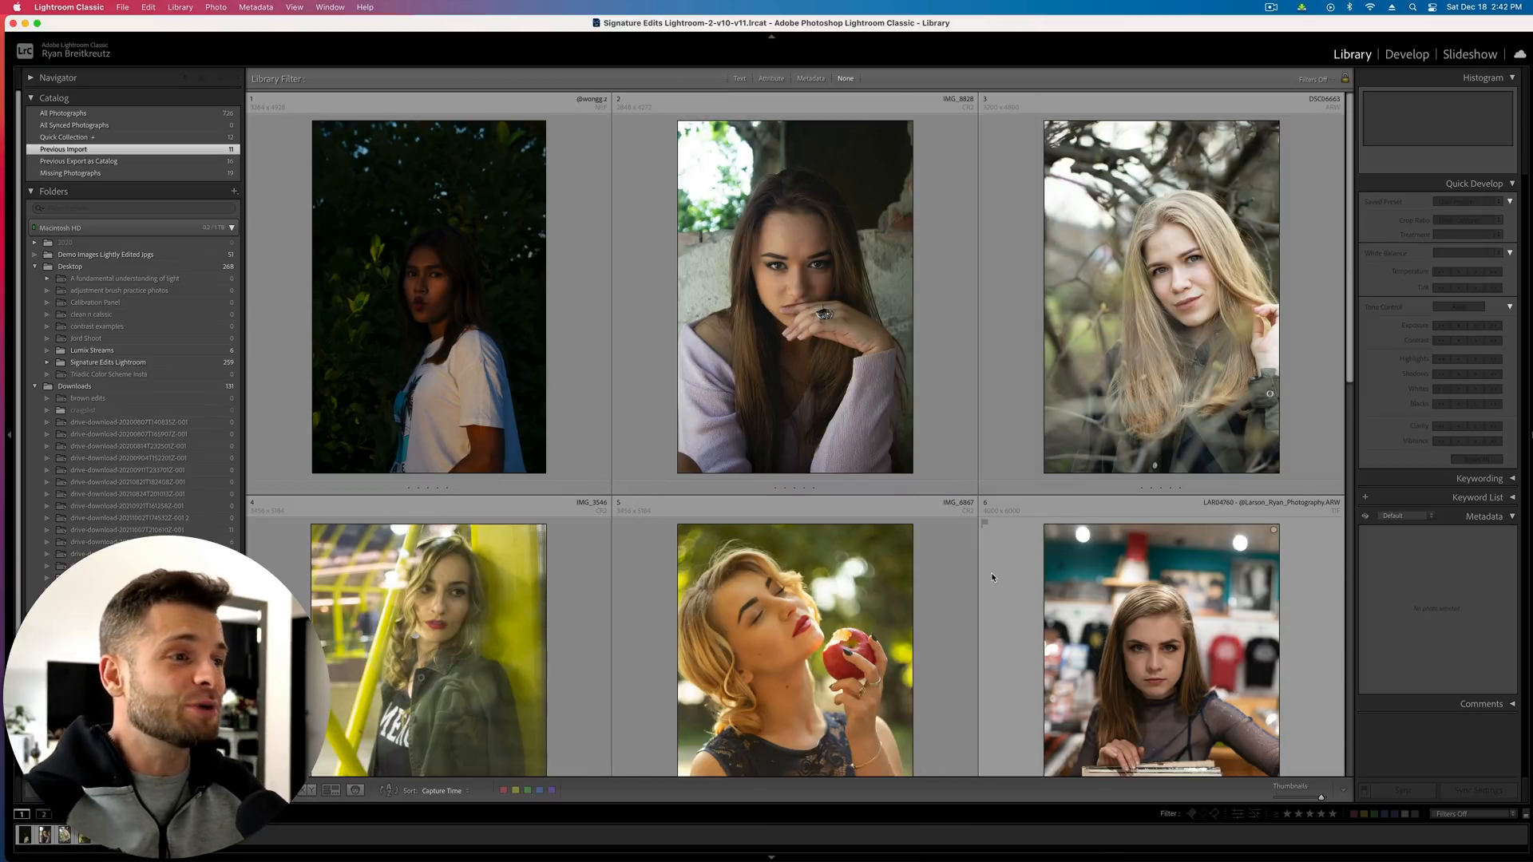
Look through the imported portraits in the library grid, examining their skin tones and lighting
{"action": "scroll", "coordinate": [990, 573], "scroll_direction": "down", "scroll_amount": 4}
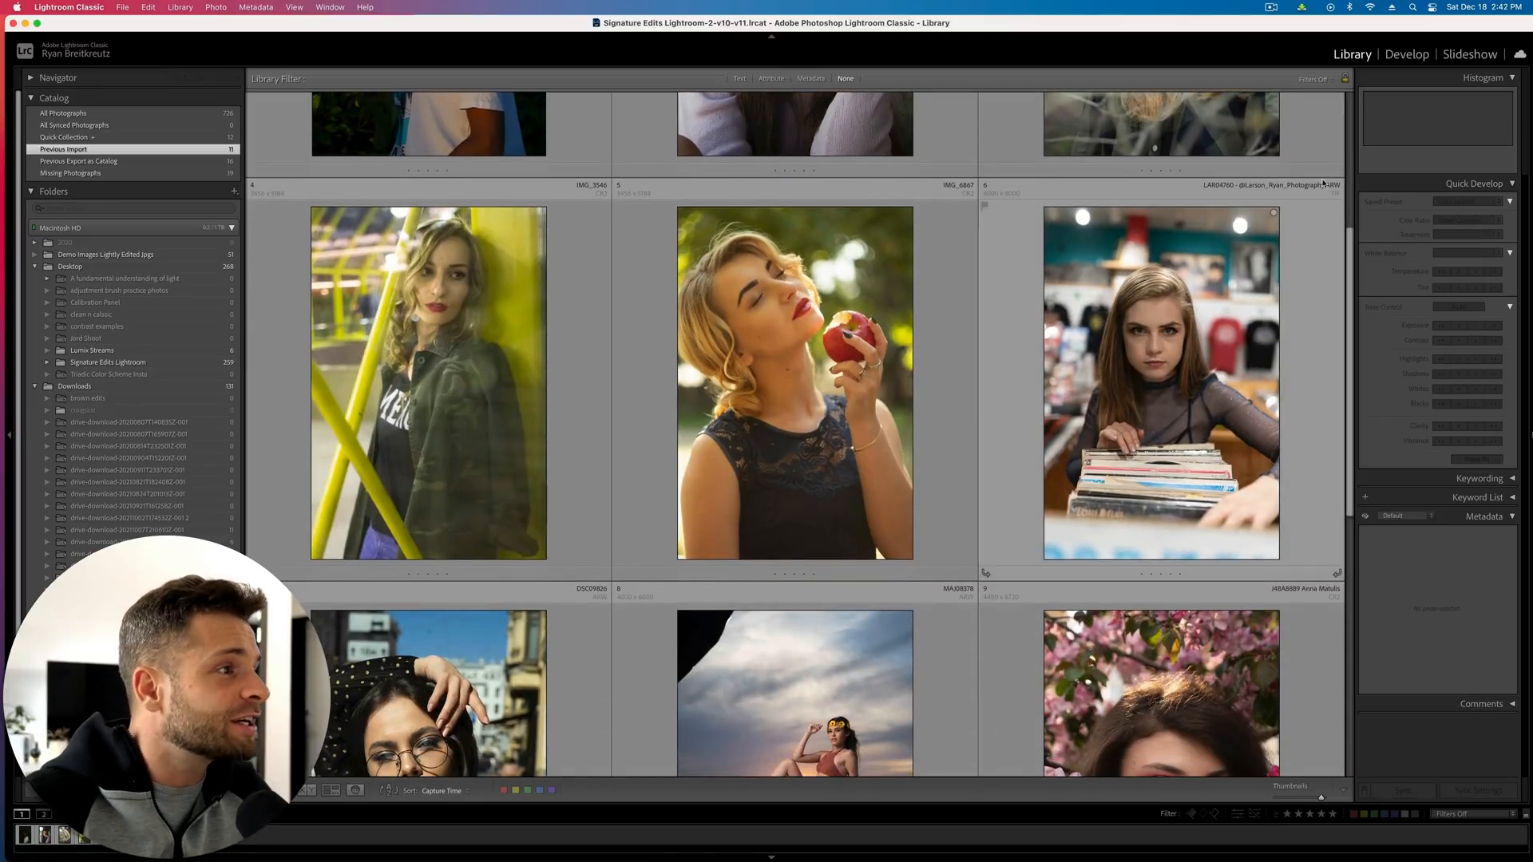
{"action": "scroll", "coordinate": [1130, 393], "scroll_direction": "down", "scroll_amount": 5}
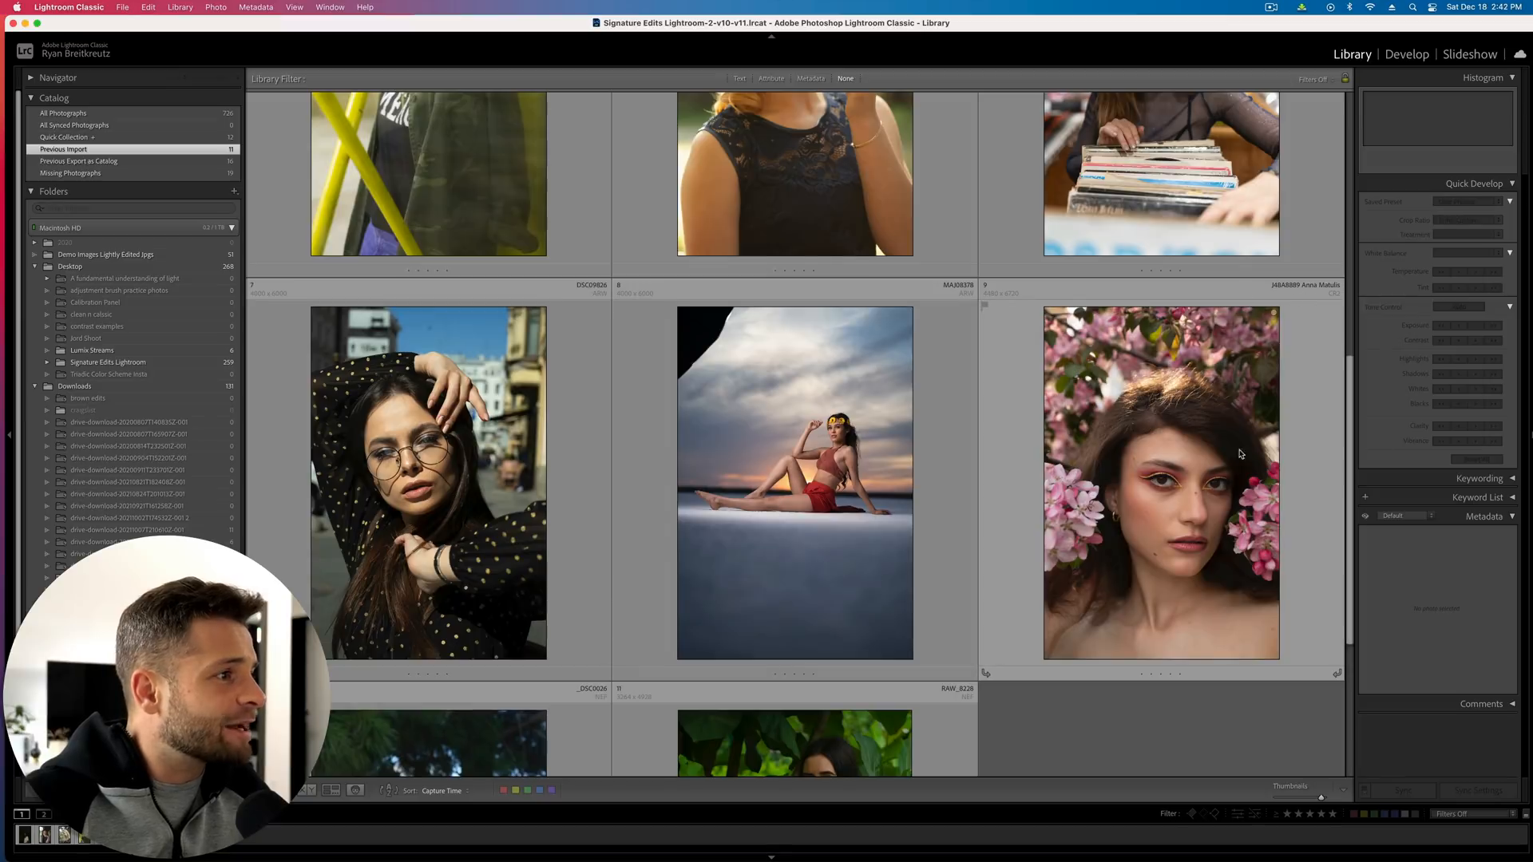
{"action": "scroll", "coordinate": [1086, 577], "scroll_direction": "down", "scroll_amount": 3}
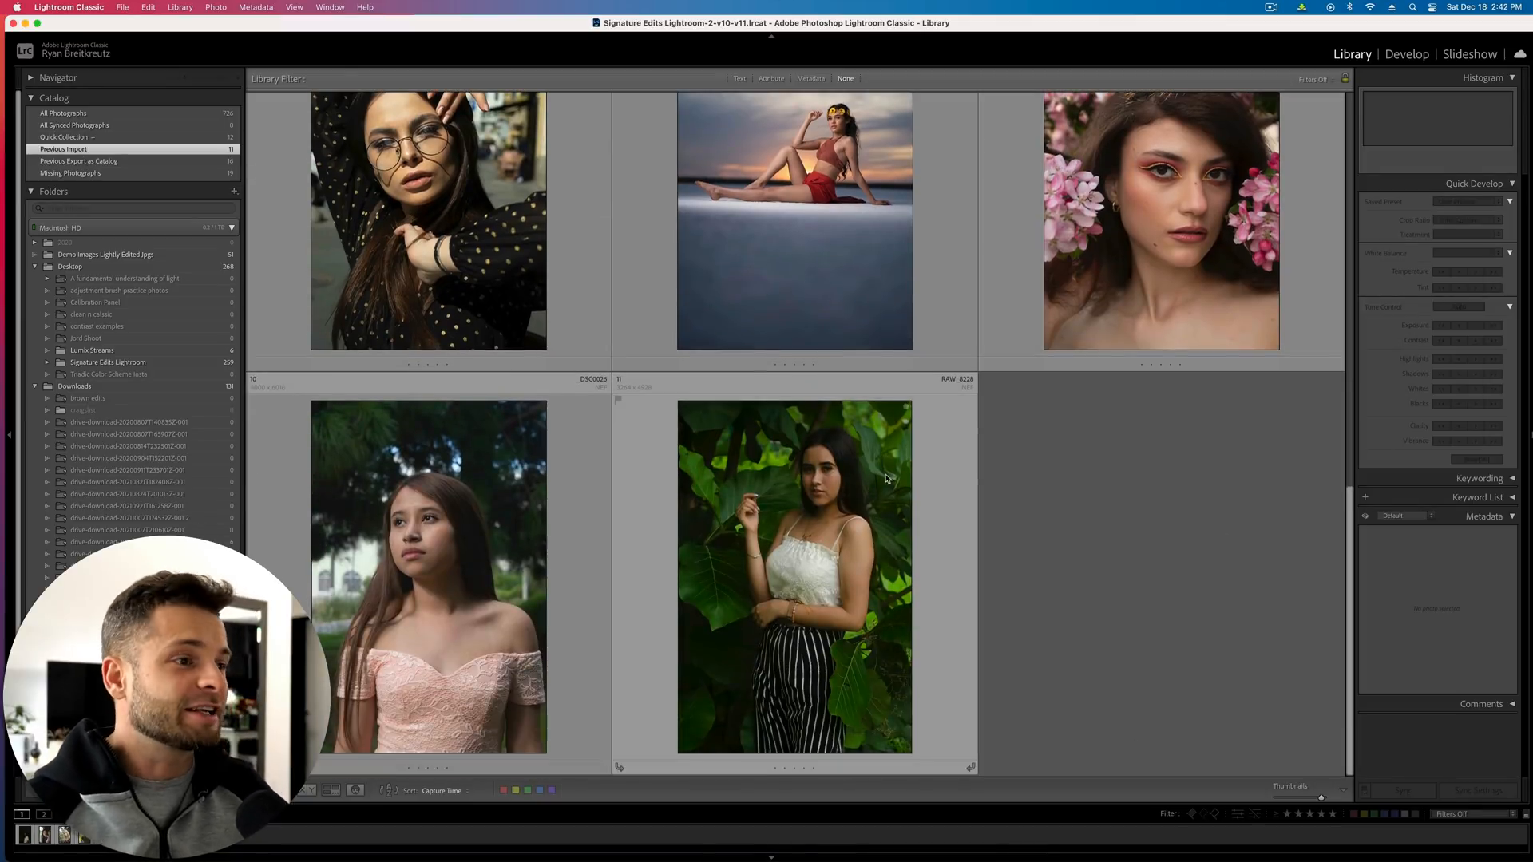
{"action": "scroll", "coordinate": [887, 479], "scroll_direction": "up", "scroll_amount": 8}
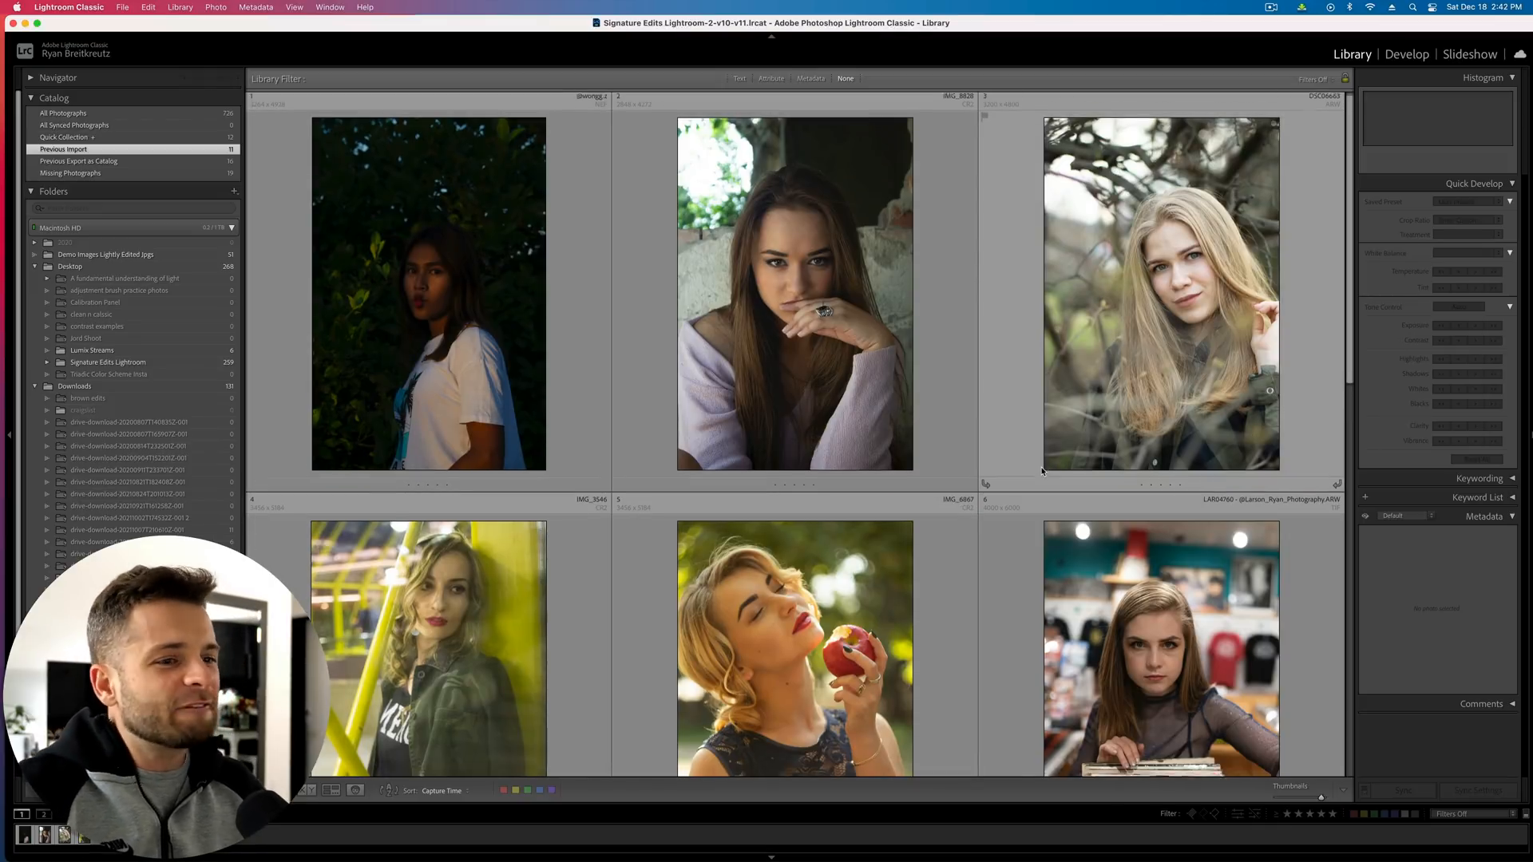
{"action": "scroll", "coordinate": [1042, 471], "scroll_direction": "down", "scroll_amount": 4}
{"action": "scroll", "coordinate": [1042, 471], "scroll_direction": "down", "scroll_amount": 5}
{"action": "scroll", "coordinate": [1042, 471], "scroll_direction": "down", "scroll_amount": 5}
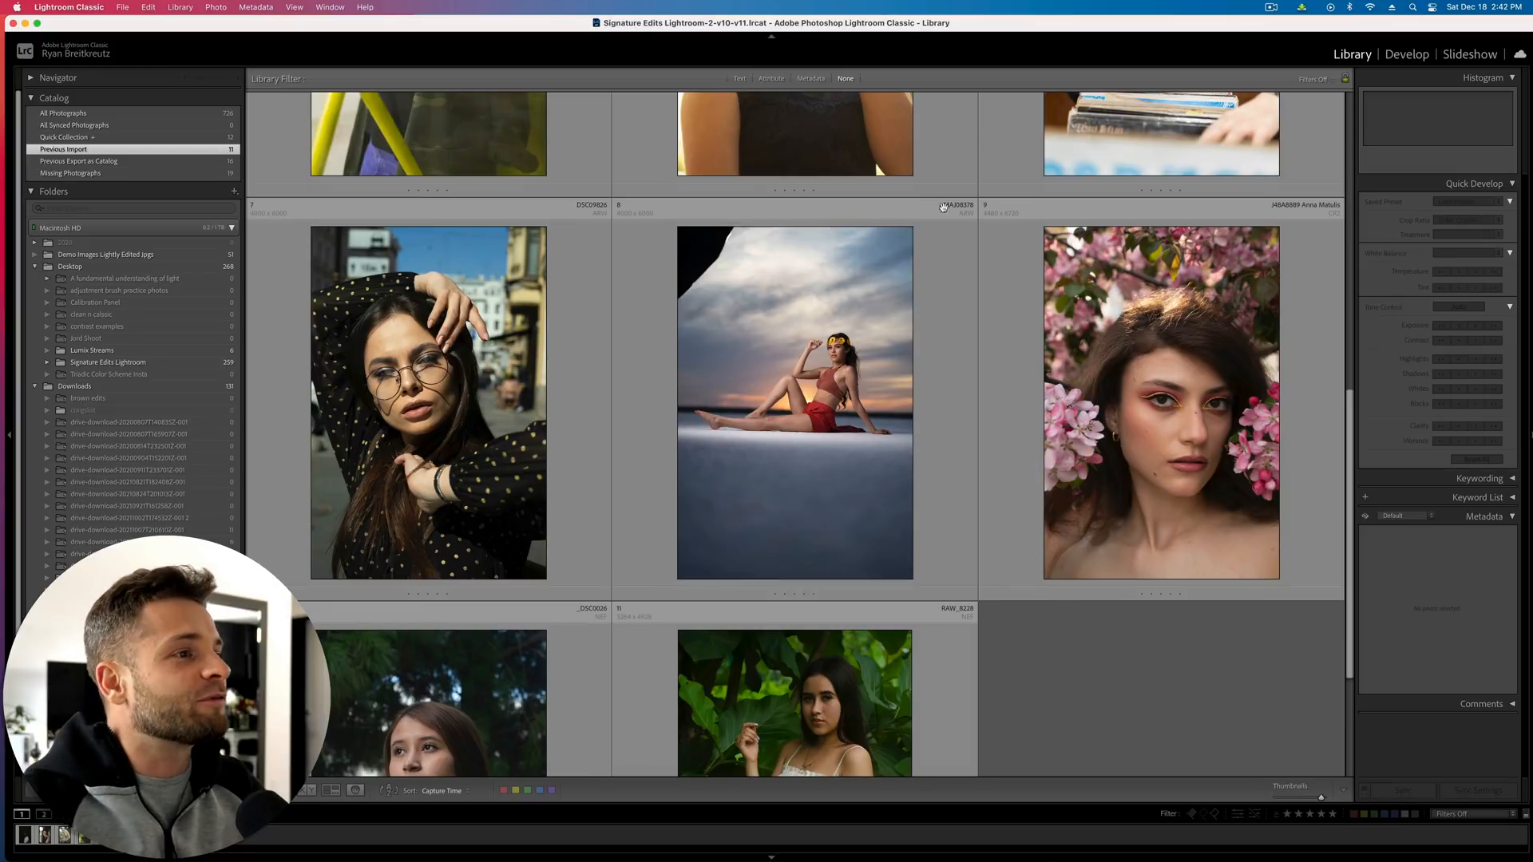
{"action": "scroll", "coordinate": [900, 293], "scroll_direction": "up", "scroll_amount": 10}
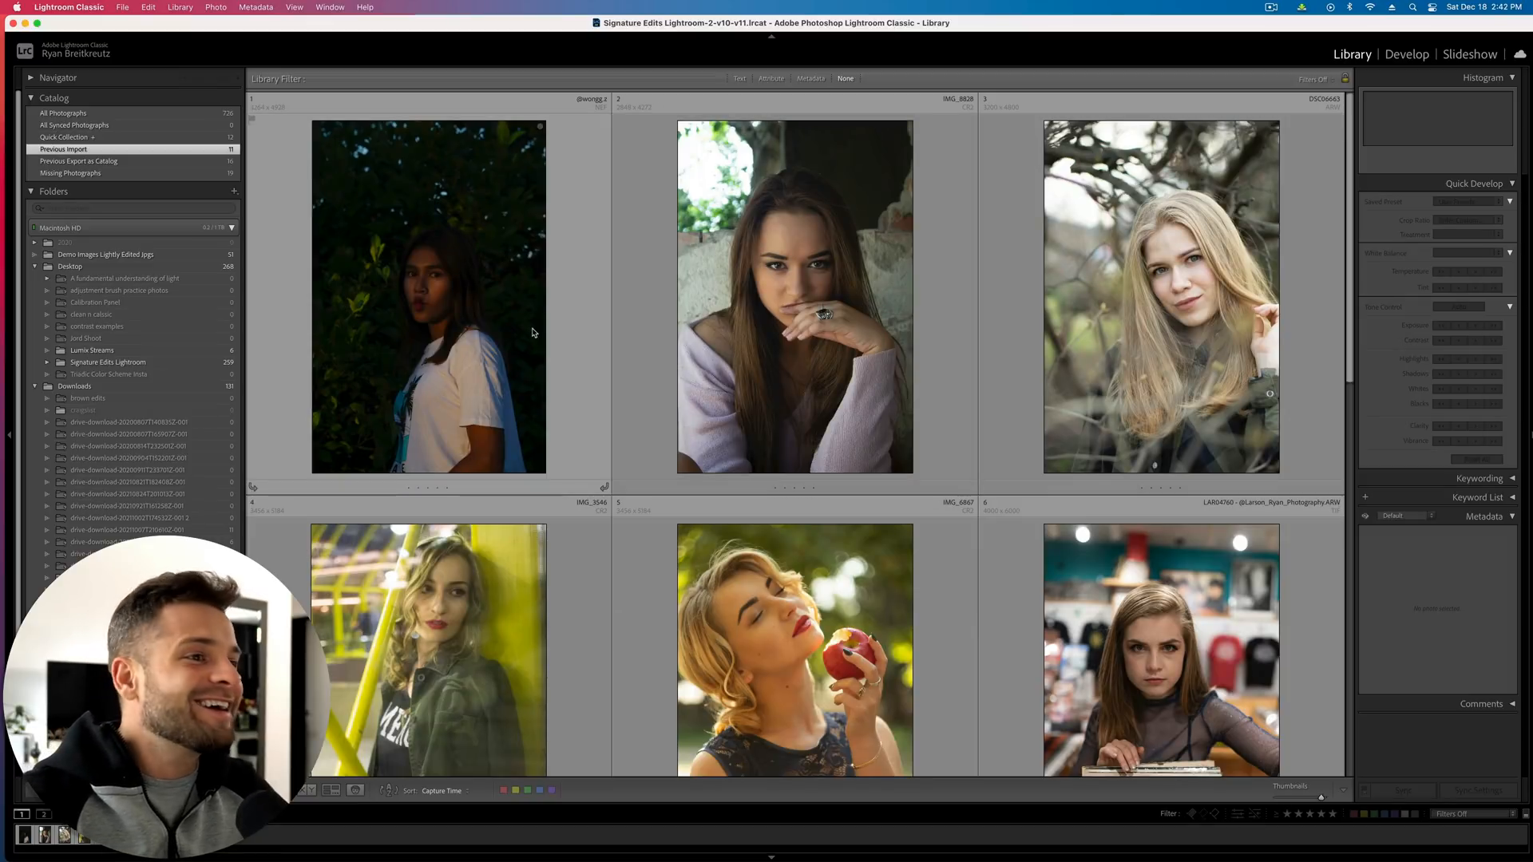
{"action": "scroll", "coordinate": [689, 491], "scroll_direction": "down", "scroll_amount": 3}
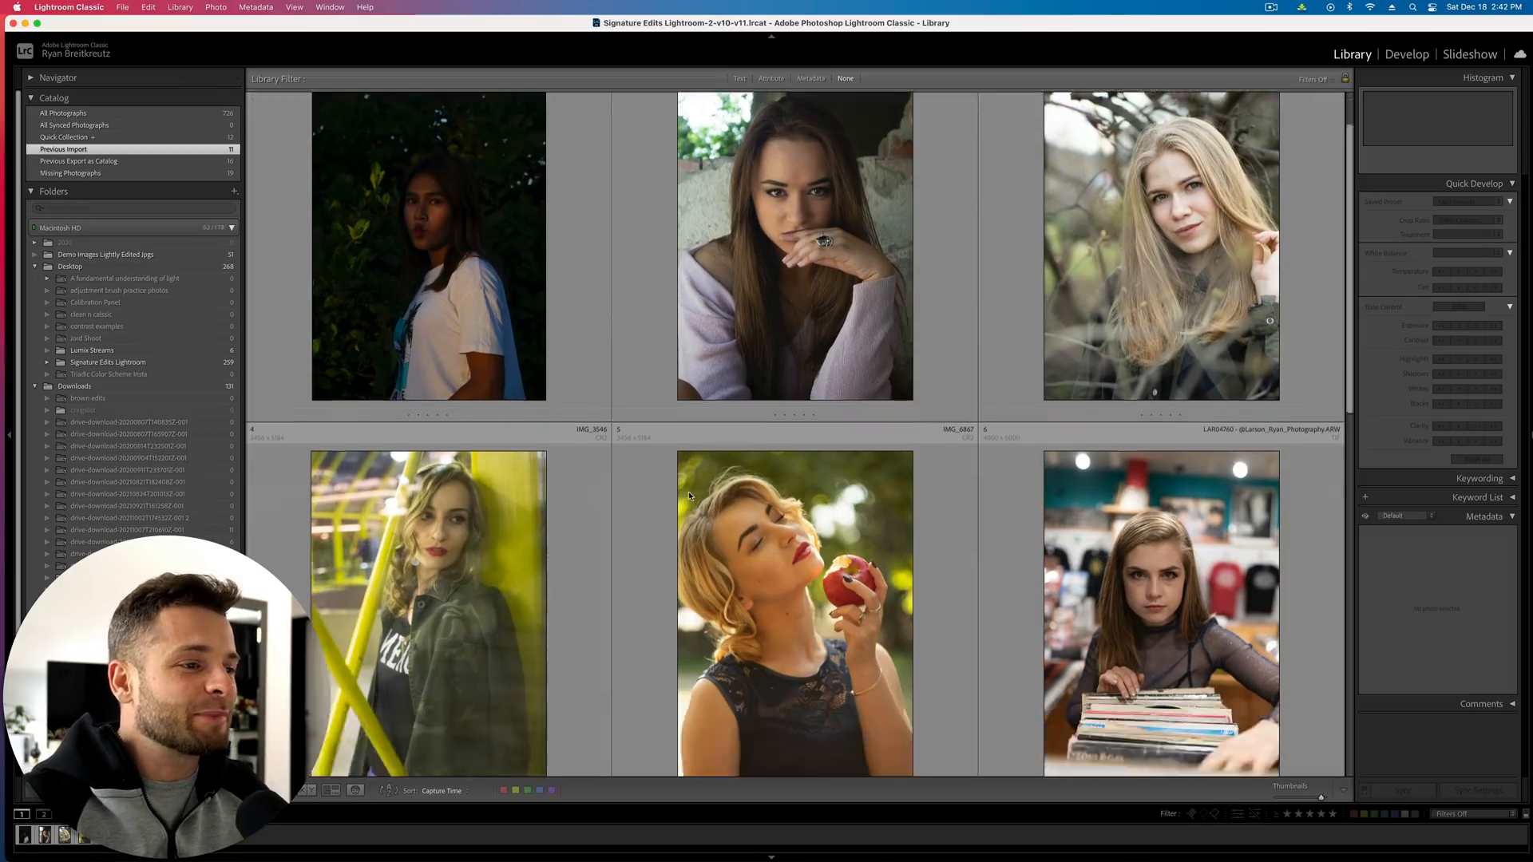
{"action": "scroll", "coordinate": [1020, 567], "scroll_direction": "down", "scroll_amount": 2}
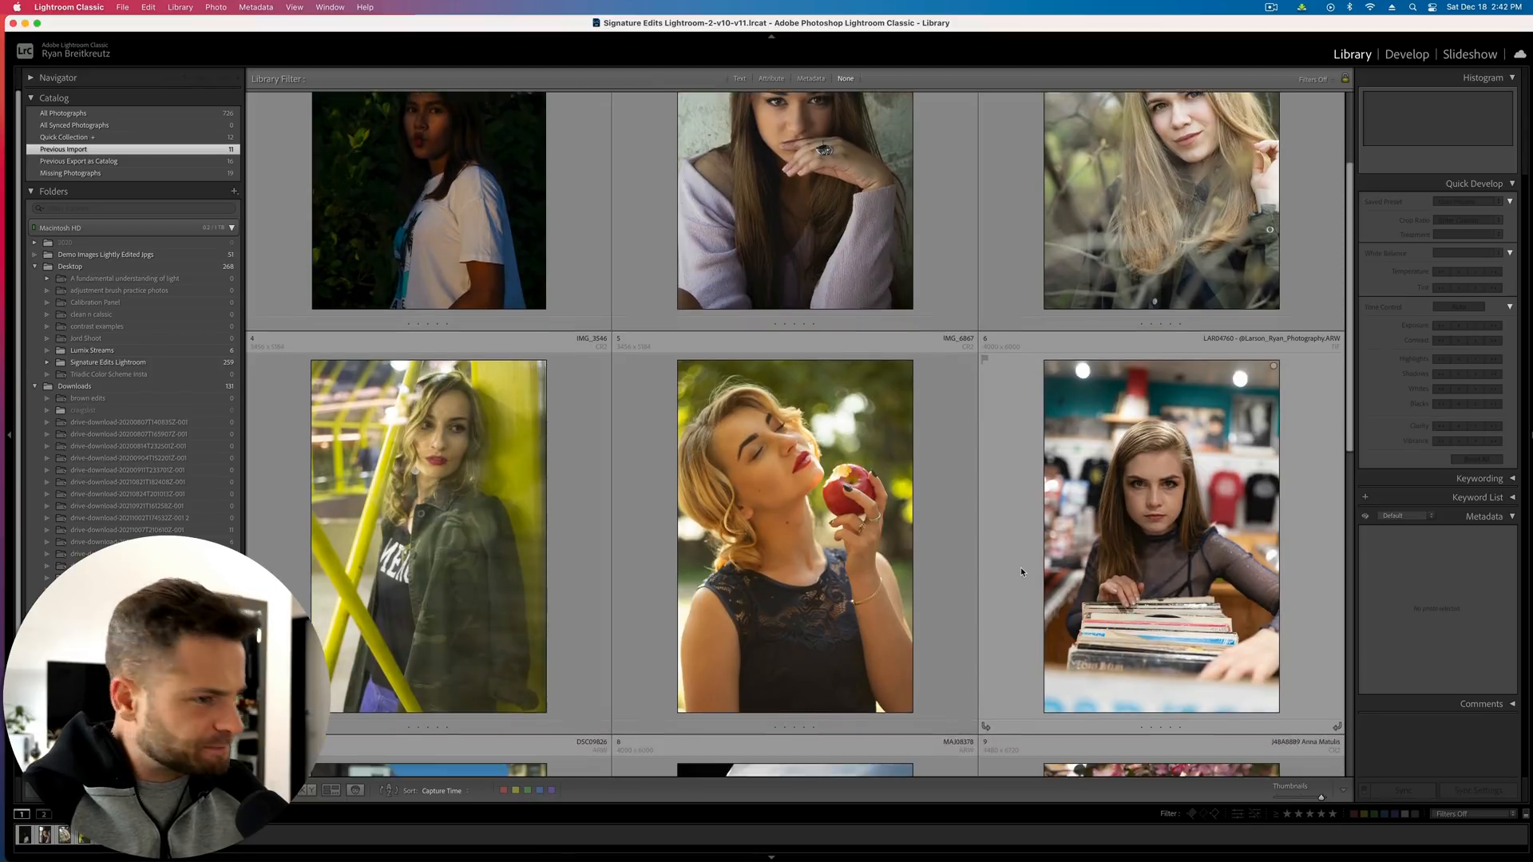
{"action": "scroll", "coordinate": [1021, 567], "scroll_direction": "up", "scroll_amount": 3}
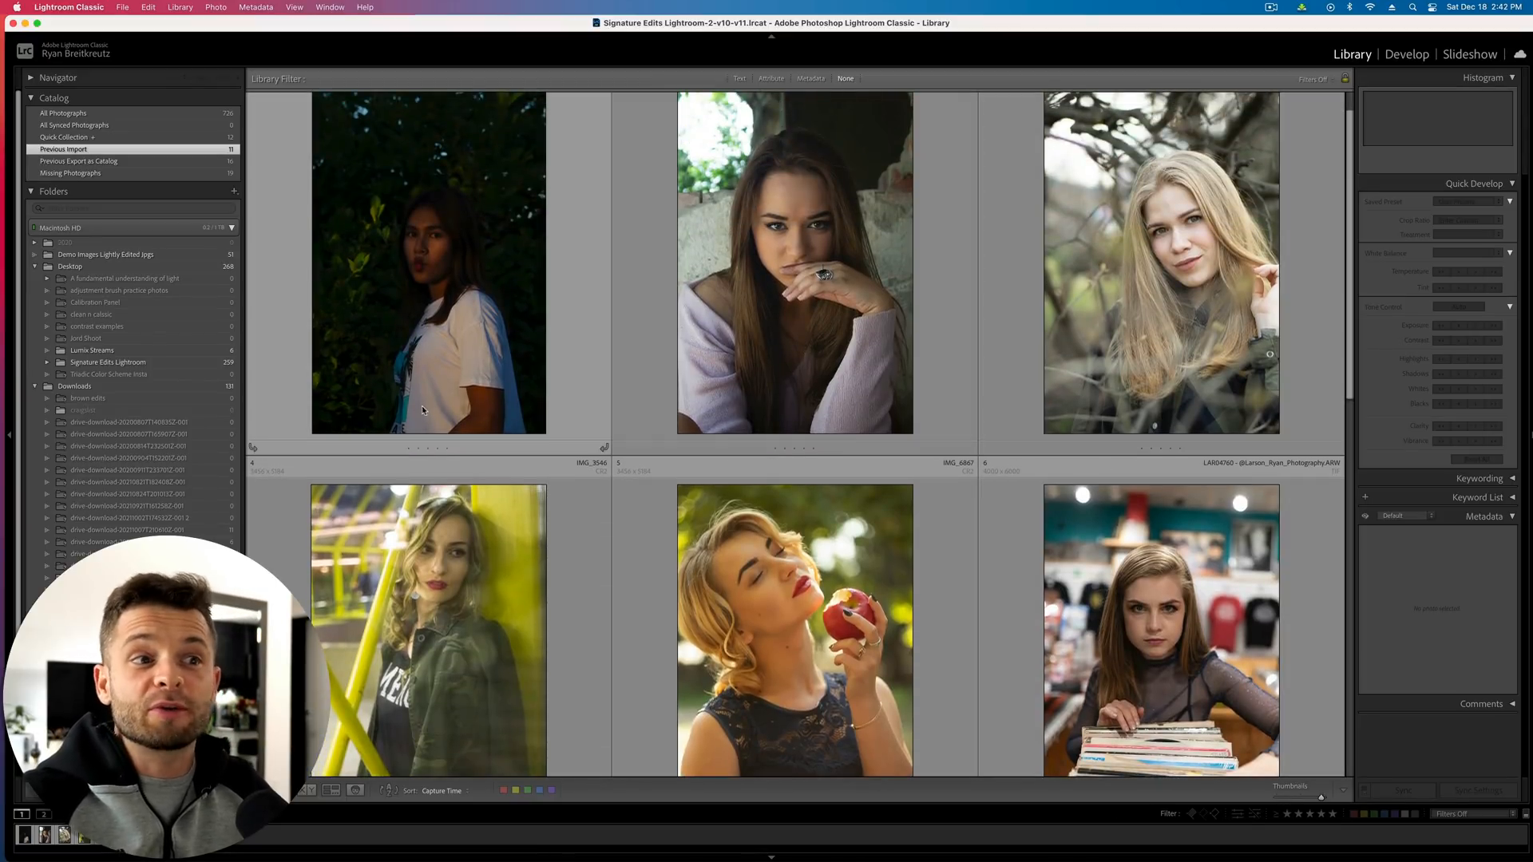
{"action": "scroll", "coordinate": [421, 662], "scroll_direction": "down", "scroll_amount": 4}
{"action": "scroll", "coordinate": [421, 662], "scroll_direction": "down", "scroll_amount": 4}
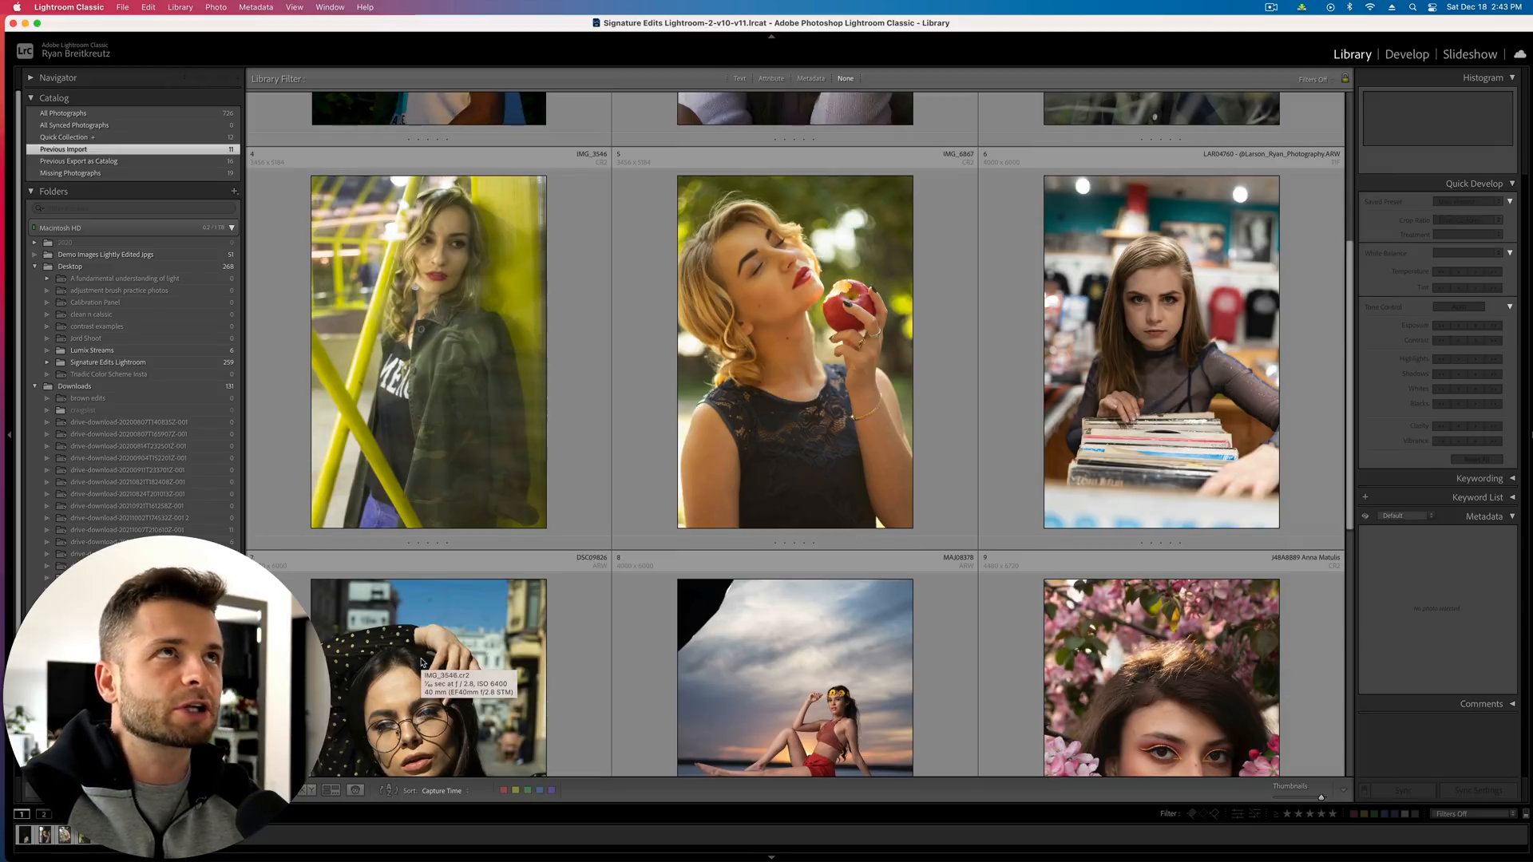
Open IMG_3546, the woman by the yellow beams, for developing and set its white balance to Temp 3,914 and Tint +80
{"action": "double_click", "coordinate": [457, 332]}
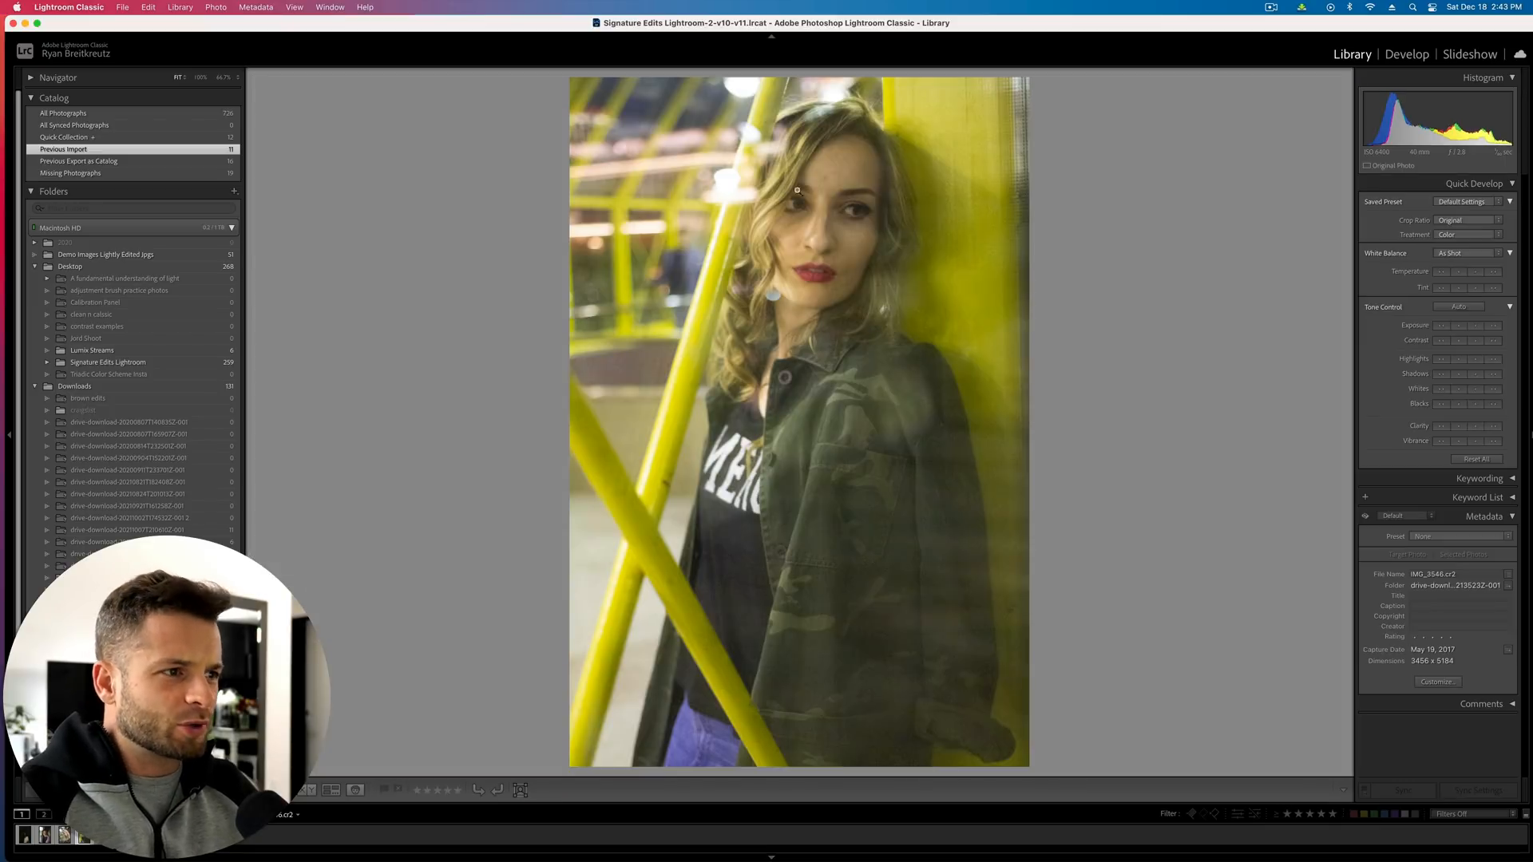
{"action": "key", "text": "d"}
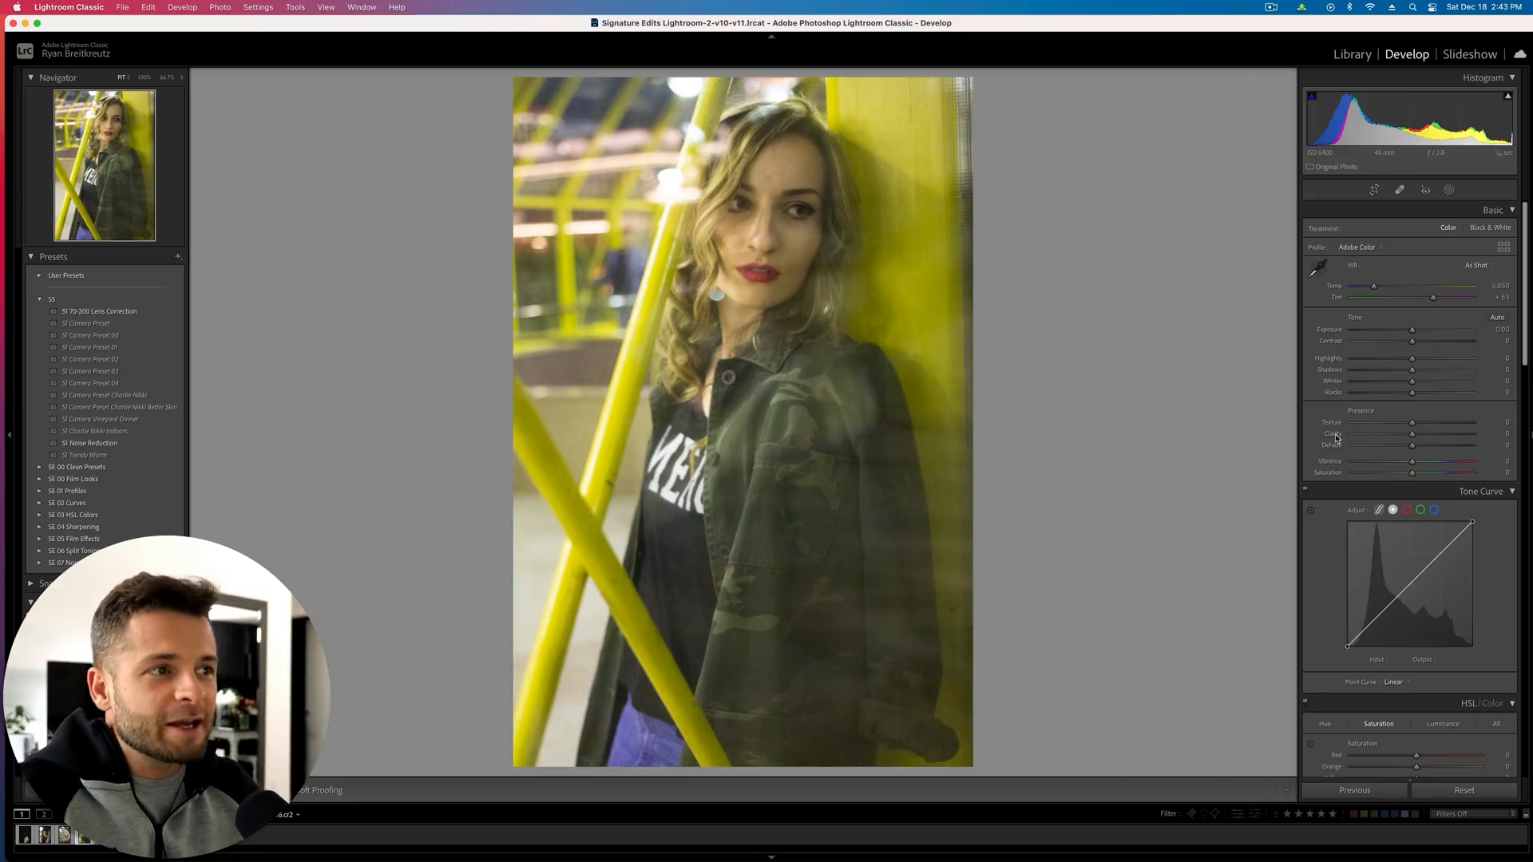
{"action": "left_click", "coordinate": [805, 233]}
{"action": "scroll", "coordinate": [882, 325], "scroll_direction": "down", "scroll_amount": 5}
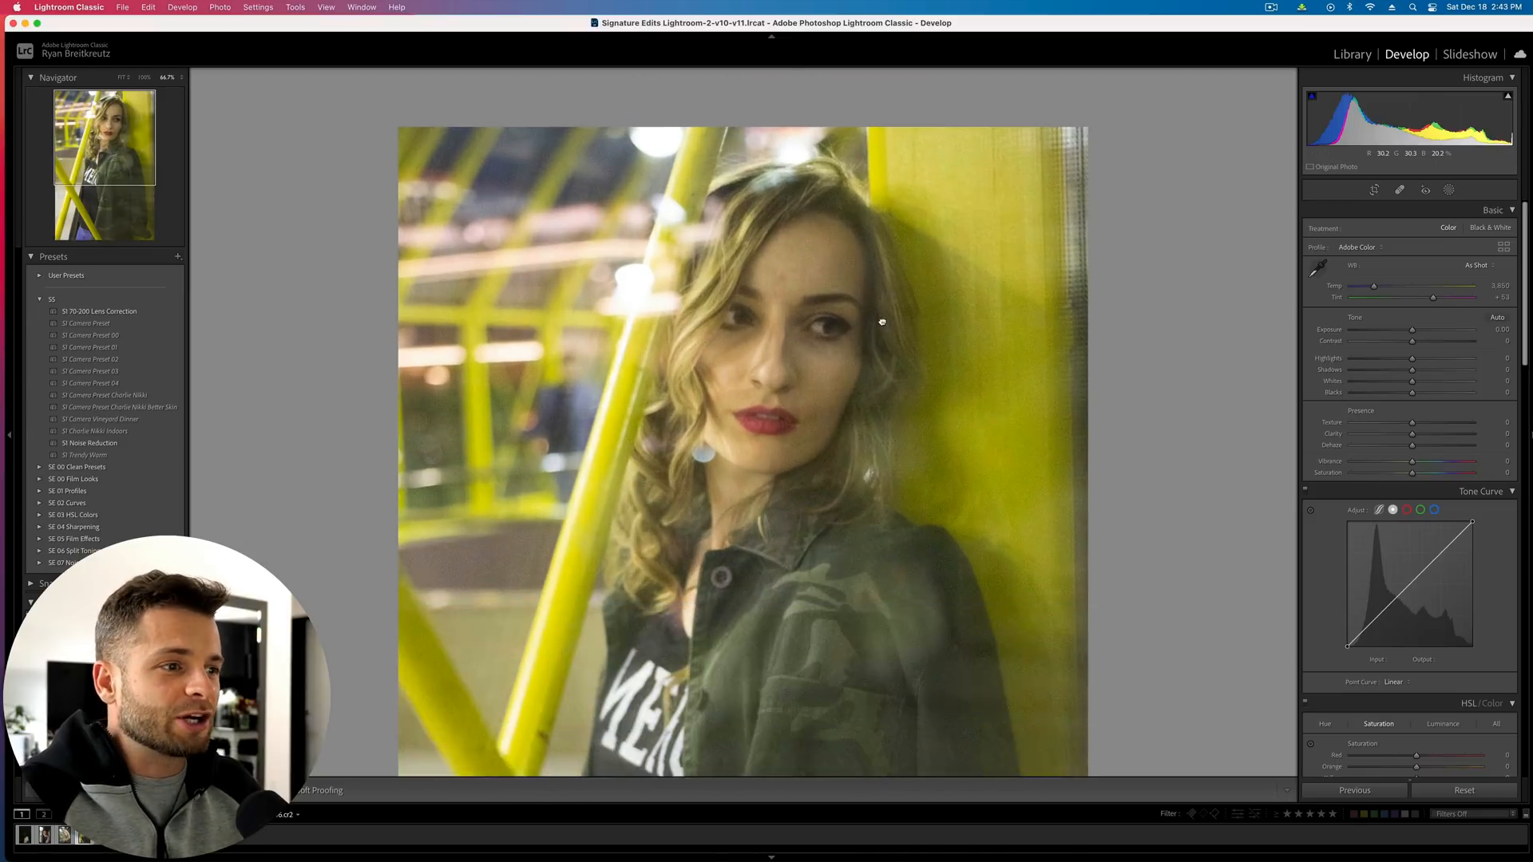
{"action": "key", "text": "super+equal"}
{"action": "key", "text": "super+equal"}
{"action": "left_click_drag", "start_coordinate": [818, 258], "coordinate": [848, 445]}
{"action": "key", "text": "super+minus"}
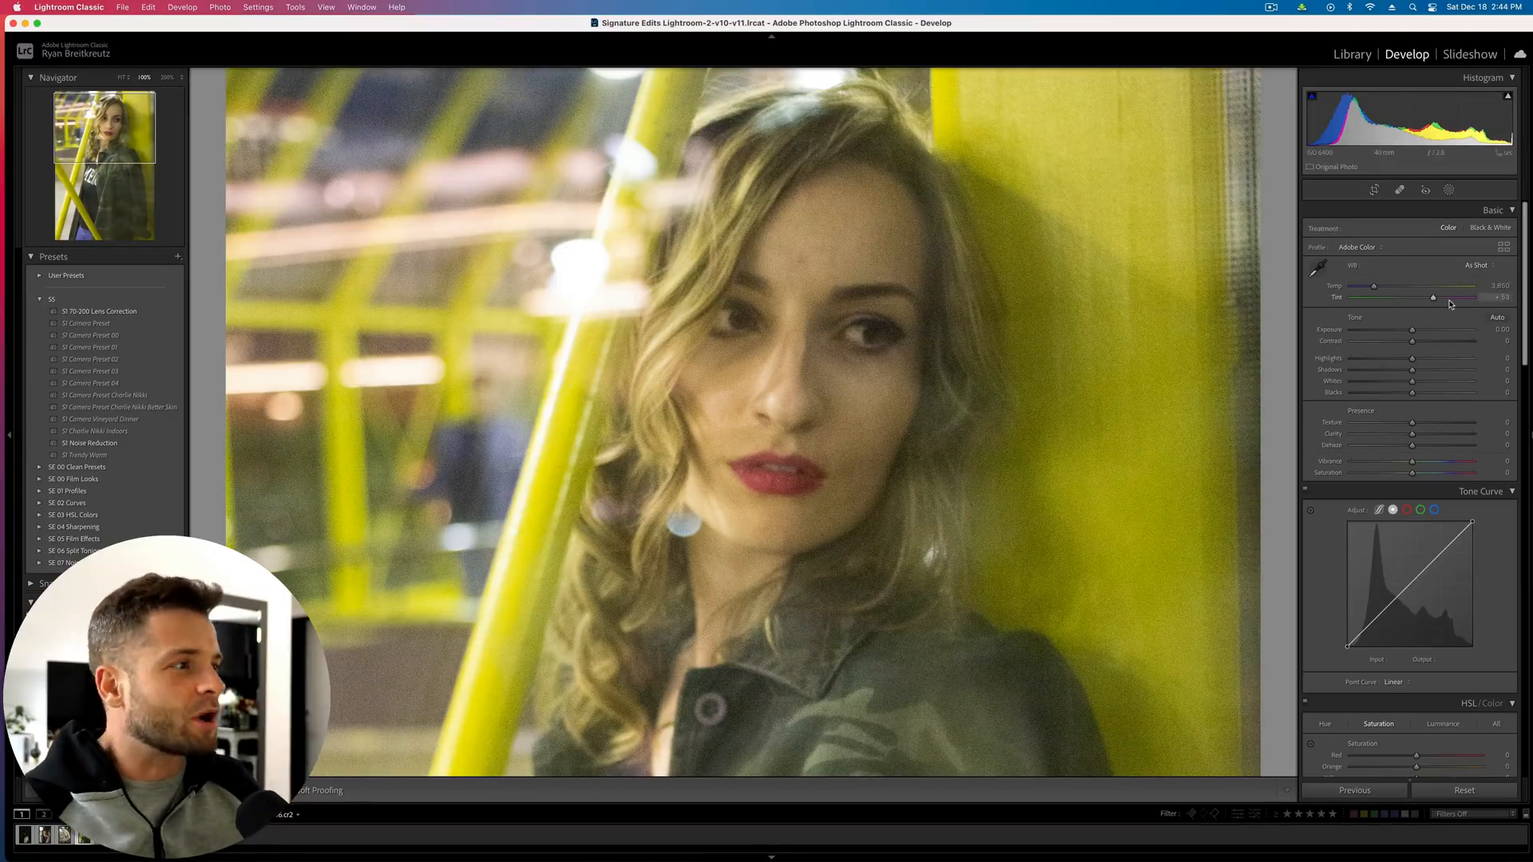
{"action": "left_click_drag", "start_coordinate": [1434, 303], "coordinate": [1376, 290]}
{"action": "key", "text": "super+minus"}
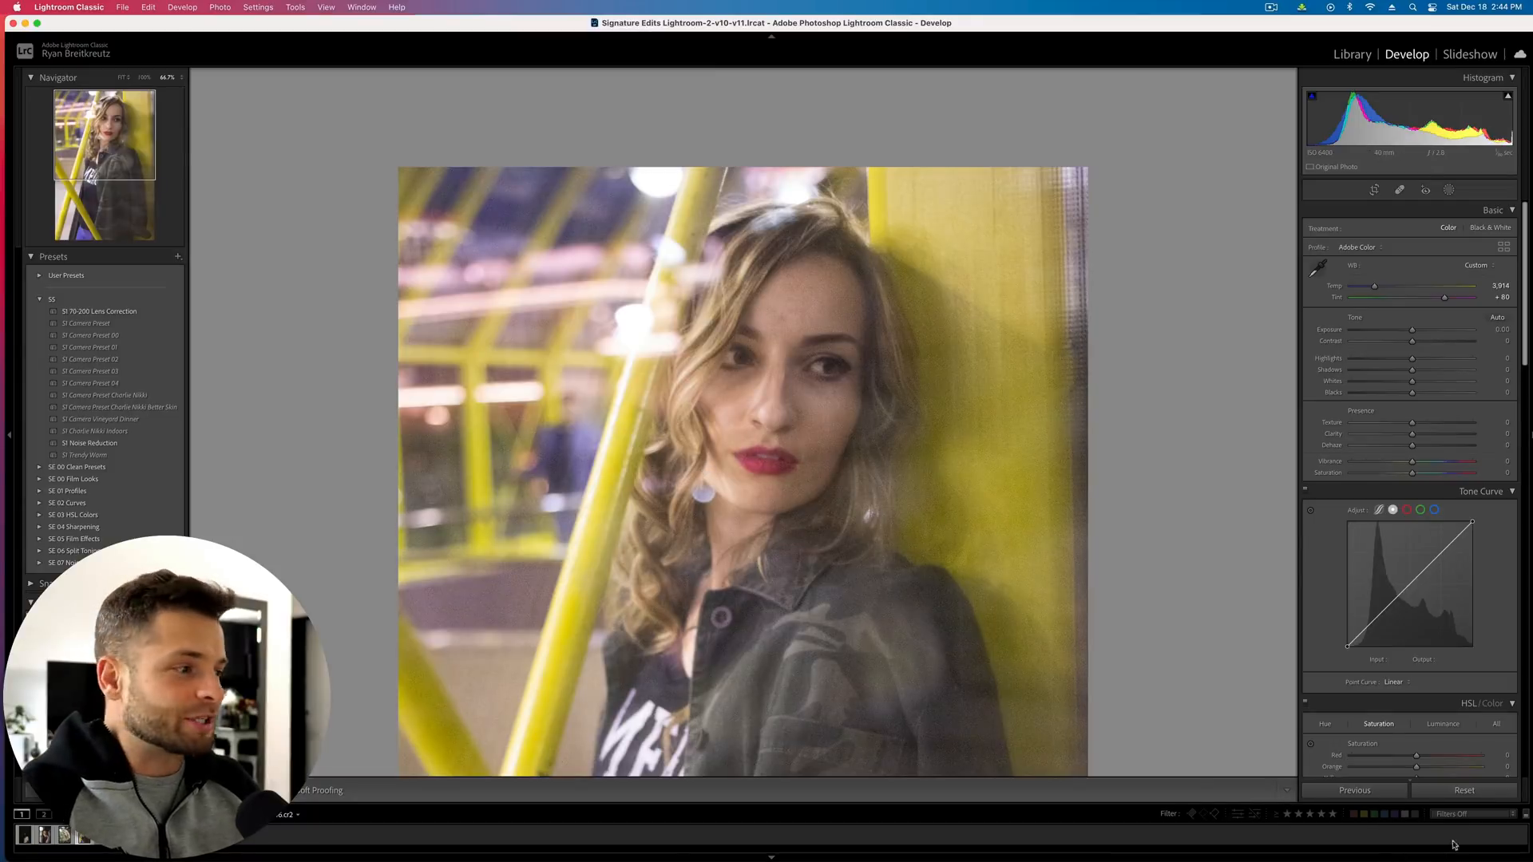
Compare the portrait before and after the white balance correction by resetting its settings and undoing the reset
{"action": "left_click", "coordinate": [1455, 798]}
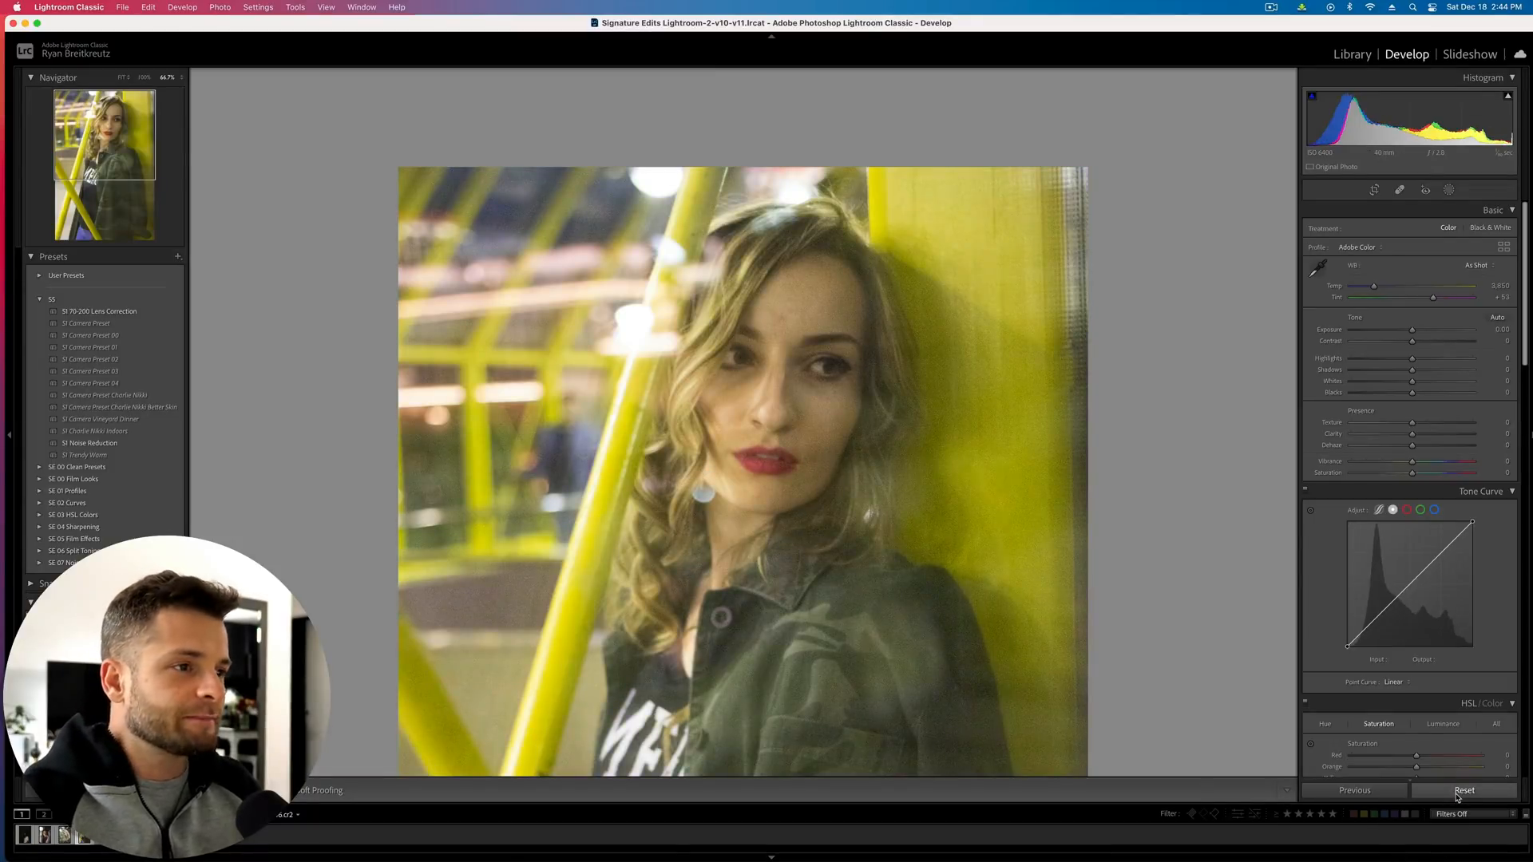
{"action": "key", "text": "super+z"}
{"action": "left_click", "coordinate": [1457, 790]}
{"action": "key", "text": "super+z"}
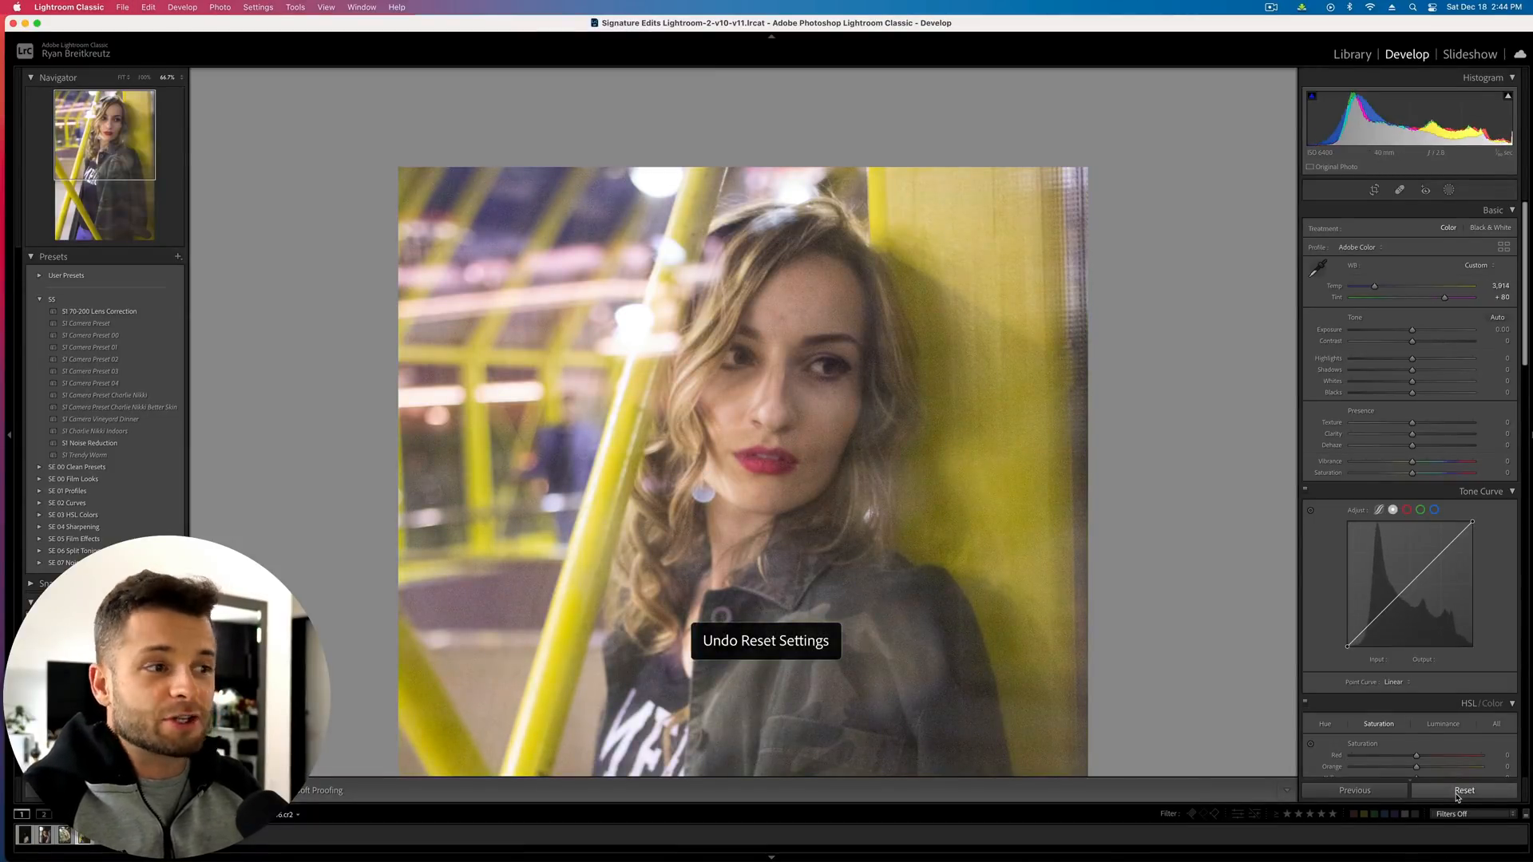
Review the corrected IMG_3546 portrait among the other photos in the library grid and on its own
{"action": "key", "text": "g"}
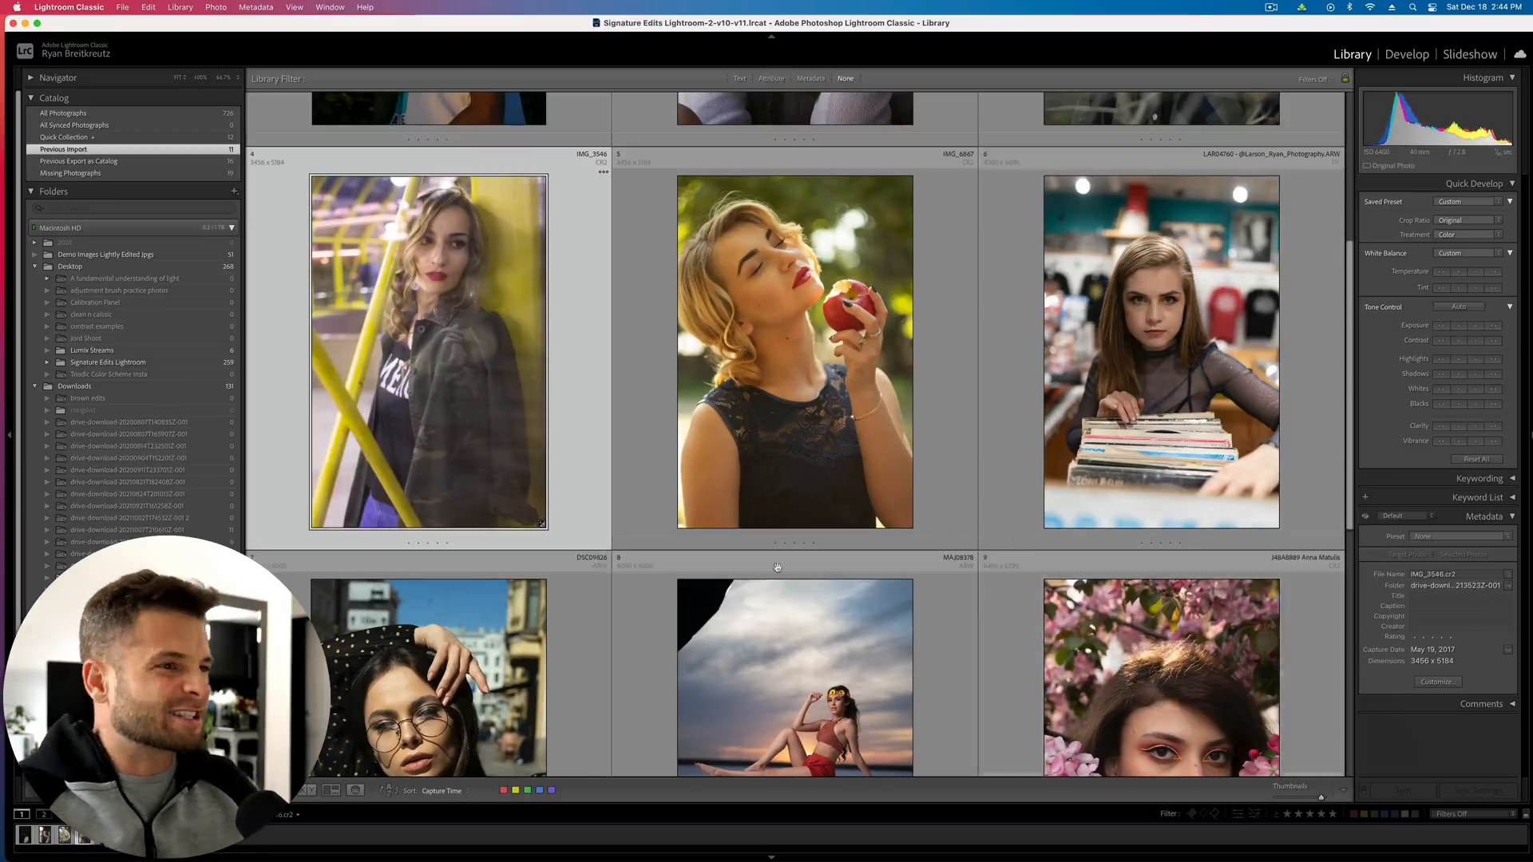
{"action": "double_click", "coordinate": [467, 357]}
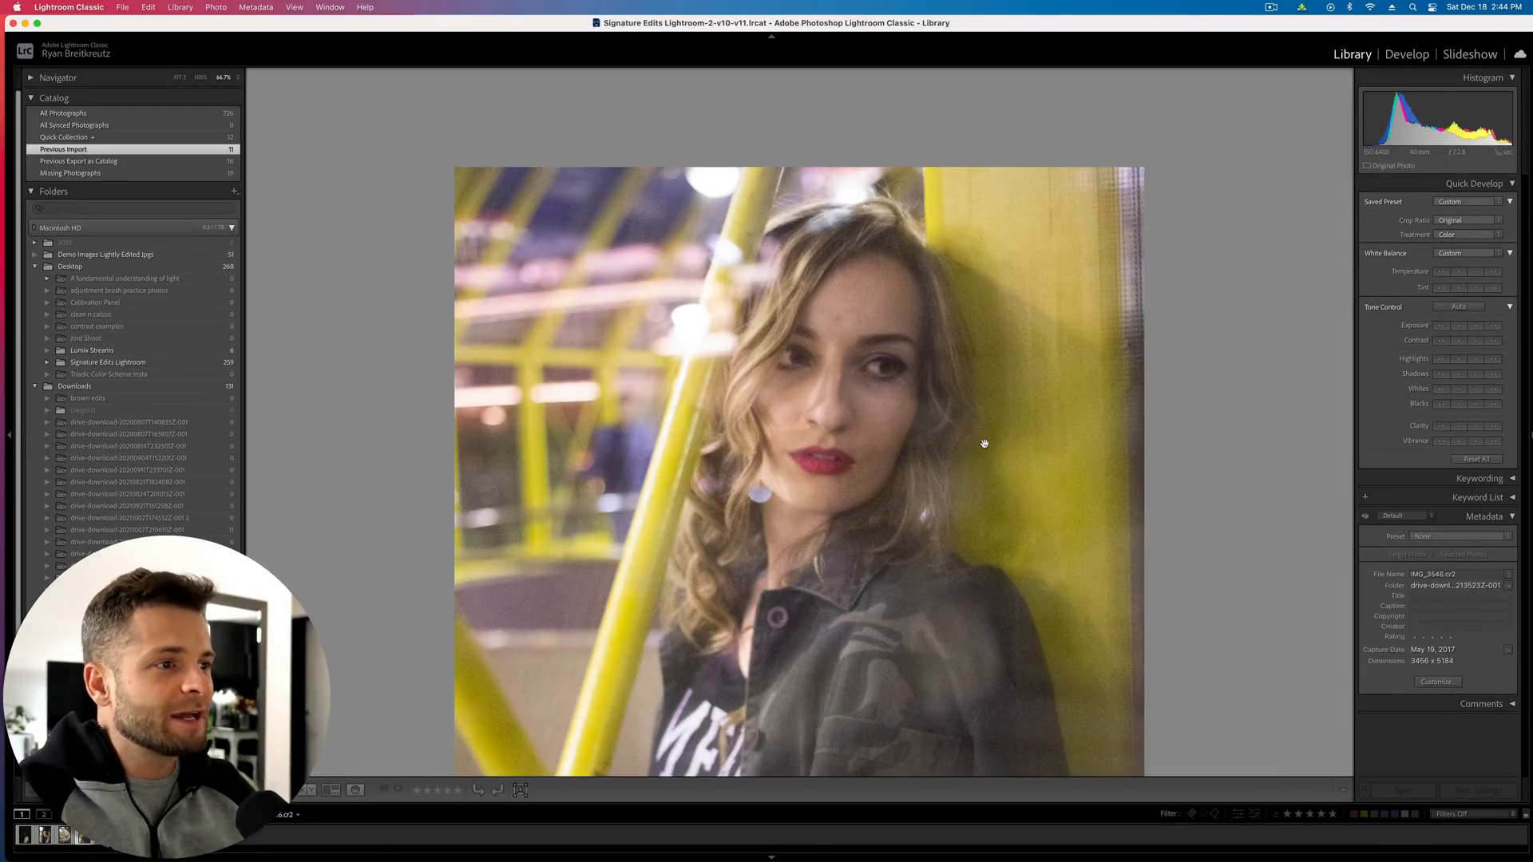
{"action": "key", "text": "g"}
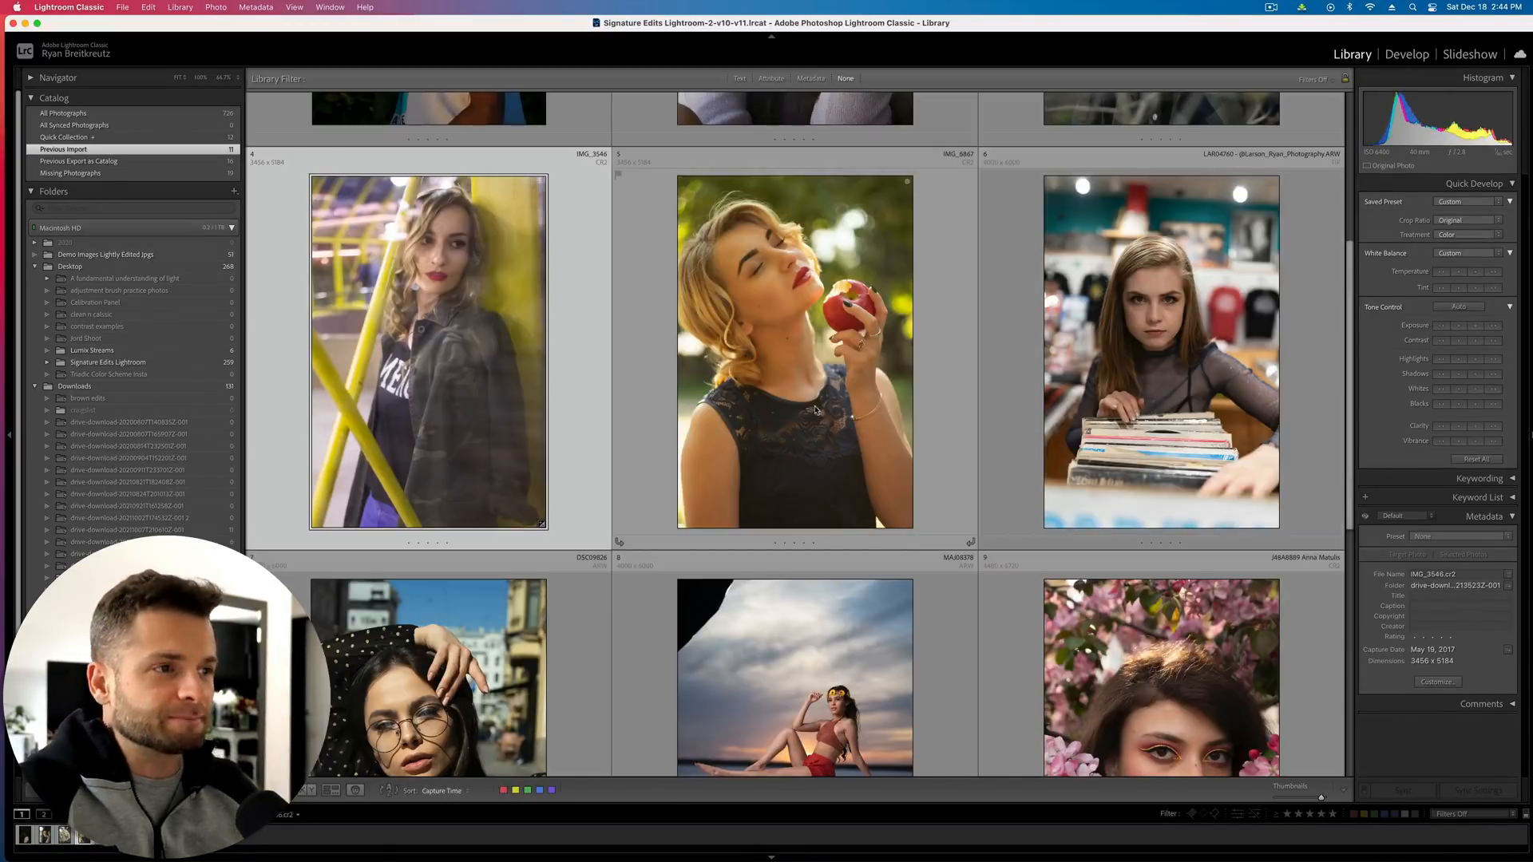
Open the pink blossom portrait for developing and set it as the reference photo in Reference View
{"action": "scroll", "coordinate": [790, 445], "scroll_direction": "down", "scroll_amount": 5}
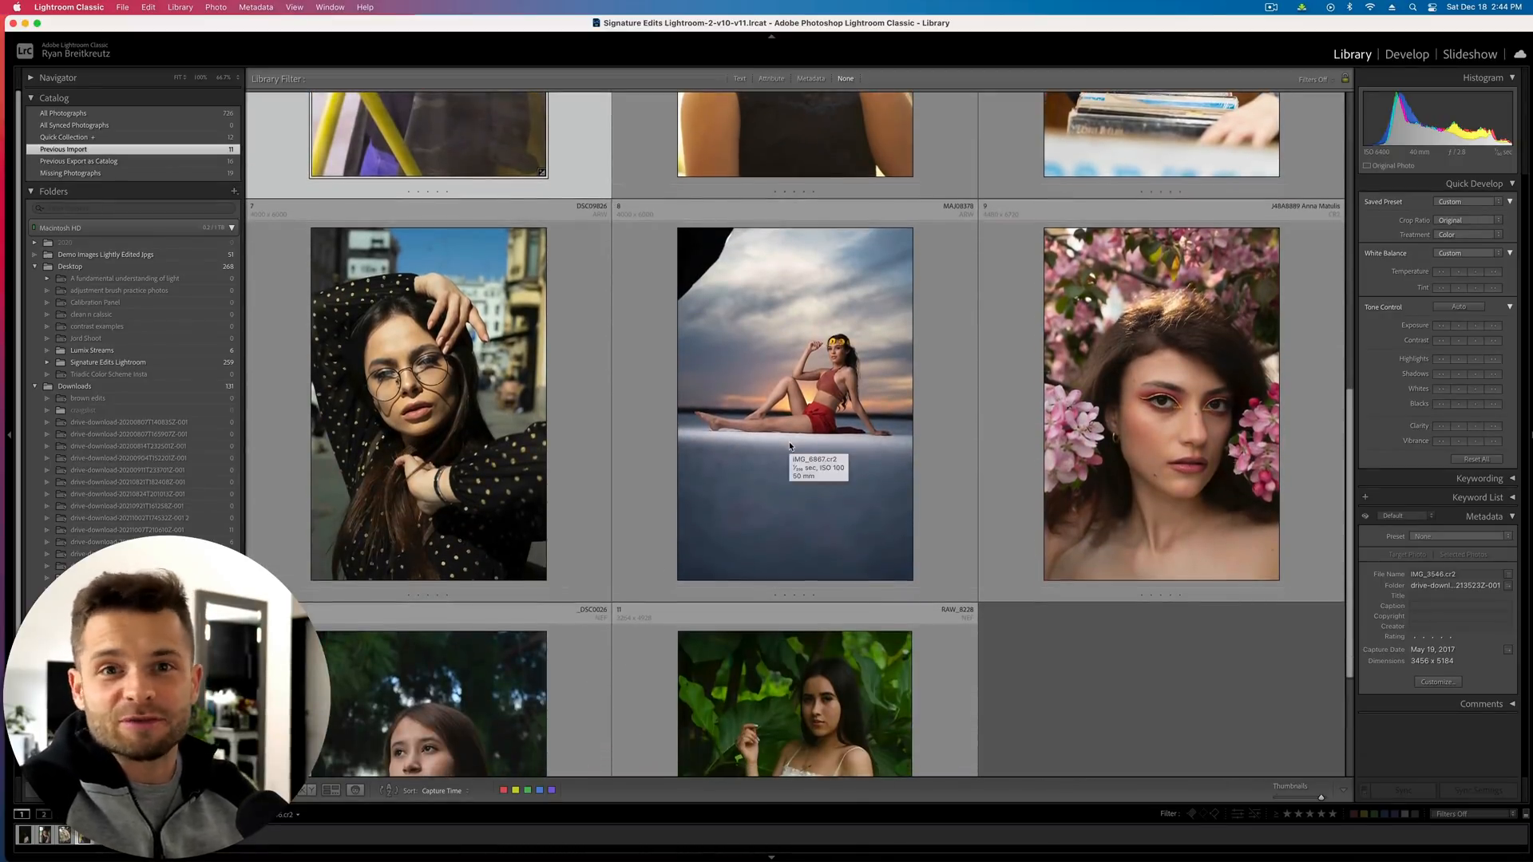
{"action": "double_click", "coordinate": [1141, 430]}
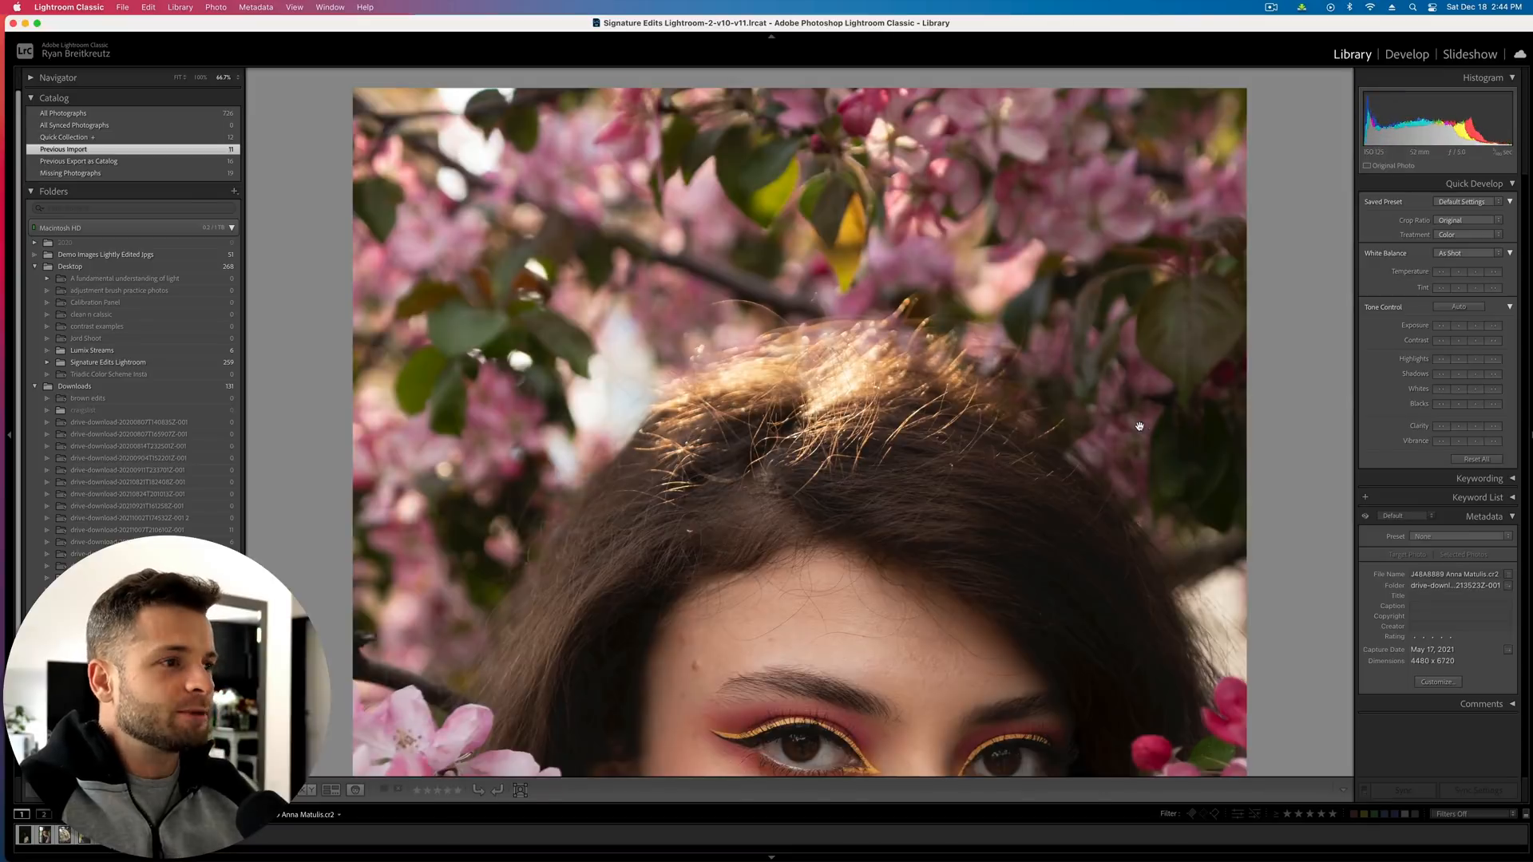
{"action": "left_click_drag", "start_coordinate": [888, 730], "coordinate": [888, 611]}
{"action": "scroll", "coordinate": [888, 611], "scroll_direction": "down", "scroll_amount": 5}
{"action": "key", "text": "super+minus"}
{"action": "key", "text": "super+minus"}
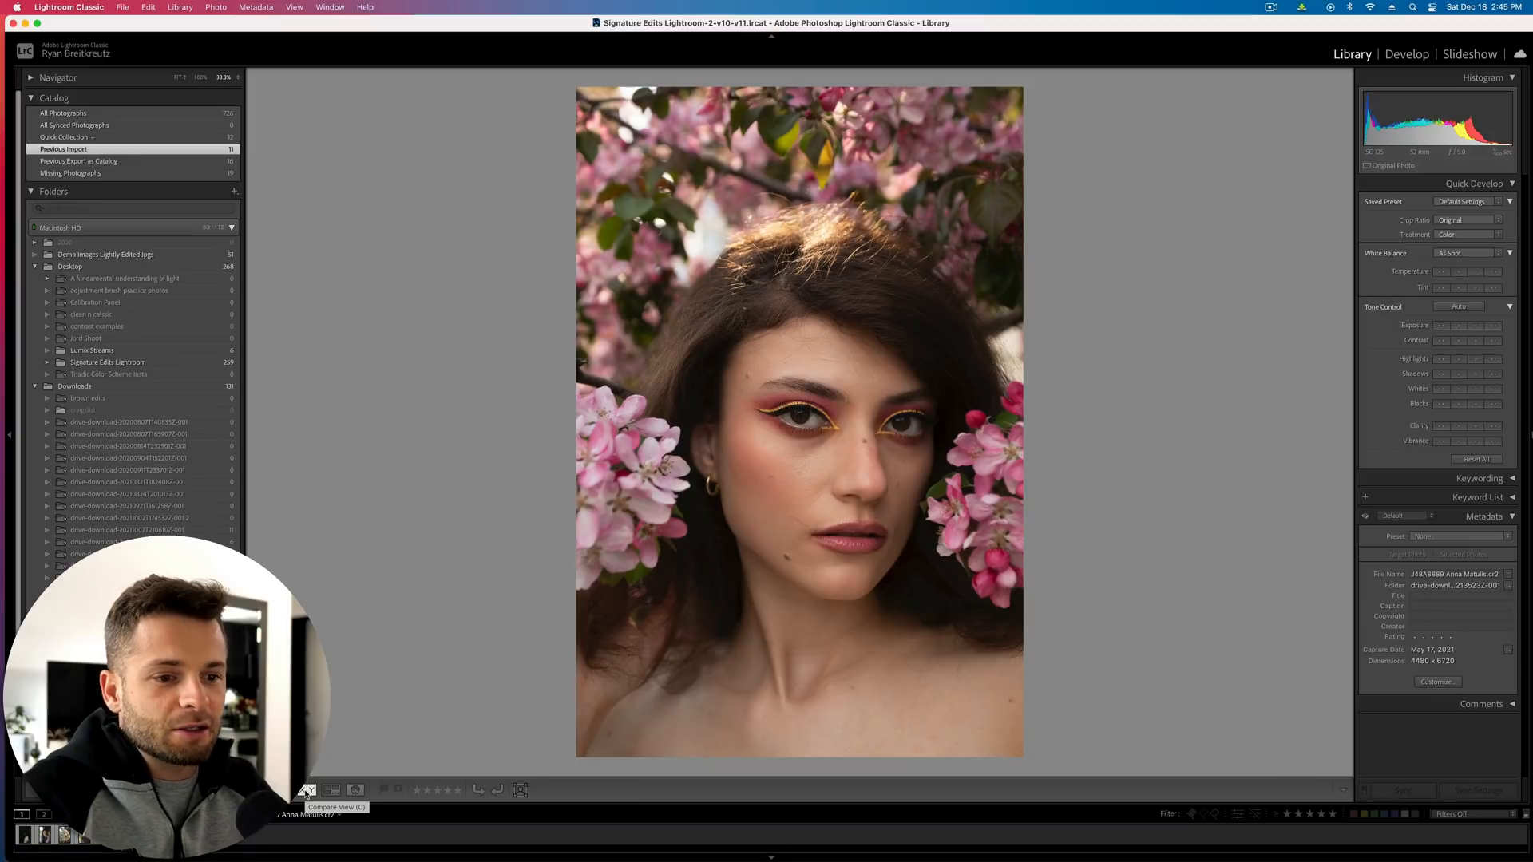
{"action": "key", "text": "d"}
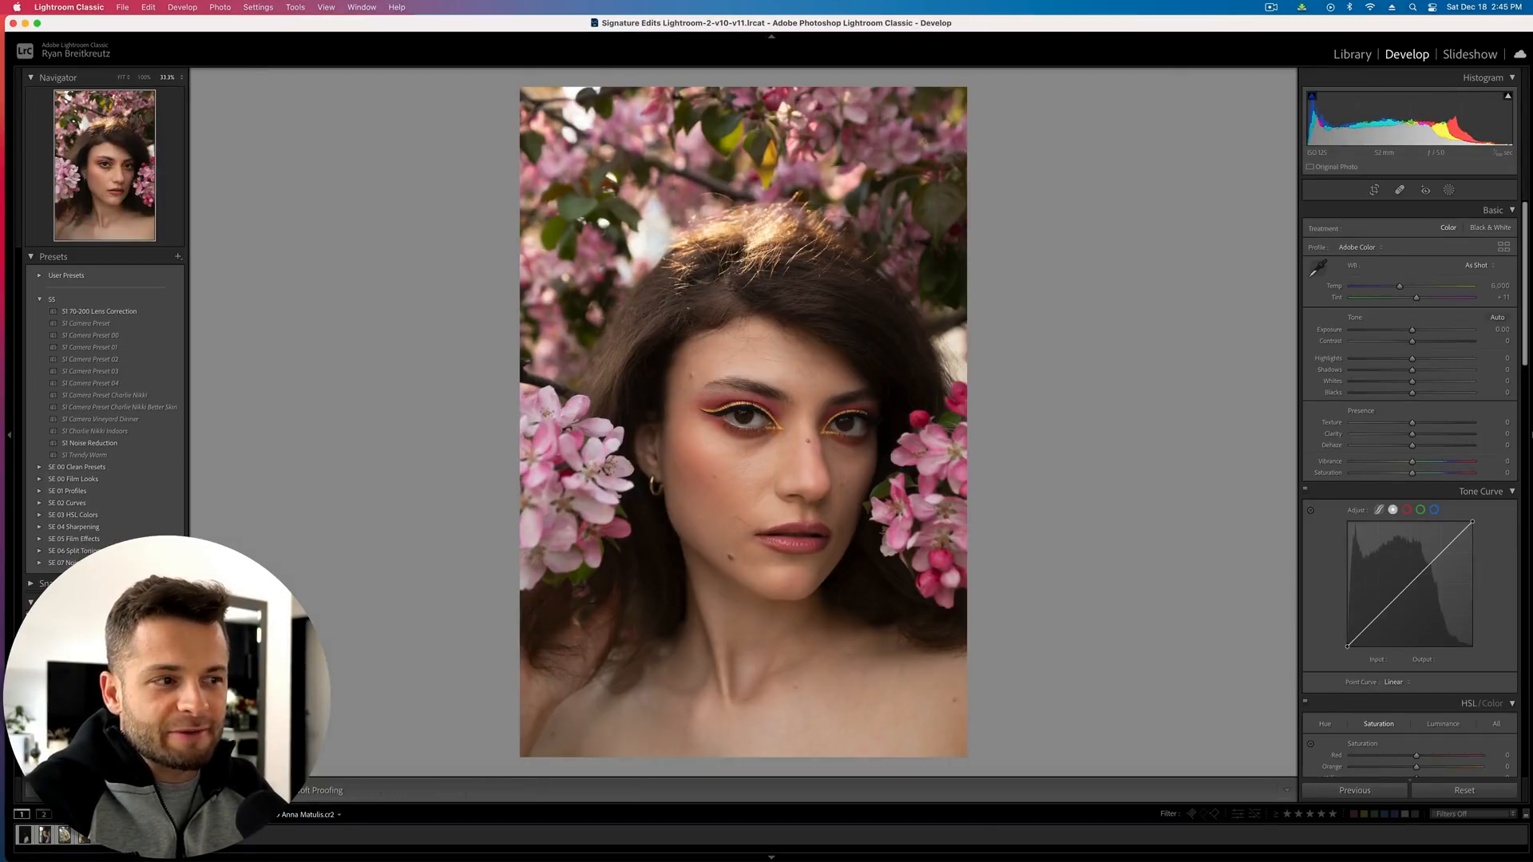
{"action": "key", "text": "shift+r"}
{"action": "left_click_drag", "start_coordinate": [343, 638], "coordinate": [464, 402]}
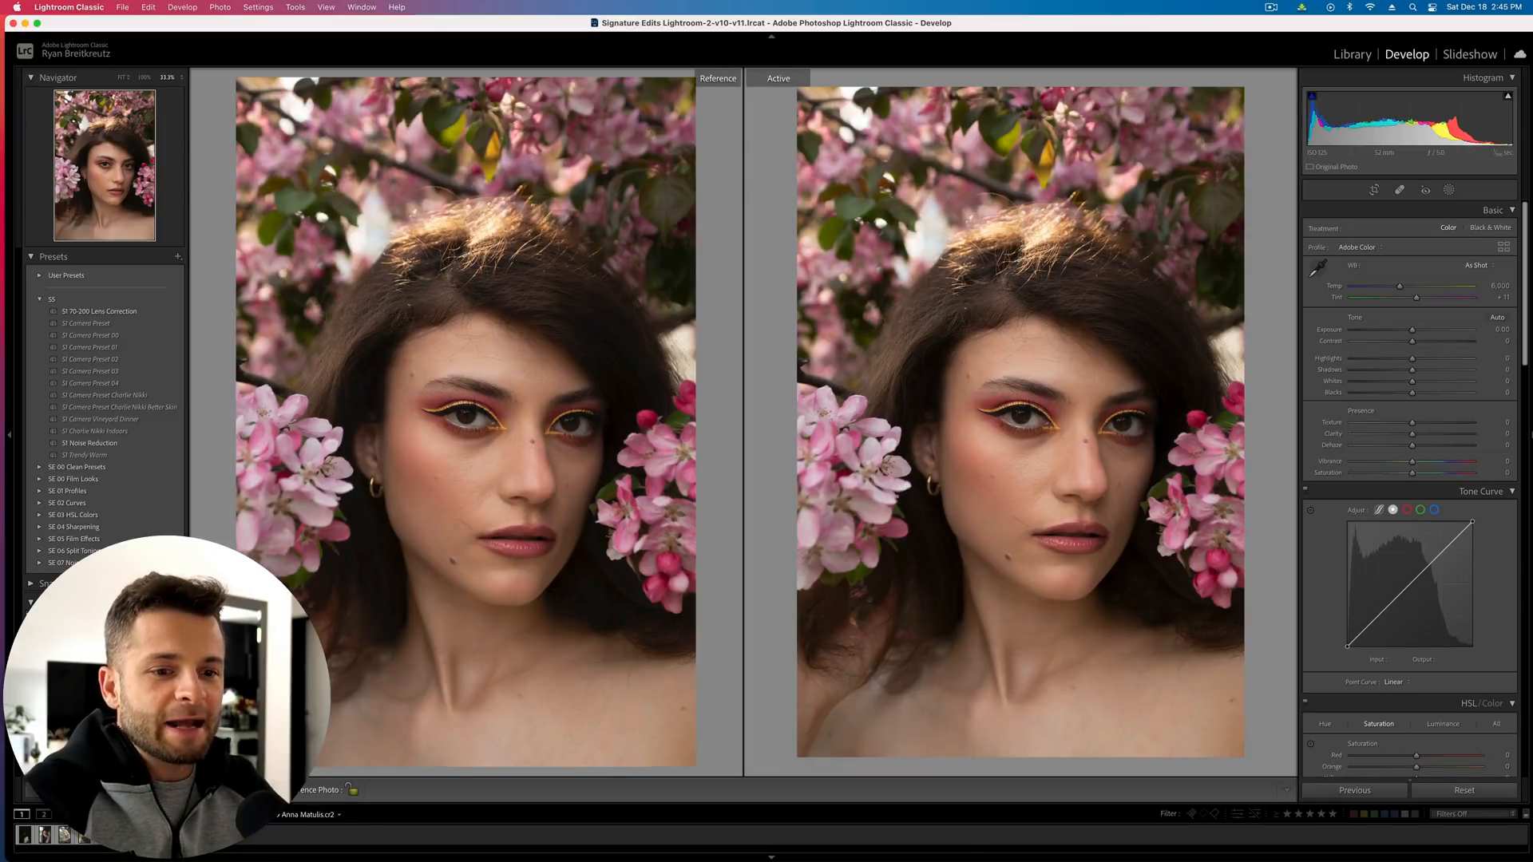
Make the apple portrait the active photo and match its skin to the reference face with Temp 4,670 and Tint +30
{"action": "left_click", "coordinate": [123, 837]}
{"action": "left_click", "coordinate": [103, 844]}
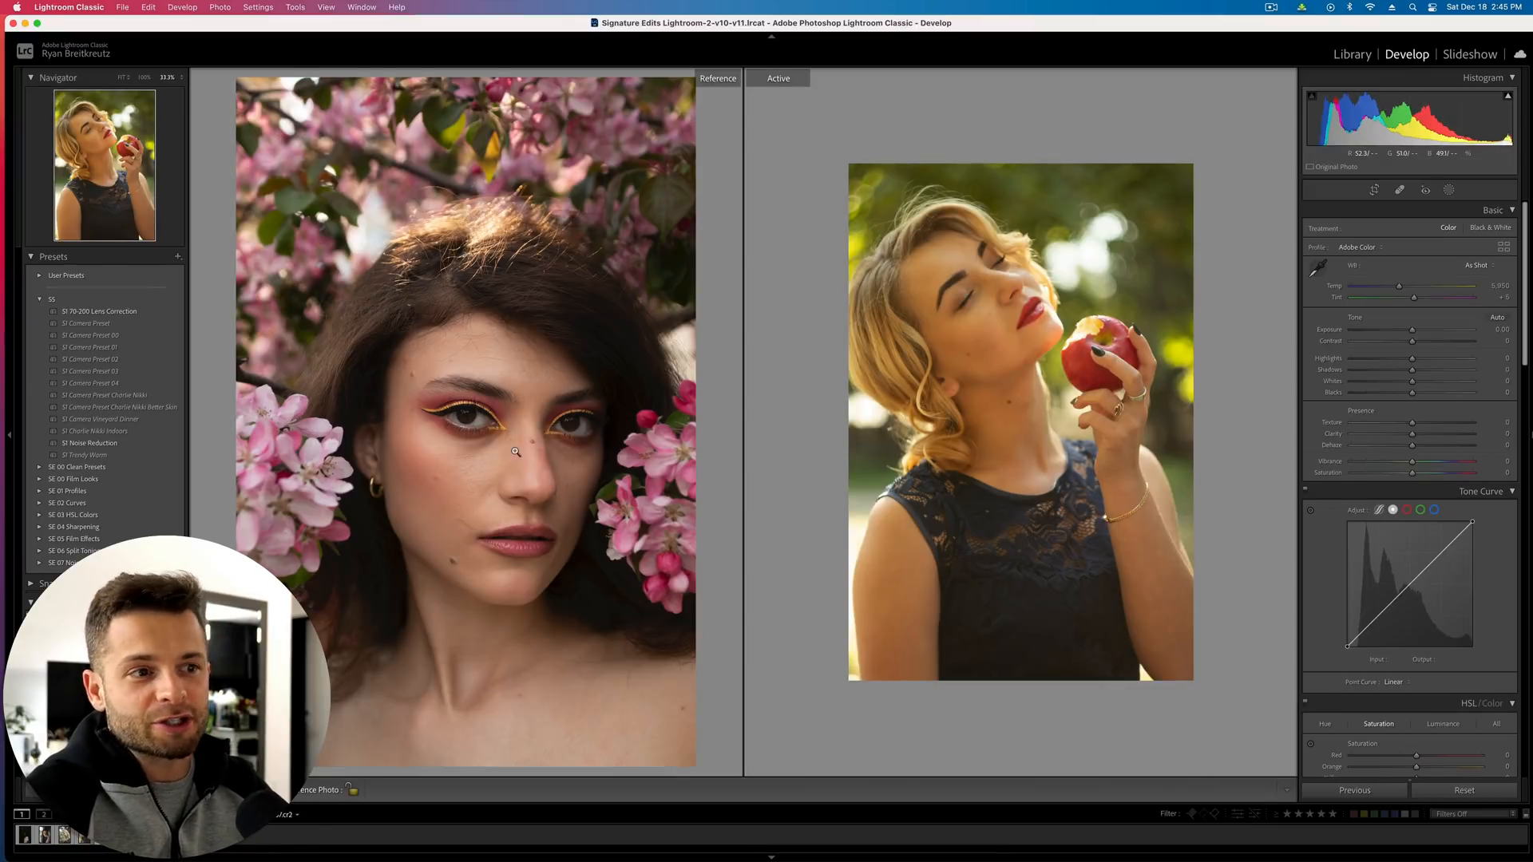
{"action": "left_click", "coordinate": [515, 451]}
{"action": "left_click_drag", "start_coordinate": [508, 486], "coordinate": [519, 379]}
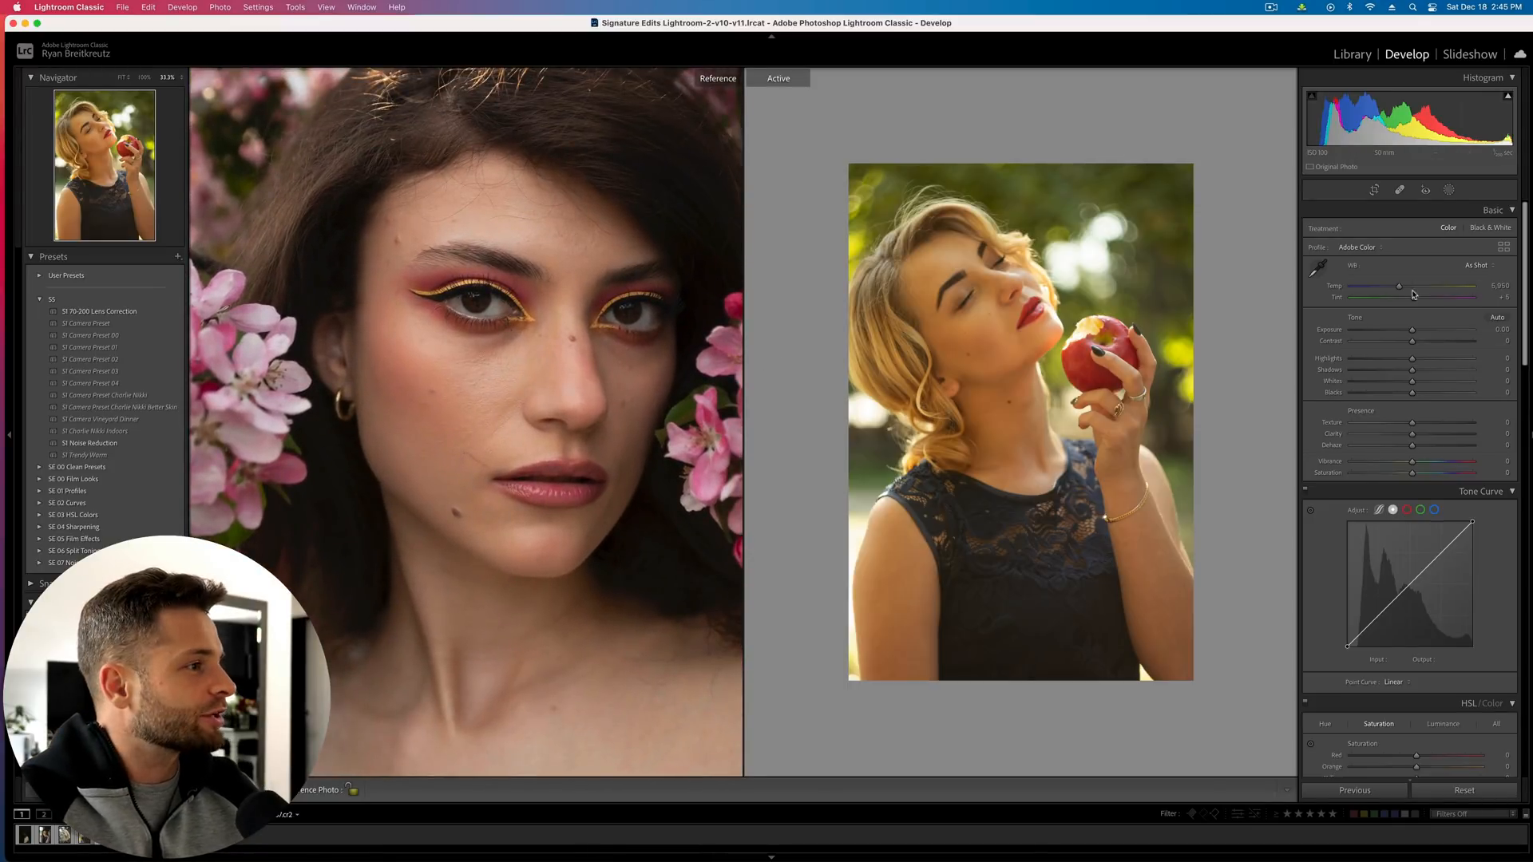
{"action": "mouse_move", "coordinate": [1398, 291]}
{"action": "left_mouse_down"}
{"action": "mouse_move", "coordinate": [1380, 292]}
{"action": "mouse_move", "coordinate": [1425, 302]}
{"action": "left_mouse_up"}
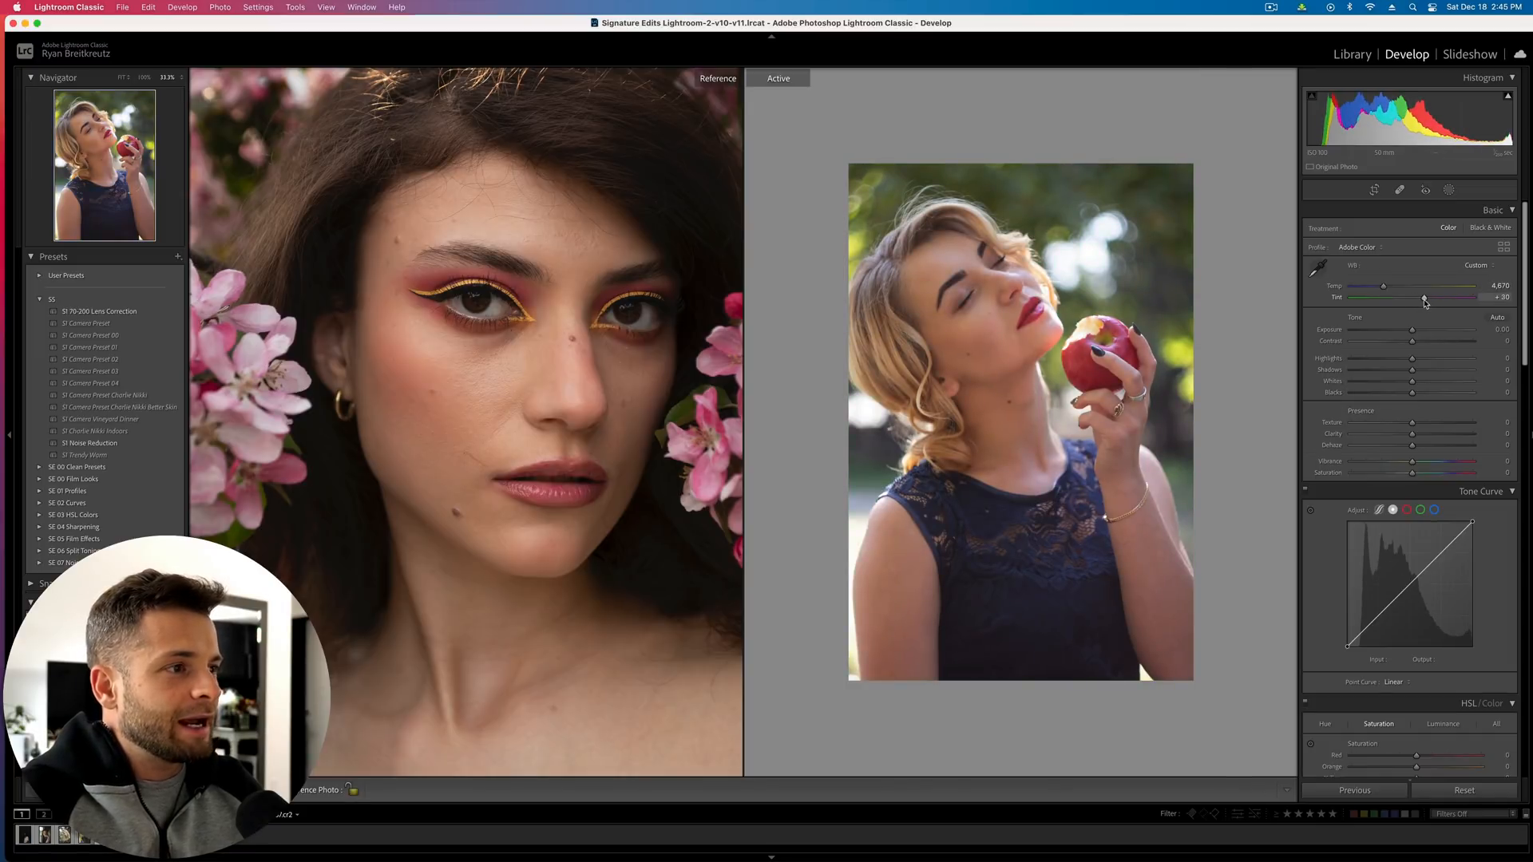
Compare the apple portrait before and after its white balance correction beside the reference photo
{"action": "key", "text": "backslash"}
{"action": "key", "text": "backslash"}
{"action": "key", "text": "backslash"}
{"action": "key", "text": "backslash"}
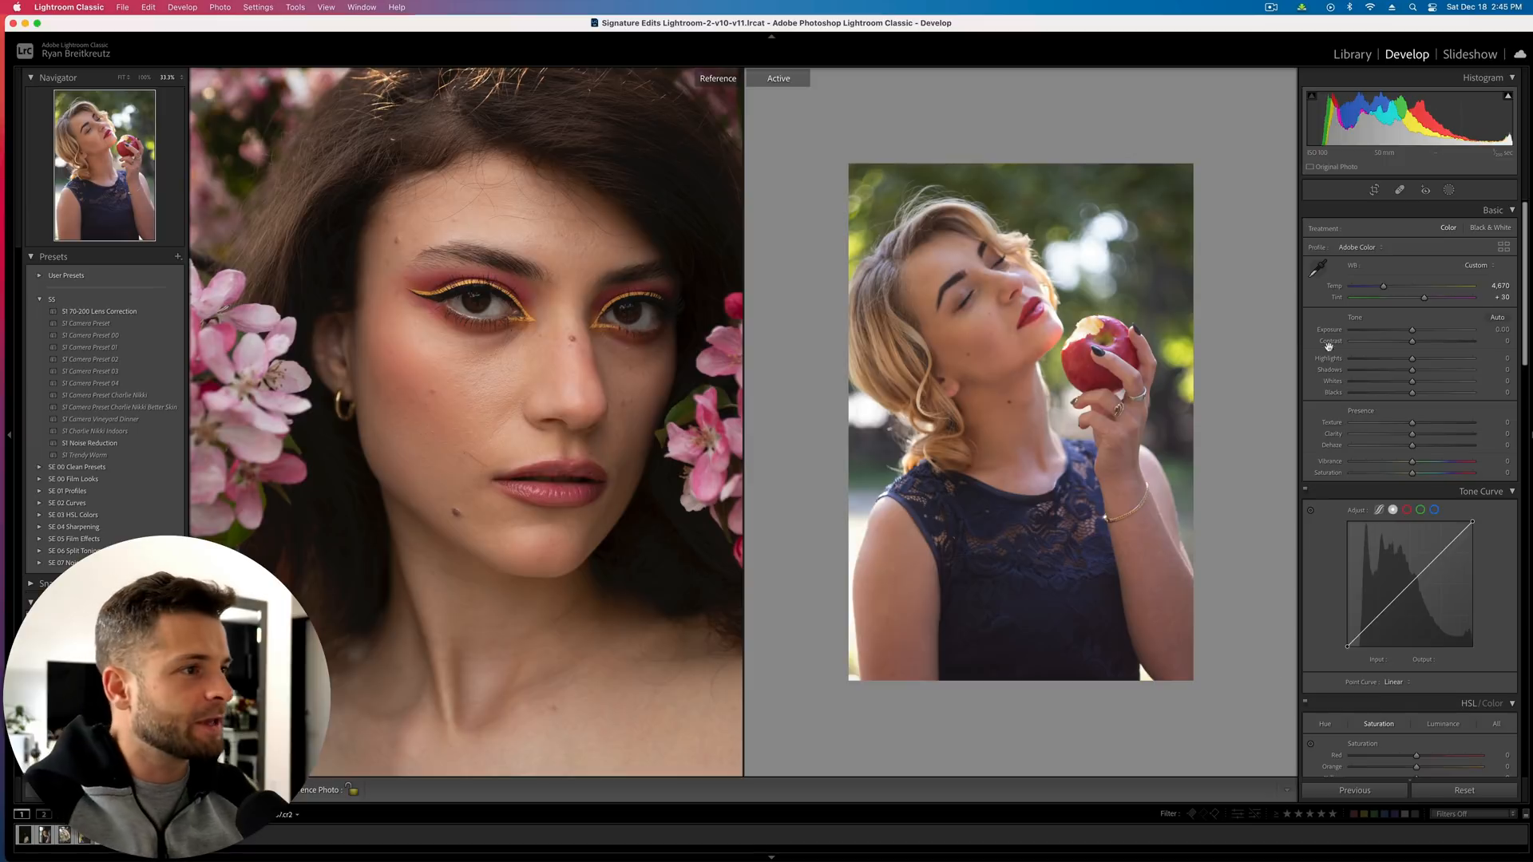
Make the dark portrait of the woman in the white T-shirt active and set its white balance to Temp 4,121 and Tint +1
{"action": "left_click", "coordinate": [25, 835]}
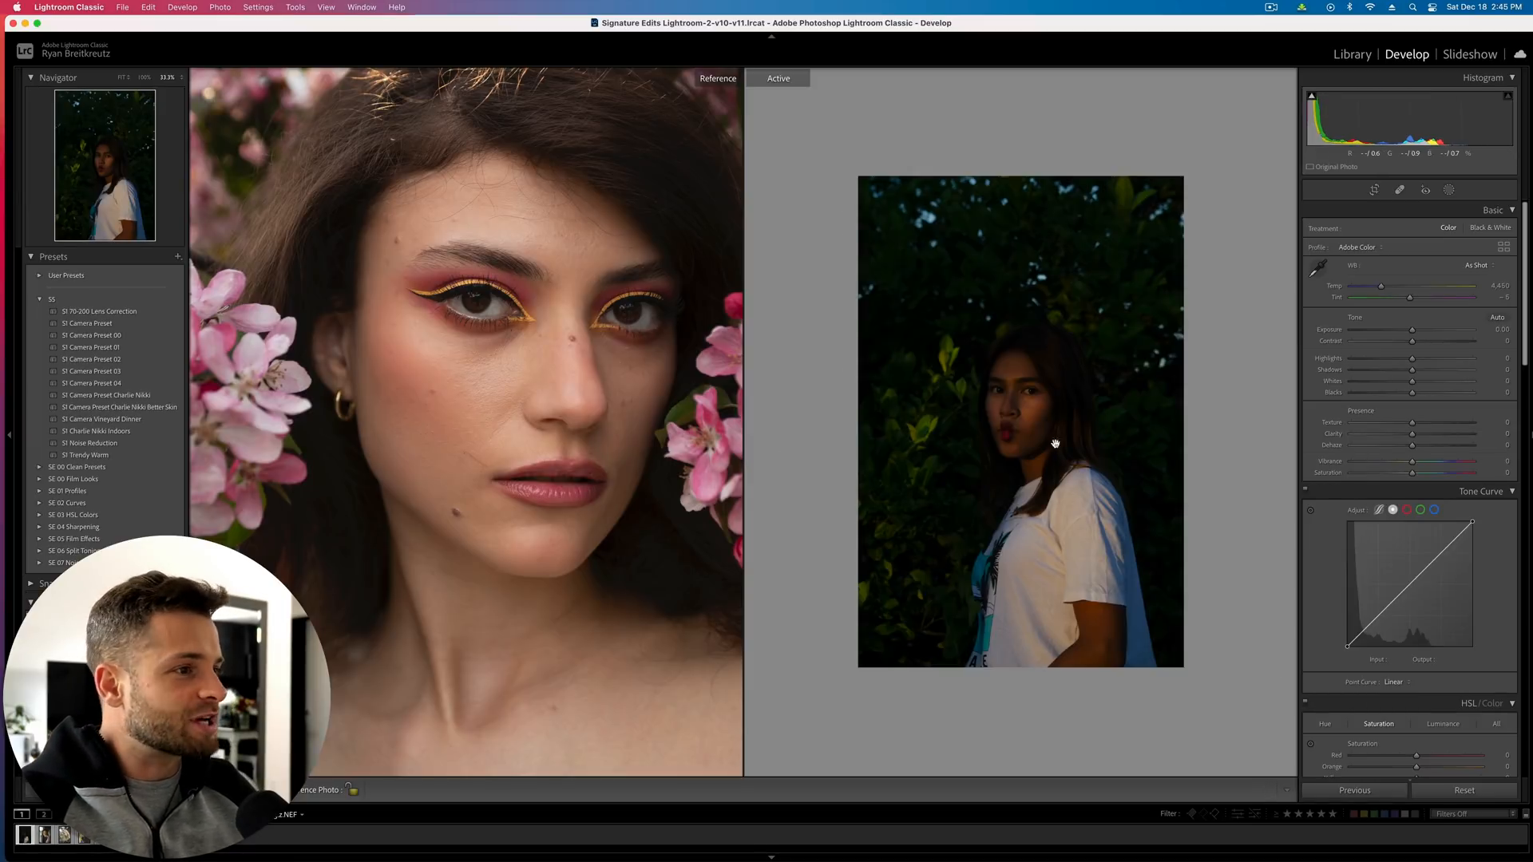
{"action": "left_click", "coordinate": [1044, 372]}
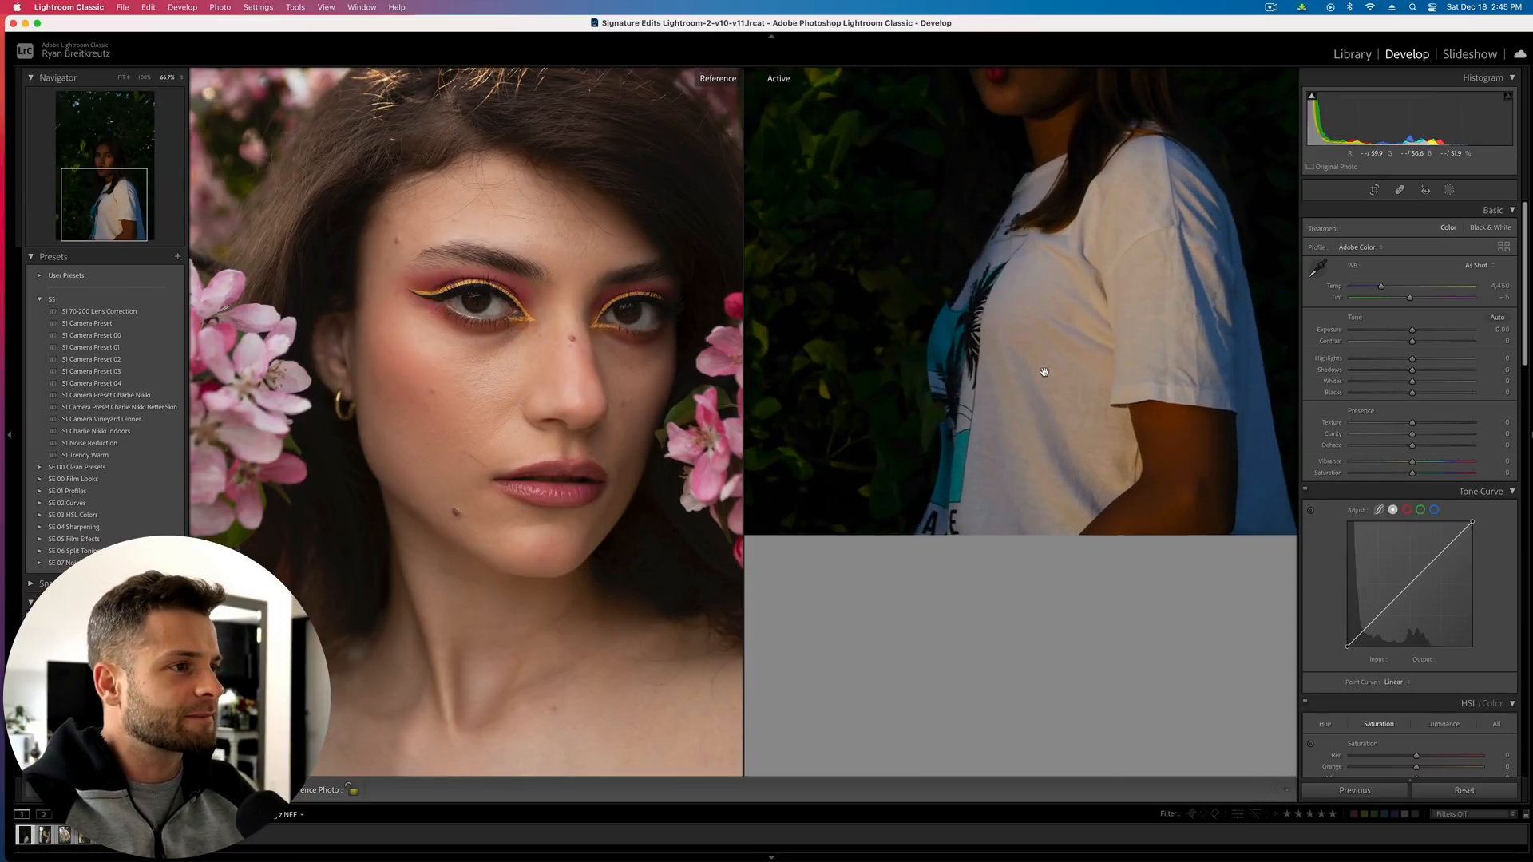
{"action": "left_click_drag", "start_coordinate": [1019, 550], "coordinate": [927, 504]}
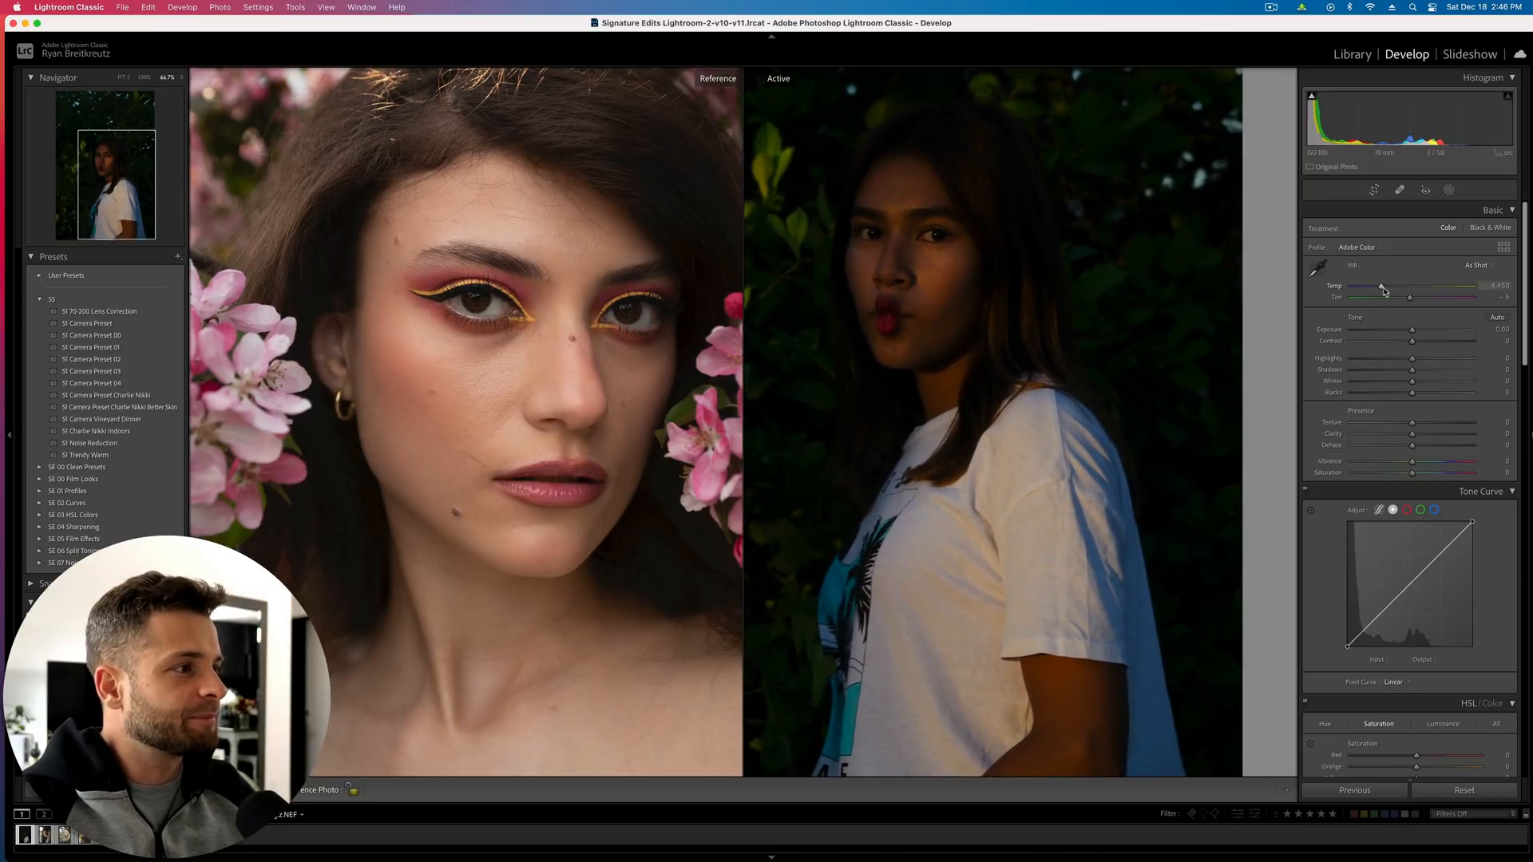
{"action": "left_click_drag", "start_coordinate": [1381, 290], "coordinate": [1377, 290]}
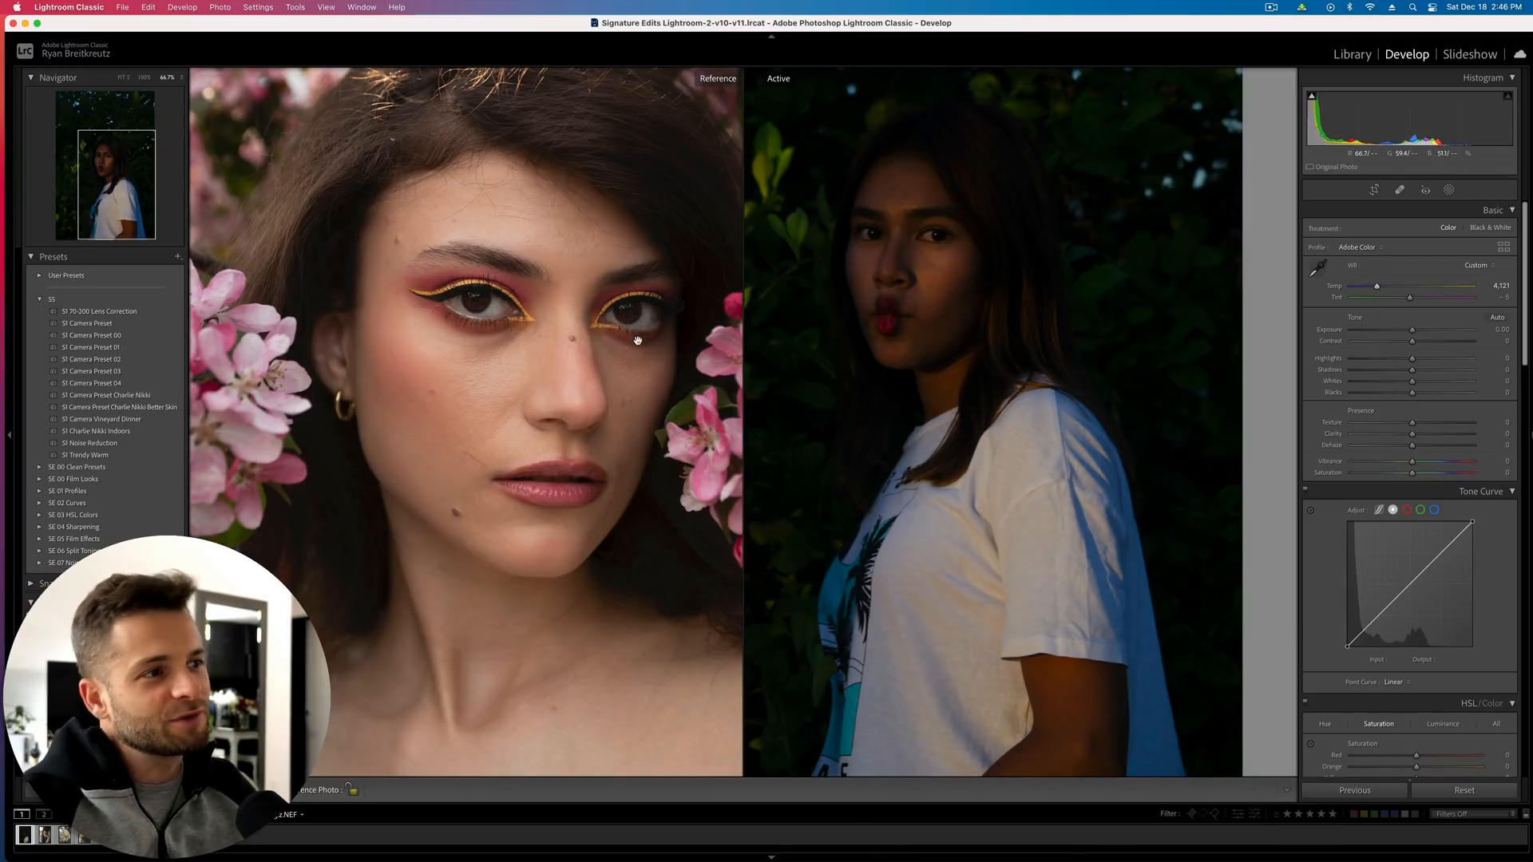
{"action": "left_click_drag", "start_coordinate": [1411, 299], "coordinate": [1415, 302]}
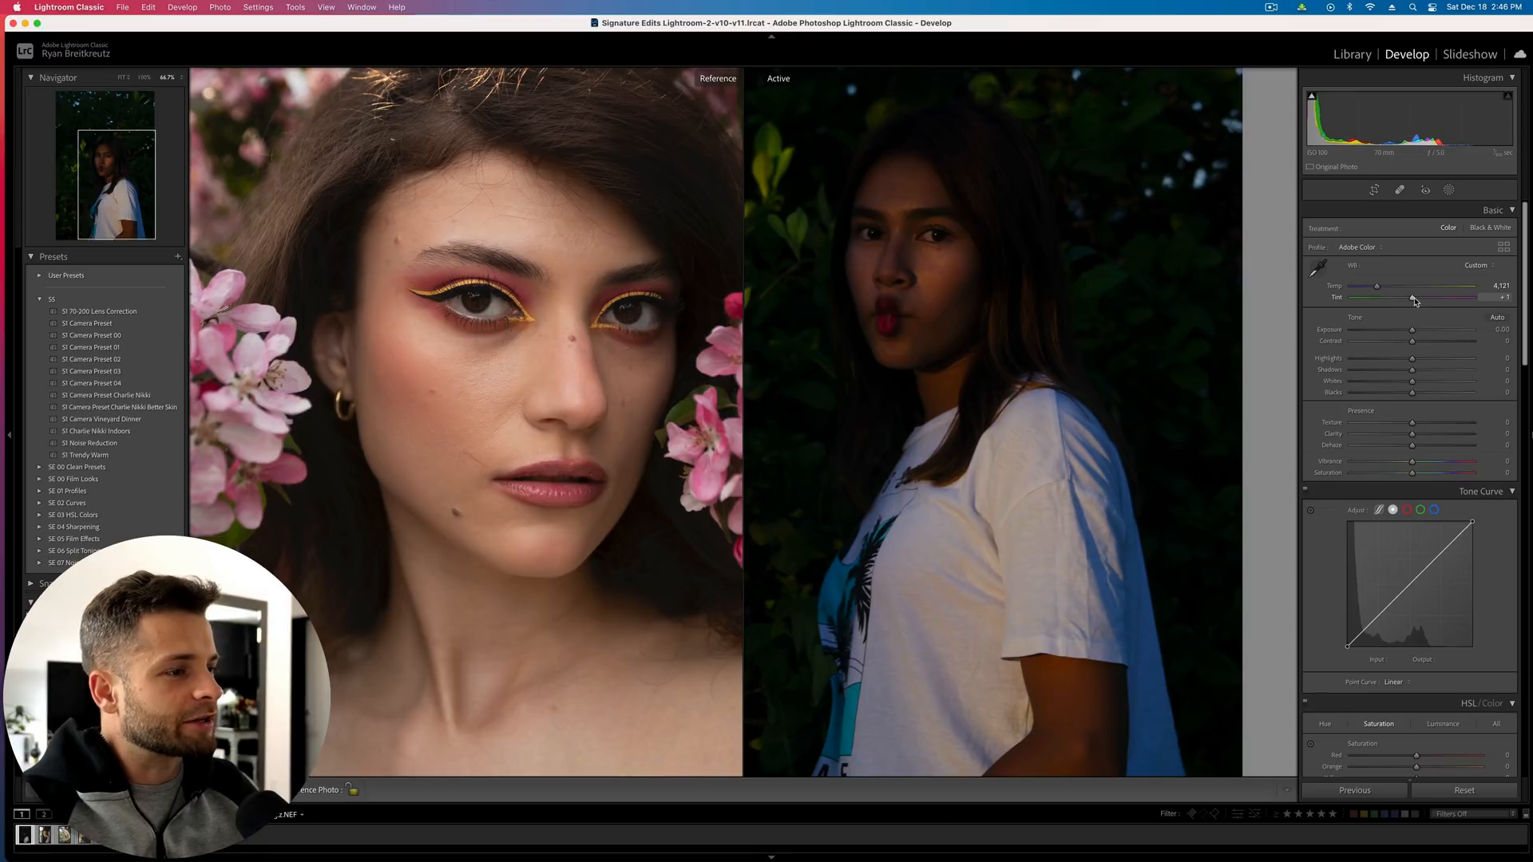
Compare the dark white T-shirt portrait before and after its white balance correction beside the reference photo
{"action": "key", "text": "backslash"}
{"action": "key", "text": "backslash"}
{"action": "key", "text": "backslash"}
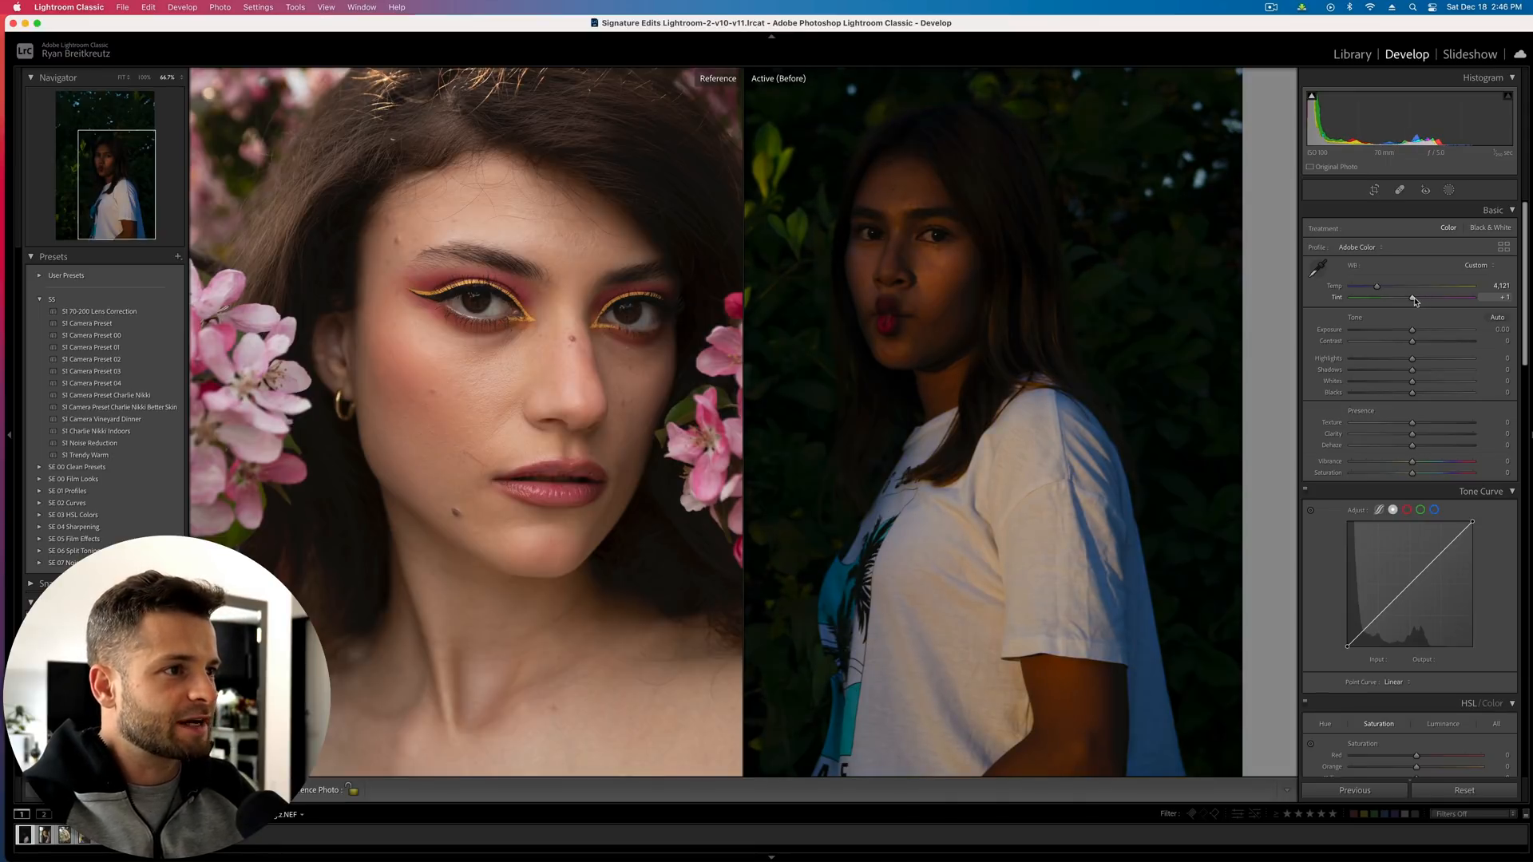
{"action": "key", "text": "backslash"}
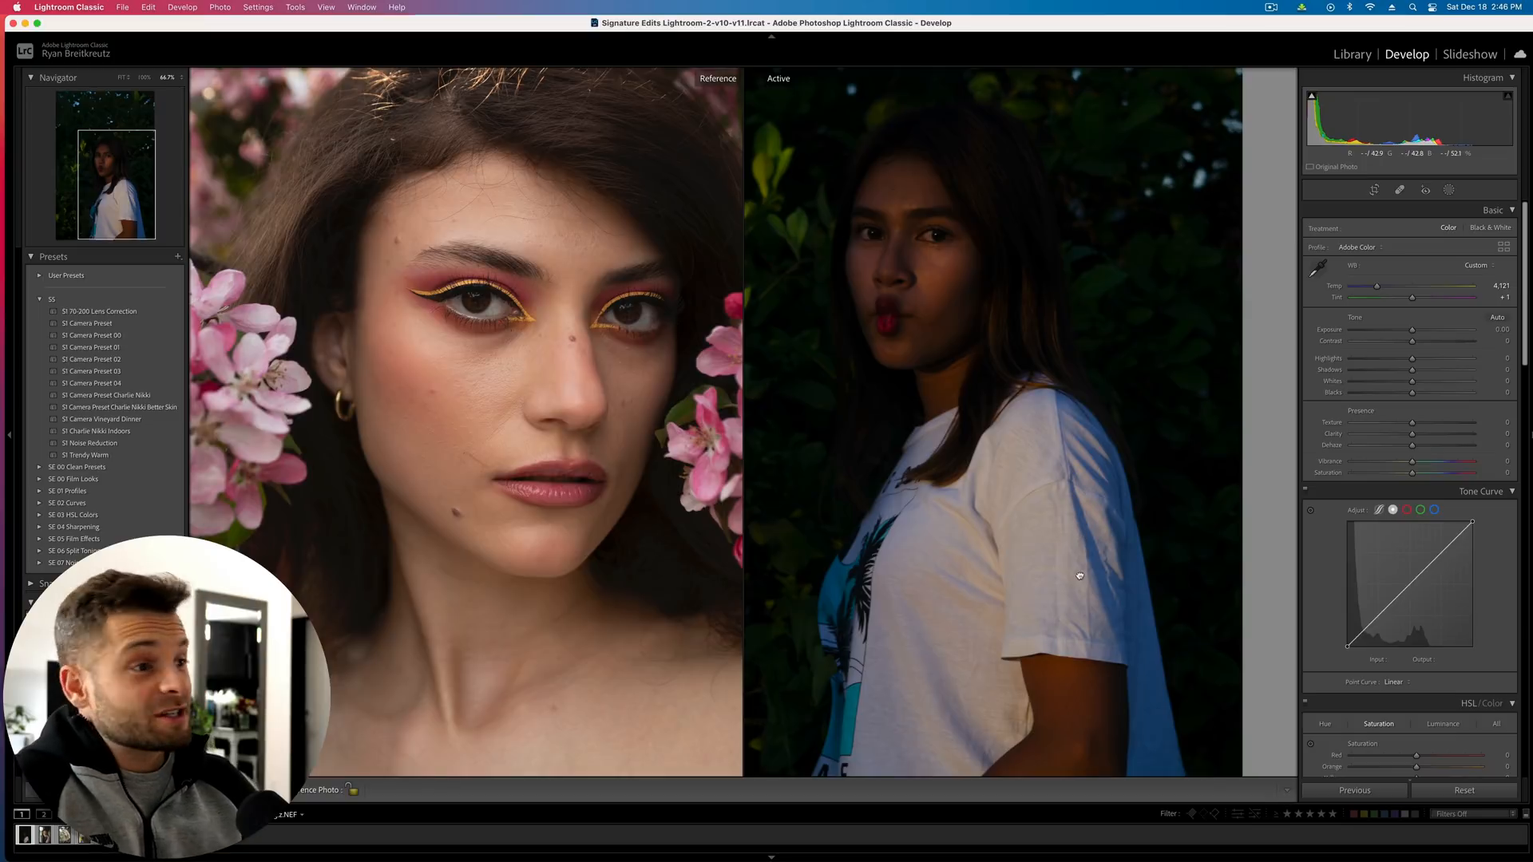
Lower the Blue and Aqua saturation in the white T-shirt portrait and raise luminance to Aqua +32 and Blue +33
{"action": "left_click_drag", "start_coordinate": [1079, 534], "coordinate": [1080, 479]}
{"action": "left_click_drag", "start_coordinate": [995, 304], "coordinate": [1051, 352]}
{"action": "key", "text": "super+minus"}
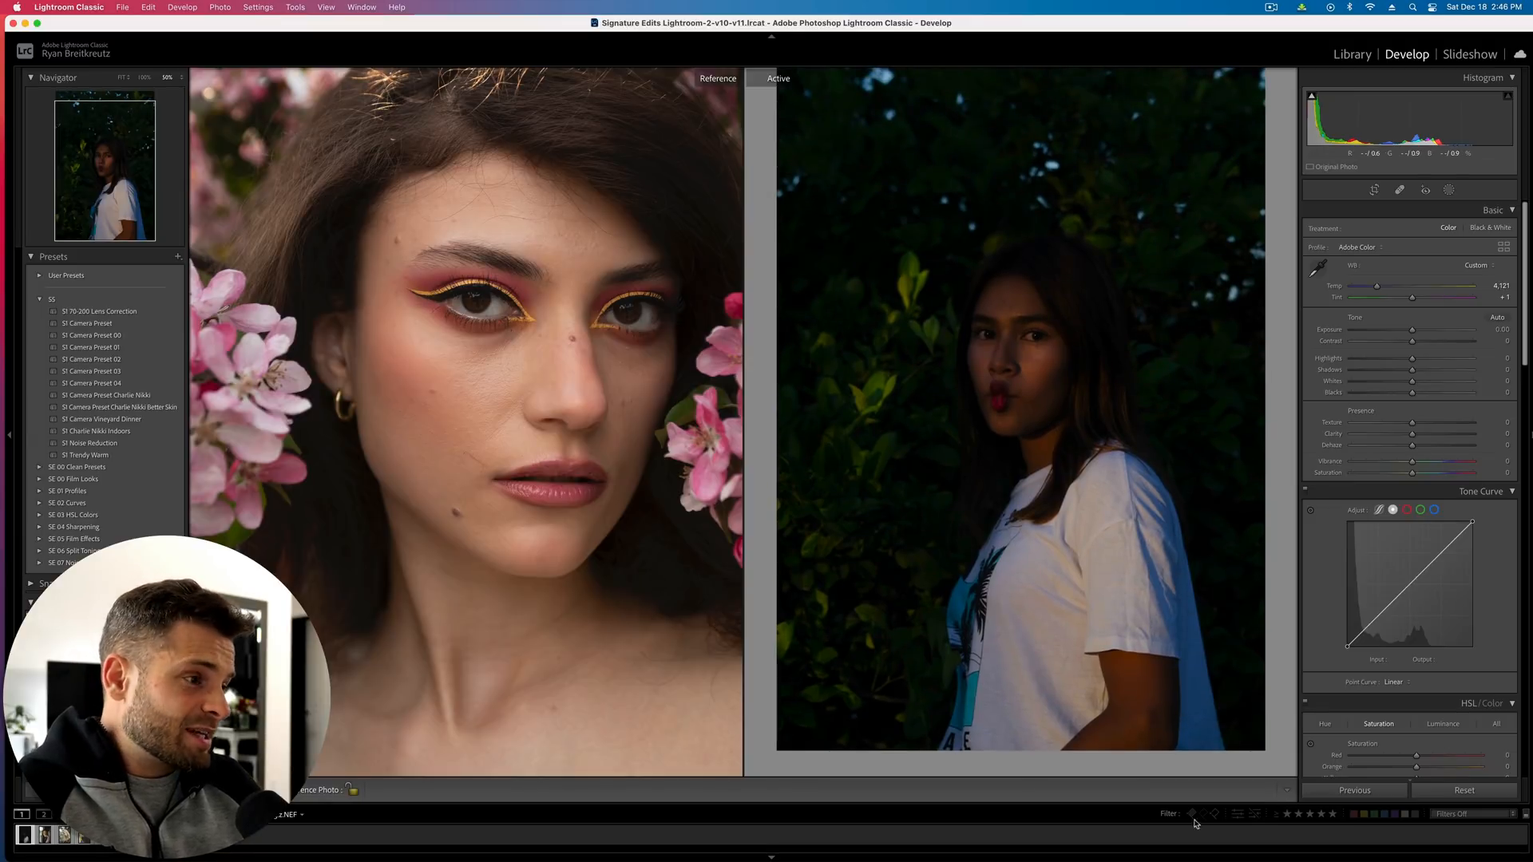
{"action": "scroll", "coordinate": [1382, 611], "scroll_direction": "down", "scroll_amount": 5}
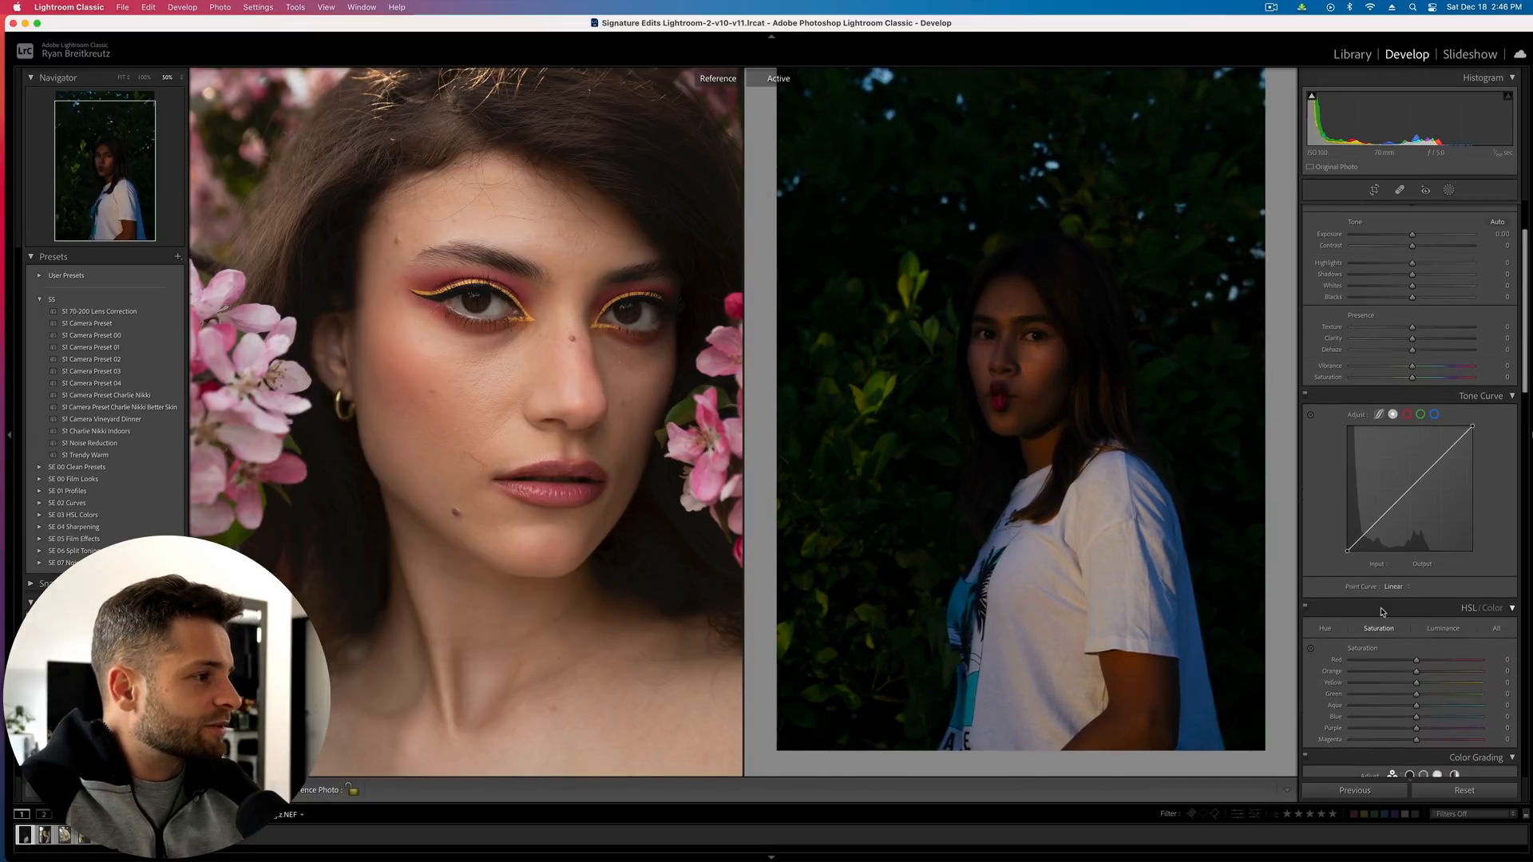
{"action": "scroll", "coordinate": [1382, 612], "scroll_direction": "down", "scroll_amount": 1}
{"action": "scroll", "coordinate": [1401, 451], "scroll_direction": "down", "scroll_amount": 2}
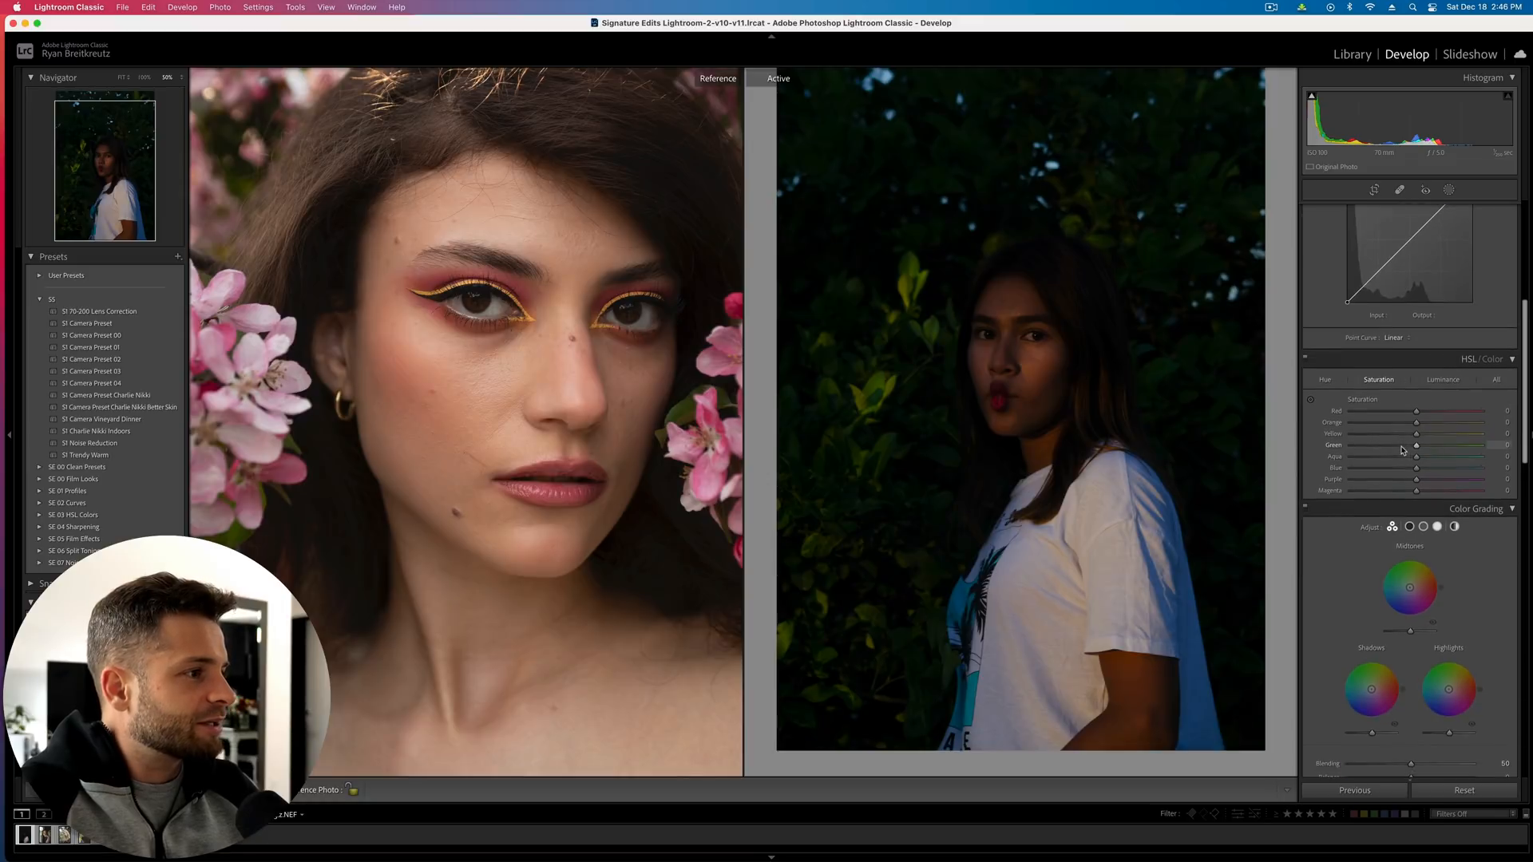
{"action": "mouse_move", "coordinate": [1416, 468]}
{"action": "left_mouse_down"}
{"action": "mouse_move", "coordinate": [1383, 471]}
{"action": "mouse_move", "coordinate": [1439, 471]}
{"action": "left_mouse_up"}
{"action": "left_click", "coordinate": [1382, 458]}
{"action": "left_click", "coordinate": [1443, 380]}
{"action": "left_click", "coordinate": [1438, 458]}
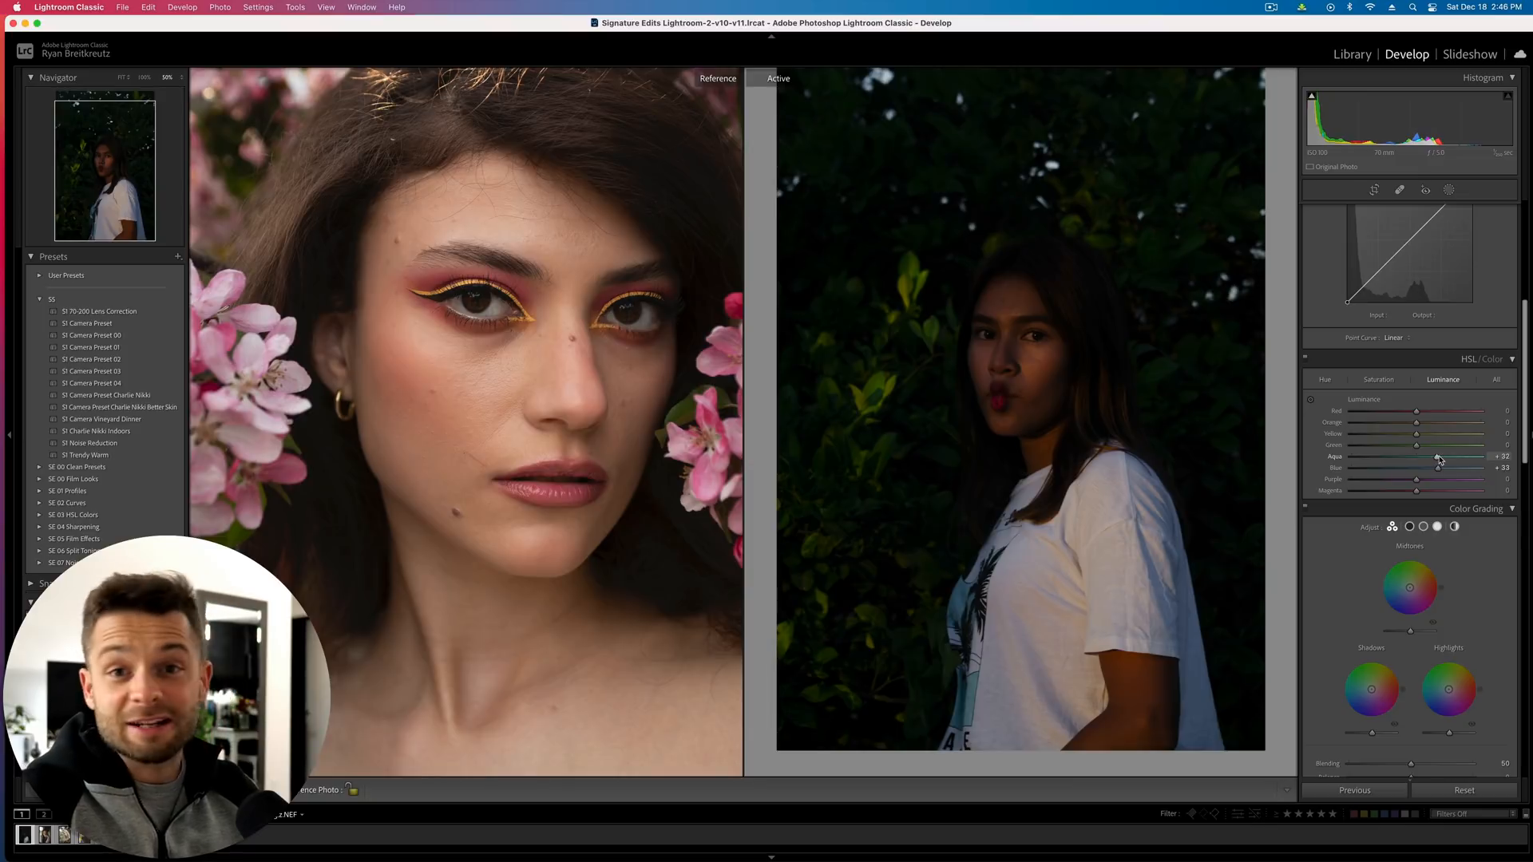
Brighten the white T-shirt portrait with Exposure at about +0.9, Contrast -66 and Dehaze +27
{"action": "scroll", "coordinate": [1421, 415], "scroll_direction": "up", "scroll_amount": 5}
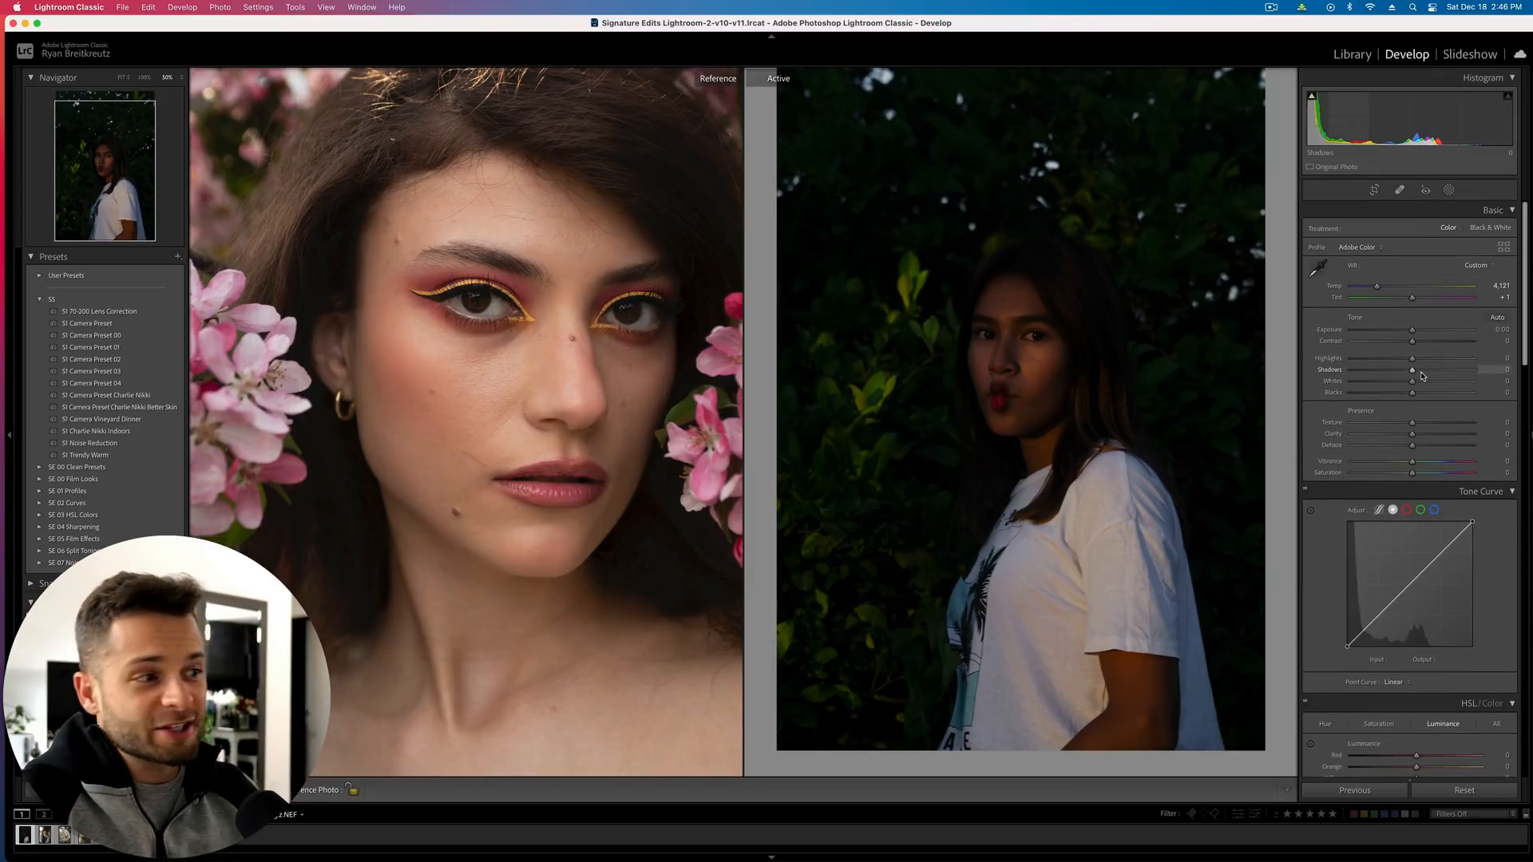
{"action": "mouse_move", "coordinate": [1410, 342]}
{"action": "left_mouse_down"}
{"action": "mouse_move", "coordinate": [1373, 344]}
{"action": "mouse_move", "coordinate": [1424, 330]}
{"action": "left_mouse_up"}
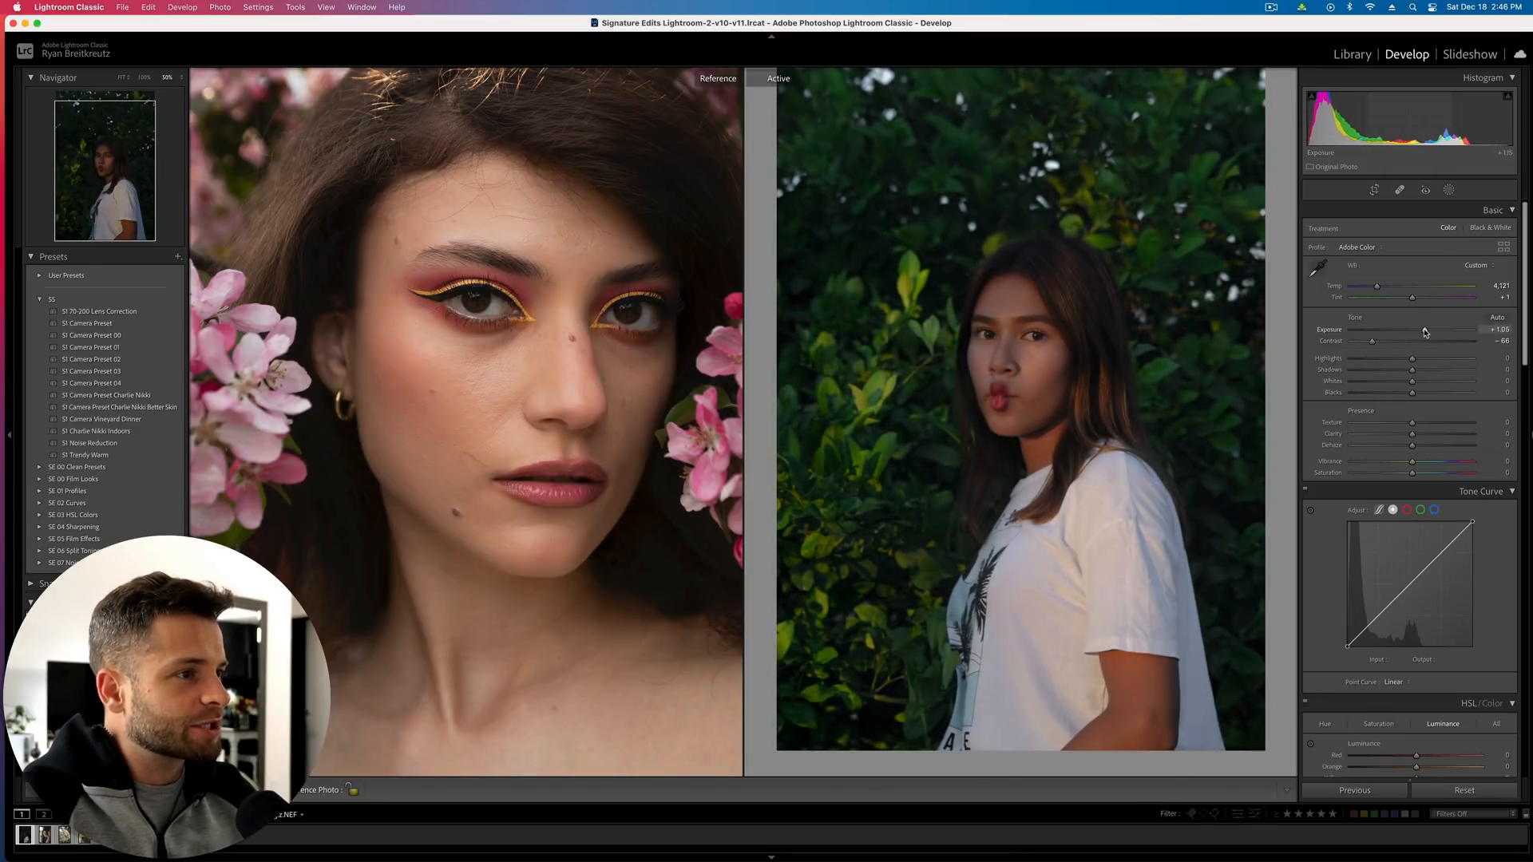
{"action": "left_click_drag", "start_coordinate": [1411, 445], "coordinate": [1431, 452]}
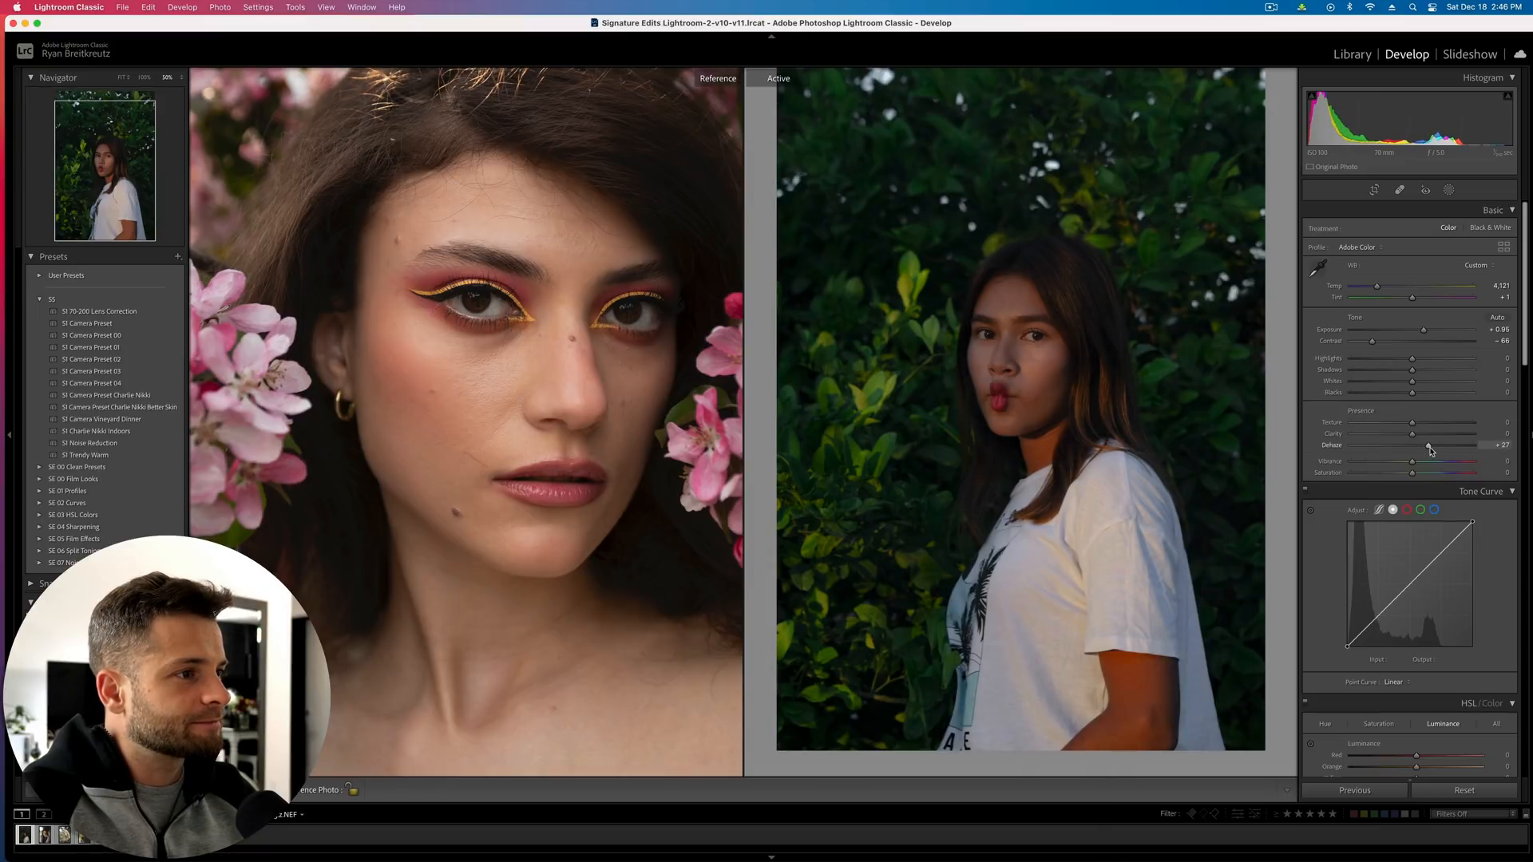
Compare the fully adjusted white T-shirt portrait with its unedited version
{"action": "key", "text": "backslash"}
{"action": "key", "text": "backslash"}
{"action": "key", "text": "backslash"}
{"action": "key", "text": "backslash"}
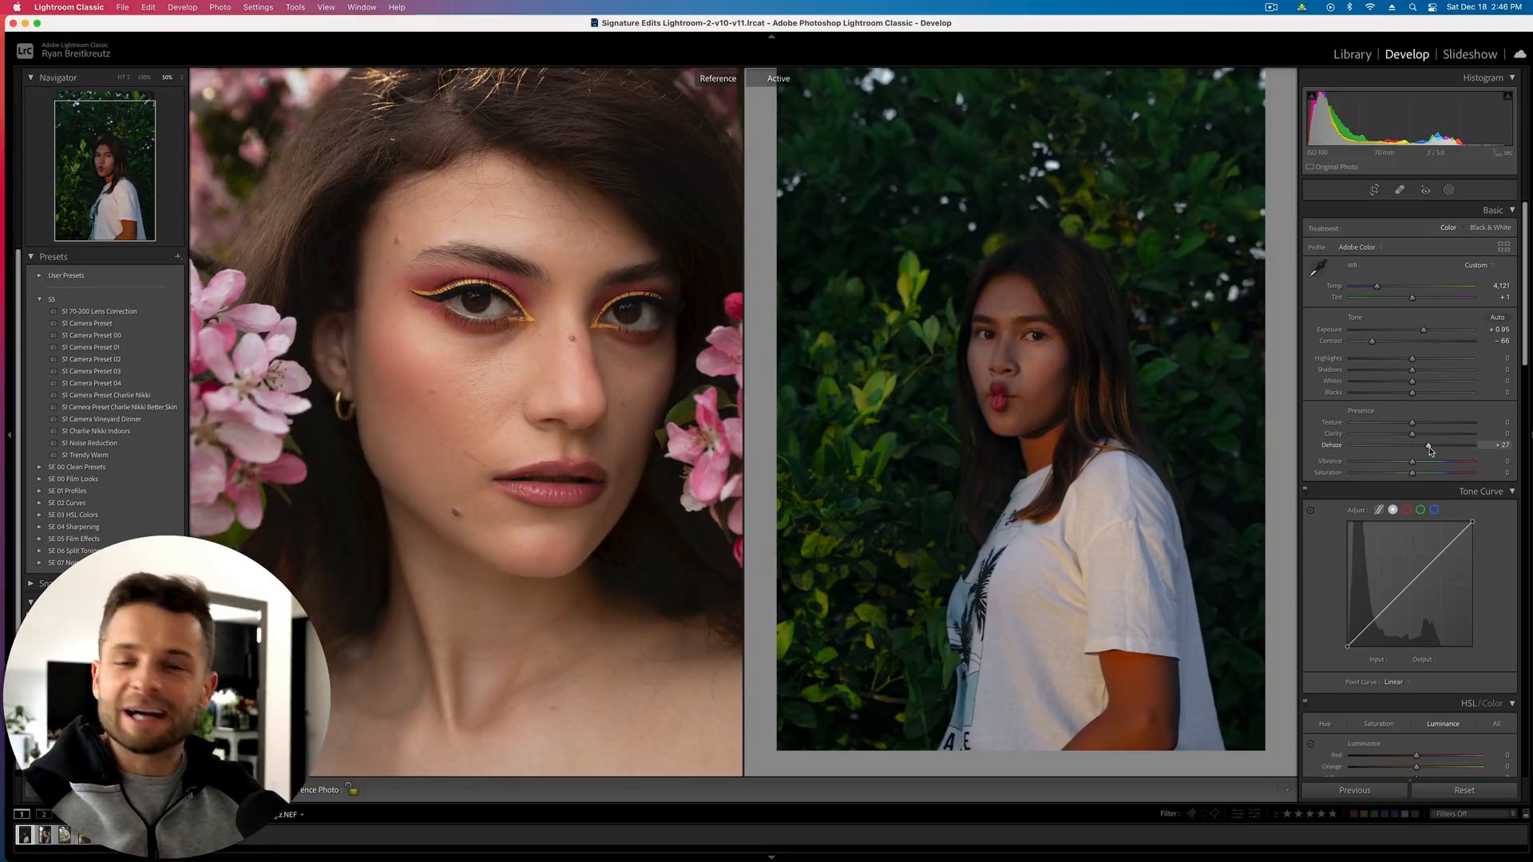
Make the lilac sweater portrait active, set its white balance to Temp 4,702 and Tint +27, and compare it with the original
{"action": "key", "text": "Right"}
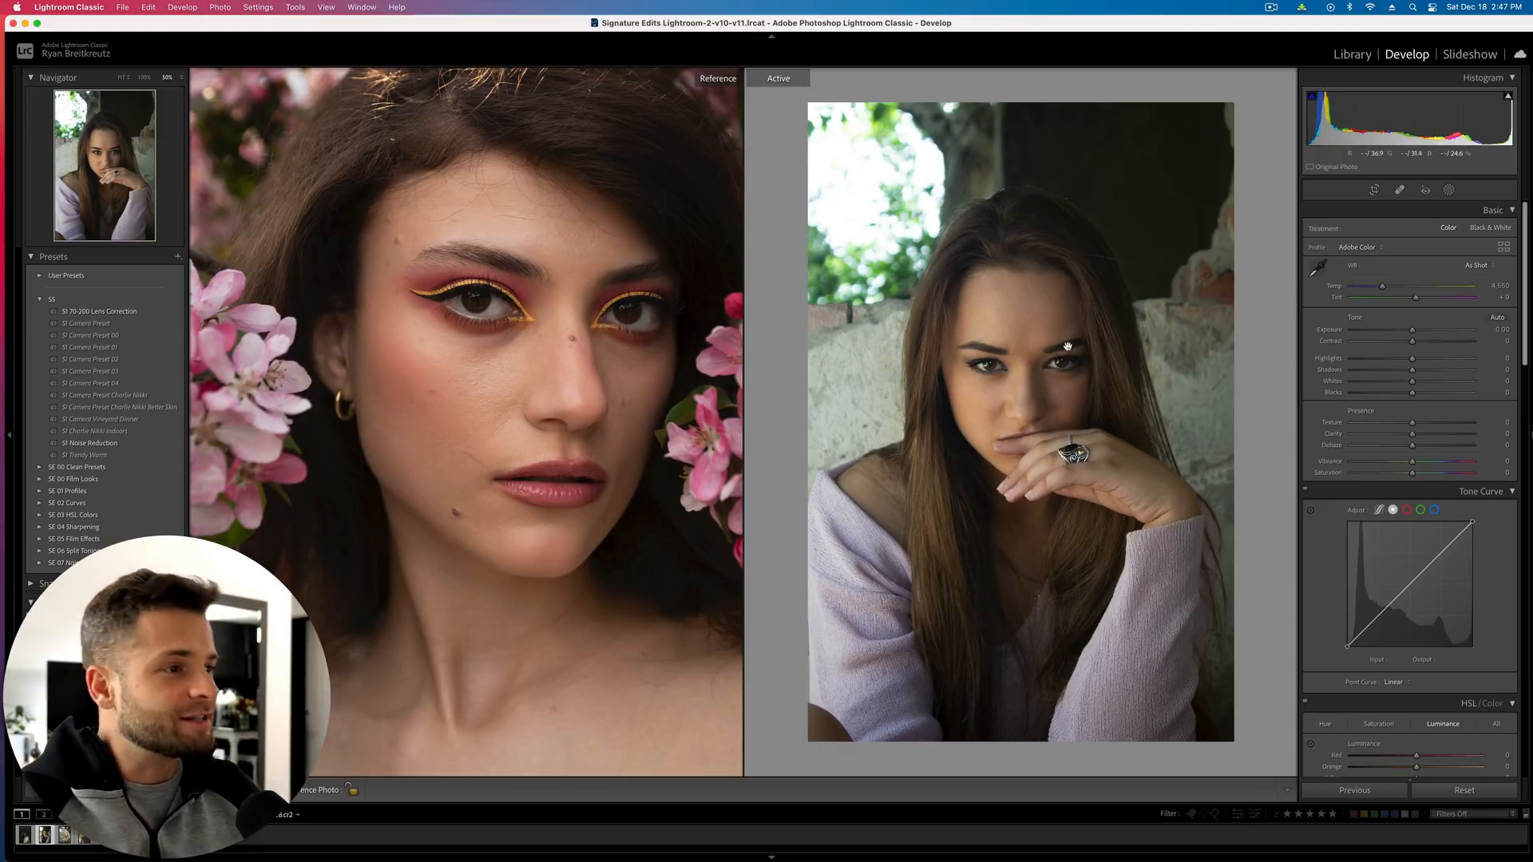
{"action": "left_click", "coordinate": [1067, 375]}
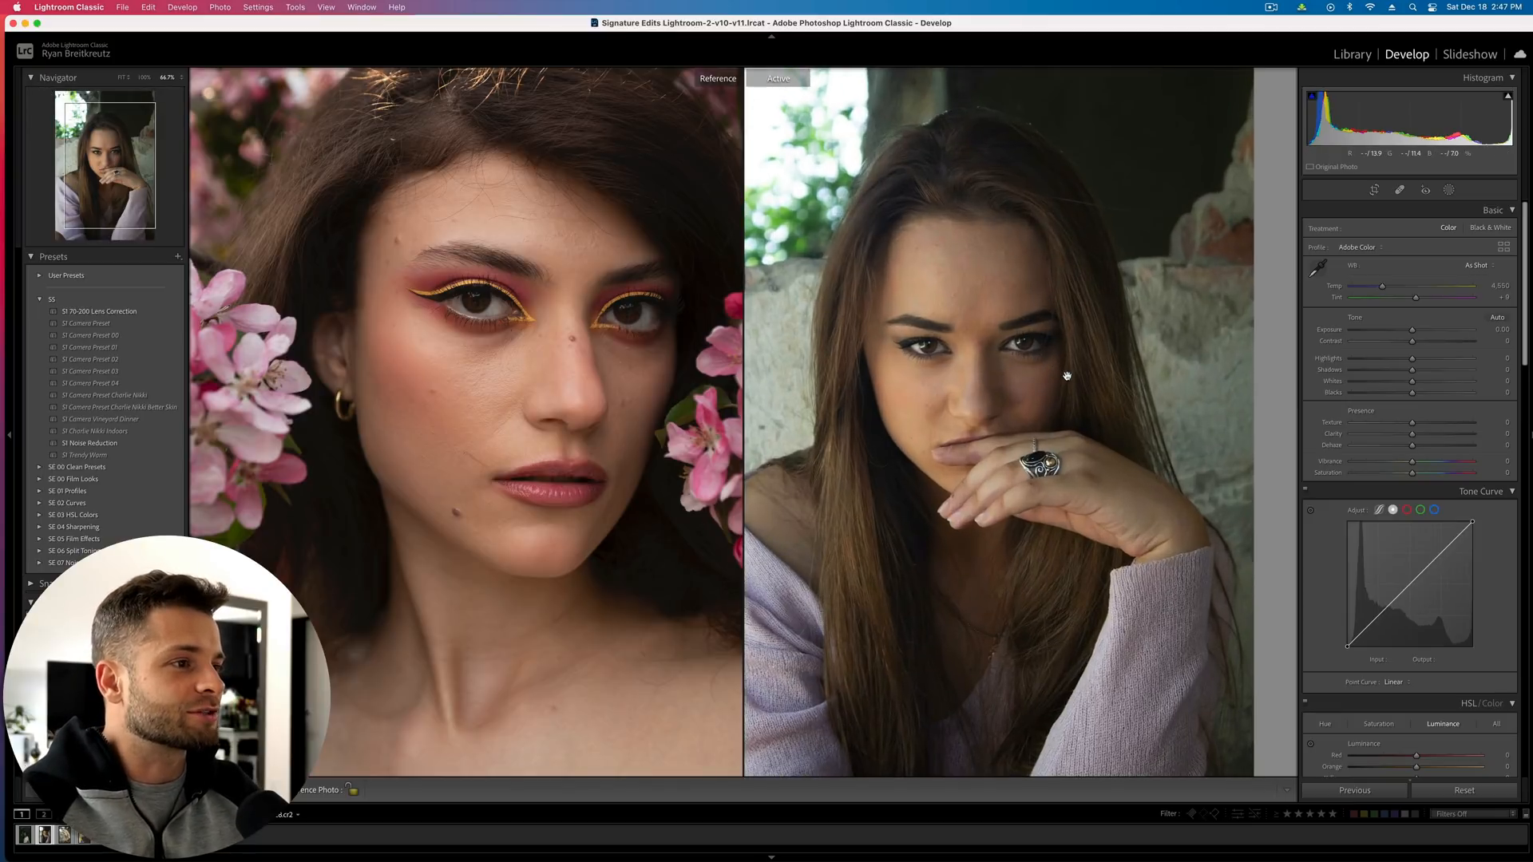
{"action": "key", "text": "super+equal"}
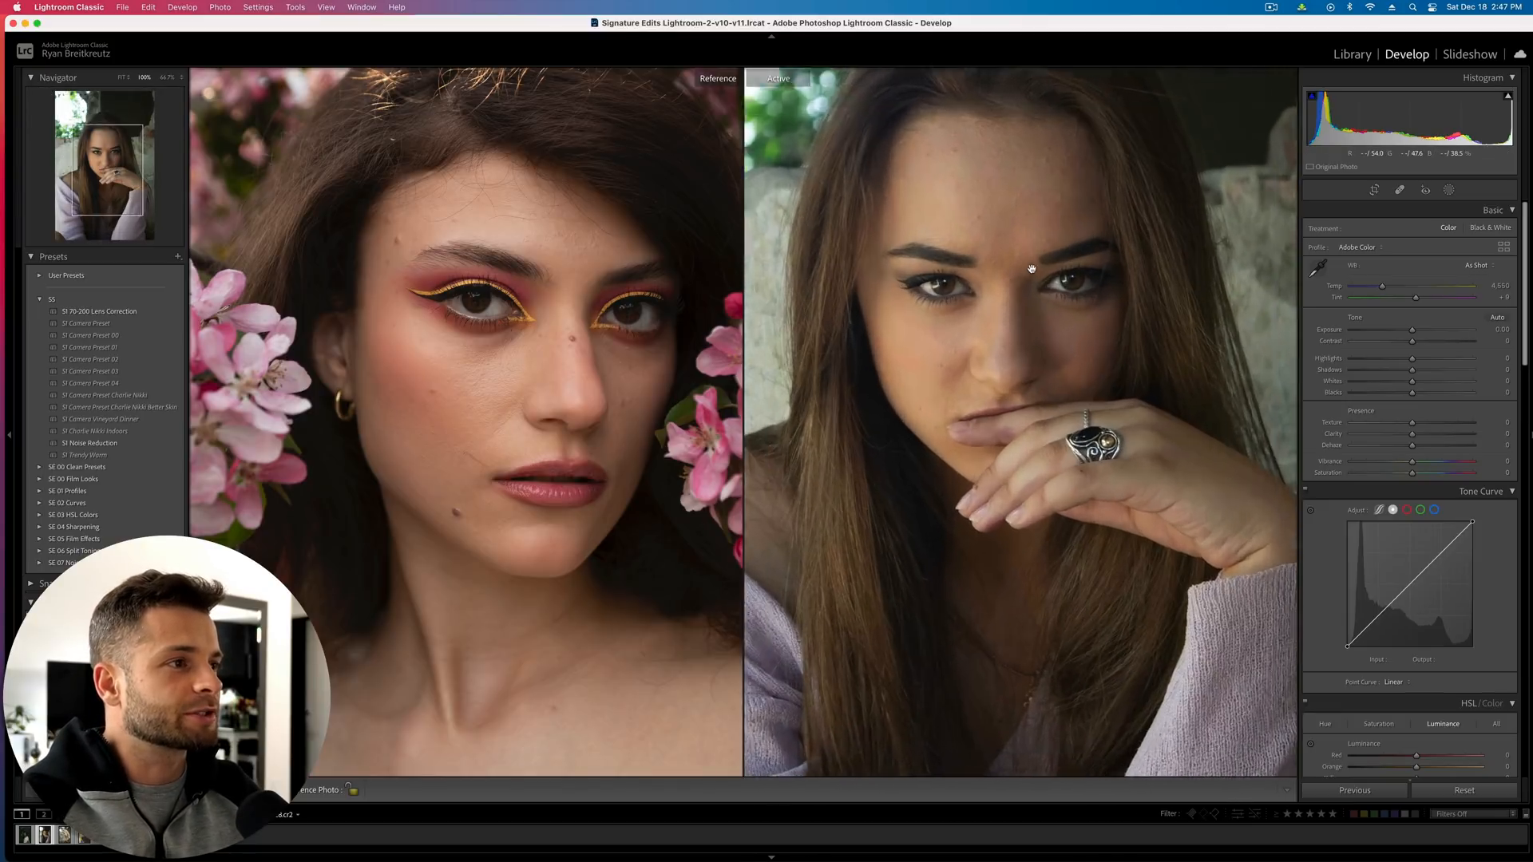
{"action": "left_click_drag", "start_coordinate": [1036, 259], "coordinate": [1075, 297]}
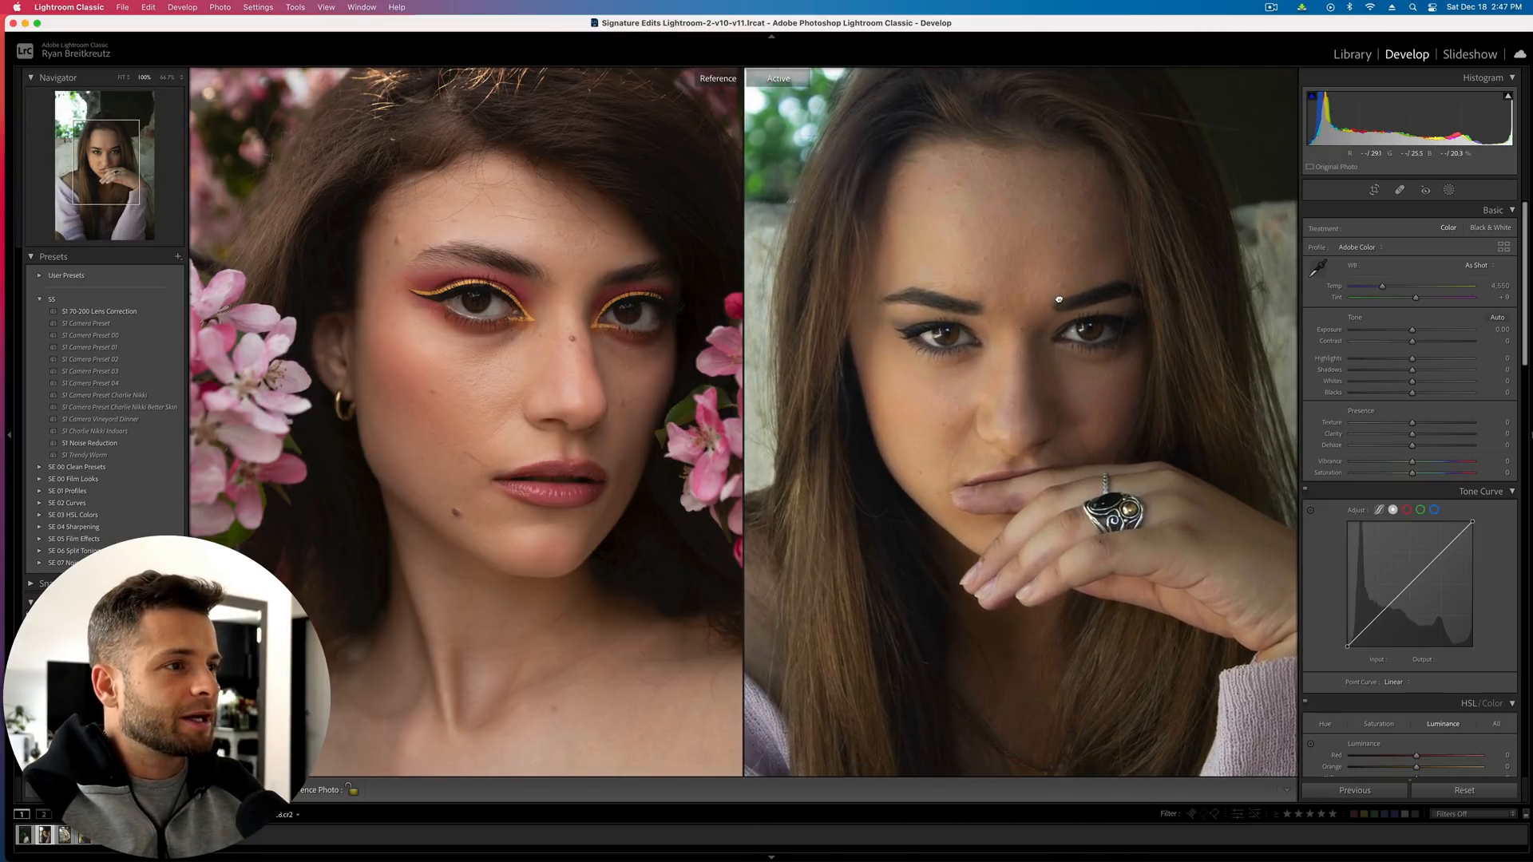
{"action": "left_click_drag", "start_coordinate": [1383, 288], "coordinate": [1422, 301]}
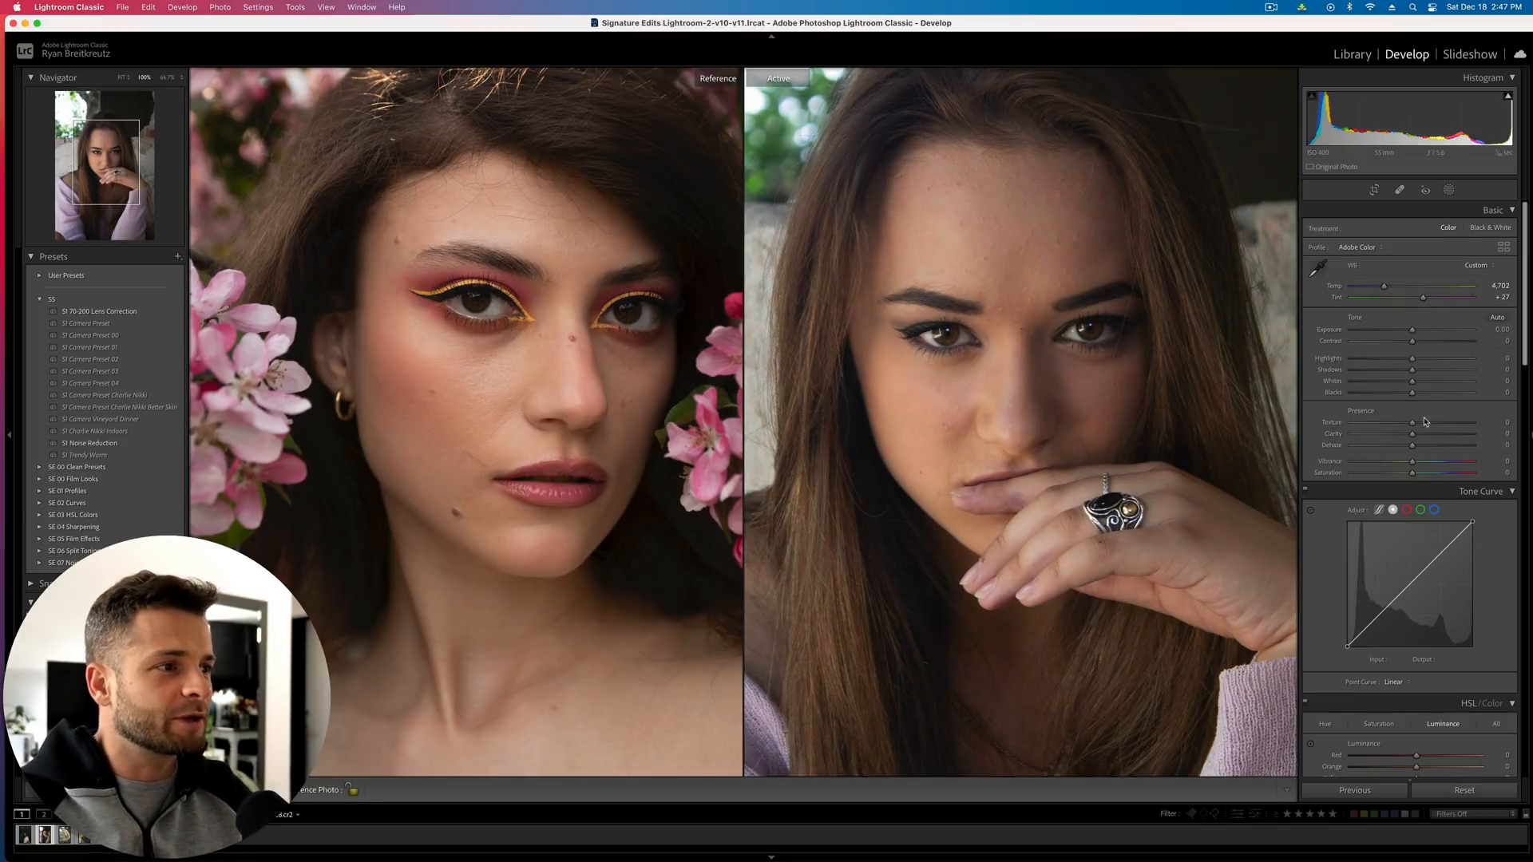
{"action": "key", "text": "backslash"}
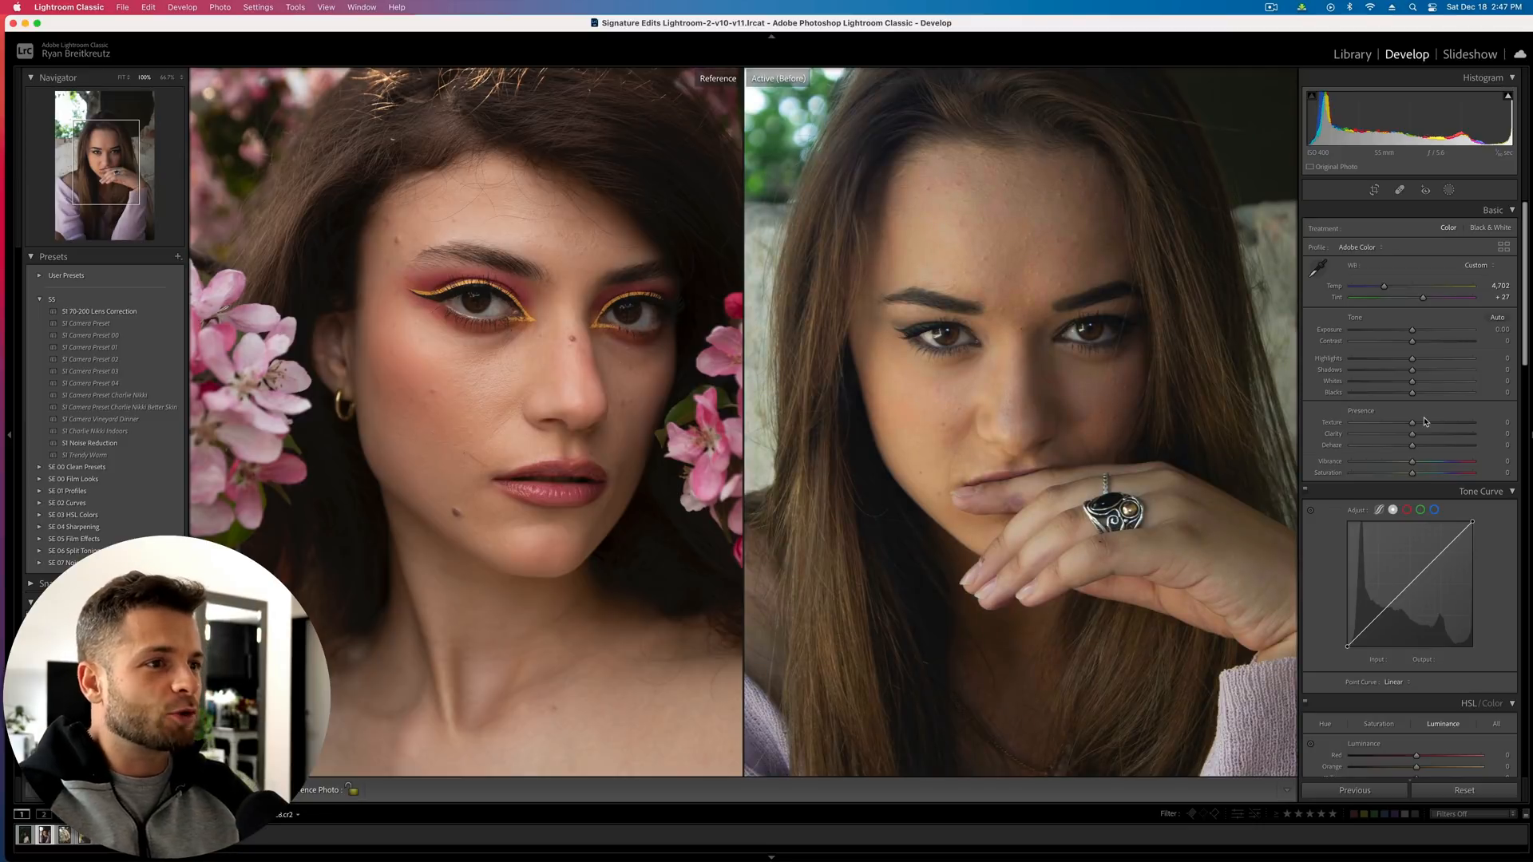
{"action": "key", "text": "backslash"}
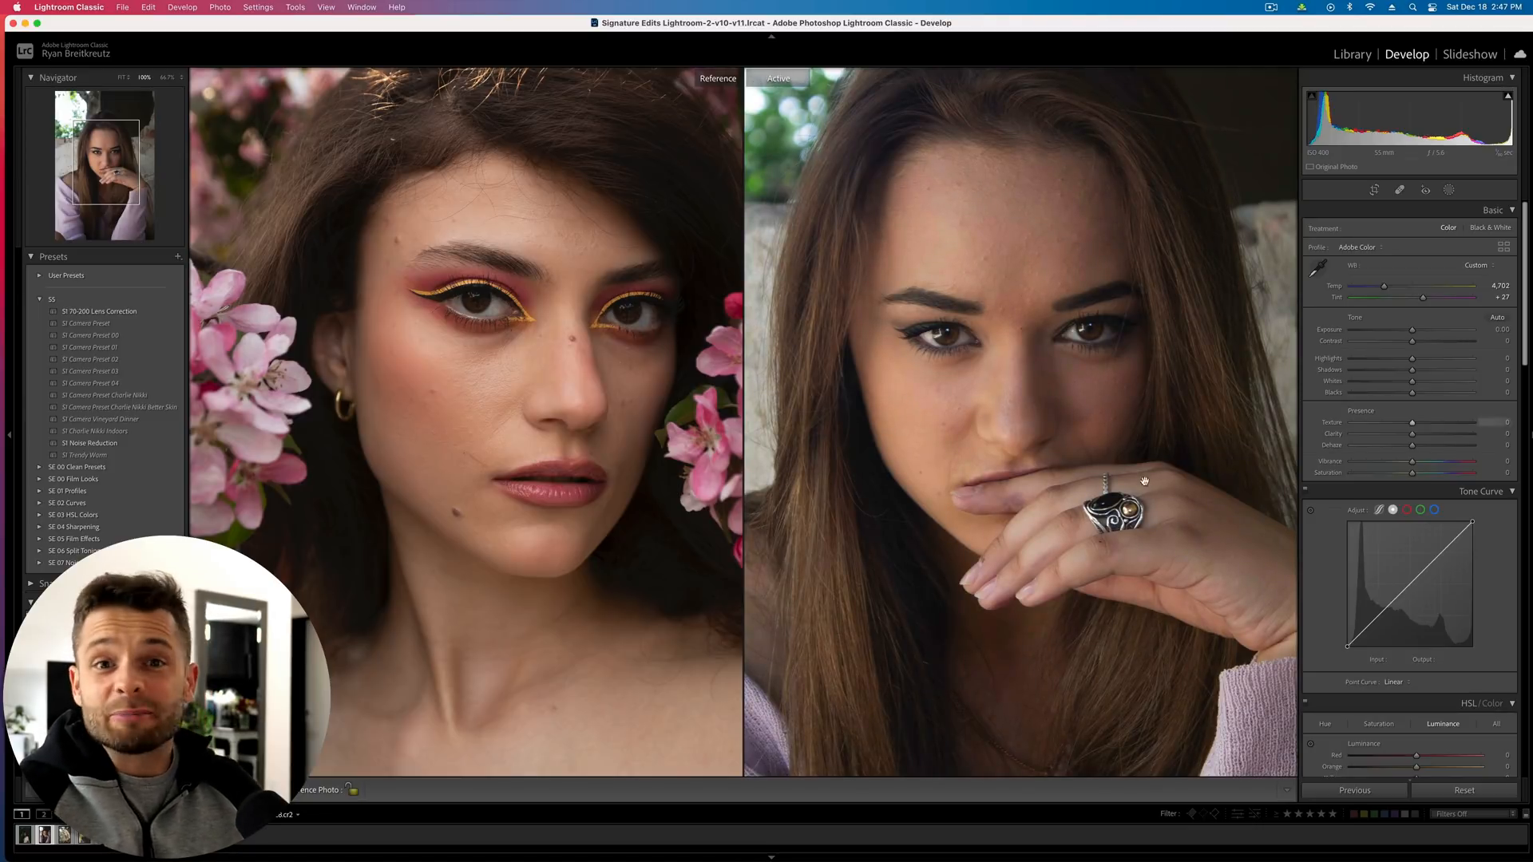
Refine the lilac sweater portrait with Texture +25, Dehaze +17, Saturation +2, Contrast -14 and Highlights +30
{"action": "left_click_drag", "start_coordinate": [1413, 423], "coordinate": [1414, 474]}
{"action": "left_click_drag", "start_coordinate": [1412, 342], "coordinate": [1403, 343]}
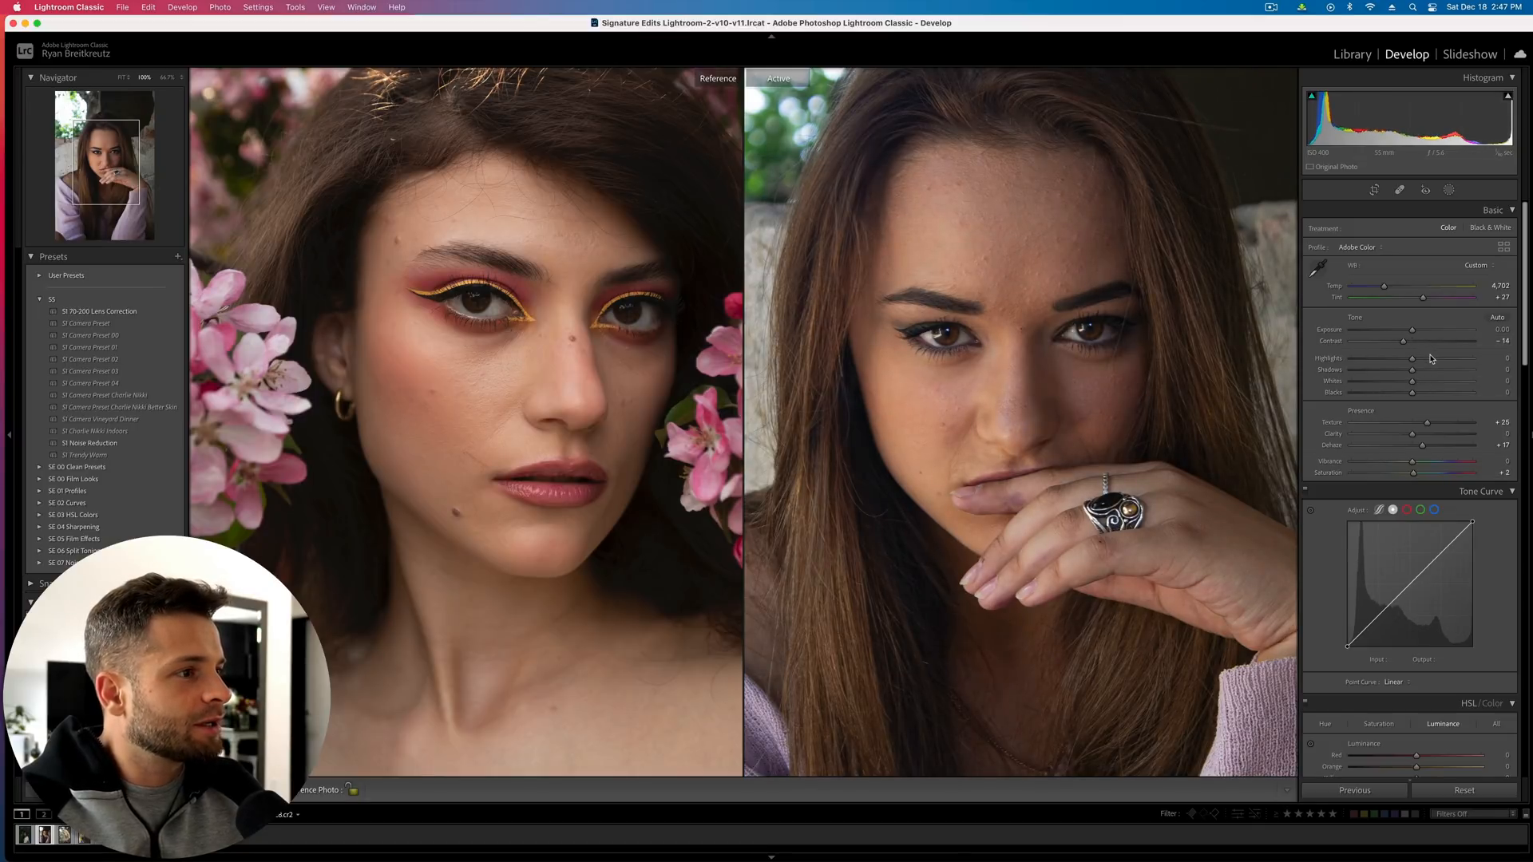
{"action": "left_click", "coordinate": [1431, 358]}
Compare the lilac sweater portrait before and after all its adjustments beside the reference face
{"action": "key", "text": "backslash"}
{"action": "key", "text": "backslash"}
{"action": "key", "text": "backslash"}
{"action": "key", "text": "backslash"}
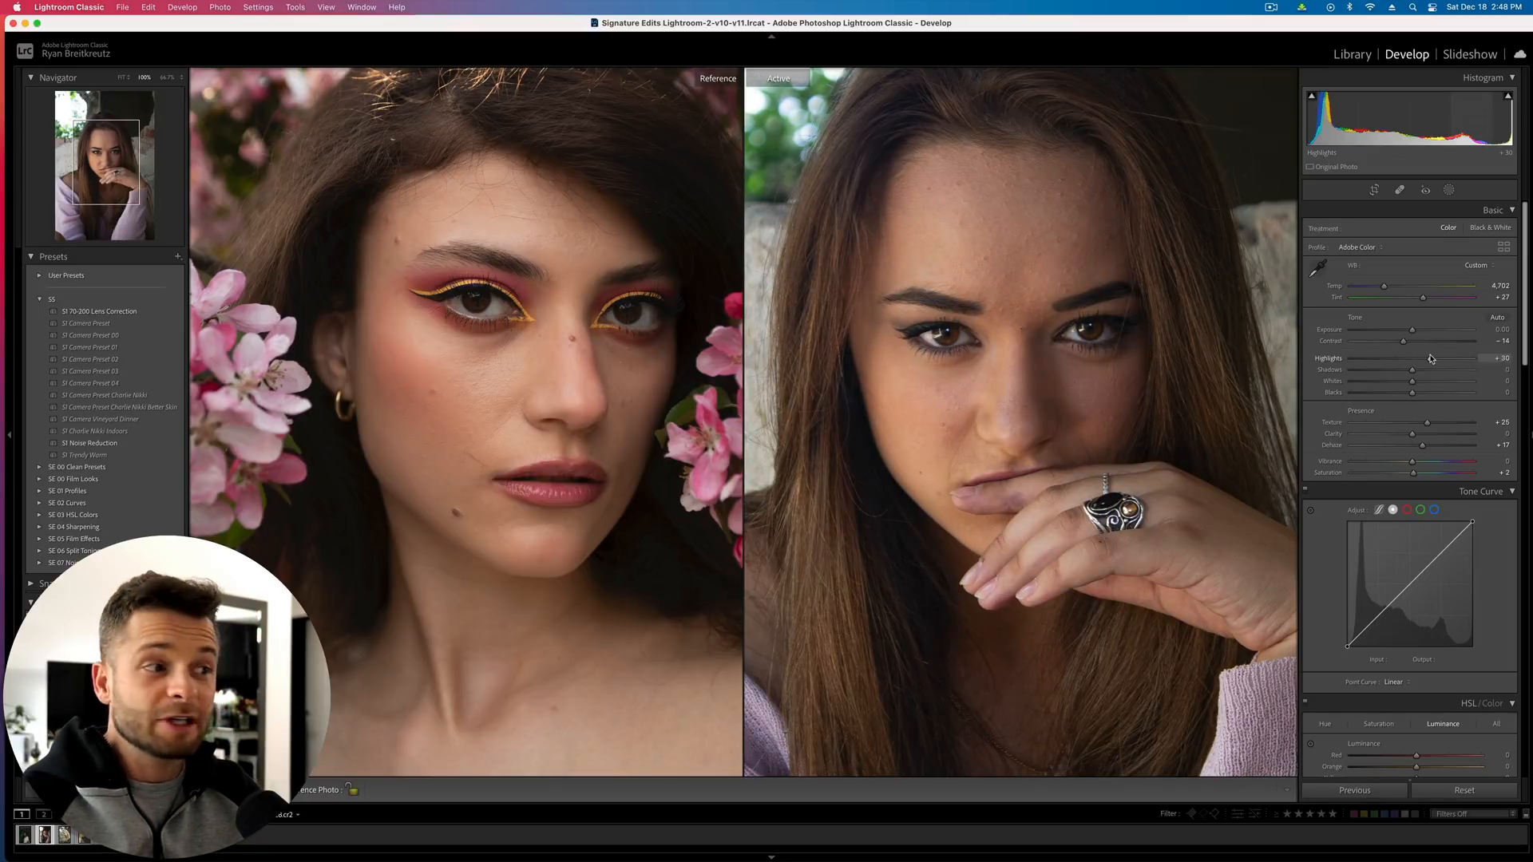
{"action": "key", "text": "backslash"}
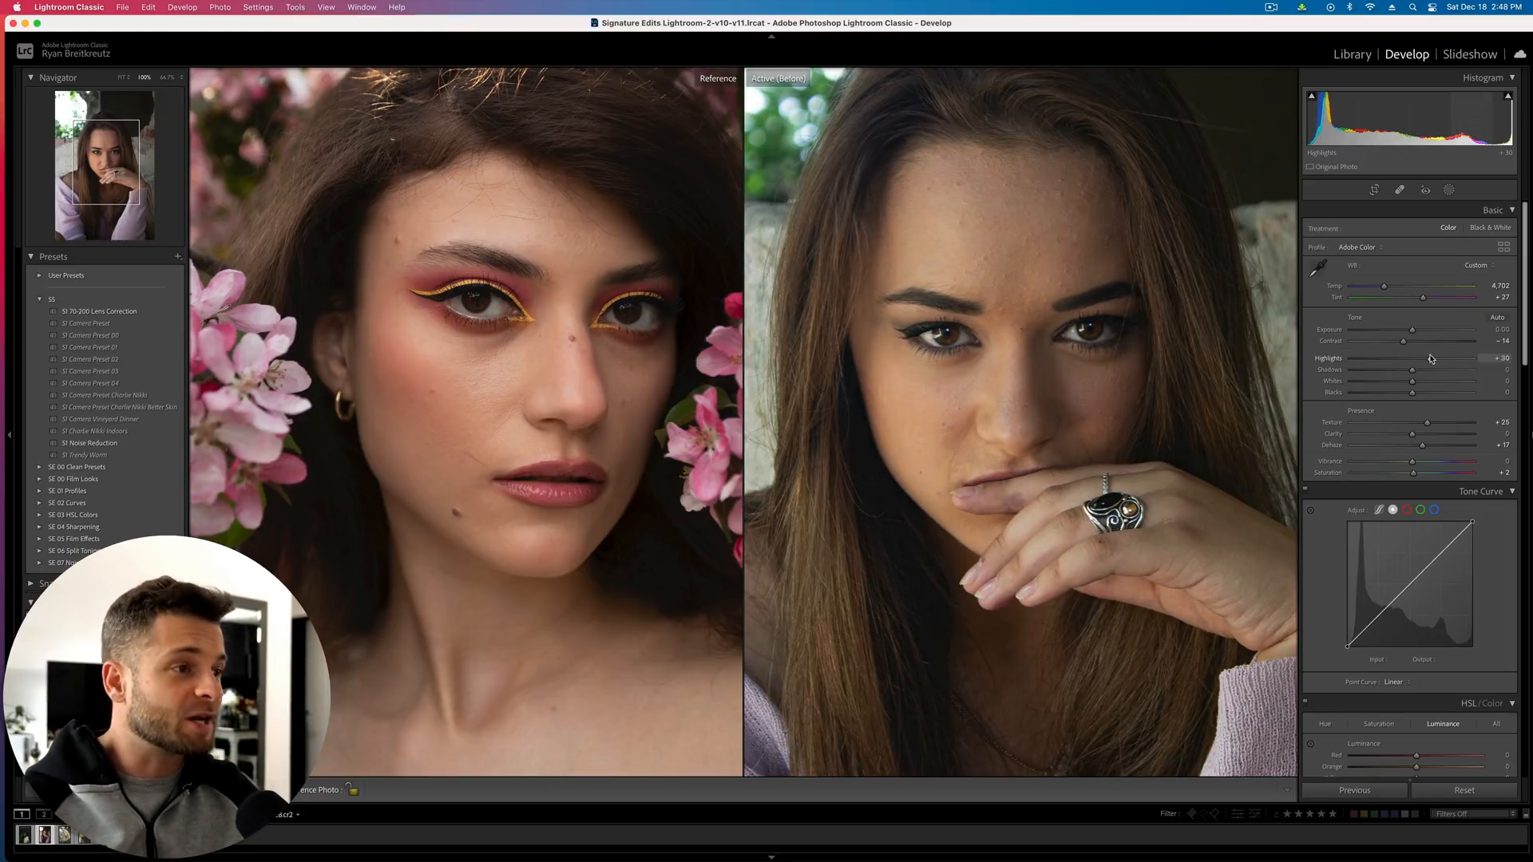
{"action": "key", "text": "backslash"}
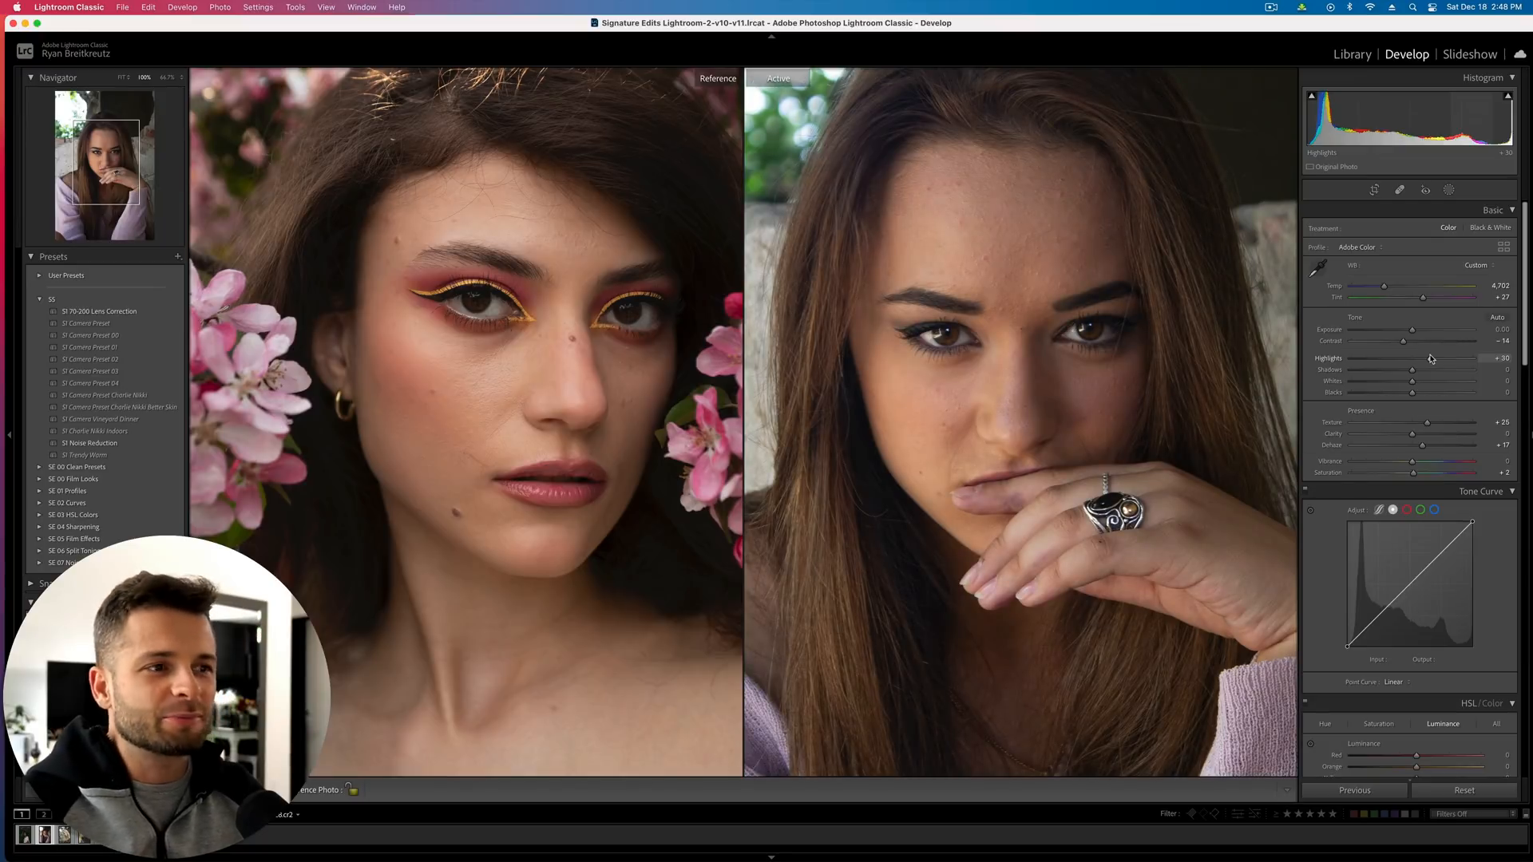
Make the blonde woman's portrait the active photo and darken it to an Exposure of about -0.6
{"action": "key", "text": "Right"}
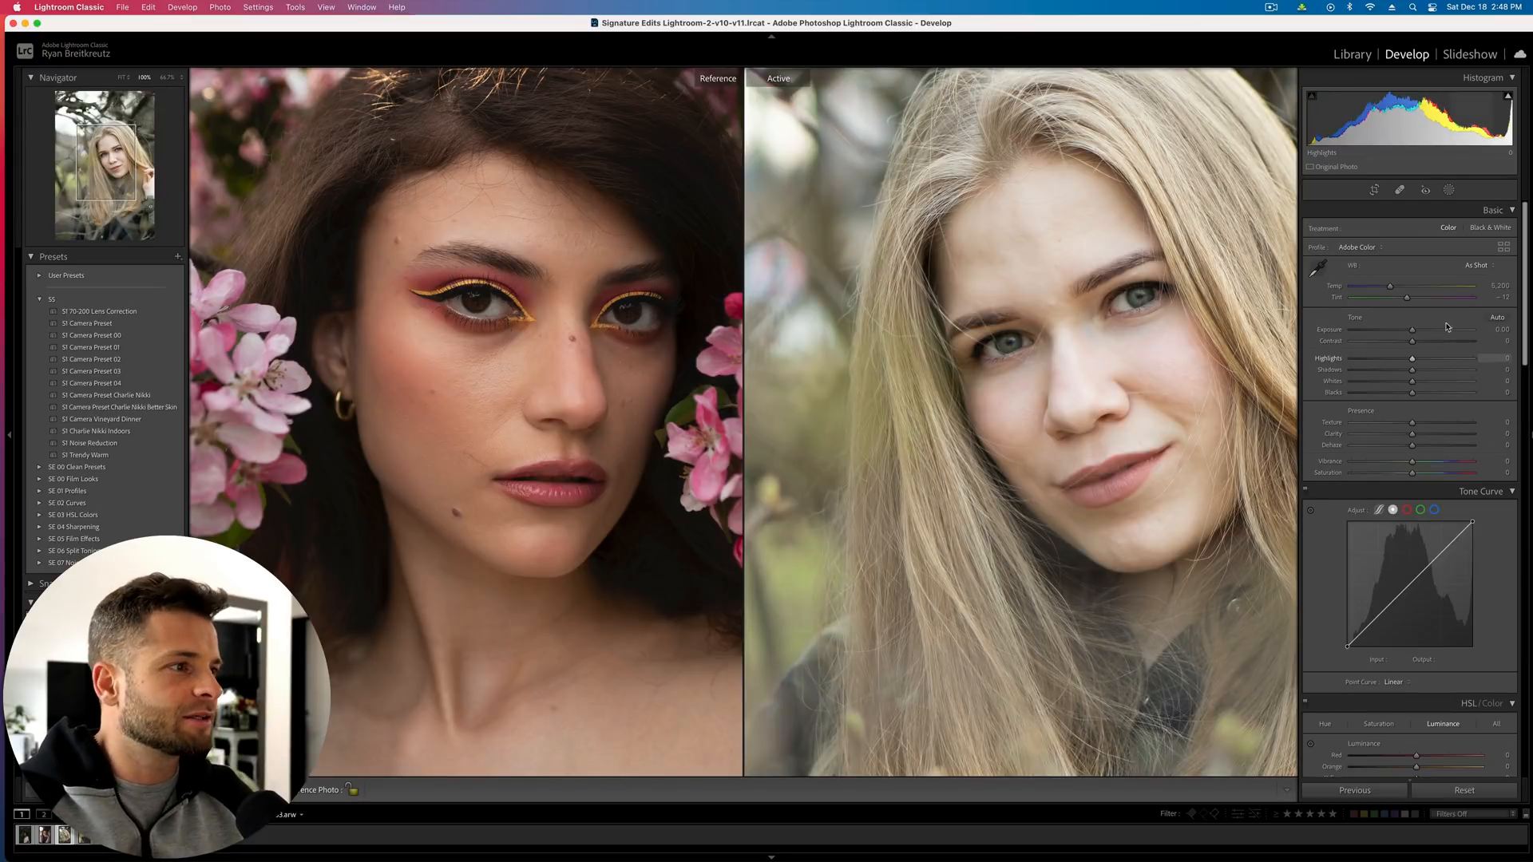
{"action": "left_click_drag", "start_coordinate": [1118, 325], "coordinate": [1008, 357]}
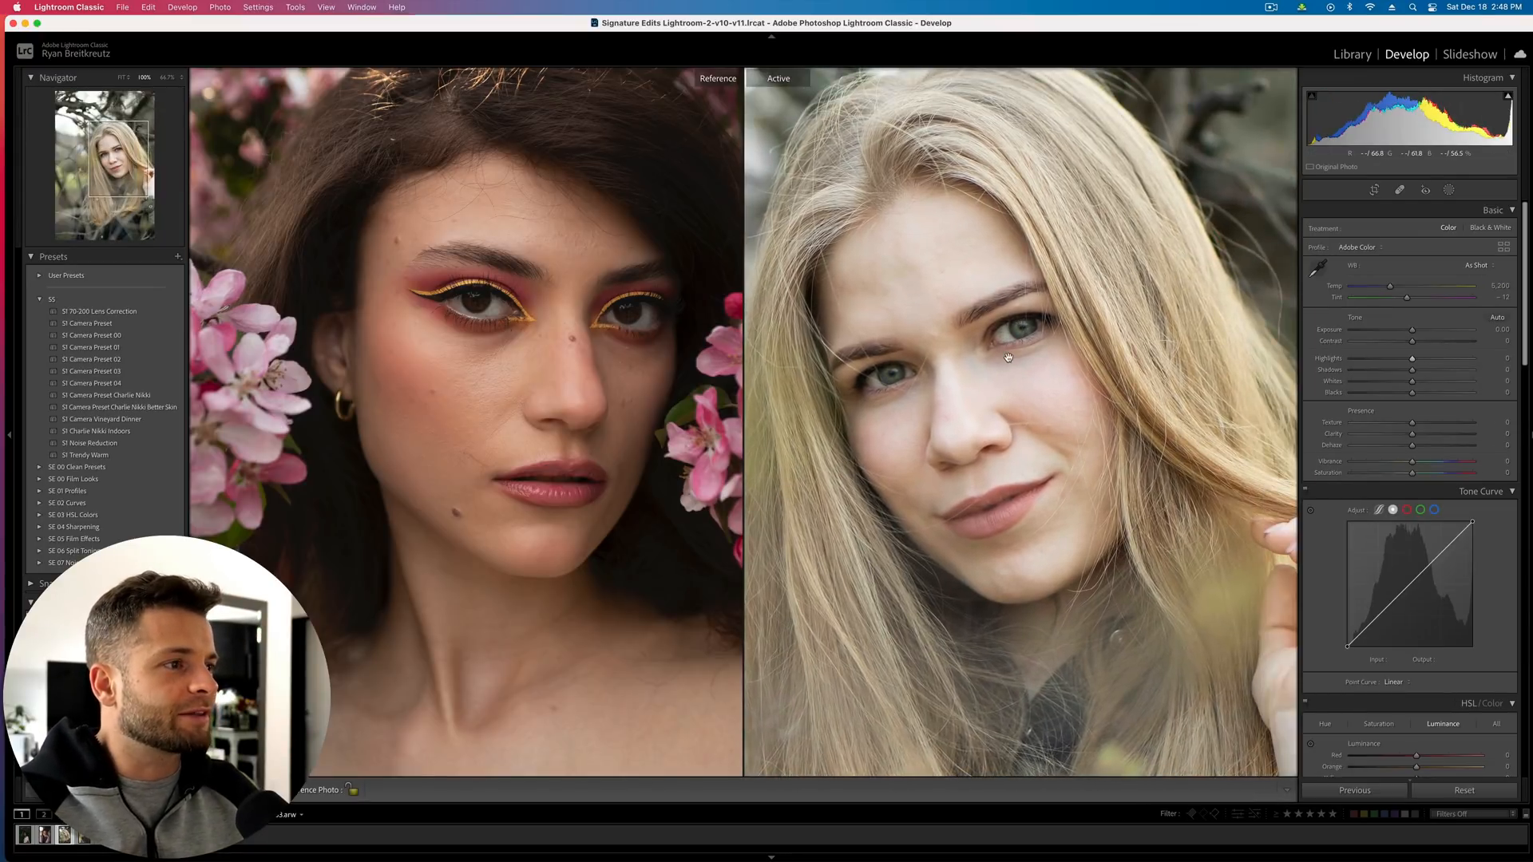
{"action": "left_click", "coordinate": [1008, 357]}
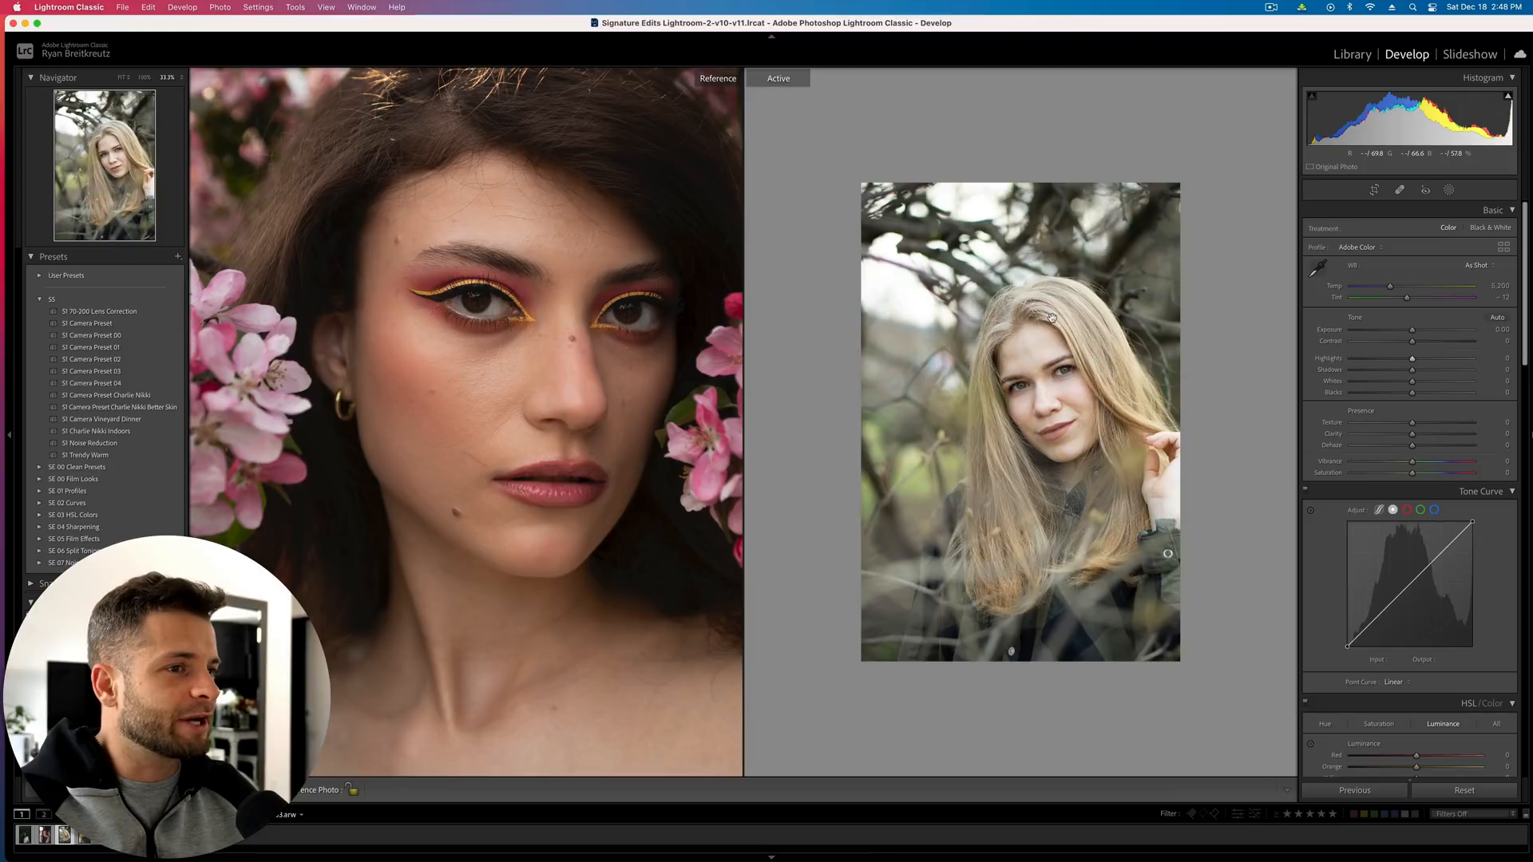
{"action": "key", "text": "super+equal"}
{"action": "left_click_drag", "start_coordinate": [1413, 329], "coordinate": [1406, 334]}
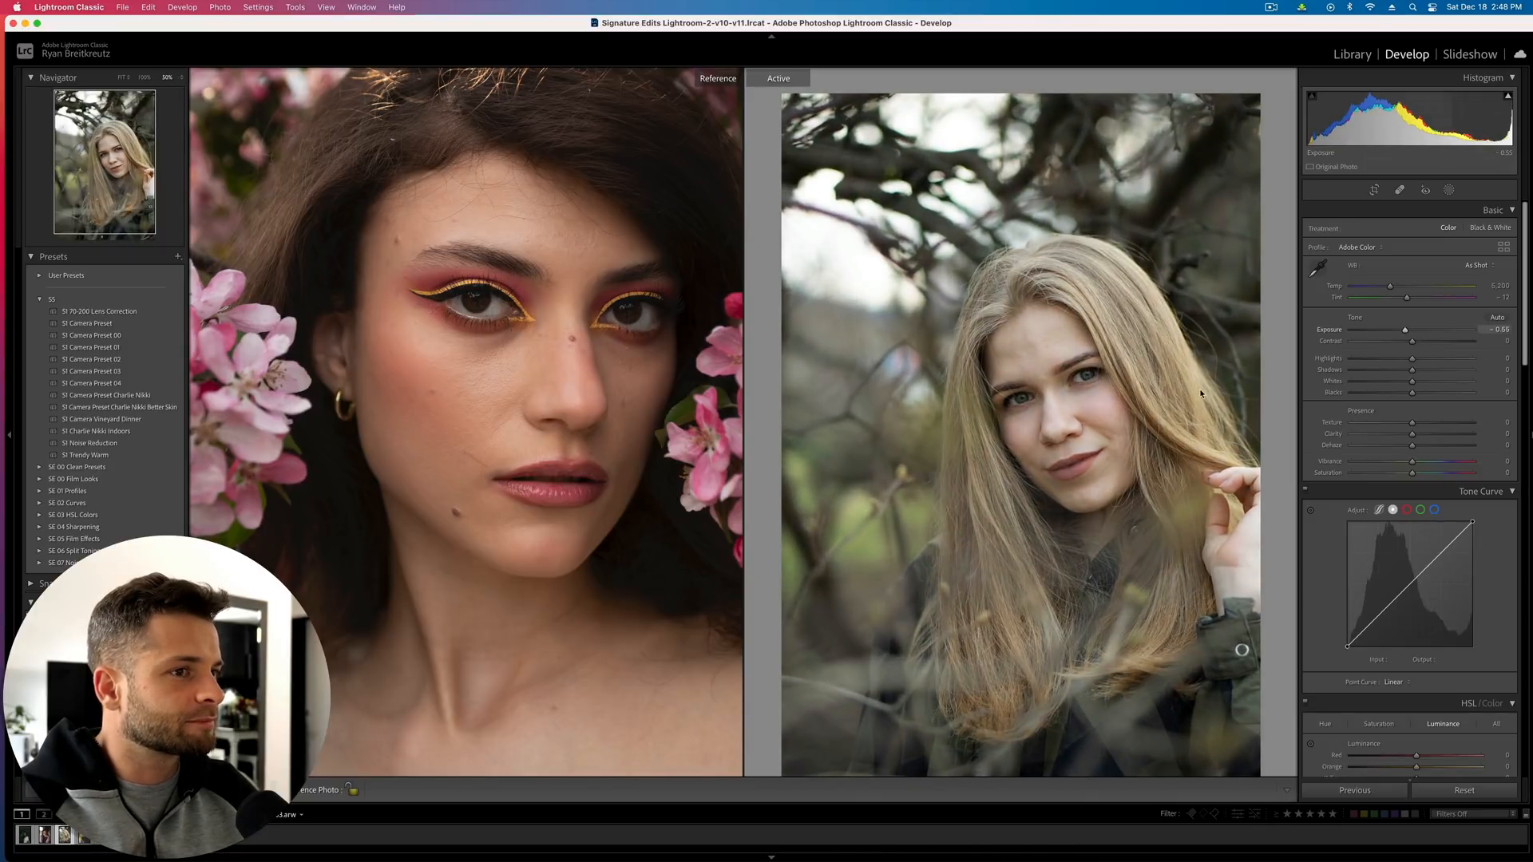
Warm the blonde woman's skin toward the reference face with Temp 5,988 and Tint -2
{"action": "key", "text": "super+equal"}
{"action": "left_click_drag", "start_coordinate": [1120, 389], "coordinate": [1150, 405]}
{"action": "key", "text": "super+equal"}
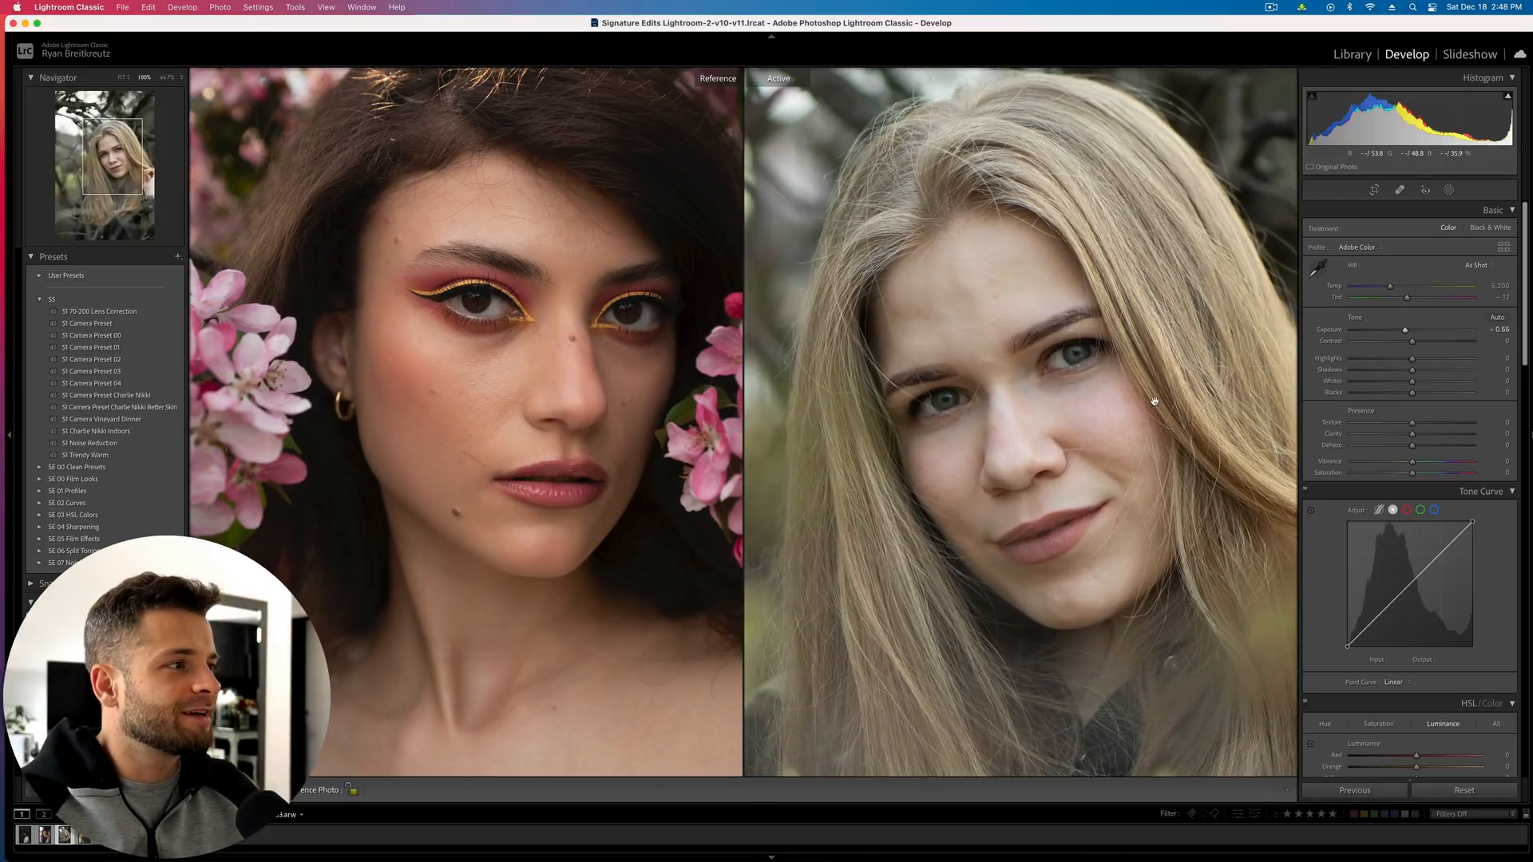
{"action": "mouse_move", "coordinate": [1391, 289]}
{"action": "left_mouse_down"}
{"action": "mouse_move", "coordinate": [1422, 300]}
{"action": "mouse_move", "coordinate": [1376, 290]}
{"action": "mouse_move", "coordinate": [1402, 290]}
{"action": "left_mouse_up"}
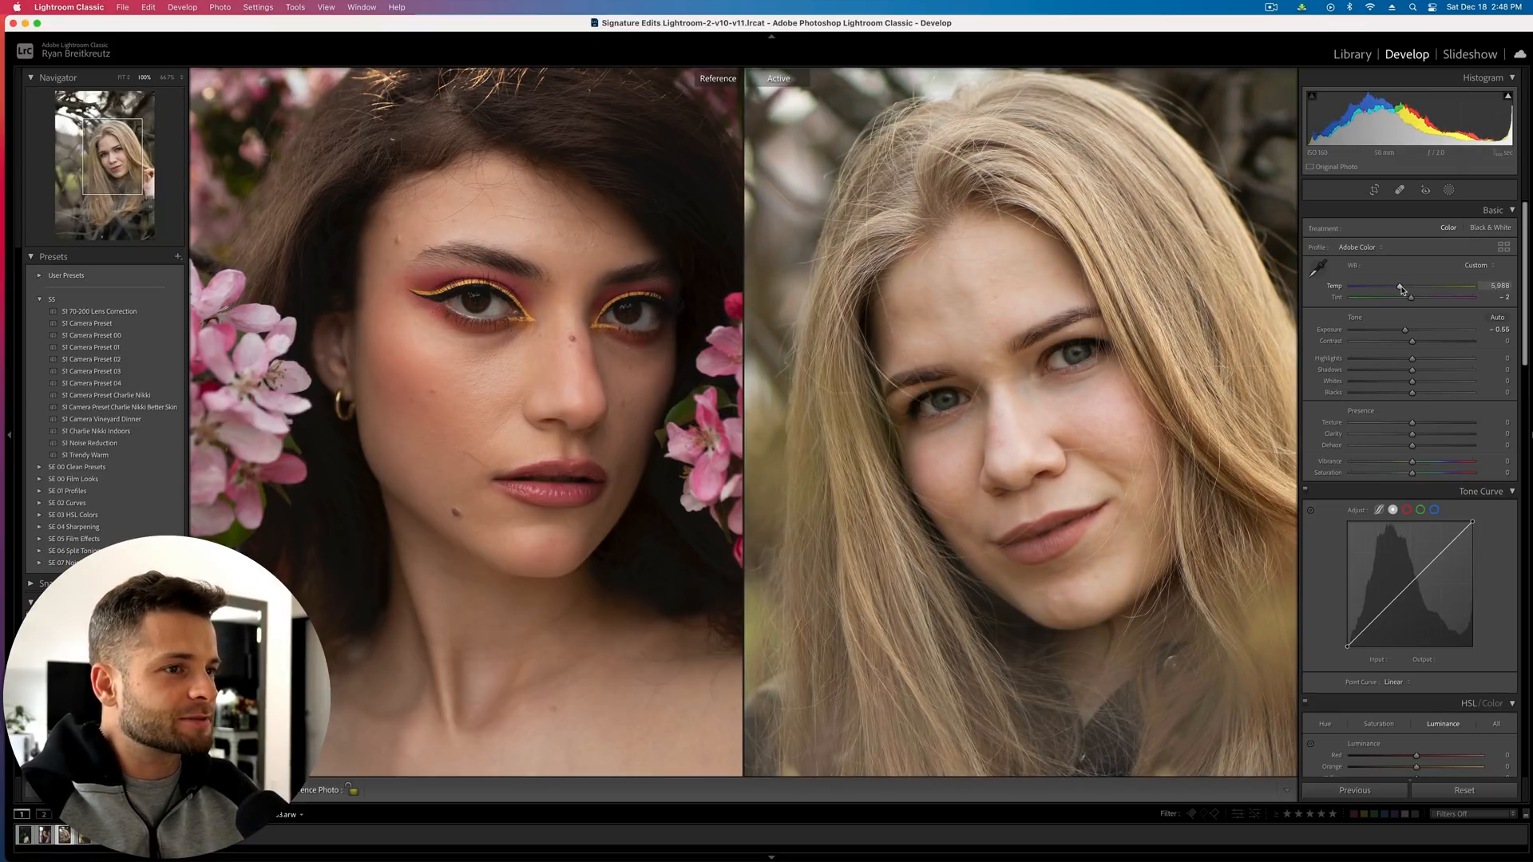
Check the blonde portrait's skin at full-image and close-up views and set its Tint to +2
{"action": "left_click_drag", "start_coordinate": [1038, 577], "coordinate": [1033, 535]}
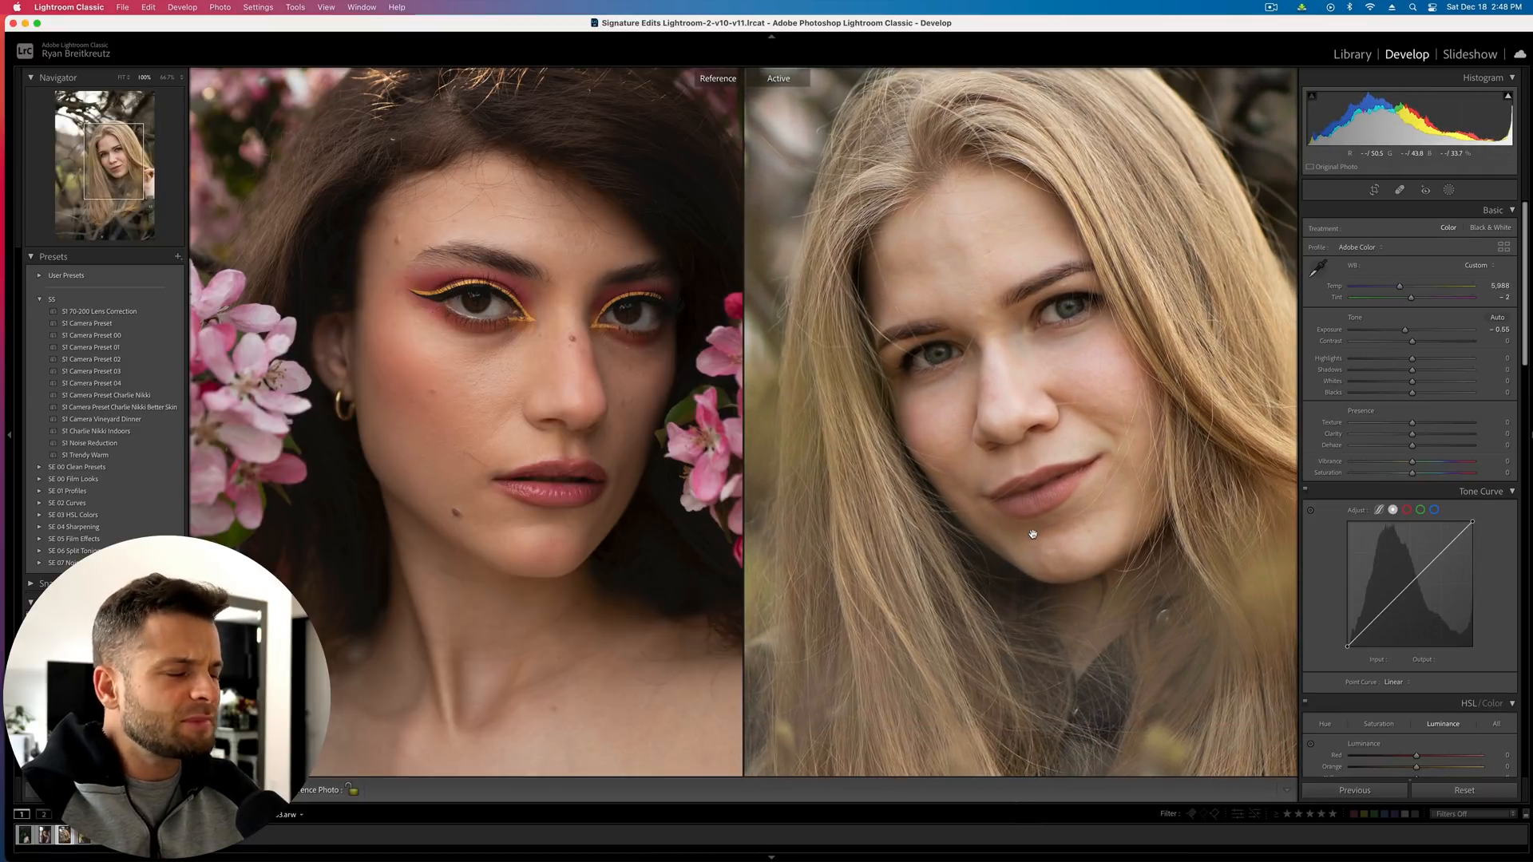
{"action": "left_click", "coordinate": [1034, 535]}
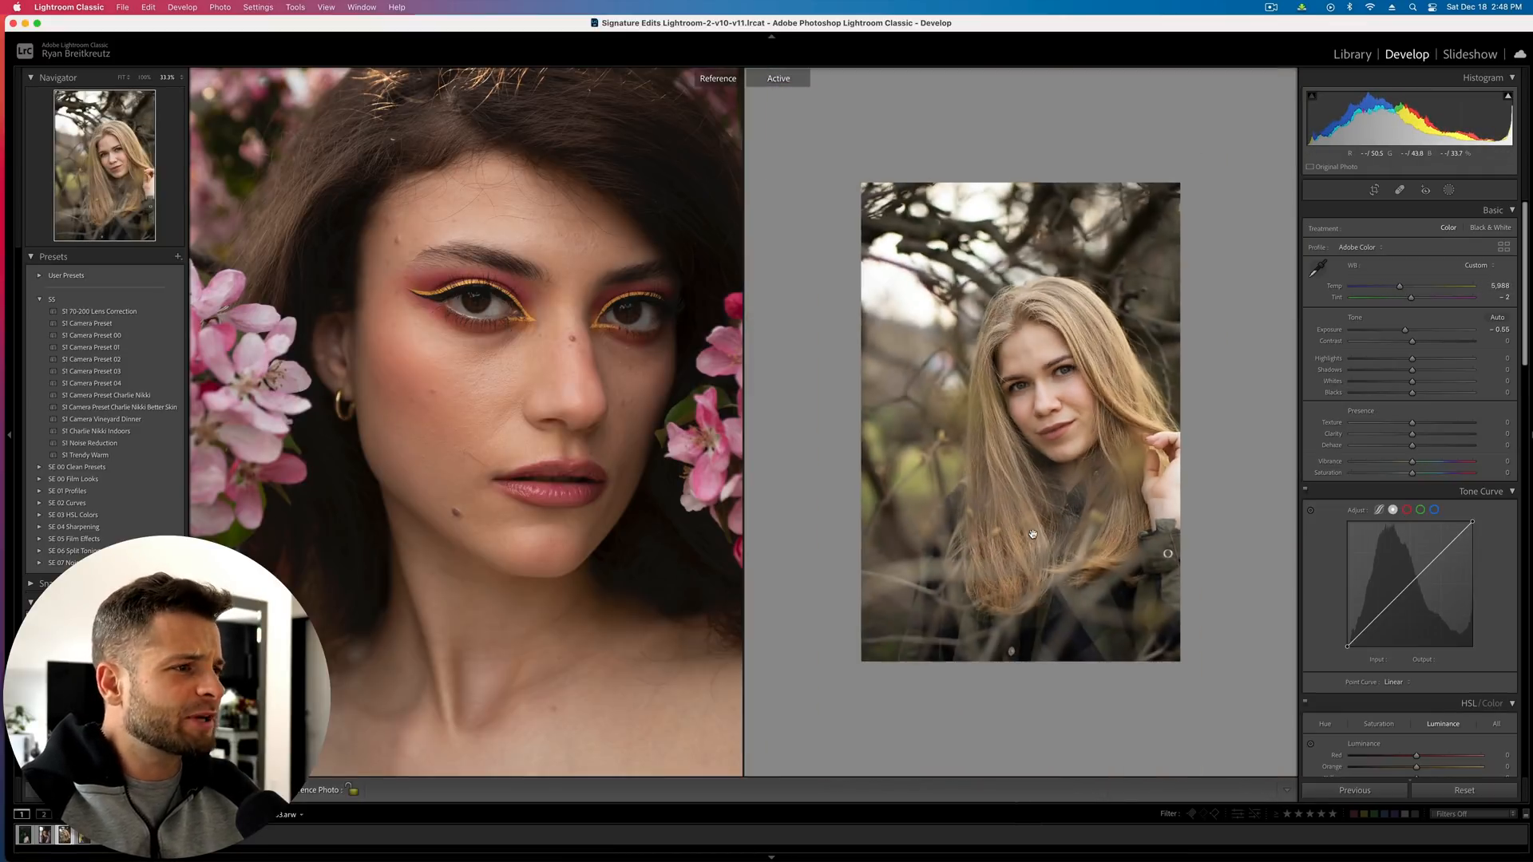
{"action": "left_click", "coordinate": [1078, 372]}
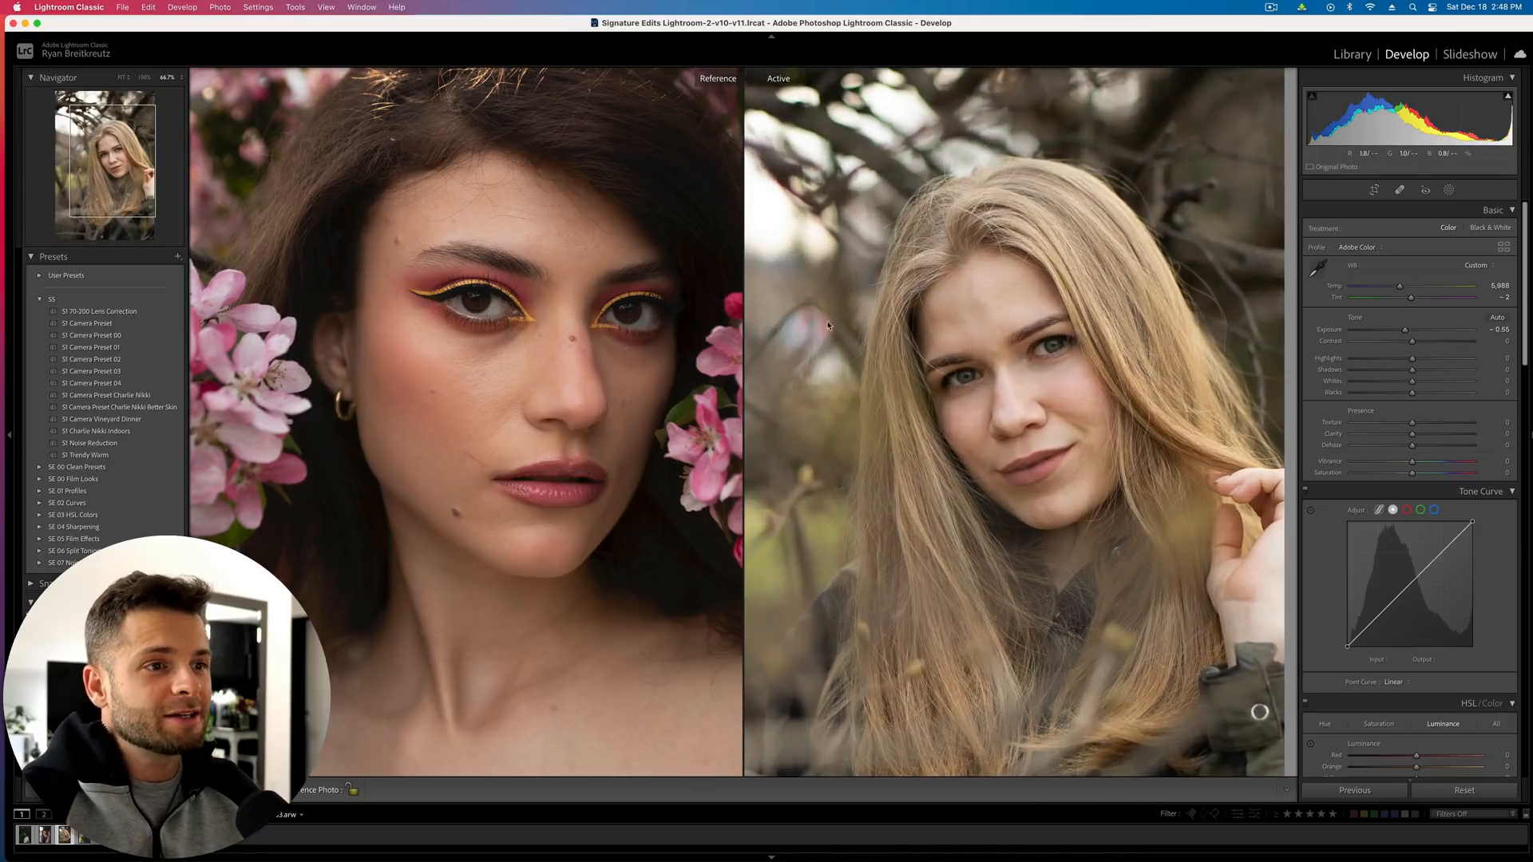
{"action": "left_click", "coordinate": [960, 339]}
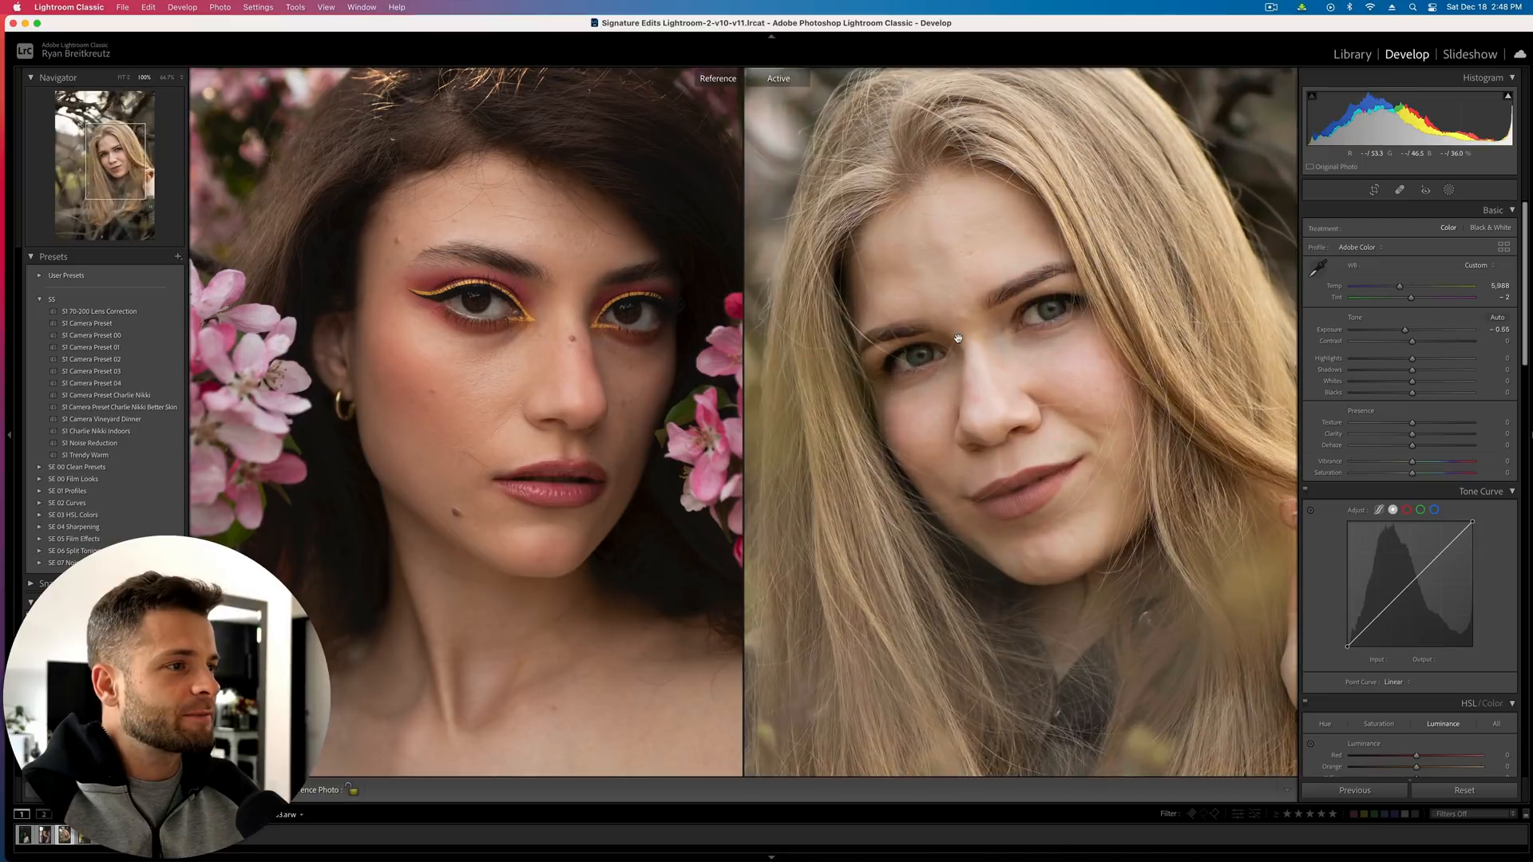
{"action": "left_click_drag", "start_coordinate": [958, 339], "coordinate": [972, 372]}
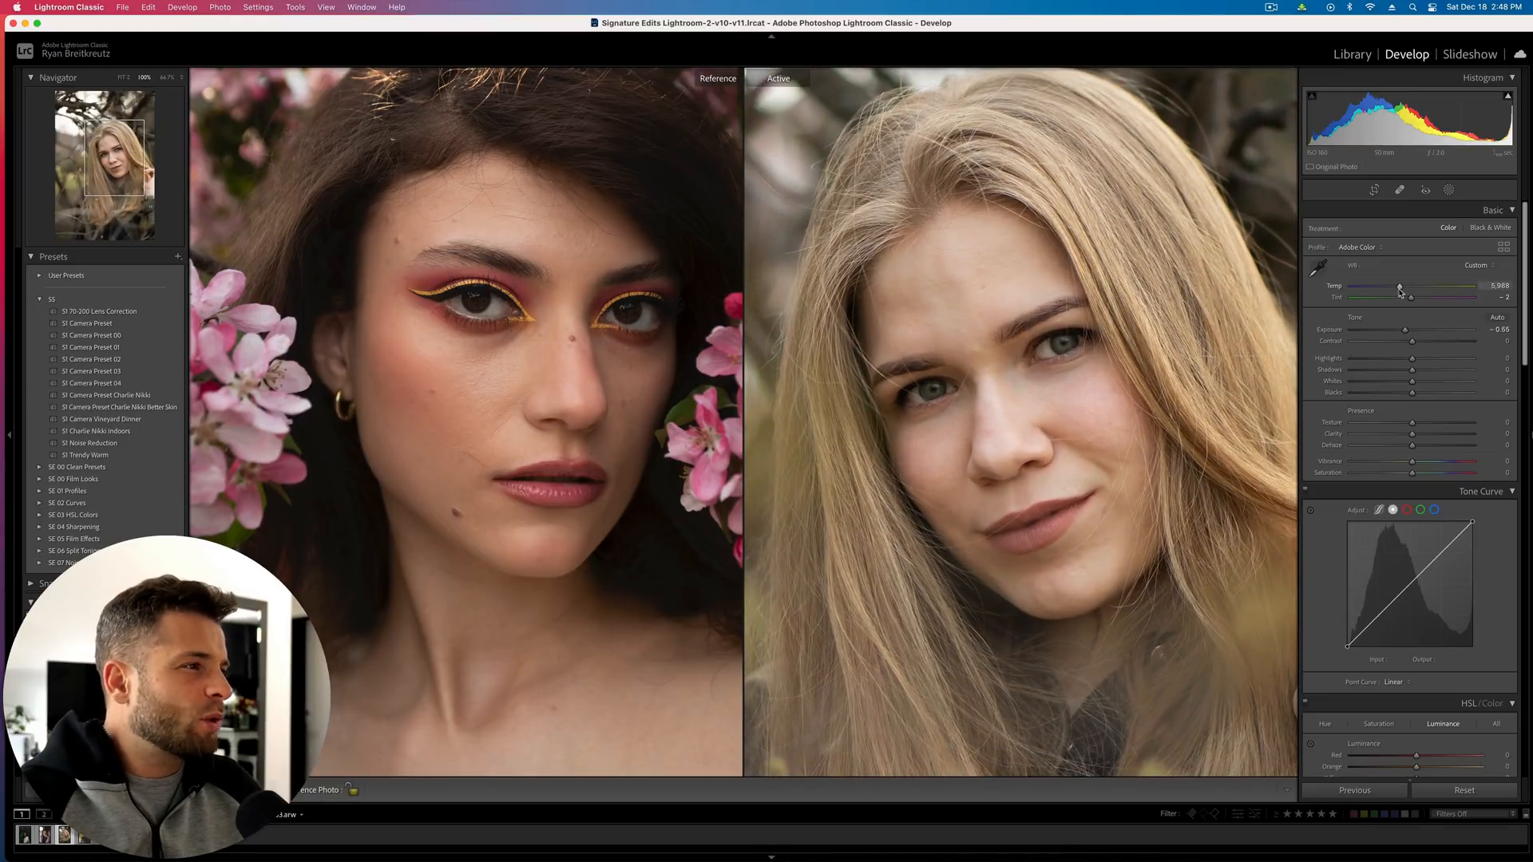
{"action": "left_click_drag", "start_coordinate": [1413, 301], "coordinate": [1412, 302]}
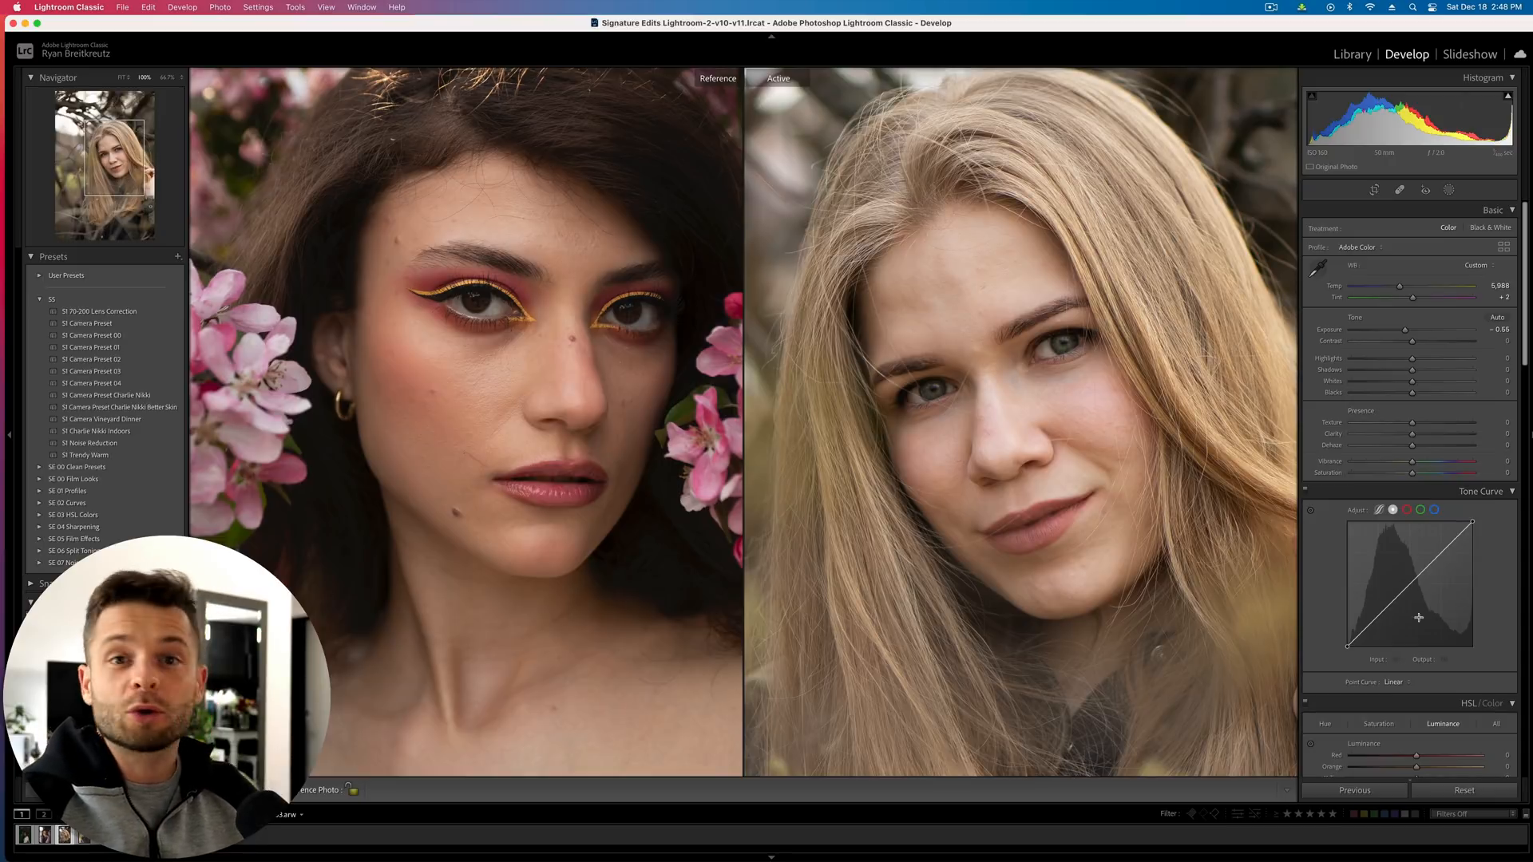
Show all HSL adjustments for the blonde portrait and shift its Yellow hue to -7 and Orange hue to about -8
{"action": "scroll", "coordinate": [1437, 662], "scroll_direction": "down", "scroll_amount": 5}
{"action": "scroll", "coordinate": [1437, 661], "scroll_direction": "down", "scroll_amount": 3}
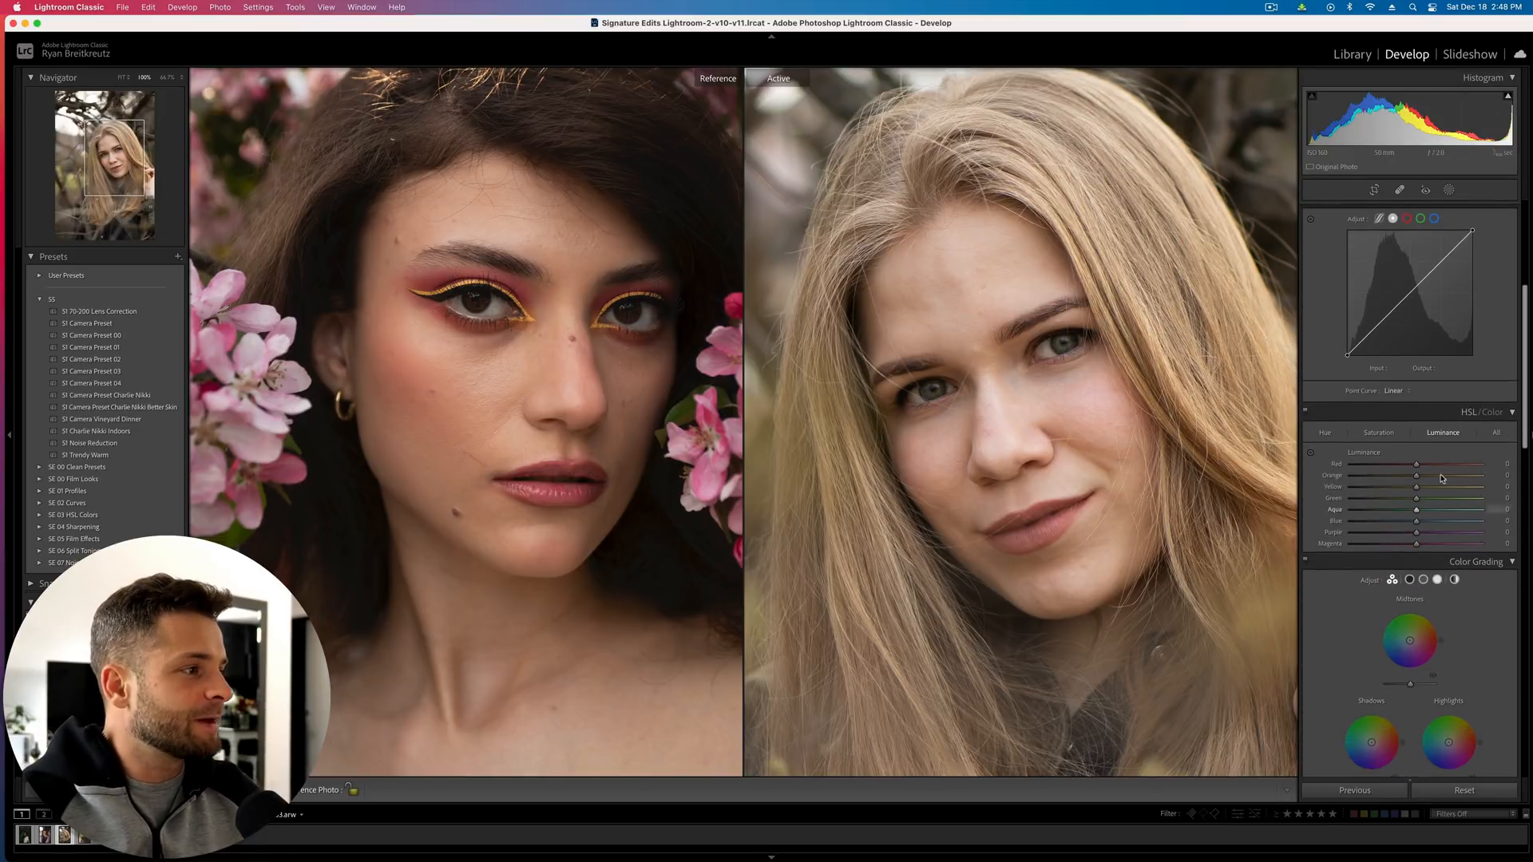
{"action": "left_click", "coordinate": [1324, 433]}
{"action": "left_click", "coordinate": [1378, 434]}
{"action": "left_click", "coordinate": [1443, 433]}
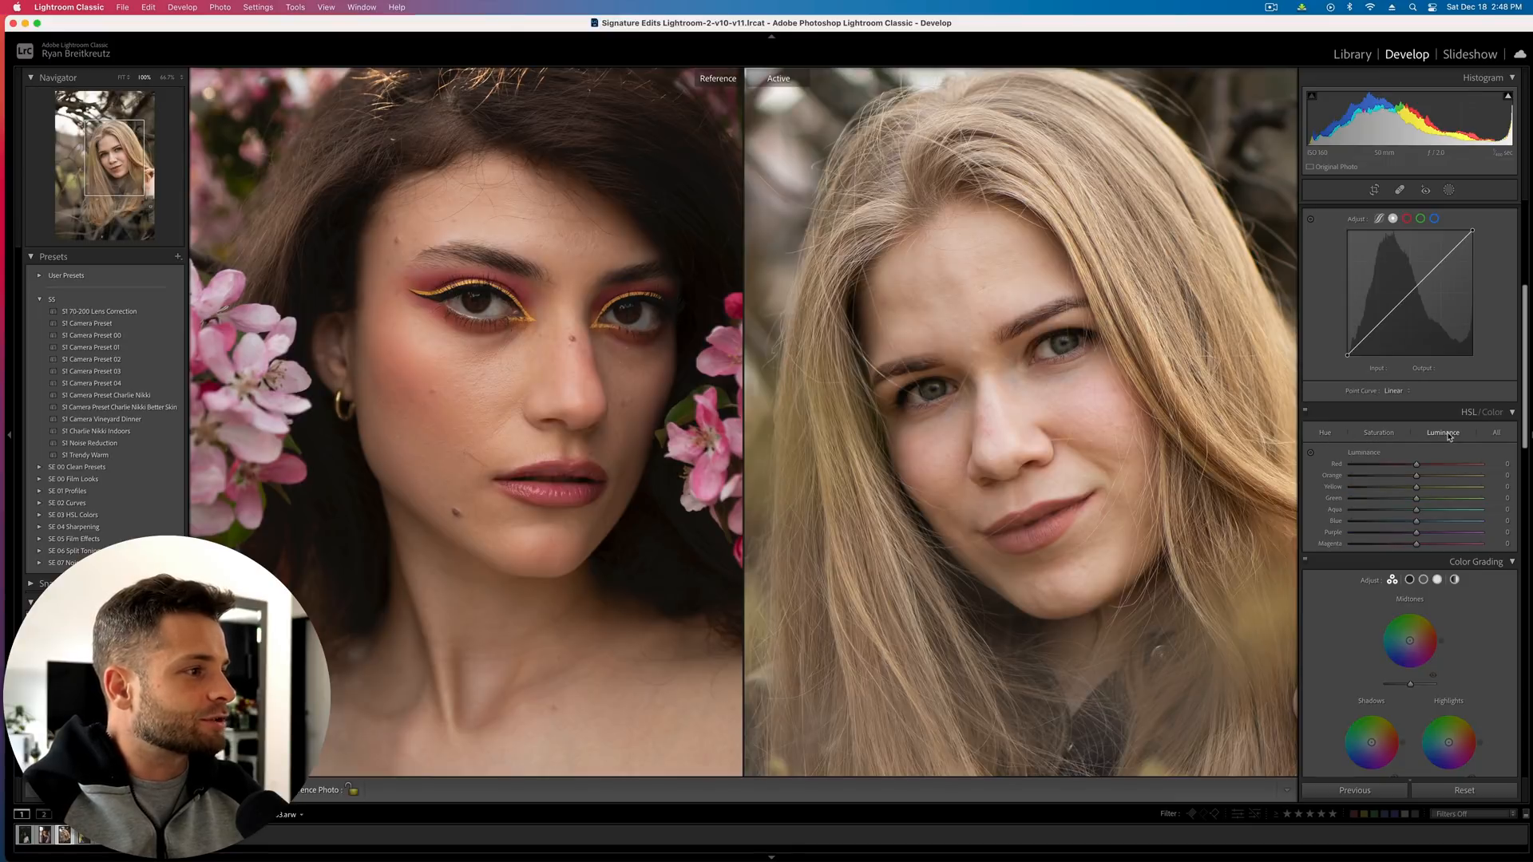
{"action": "left_click", "coordinate": [1498, 434]}
{"action": "scroll", "coordinate": [1485, 447], "scroll_direction": "down", "scroll_amount": 3}
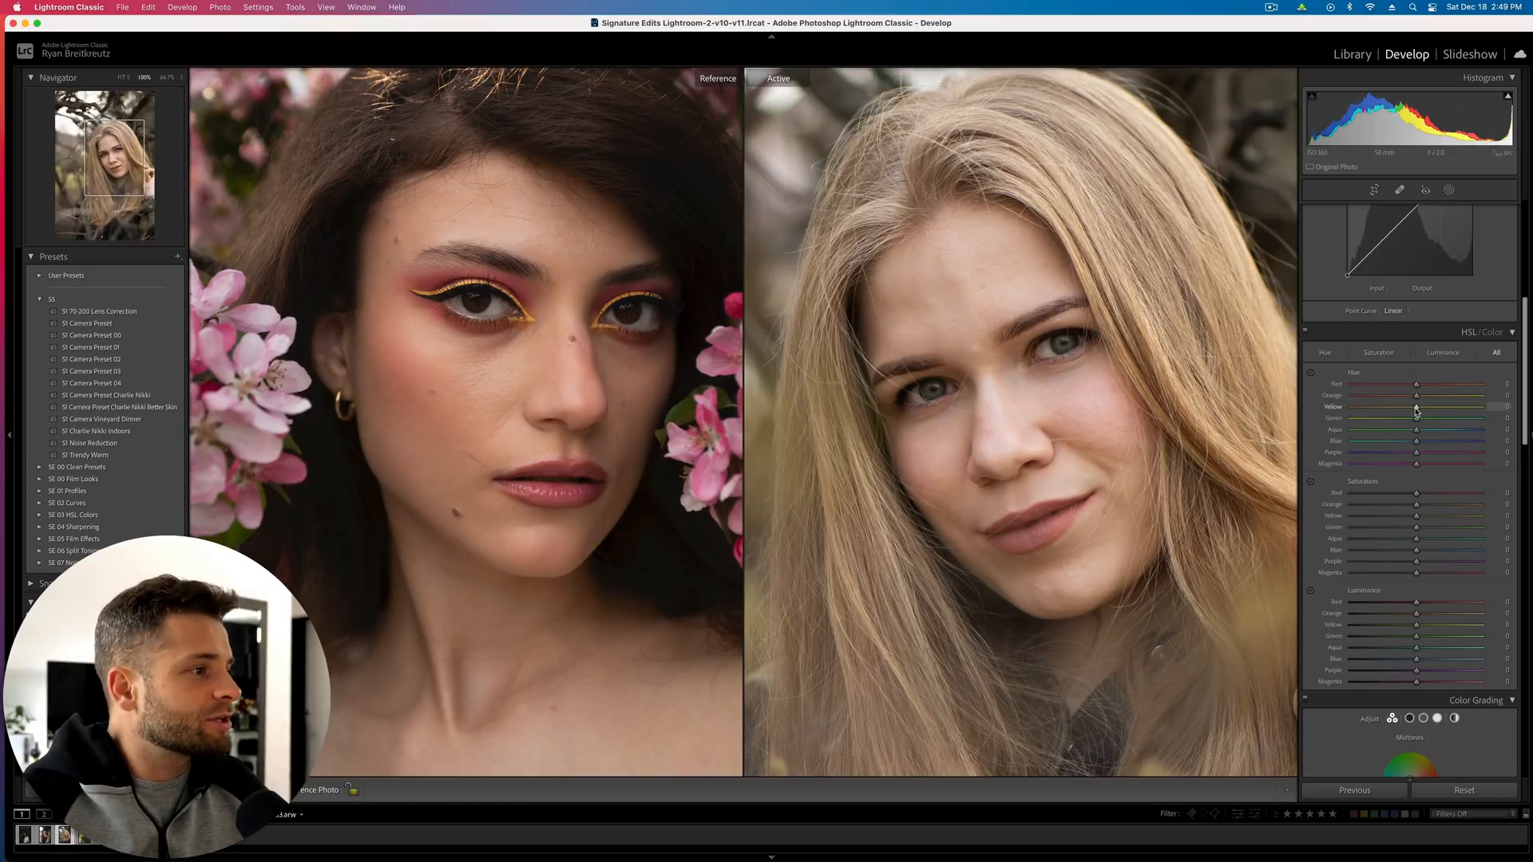
{"action": "mouse_move", "coordinate": [1417, 409]}
{"action": "left_mouse_down"}
{"action": "mouse_move", "coordinate": [1483, 409]}
{"action": "mouse_move", "coordinate": [1414, 421]}
{"action": "left_mouse_up"}
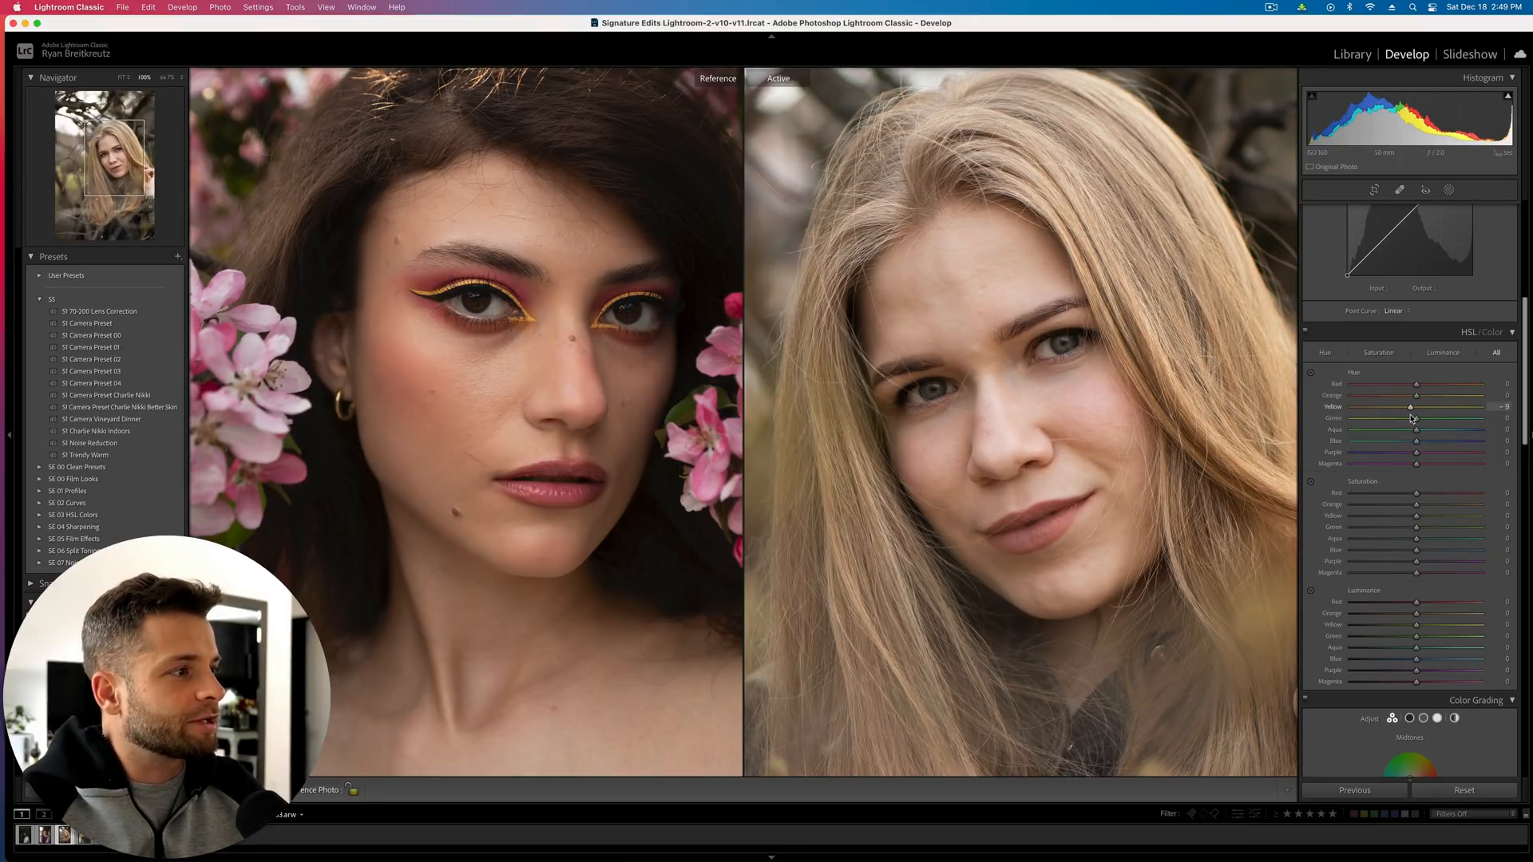
{"action": "mouse_move", "coordinate": [1416, 395]}
{"action": "left_mouse_down"}
{"action": "mouse_move", "coordinate": [1331, 401]}
{"action": "mouse_move", "coordinate": [1412, 404]}
{"action": "left_mouse_up"}
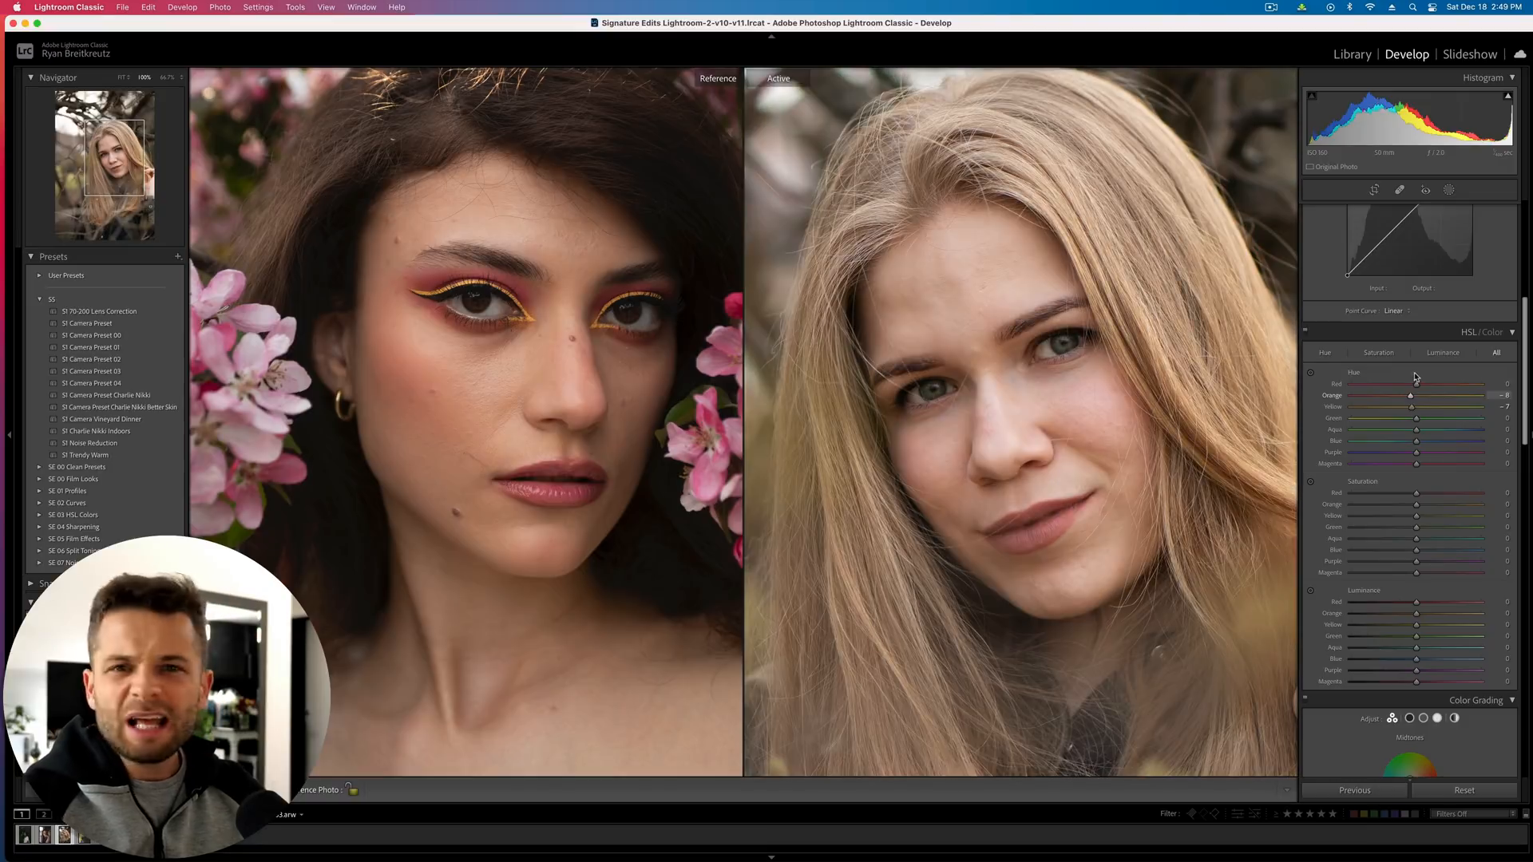
Cool the blonde portrait's white balance to Temp 5,672 and brighten it to an Exposure of about -0.3
{"action": "scroll", "coordinate": [1414, 378], "scroll_direction": "up", "scroll_amount": 10}
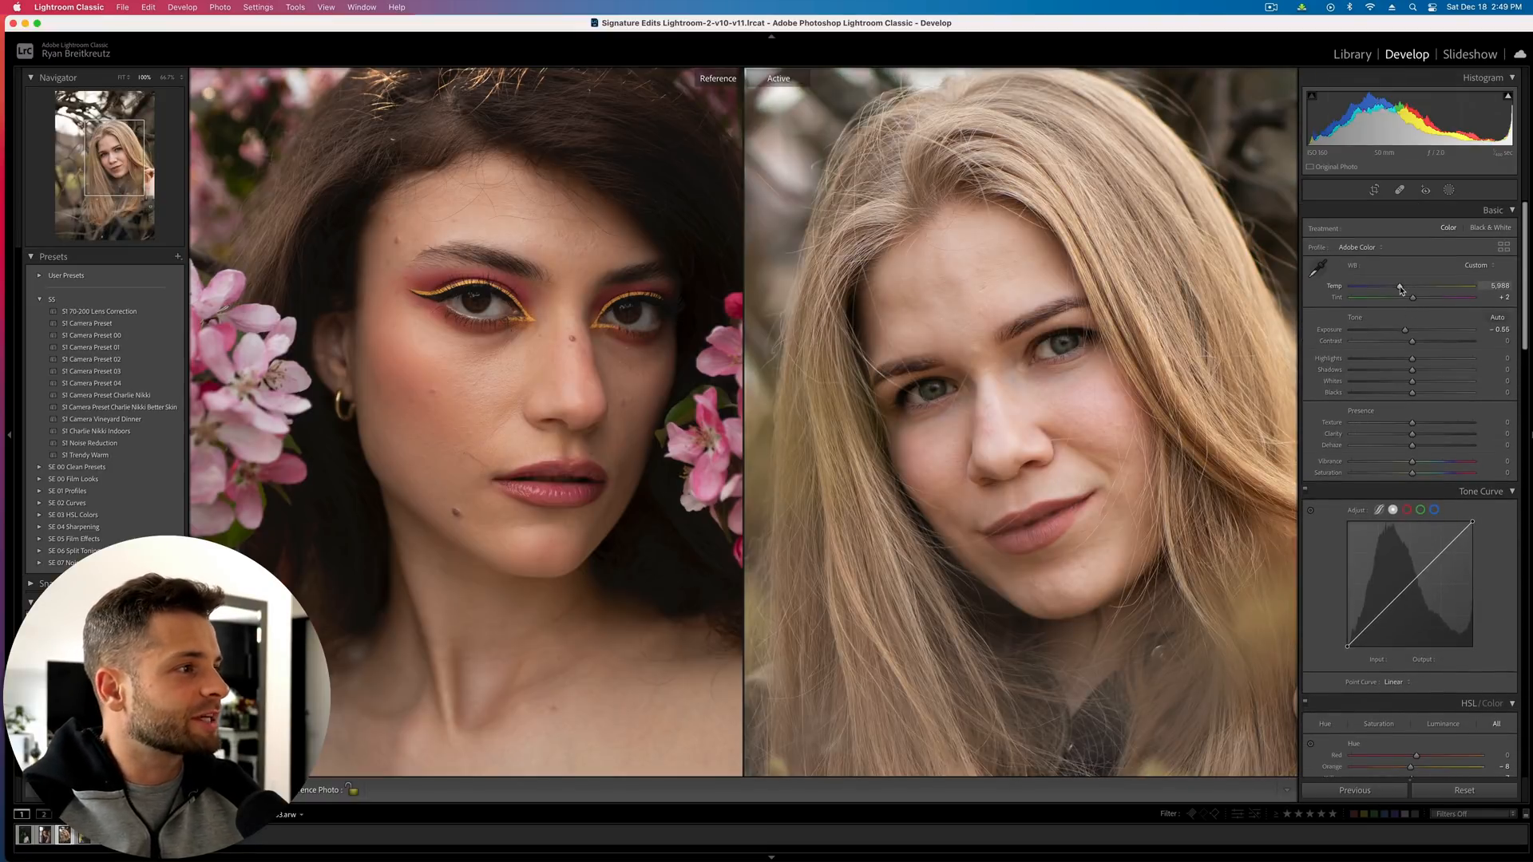
{"action": "left_click_drag", "start_coordinate": [1400, 290], "coordinate": [1396, 289]}
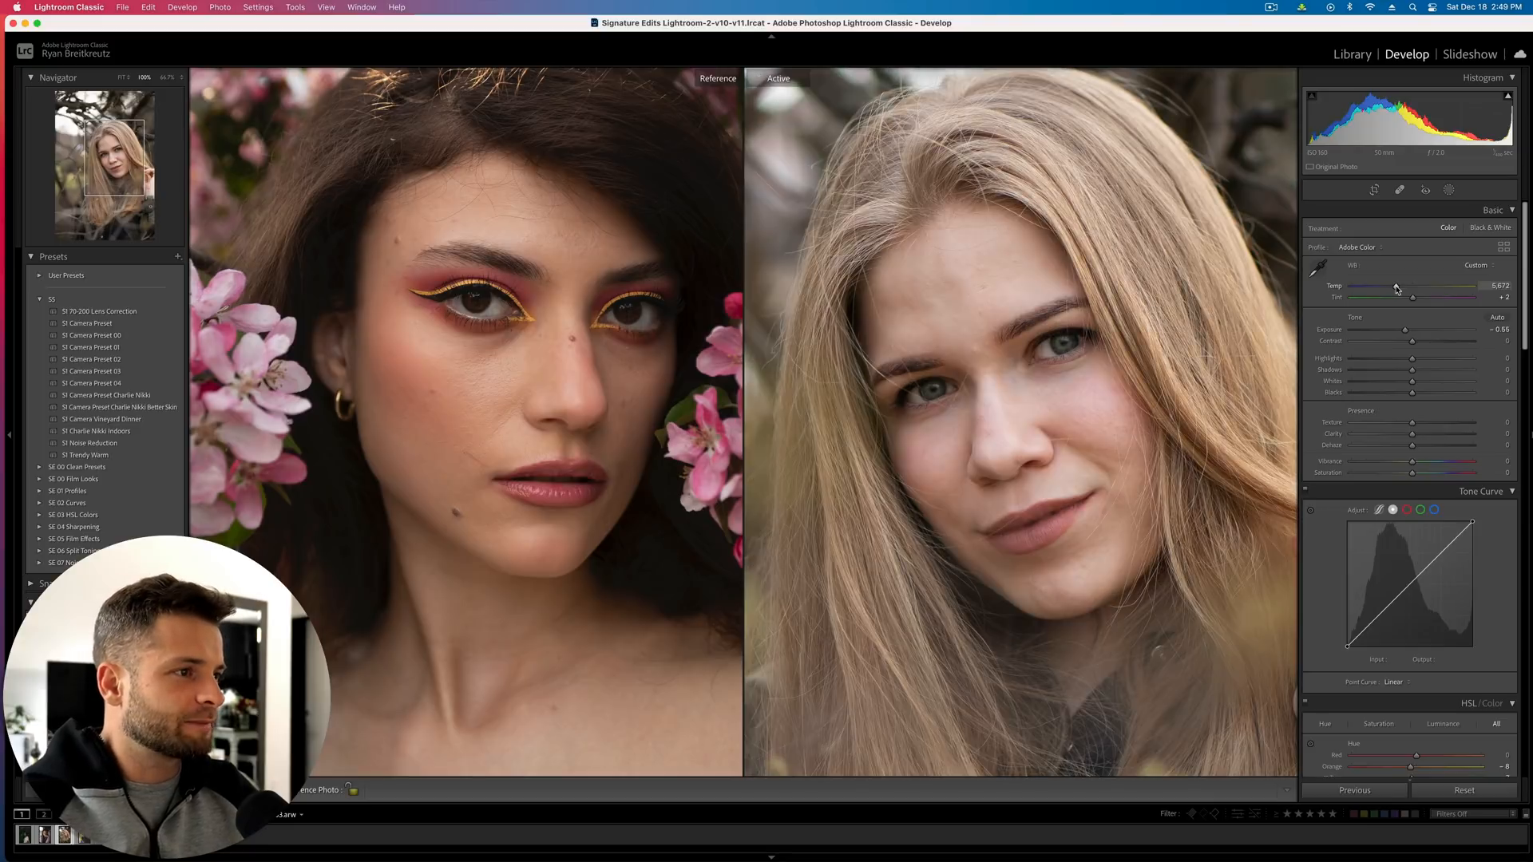
{"action": "left_click_drag", "start_coordinate": [1405, 329], "coordinate": [1409, 334]}
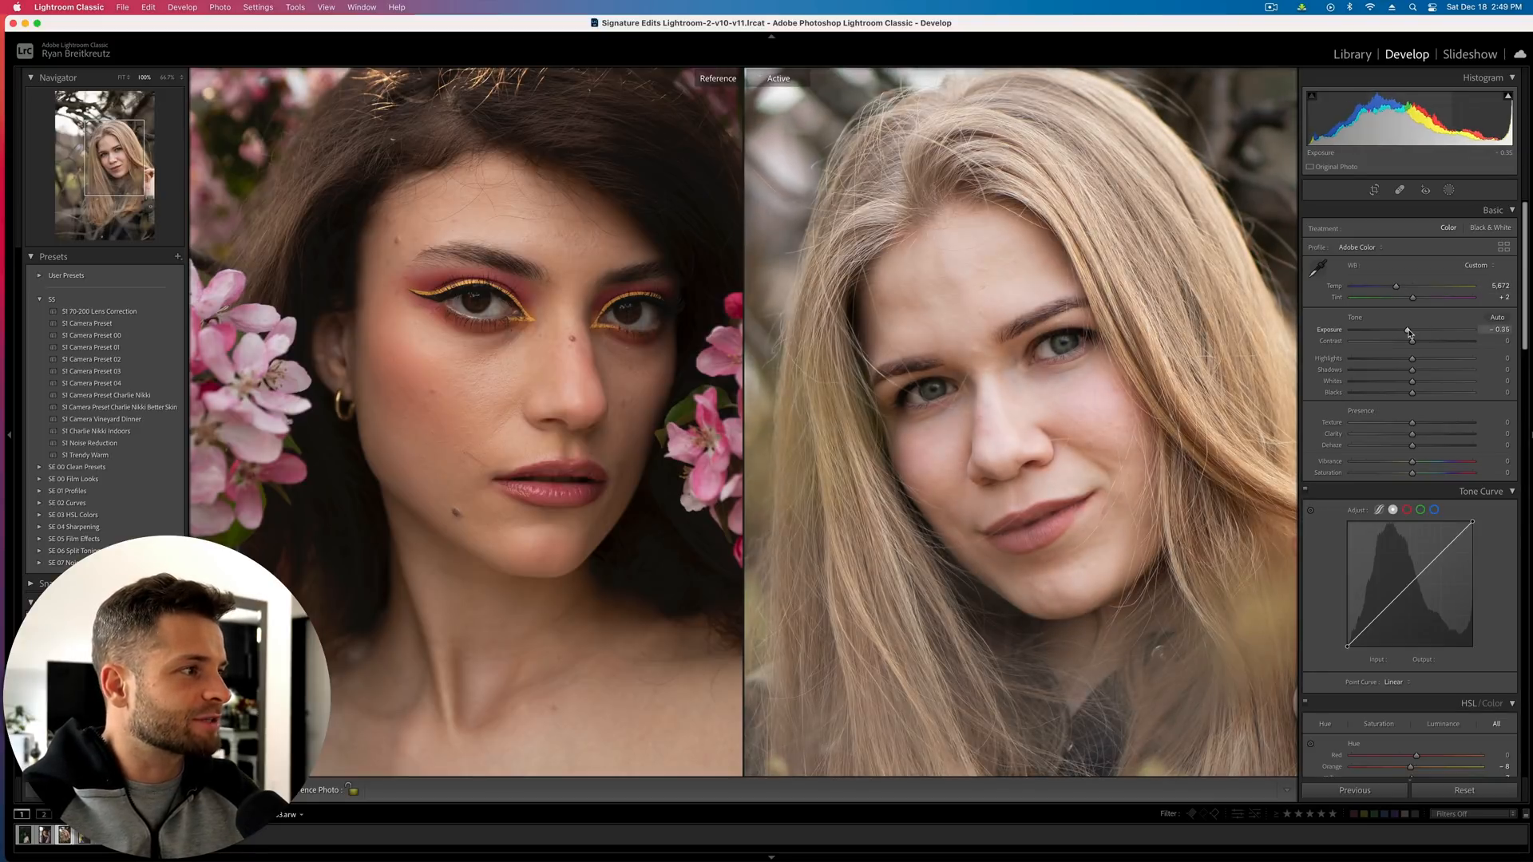
Compare the blonde portrait before and after its adjustments beside the reference face
{"action": "key", "text": "backslash"}
{"action": "key", "text": "backslash"}
{"action": "key", "text": "backslash"}
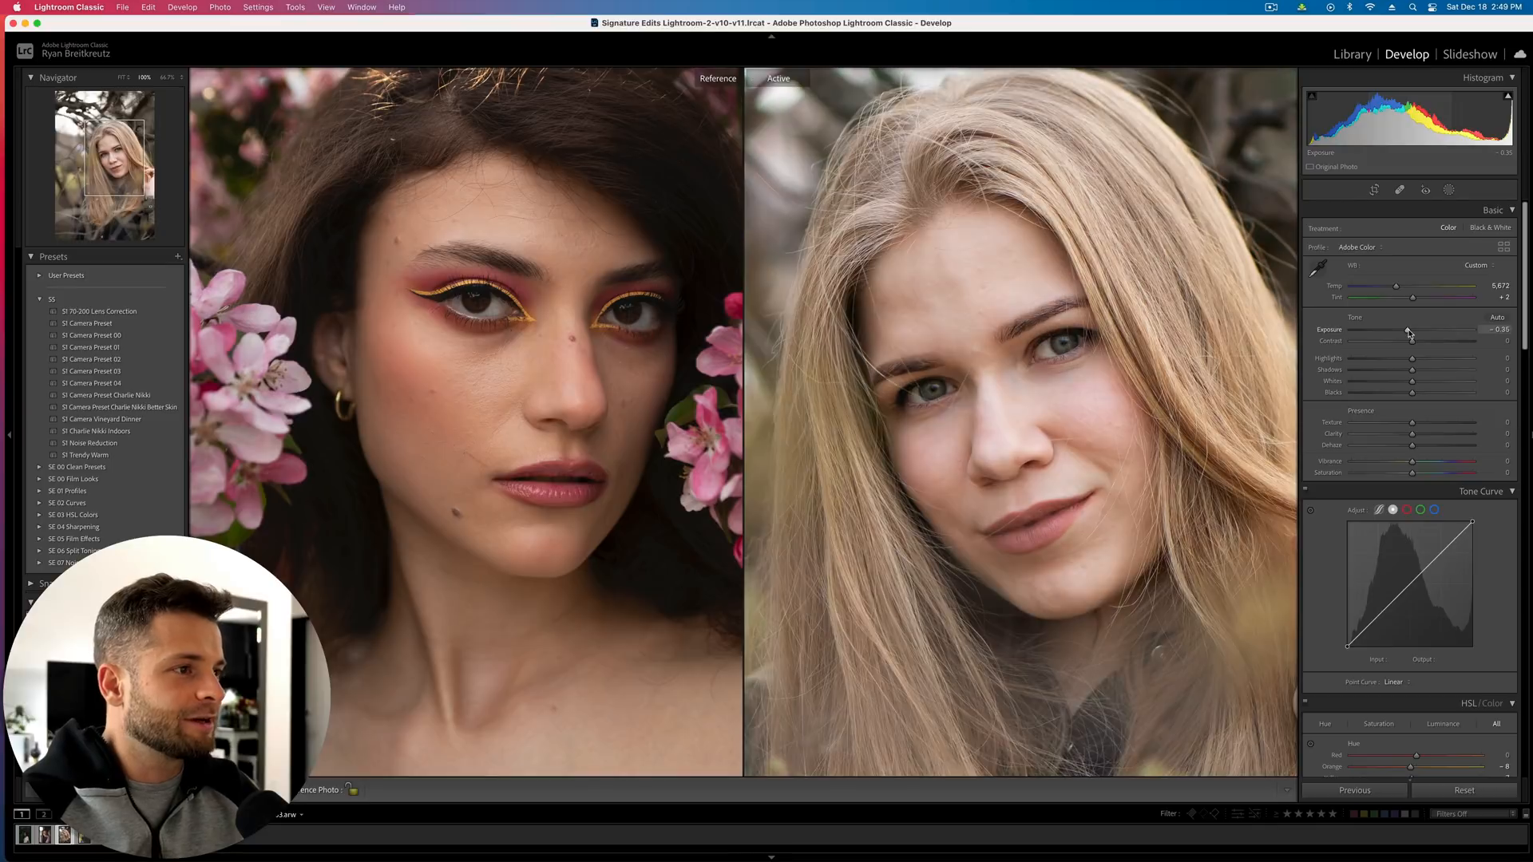
{"action": "key", "text": "backslash"}
{"action": "key", "text": "backslash"}
{"action": "key", "text": "backslash"}
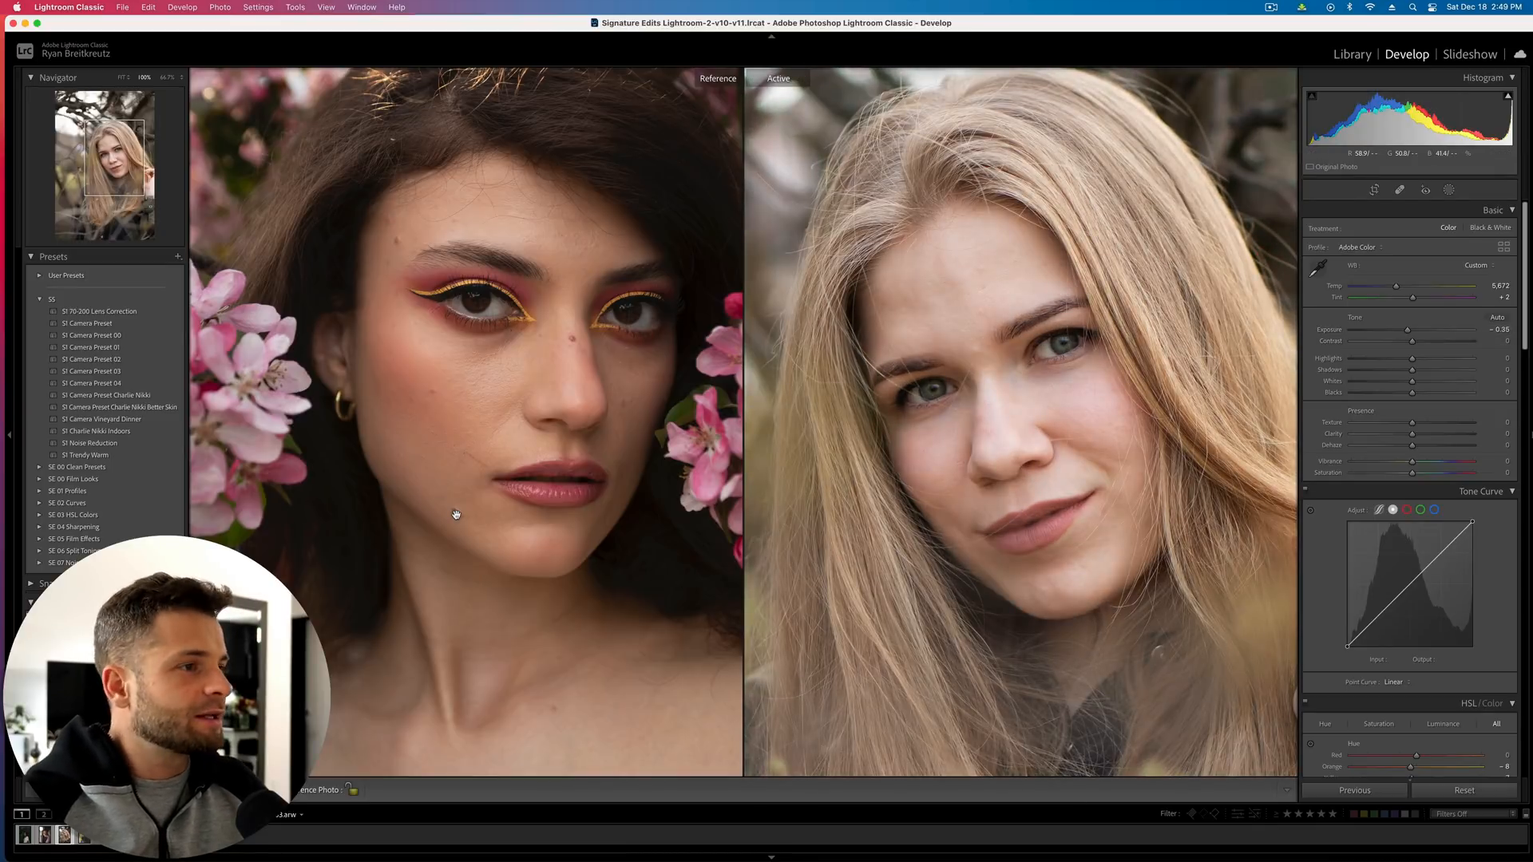
Make the portrait of the woman against the yellow wall the active photo and set its Luminance noise reduction to 45
{"action": "key", "text": "Right"}
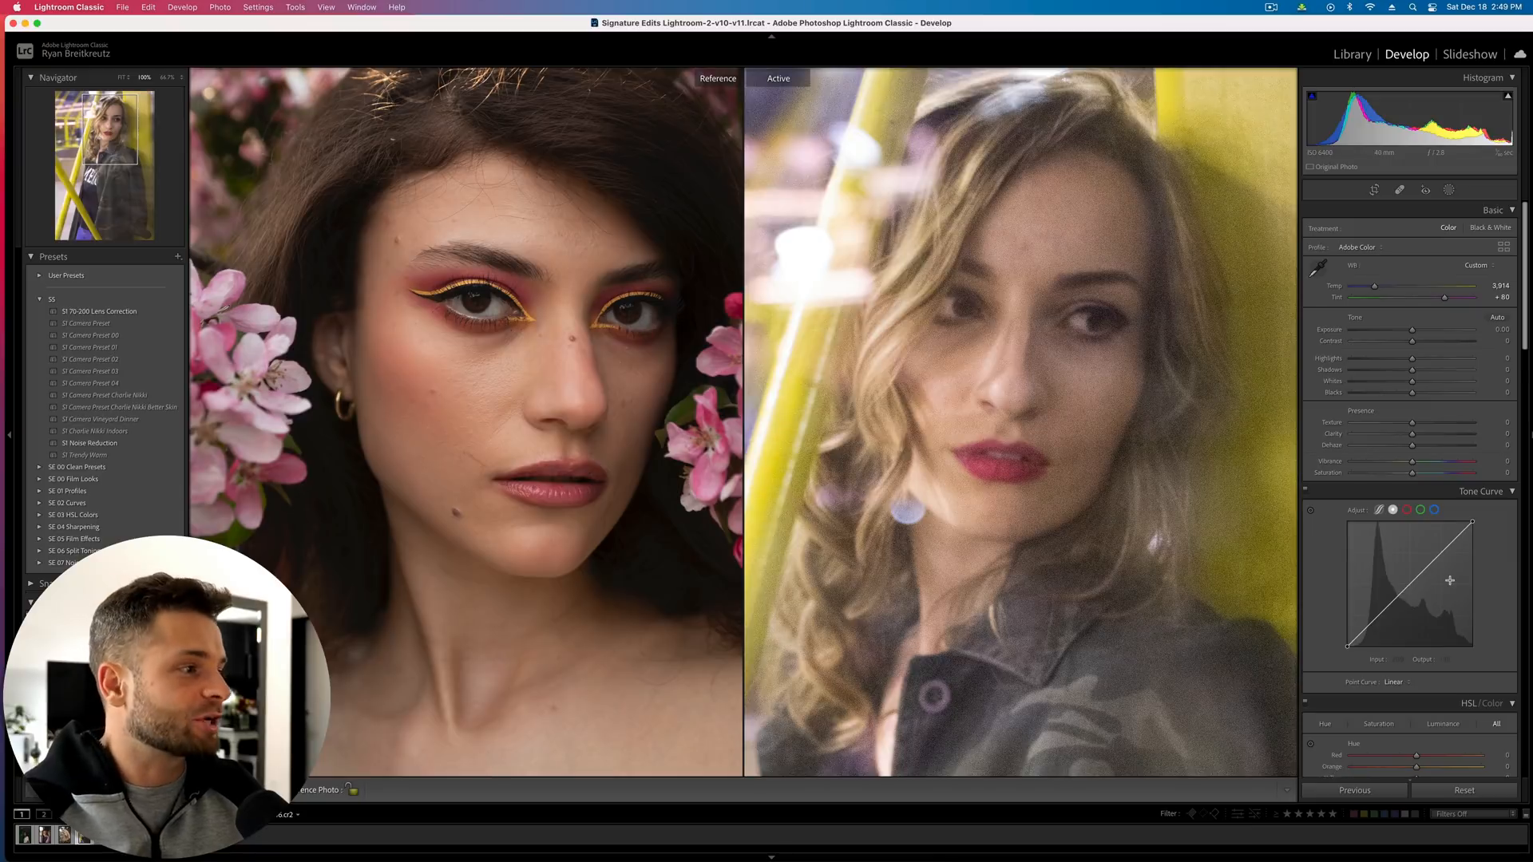
{"action": "scroll", "coordinate": [1451, 584], "scroll_direction": "down", "scroll_amount": 8}
{"action": "scroll", "coordinate": [1452, 584], "scroll_direction": "down", "scroll_amount": 10}
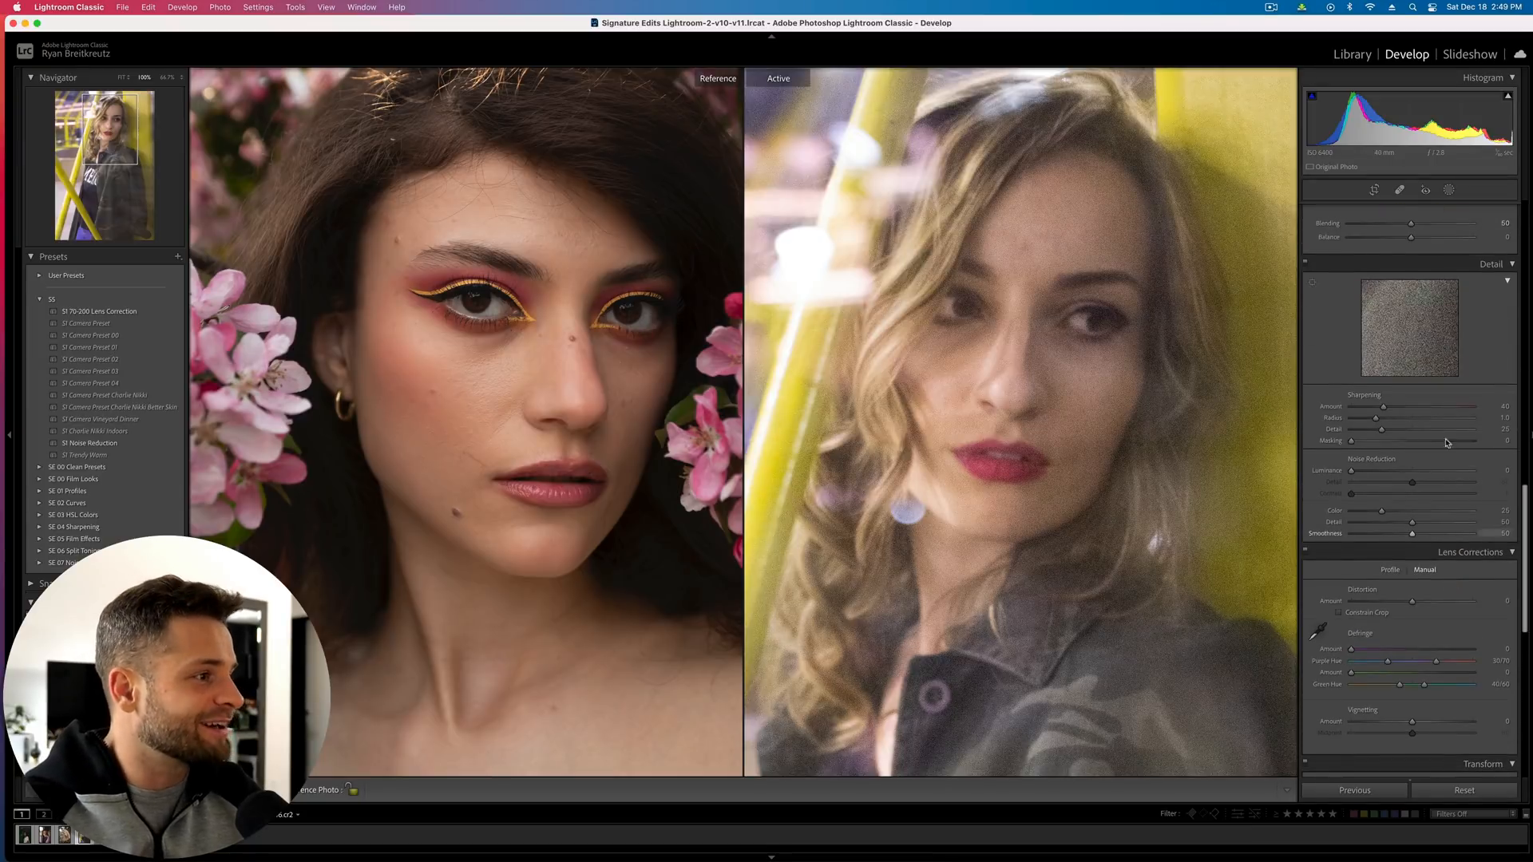
{"action": "left_click_drag", "start_coordinate": [1351, 471], "coordinate": [1408, 471]}
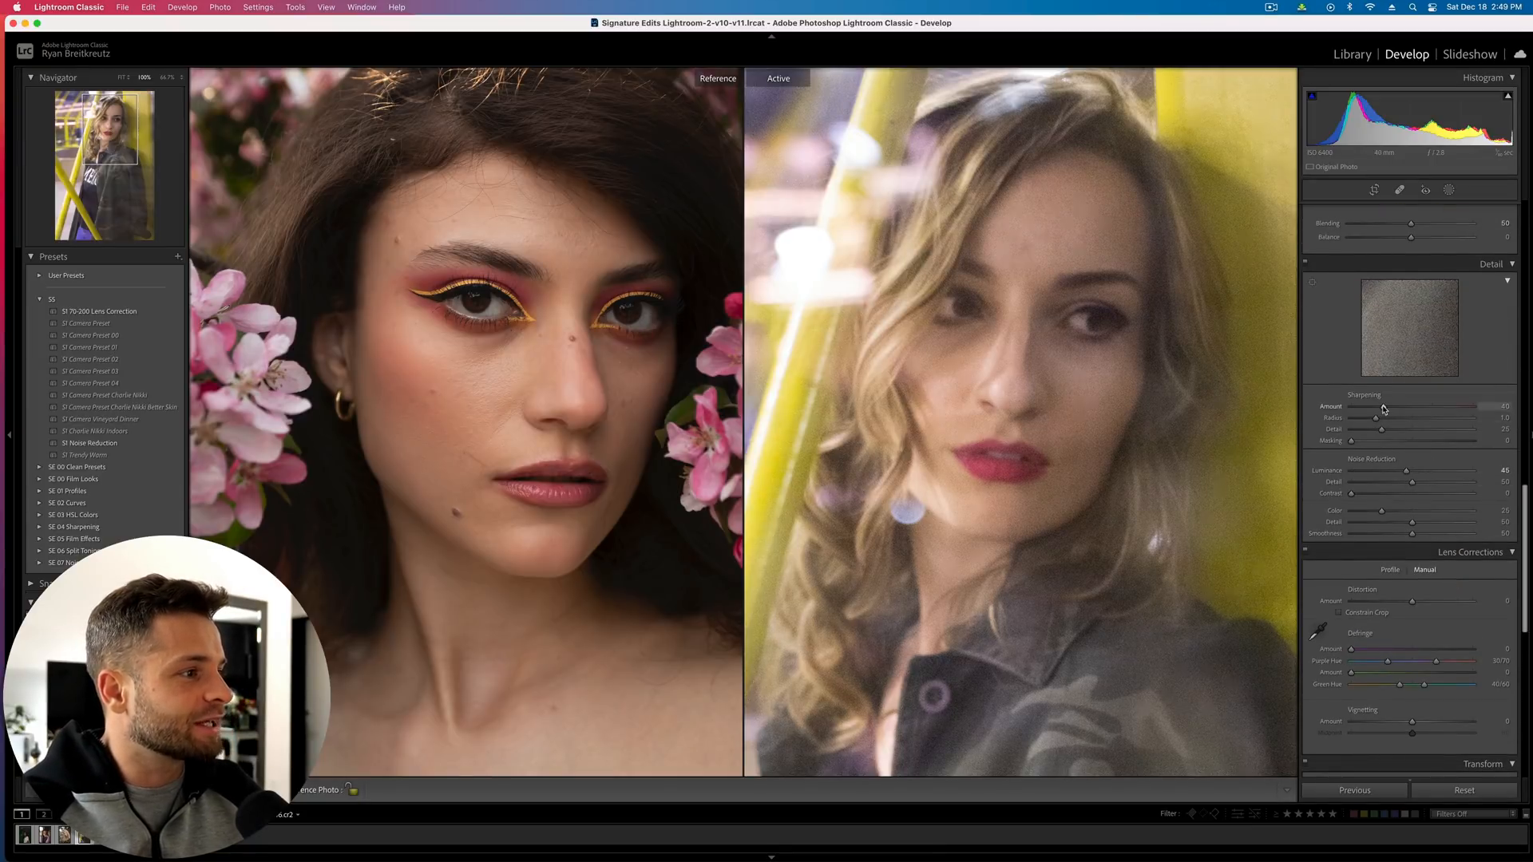
Sharpen the yellow-wall portrait with Amount 140, Radius 2.7, Detail 89 and Masking 83
{"action": "left_click_drag", "start_coordinate": [1388, 410], "coordinate": [1461, 410]}
{"action": "left_click_drag", "start_coordinate": [1351, 441], "coordinate": [1501, 412]}
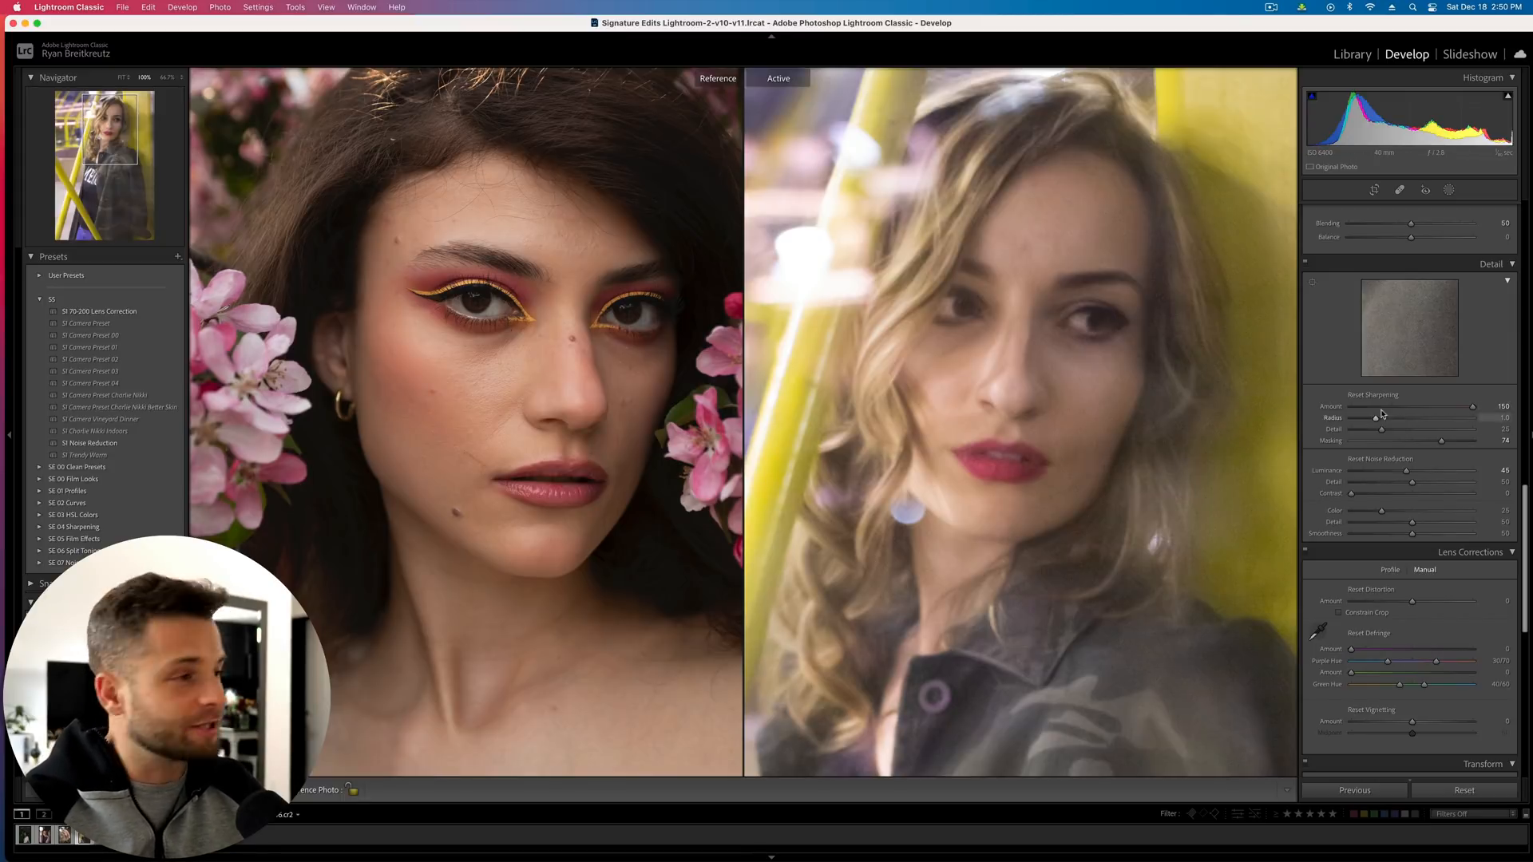
{"action": "left_click_drag", "start_coordinate": [1473, 407], "coordinate": [1452, 446]}
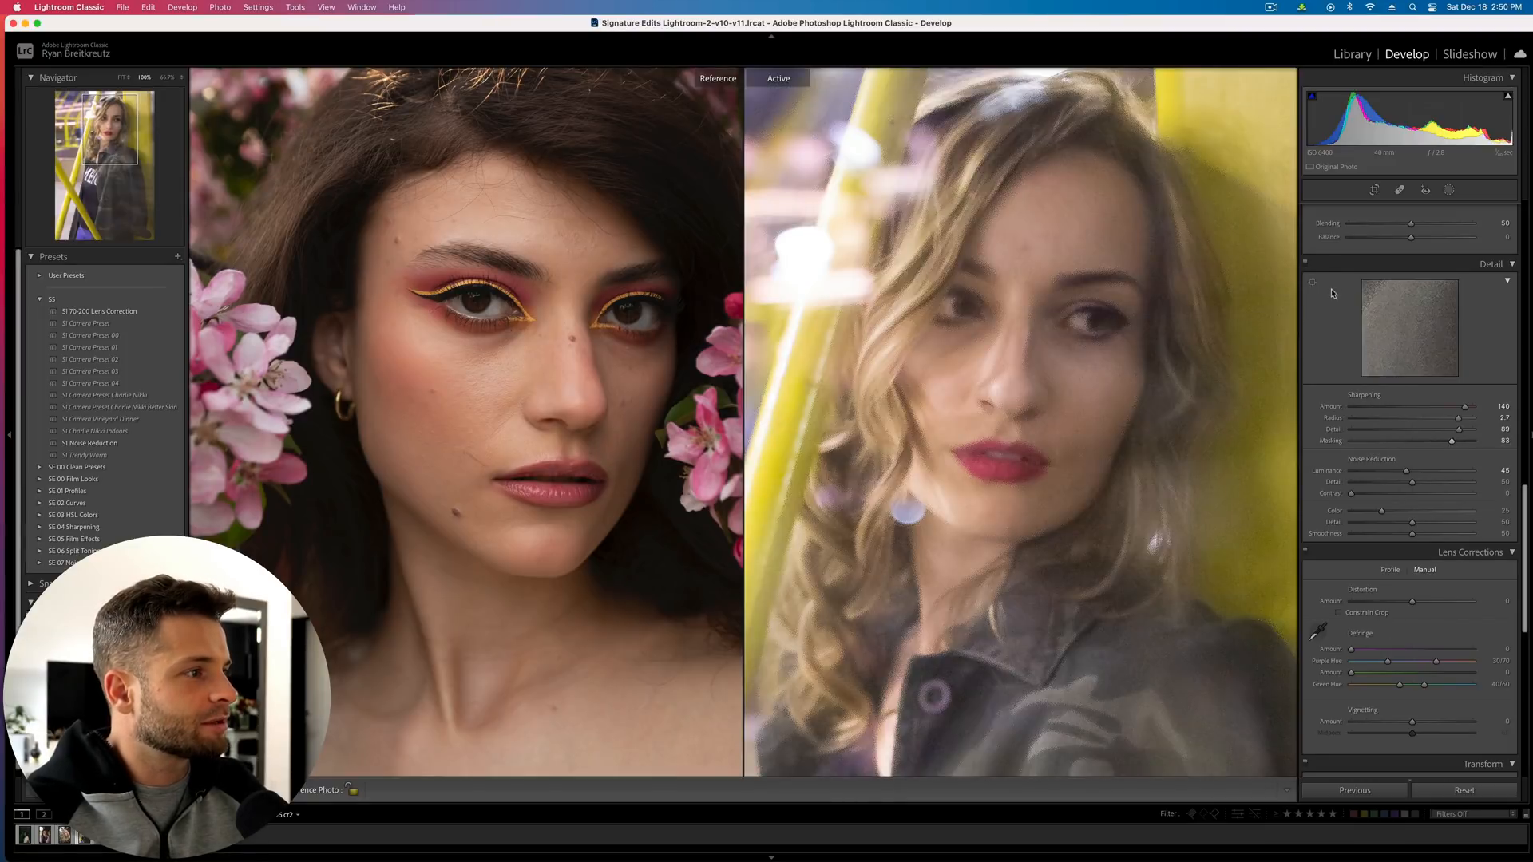
Compare the yellow-wall portrait with and without its sharpening and noise reduction
{"action": "left_click", "coordinate": [1305, 265]}
{"action": "left_click", "coordinate": [1305, 265]}
{"action": "left_click", "coordinate": [1305, 265]}
{"action": "left_click", "coordinate": [1306, 267]}
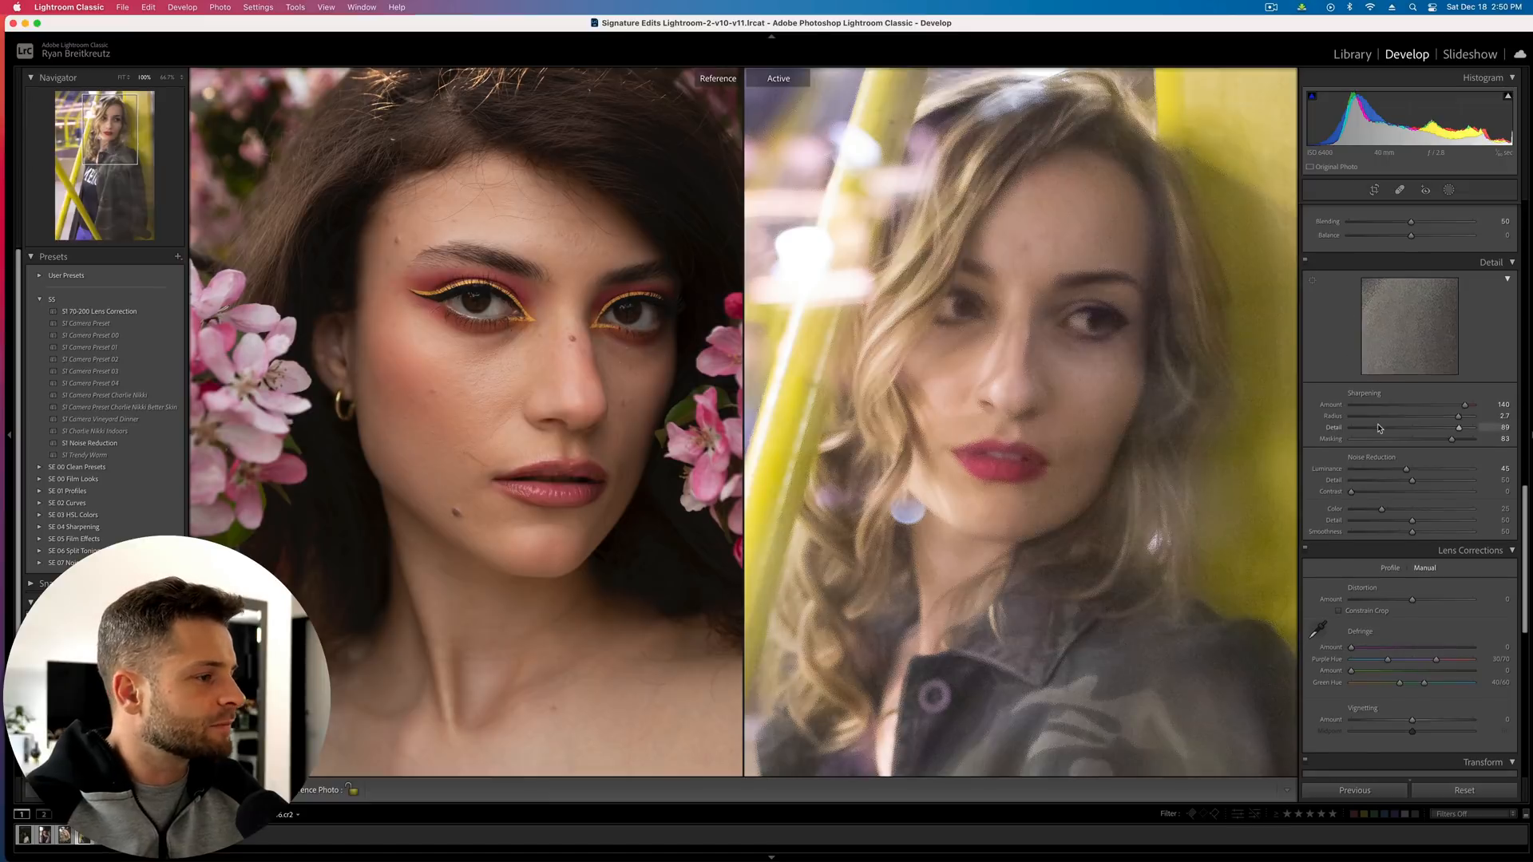
{"action": "scroll", "coordinate": [1379, 429], "scroll_direction": "down", "scroll_amount": 2}
{"action": "scroll", "coordinate": [1380, 429], "scroll_direction": "down", "scroll_amount": 4}
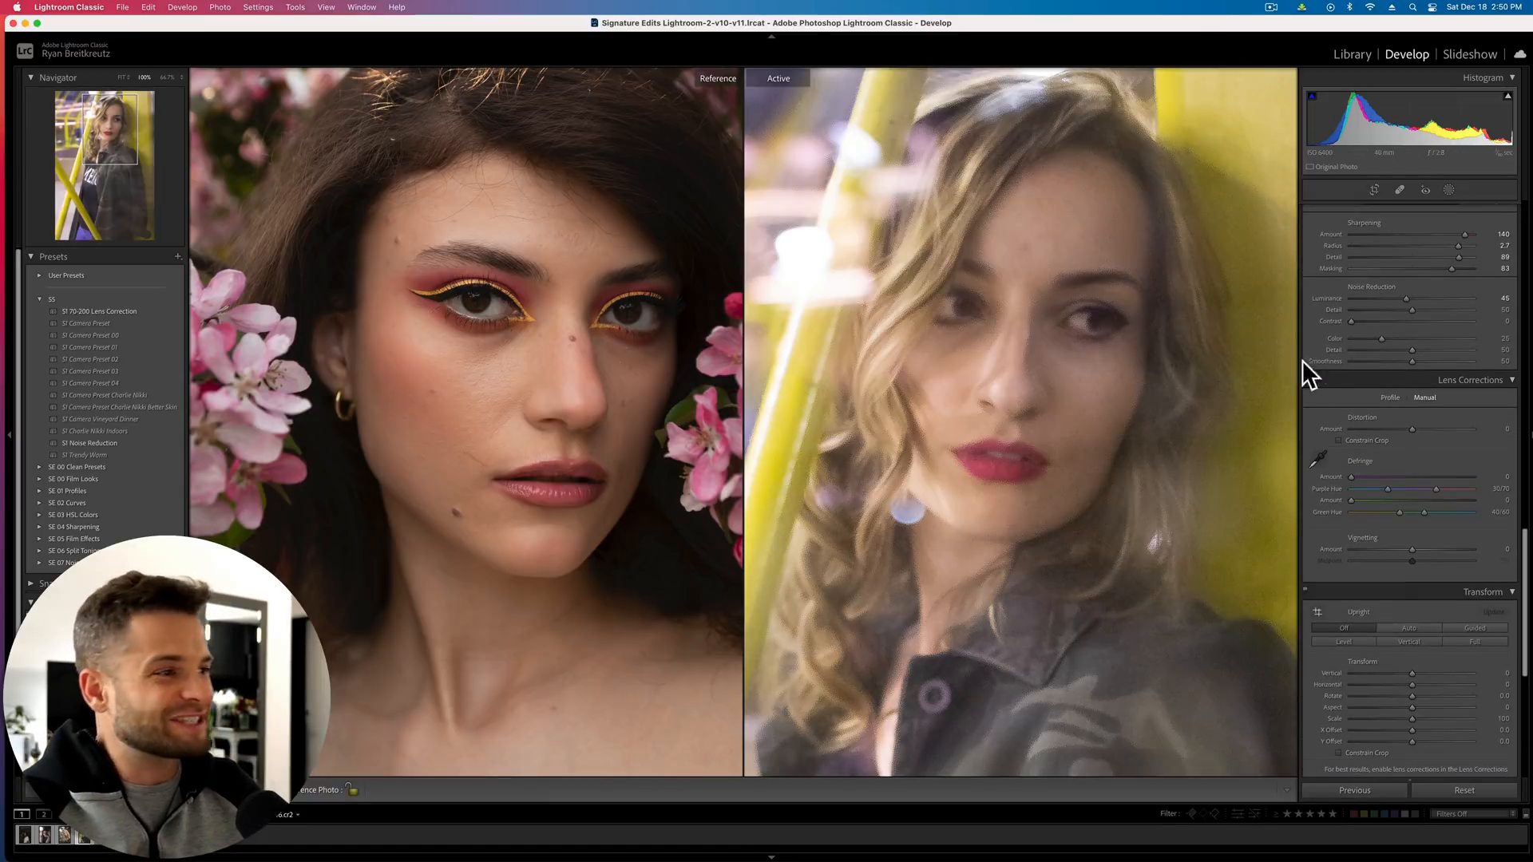
Reduce the yellow-wall portrait's Tint to +74 and compare its skin before and after
{"action": "scroll", "coordinate": [1437, 457], "scroll_direction": "up", "scroll_amount": 15}
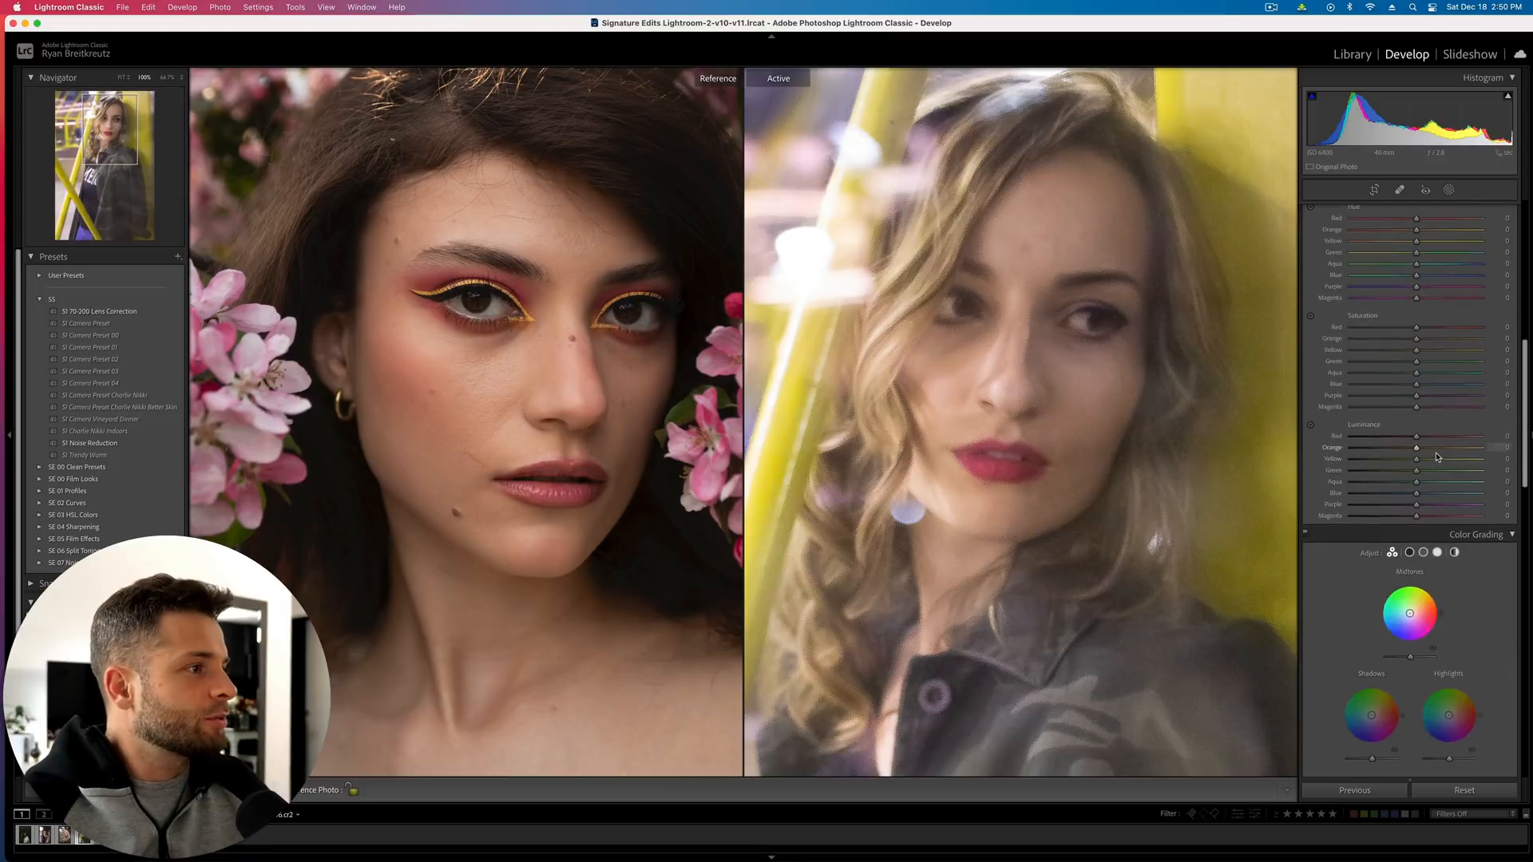
{"action": "scroll", "coordinate": [1437, 457], "scroll_direction": "up", "scroll_amount": 8}
{"action": "left_click_drag", "start_coordinate": [1446, 300], "coordinate": [1443, 301]}
{"action": "key", "text": "backslash"}
{"action": "key", "text": "backslash"}
{"action": "key", "text": "backslash"}
{"action": "key", "text": "backslash"}
Shift the yellow-wall portrait's Orange hue to about -18 and lower its Orange luminance to about -25
{"action": "scroll", "coordinate": [1442, 410], "scroll_direction": "down", "scroll_amount": 8}
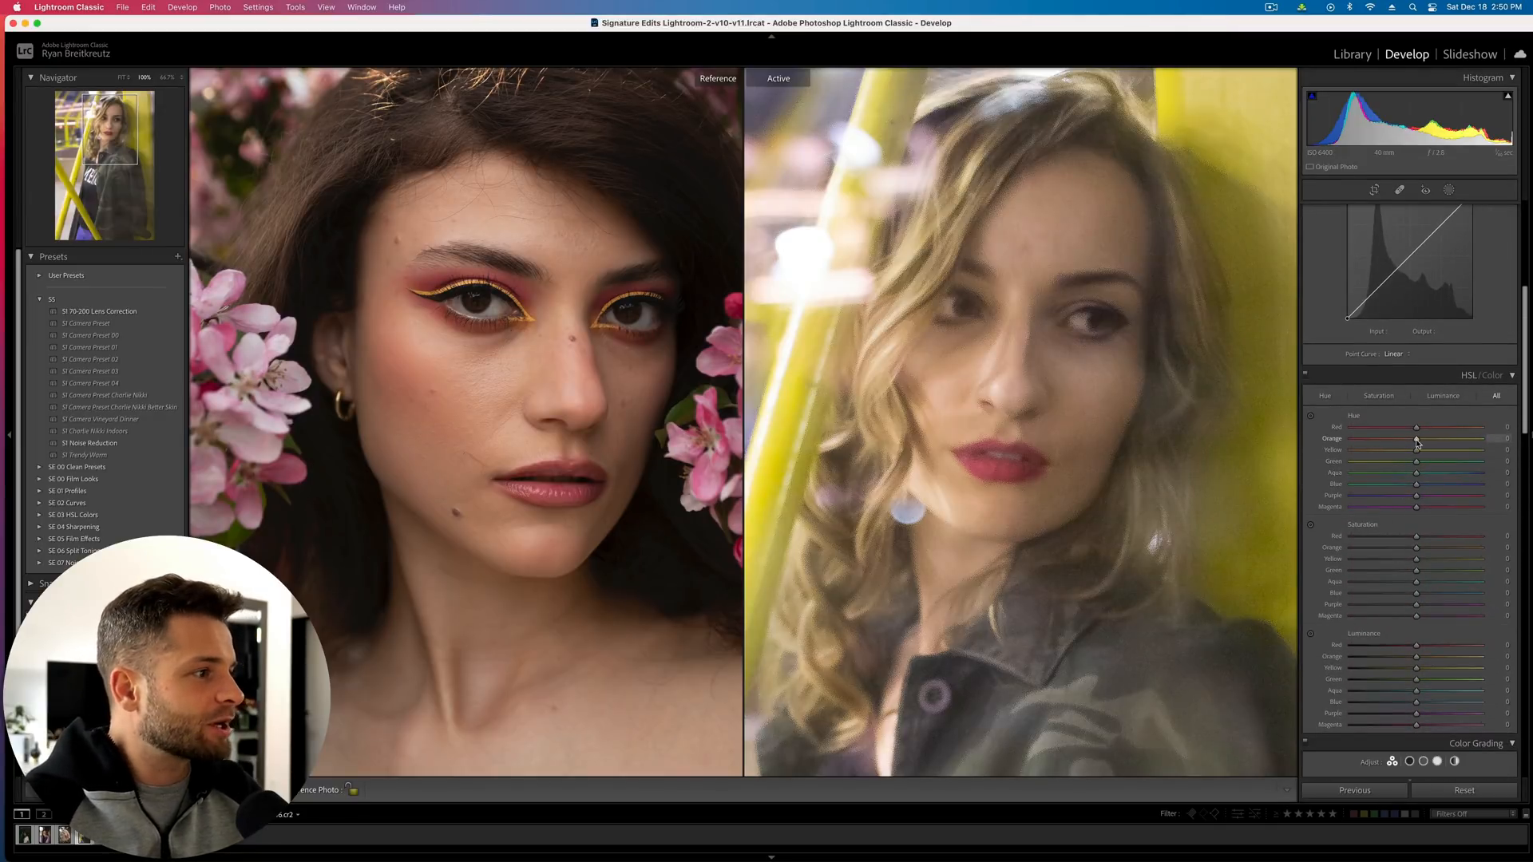
{"action": "left_click_drag", "start_coordinate": [1413, 442], "coordinate": [1404, 441]}
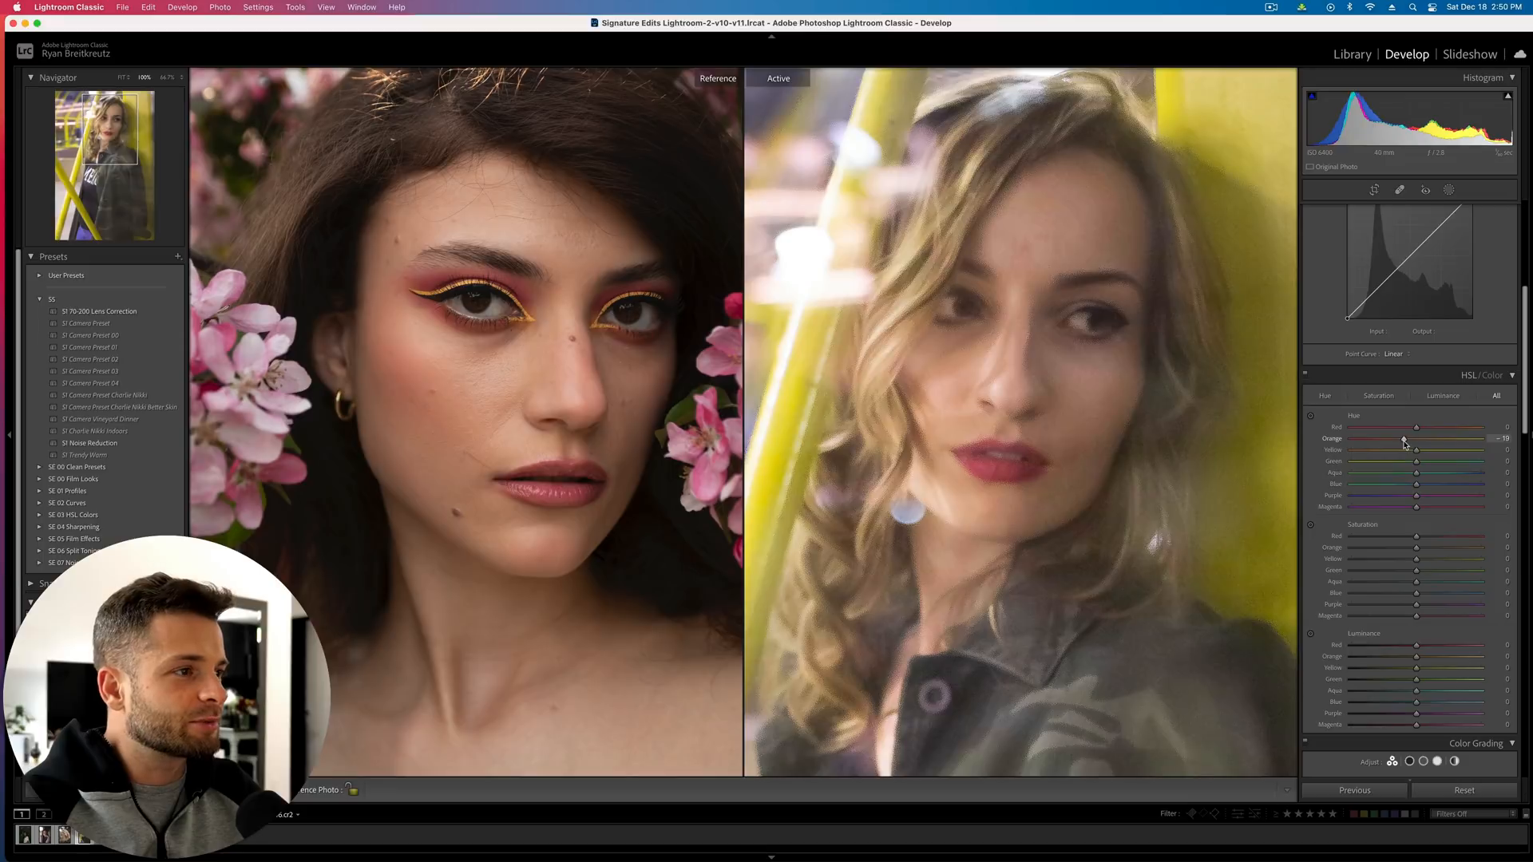
{"action": "left_click", "coordinate": [1441, 396]}
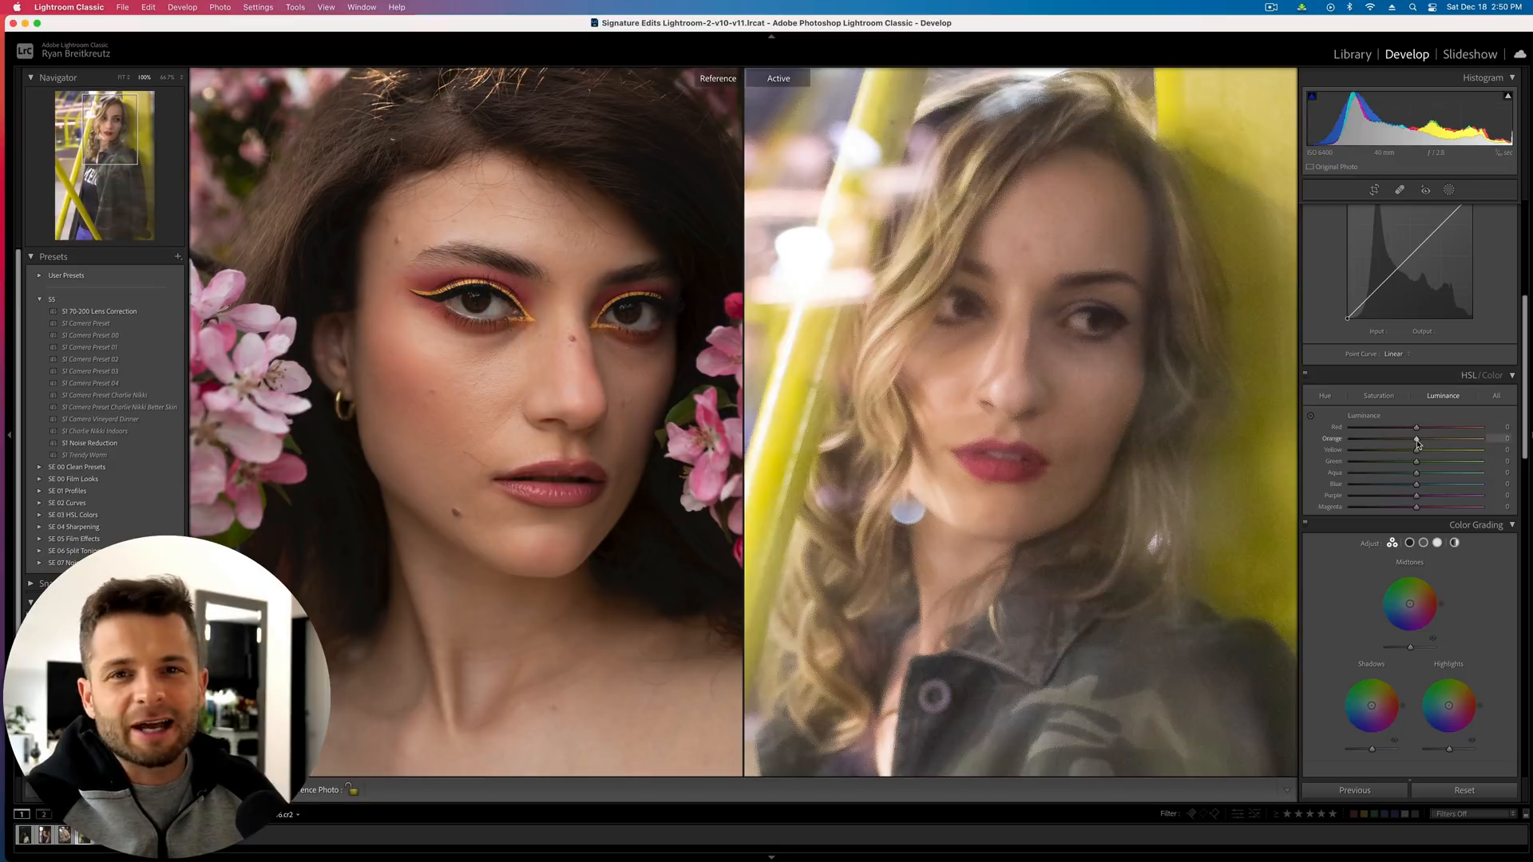
{"action": "mouse_move", "coordinate": [1418, 444]}
{"action": "left_mouse_down"}
{"action": "mouse_move", "coordinate": [1485, 441]}
{"action": "mouse_move", "coordinate": [1376, 444]}
{"action": "mouse_move", "coordinate": [1419, 444]}
{"action": "mouse_move", "coordinate": [1382, 445]}
{"action": "mouse_move", "coordinate": [1399, 445]}
{"action": "left_mouse_up"}
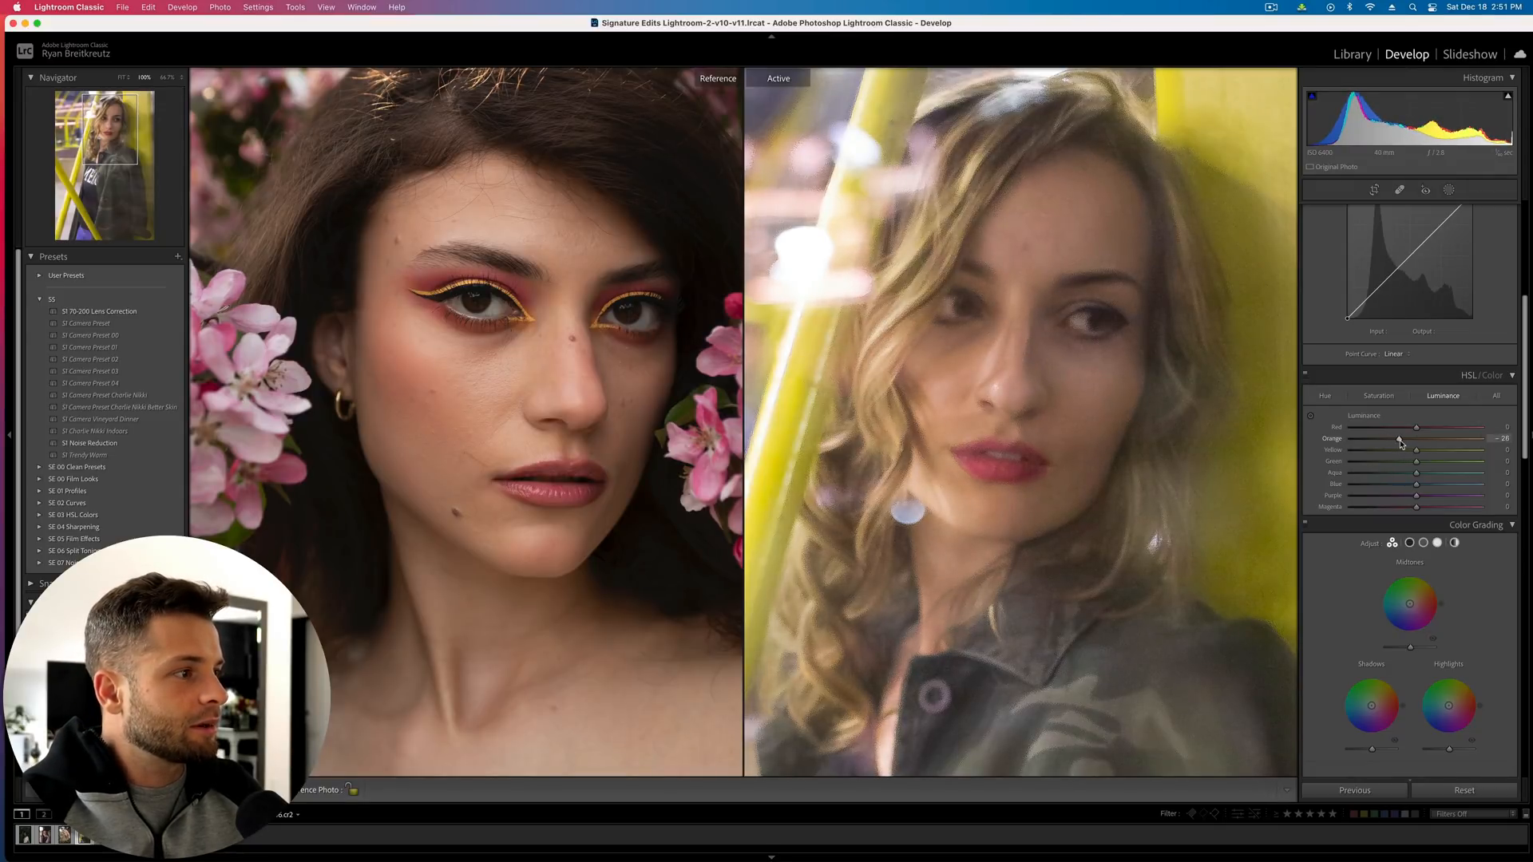
Set the photo's Highlights to +3, and brush a mask over the woman's face with Highlights 100 and Whites 24
{"action": "scroll", "coordinate": [1409, 400], "scroll_direction": "up", "scroll_amount": 5}
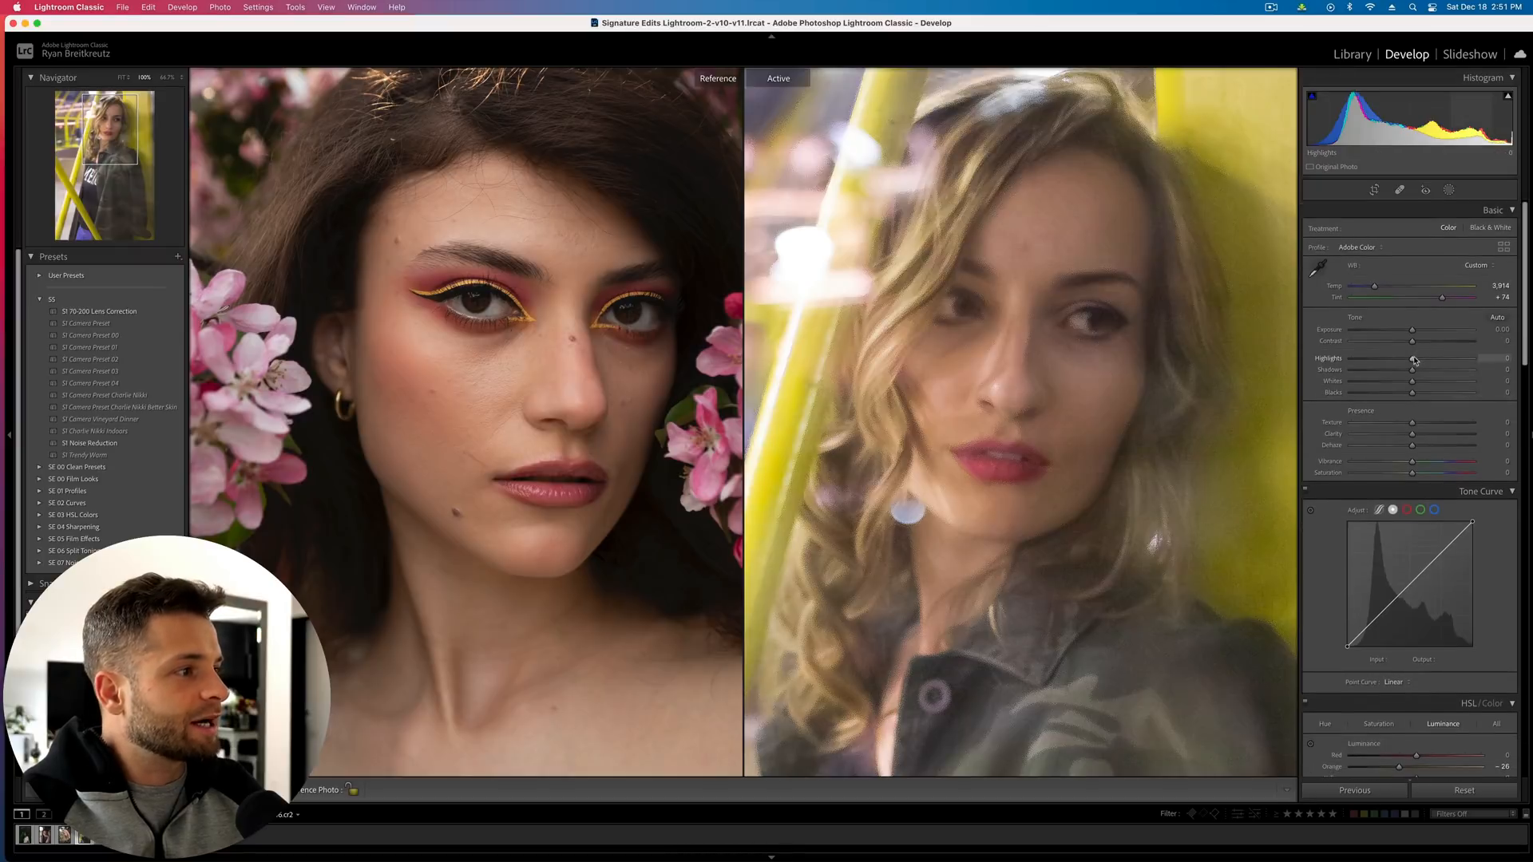
{"action": "mouse_move", "coordinate": [1418, 362]}
{"action": "left_mouse_down"}
{"action": "mouse_move", "coordinate": [1462, 360]}
{"action": "mouse_move", "coordinate": [1414, 361]}
{"action": "left_mouse_up"}
{"action": "left_click", "coordinate": [1449, 189]}
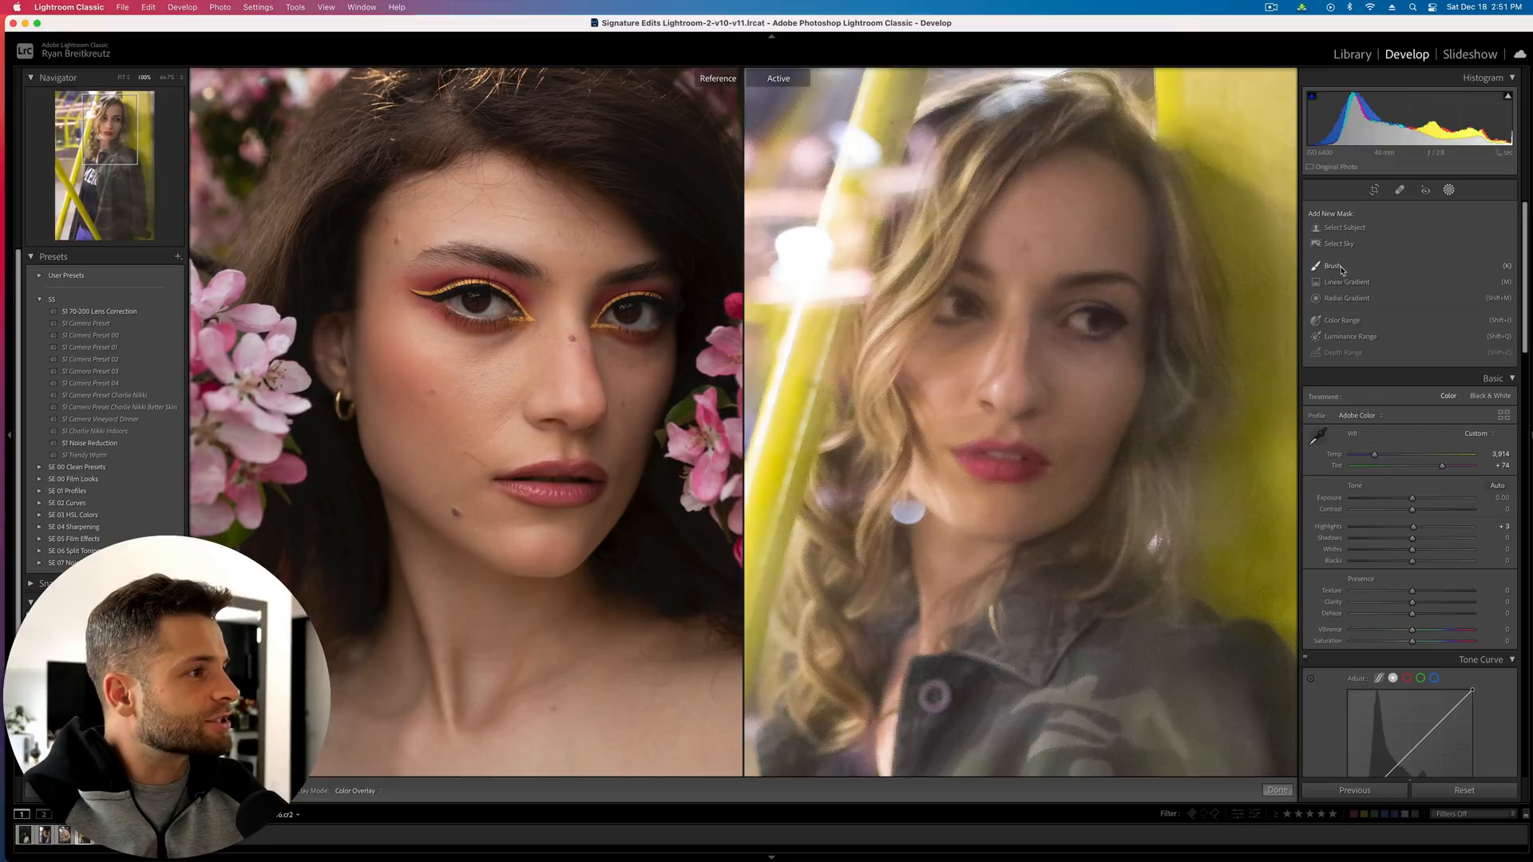
{"action": "left_click", "coordinate": [1332, 267]}
{"action": "mouse_move", "coordinate": [1054, 214]}
{"action": "left_mouse_down"}
{"action": "mouse_move", "coordinate": [1010, 269]}
{"action": "mouse_move", "coordinate": [1061, 304]}
{"action": "mouse_move", "coordinate": [1096, 416]}
{"action": "mouse_move", "coordinate": [1057, 485]}
{"action": "mouse_move", "coordinate": [919, 407]}
{"action": "left_mouse_up"}
{"action": "mouse_move", "coordinate": [1413, 371]}
{"action": "left_mouse_down"}
{"action": "mouse_move", "coordinate": [1469, 403]}
{"action": "mouse_move", "coordinate": [1430, 399]}
{"action": "left_mouse_up"}
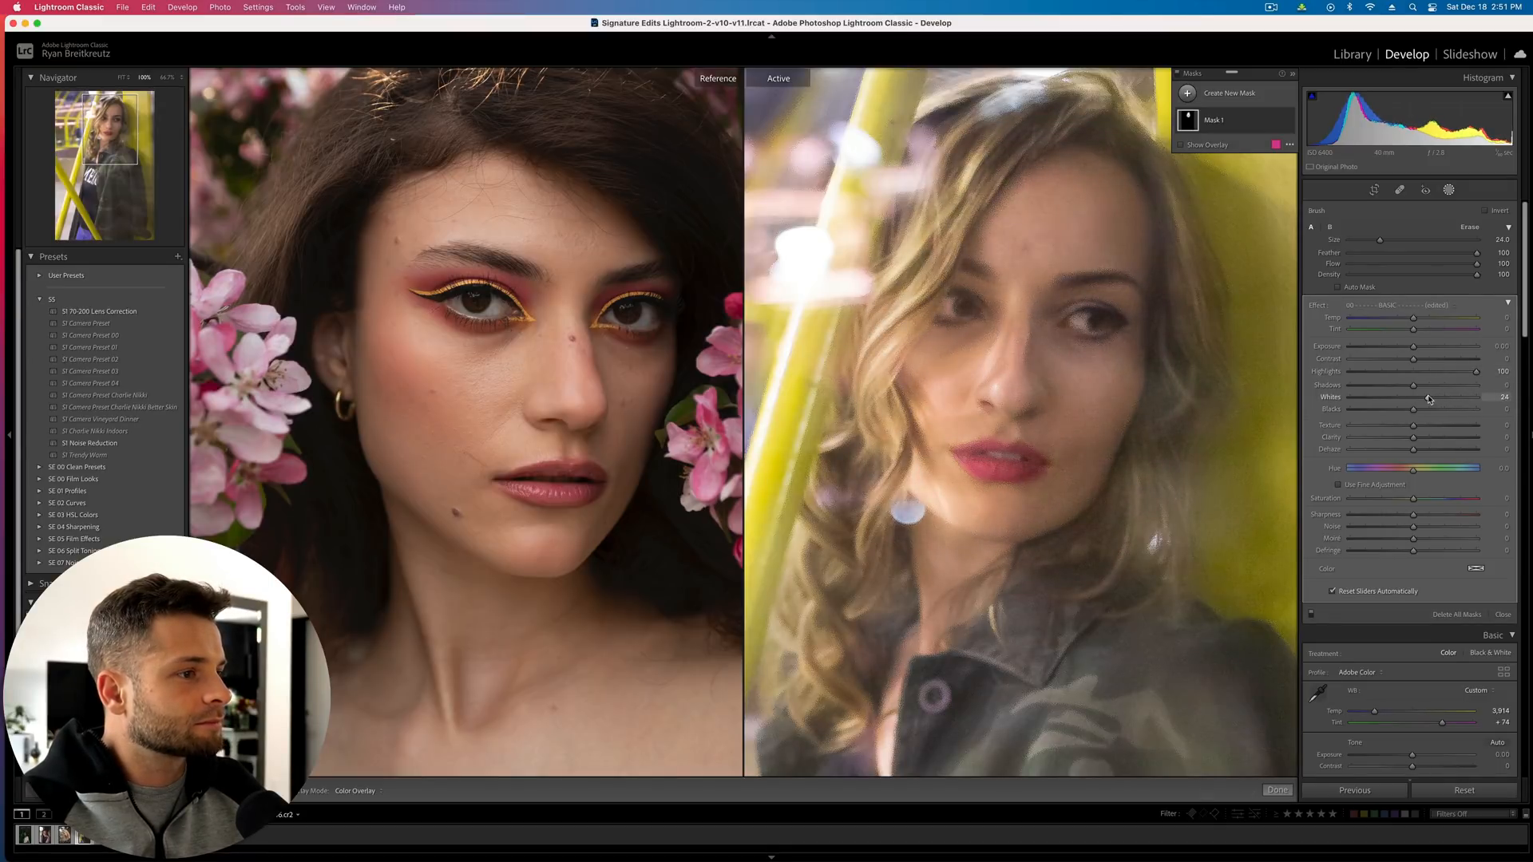
Compare the masked portrait before and after close up, check it as a whole image, and leave masking
{"action": "key", "text": "backslash"}
{"action": "key", "text": "backslash"}
{"action": "key", "text": "backslash"}
{"action": "key", "text": "backslash"}
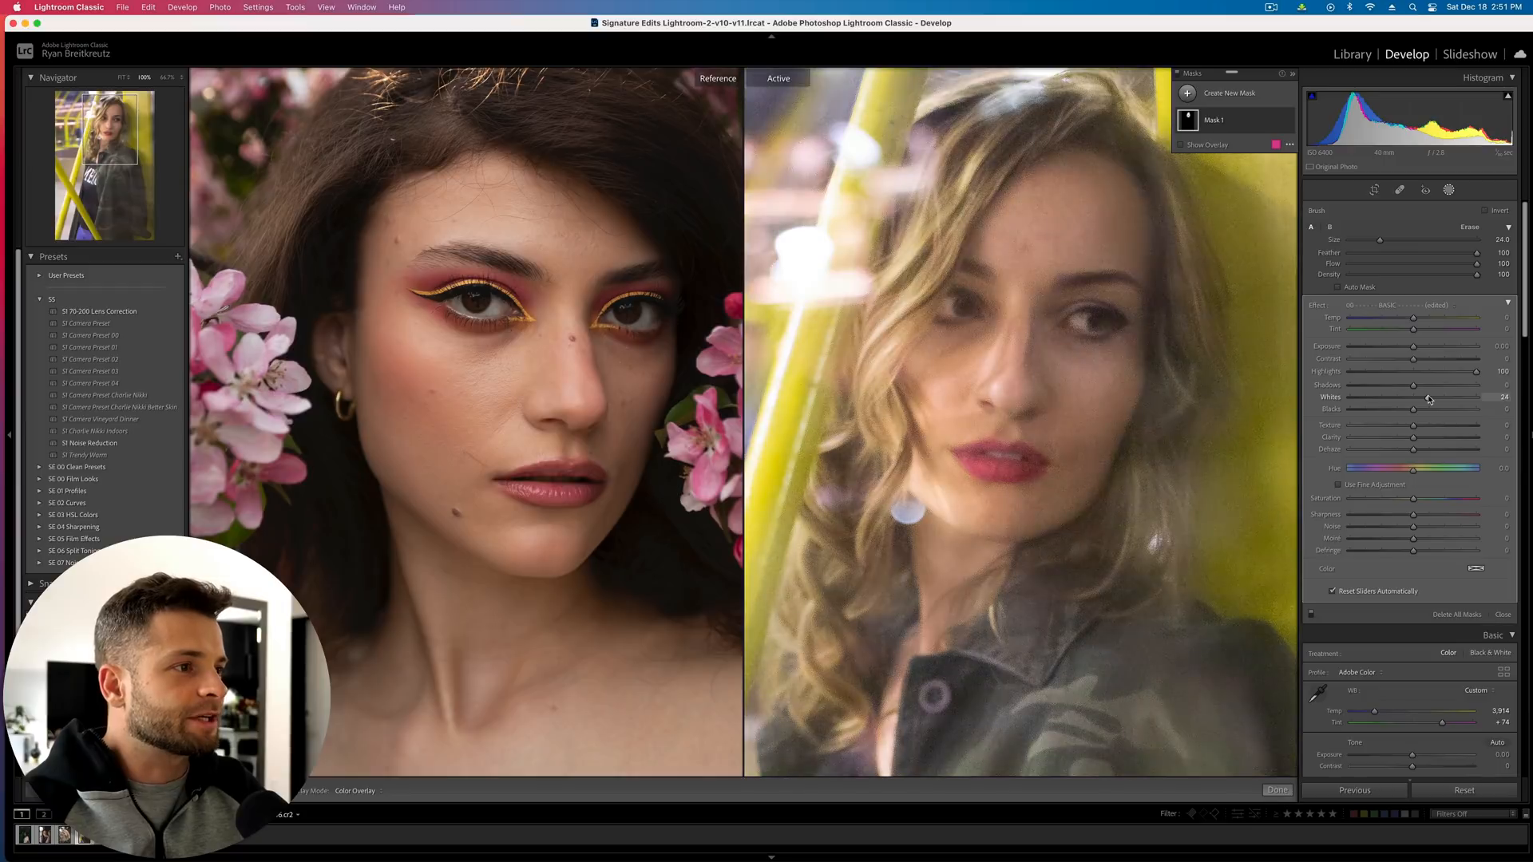
{"action": "key", "text": "backslash"}
{"action": "key", "text": "backslash"}
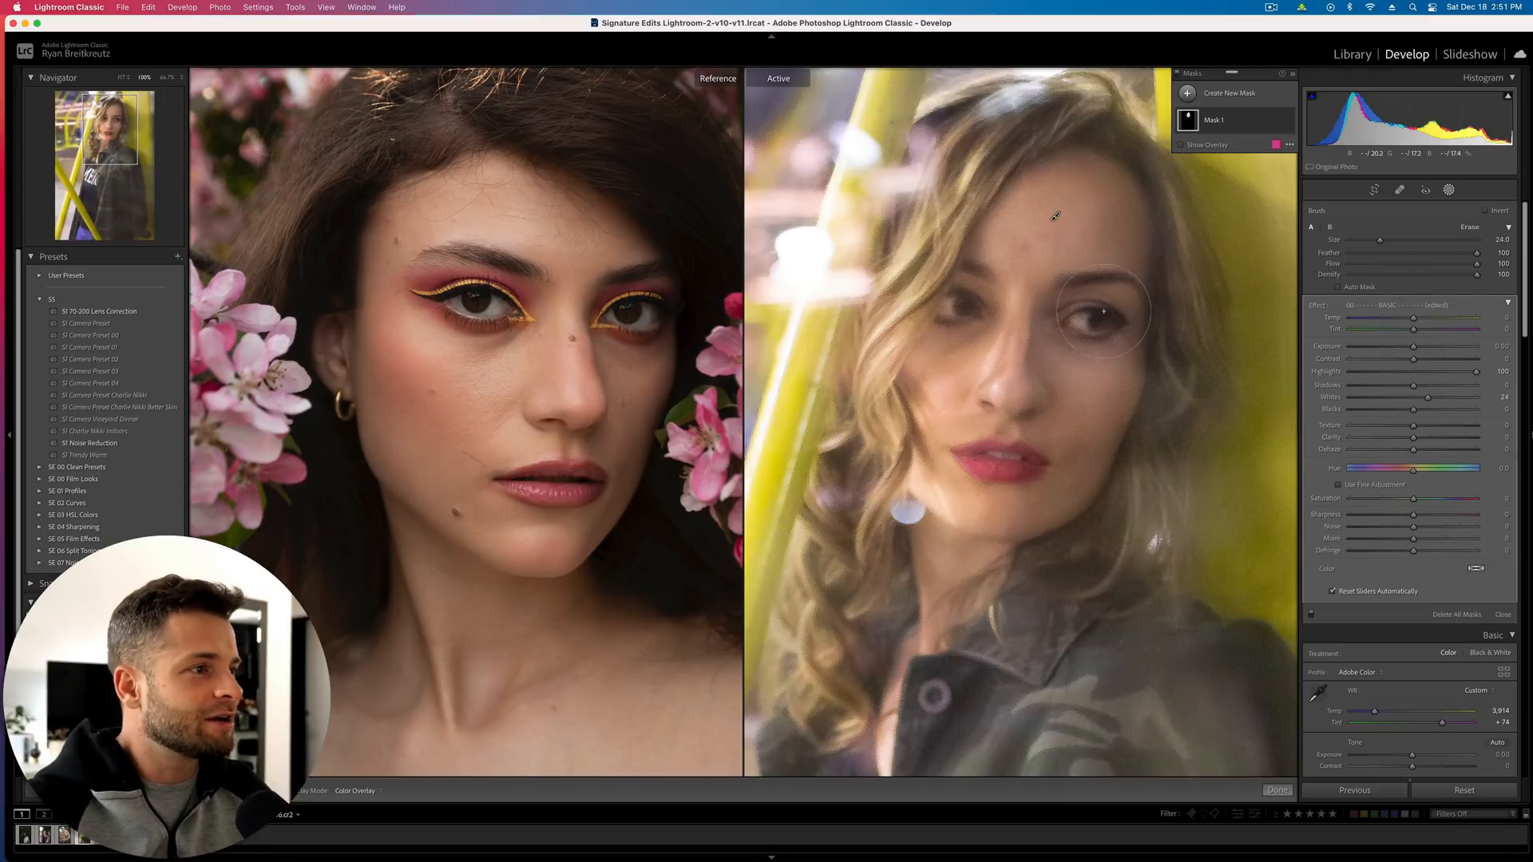
{"action": "key", "text": "super+minus"}
{"action": "key", "text": "super+minus"}
{"action": "key", "text": "super+minus"}
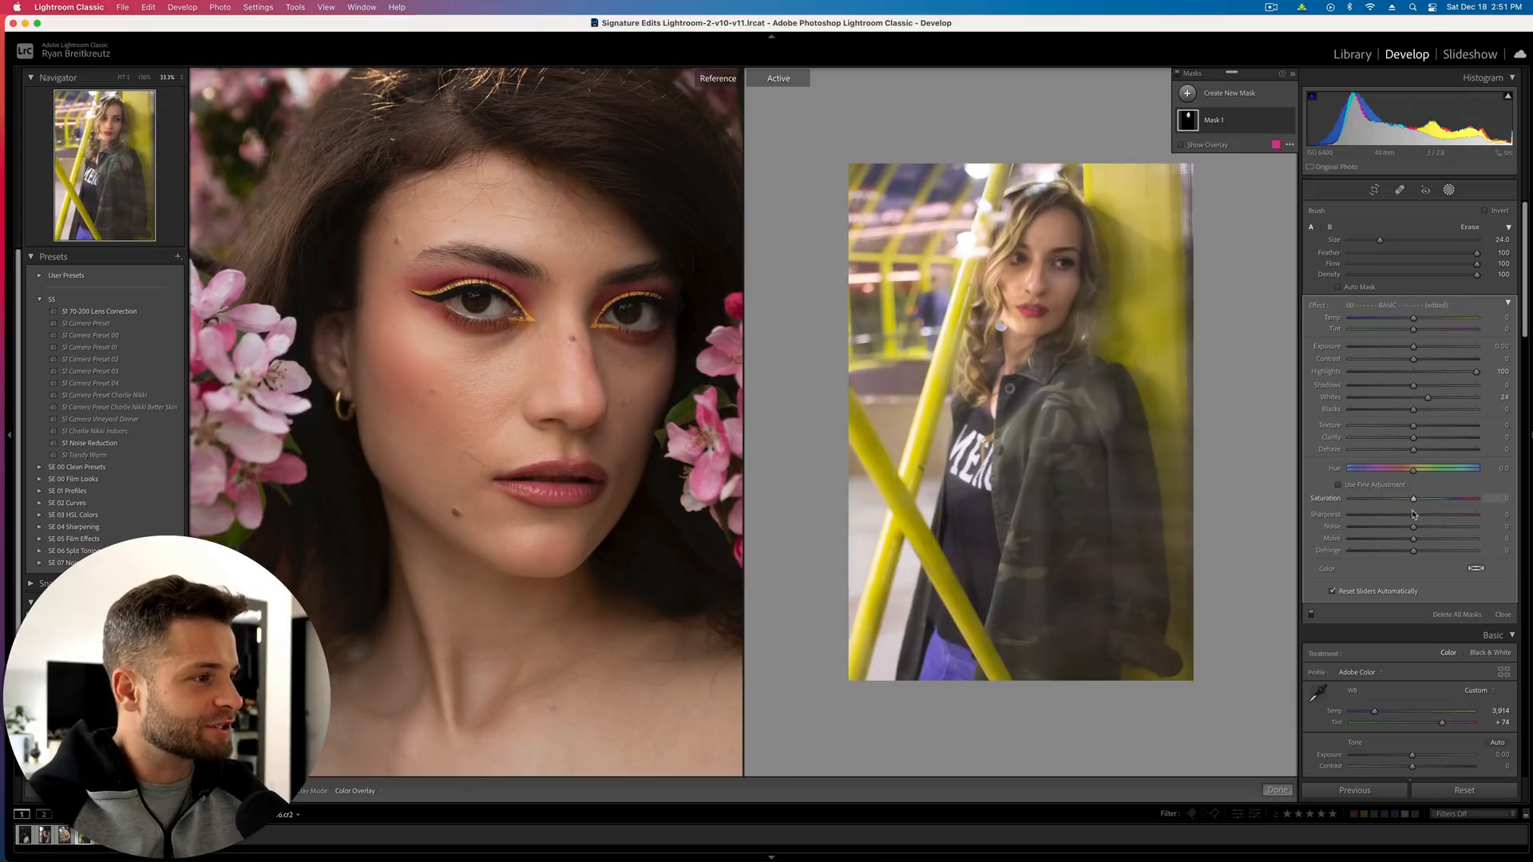
{"action": "key", "text": "Escape"}
{"action": "left_click", "coordinate": [1448, 331]}
{"action": "left_click", "coordinate": [1436, 344]}
{"action": "mouse_move", "coordinate": [1437, 345]}
{"action": "left_mouse_down"}
{"action": "mouse_move", "coordinate": [1475, 348]}
{"action": "mouse_move", "coordinate": [1428, 346]}
{"action": "left_mouse_up"}
{"action": "key", "text": "Escape"}
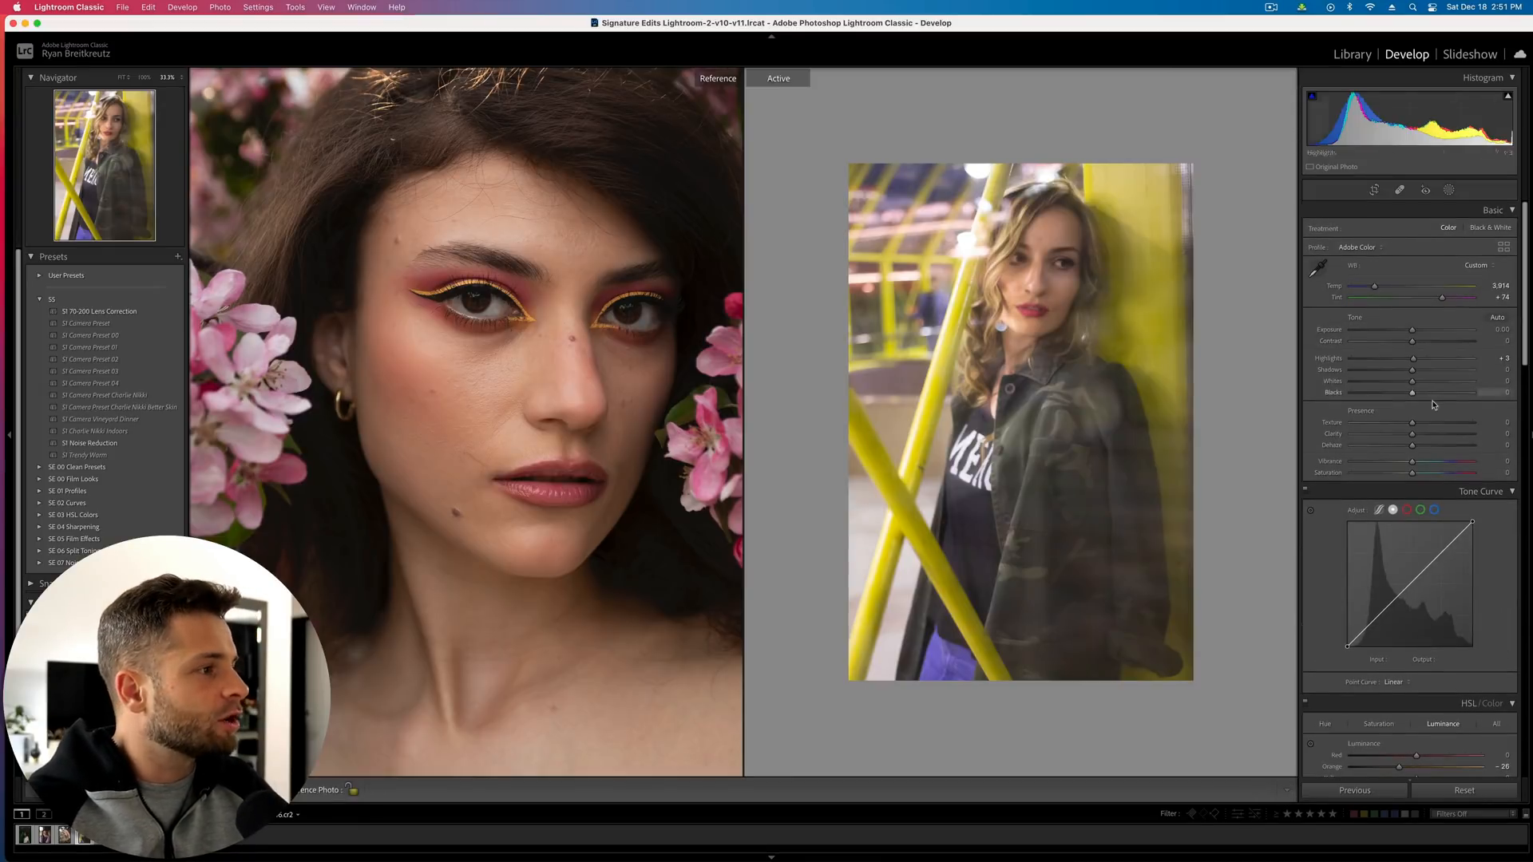
Add presence to the whole yellow-wall portrait with Texture +52, Clarity +10 and Dehaze +11
{"action": "left_click", "coordinate": [1434, 423]}
{"action": "left_click_drag", "start_coordinate": [1480, 424], "coordinate": [1418, 435]}
{"action": "left_click", "coordinate": [1420, 445]}
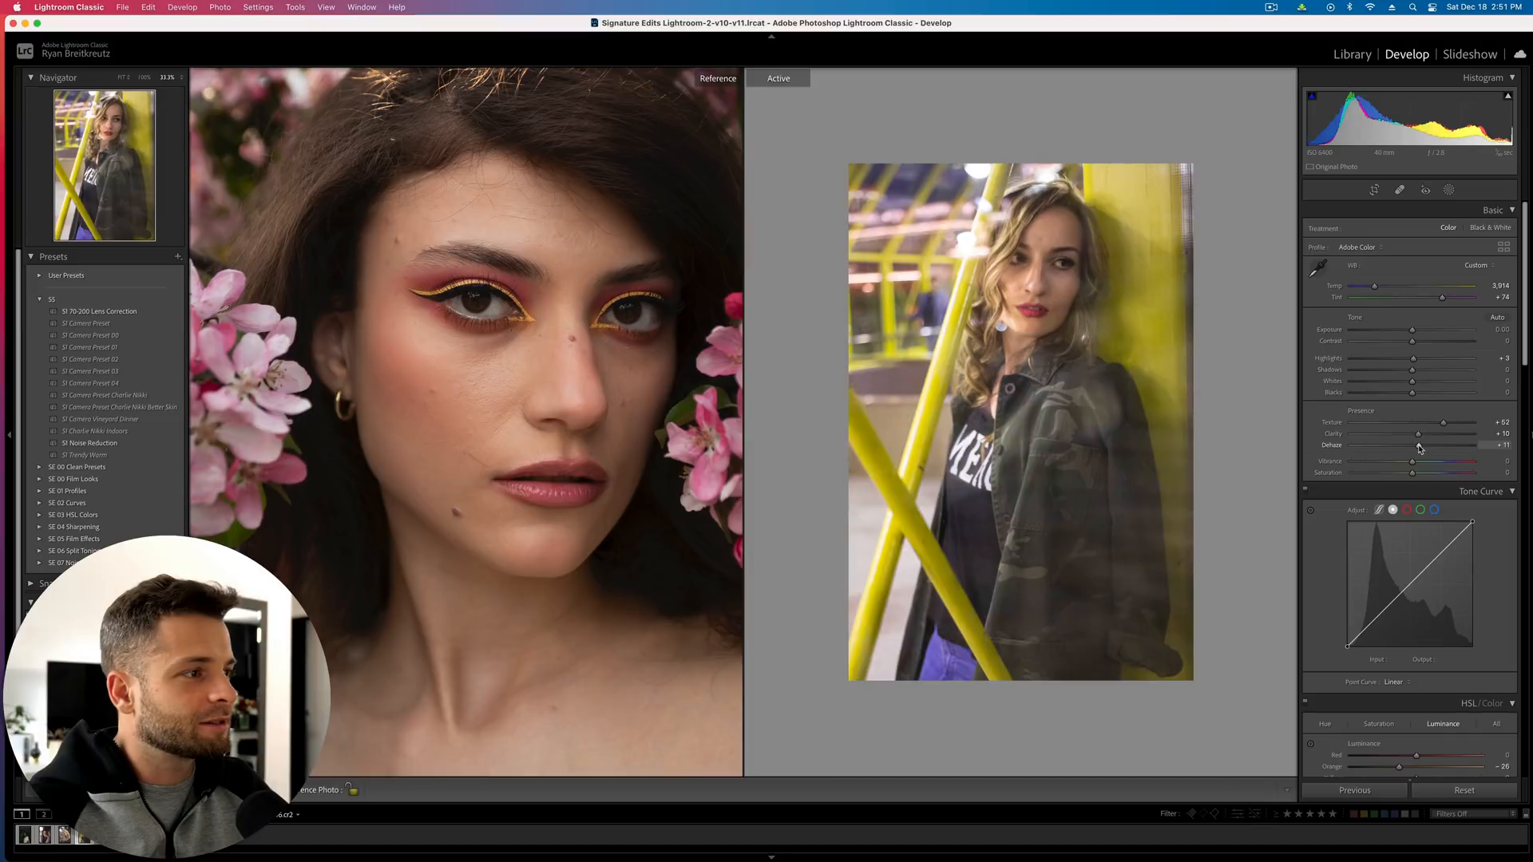
Set the portrait's Blacks to about -46, Highlights to +18, Contrast to -33 and Dehaze to about +28
{"action": "left_click_drag", "start_coordinate": [1412, 393], "coordinate": [1393, 346]}
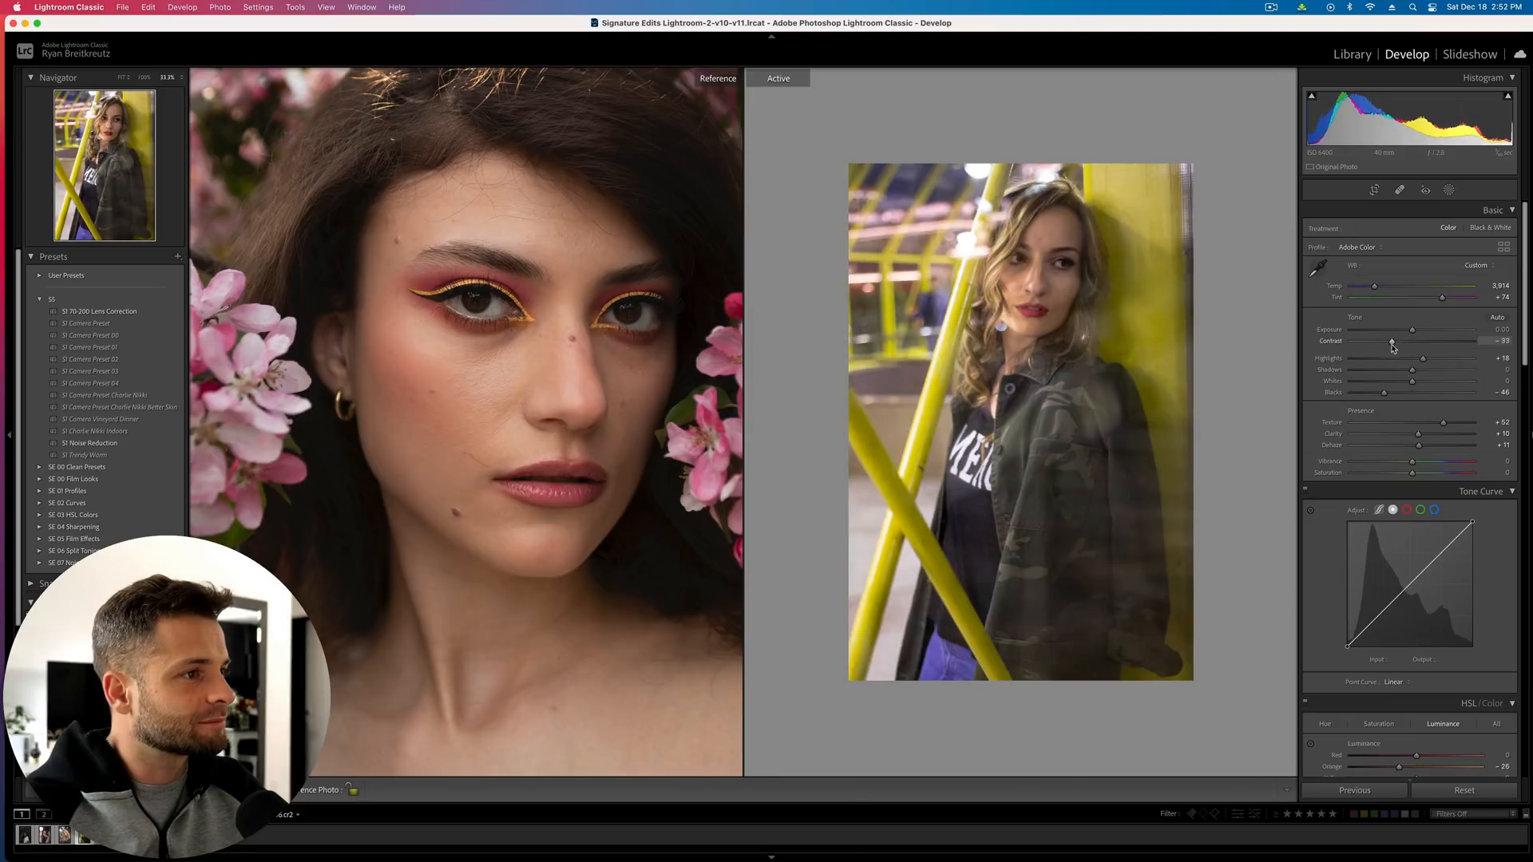
{"action": "left_click_drag", "start_coordinate": [1419, 447], "coordinate": [1429, 448]}
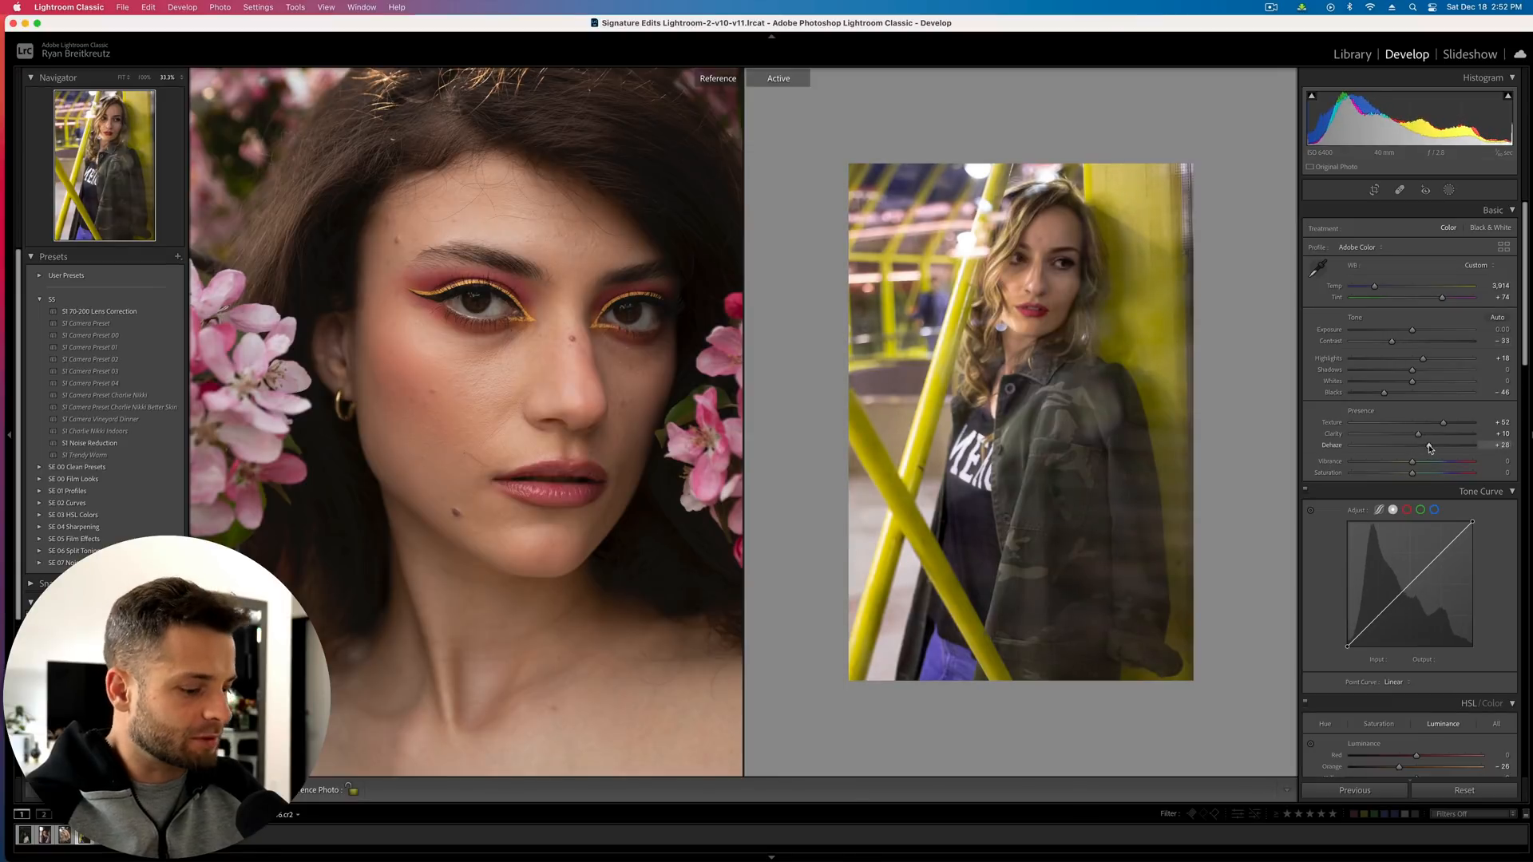
Compare the full yellow-wall portrait before and after all its adjustments beside the reference face
{"action": "key", "text": "backslash"}
{"action": "key", "text": "backslash"}
{"action": "key", "text": "backslash"}
{"action": "key", "text": "backslash"}
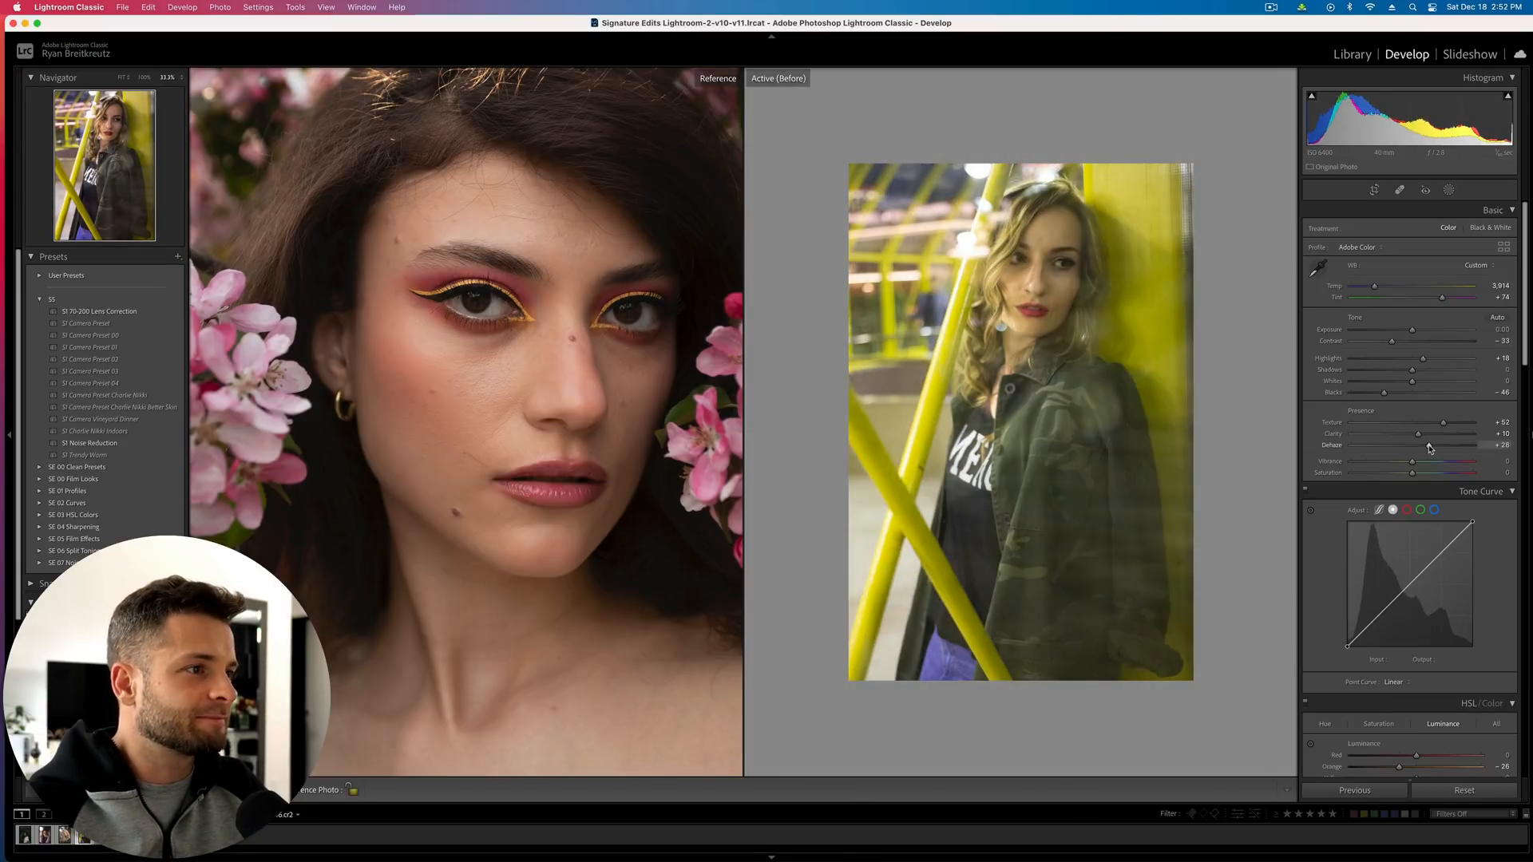
{"action": "key", "text": "backslash"}
{"action": "key", "text": "backslash"}
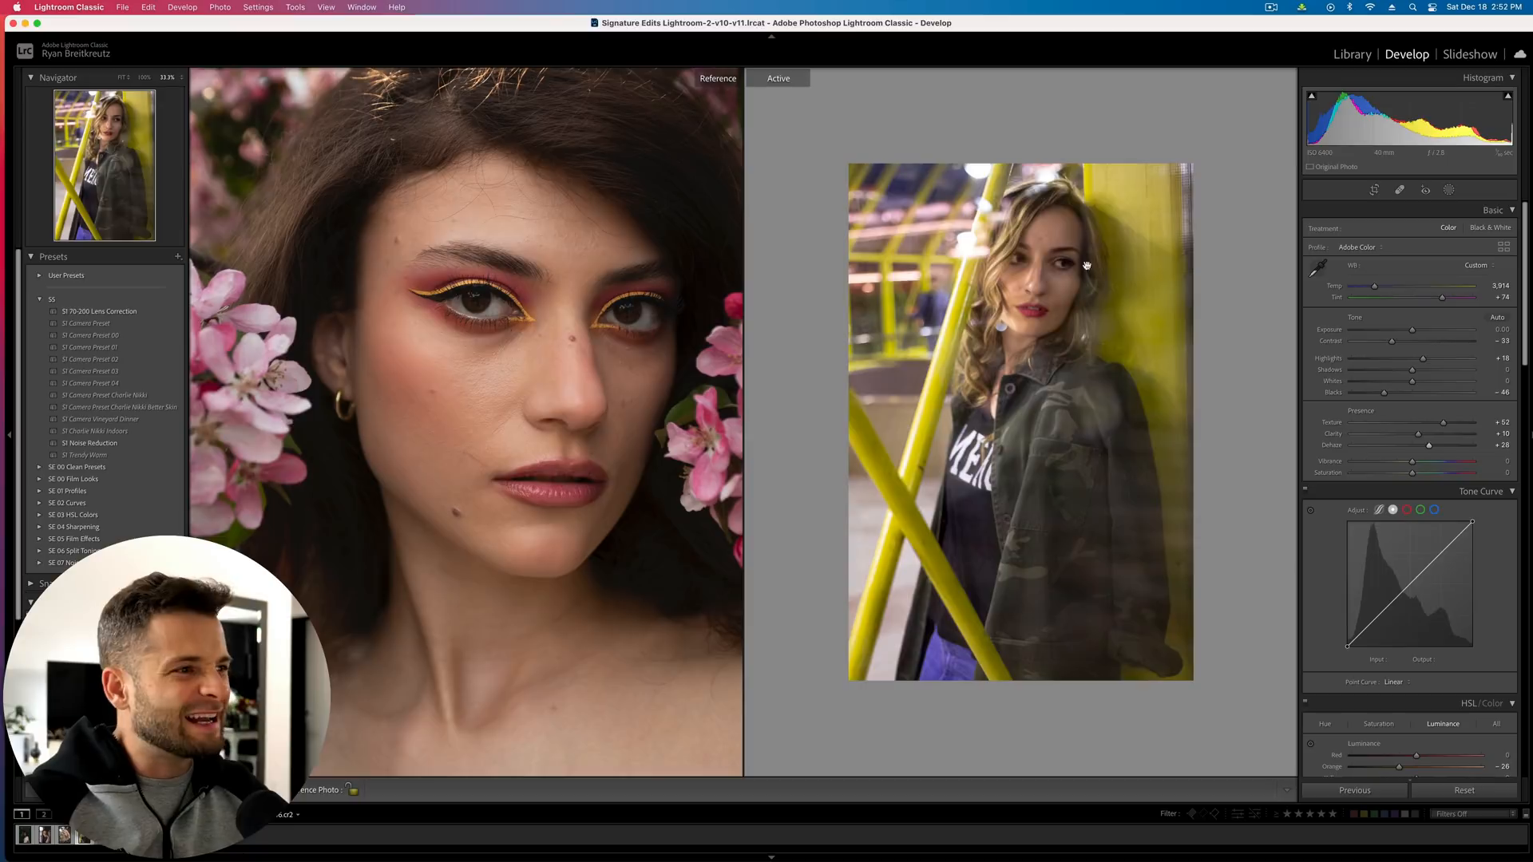
{"action": "scroll", "coordinate": [1324, 492], "scroll_direction": "down", "scroll_amount": 5}
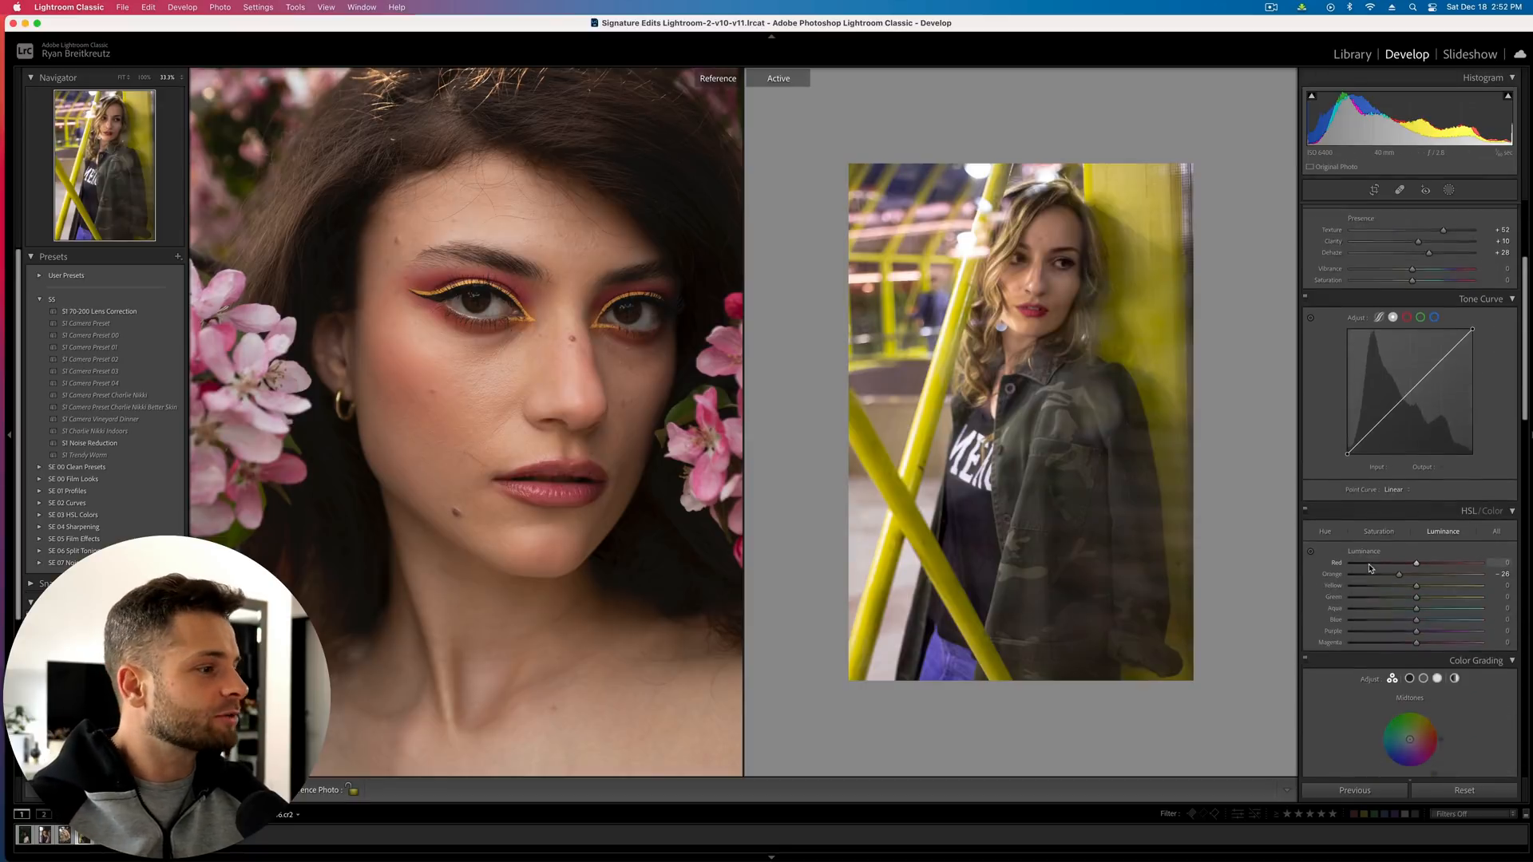
Shift the yellow-wall portrait's yellow hue to about -30 and cut its green saturation to -100
{"action": "left_click", "coordinate": [1325, 490]}
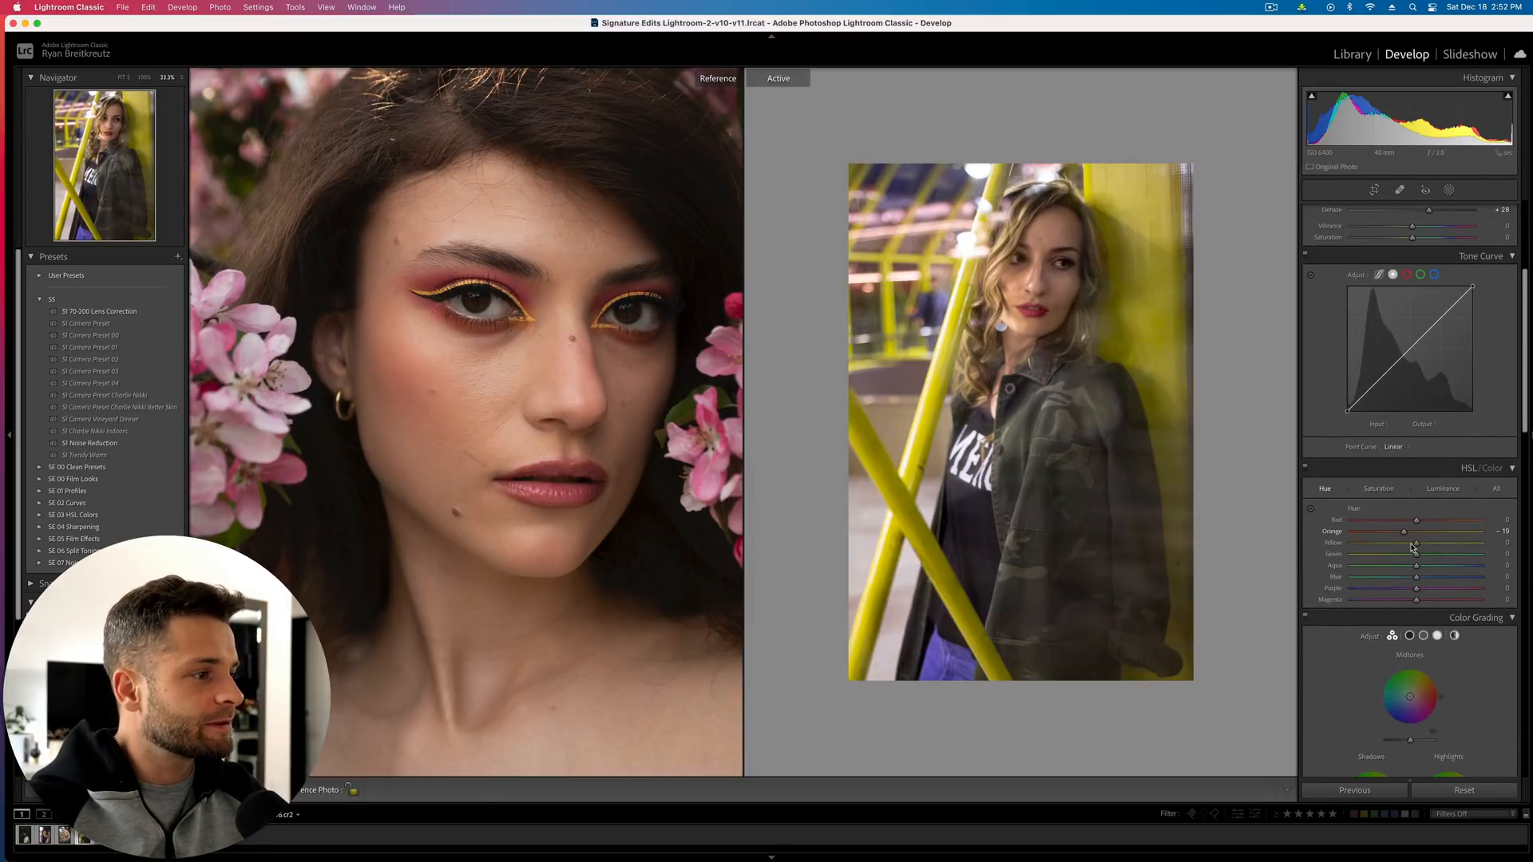
{"action": "mouse_move", "coordinate": [1398, 548]}
{"action": "left_mouse_down"}
{"action": "mouse_move", "coordinate": [1327, 548]}
{"action": "mouse_move", "coordinate": [1397, 549]}
{"action": "left_mouse_up"}
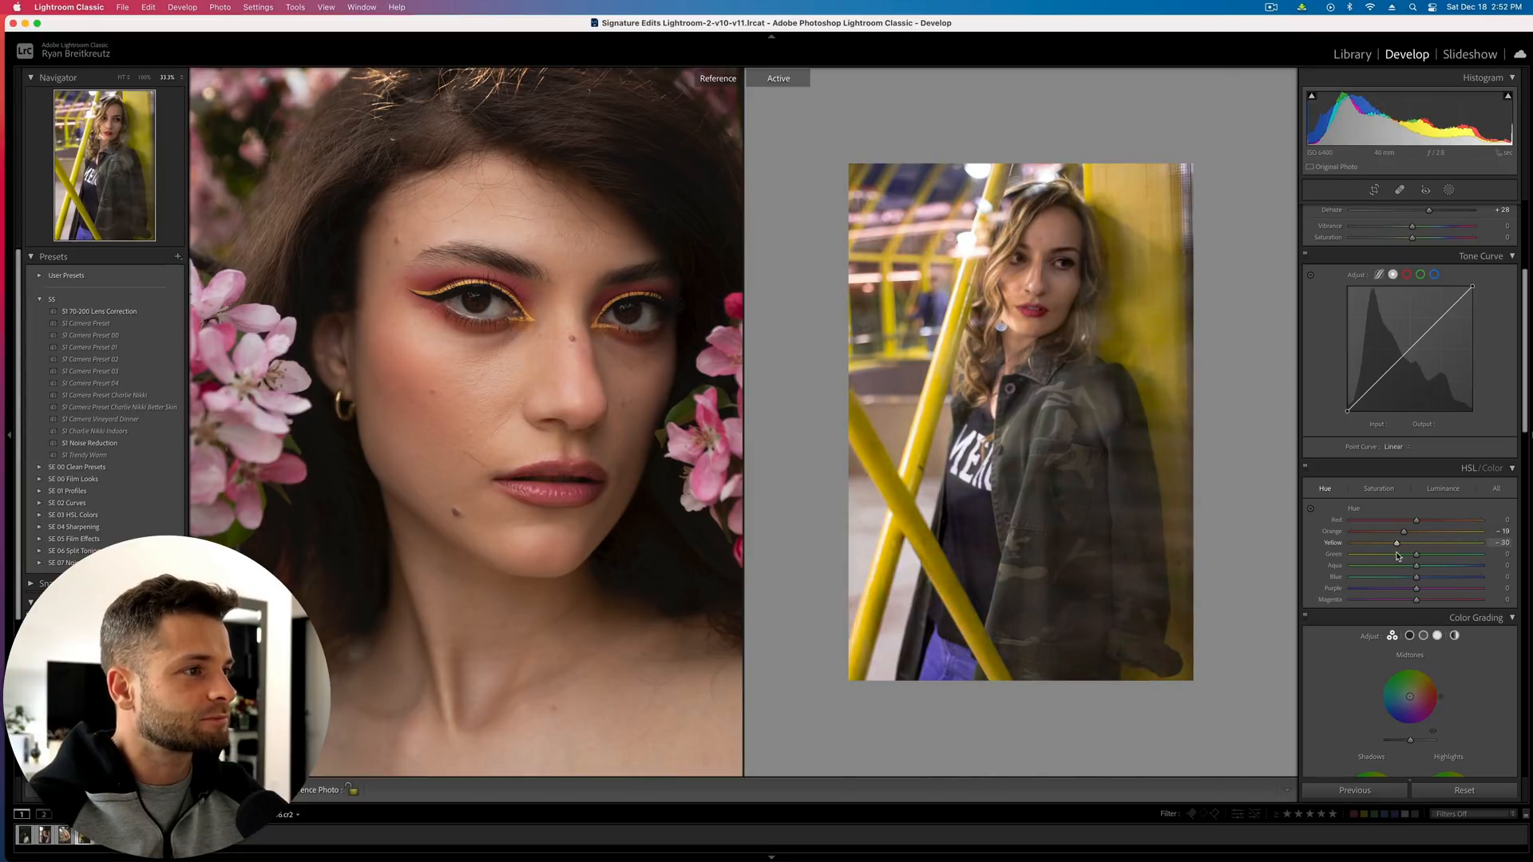
{"action": "left_click_drag", "start_coordinate": [1387, 557], "coordinate": [1224, 573]}
{"action": "left_click", "coordinate": [1379, 489]}
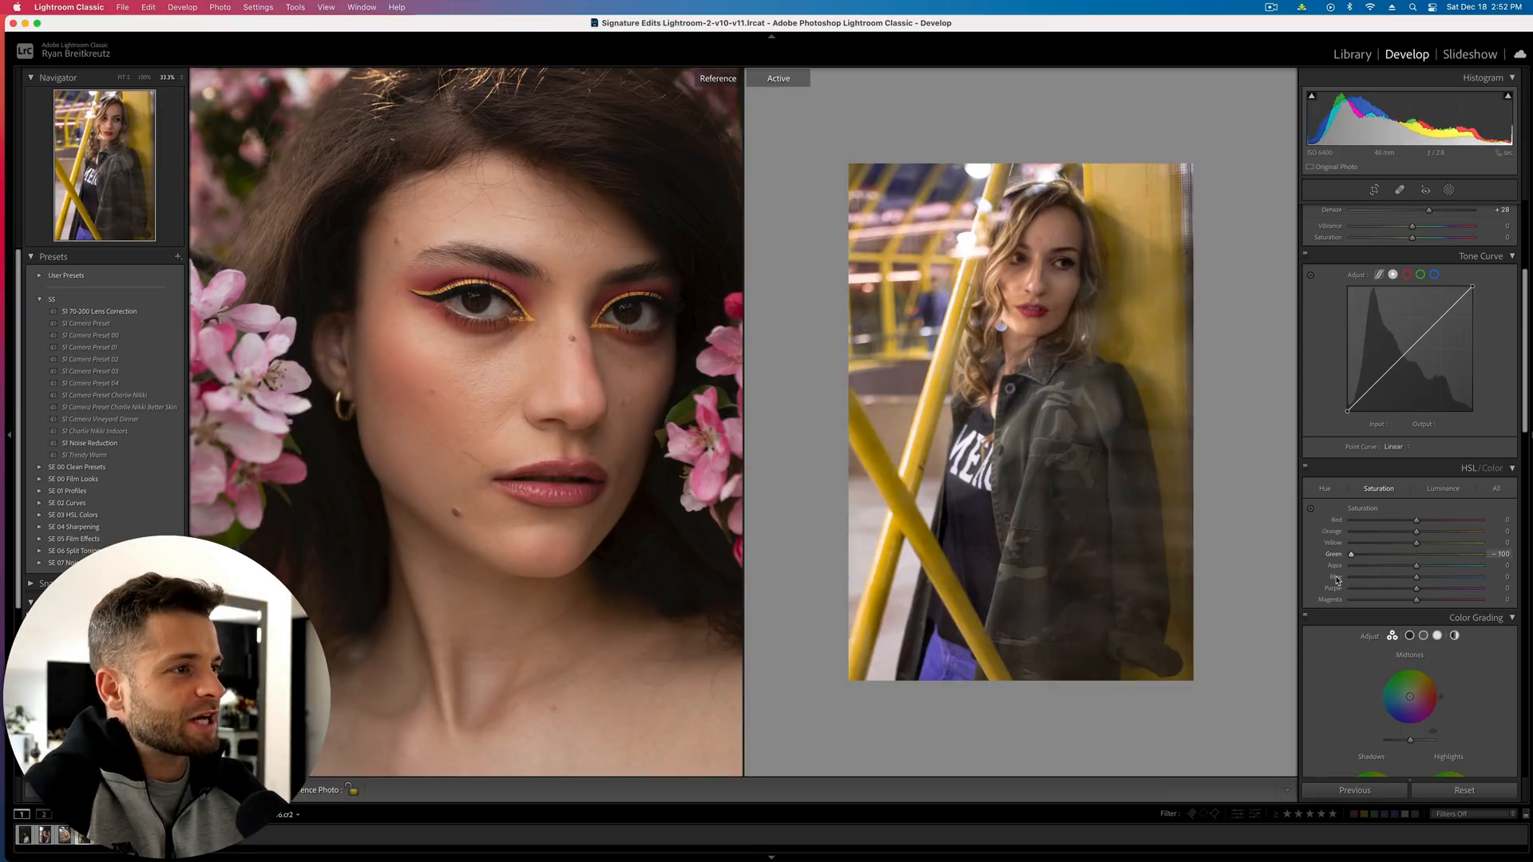
Set the yellow-wall portrait's blue luminance to +24, blue saturation to +42 and aqua saturation to +30
{"action": "left_click", "coordinate": [1443, 488]}
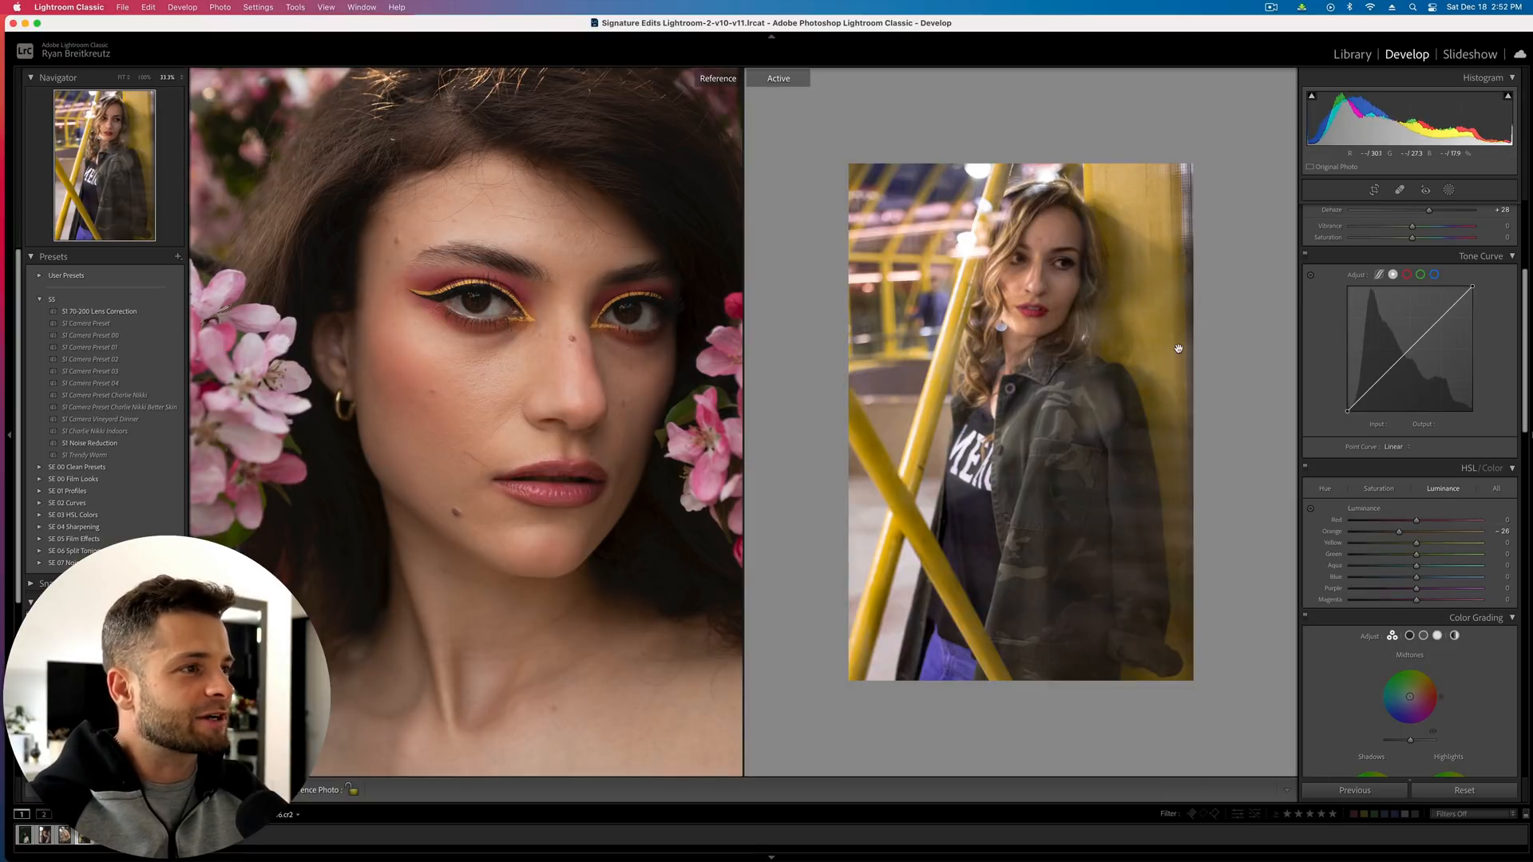
{"action": "left_click", "coordinate": [1438, 579]}
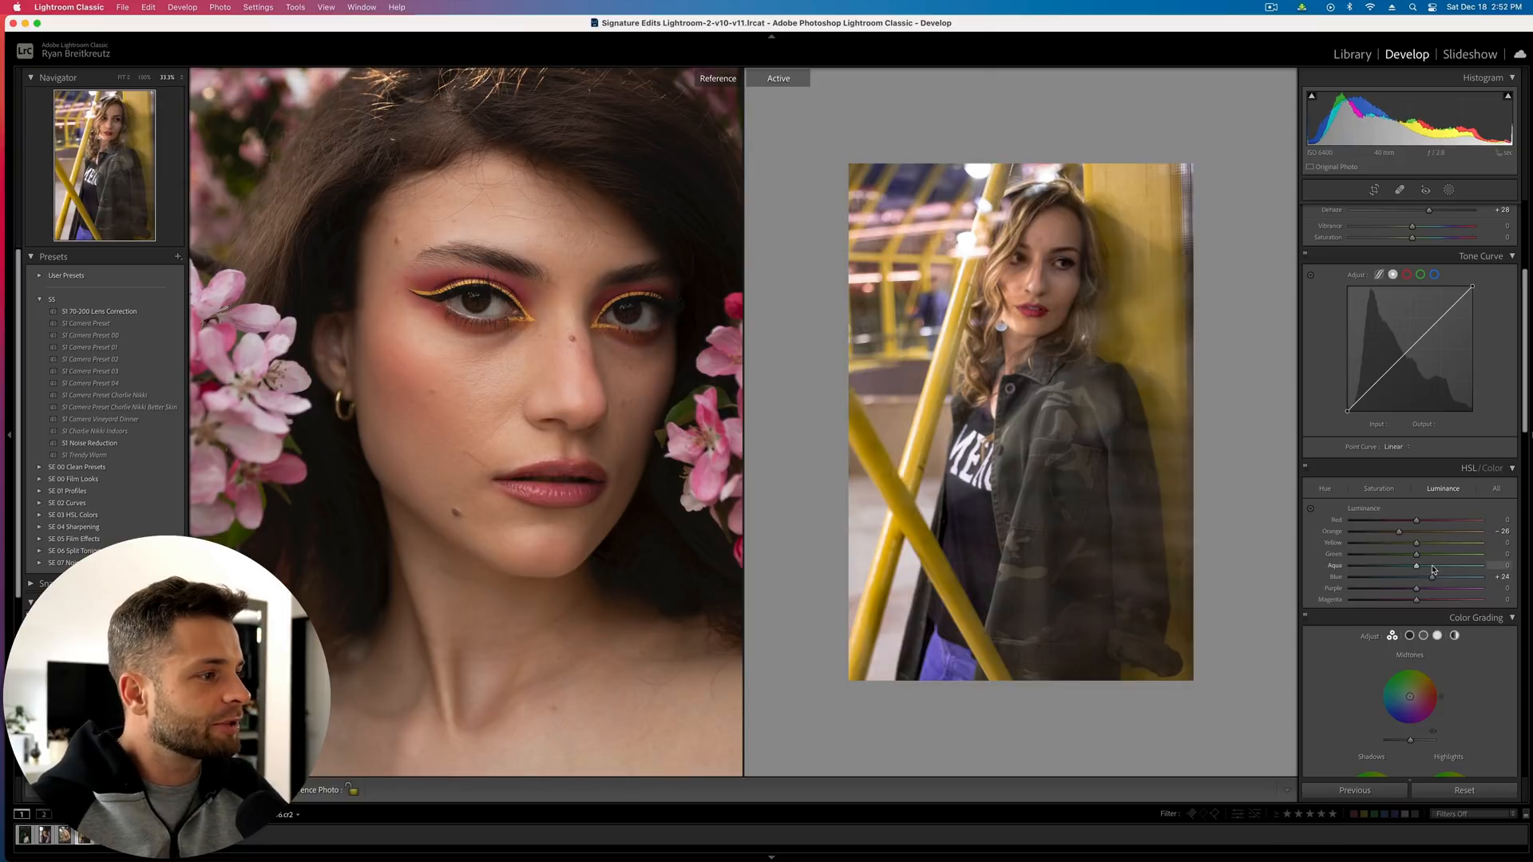
{"action": "left_click", "coordinate": [1379, 488]}
{"action": "left_click", "coordinate": [1443, 578]}
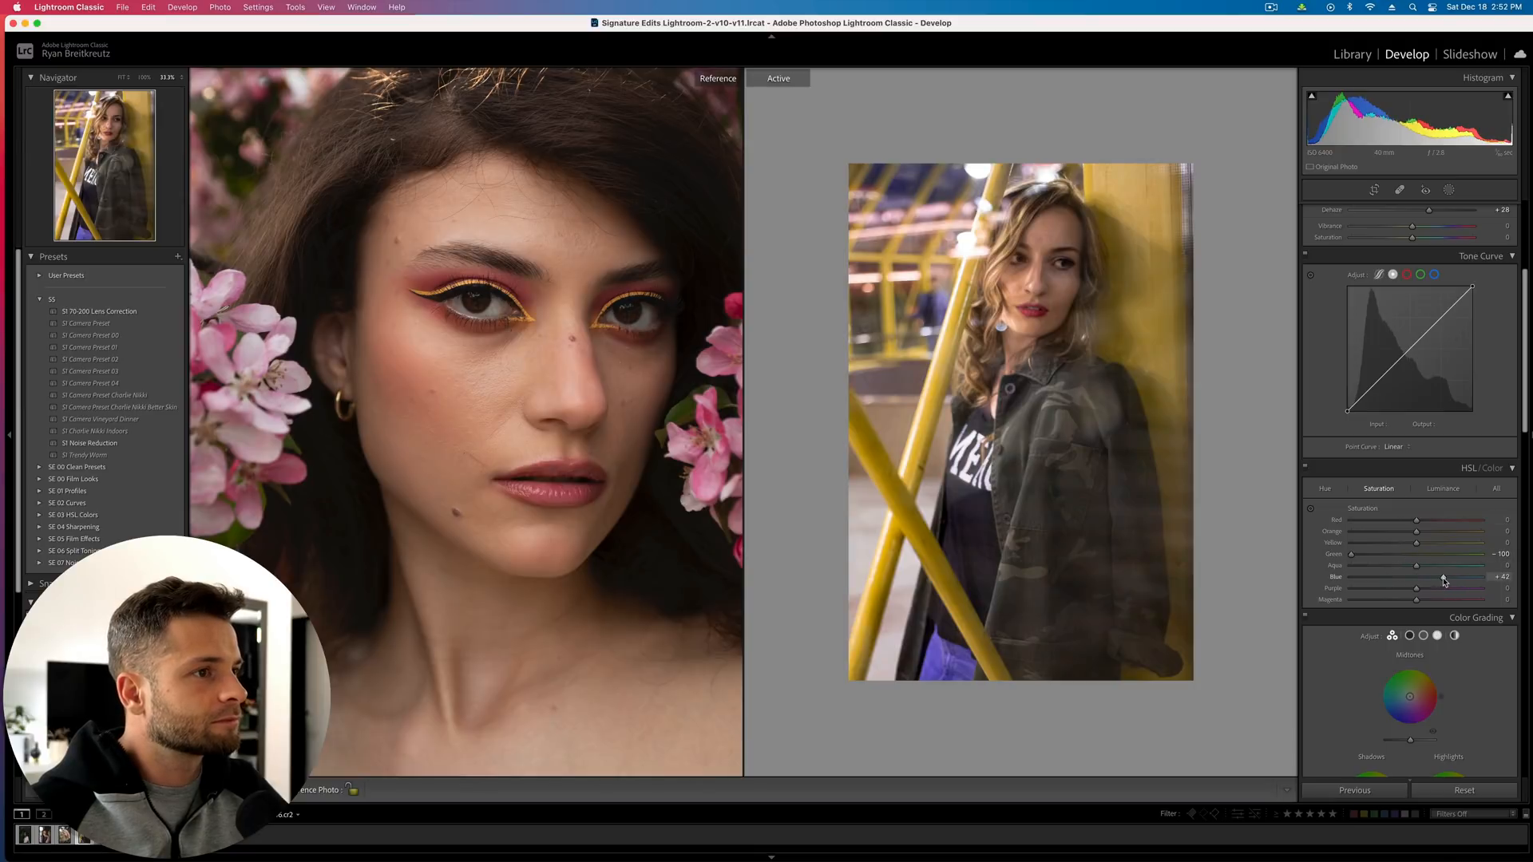
{"action": "left_click", "coordinate": [1437, 566]}
Compare the yellow-wall portrait before and after its colour changes, and raise its Exposure to about +0.20
{"action": "key", "text": "backslash"}
{"action": "key", "text": "backslash"}
{"action": "key", "text": "backslash"}
{"action": "key", "text": "backslash"}
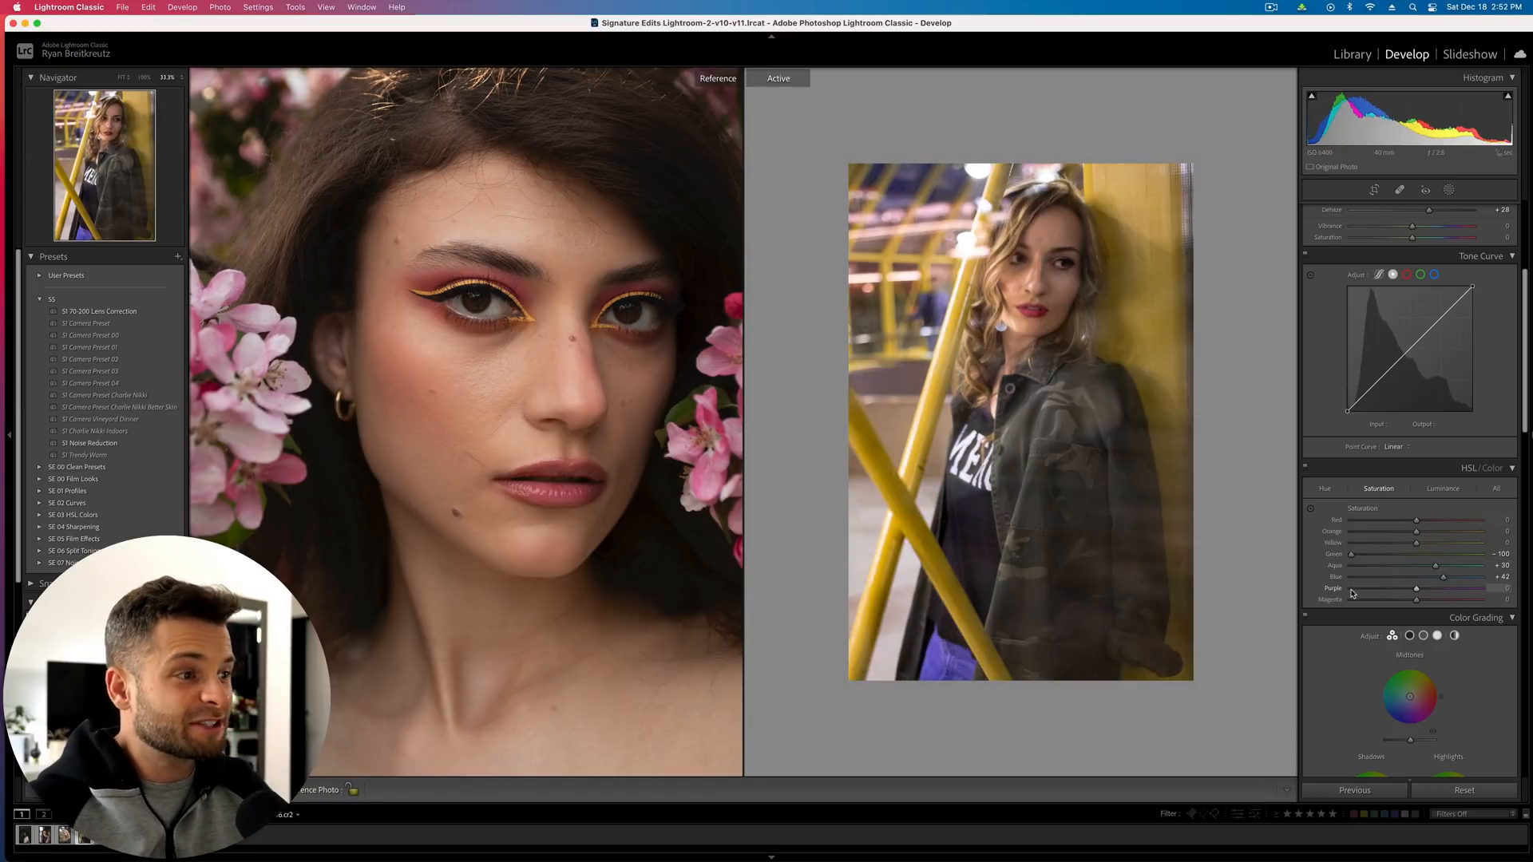
{"action": "scroll", "coordinate": [1323, 517], "scroll_direction": "up", "scroll_amount": 5}
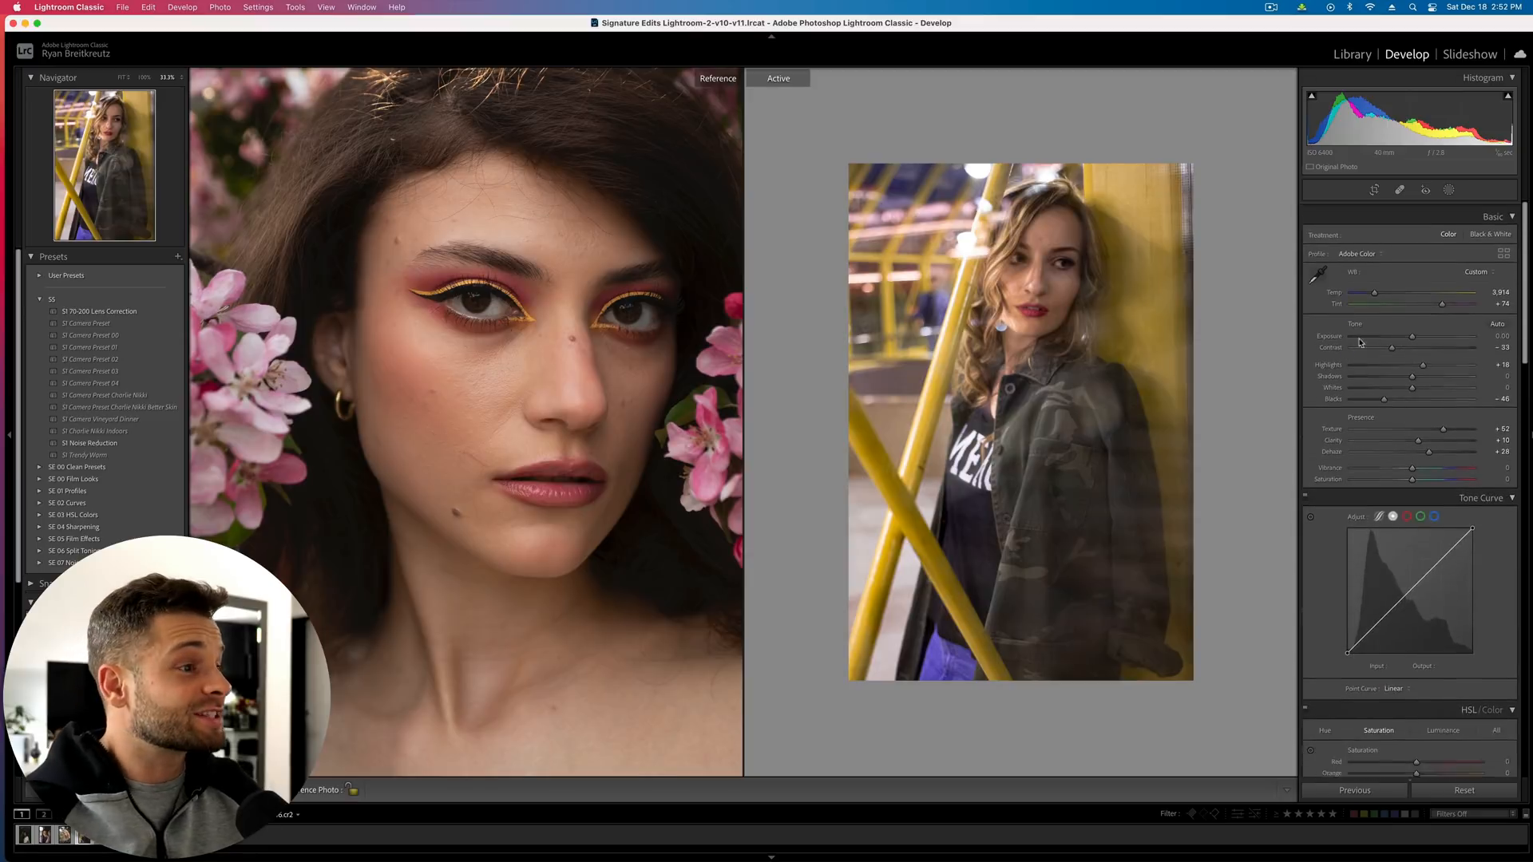
{"action": "left_click_drag", "start_coordinate": [1410, 332], "coordinate": [1416, 332]}
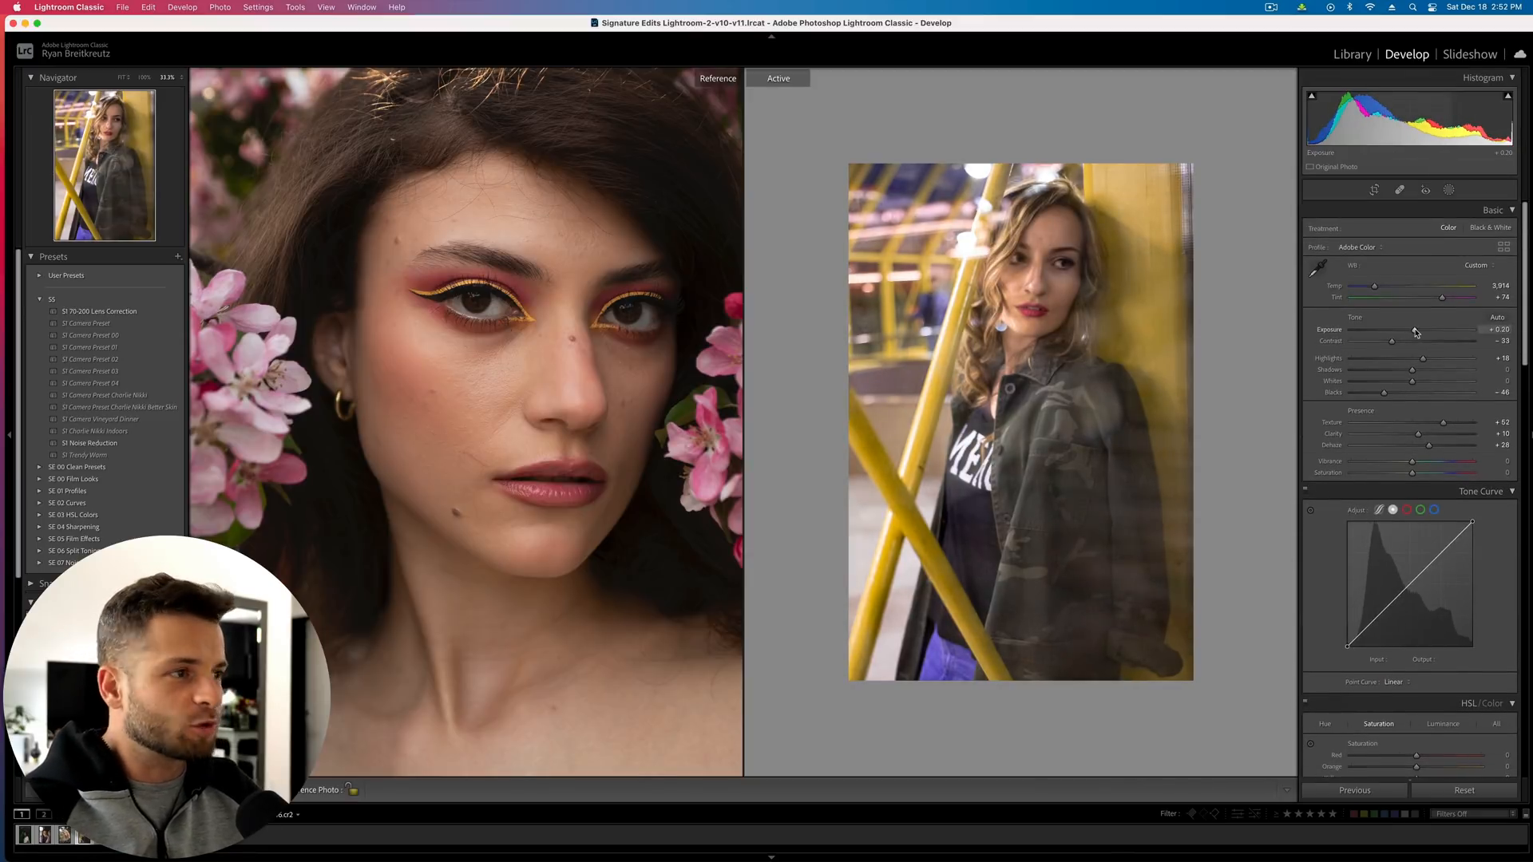
Bring up the apple portrait close up on the face and set Texture to +33, Clarity to +29 and Dehaze to +17
{"action": "key", "text": "Right"}
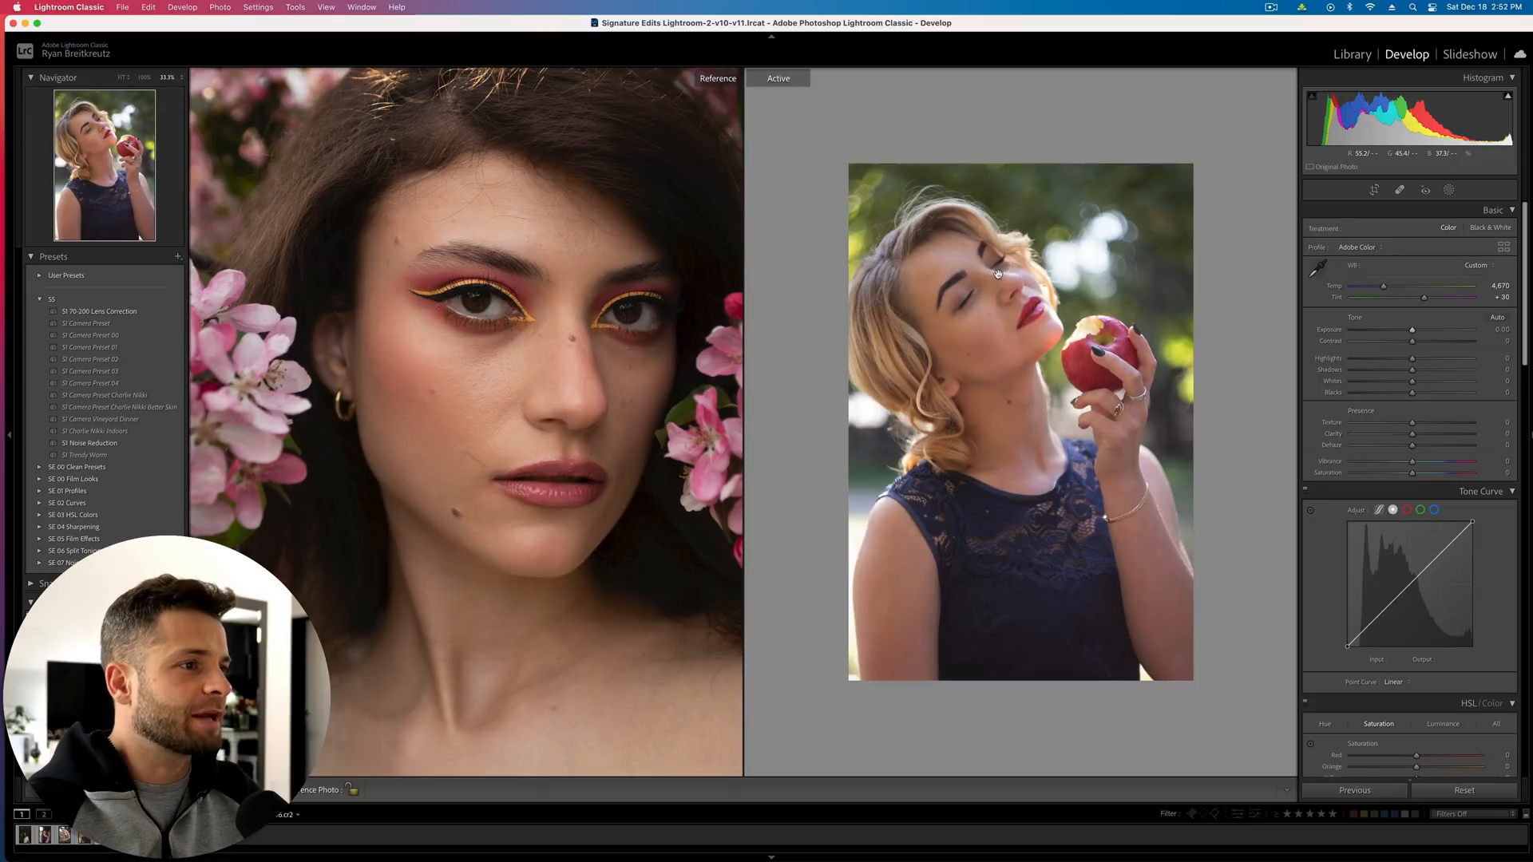
{"action": "left_click", "coordinate": [998, 274]}
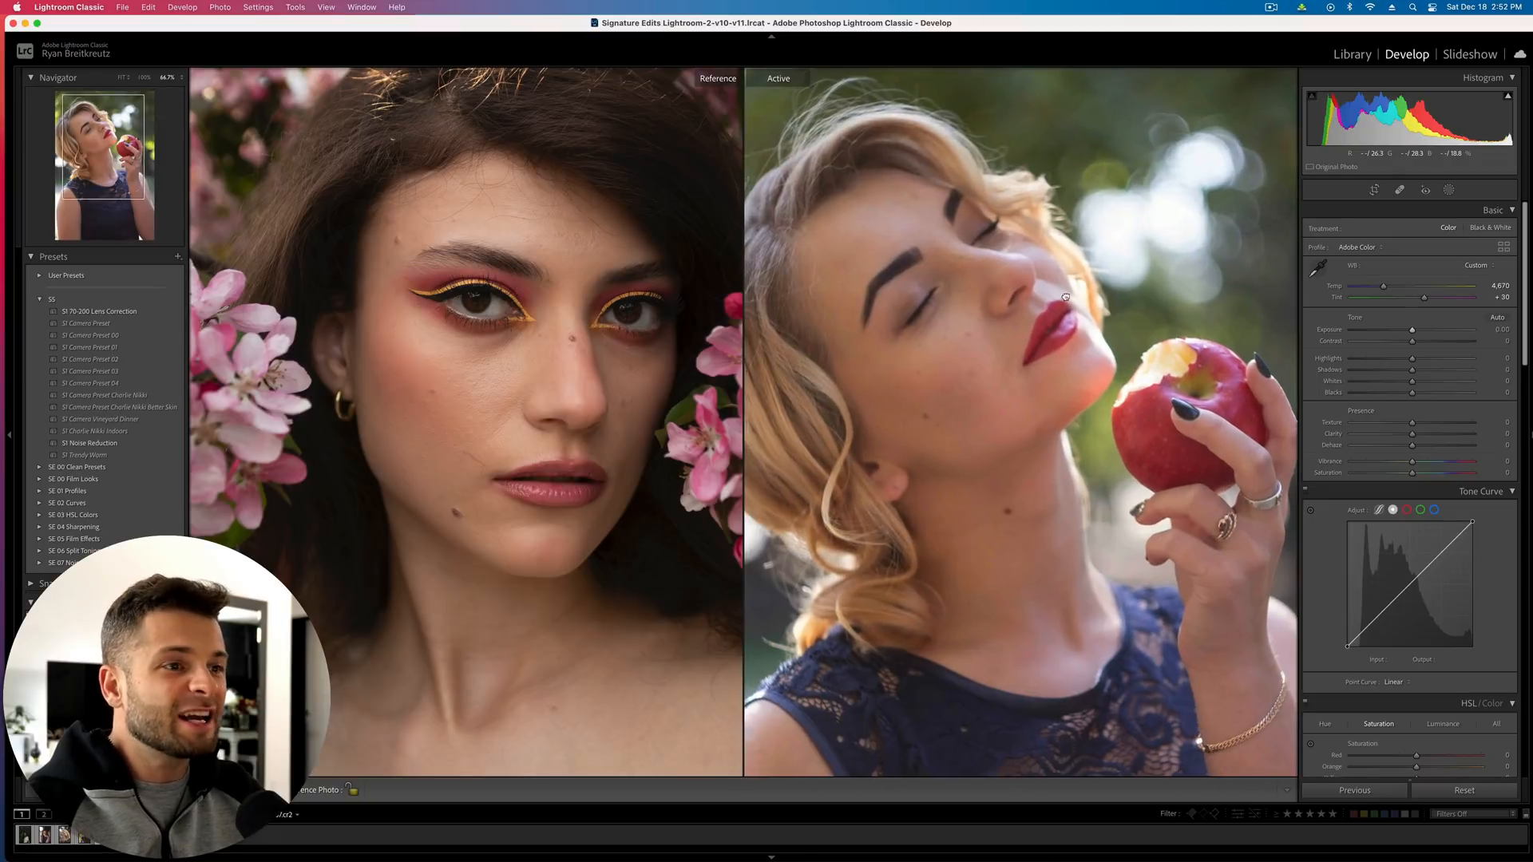
{"action": "left_click_drag", "start_coordinate": [1055, 294], "coordinate": [1106, 305]}
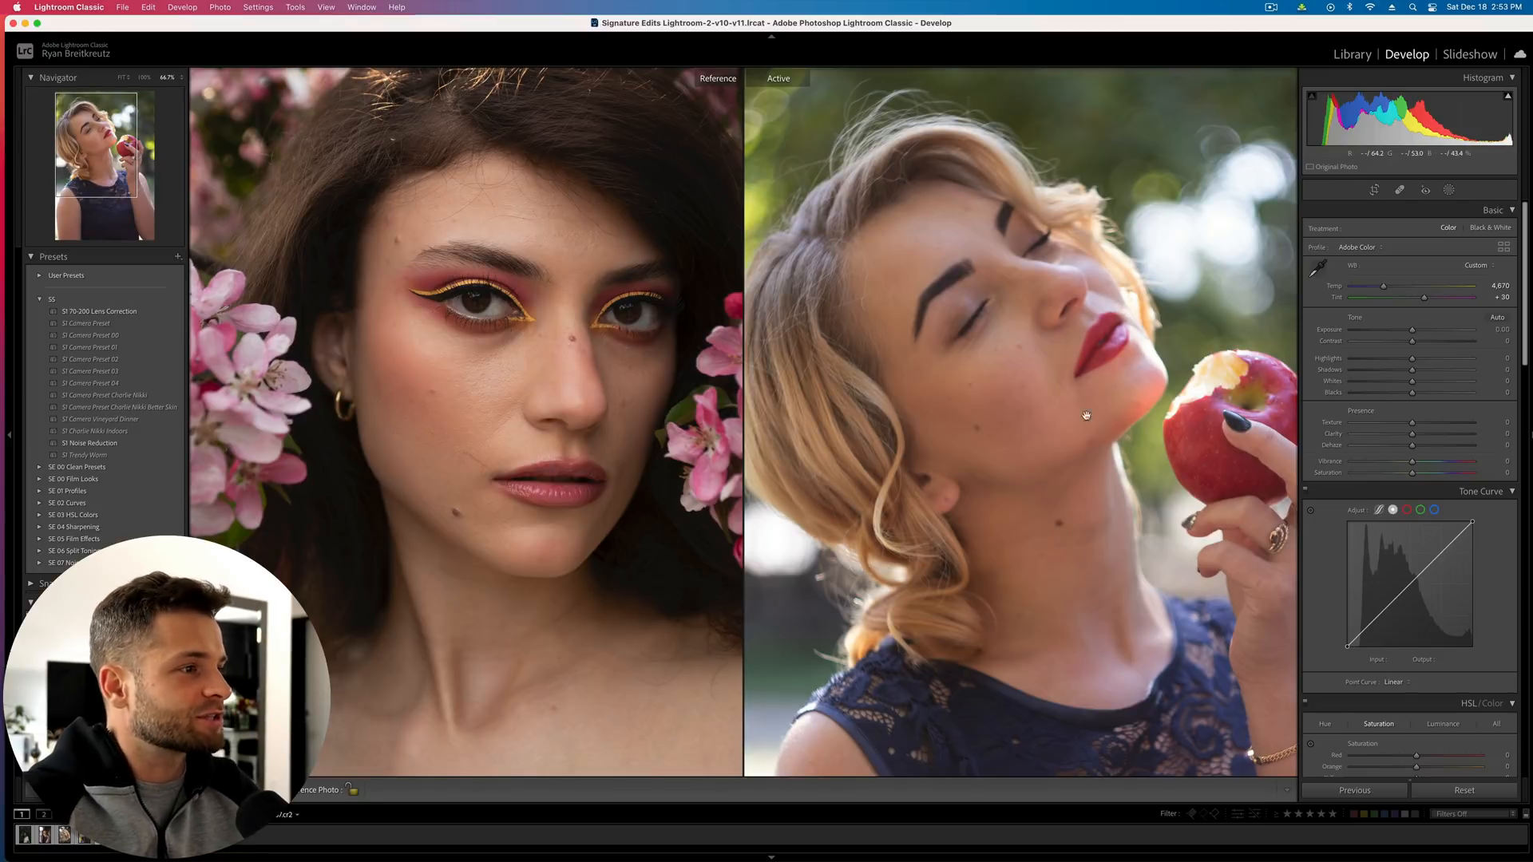
{"action": "left_click_drag", "start_coordinate": [1426, 422], "coordinate": [1441, 424]}
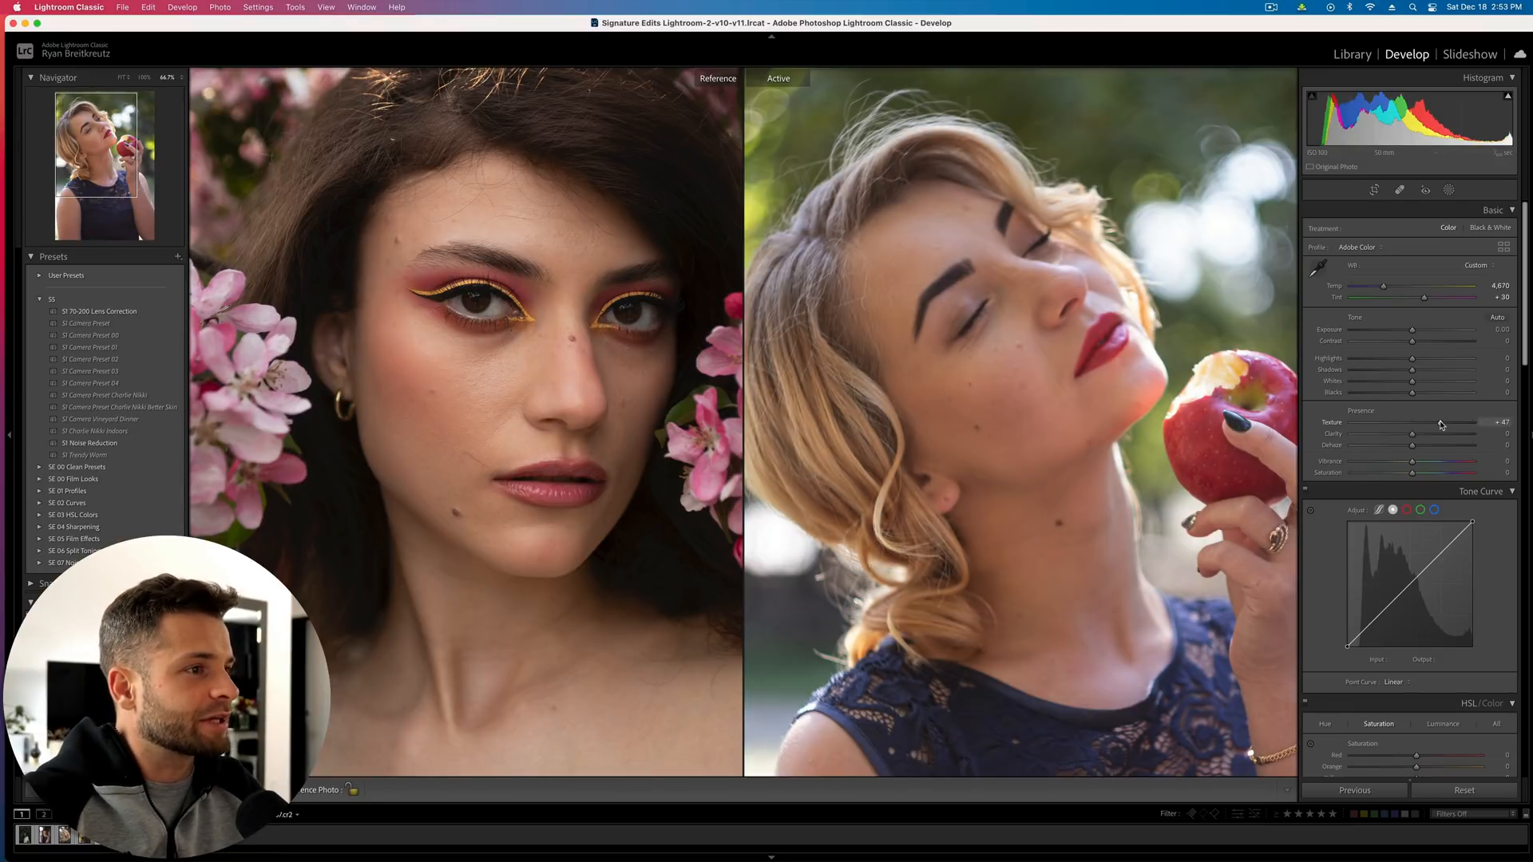
{"action": "left_click", "coordinate": [1431, 423]}
{"action": "left_click", "coordinate": [1430, 435]}
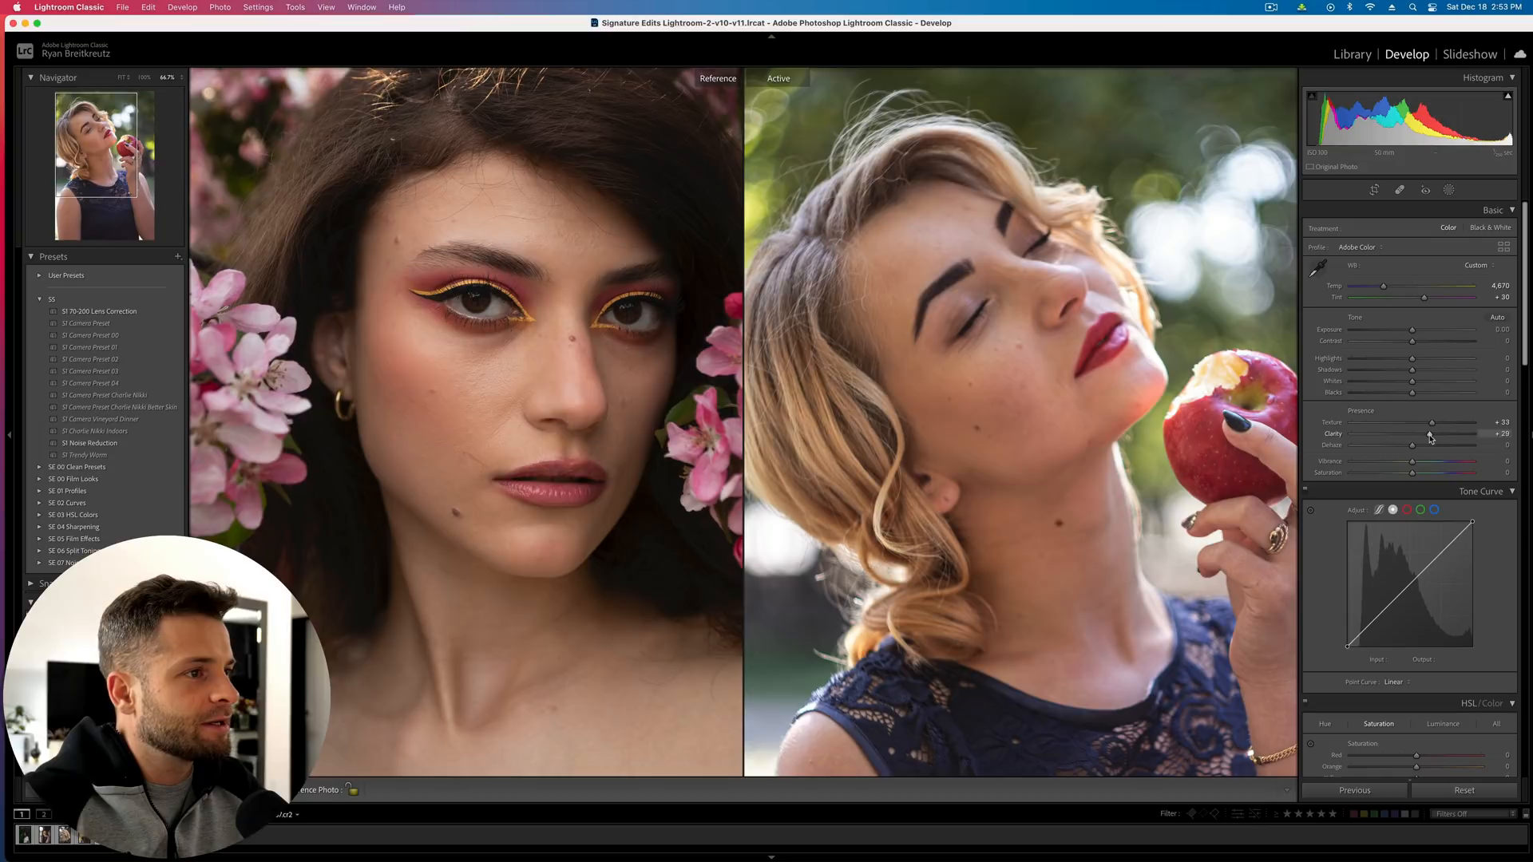
{"action": "left_click", "coordinate": [1423, 445]}
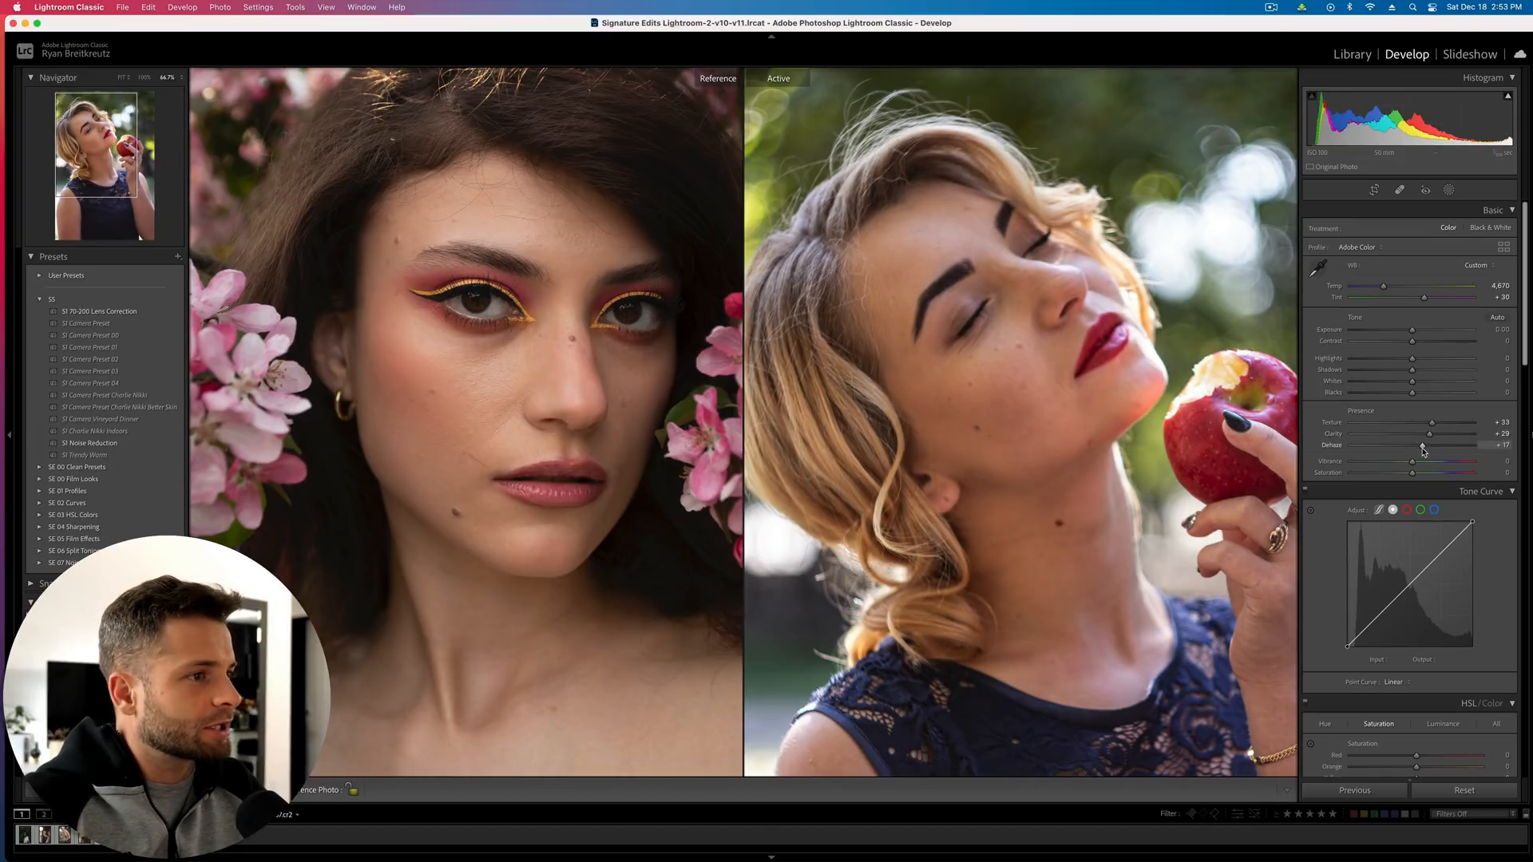
Create a brush mask on the apple portrait and paint it over the eyebrows, eyes and hair
{"action": "left_click", "coordinate": [1449, 190]}
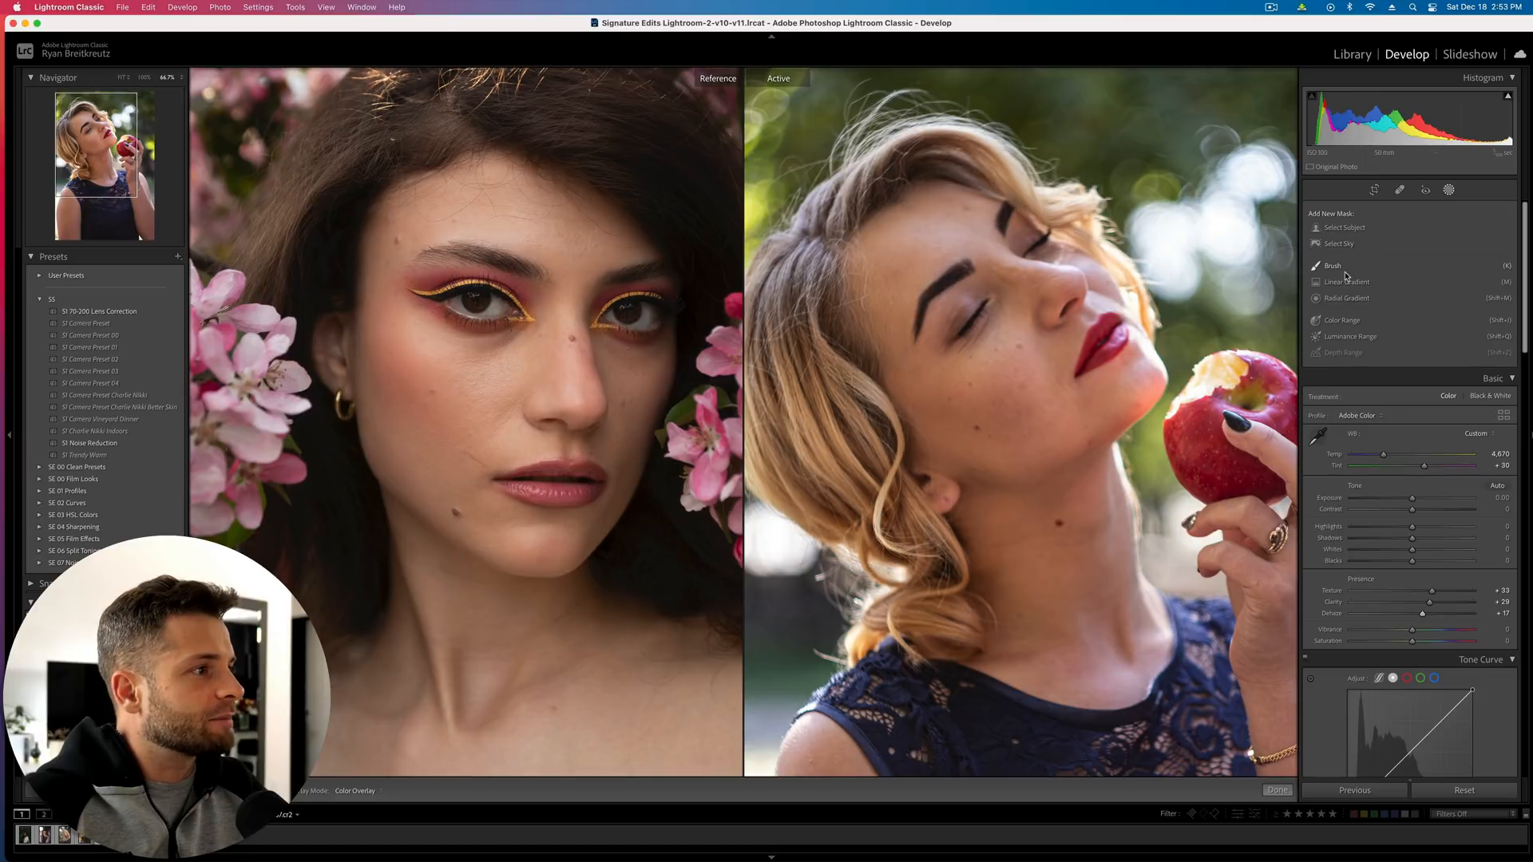
{"action": "left_click", "coordinate": [1333, 267]}
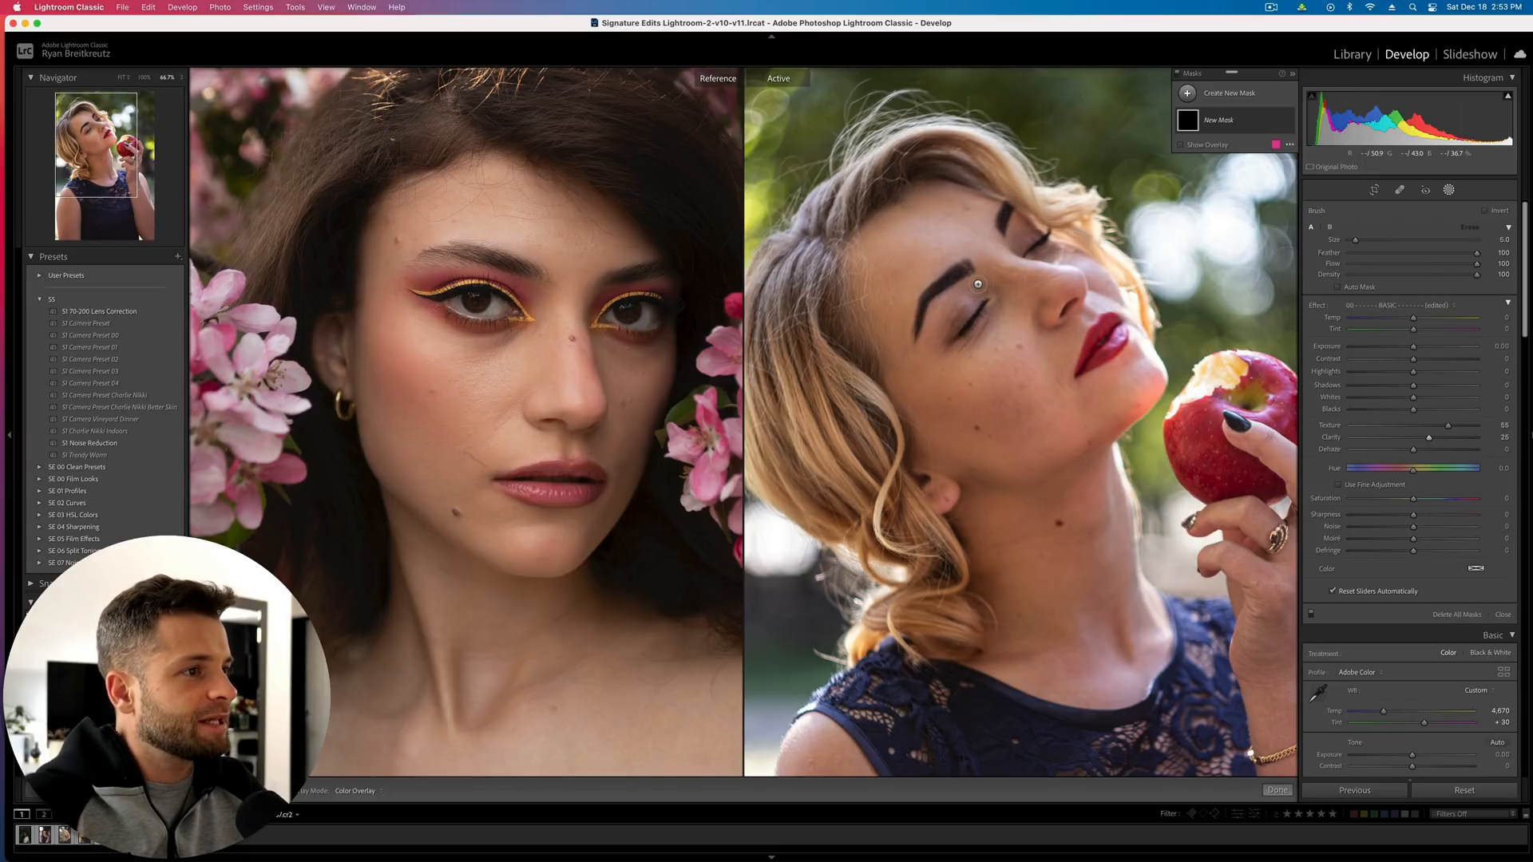
{"action": "mouse_move", "coordinate": [966, 267]}
{"action": "left_mouse_down"}
{"action": "mouse_move", "coordinate": [927, 293]}
{"action": "mouse_move", "coordinate": [918, 332]}
{"action": "mouse_move", "coordinate": [954, 334]}
{"action": "mouse_move", "coordinate": [984, 304]}
{"action": "left_mouse_up"}
{"action": "mouse_move", "coordinate": [1043, 238]}
{"action": "left_mouse_down"}
{"action": "mouse_move", "coordinate": [1030, 249]}
{"action": "mouse_move", "coordinate": [1004, 219]}
{"action": "left_mouse_up"}
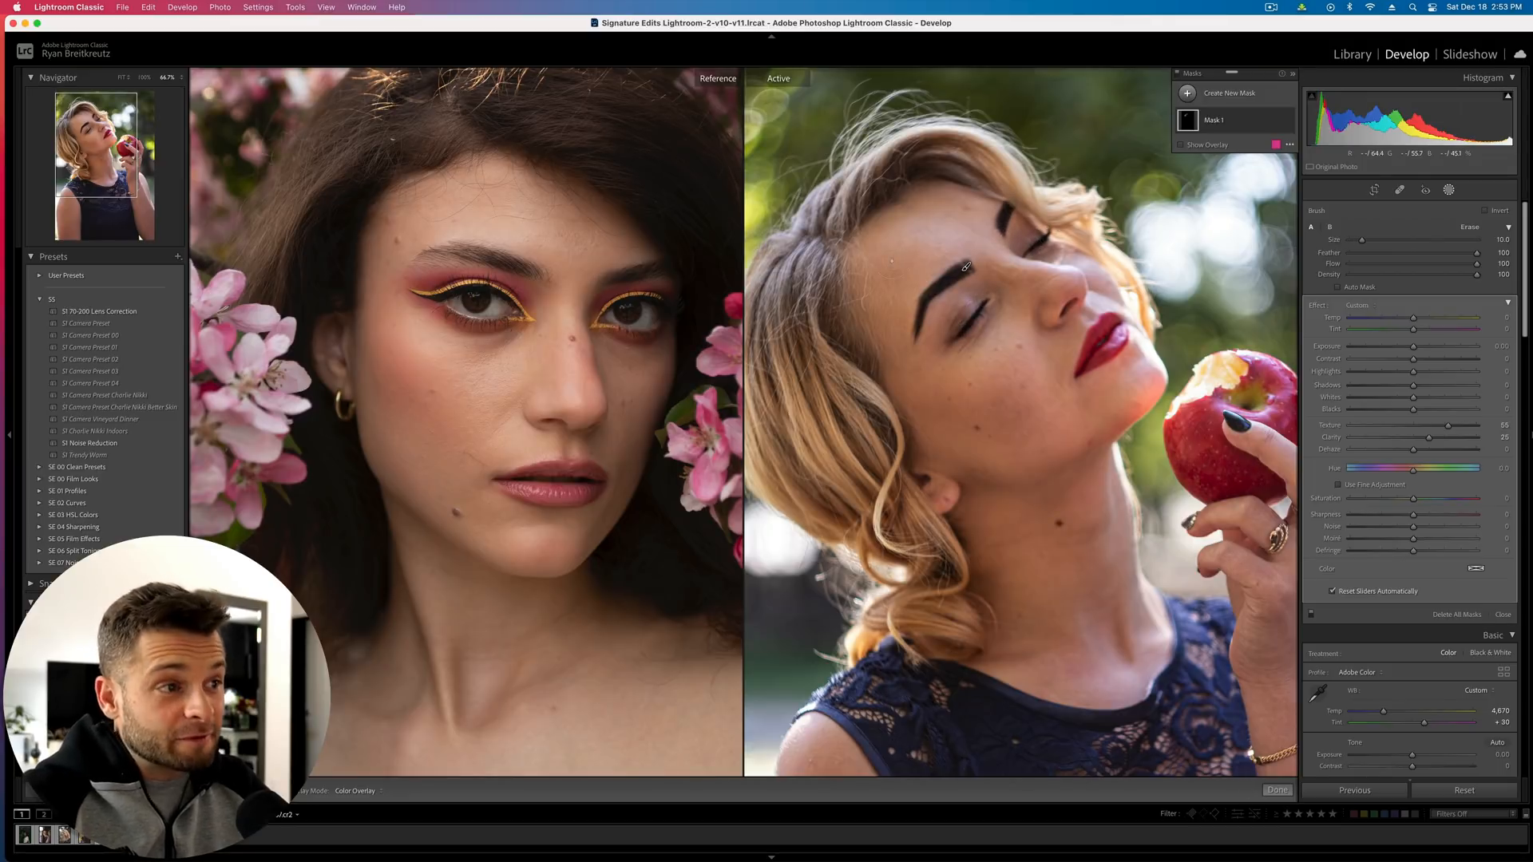
{"action": "mouse_move", "coordinate": [890, 427]}
{"action": "left_mouse_down"}
{"action": "mouse_move", "coordinate": [854, 364]}
{"action": "mouse_move", "coordinate": [873, 181]}
{"action": "mouse_move", "coordinate": [978, 162]}
{"action": "left_mouse_up"}
{"action": "mouse_move", "coordinate": [1104, 238]}
{"action": "left_mouse_down"}
{"action": "mouse_move", "coordinate": [1149, 297]}
{"action": "mouse_move", "coordinate": [1089, 361]}
{"action": "left_mouse_up"}
{"action": "left_click_drag", "start_coordinate": [966, 268], "coordinate": [920, 326]}
Set the brow and hair mask's Texture to 61, Sharpness to about 55, Contrast to 19 and Highlights to 37
{"action": "left_click_drag", "start_coordinate": [1446, 427], "coordinate": [1456, 427]}
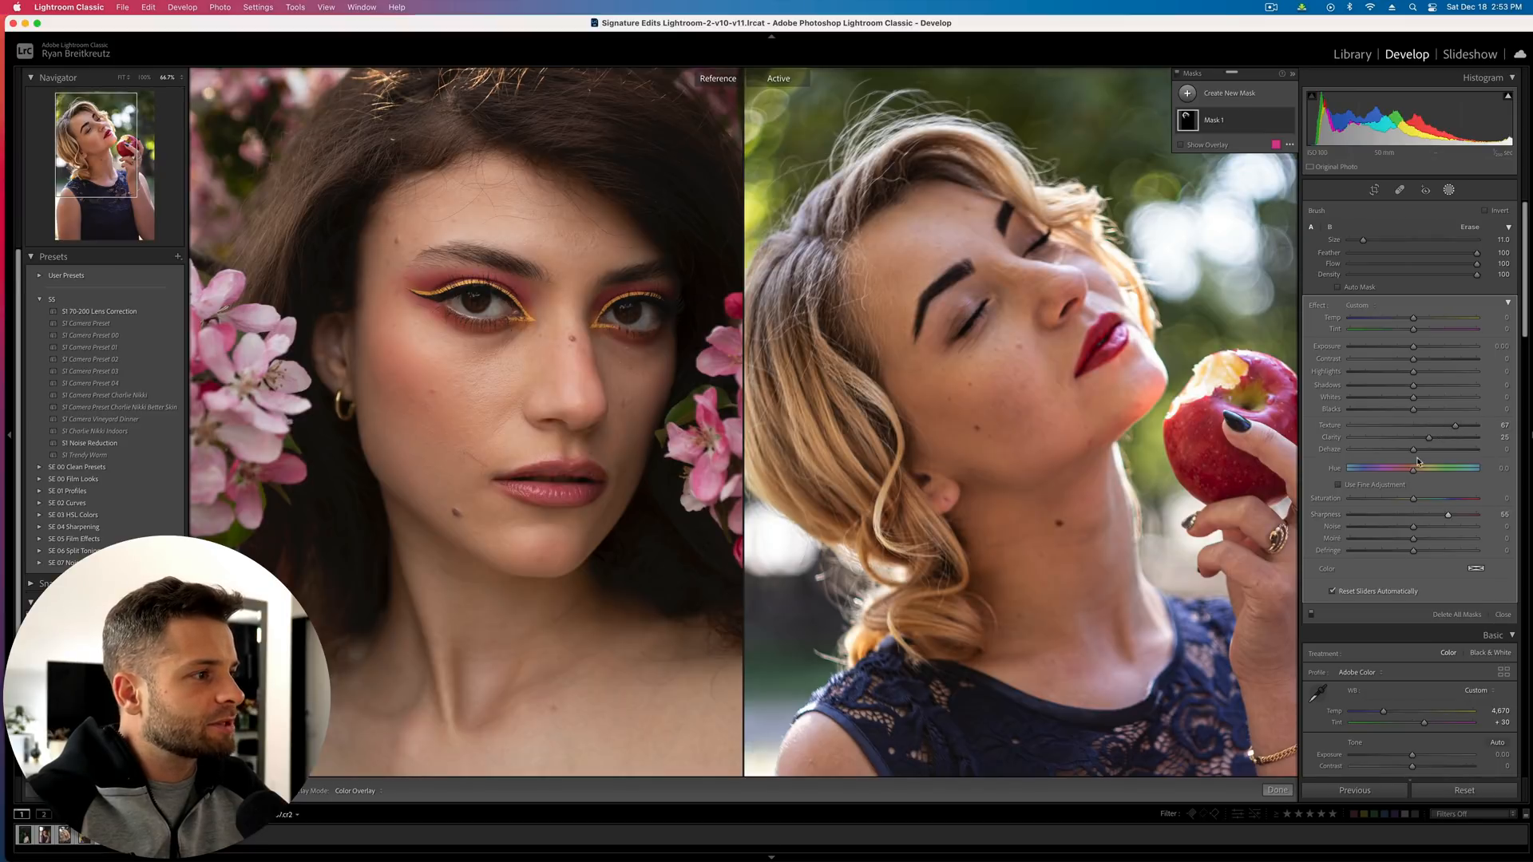
{"action": "left_click_drag", "start_coordinate": [1456, 425], "coordinate": [1452, 426]}
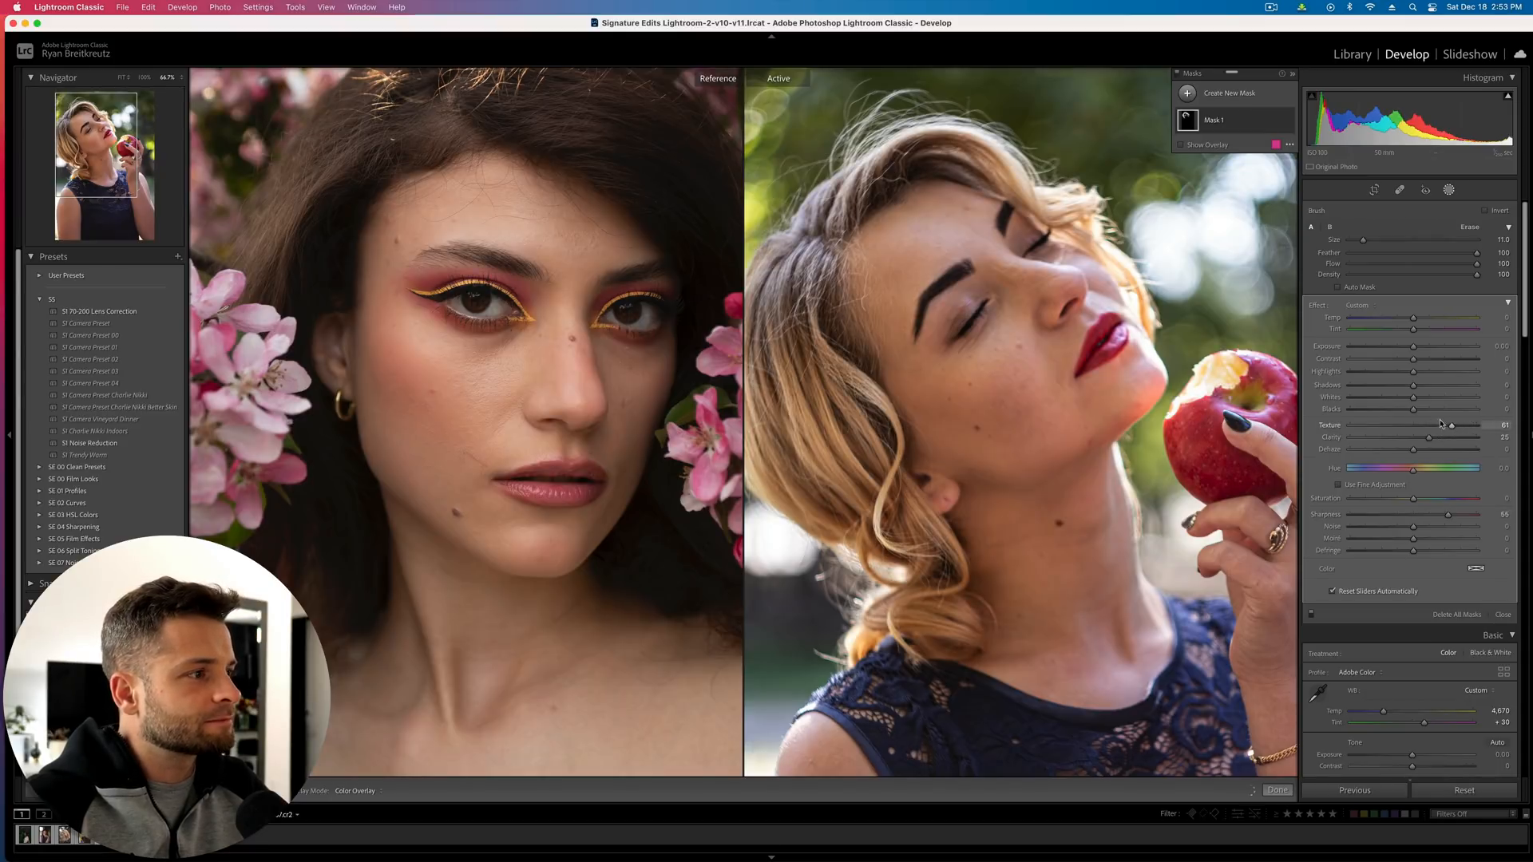
{"action": "left_click_drag", "start_coordinate": [1434, 364], "coordinate": [1440, 376]}
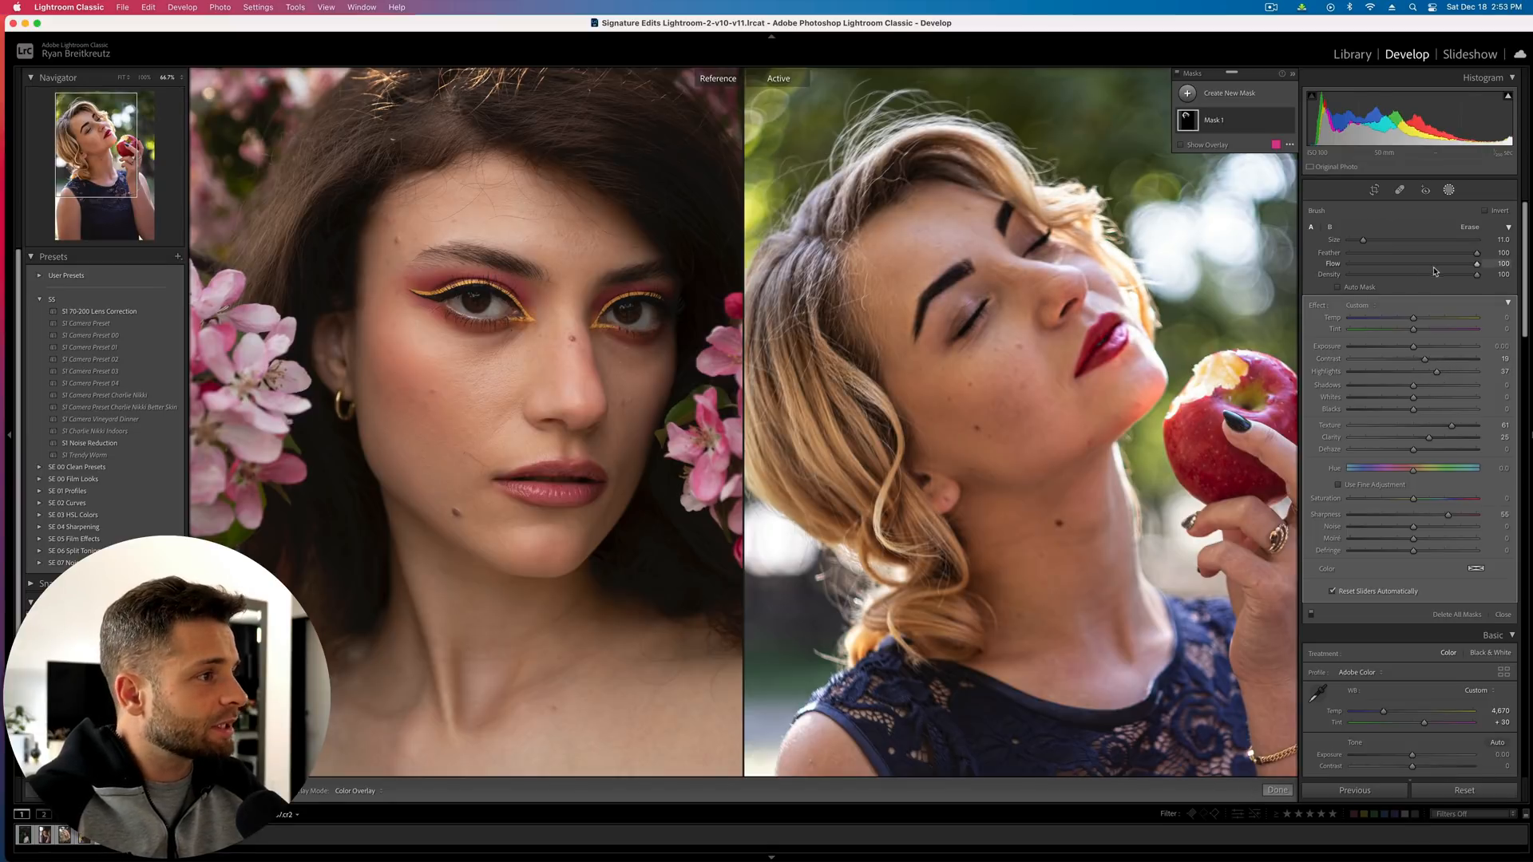
Paint a second brush mask over the lips with Texture 30 and Sharpness about 49, and leave masking
{"action": "left_click", "coordinate": [1224, 94]}
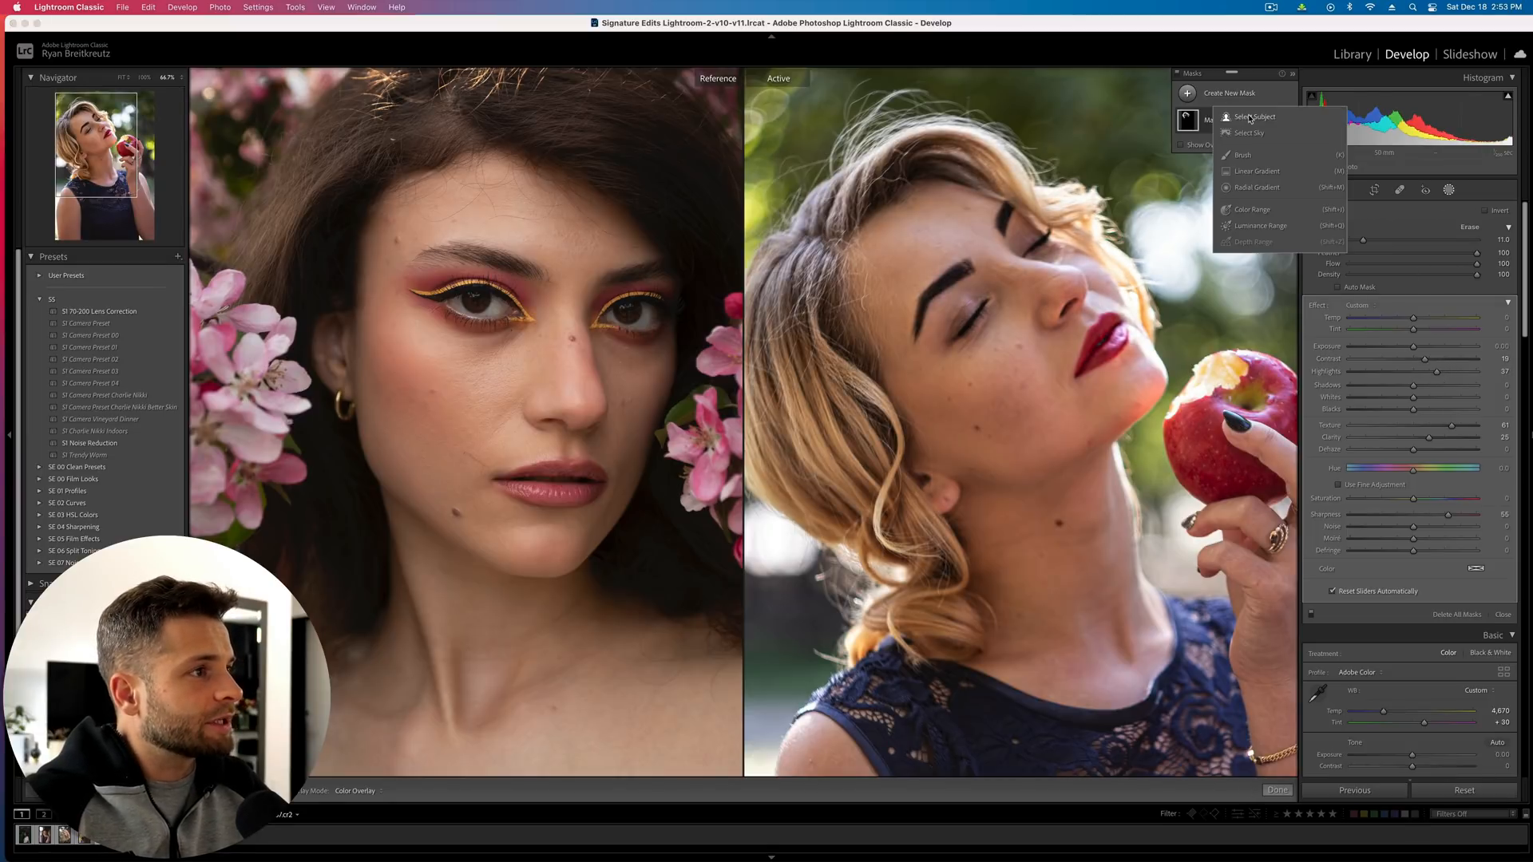
{"action": "left_click", "coordinate": [1244, 148]}
{"action": "left_click_drag", "start_coordinate": [1116, 323], "coordinate": [1079, 363]}
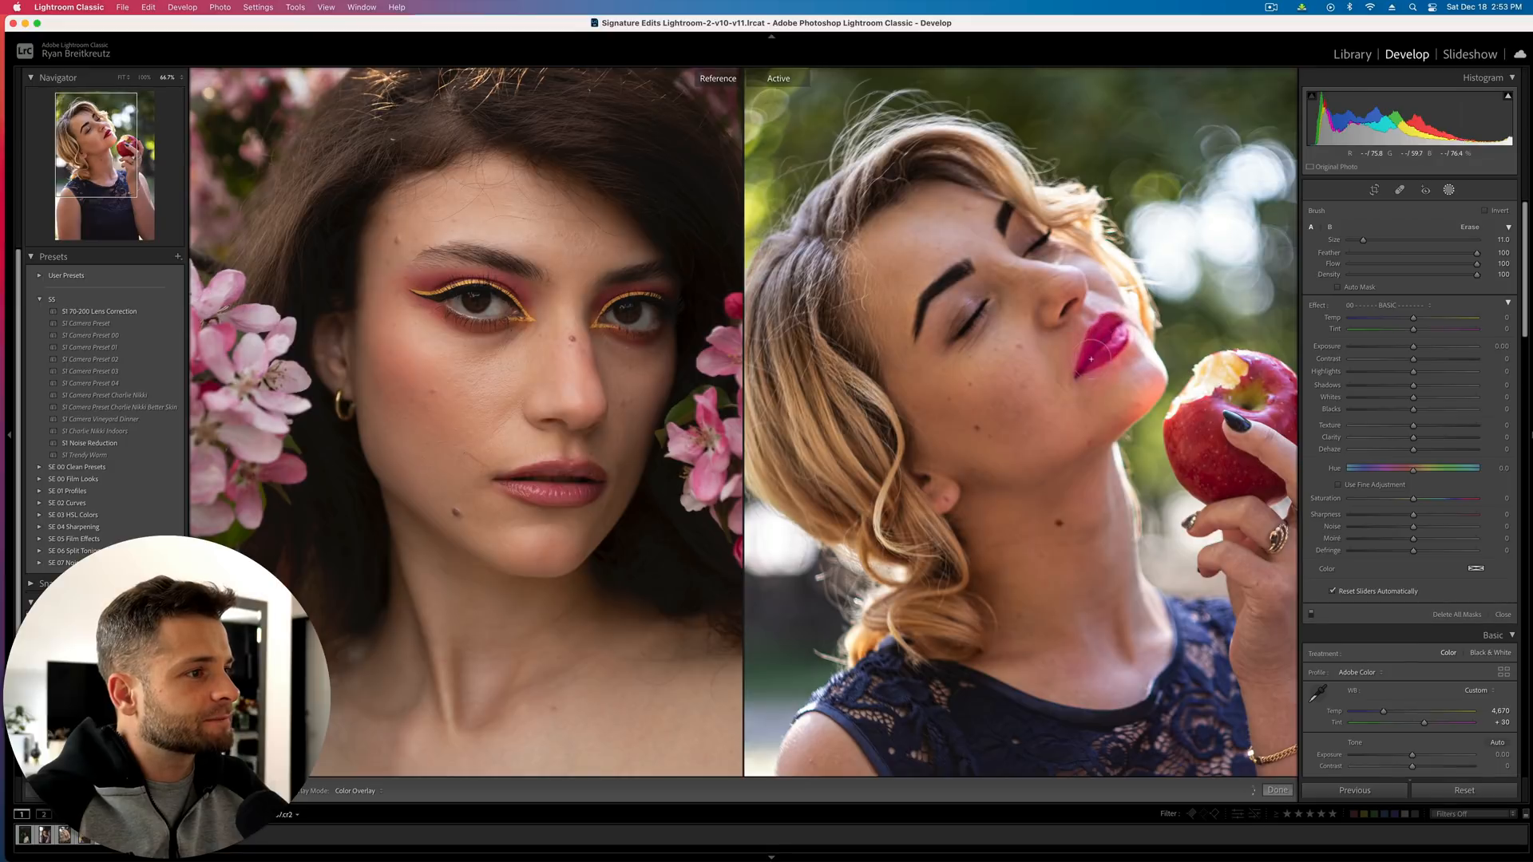
{"action": "mouse_move", "coordinate": [1426, 428]}
{"action": "left_mouse_down"}
{"action": "mouse_move", "coordinate": [1459, 429]}
{"action": "mouse_move", "coordinate": [1434, 428]}
{"action": "left_mouse_up"}
{"action": "left_click_drag", "start_coordinate": [1439, 518], "coordinate": [1457, 518]}
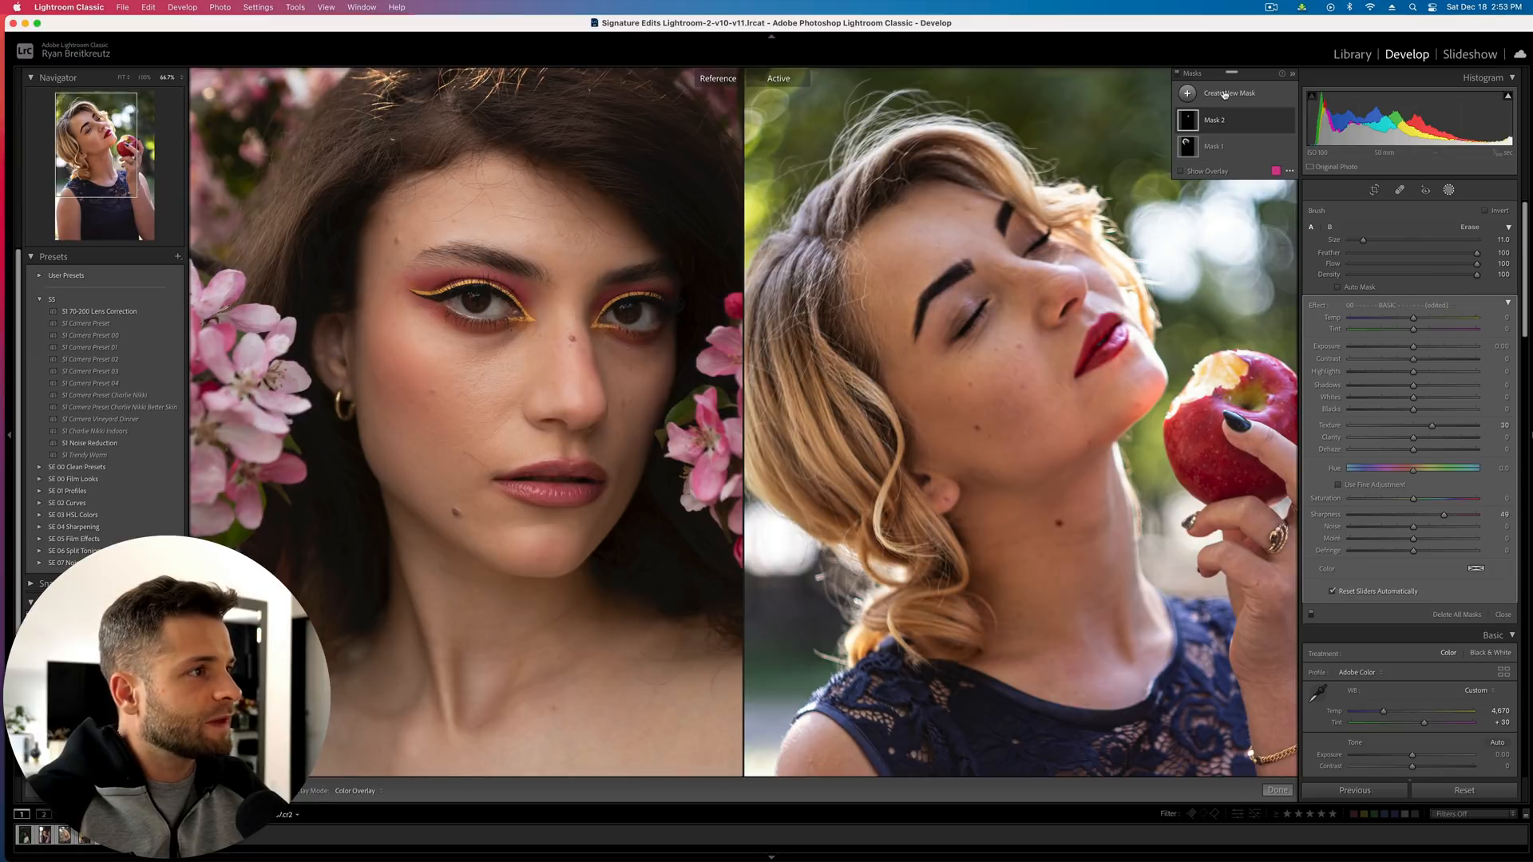
{"action": "key", "text": "shift+w"}
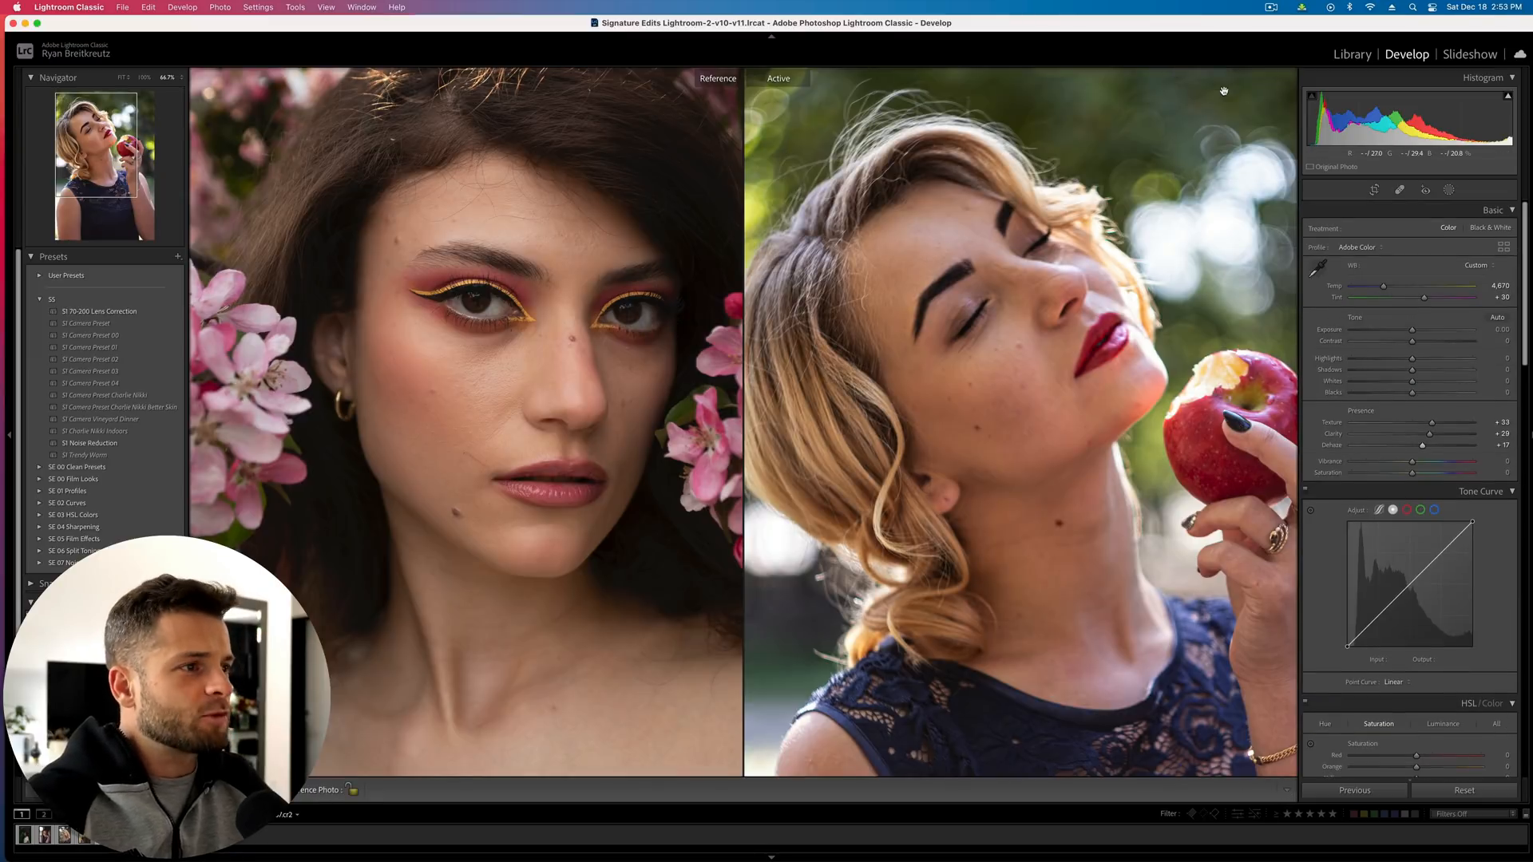
Compare the apple portrait before and after, and set its Clarity to about +13 and Dehaze to -8
{"action": "key", "text": "backslash"}
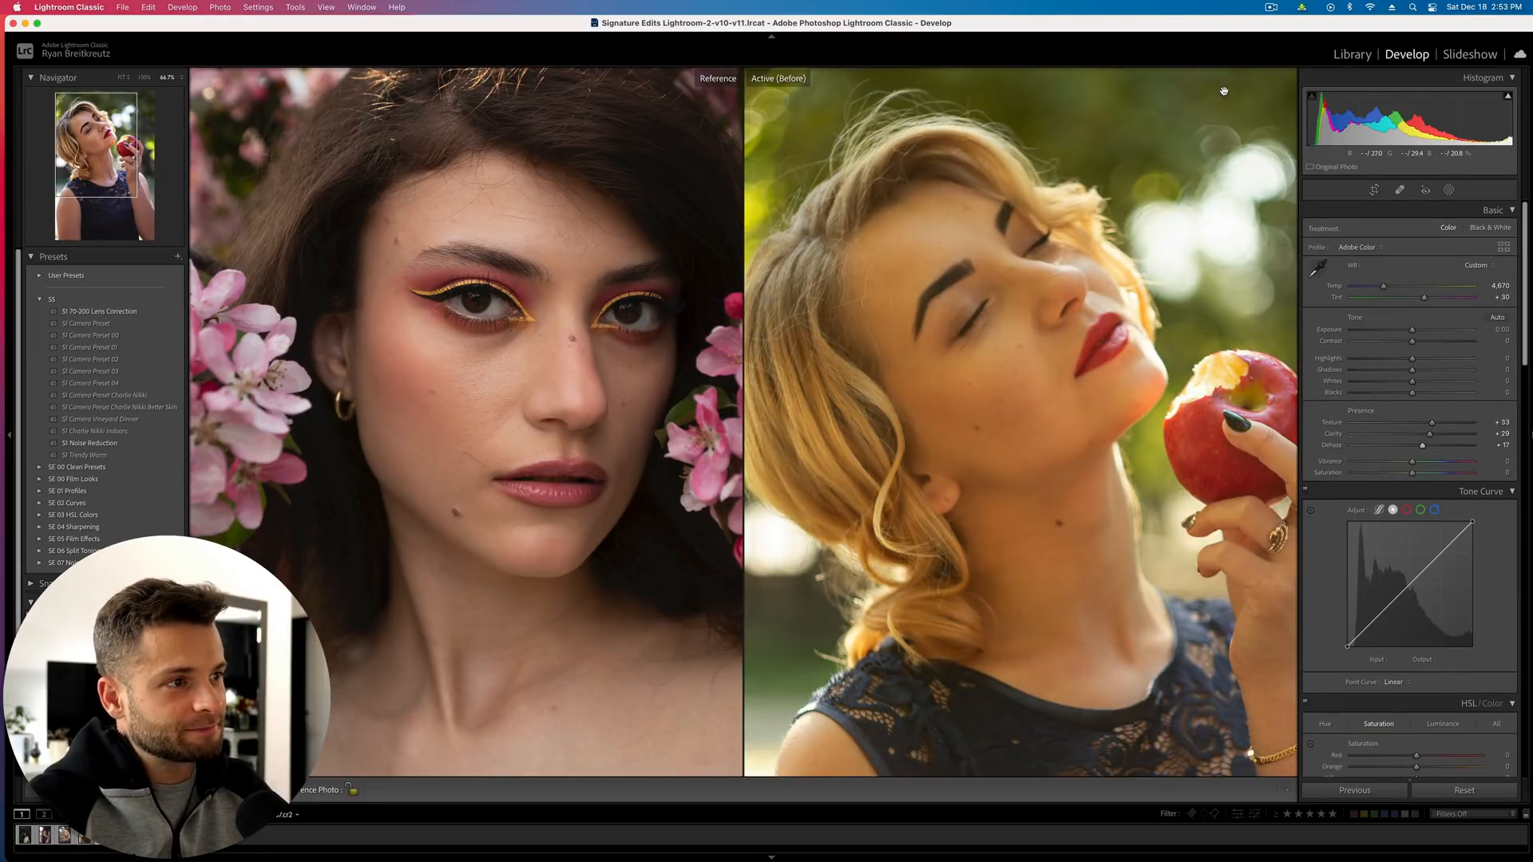
{"action": "key", "text": "backslash"}
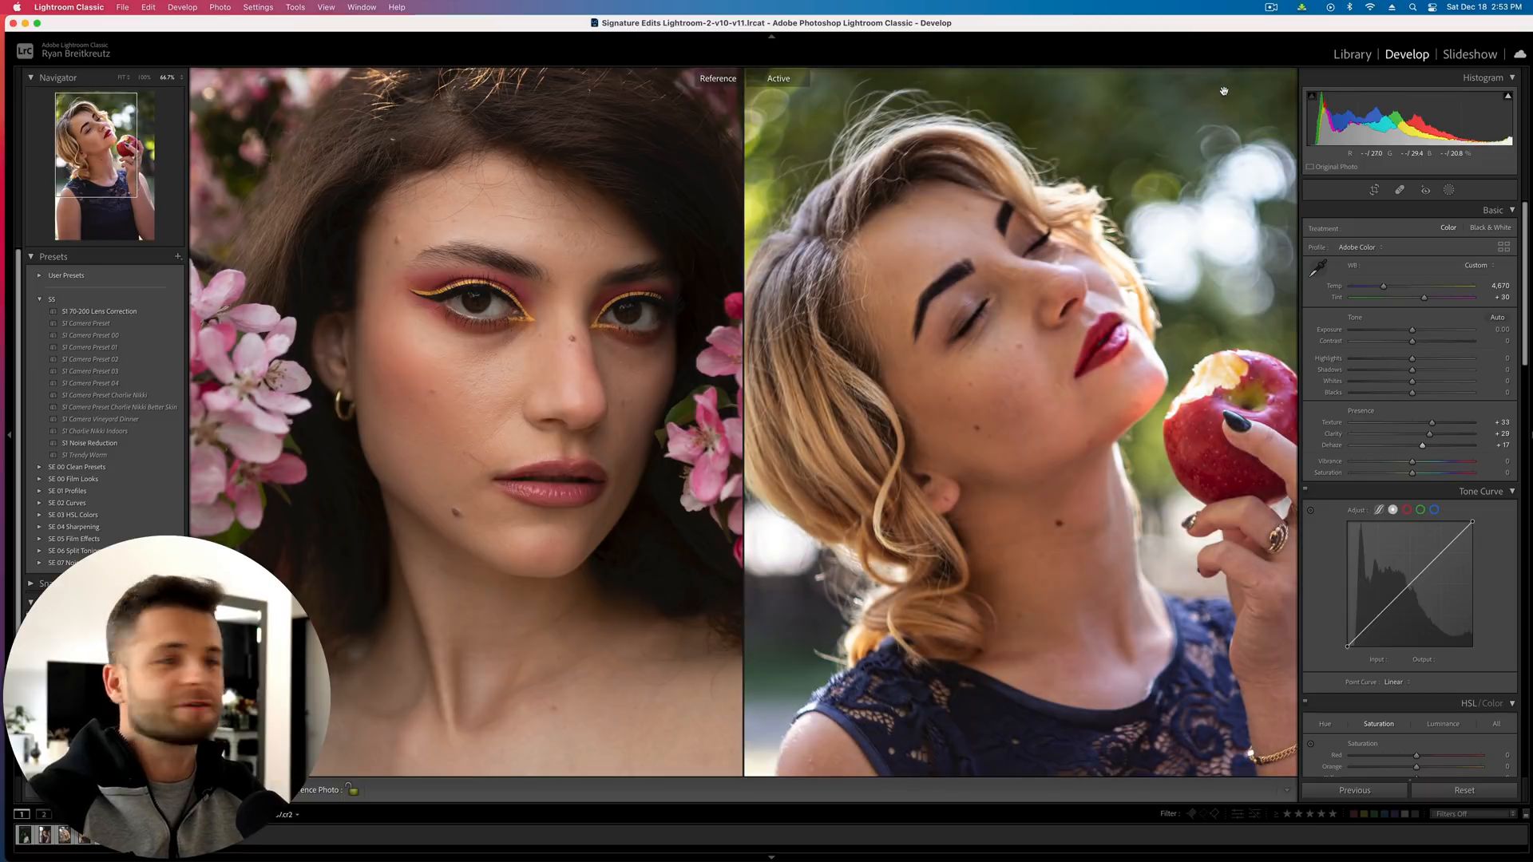
{"action": "left_click", "coordinate": [1421, 436]}
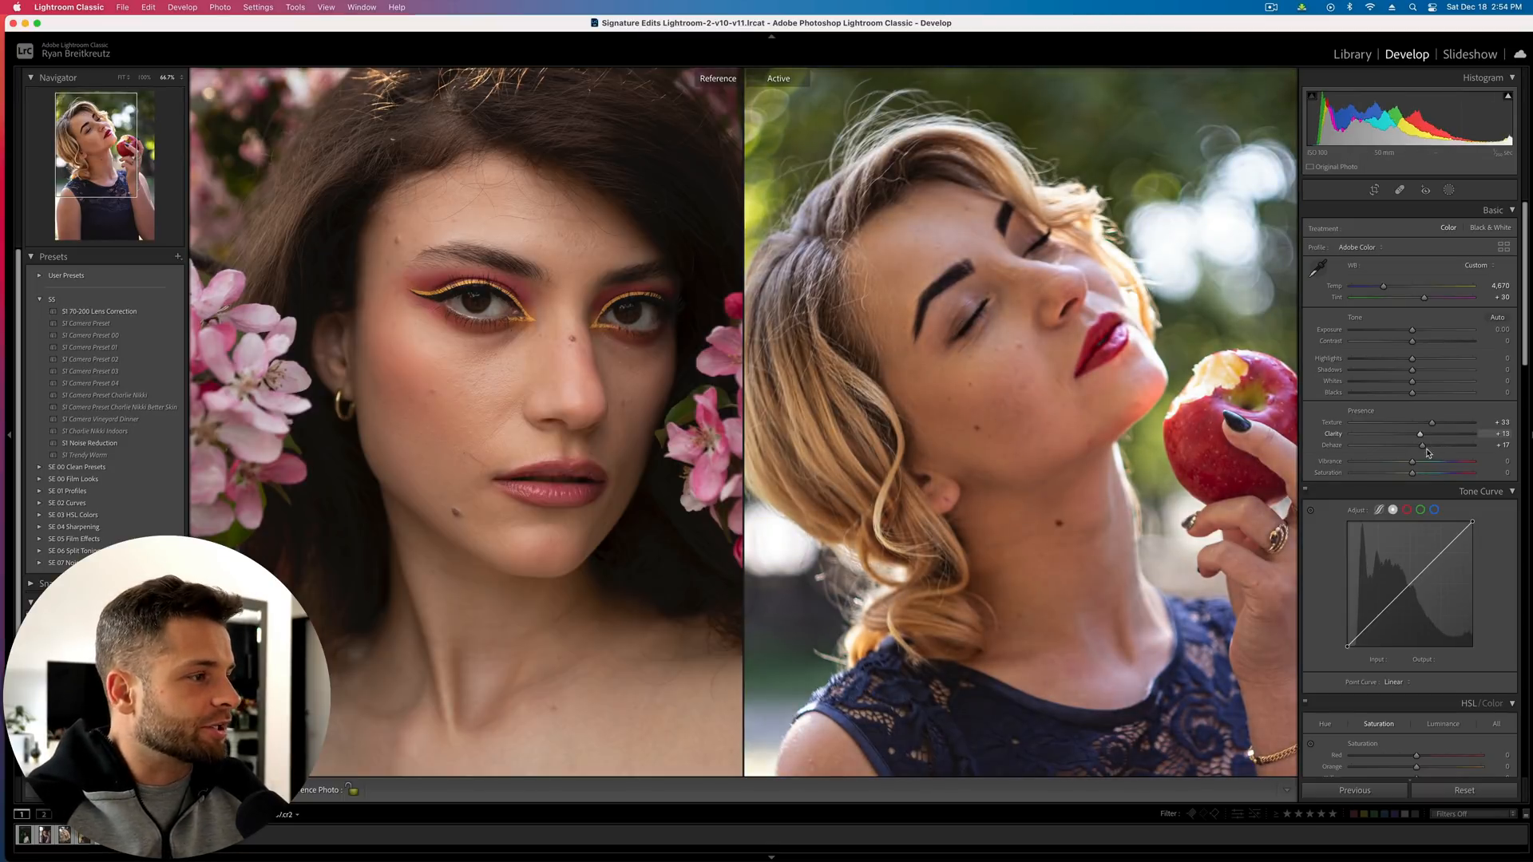
{"action": "left_click_drag", "start_coordinate": [1422, 446], "coordinate": [1406, 452]}
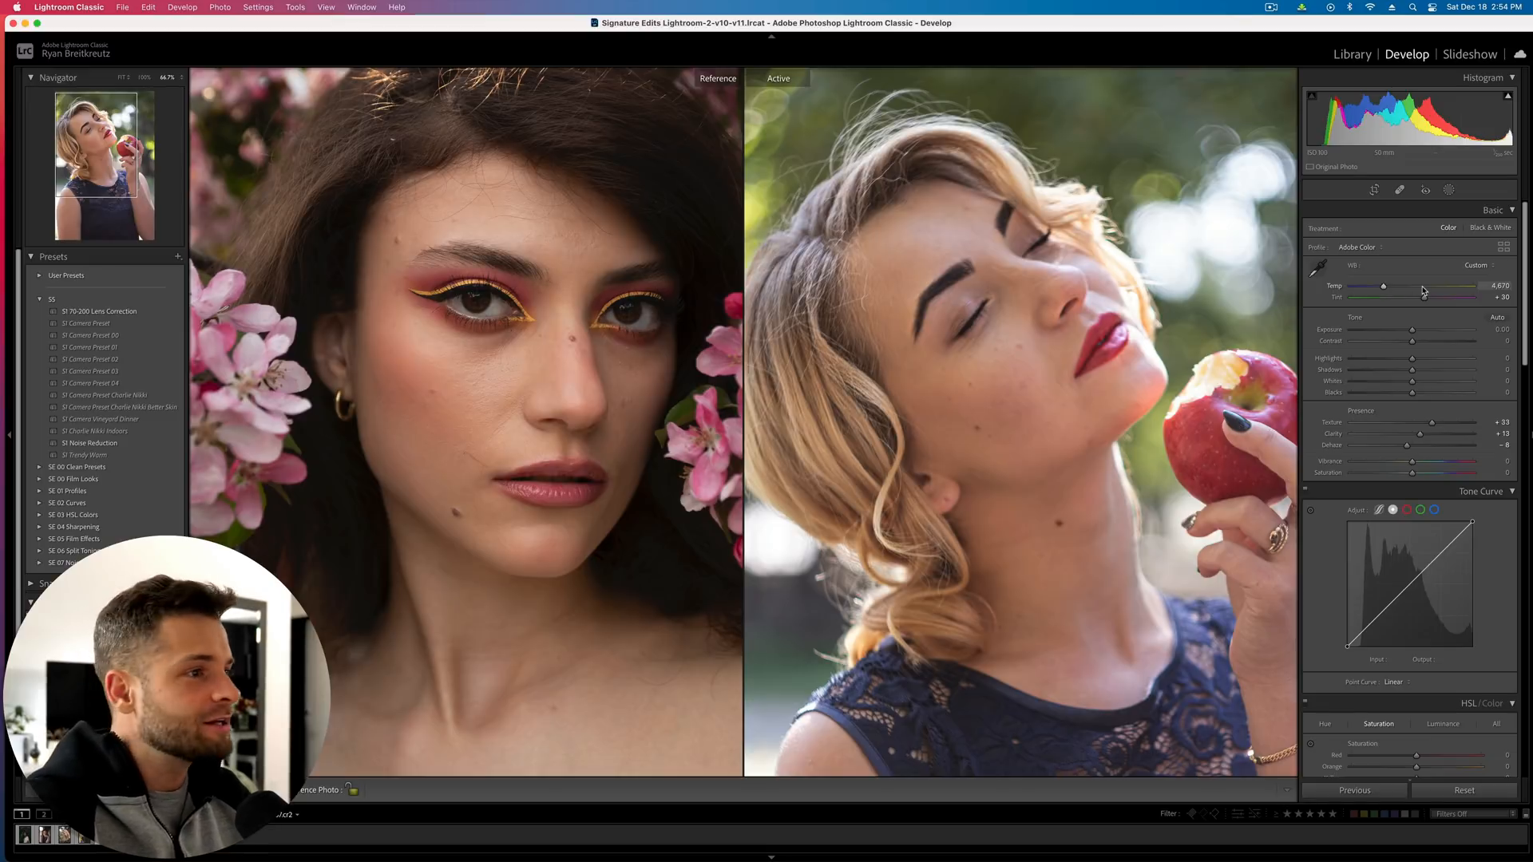
Try Highlights at about +45, Shadows at -70 and Contrast at about +40 on the apple portrait, and reset them
{"action": "left_click", "coordinate": [1439, 358]}
{"action": "left_click", "coordinate": [1370, 370]}
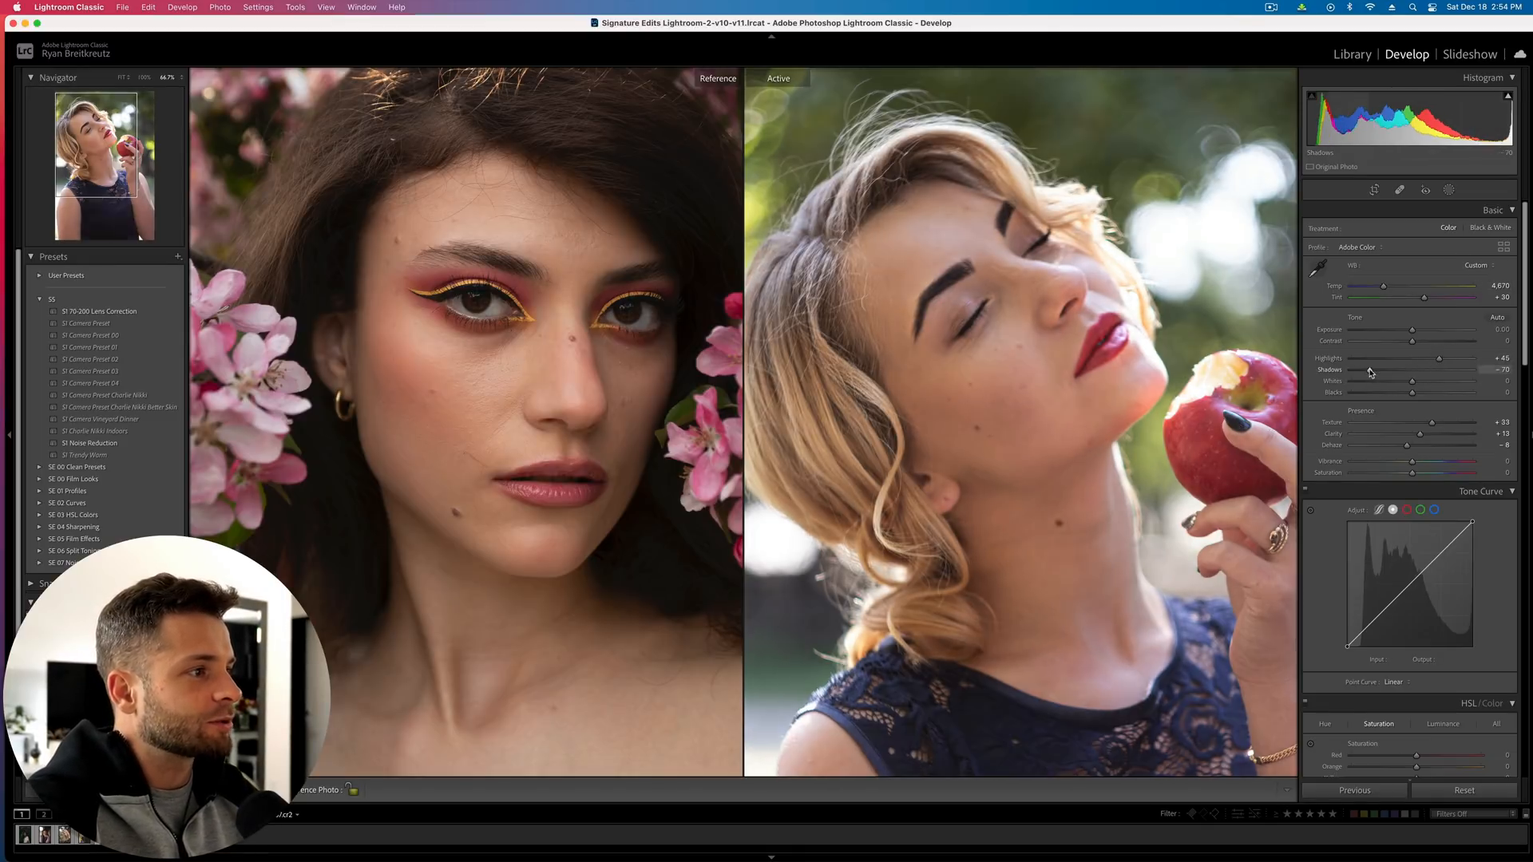
{"action": "left_click", "coordinate": [1437, 343]}
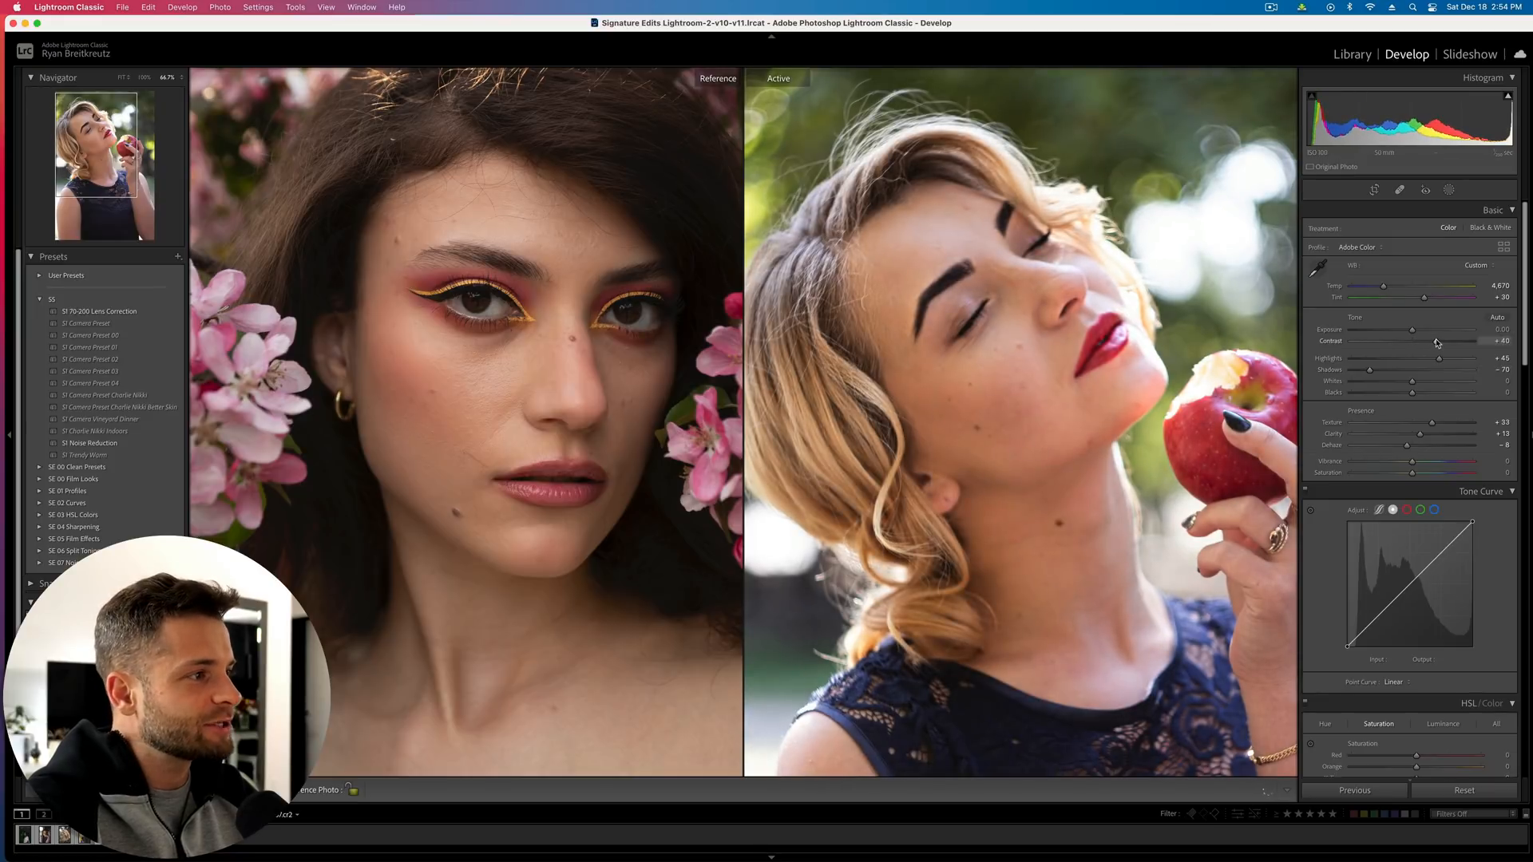
{"action": "double_click", "coordinate": [1435, 342]}
{"action": "double_click", "coordinate": [1403, 371]}
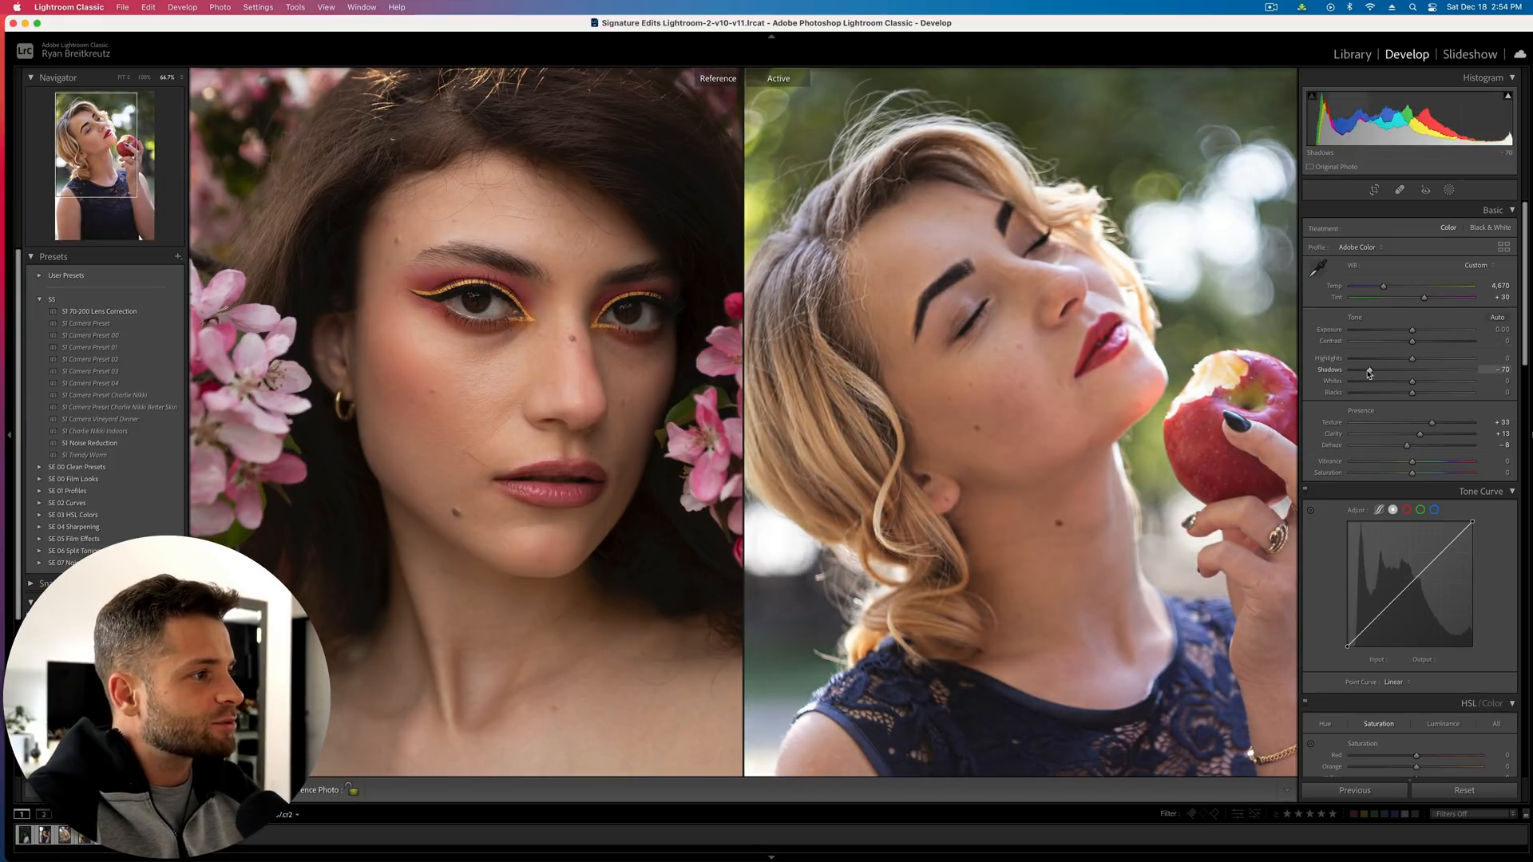
Set the apple portrait's Contrast to -17 and shape a three-point S-curve with the white point output lowered to 243
{"action": "left_click", "coordinate": [1380, 342]}
{"action": "left_click_drag", "start_coordinate": [1380, 343], "coordinate": [1406, 348]}
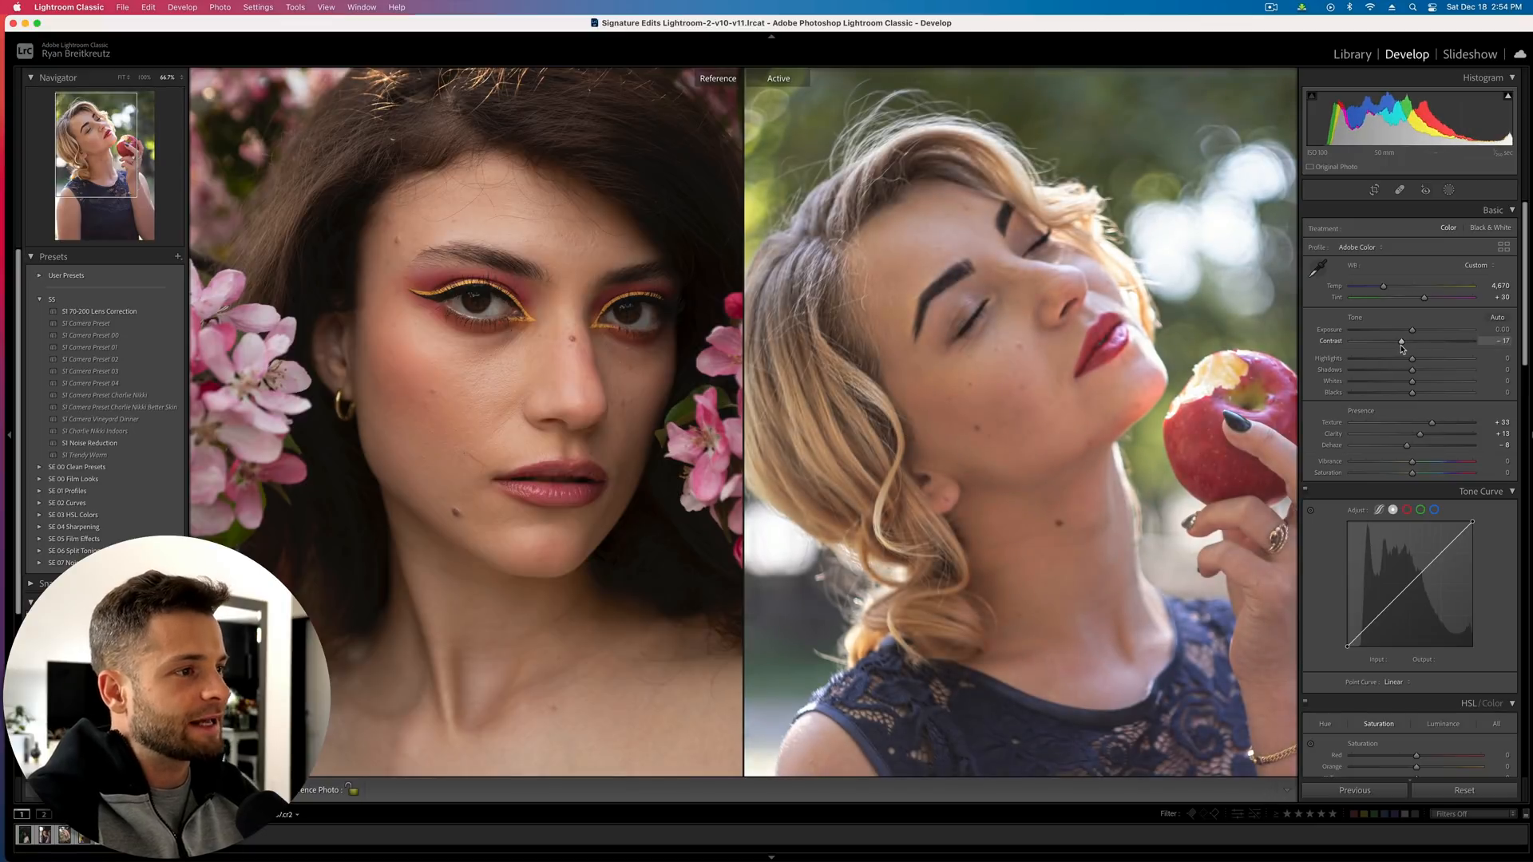
{"action": "left_click", "coordinate": [1405, 587]}
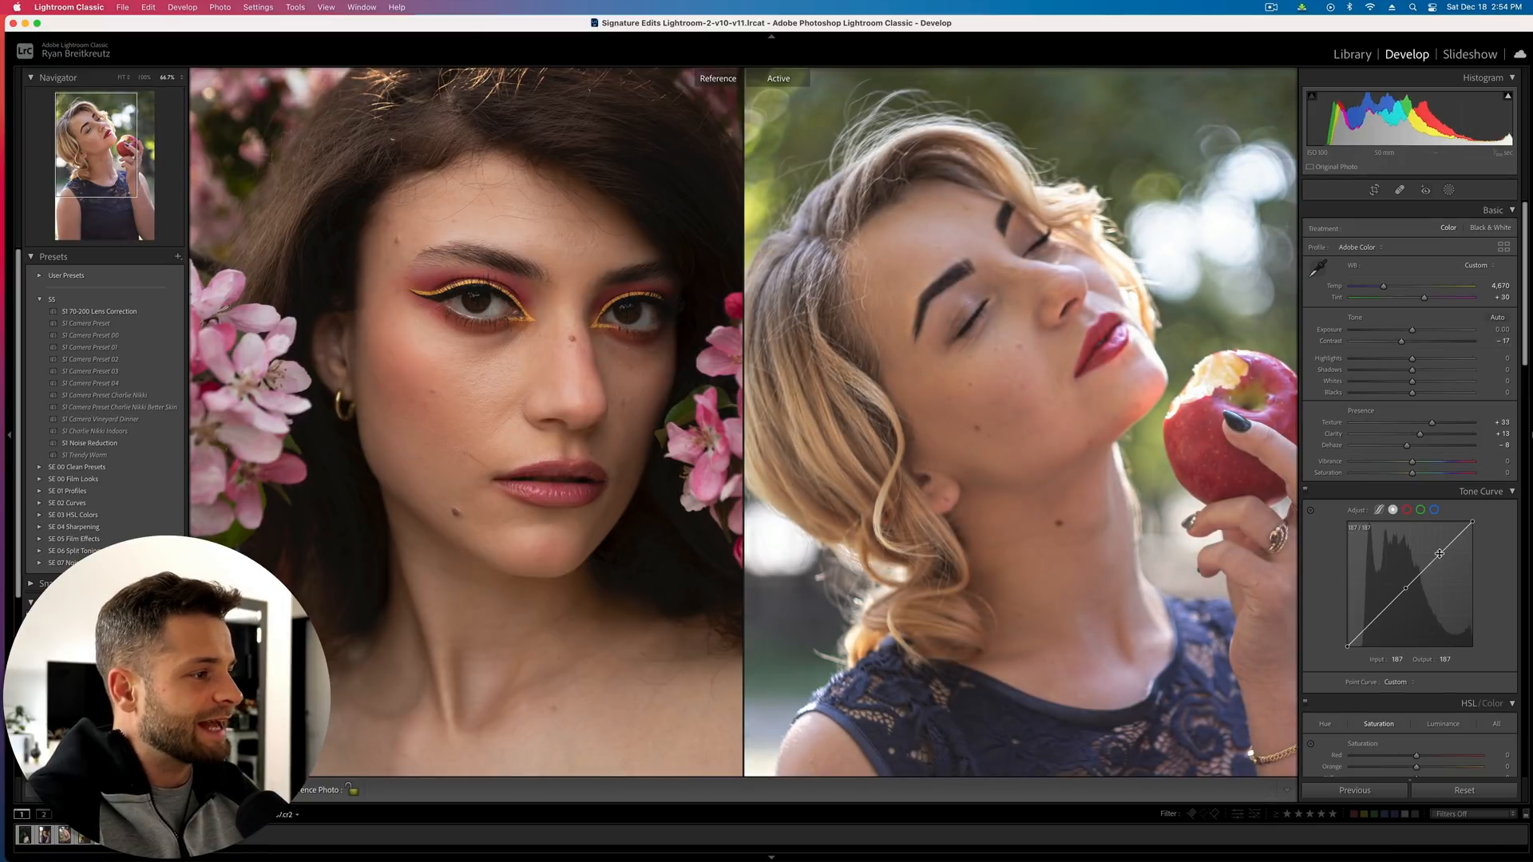
{"action": "left_click", "coordinate": [1379, 620]}
{"action": "left_click_drag", "start_coordinate": [1439, 556], "coordinate": [1490, 529]}
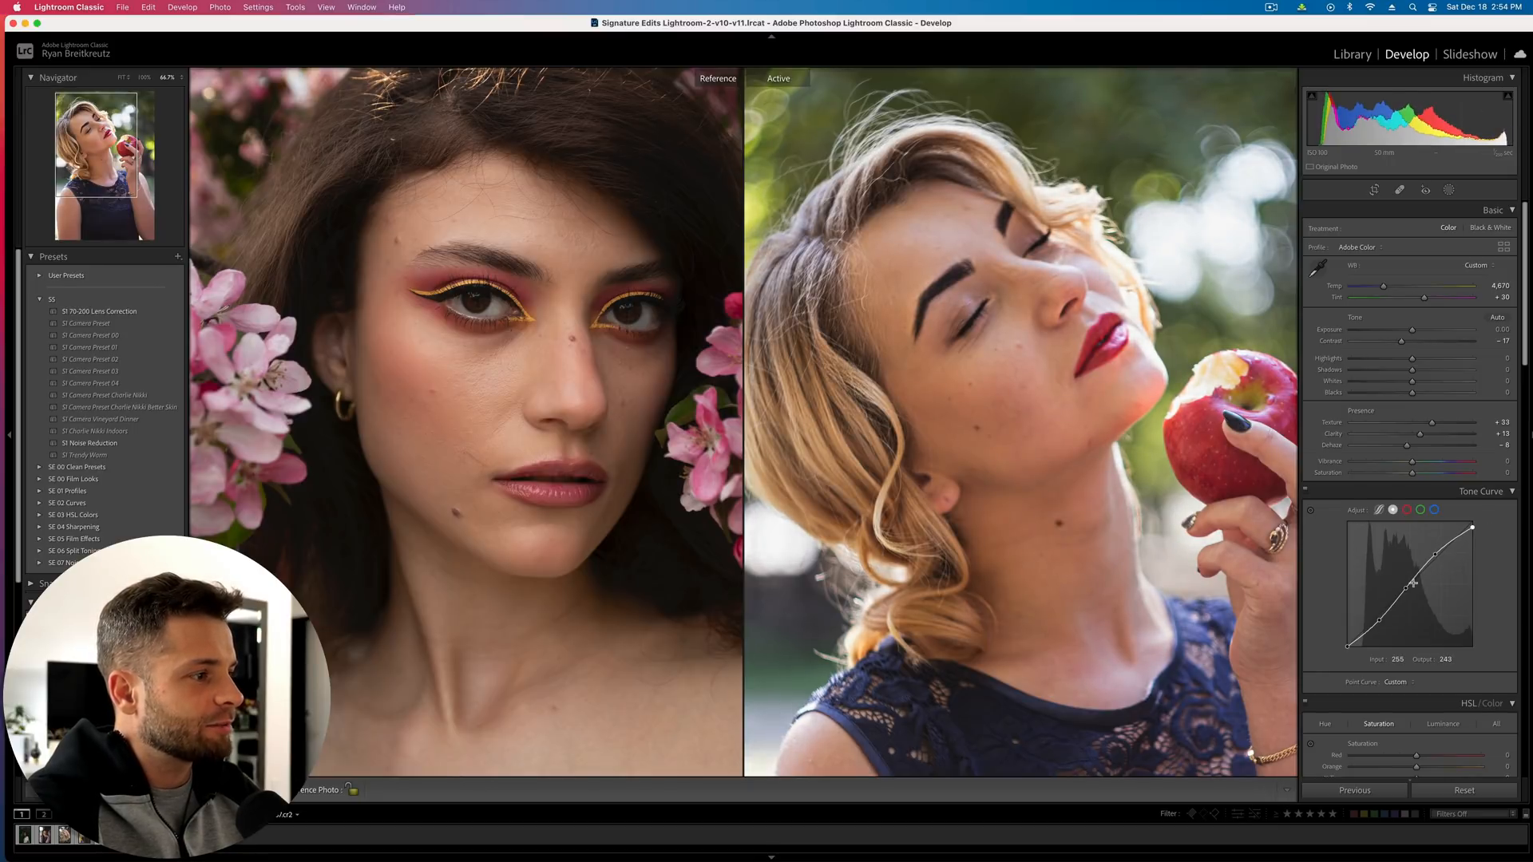
Raise the tone curve's midpoint to input 129, output 137, and compare the apple portrait with and without the curve
{"action": "mouse_move", "coordinate": [1405, 589]}
{"action": "left_mouse_down"}
{"action": "mouse_move", "coordinate": [1411, 601]}
{"action": "mouse_move", "coordinate": [1412, 583]}
{"action": "left_mouse_up"}
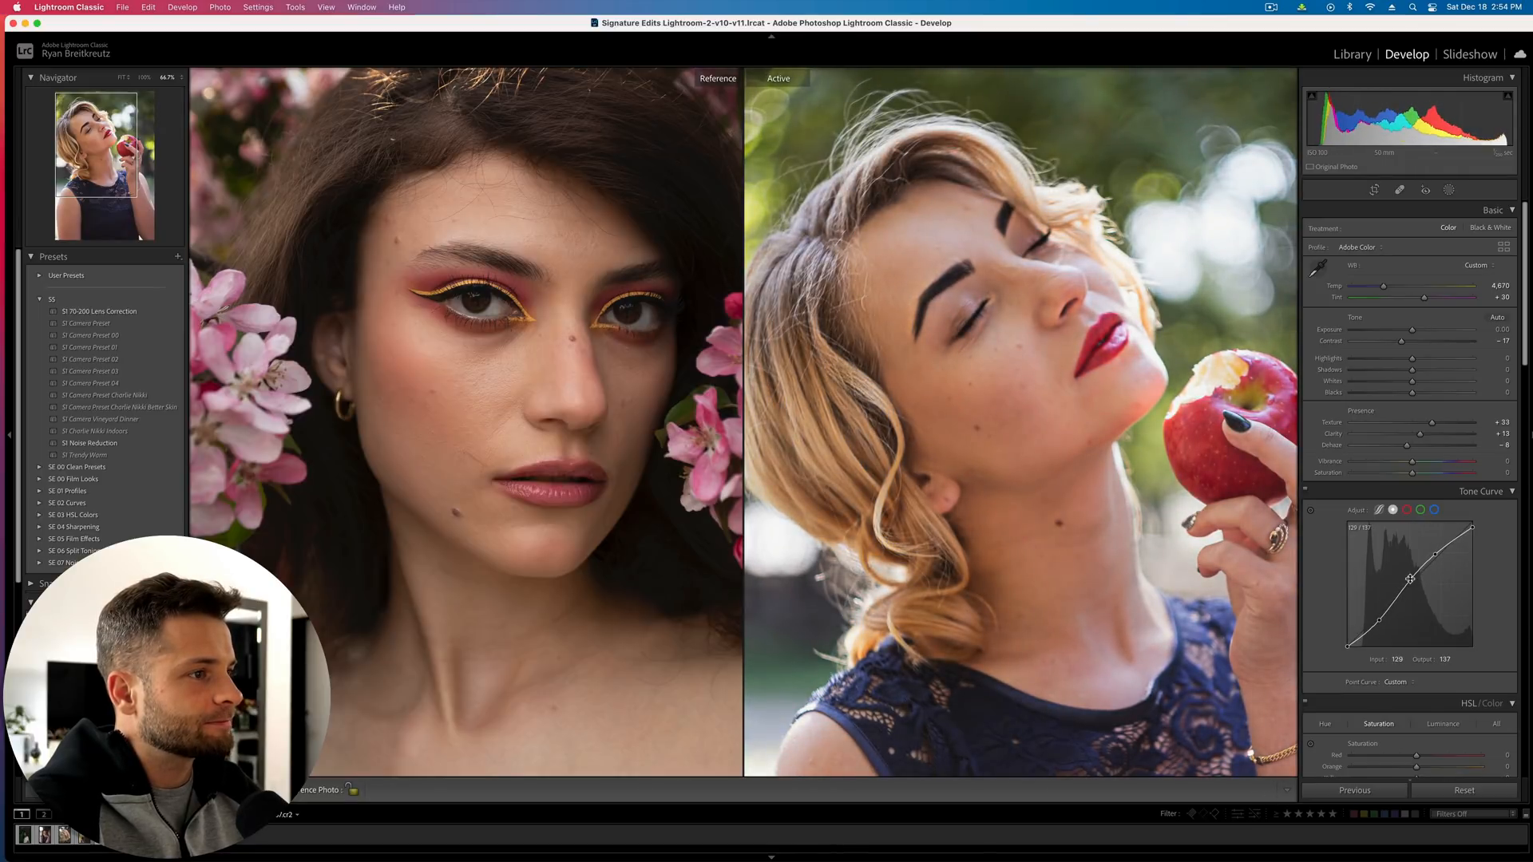
{"action": "left_click", "coordinate": [1306, 491]}
{"action": "left_click", "coordinate": [1305, 492]}
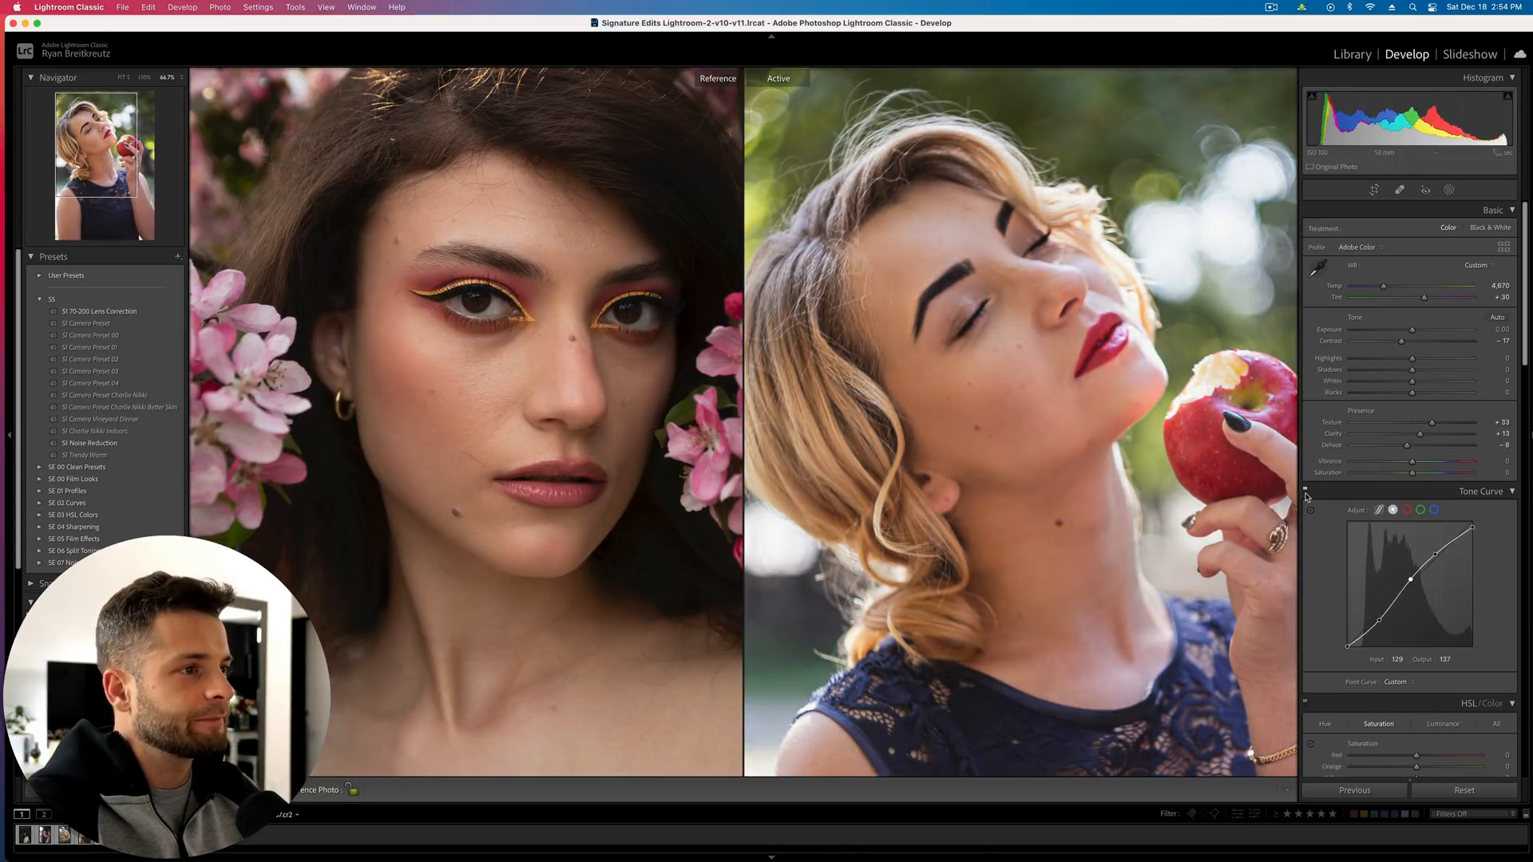
{"action": "left_click", "coordinate": [1305, 492]}
{"action": "left_click", "coordinate": [1306, 492]}
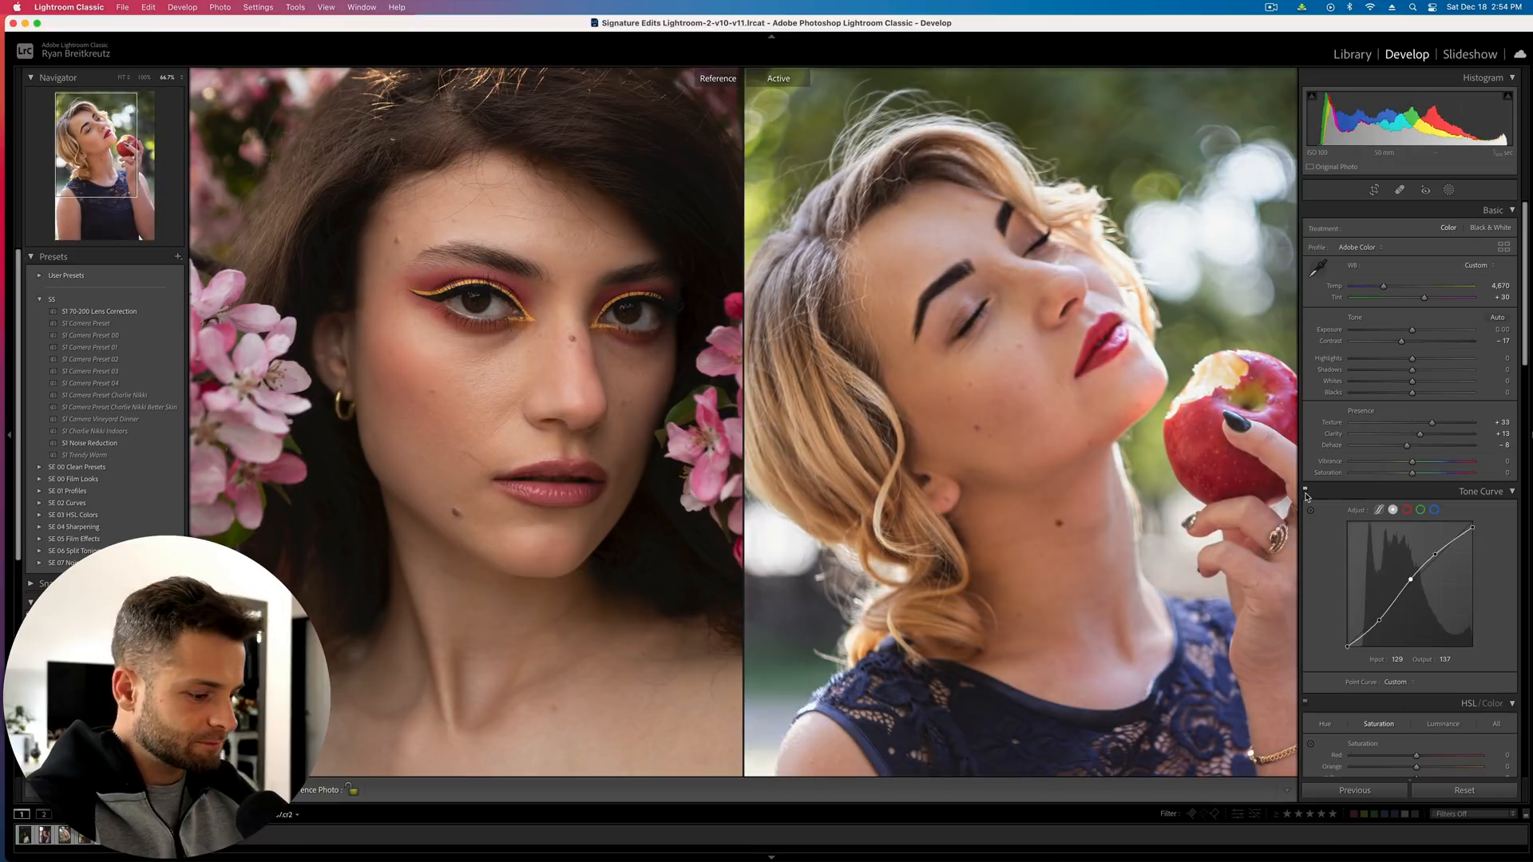
Compare the apple portrait before and after, and warm its white balance temperature to 4,930
{"action": "key", "text": "backslash"}
{"action": "key", "text": "backslash"}
{"action": "key", "text": "backslash"}
{"action": "key", "text": "backslash"}
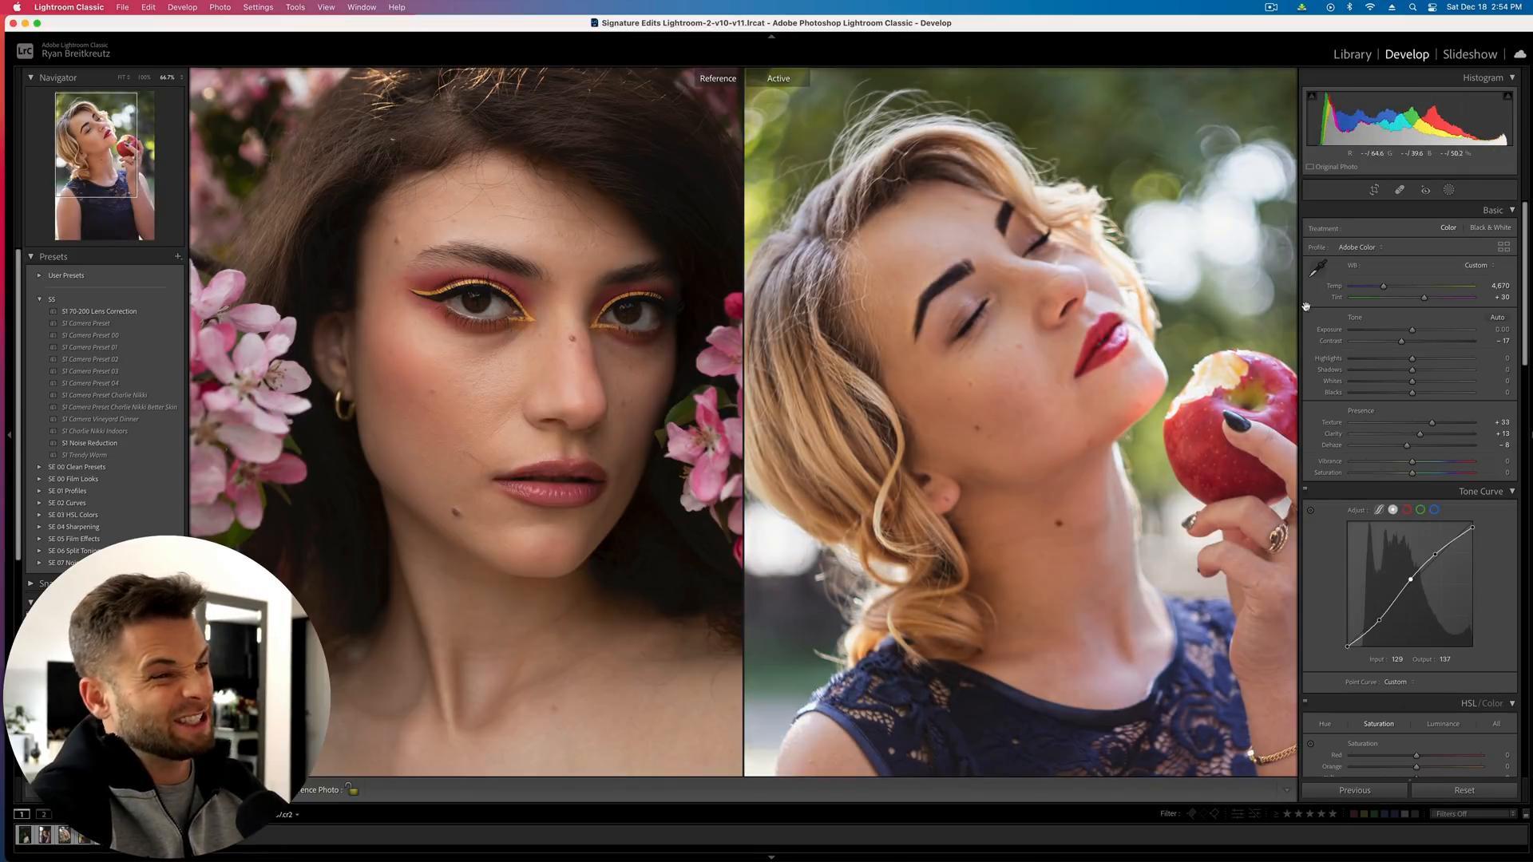
{"action": "left_click_drag", "start_coordinate": [1387, 289], "coordinate": [1389, 289]}
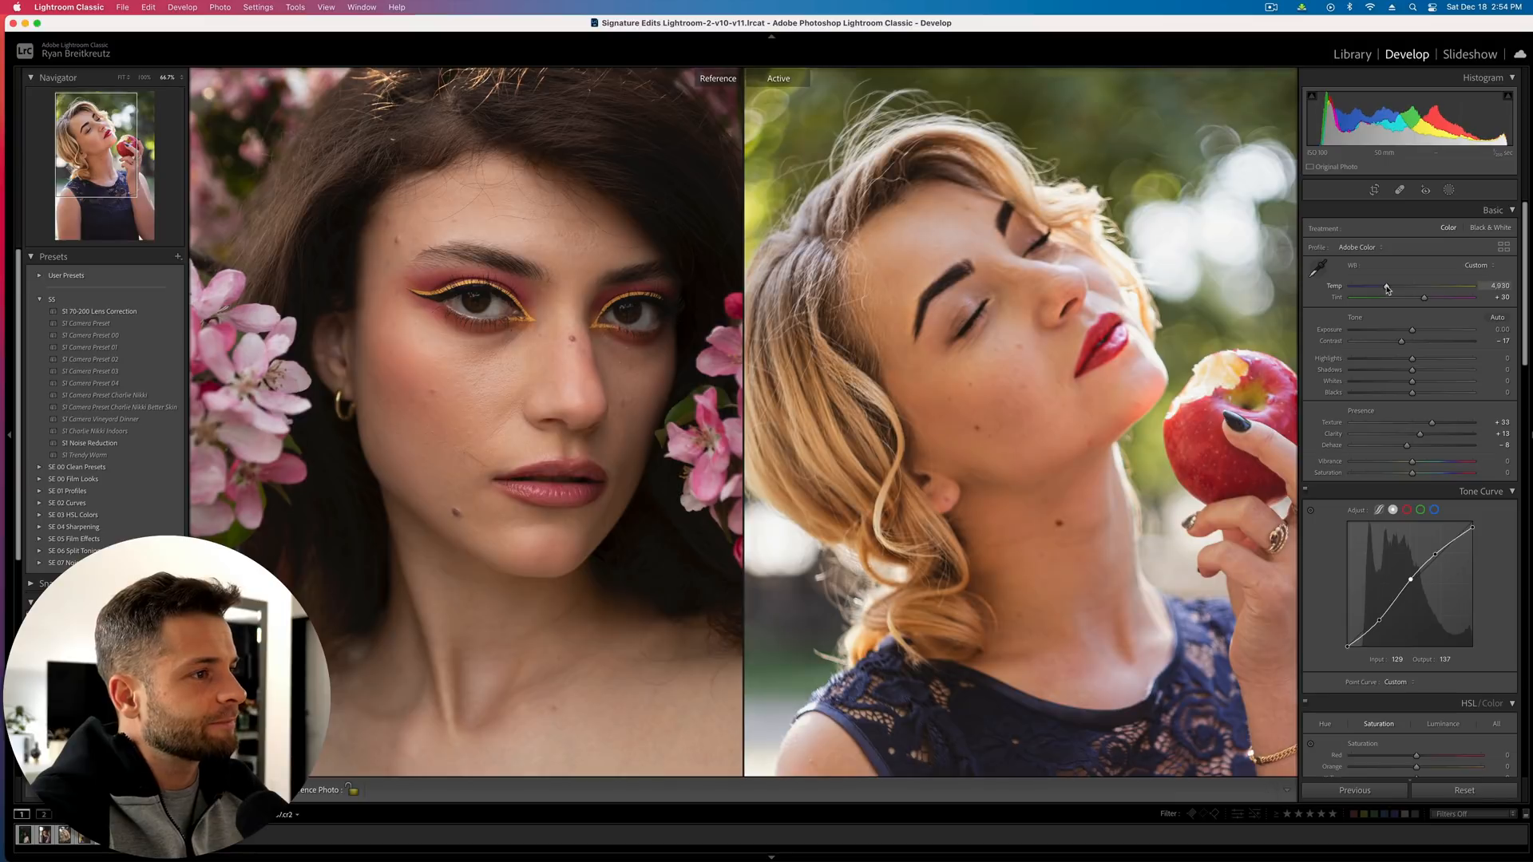
{"action": "left_click", "coordinate": [1079, 373]}
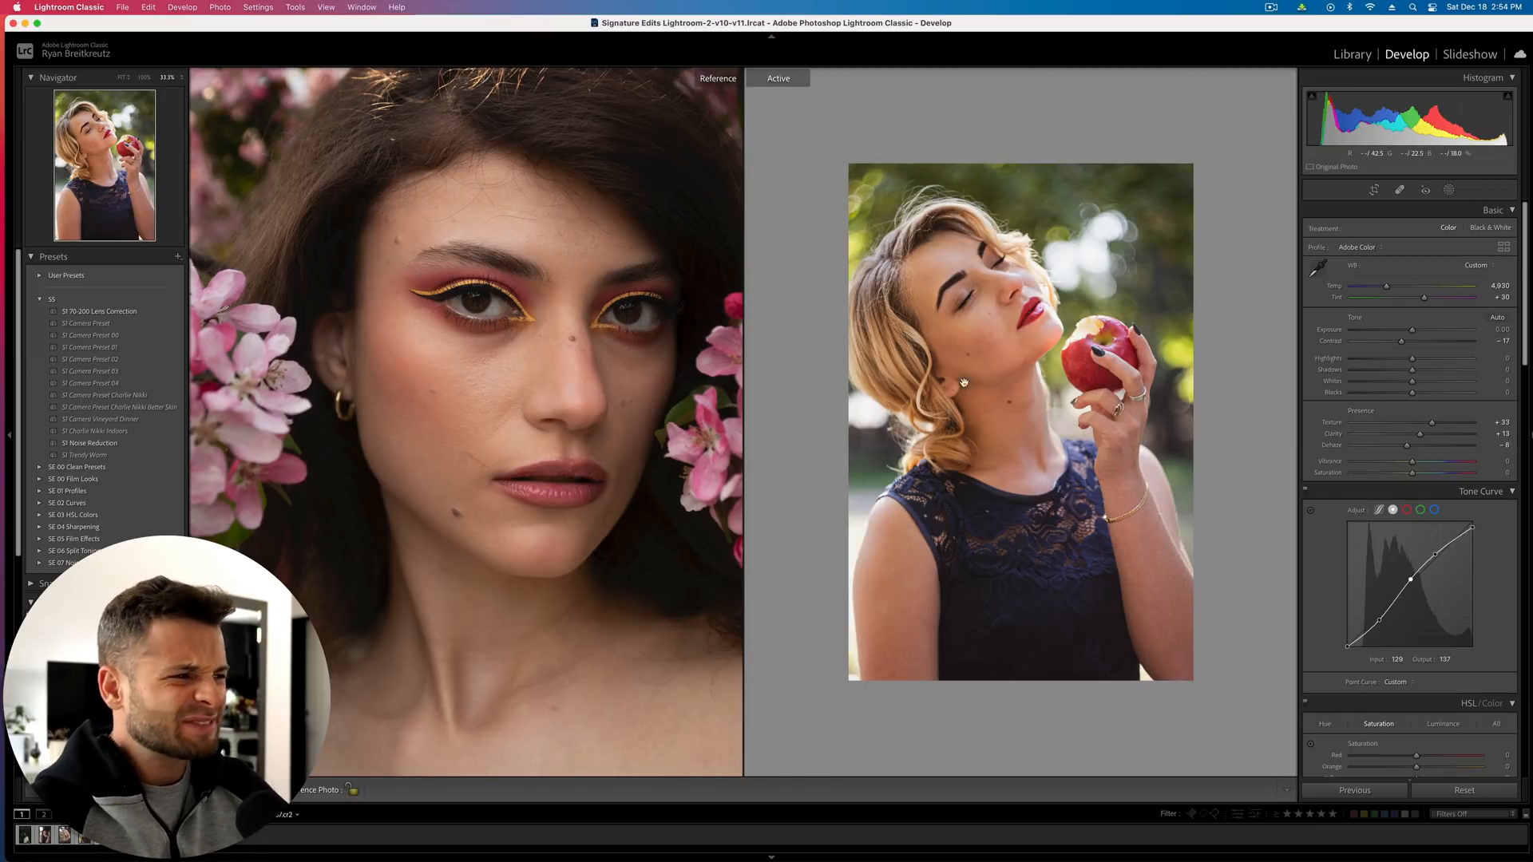
Create a new brush mask with size 16 and paint it over the woman's face and neck
{"action": "left_click", "coordinate": [1449, 191]}
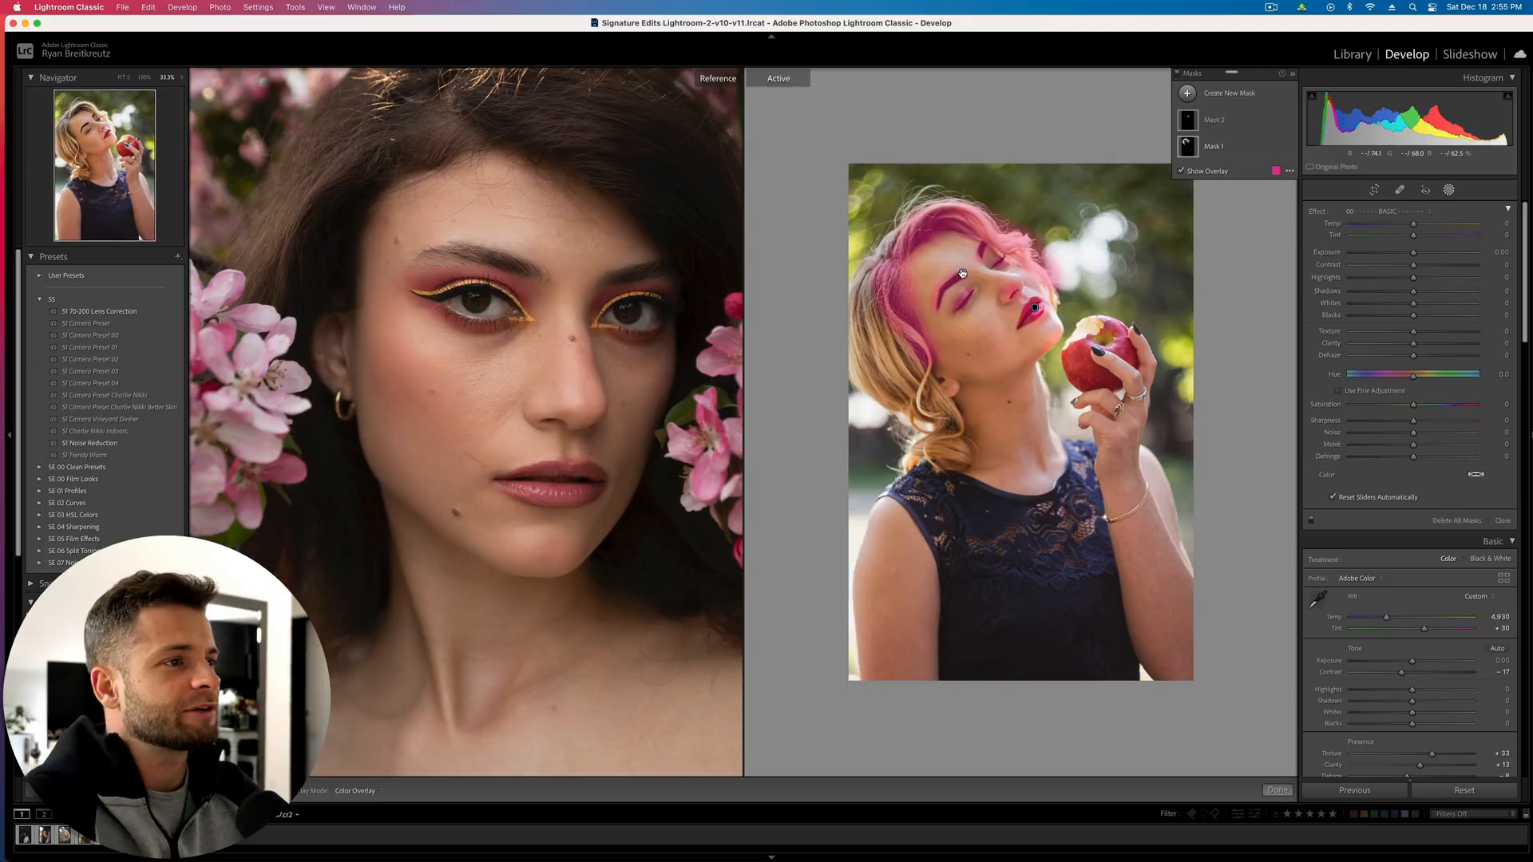
{"action": "left_click", "coordinate": [1234, 96]}
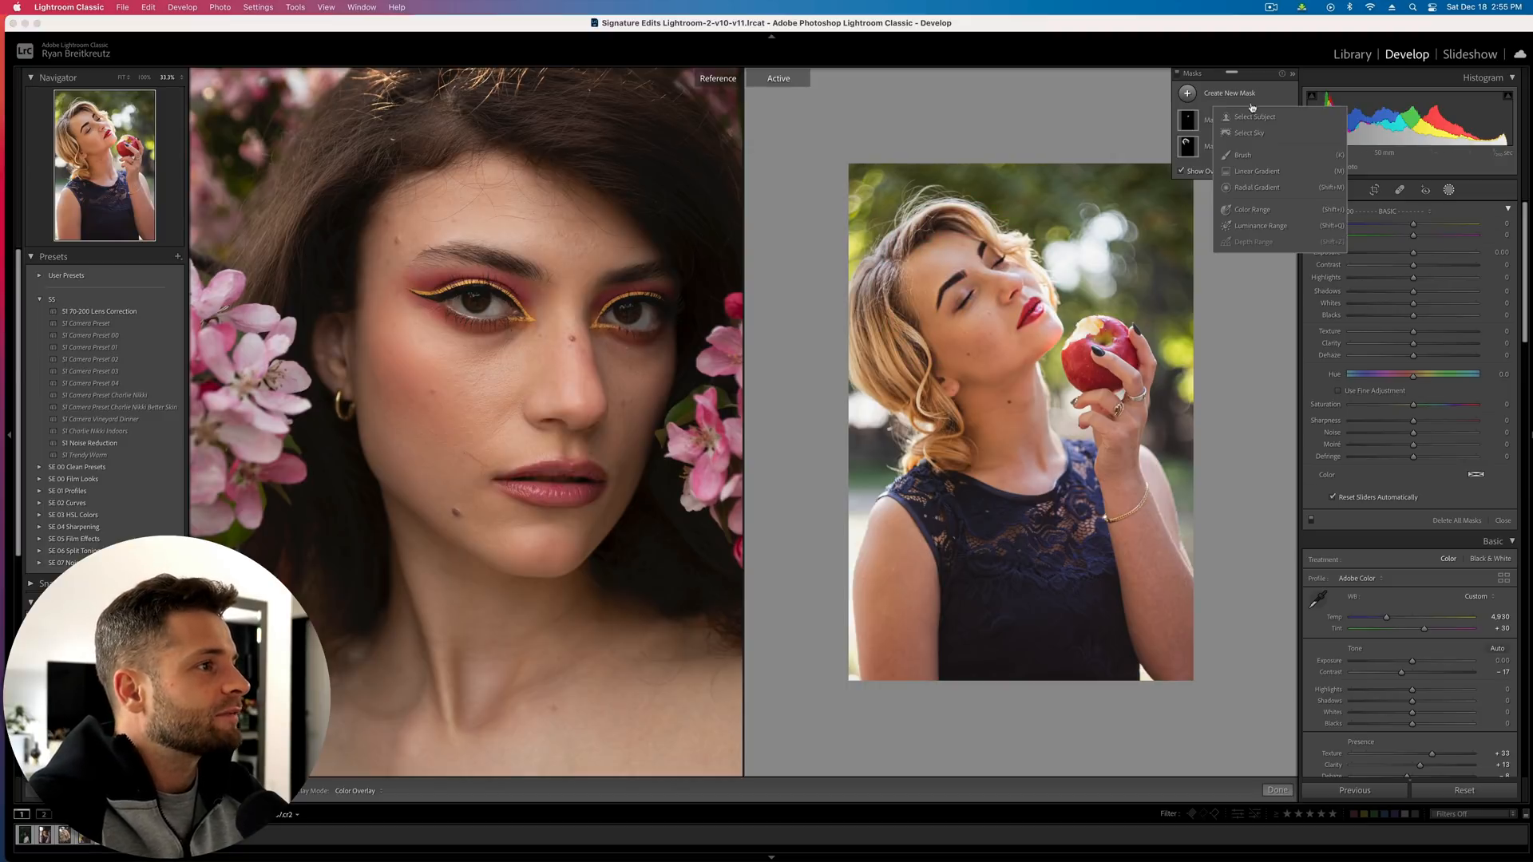
{"action": "left_click", "coordinate": [1242, 157]}
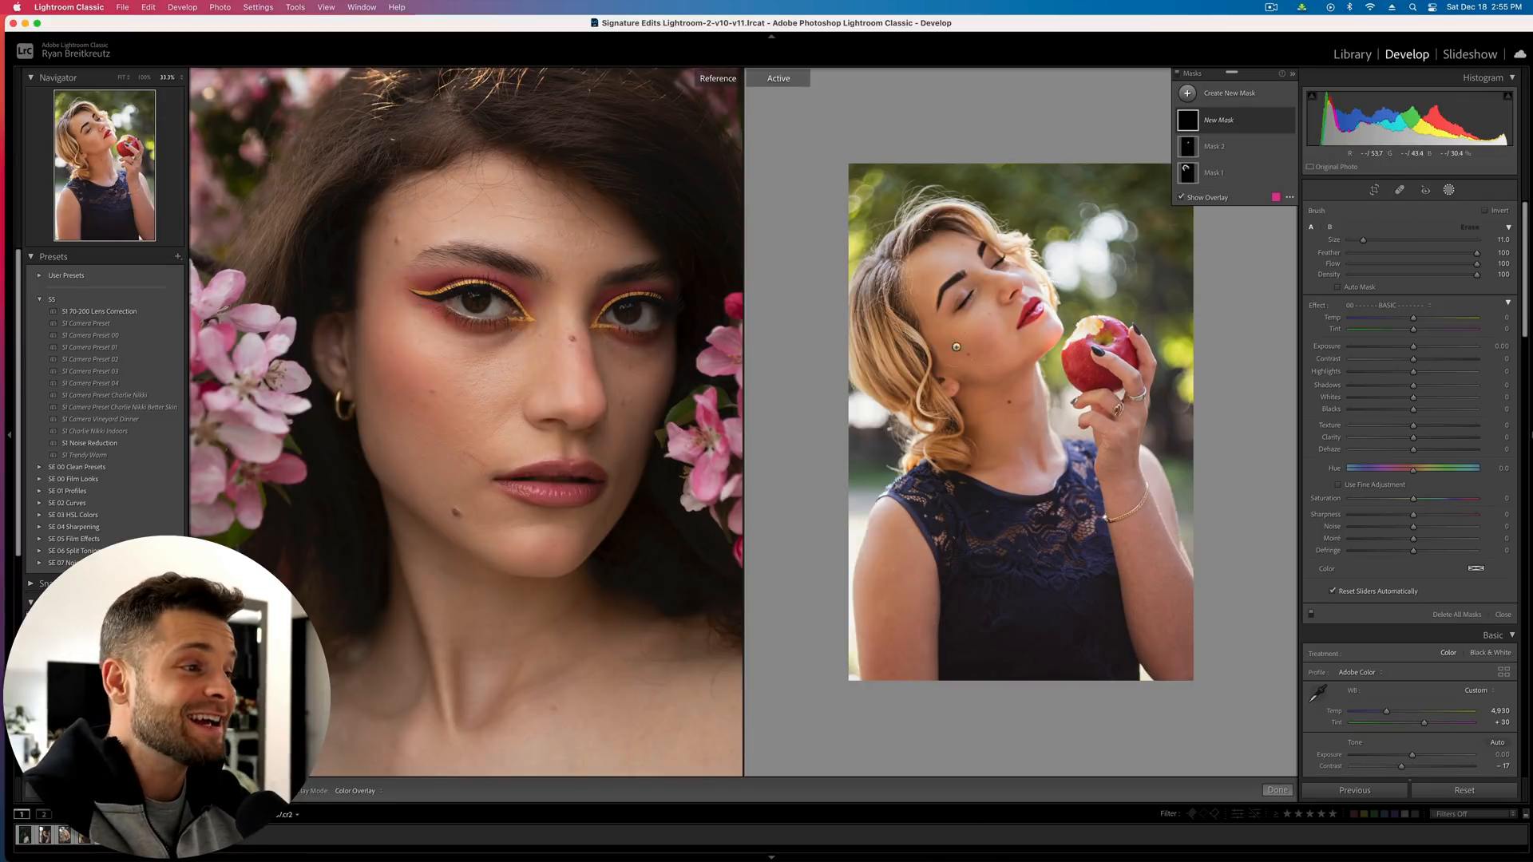
{"action": "key", "text": "bracketright"}
{"action": "key", "text": "bracketright"}
{"action": "key", "text": "bracketright"}
{"action": "key", "text": "bracketright"}
{"action": "key", "text": "bracketright"}
{"action": "mouse_move", "coordinate": [945, 249]}
{"action": "left_mouse_down"}
{"action": "mouse_move", "coordinate": [910, 305]}
{"action": "mouse_move", "coordinate": [982, 343]}
{"action": "mouse_move", "coordinate": [1006, 292]}
{"action": "mouse_move", "coordinate": [1027, 321]}
{"action": "mouse_move", "coordinate": [962, 435]}
{"action": "left_mouse_up"}
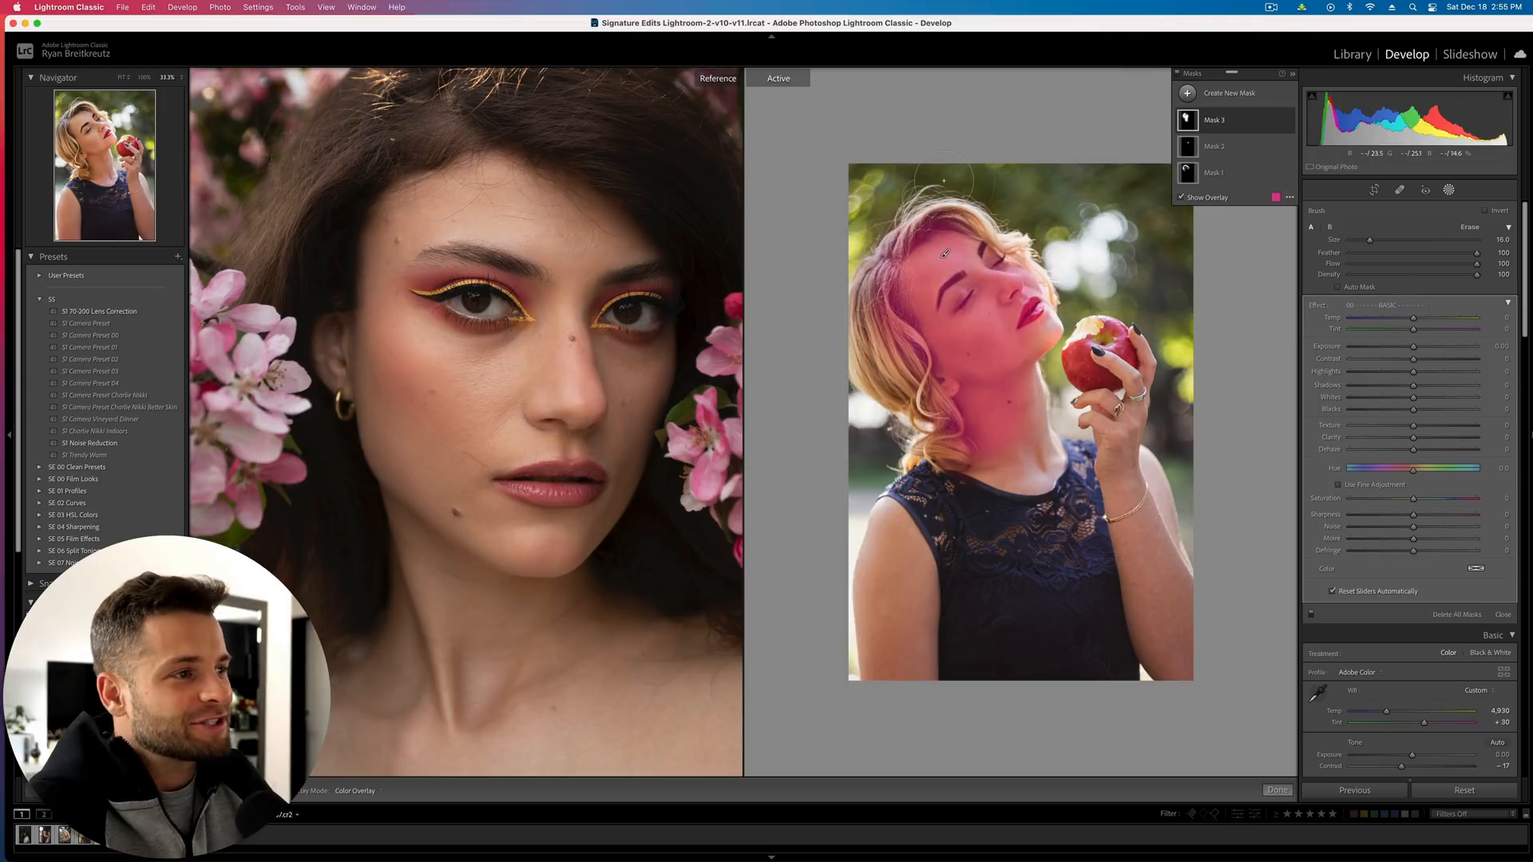
Set the face mask's Contrast to about -49, Temp to -12 and Tint to 10, then delete the mask and undo the deletion
{"action": "left_click_drag", "start_coordinate": [1414, 359], "coordinate": [1382, 359]}
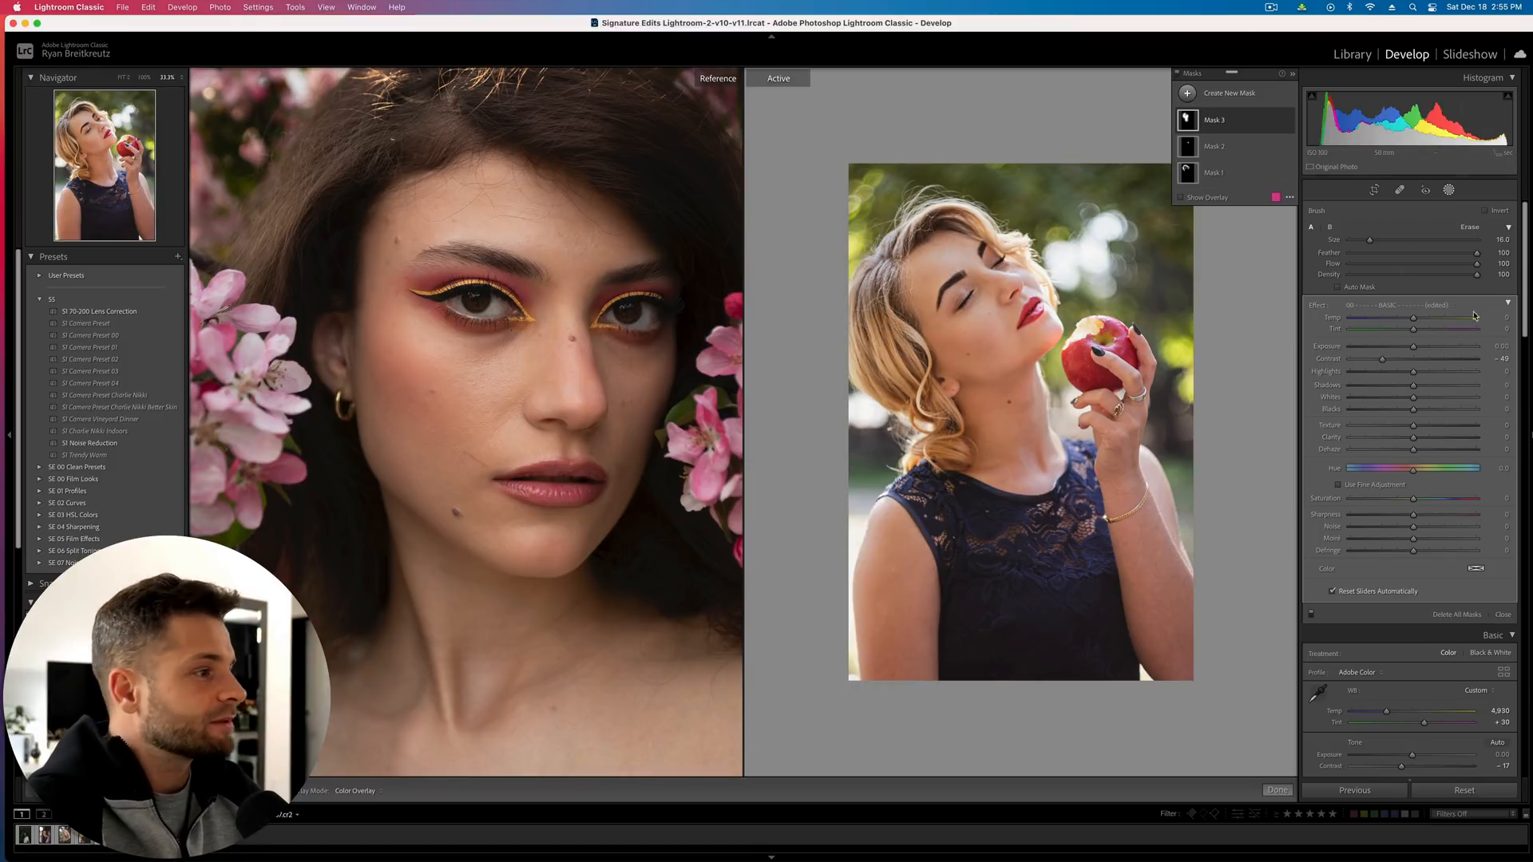
{"action": "left_click_drag", "start_coordinate": [1414, 320], "coordinate": [1428, 333]}
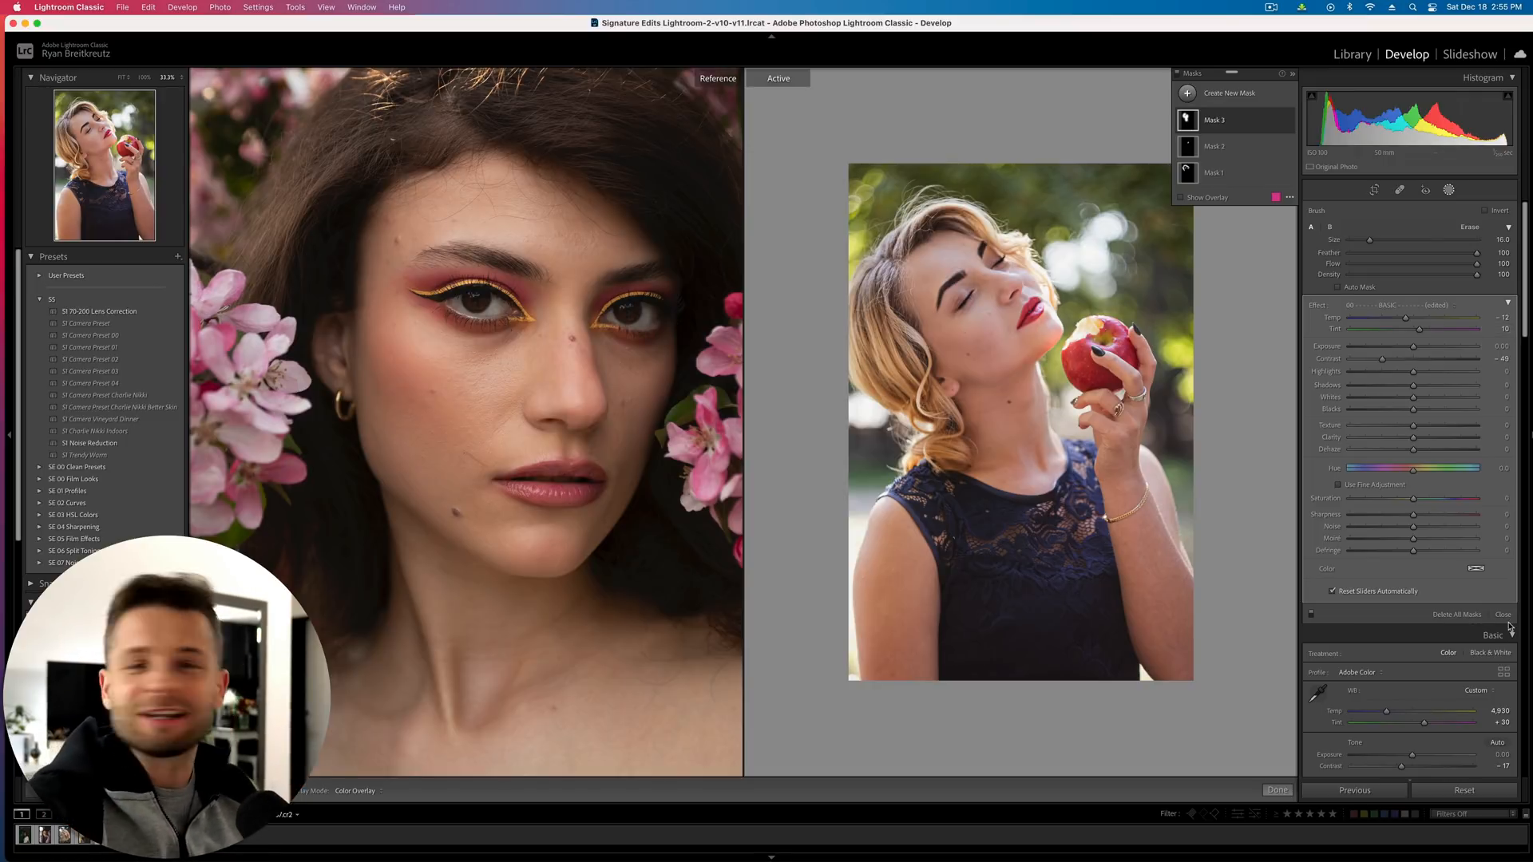
{"action": "key", "text": "Delete"}
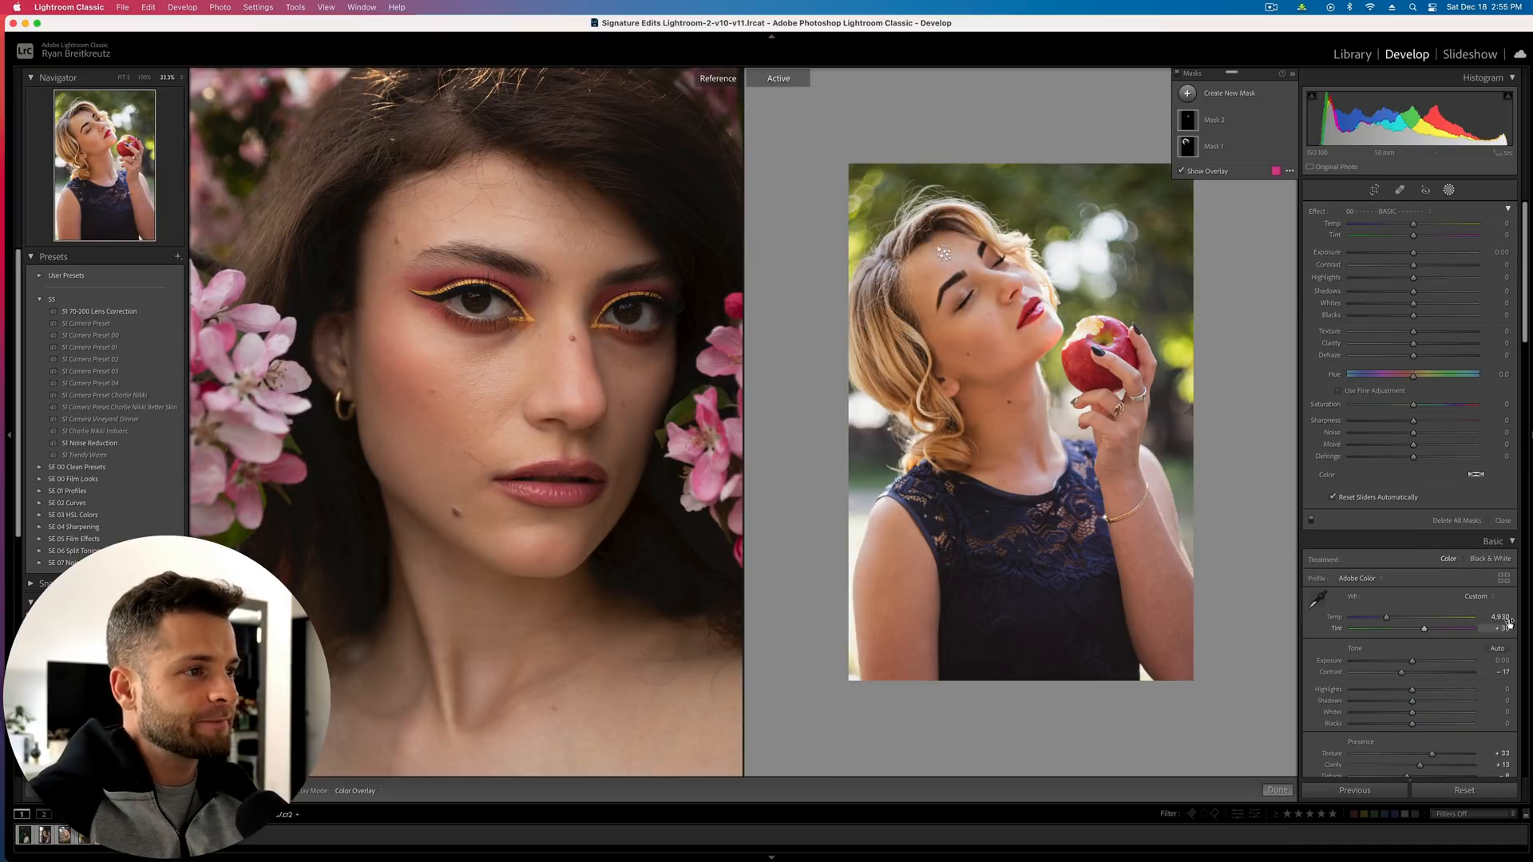
{"action": "key", "text": "super+z"}
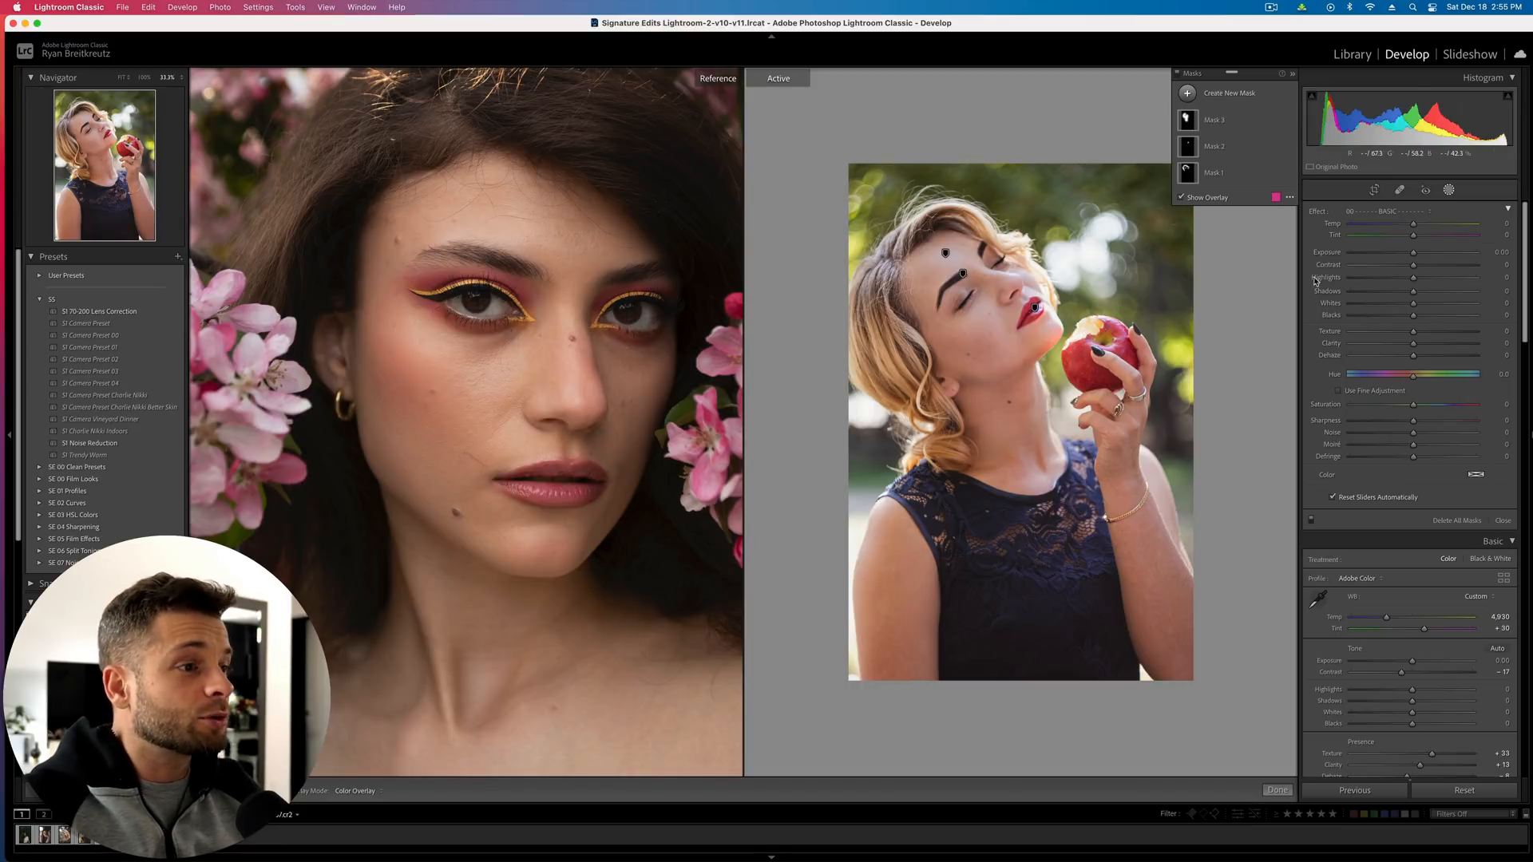
Extend the face mask over the blonde hair, using brush size 12 along the top of the head, and leave masking
{"action": "left_click", "coordinate": [946, 253]}
{"action": "left_click_drag", "start_coordinate": [863, 329], "coordinate": [892, 374]}
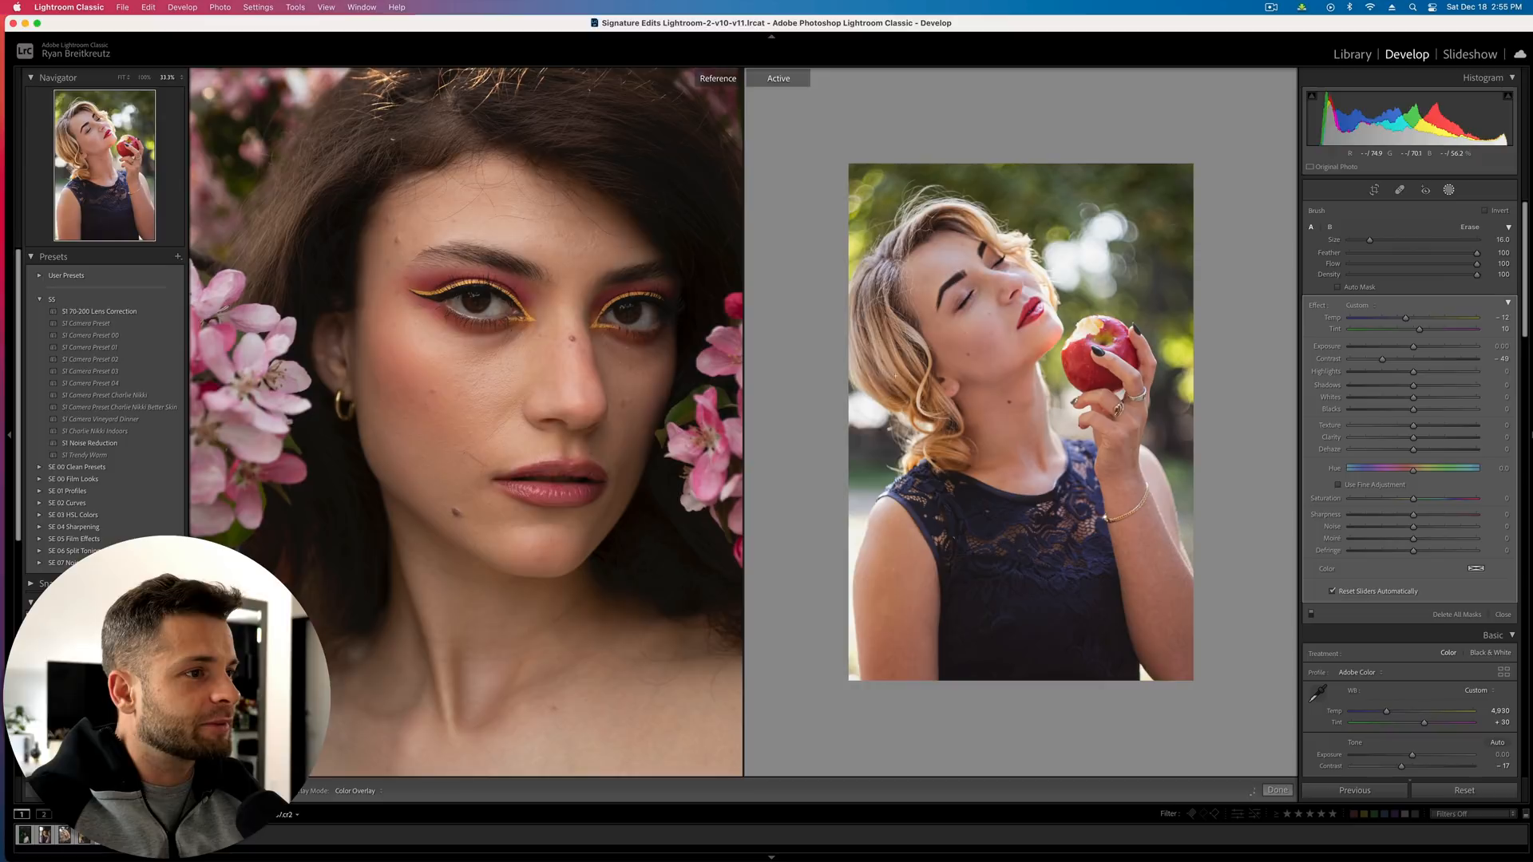
{"action": "left_click_drag", "start_coordinate": [935, 434], "coordinate": [937, 437]}
{"action": "key", "text": "["}
{"action": "key", "text": "["}
{"action": "key", "text": "["}
{"action": "key", "text": "["}
{"action": "left_click_drag", "start_coordinate": [953, 212], "coordinate": [1062, 272]}
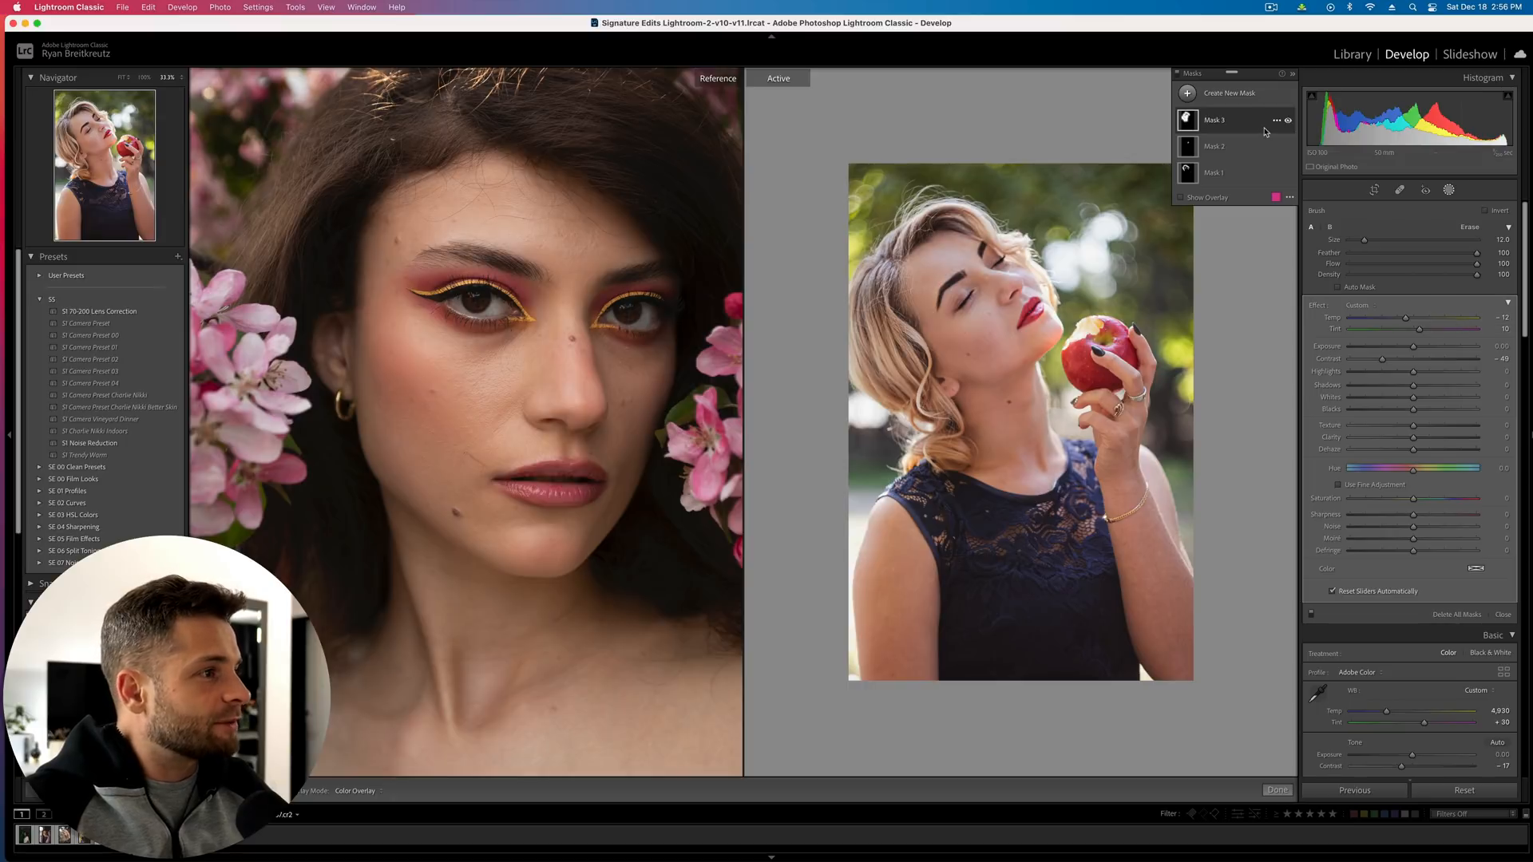
{"action": "key", "text": "shift+w"}
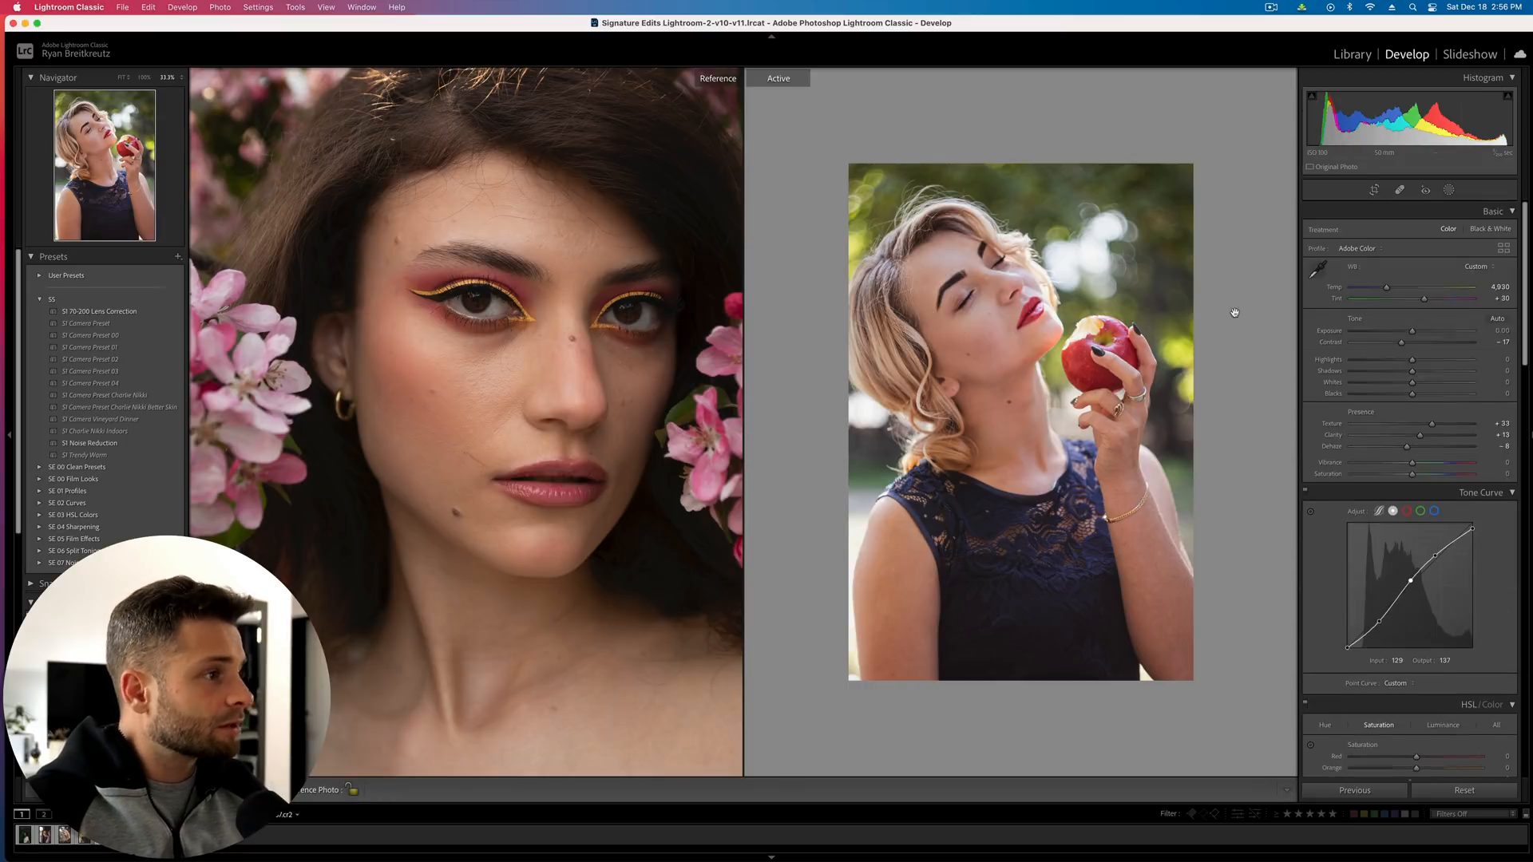
Compare the apple portrait before and after while warming its white balance temperature to 5,657
{"action": "left_click_drag", "start_coordinate": [1388, 290], "coordinate": [1391, 289]}
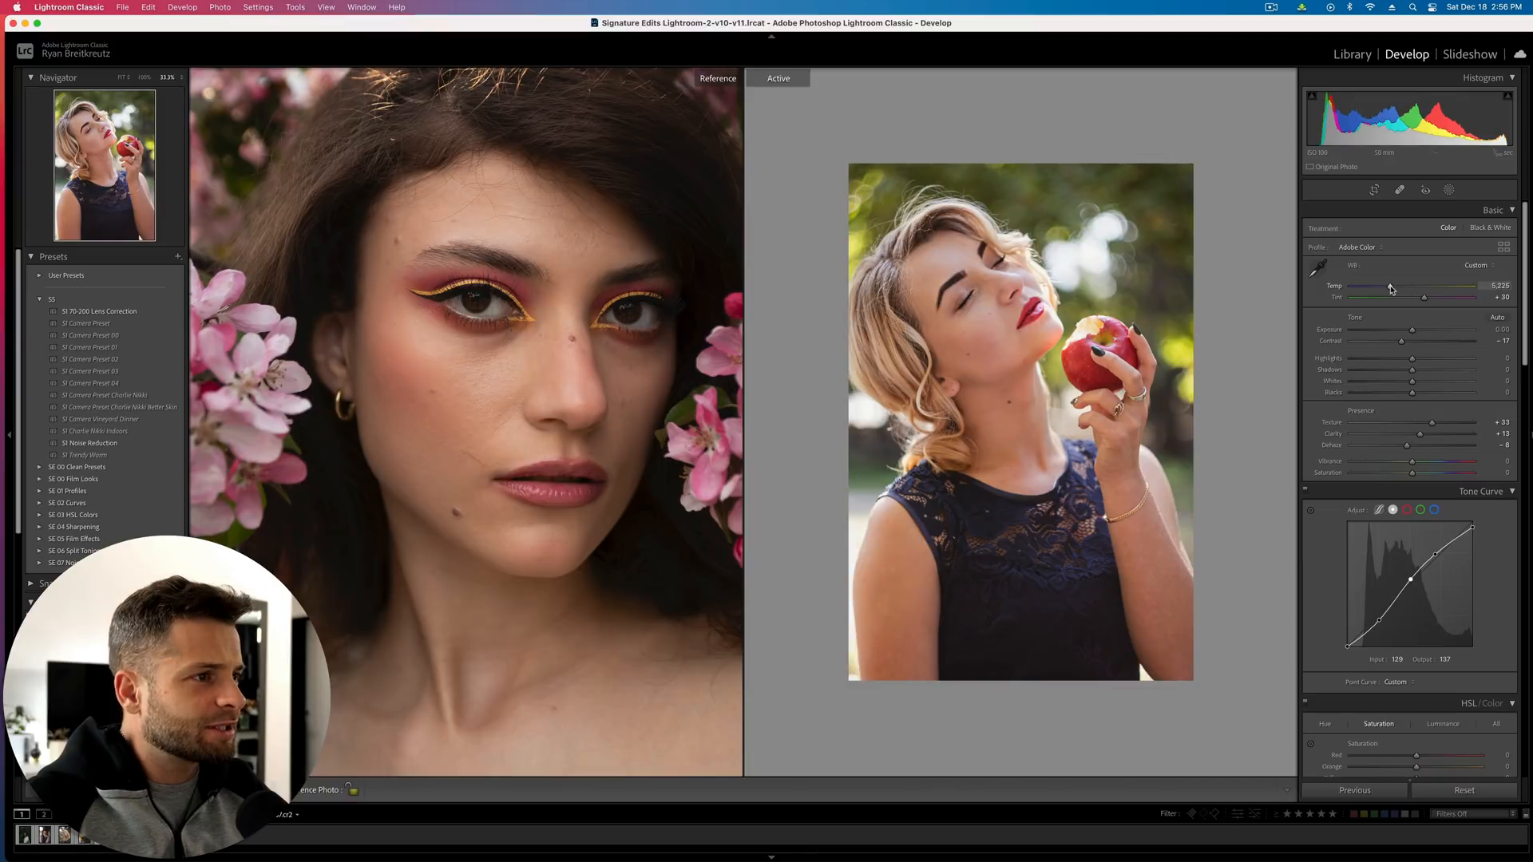
{"action": "key", "text": "backslash"}
{"action": "key", "text": "backslash"}
{"action": "key", "text": "backslash"}
{"action": "key", "text": "backslash"}
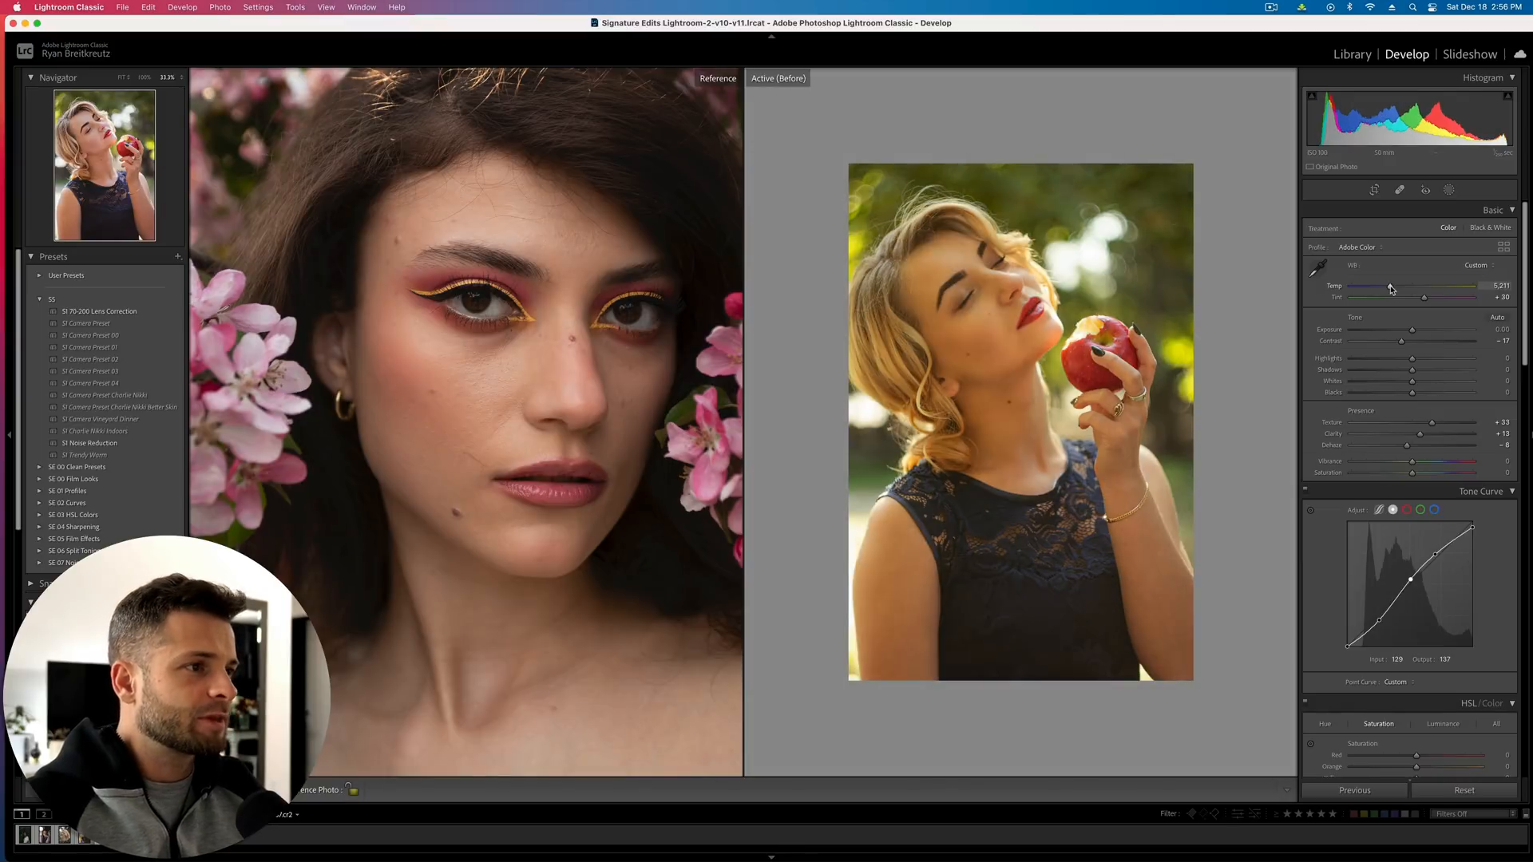
{"action": "left_click_drag", "start_coordinate": [1391, 289], "coordinate": [1397, 289]}
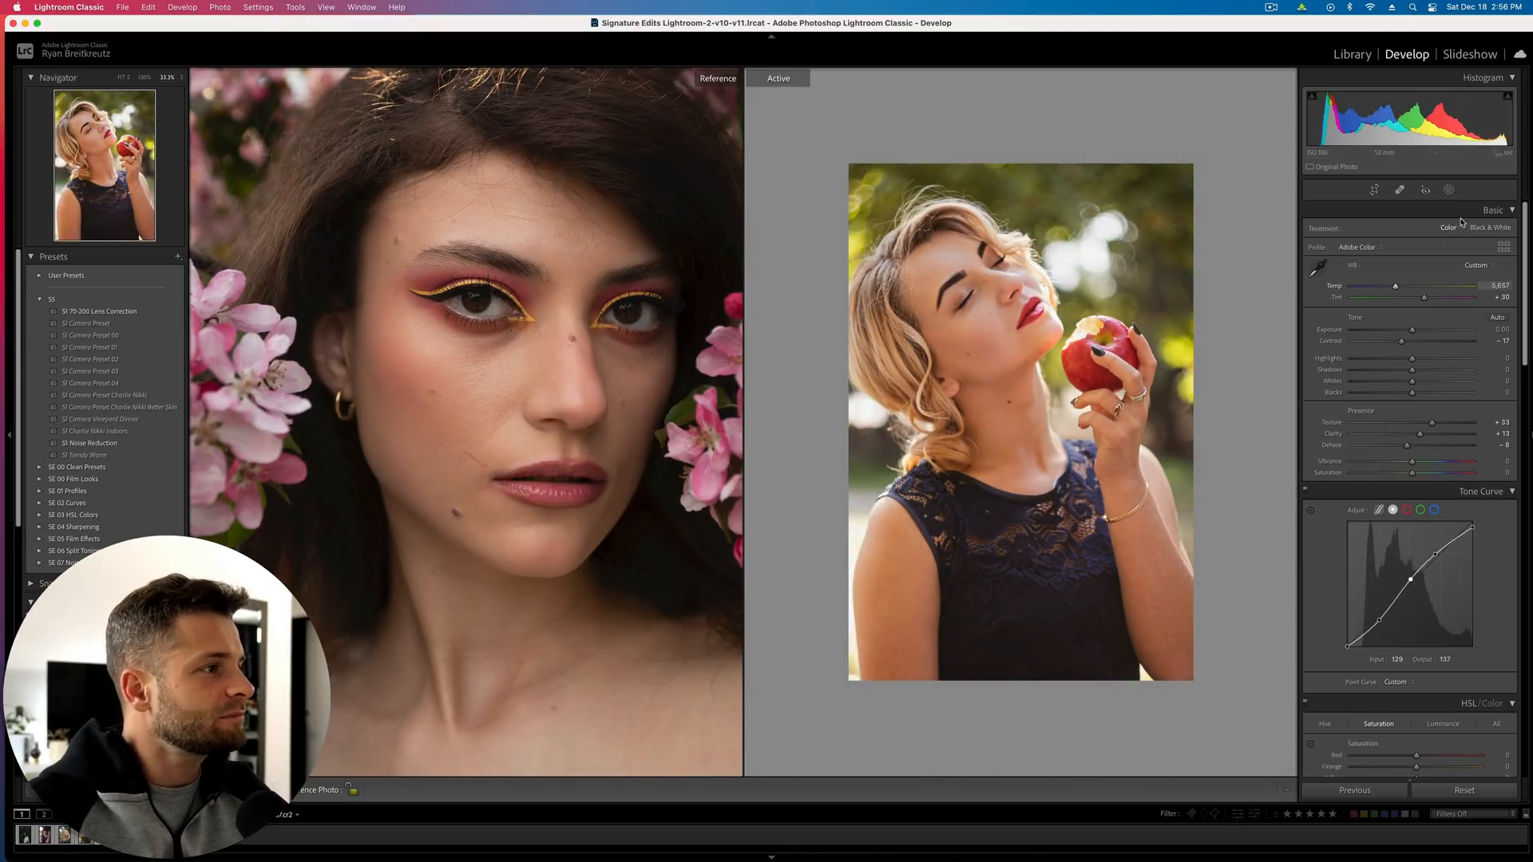
Create another brush mask and paint it over both of the woman's arms
{"action": "left_click", "coordinate": [1449, 190]}
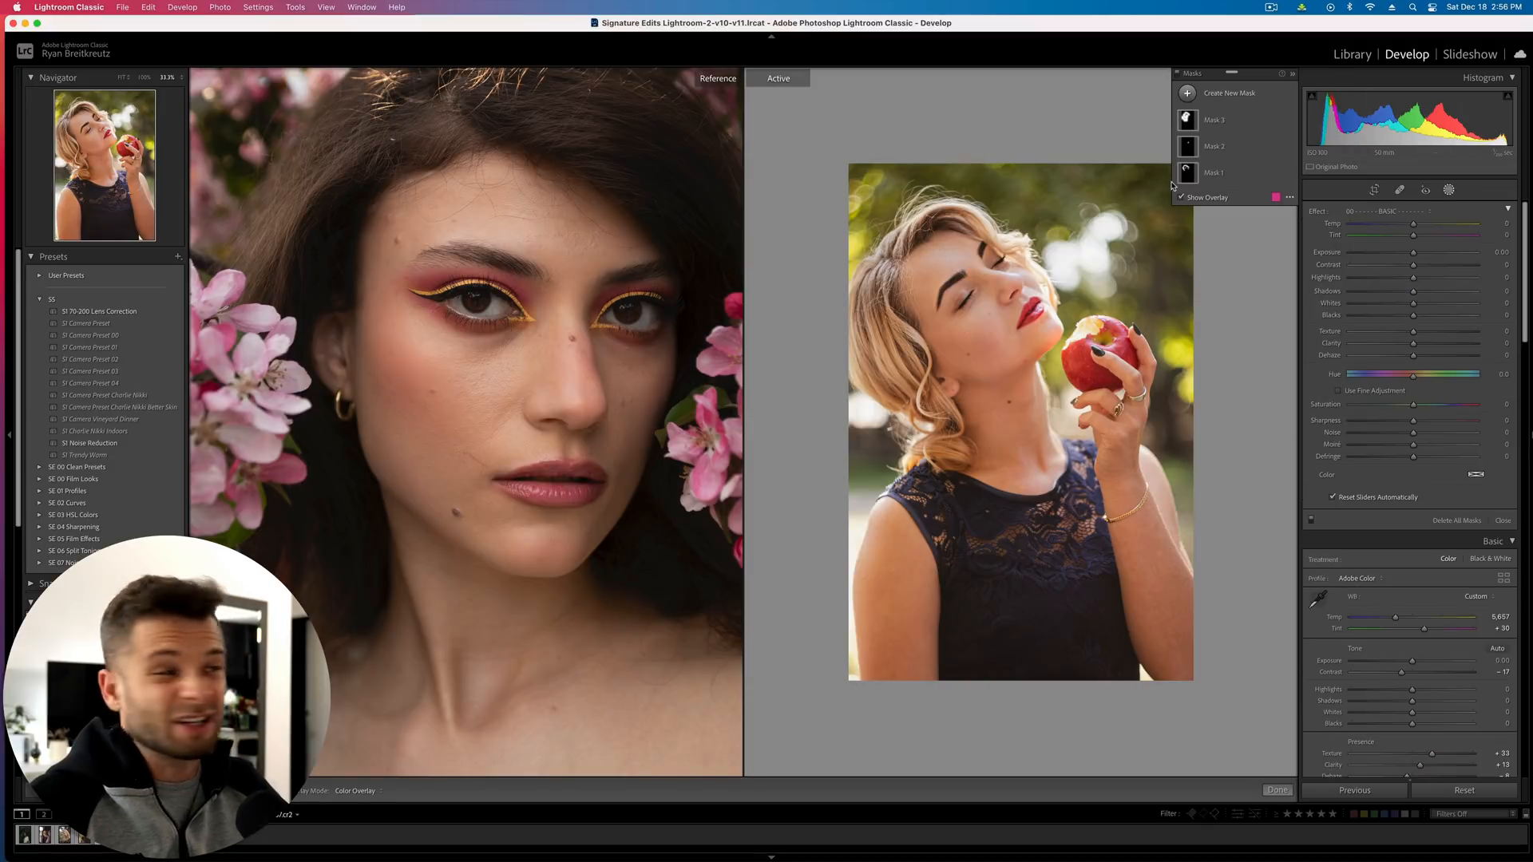
{"action": "left_click", "coordinate": [1254, 122]}
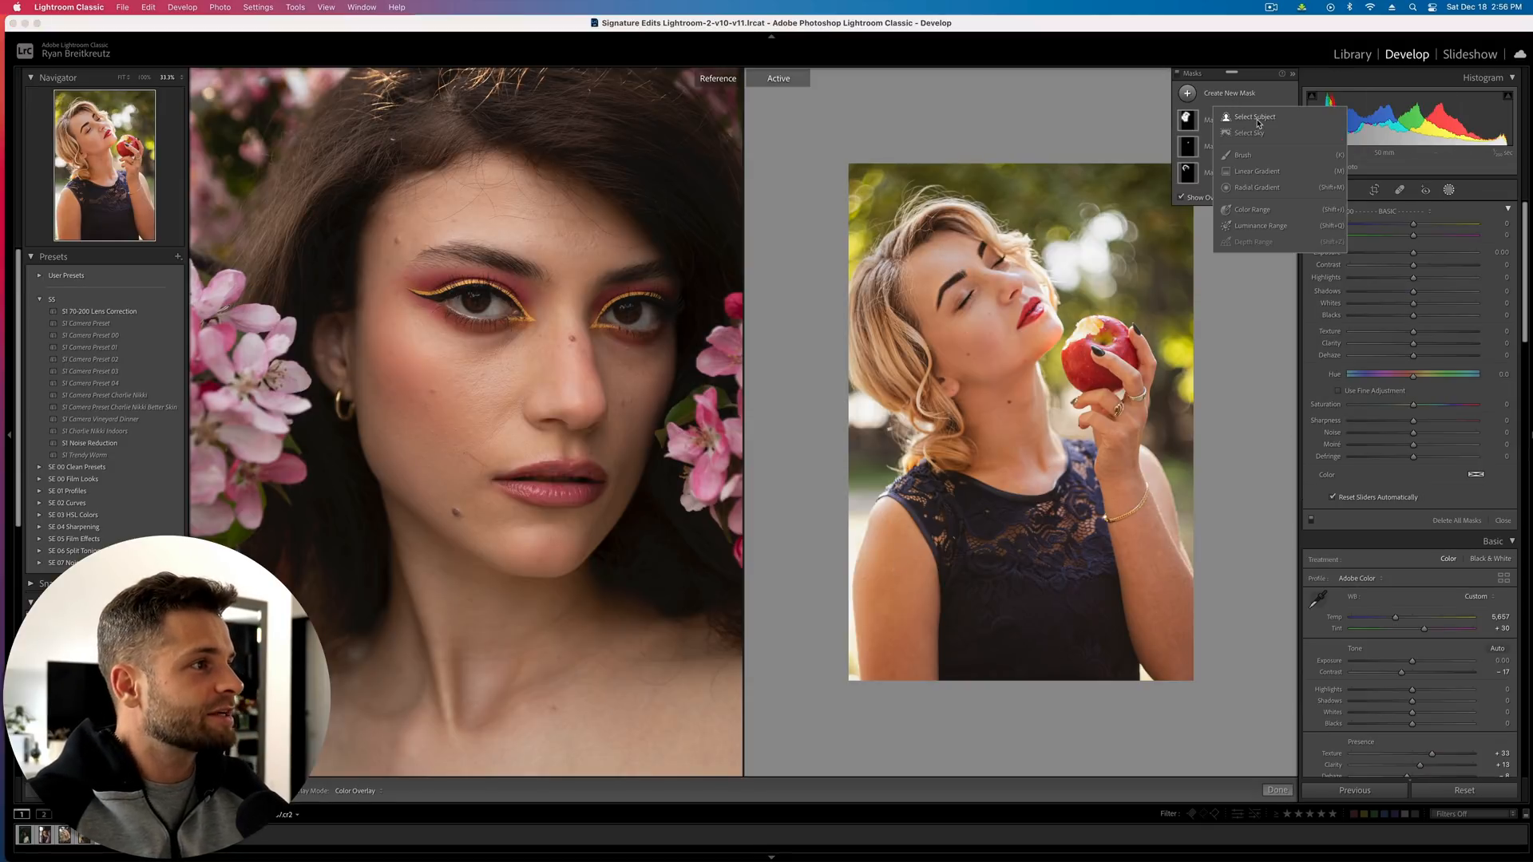
{"action": "left_click", "coordinate": [1245, 154]}
{"action": "mouse_move", "coordinate": [898, 511]}
{"action": "left_mouse_down"}
{"action": "mouse_move", "coordinate": [888, 669]}
{"action": "mouse_move", "coordinate": [926, 591]}
{"action": "mouse_move", "coordinate": [863, 531]}
{"action": "mouse_move", "coordinate": [898, 537]}
{"action": "left_mouse_up"}
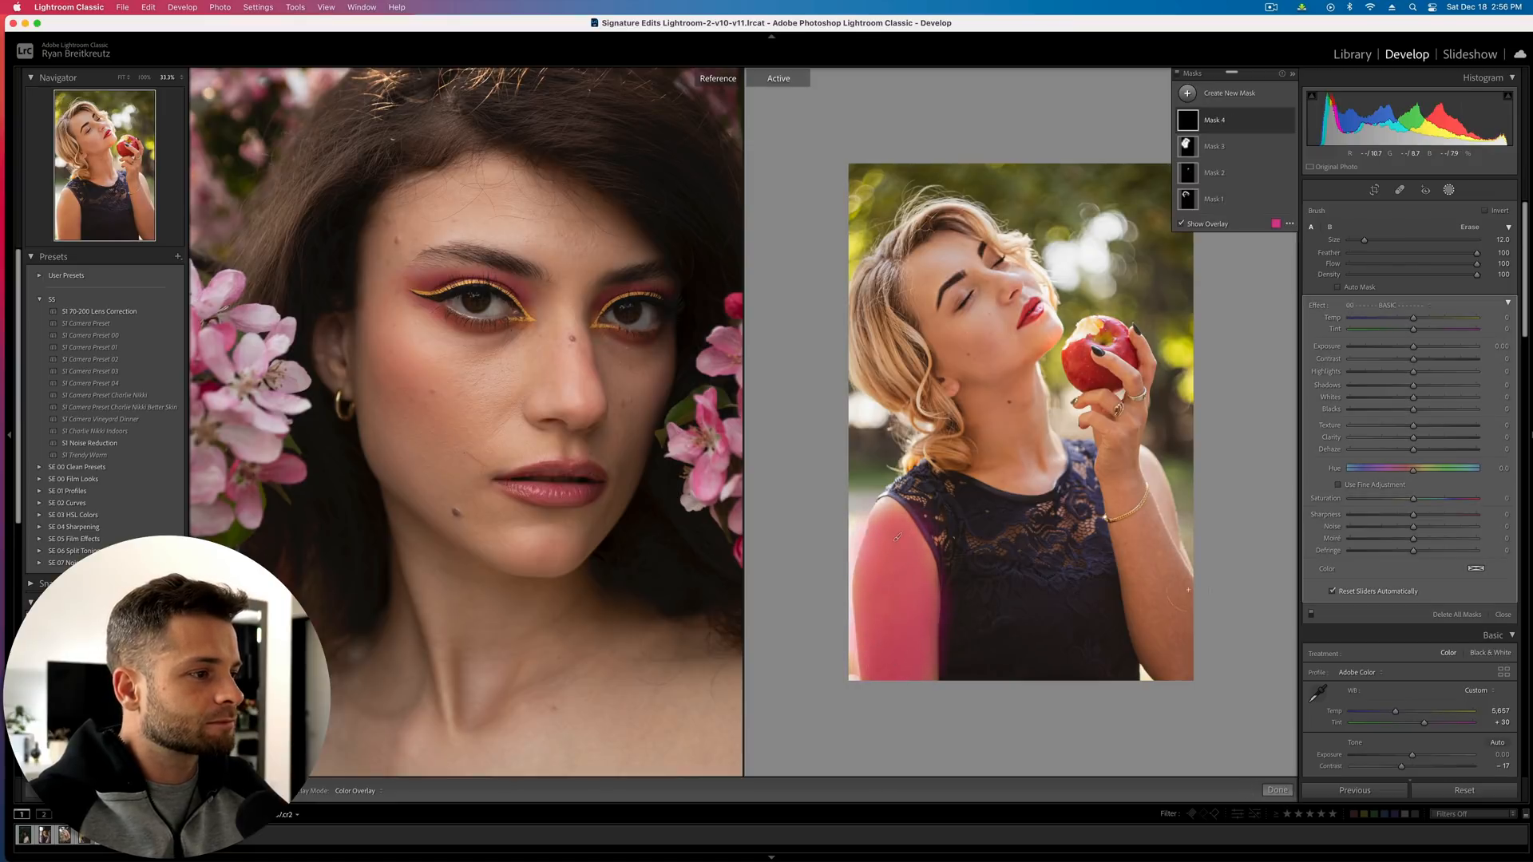
{"action": "mouse_move", "coordinate": [1129, 447]}
{"action": "left_mouse_down"}
{"action": "mouse_move", "coordinate": [1149, 671]}
{"action": "mouse_move", "coordinate": [1155, 635]}
{"action": "left_mouse_up"}
Set the arm mask's Highlights to about 50, Whites to about 51, Temp to -13 and Tint to -10, and leave masking
{"action": "left_click_drag", "start_coordinate": [1414, 371], "coordinate": [1433, 399]}
{"action": "left_click_drag", "start_coordinate": [1413, 318], "coordinate": [1405, 323]}
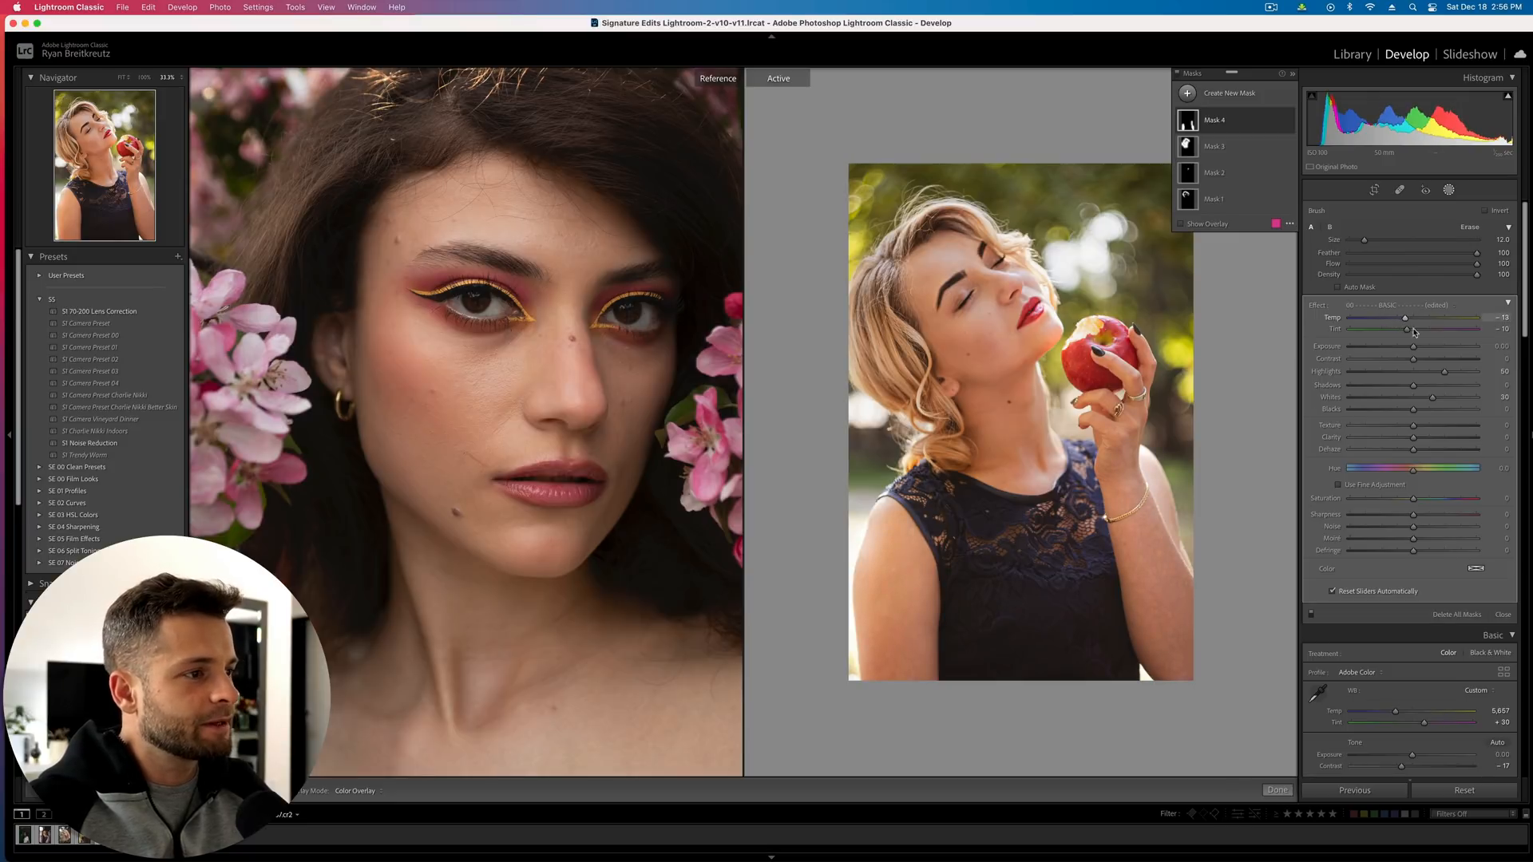
{"action": "left_click", "coordinate": [1447, 398]}
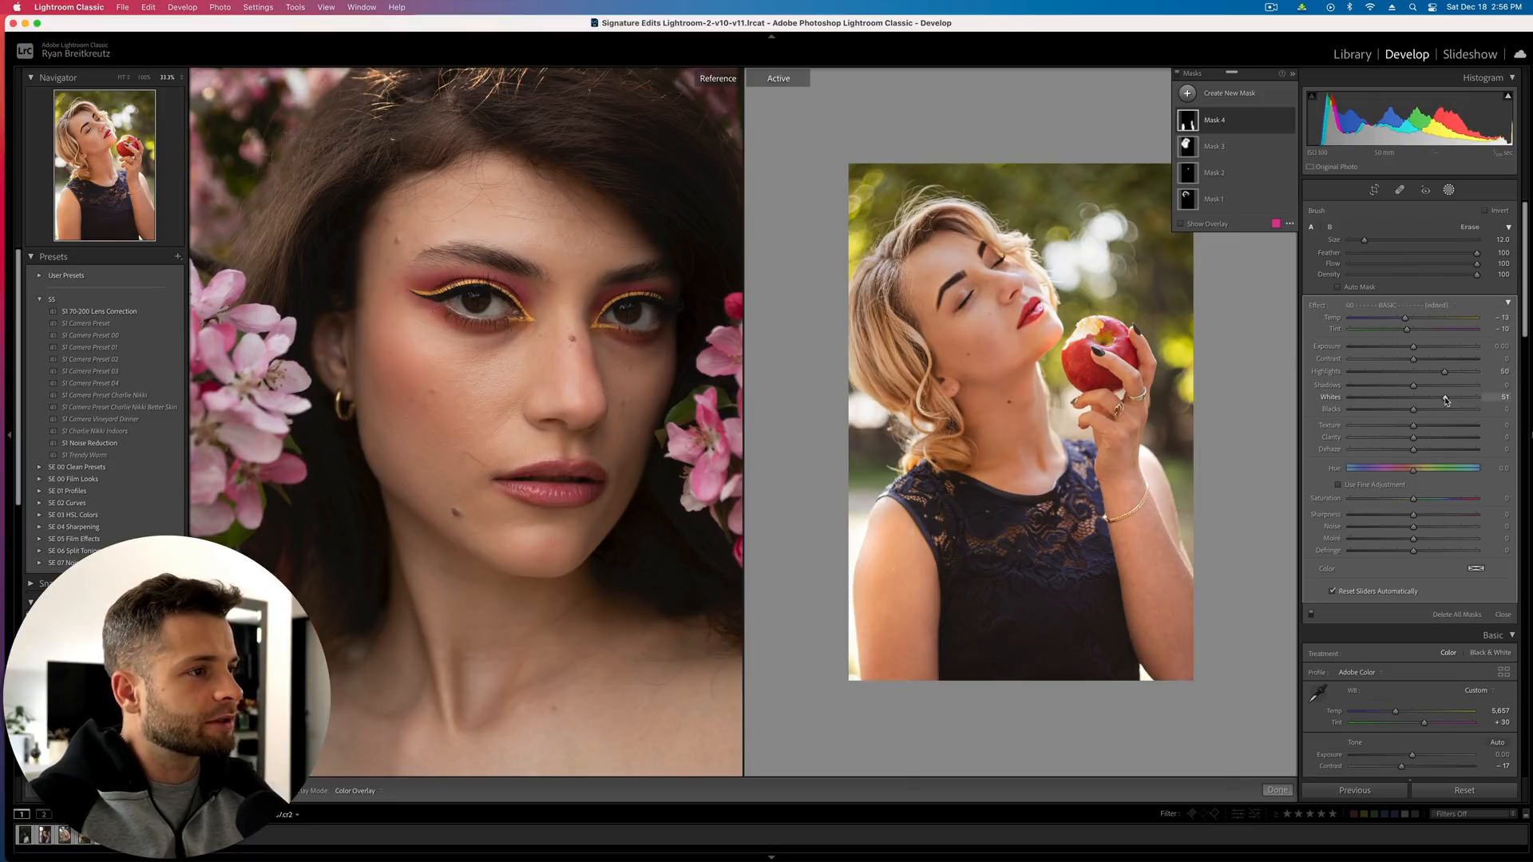
{"action": "key", "text": "shift+w"}
Compare the apple portrait before and after, and fine-tune its white balance temperature around 5,770
{"action": "key", "text": "backslash"}
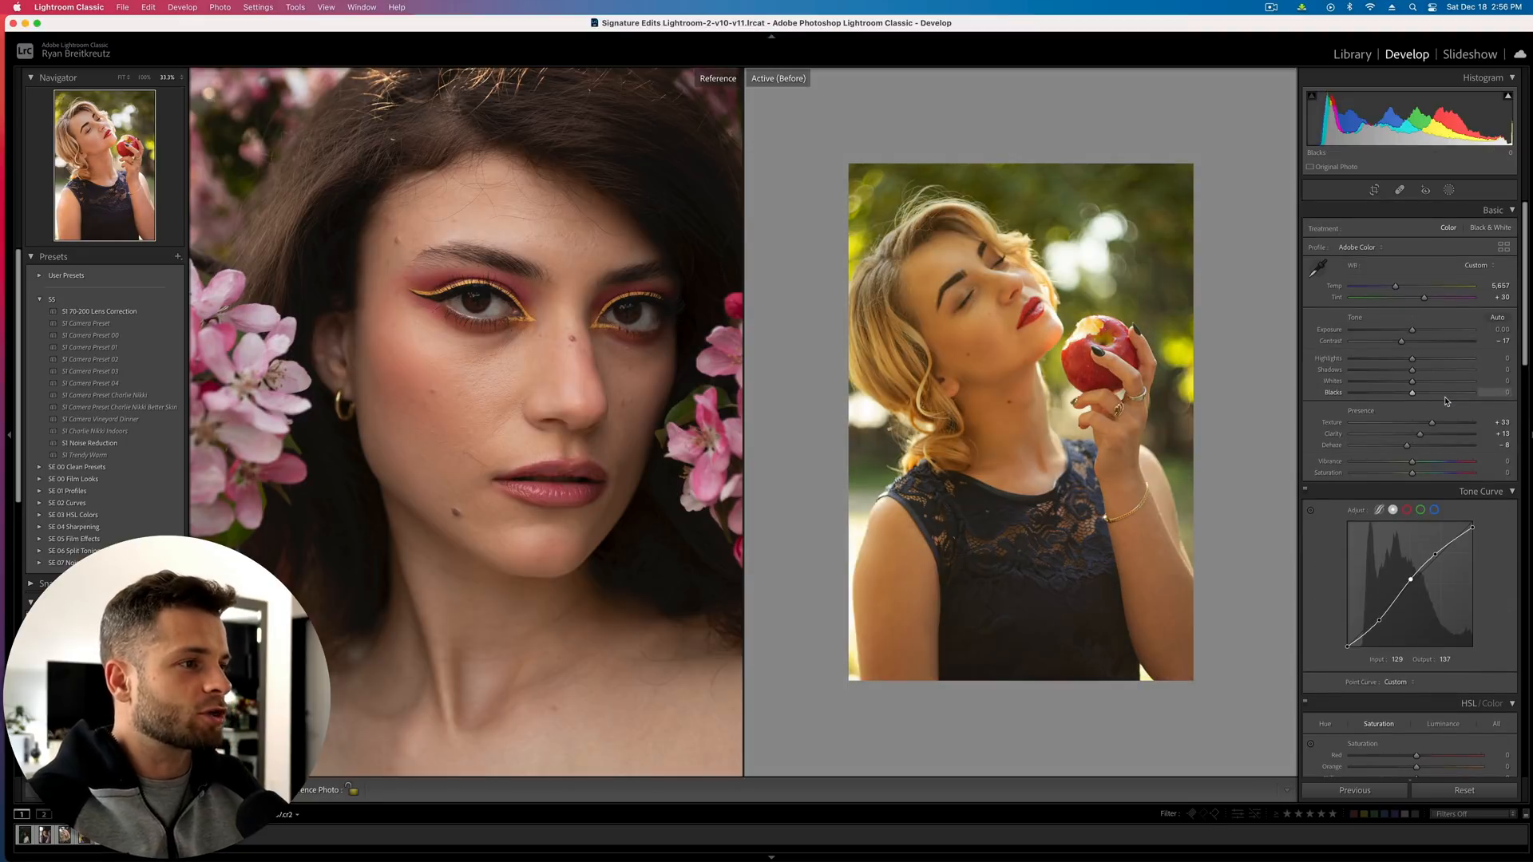
{"action": "key", "text": "backslash"}
{"action": "key", "text": "backslash"}
{"action": "key", "text": "backslash"}
{"action": "key", "text": "backslash"}
{"action": "key", "text": "backslash"}
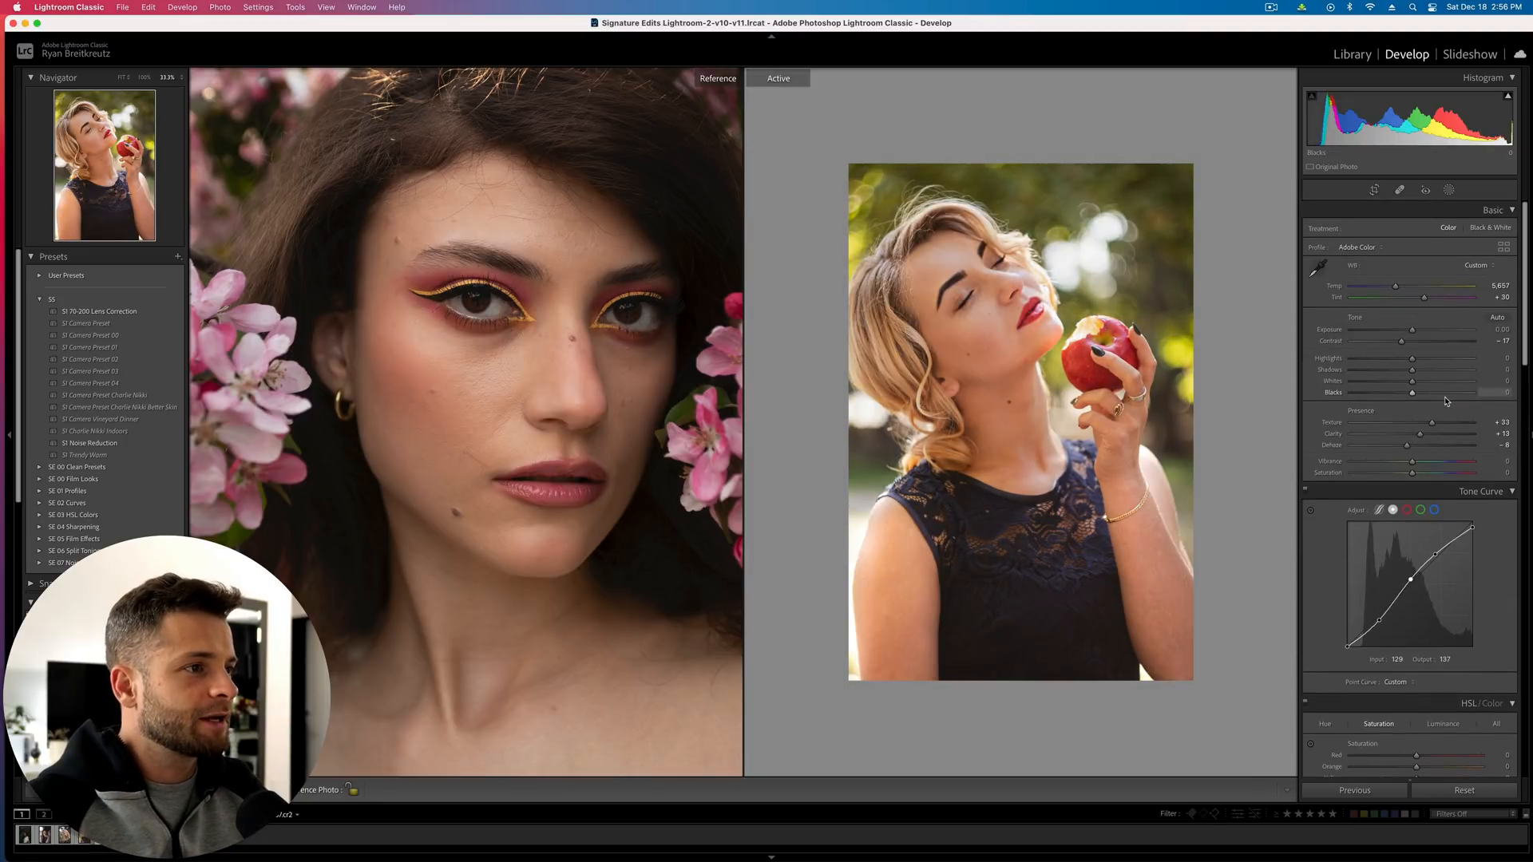
{"action": "left_click_drag", "start_coordinate": [1395, 288], "coordinate": [1397, 290]}
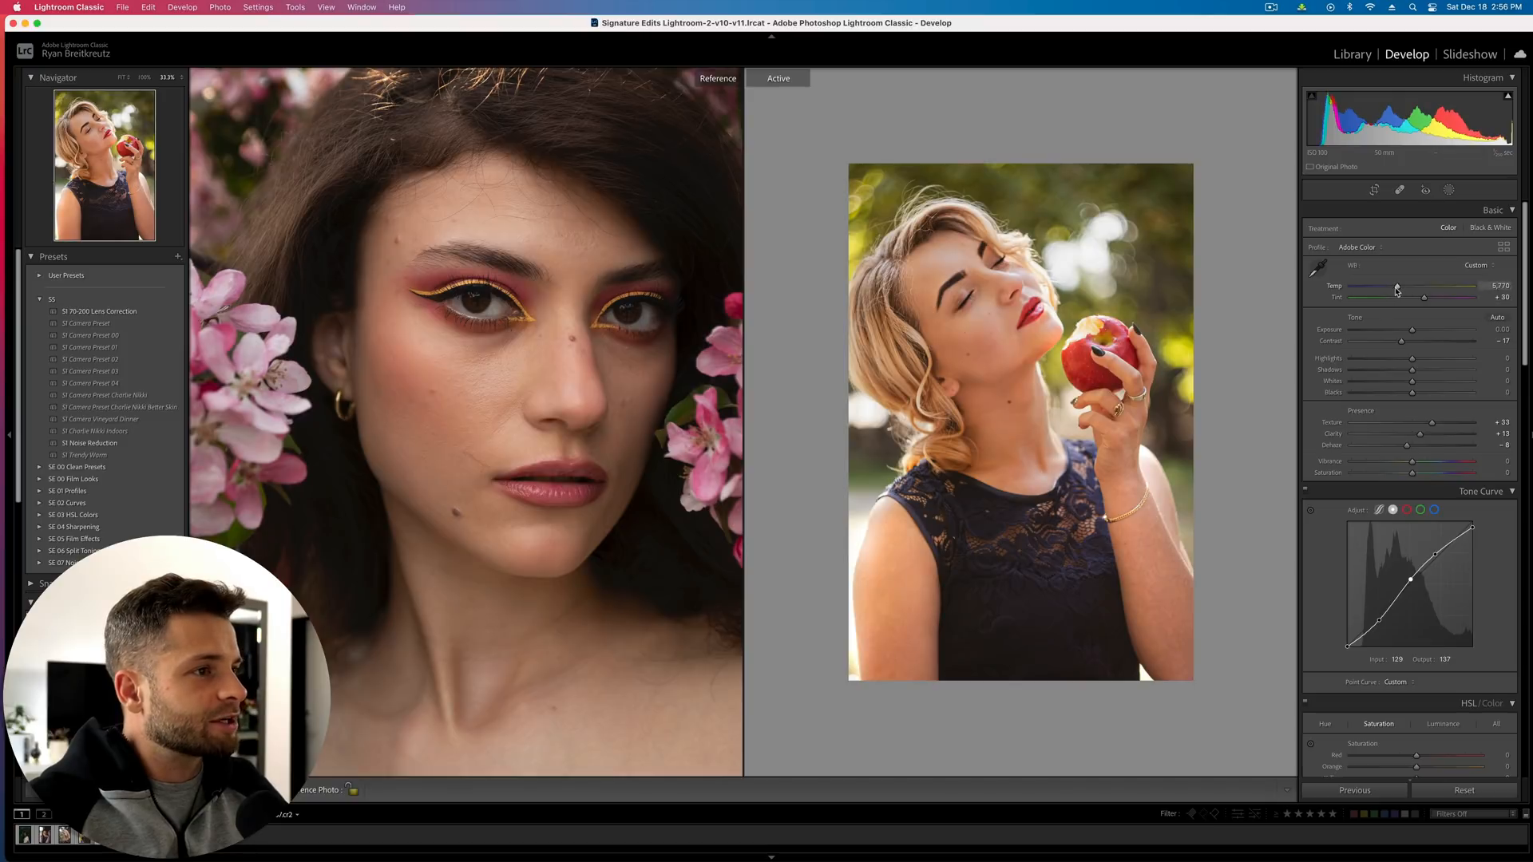
{"action": "key", "text": "shift+minus"}
{"action": "key", "text": "shift+minus"}
{"action": "key", "text": "shift+equal"}
{"action": "key", "text": "equal"}
{"action": "scroll", "coordinate": [1461, 529], "scroll_direction": "down", "scroll_amount": 15}
{"action": "key", "text": "backslash"}
{"action": "key", "text": "backslash"}
Calibrate the apple portrait with Shadows Tint +7, Red Primary Hue about -2 and Saturation -8, and Green Primary Hue about +8 and Saturation +14
{"action": "scroll", "coordinate": [1457, 530], "scroll_direction": "down", "scroll_amount": 5}
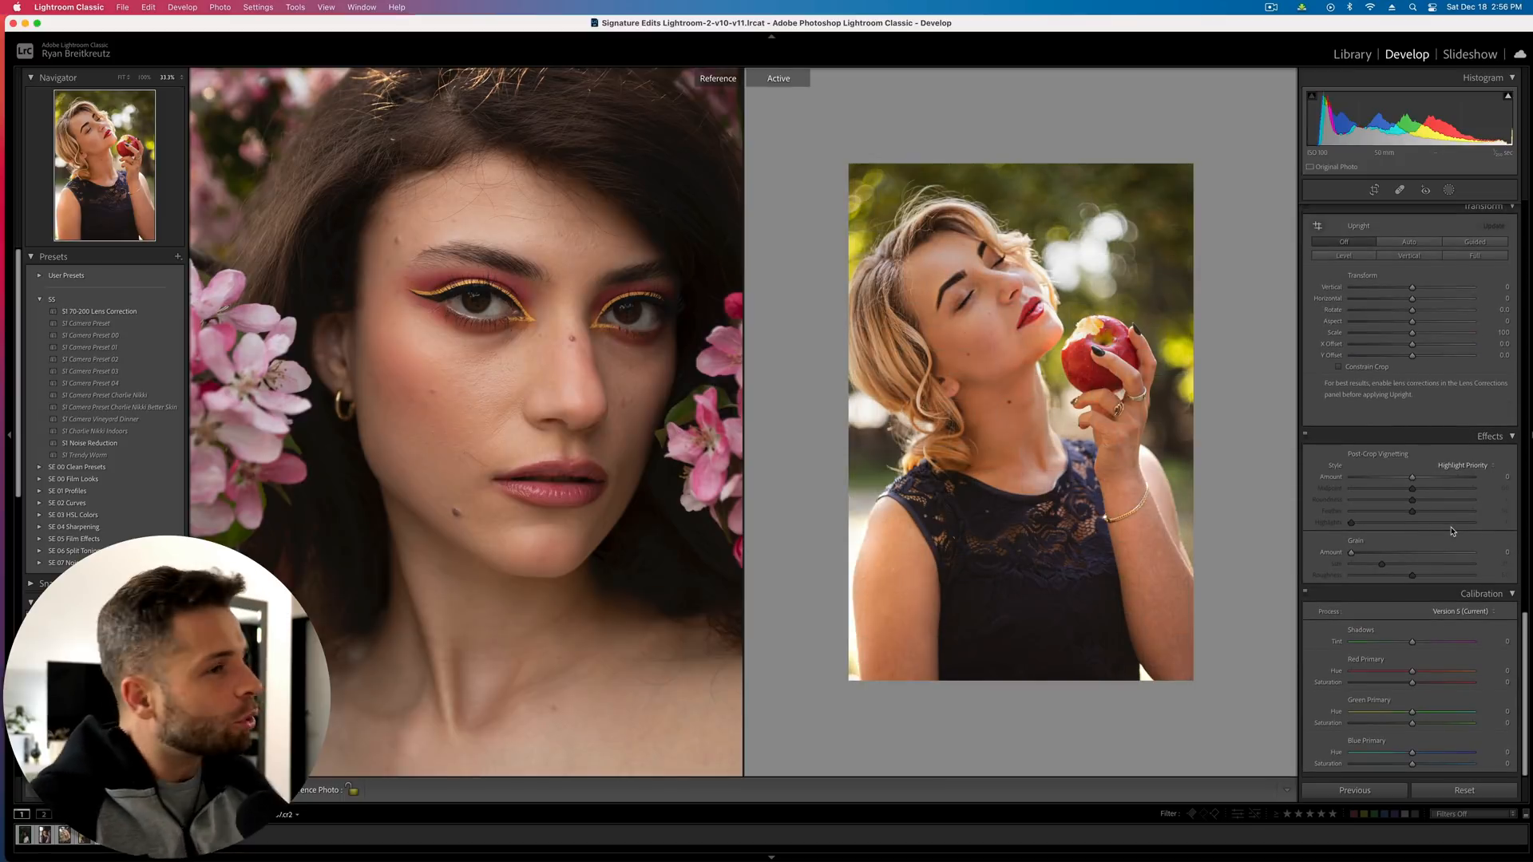
{"action": "left_click", "coordinate": [1510, 437]}
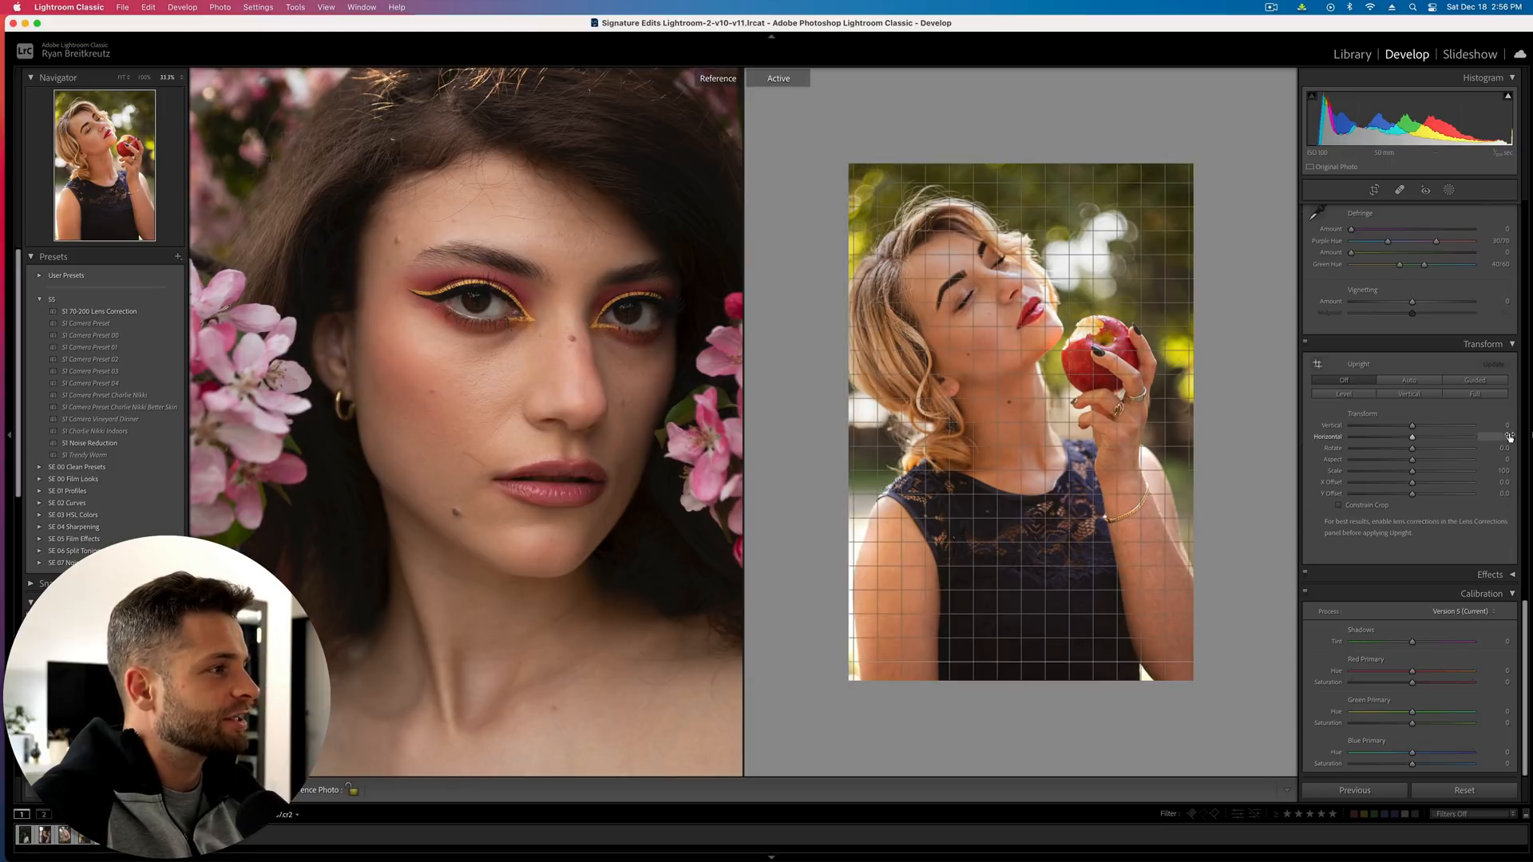
{"action": "left_click", "coordinate": [1511, 345]}
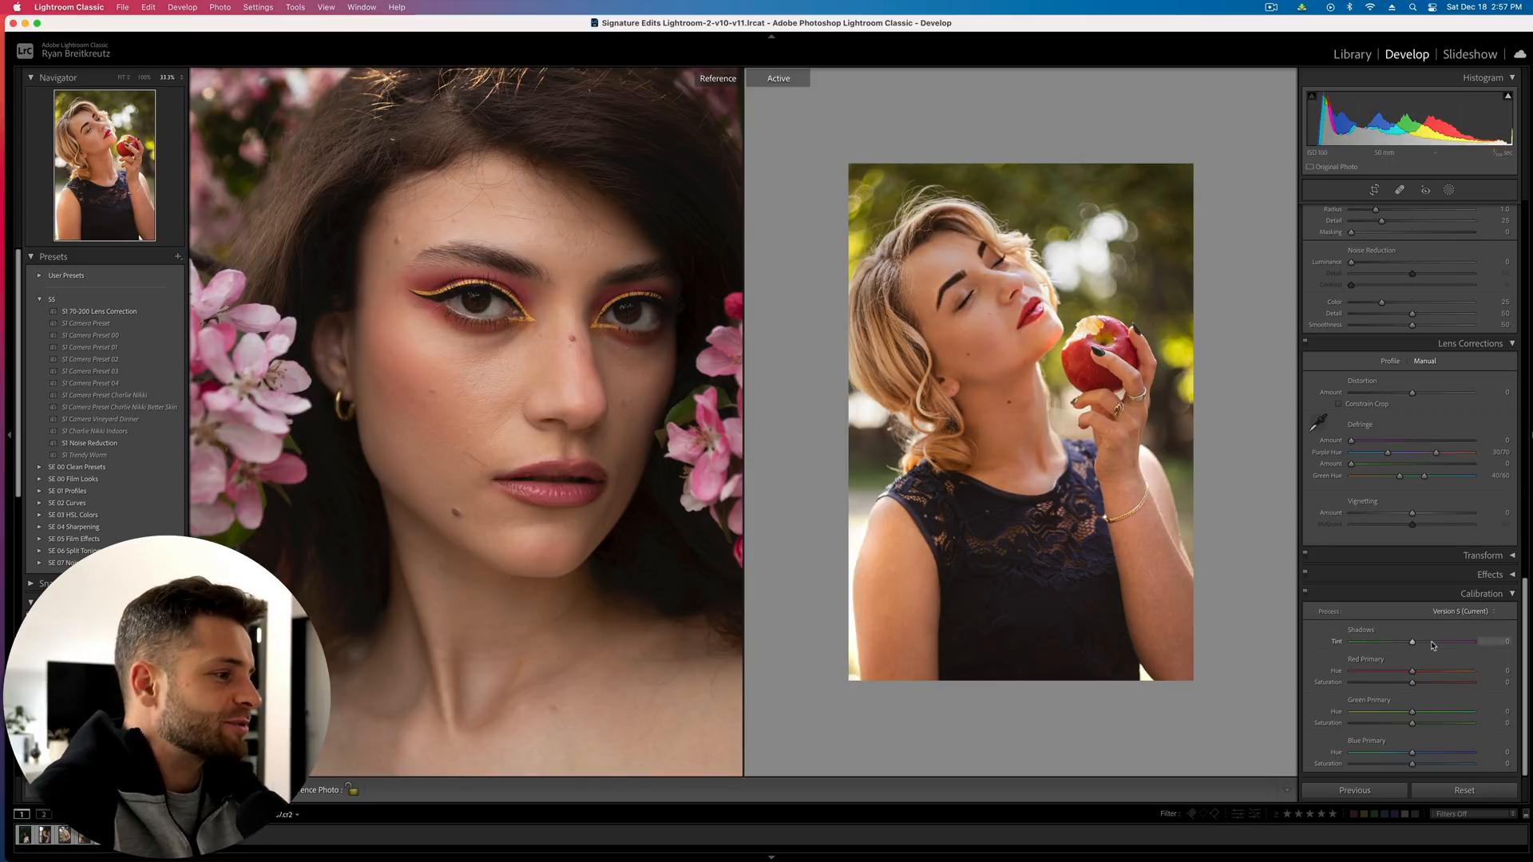
{"action": "left_click_drag", "start_coordinate": [1418, 647], "coordinate": [1414, 764]}
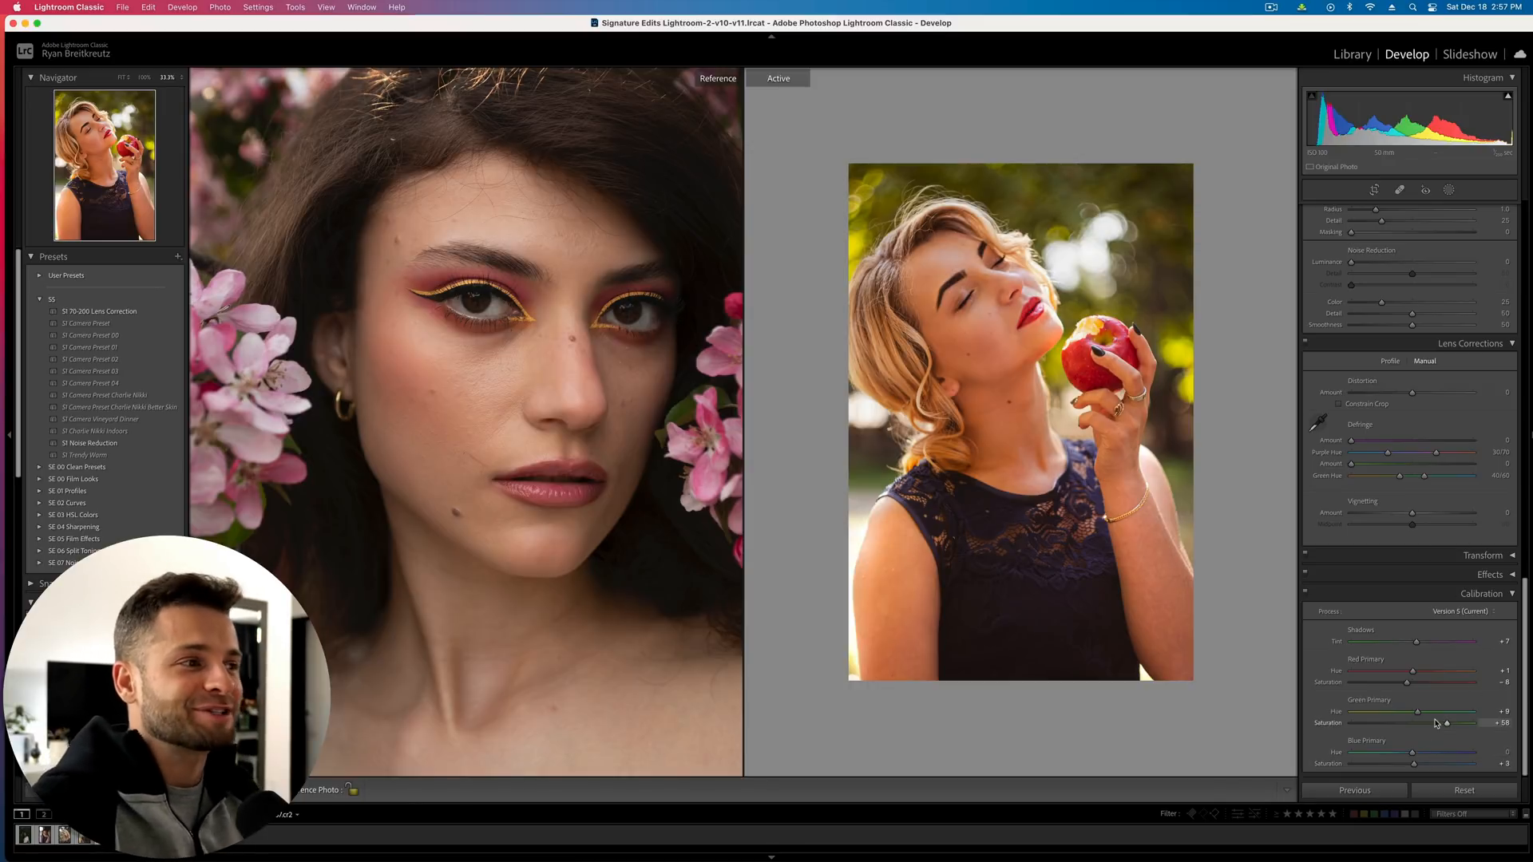
{"action": "left_click_drag", "start_coordinate": [1413, 672], "coordinate": [1421, 725]}
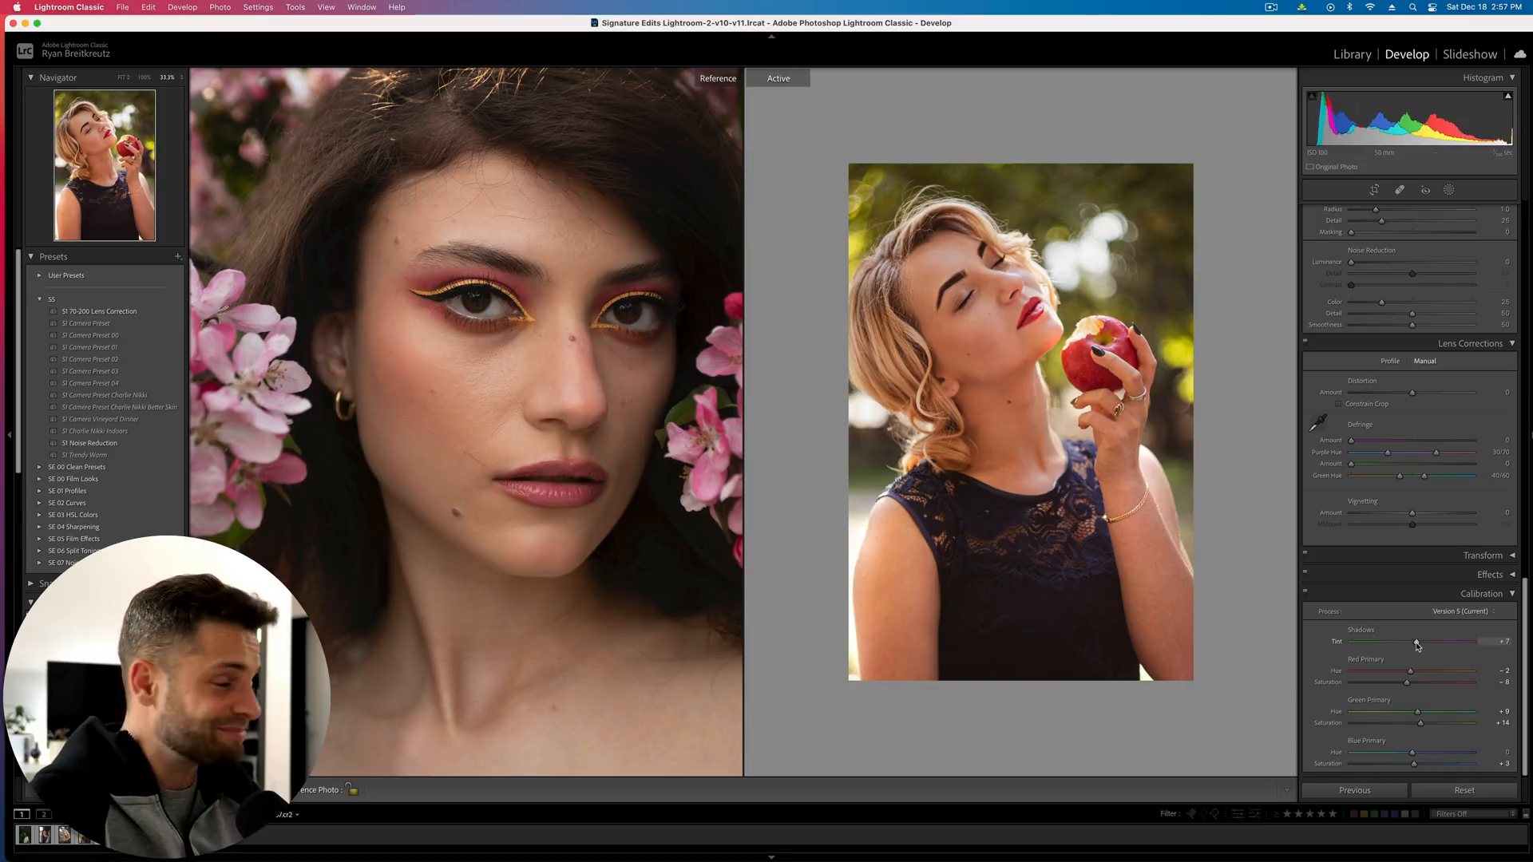
Set the calibration's Shadows Tint to +9, Green Primary Hue to +15, and Blue Primary Hue to +31 and Saturation to about -10
{"action": "mouse_move", "coordinate": [1419, 645]}
{"action": "left_mouse_down"}
{"action": "mouse_move", "coordinate": [1437, 646]}
{"action": "mouse_move", "coordinate": [1422, 646]}
{"action": "left_mouse_up"}
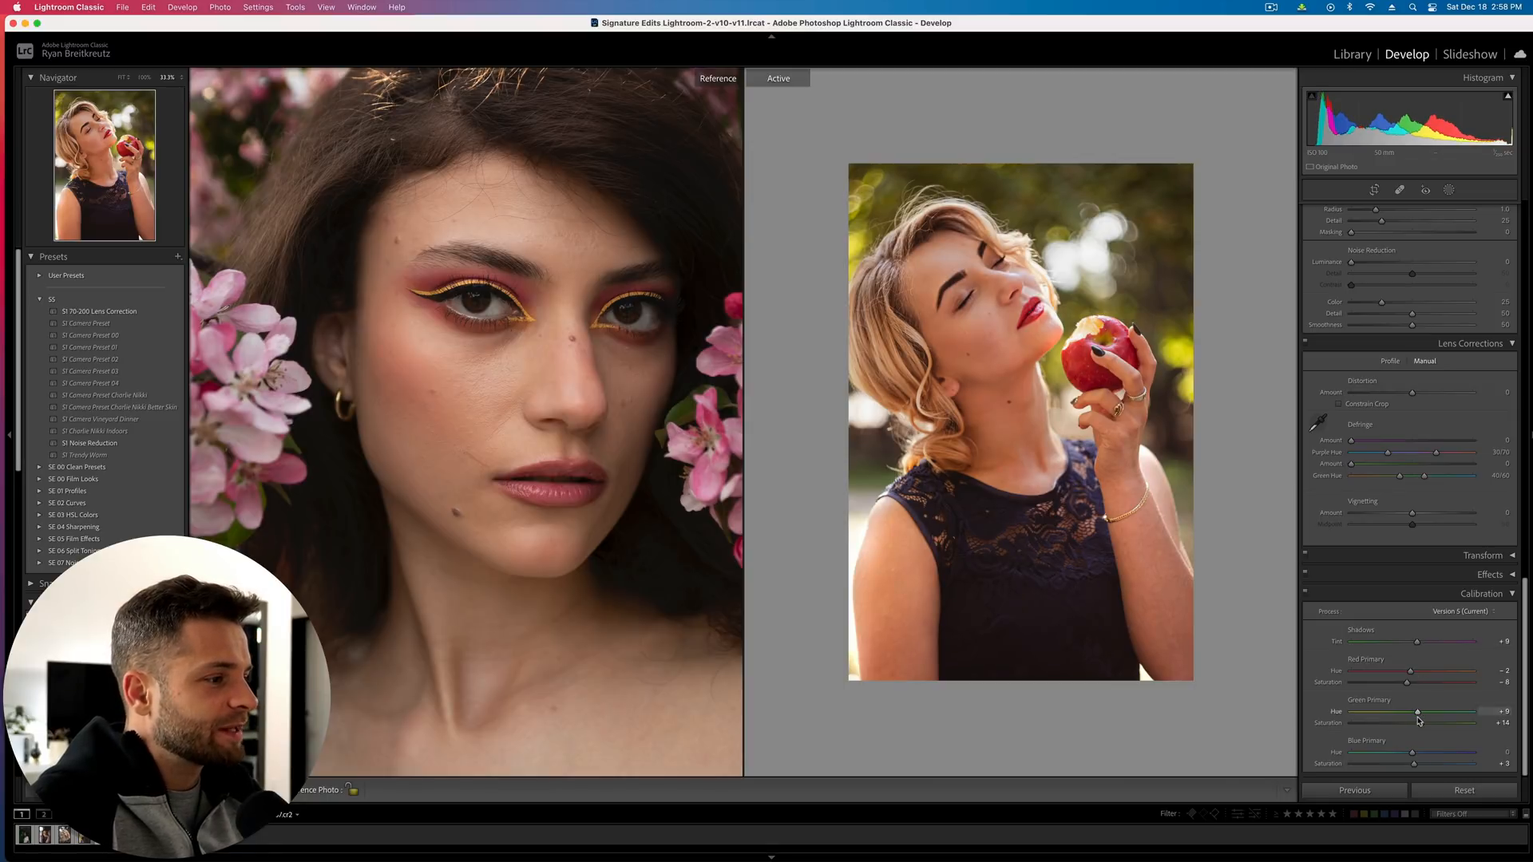
{"action": "left_click_drag", "start_coordinate": [1419, 716], "coordinate": [1466, 757]}
{"action": "left_click_drag", "start_coordinate": [1470, 756], "coordinate": [1406, 767]}
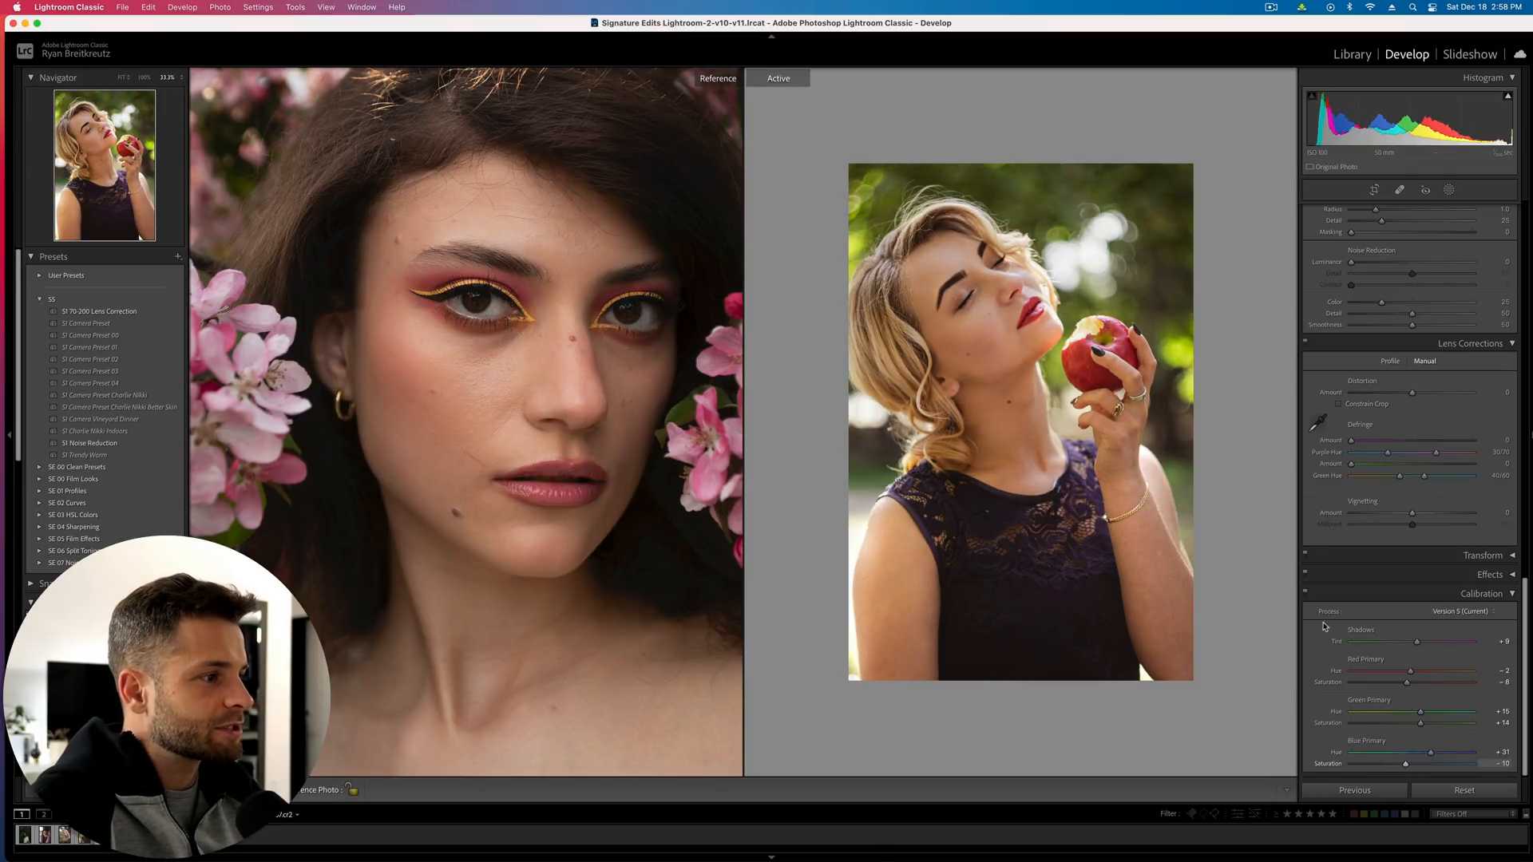
Compare the apple portrait with and without its calibration adjustments
{"action": "left_click", "coordinate": [1306, 594]}
{"action": "left_click", "coordinate": [1306, 594]}
{"action": "left_click", "coordinate": [1306, 595]}
{"action": "left_click", "coordinate": [1307, 595]}
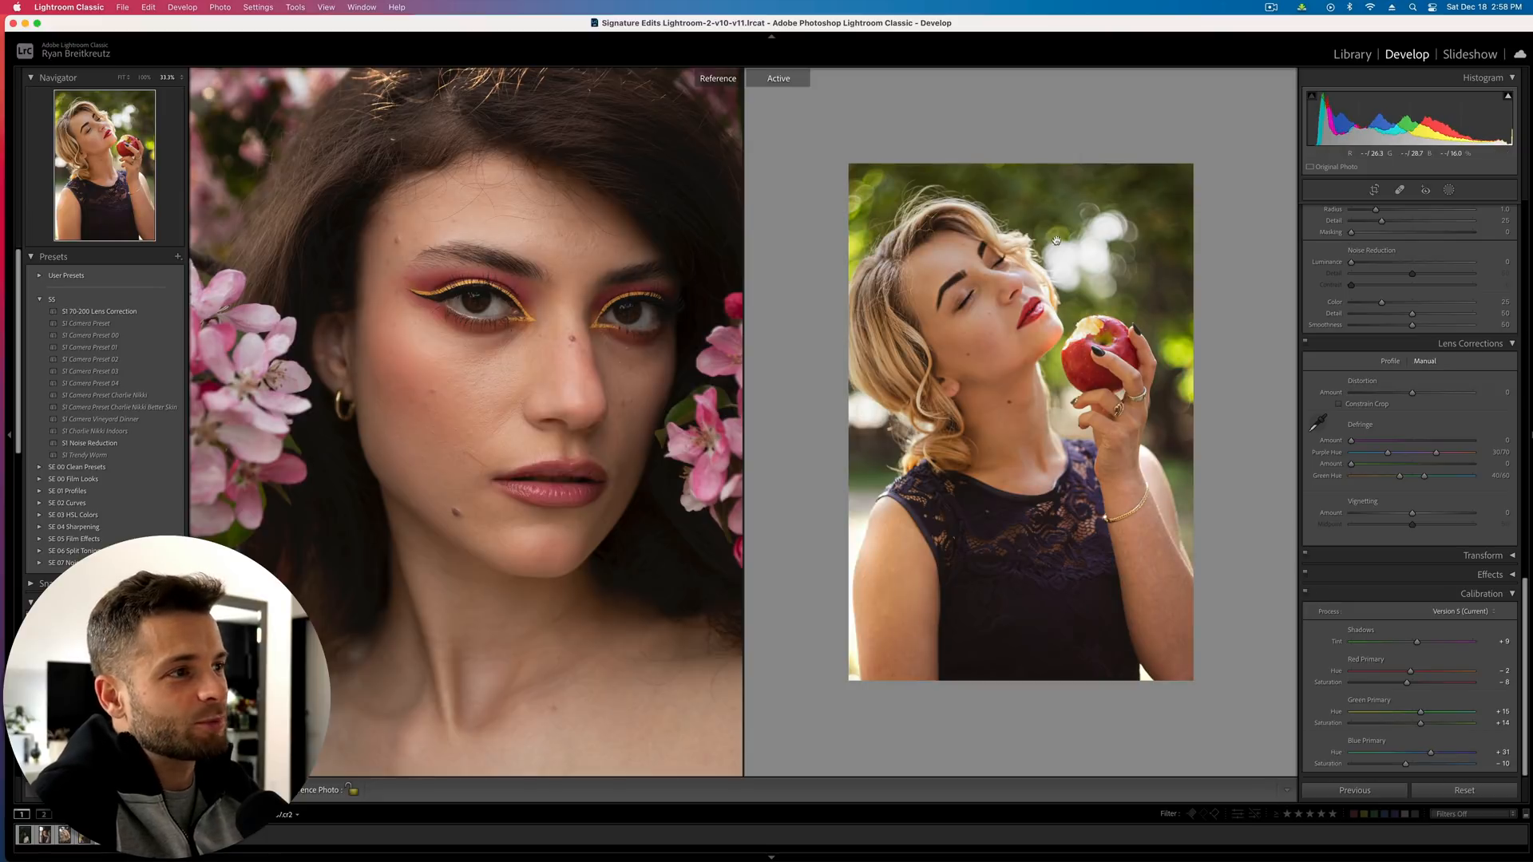
{"action": "left_click", "coordinate": [1310, 598]}
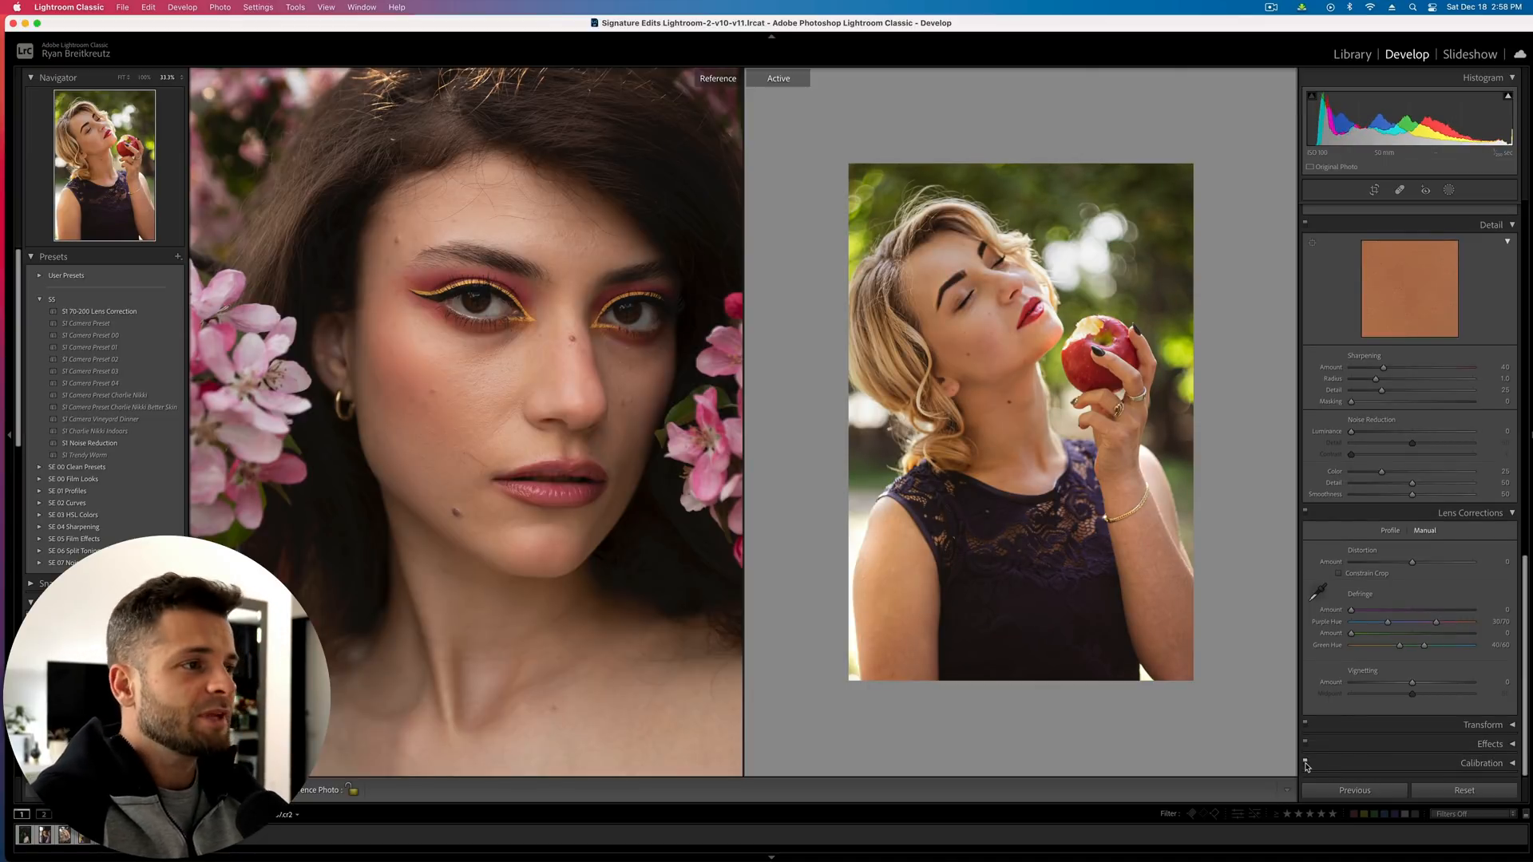
Open the record-store portrait as the active photo and magnify the woman's face beside the reference
{"action": "key", "text": "Right"}
{"action": "left_click", "coordinate": [1145, 402]}
{"action": "left_click_drag", "start_coordinate": [1144, 402], "coordinate": [1086, 365]}
{"action": "key", "text": "super+="}
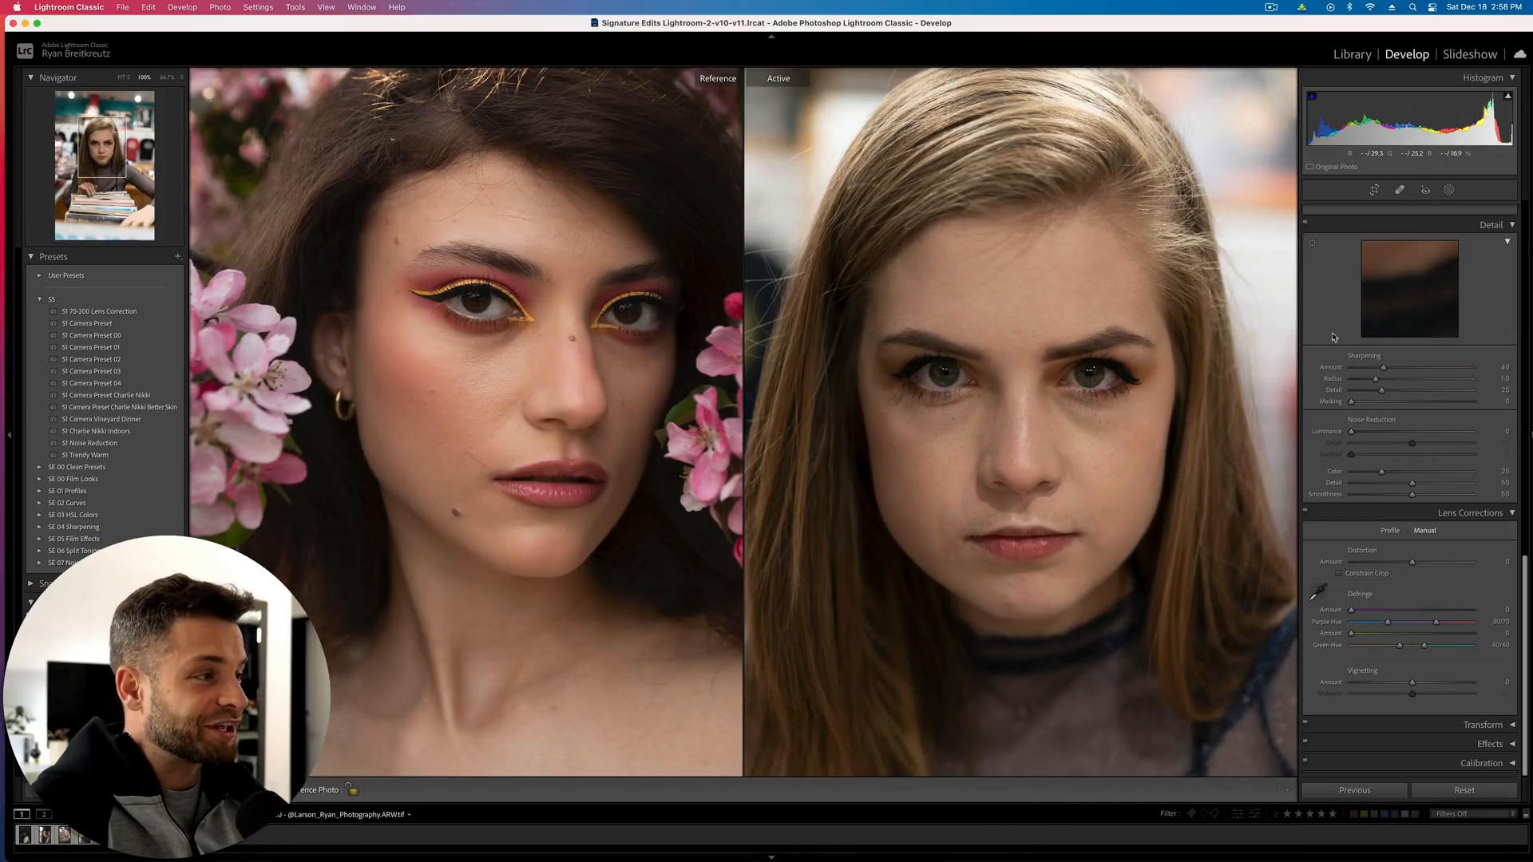
Set the record-store portrait's Temp to about 4,491, Tint to +31, Exposure to +0.20 and Contrast to -1
{"action": "scroll", "coordinate": [1421, 325], "scroll_direction": "up", "scroll_amount": 10}
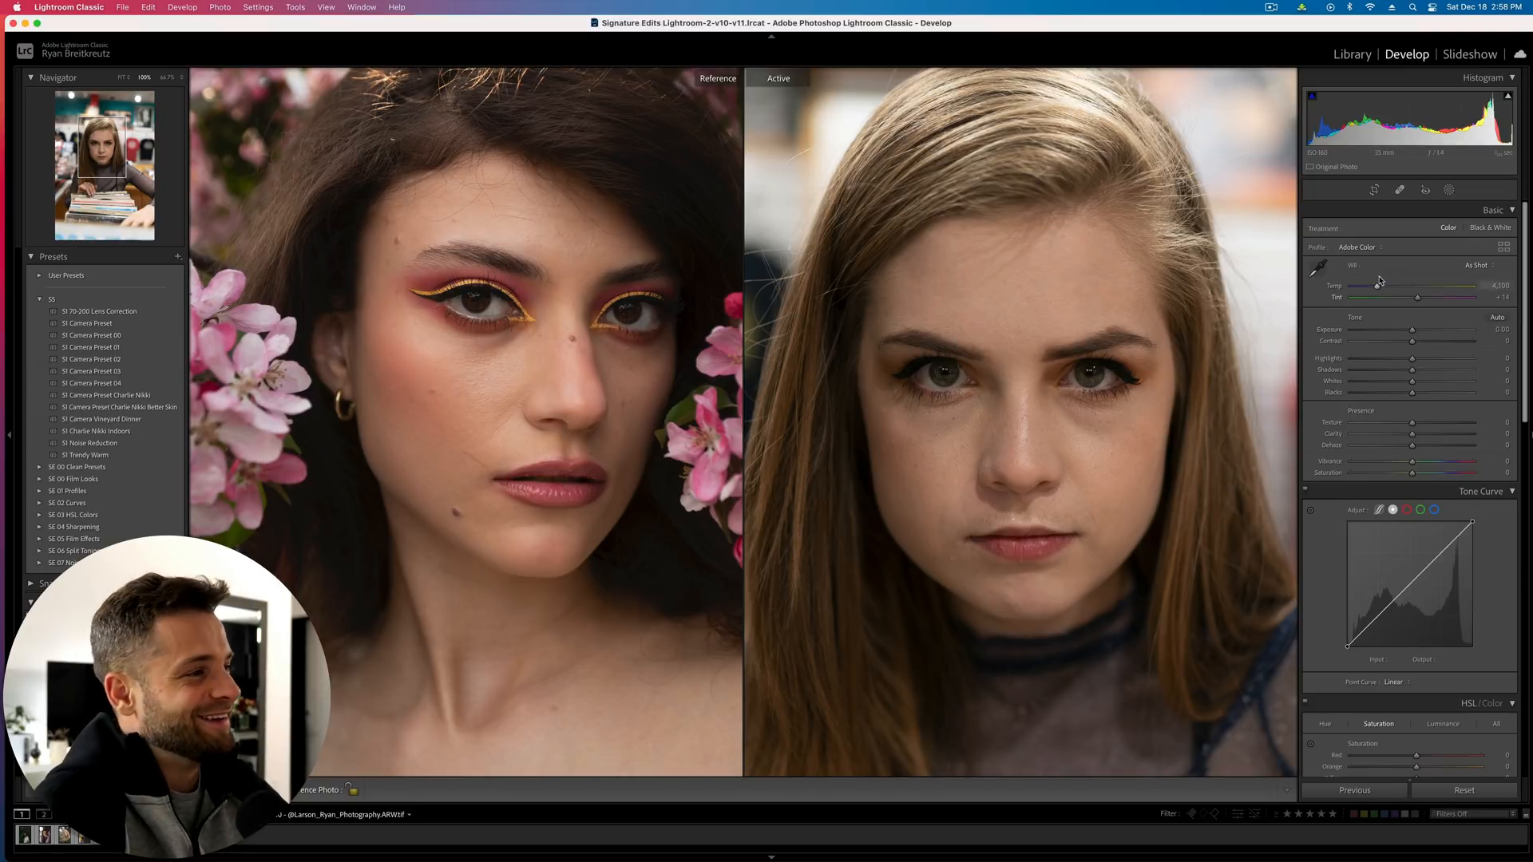
{"action": "left_click_drag", "start_coordinate": [1377, 290], "coordinate": [1413, 352]}
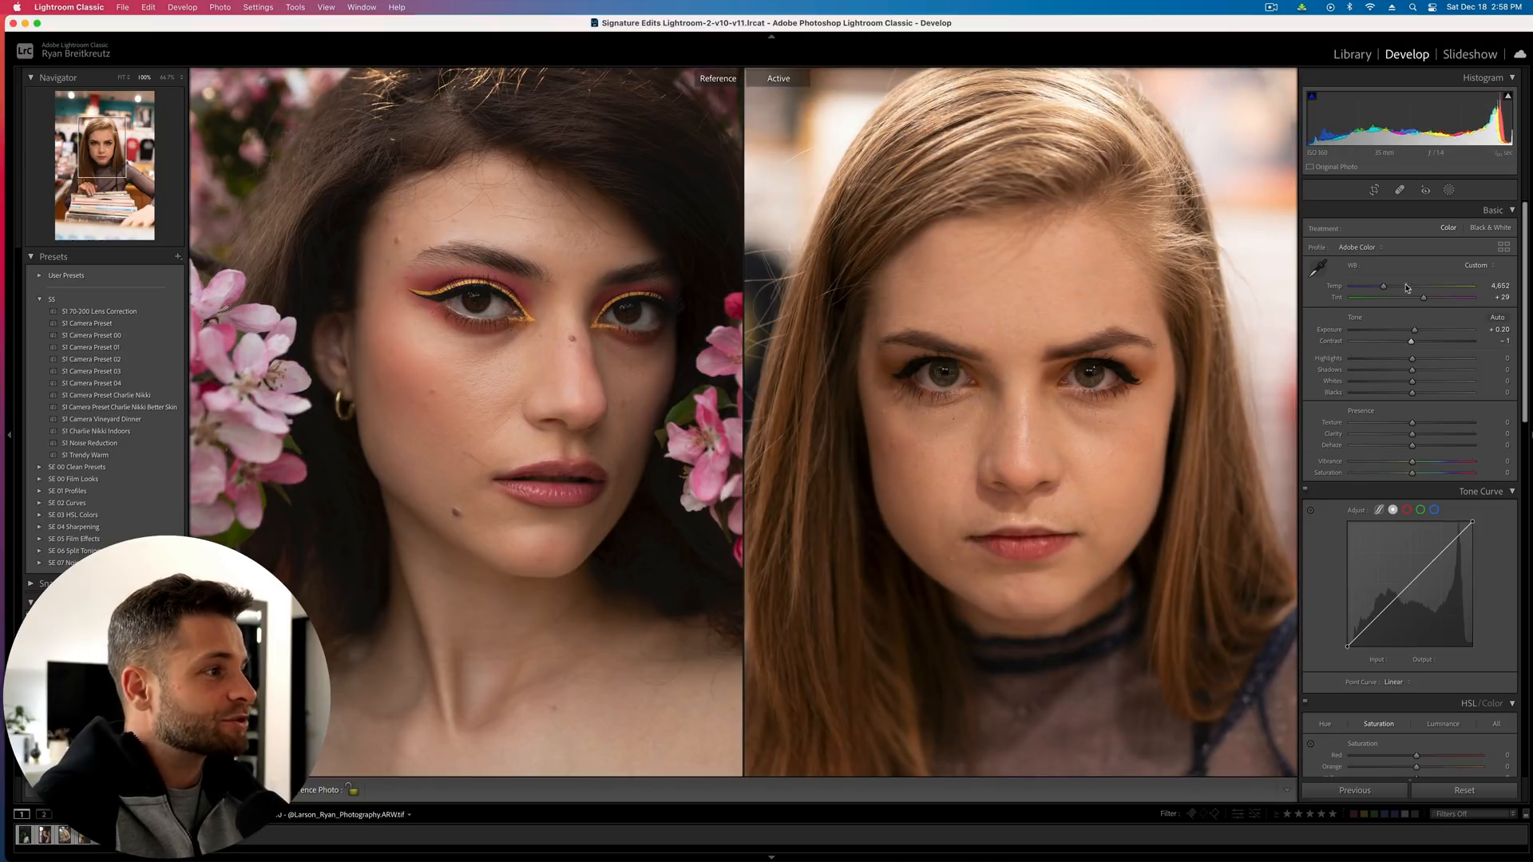
{"action": "left_click_drag", "start_coordinate": [1383, 287], "coordinate": [1425, 300]}
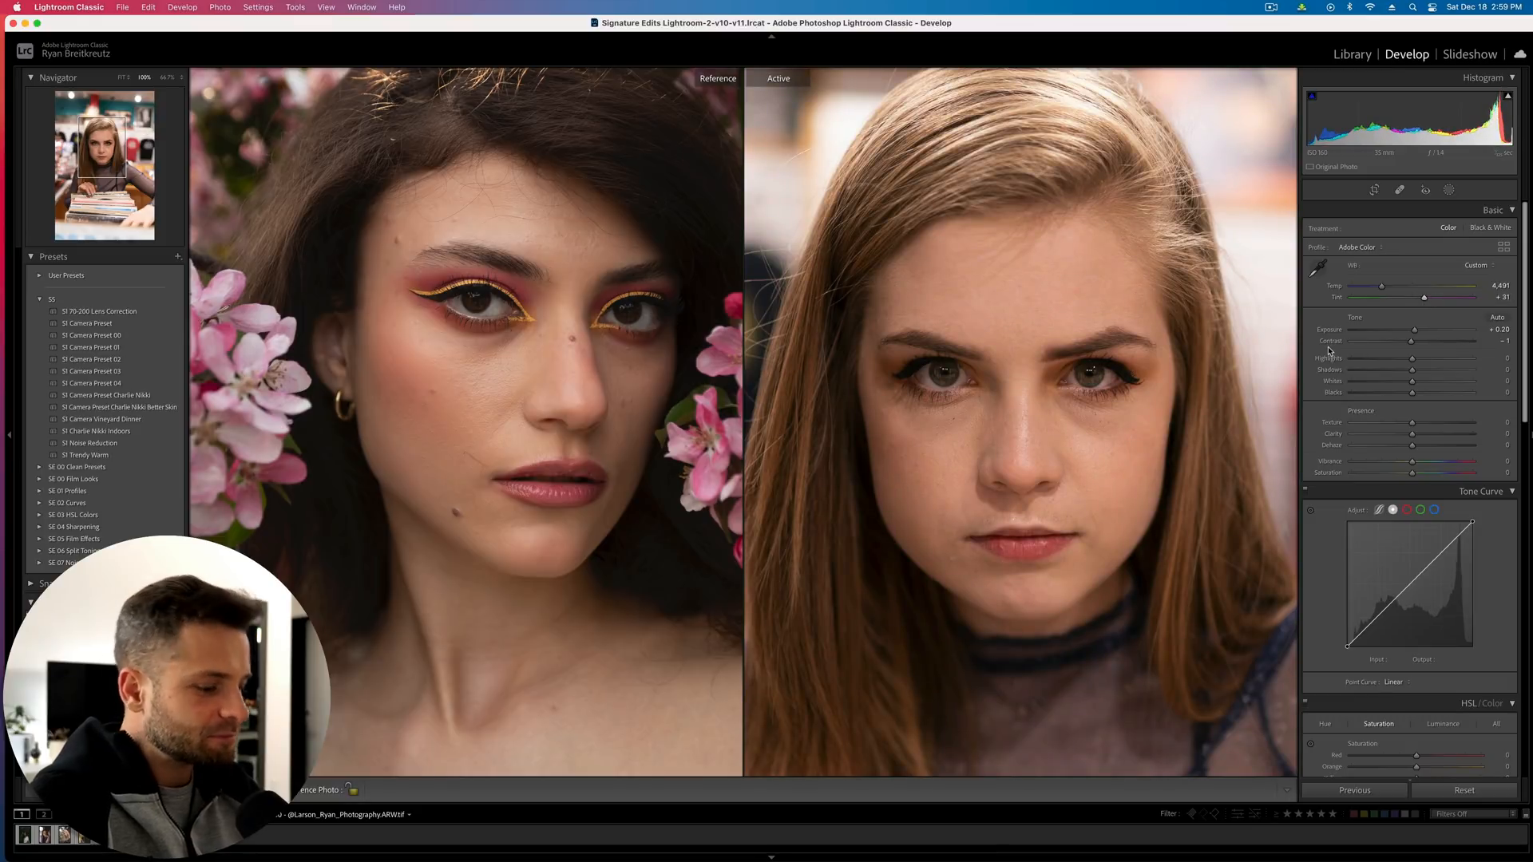
Compare the record-store portrait before and after the white balance correction
{"action": "key", "text": "backslash"}
{"action": "key", "text": "backslash"}
{"action": "key", "text": "backslash"}
{"action": "key", "text": "backslash"}
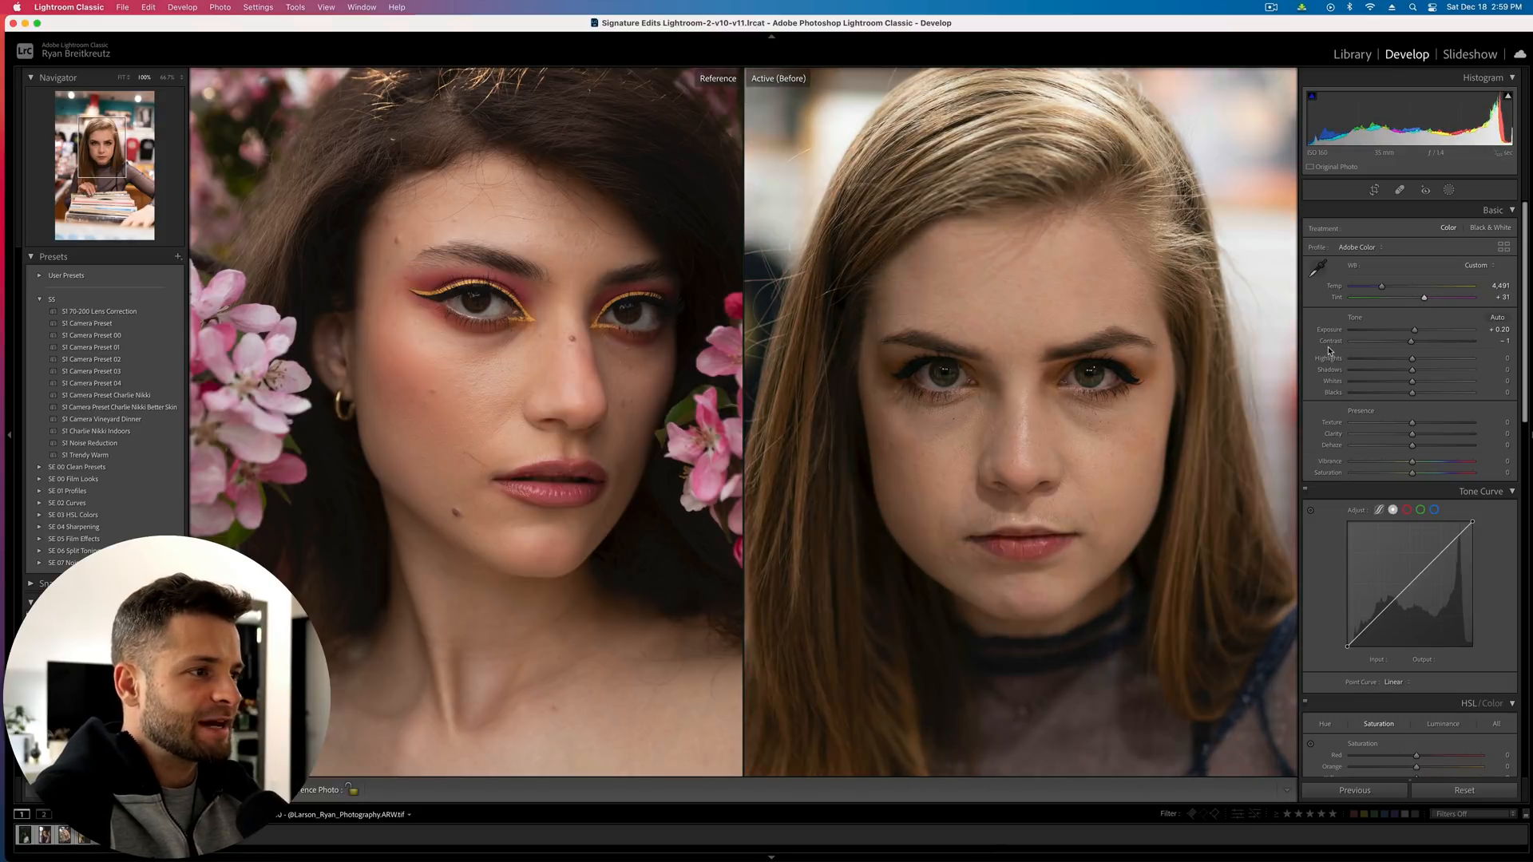
Reset the record-store portrait's Exposure to 0, recheck it before and after, and fine-tune Temp to about 4,554
{"action": "double_click", "coordinate": [1414, 330]}
{"action": "key", "text": "backslash"}
{"action": "key", "text": "backslash"}
{"action": "key", "text": "backslash"}
{"action": "key", "text": "backslash"}
{"action": "key", "text": "backslash"}
{"action": "key", "text": "backslash"}
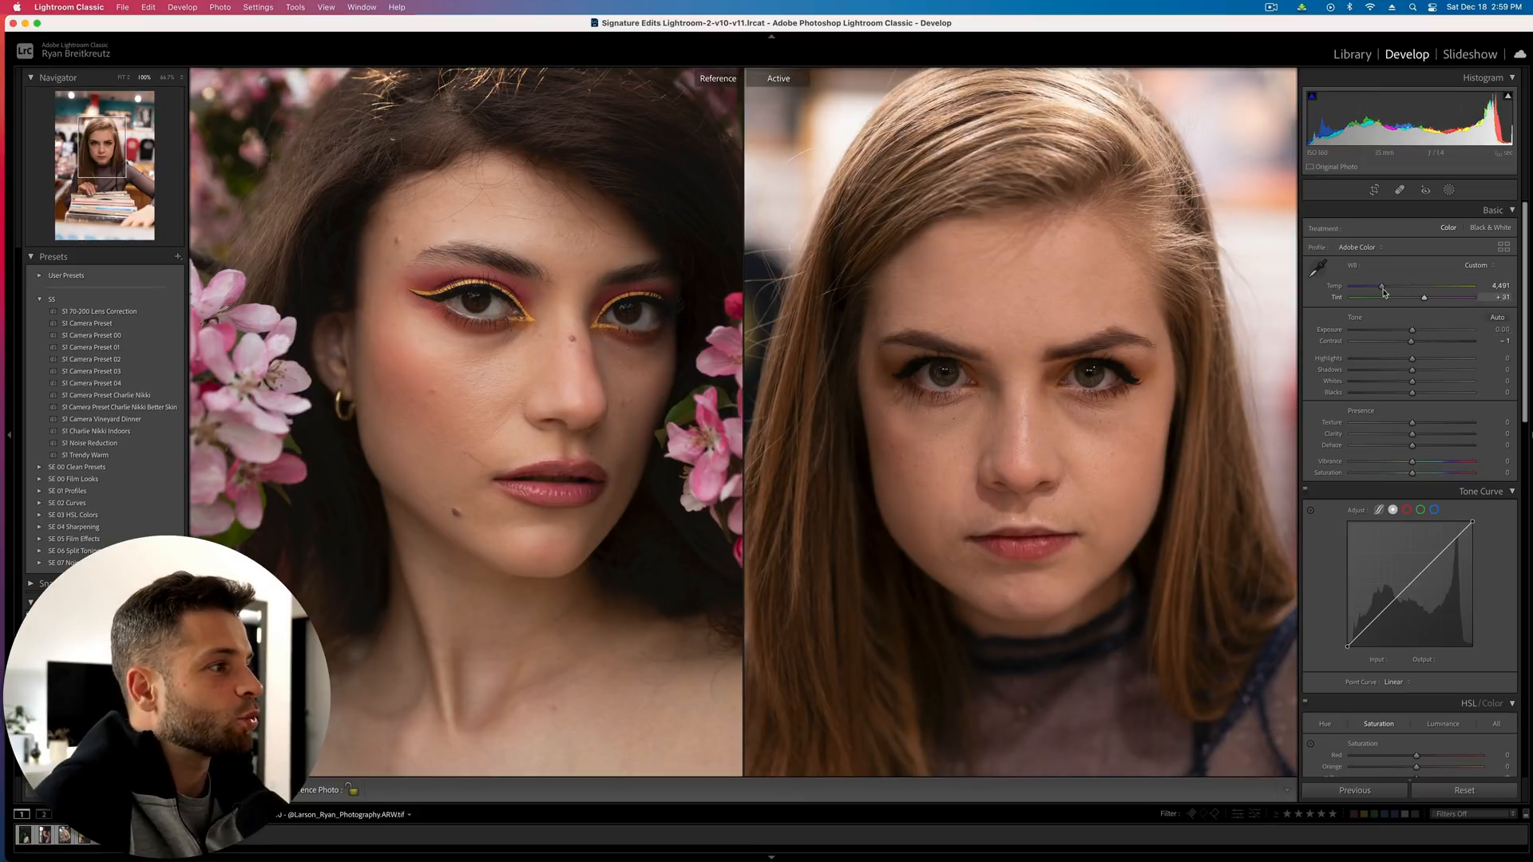
{"action": "left_click_drag", "start_coordinate": [1383, 287], "coordinate": [1384, 290]}
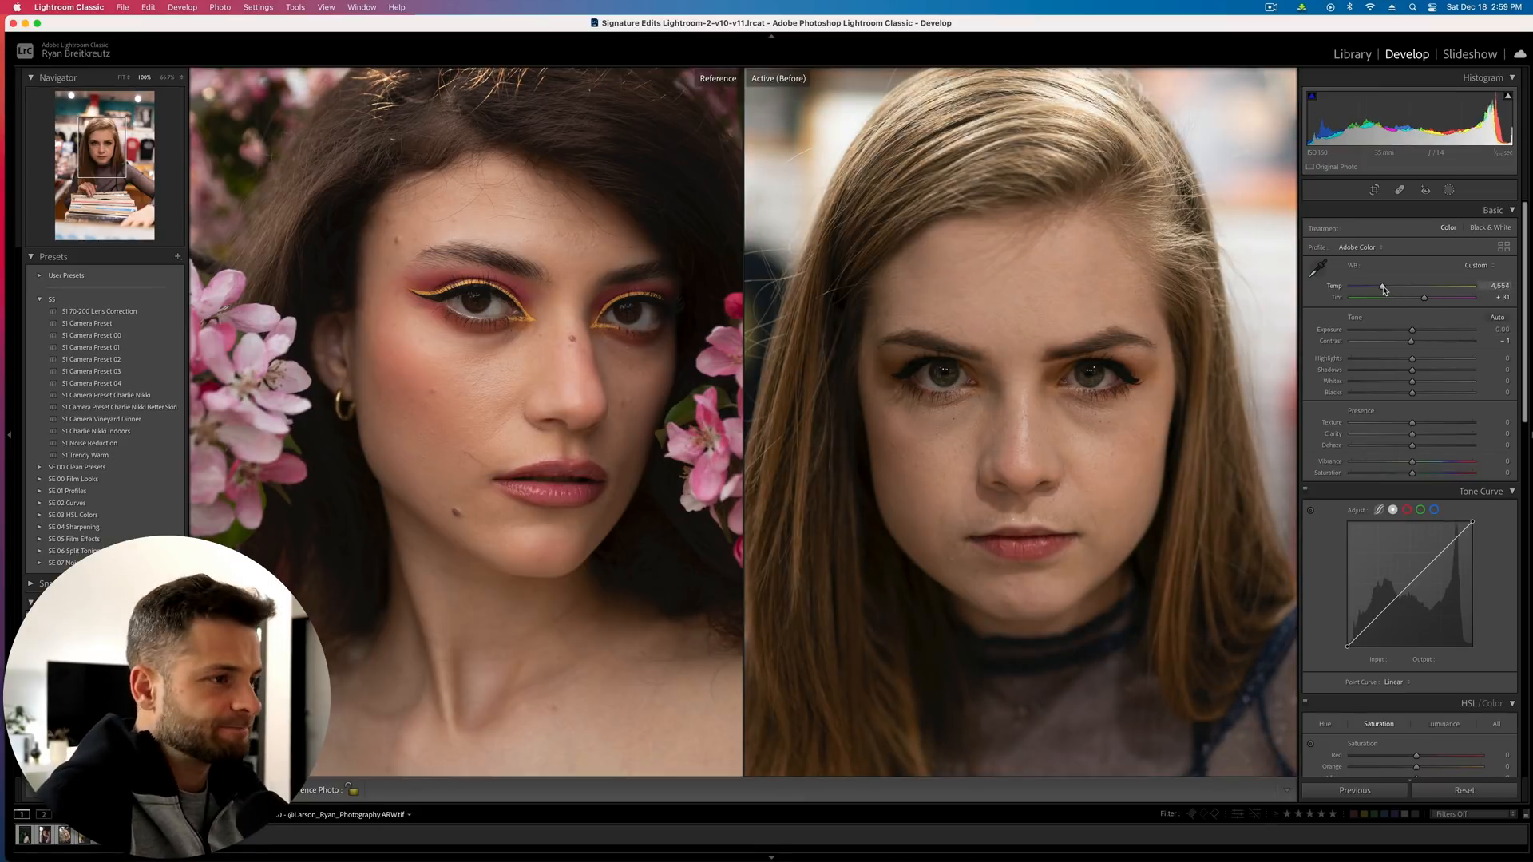
Set Highlights to +34 and Contrast to -44, and shape the tone curve with lifted midtones and slightly lowered shadows
{"action": "scroll", "coordinate": [1375, 477], "scroll_direction": "down", "scroll_amount": 2}
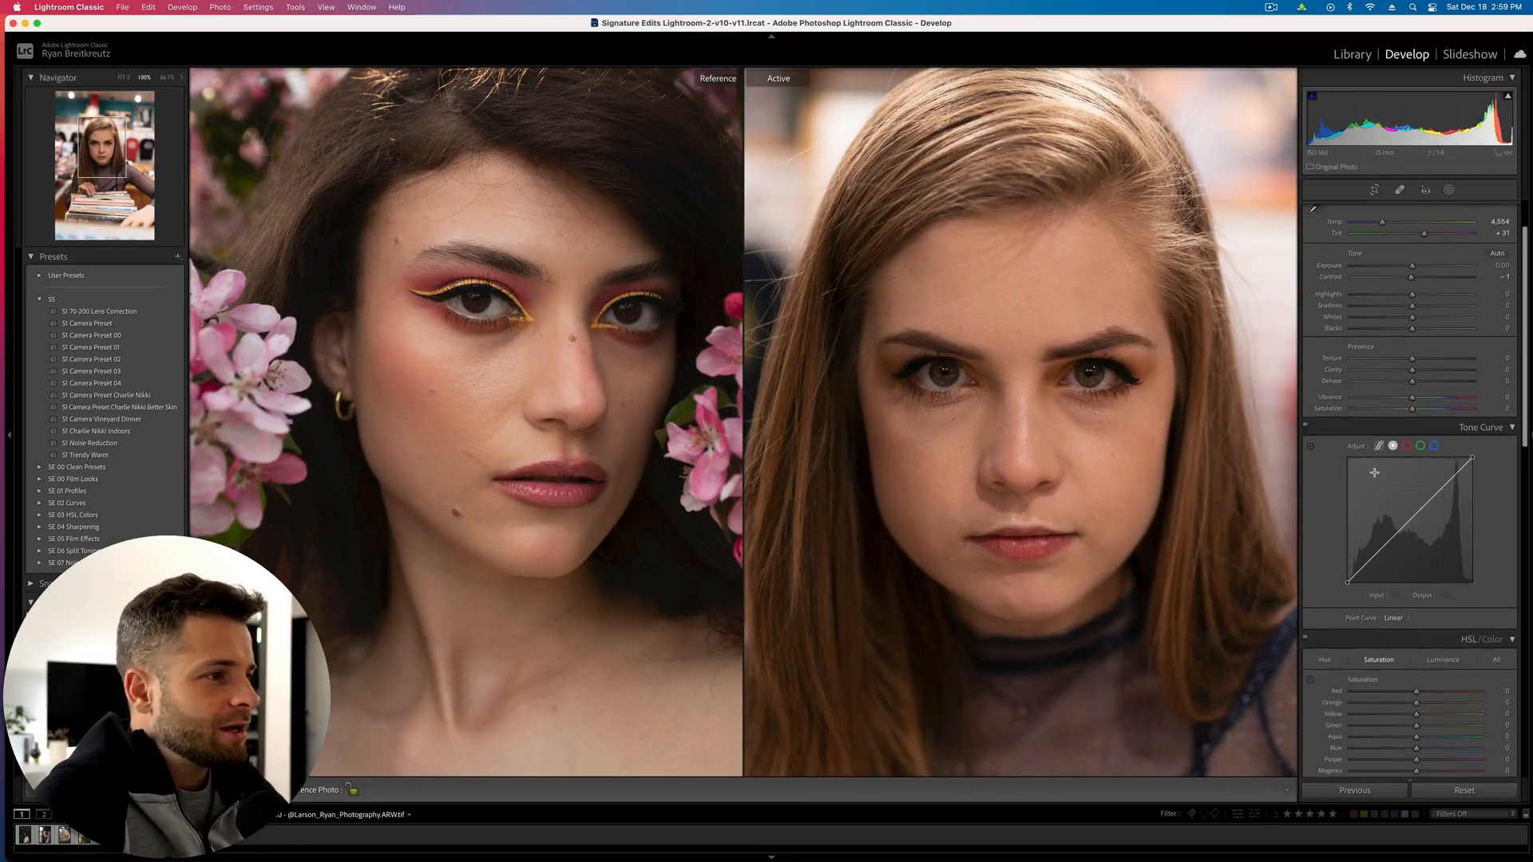
{"action": "left_click_drag", "start_coordinate": [1412, 308], "coordinate": [1433, 309]}
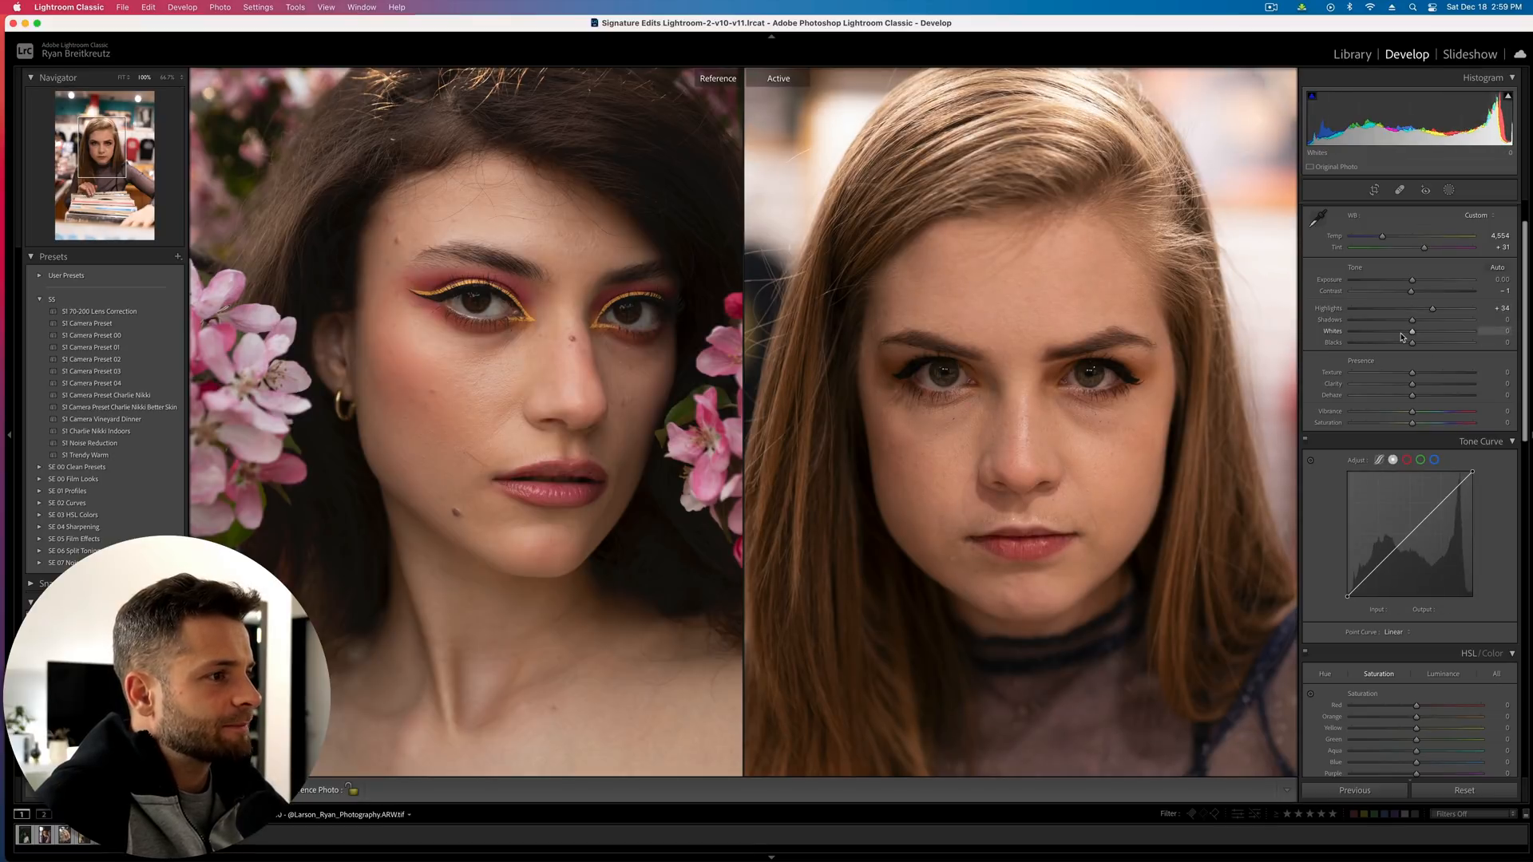
{"action": "left_click_drag", "start_coordinate": [1411, 291], "coordinate": [1386, 292]}
{"action": "left_click_drag", "start_coordinate": [1415, 528], "coordinate": [1391, 559]}
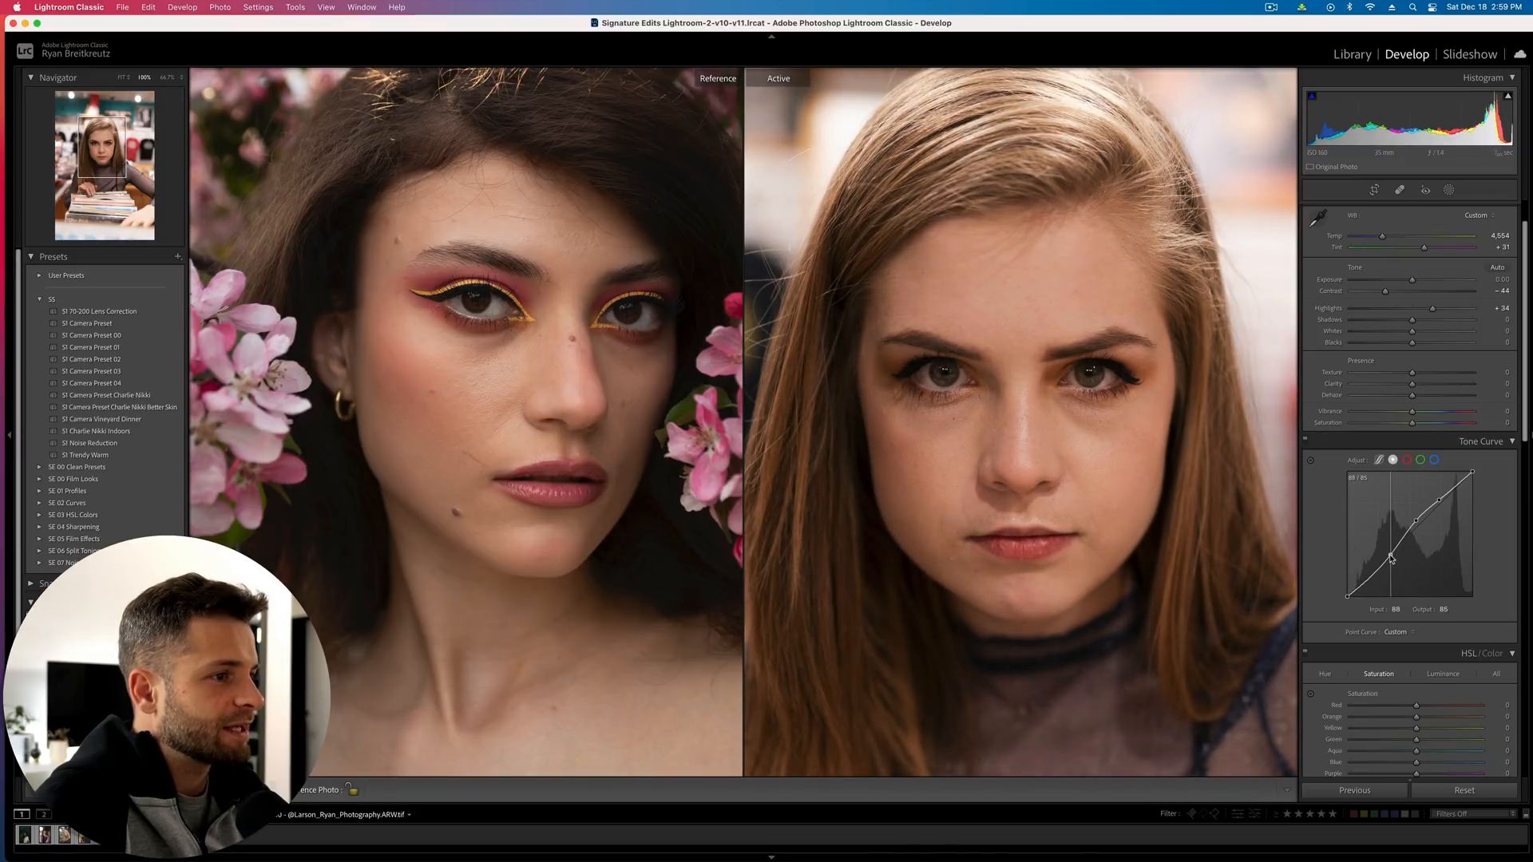
Compare the record-store portrait before and after, and with and without its tone curve
{"action": "key", "text": "backslash"}
{"action": "key", "text": "backslash"}
{"action": "key", "text": "backslash"}
{"action": "key", "text": "backslash"}
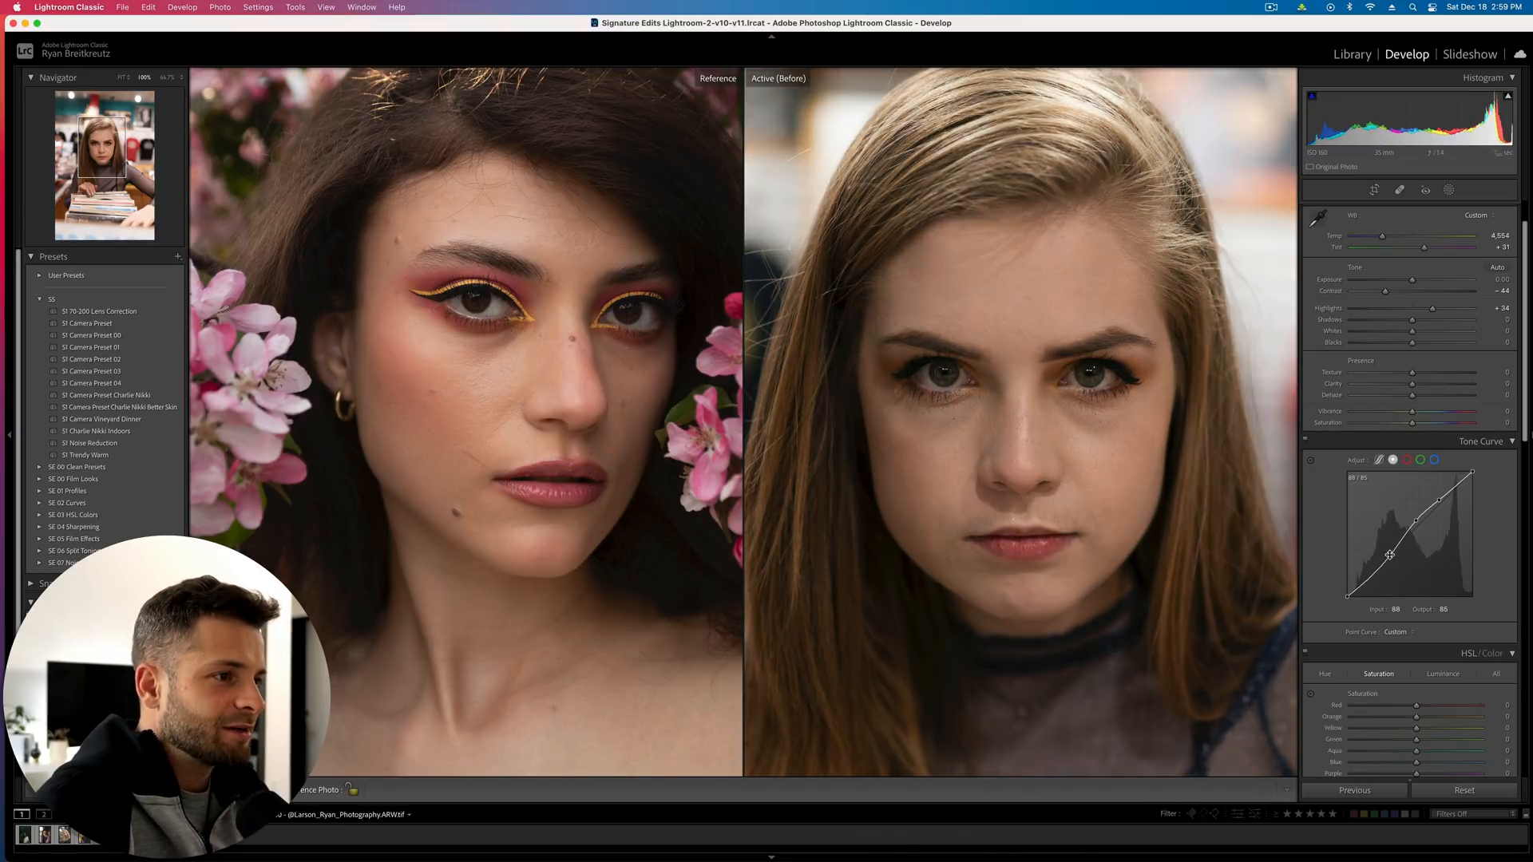
{"action": "left_click", "coordinate": [1304, 440]}
{"action": "left_click", "coordinate": [1303, 440]}
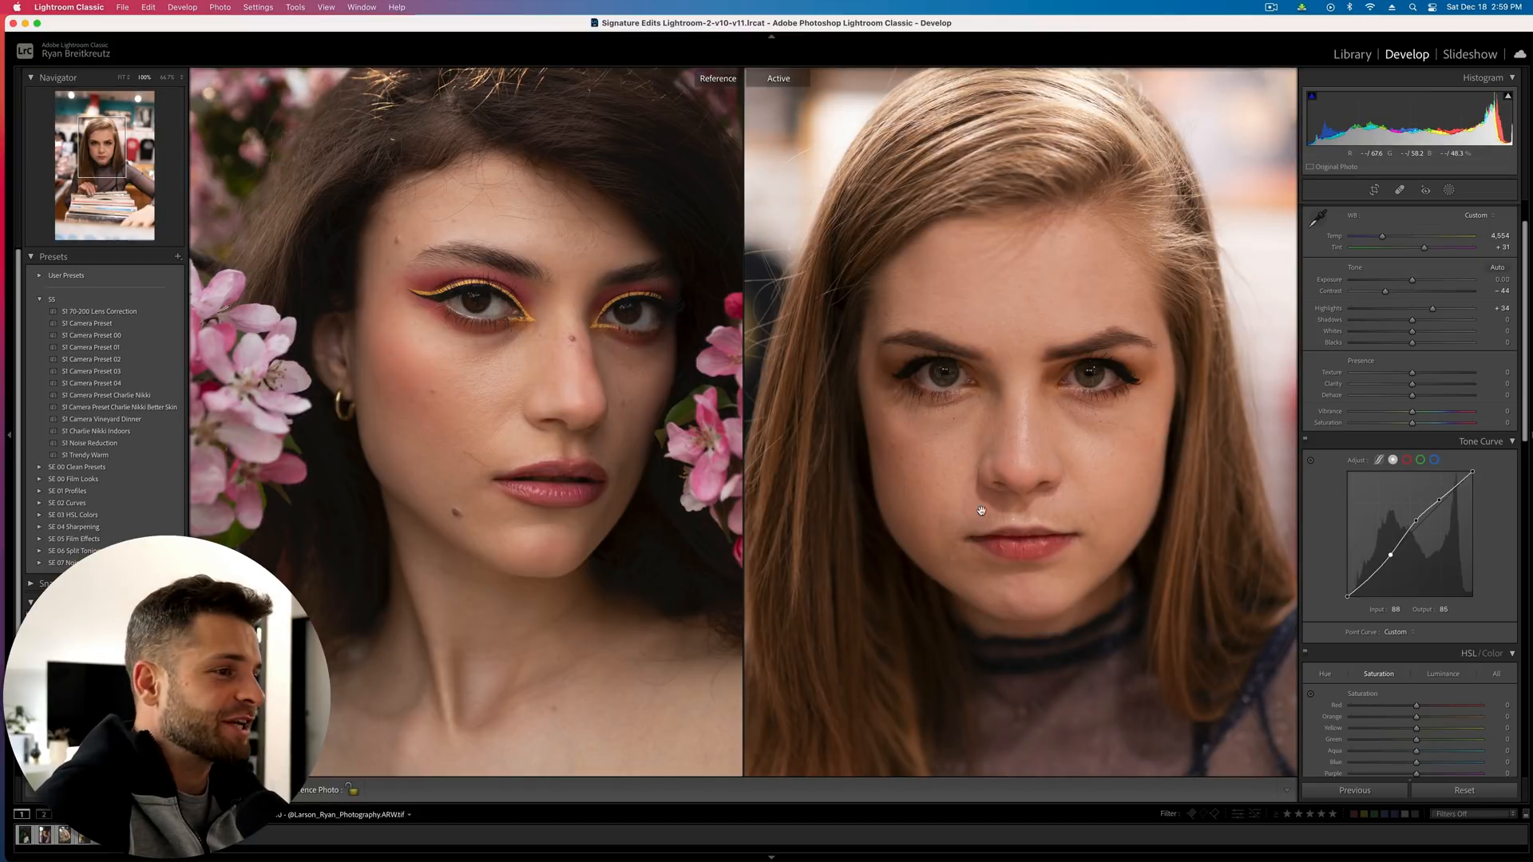
{"action": "mouse_move", "coordinate": [1079, 489]}
{"action": "left_mouse_down"}
{"action": "mouse_move", "coordinate": [1044, 524]}
{"action": "mouse_move", "coordinate": [1060, 510]}
{"action": "left_mouse_up"}
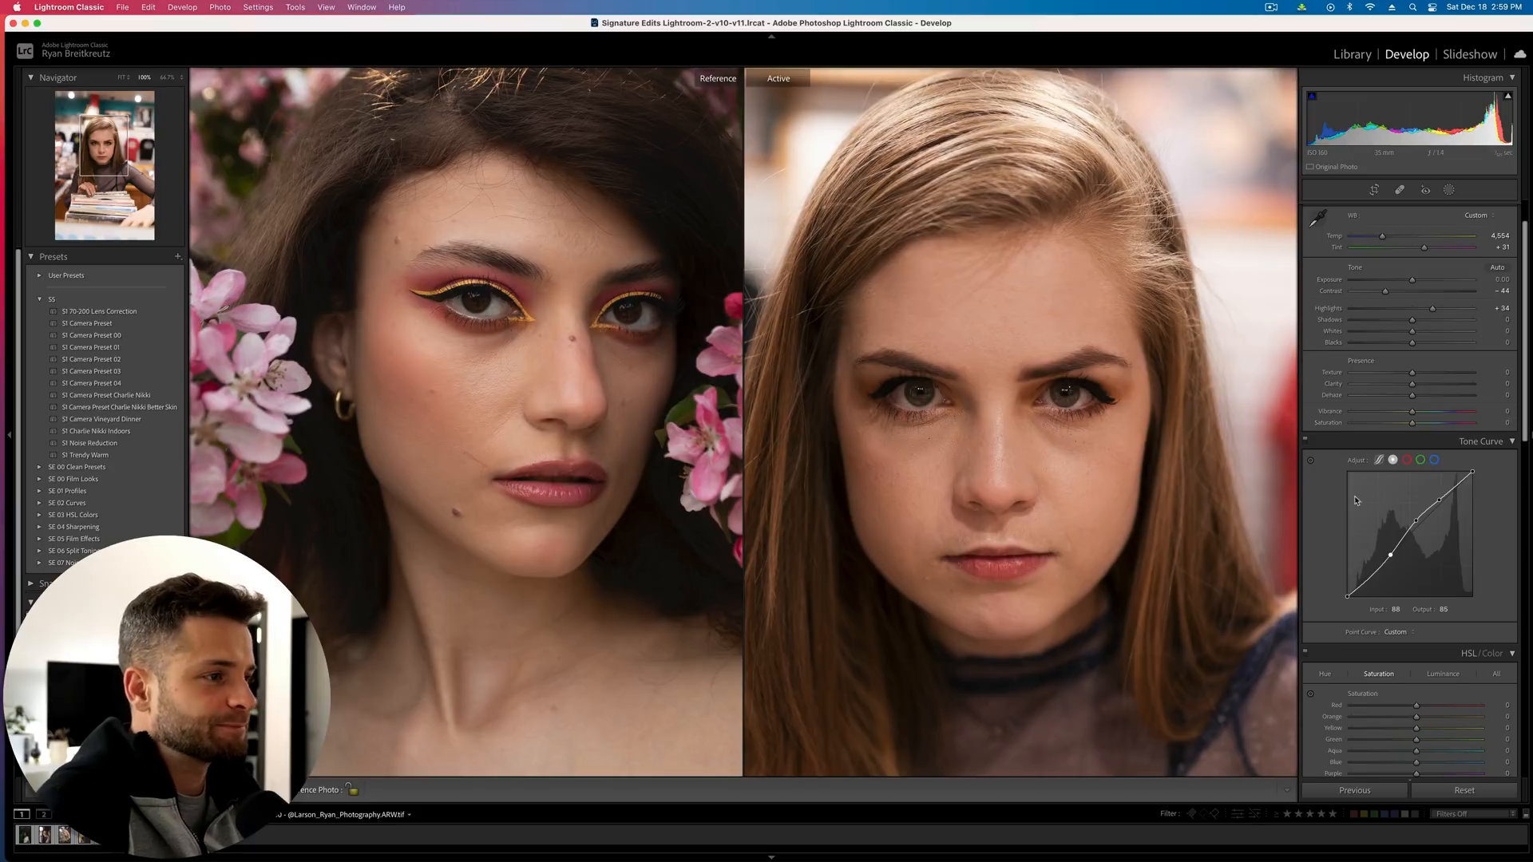
Lower the Orange Saturation to about -19 to mute the record-store portrait's skin
{"action": "scroll", "coordinate": [1381, 513], "scroll_direction": "down", "scroll_amount": 5}
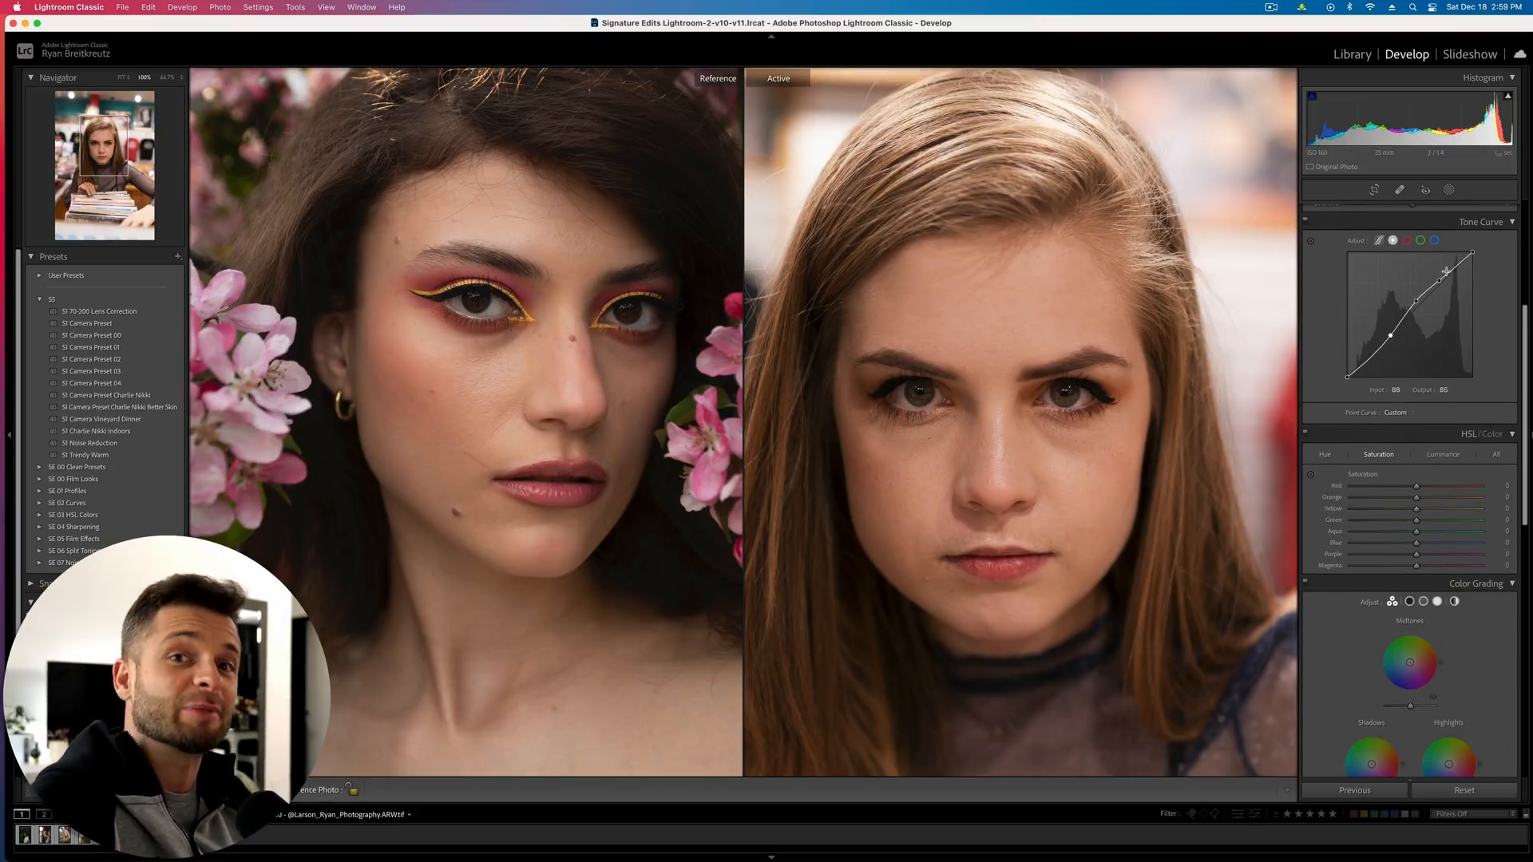
{"action": "left_click_drag", "start_coordinate": [1004, 480], "coordinate": [1037, 436]}
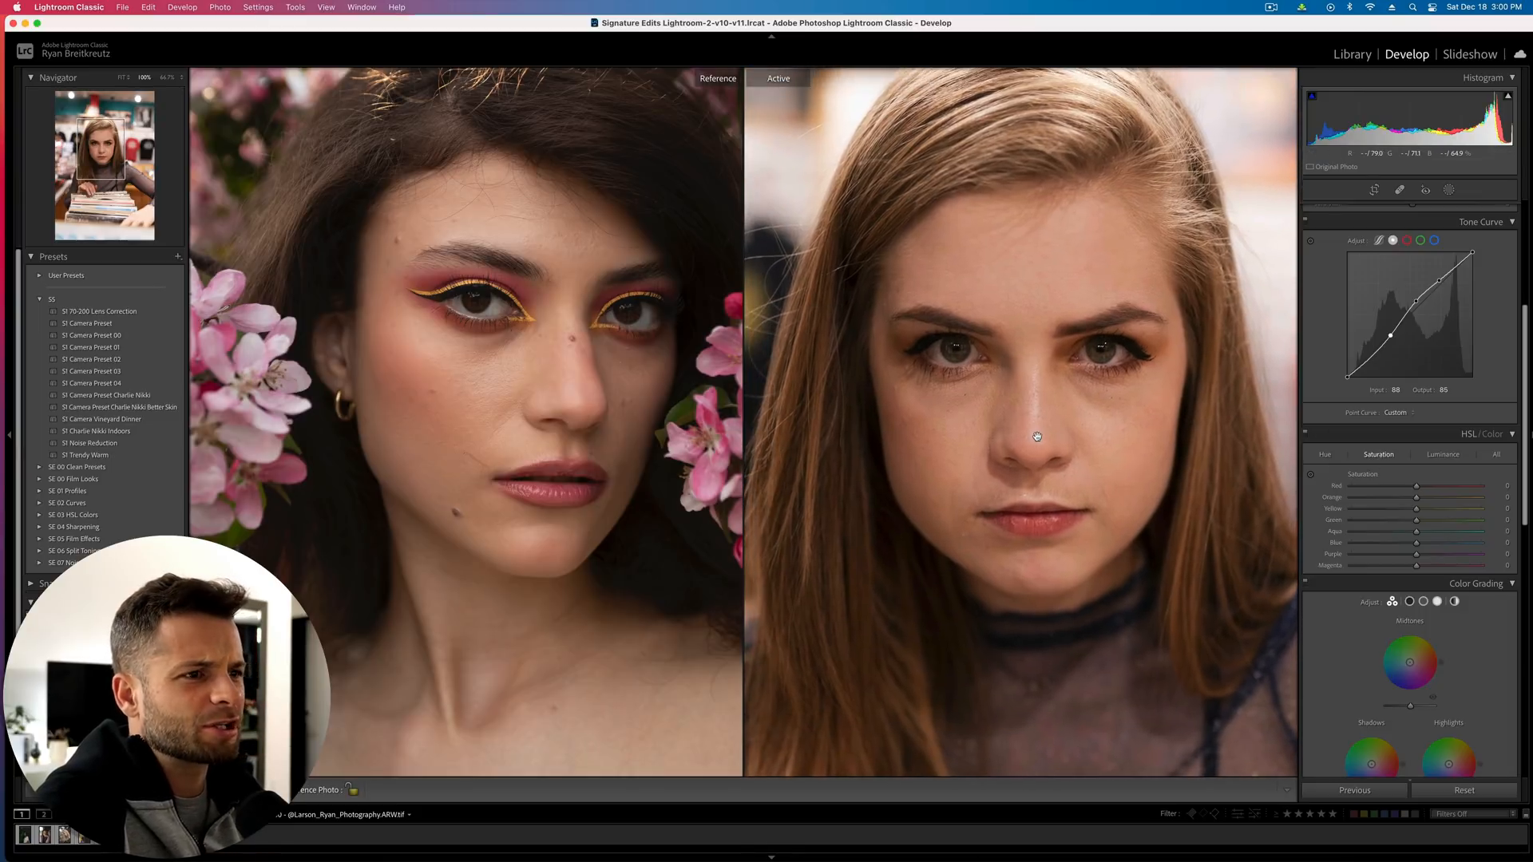
{"action": "left_click", "coordinate": [1023, 347]}
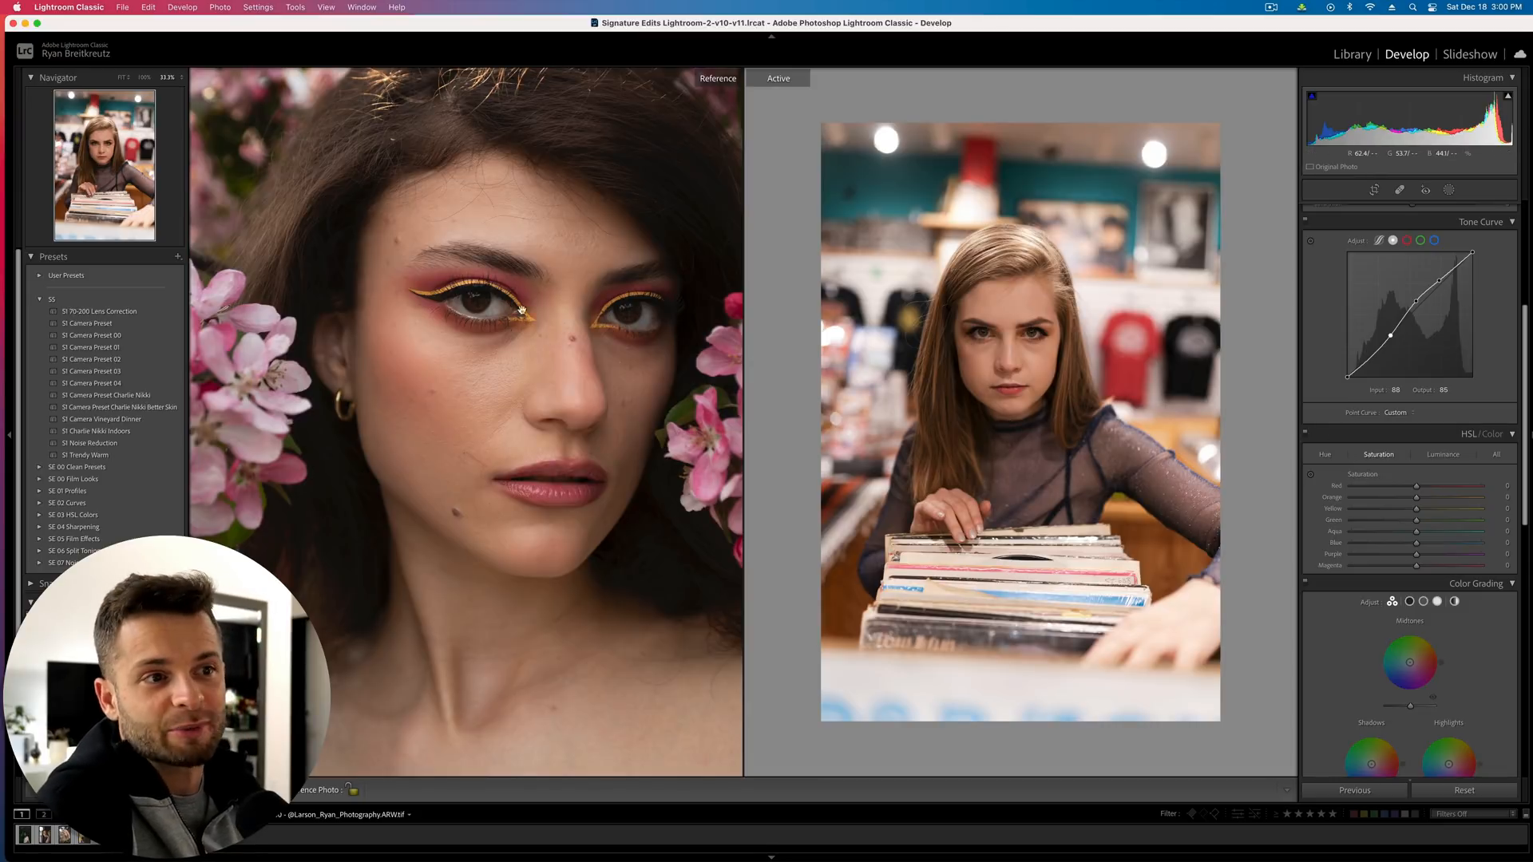
{"action": "left_click", "coordinate": [970, 275]}
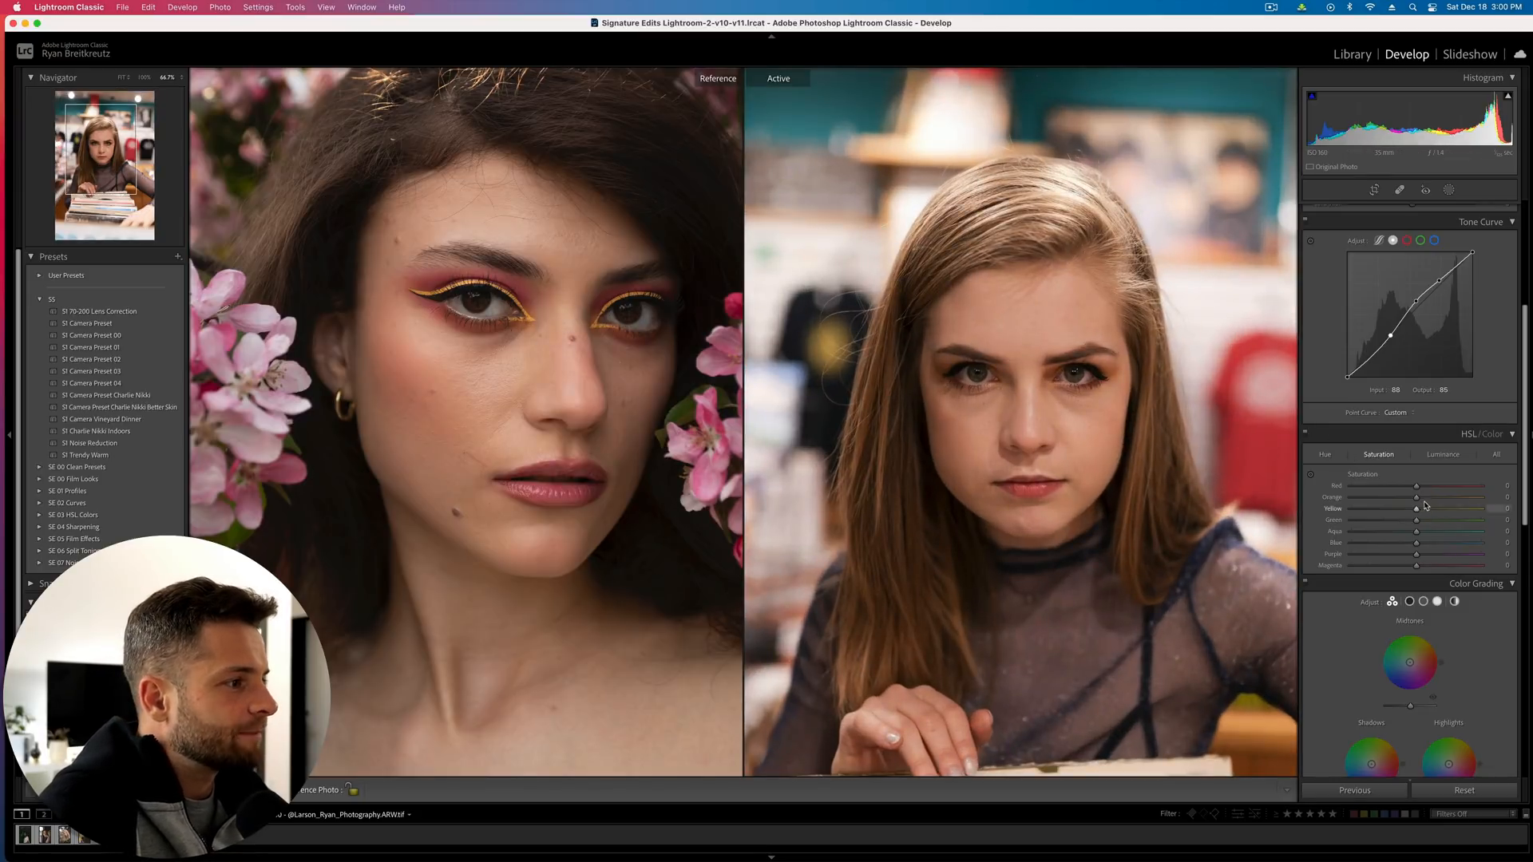
{"action": "left_click_drag", "start_coordinate": [1427, 503], "coordinate": [1403, 500]}
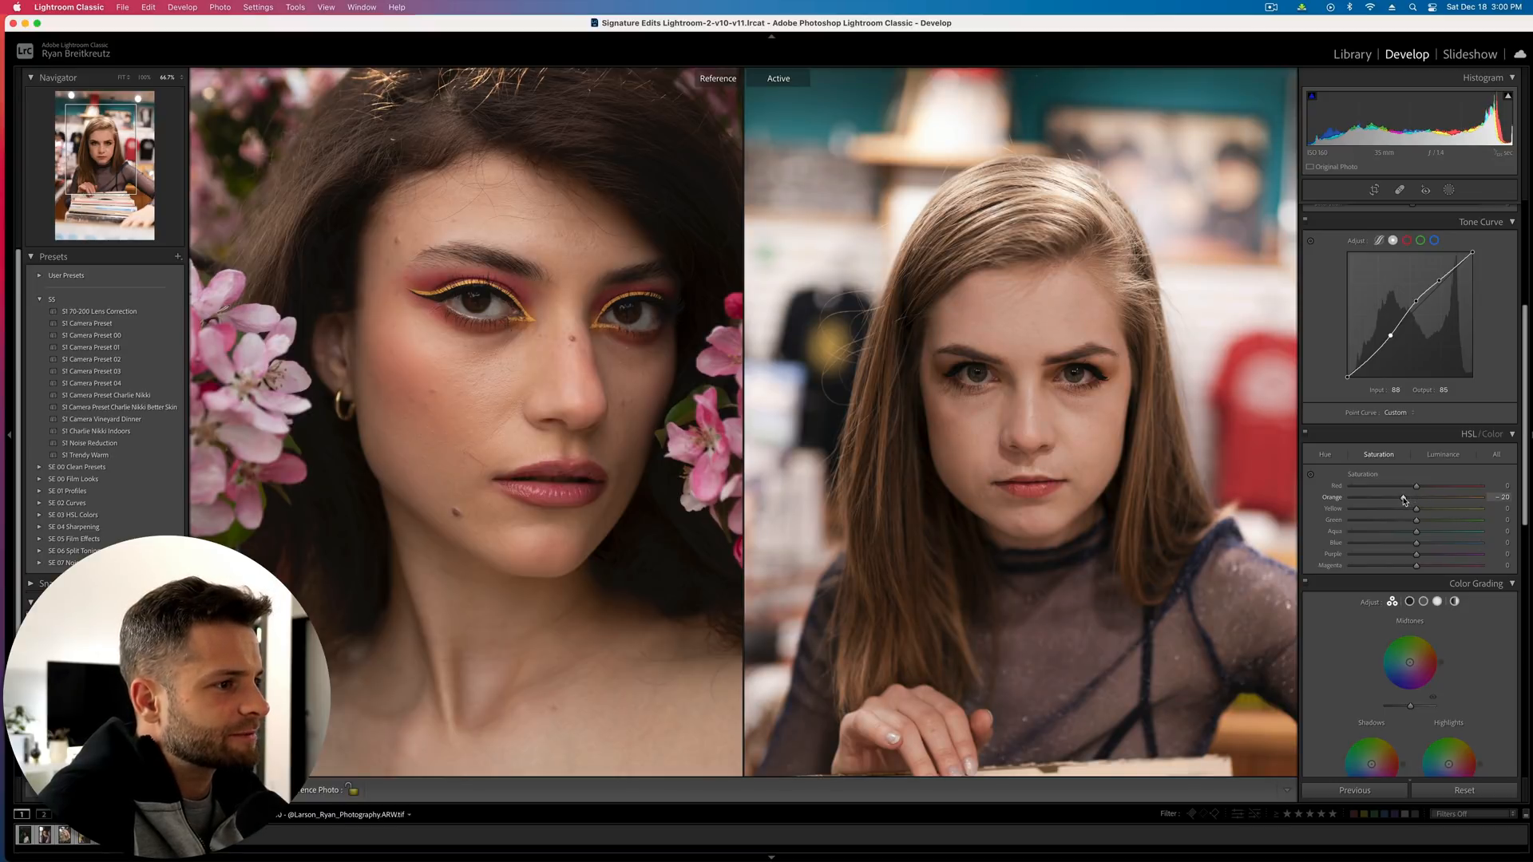
Try a strong Vibrance boost and a Saturation of +100 on the record-store portrait, and reset both
{"action": "scroll", "coordinate": [1414, 484], "scroll_direction": "up", "scroll_amount": 5}
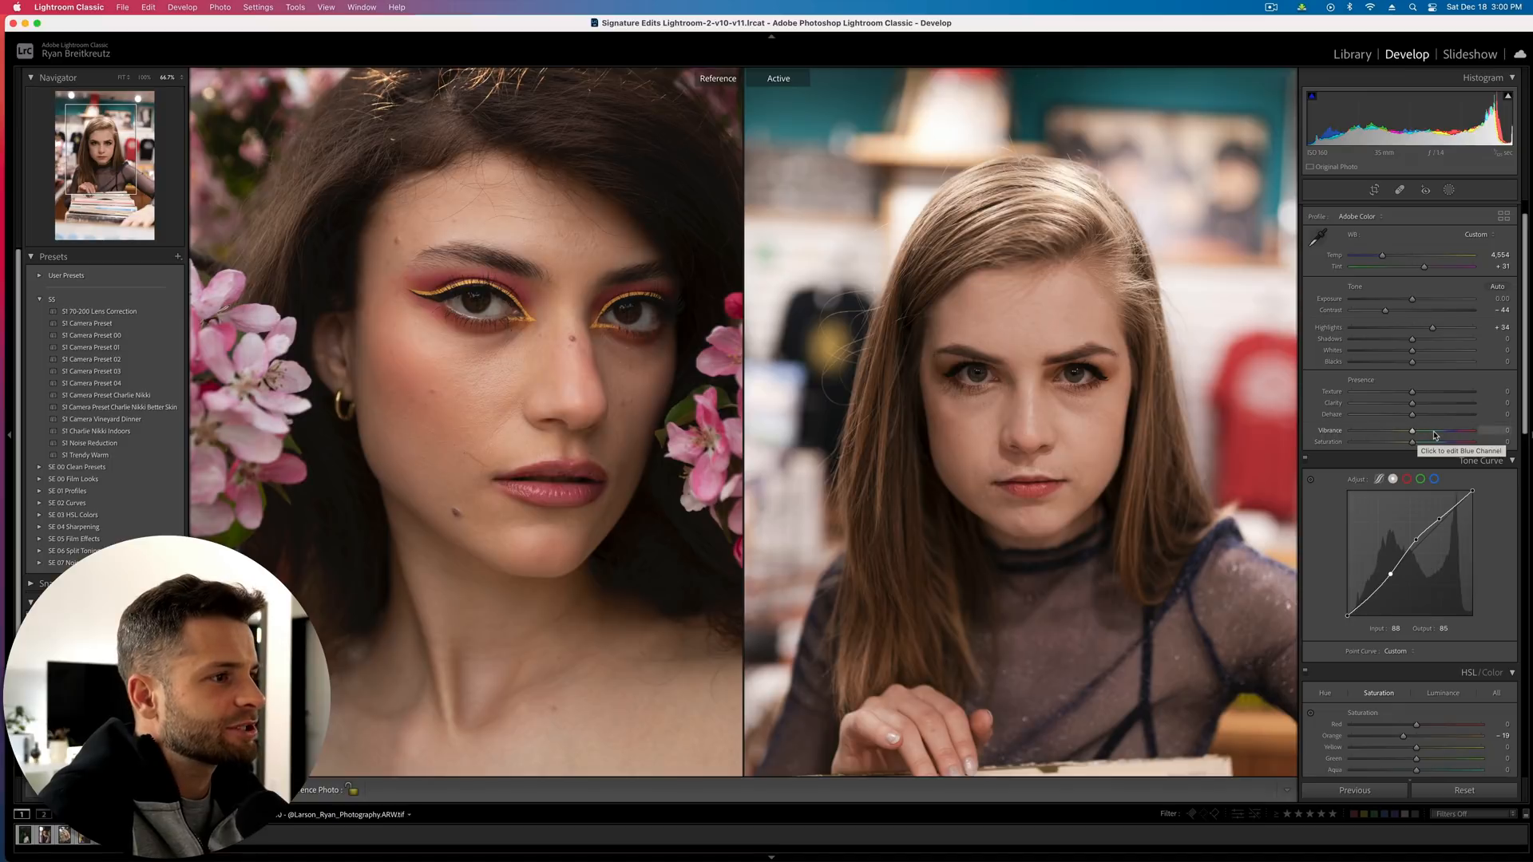
{"action": "mouse_move", "coordinate": [1435, 435]}
{"action": "left_mouse_down"}
{"action": "mouse_move", "coordinate": [1505, 445]}
{"action": "mouse_move", "coordinate": [1443, 449]}
{"action": "left_mouse_up"}
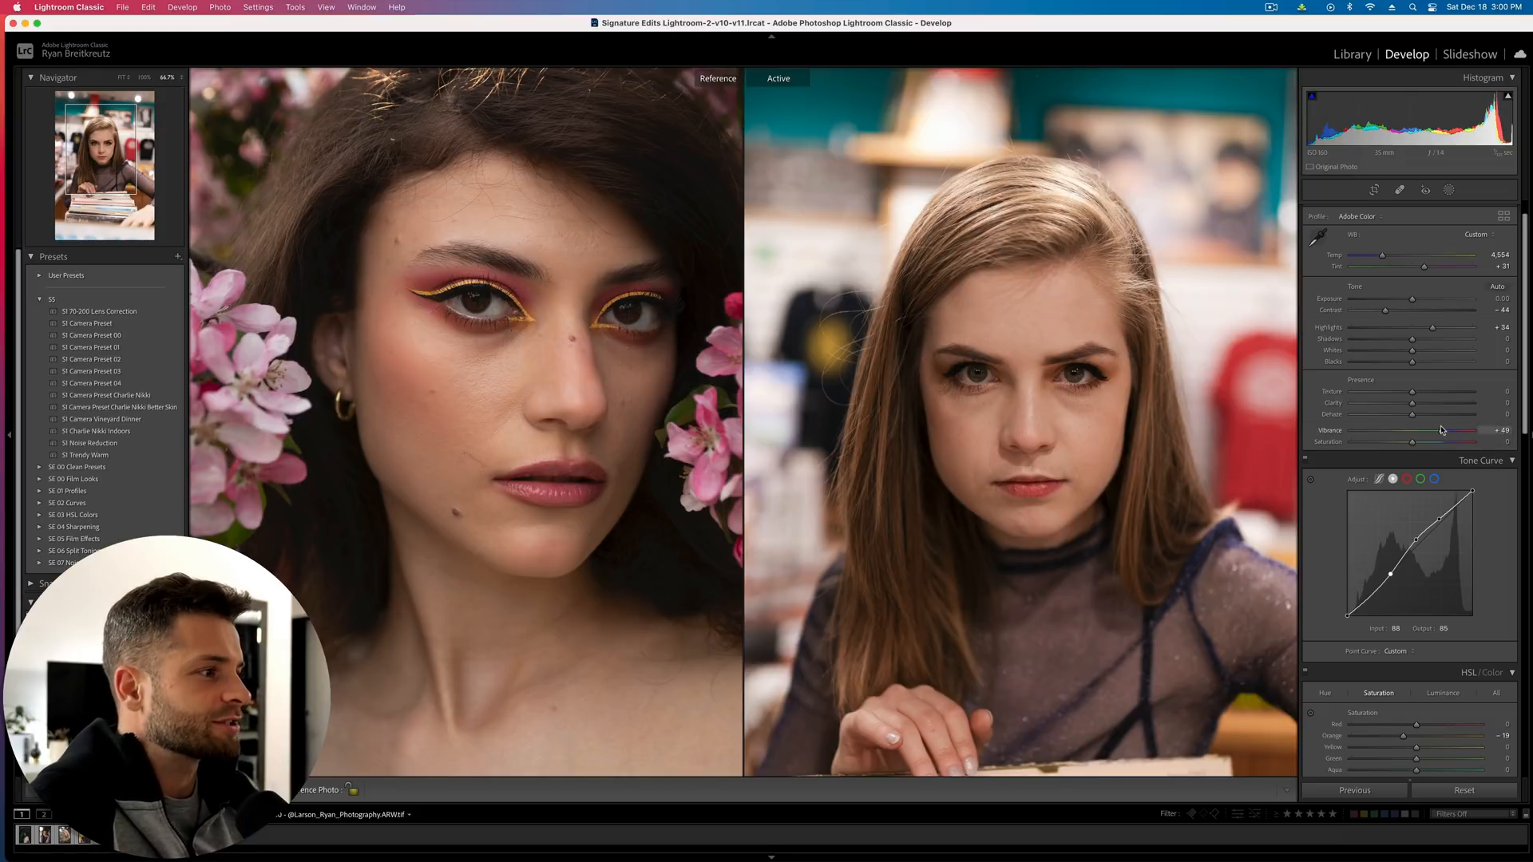
{"action": "left_click_drag", "start_coordinate": [1442, 431], "coordinate": [1473, 442]}
{"action": "double_click", "coordinate": [1473, 431]}
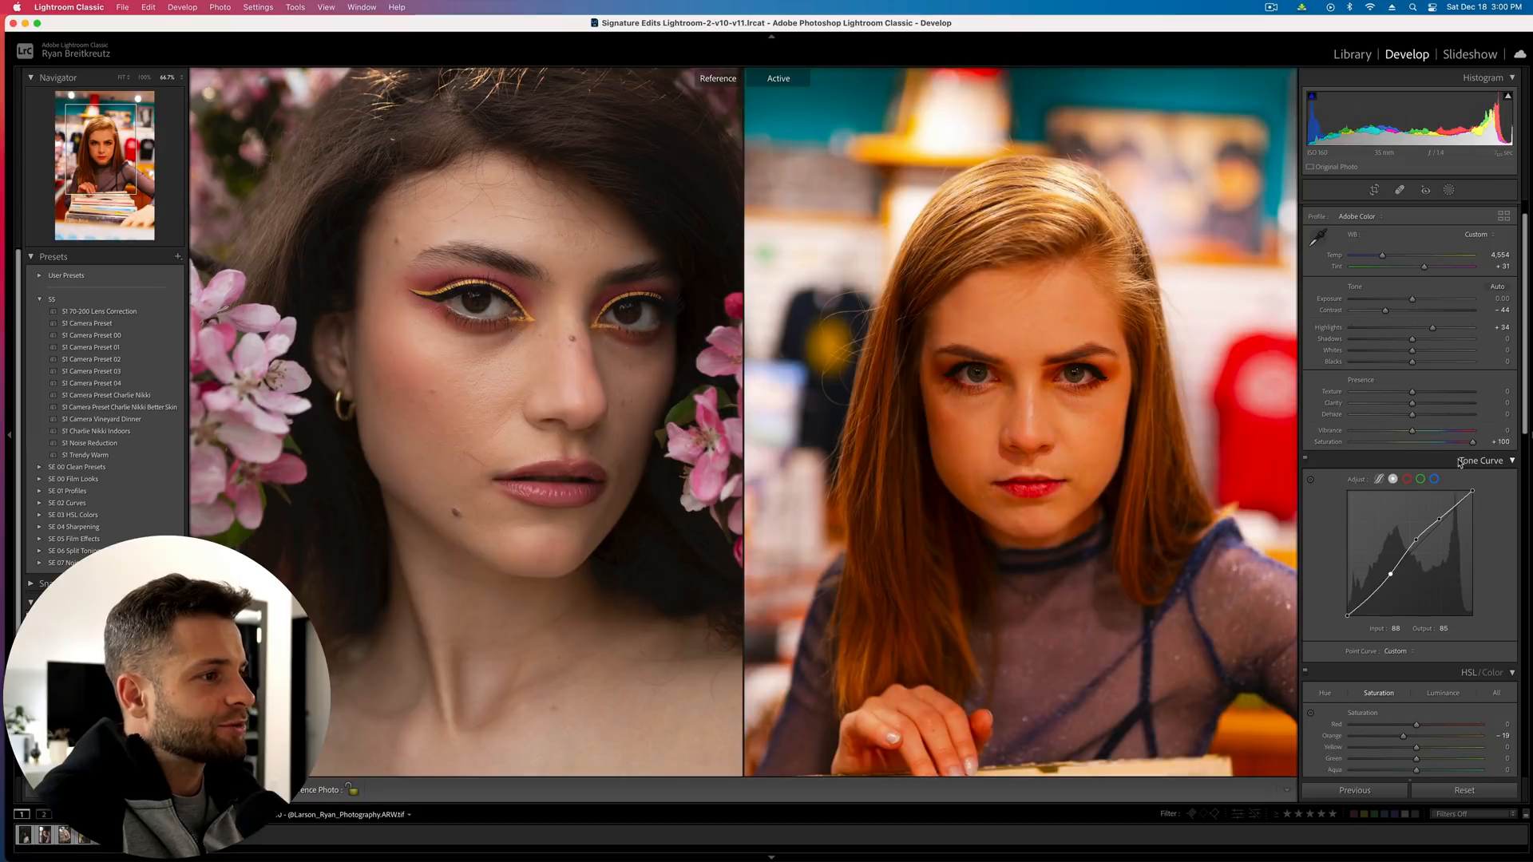
{"action": "double_click", "coordinate": [1473, 442]}
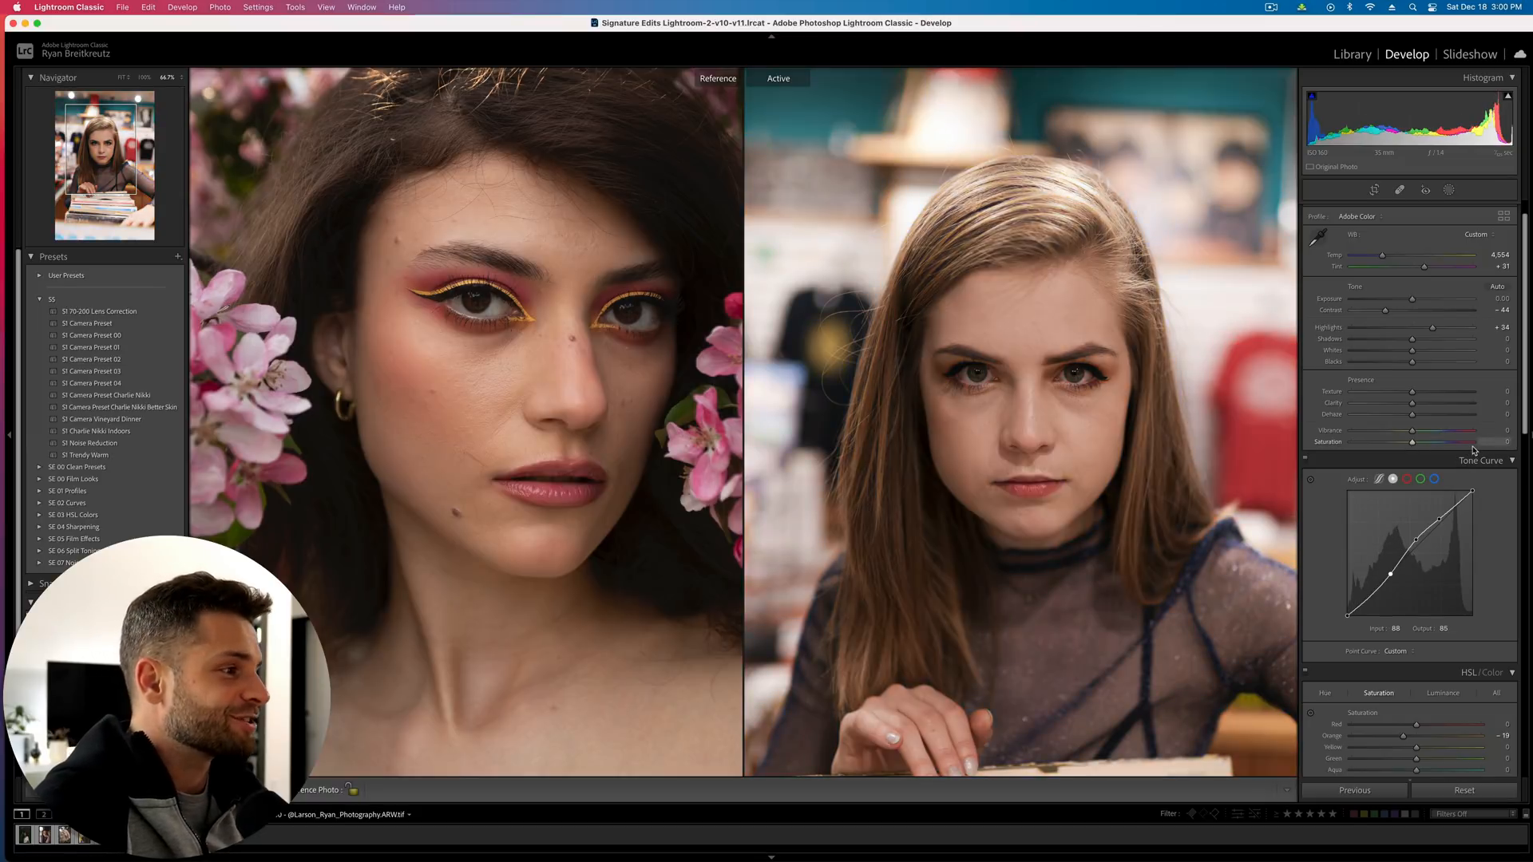
Set Vibrance to +70 and compare the whole record-store portrait before and after
{"action": "left_click_drag", "start_coordinate": [1423, 431], "coordinate": [1465, 435]}
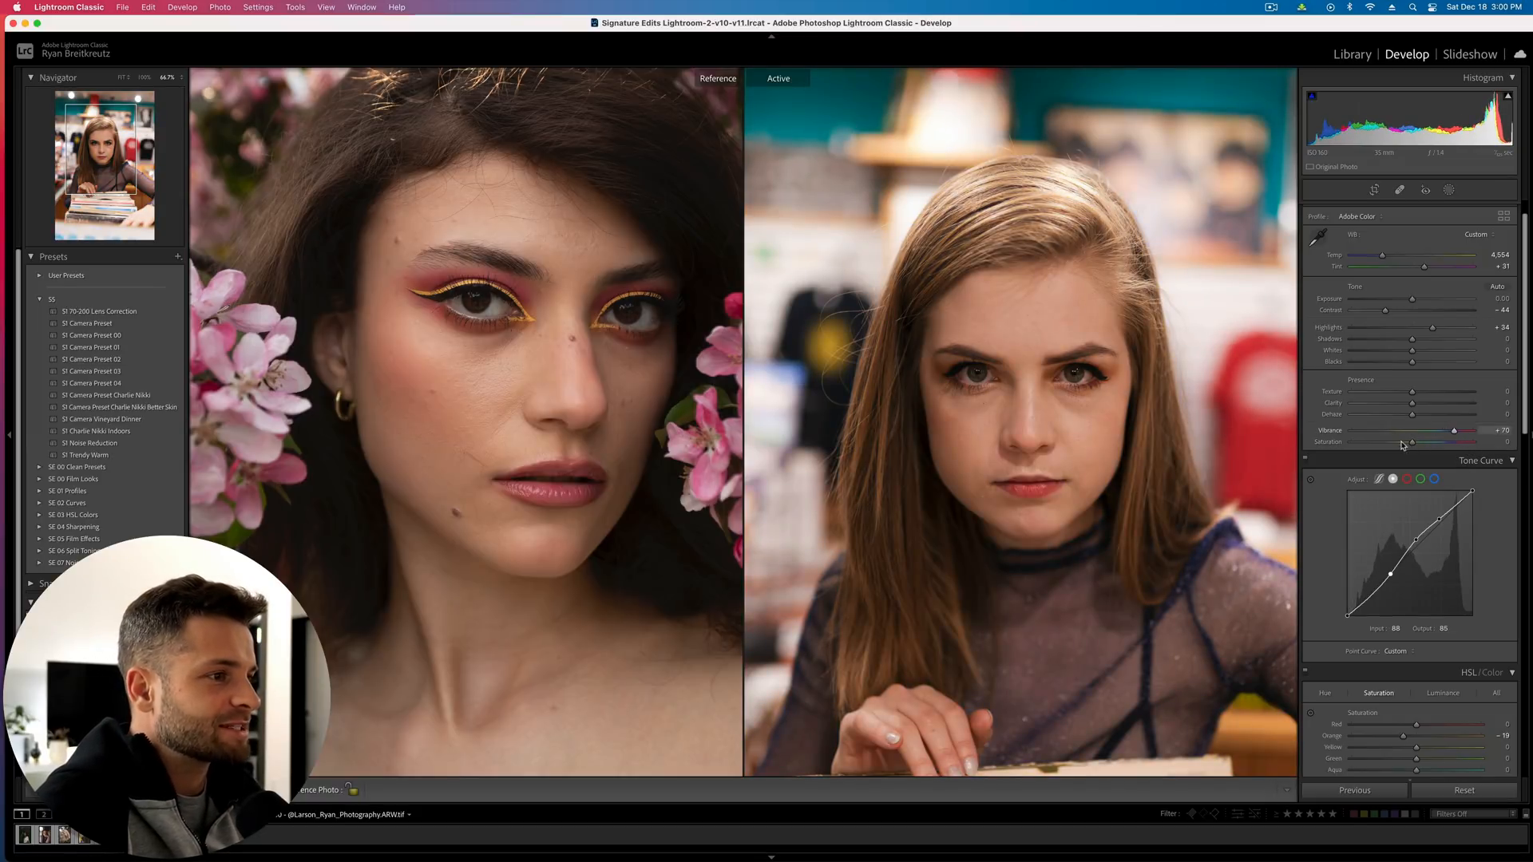
{"action": "left_click", "coordinate": [960, 475]}
{"action": "key", "text": "backslash"}
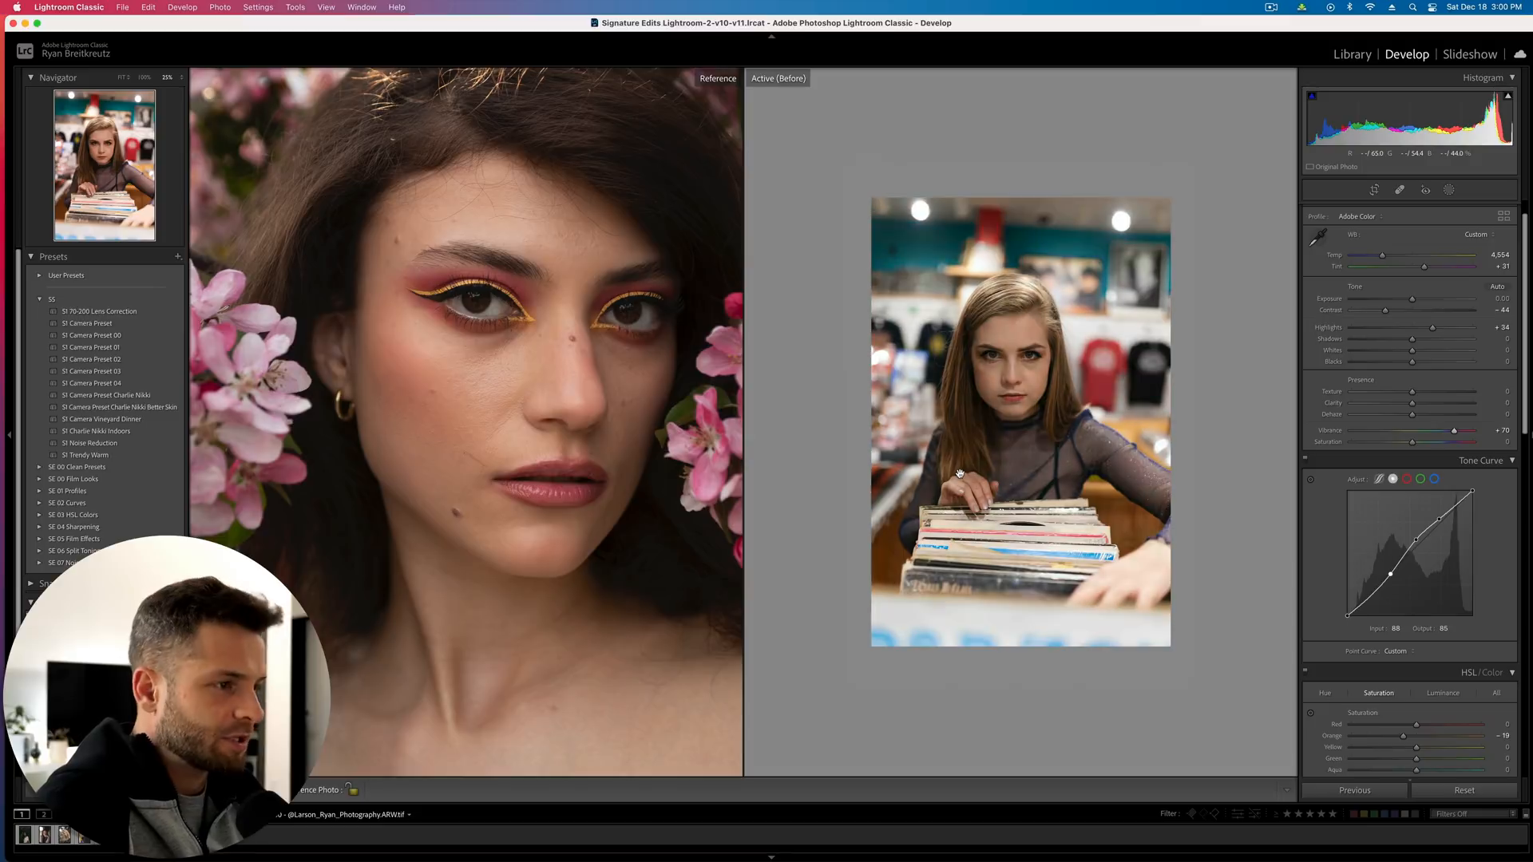
{"action": "key", "text": "backslash"}
{"action": "key", "text": "backslash"}
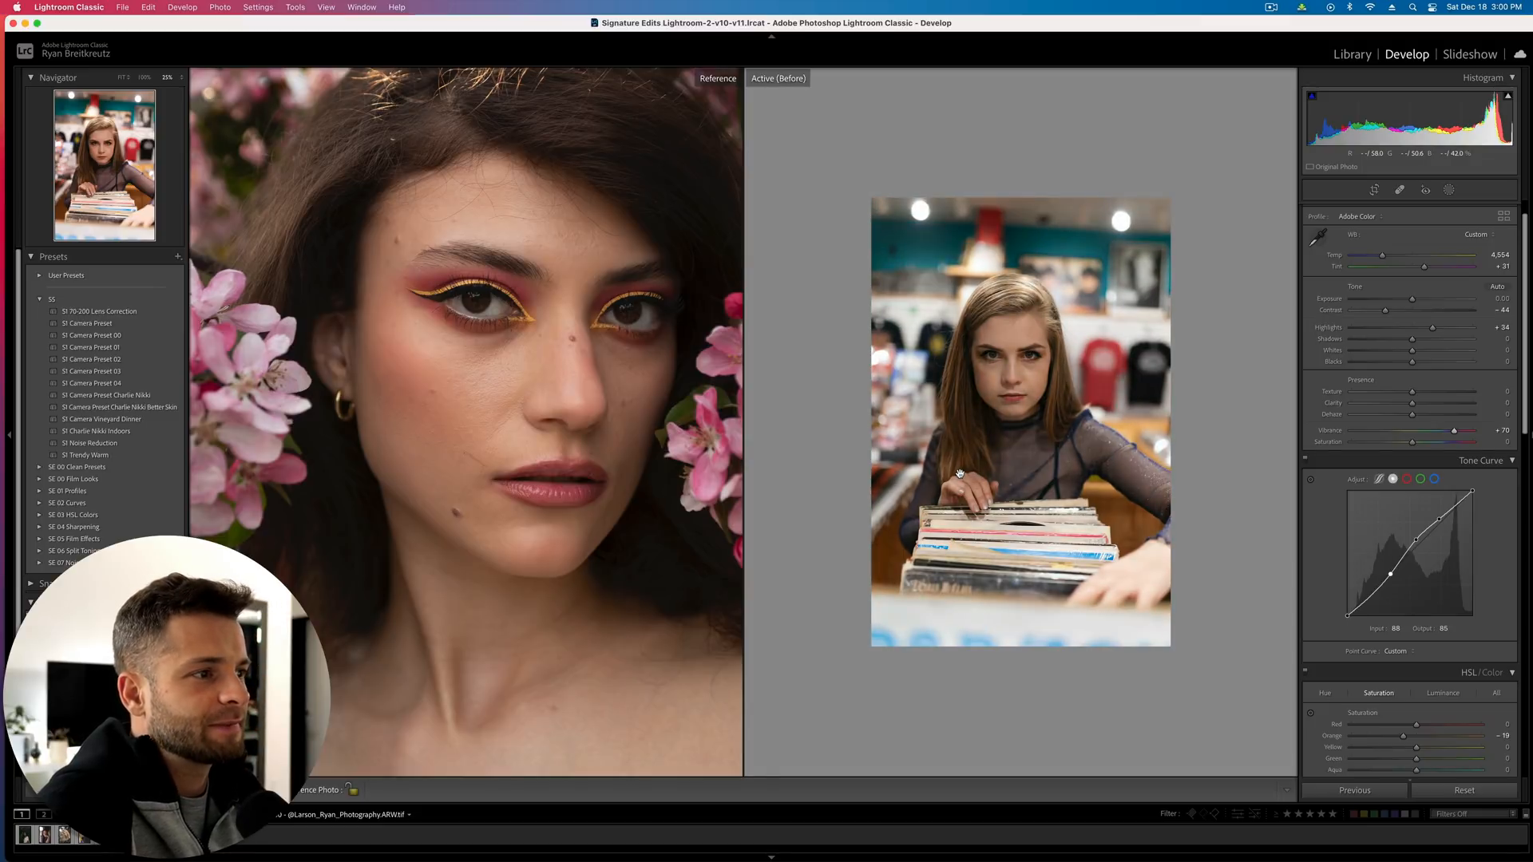
{"action": "key", "text": "backslash"}
{"action": "key", "text": "backslash"}
{"action": "key", "text": "backslash"}
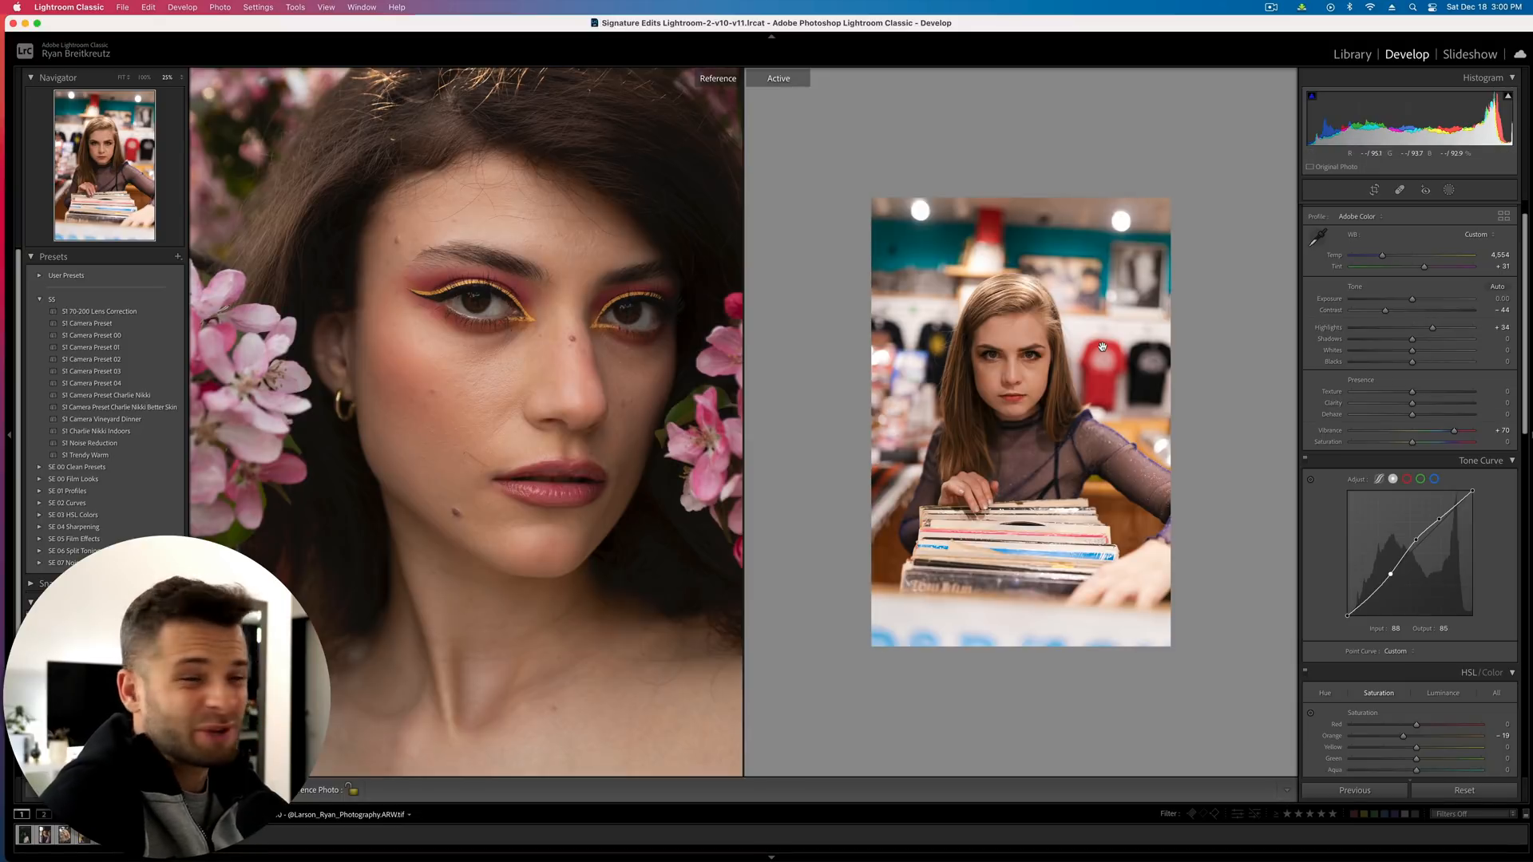
Set the record-store portrait's Texture to +31, Clarity to -34 and Dehaze to about +19
{"action": "key", "text": "super+equal"}
{"action": "key", "text": "super+equal"}
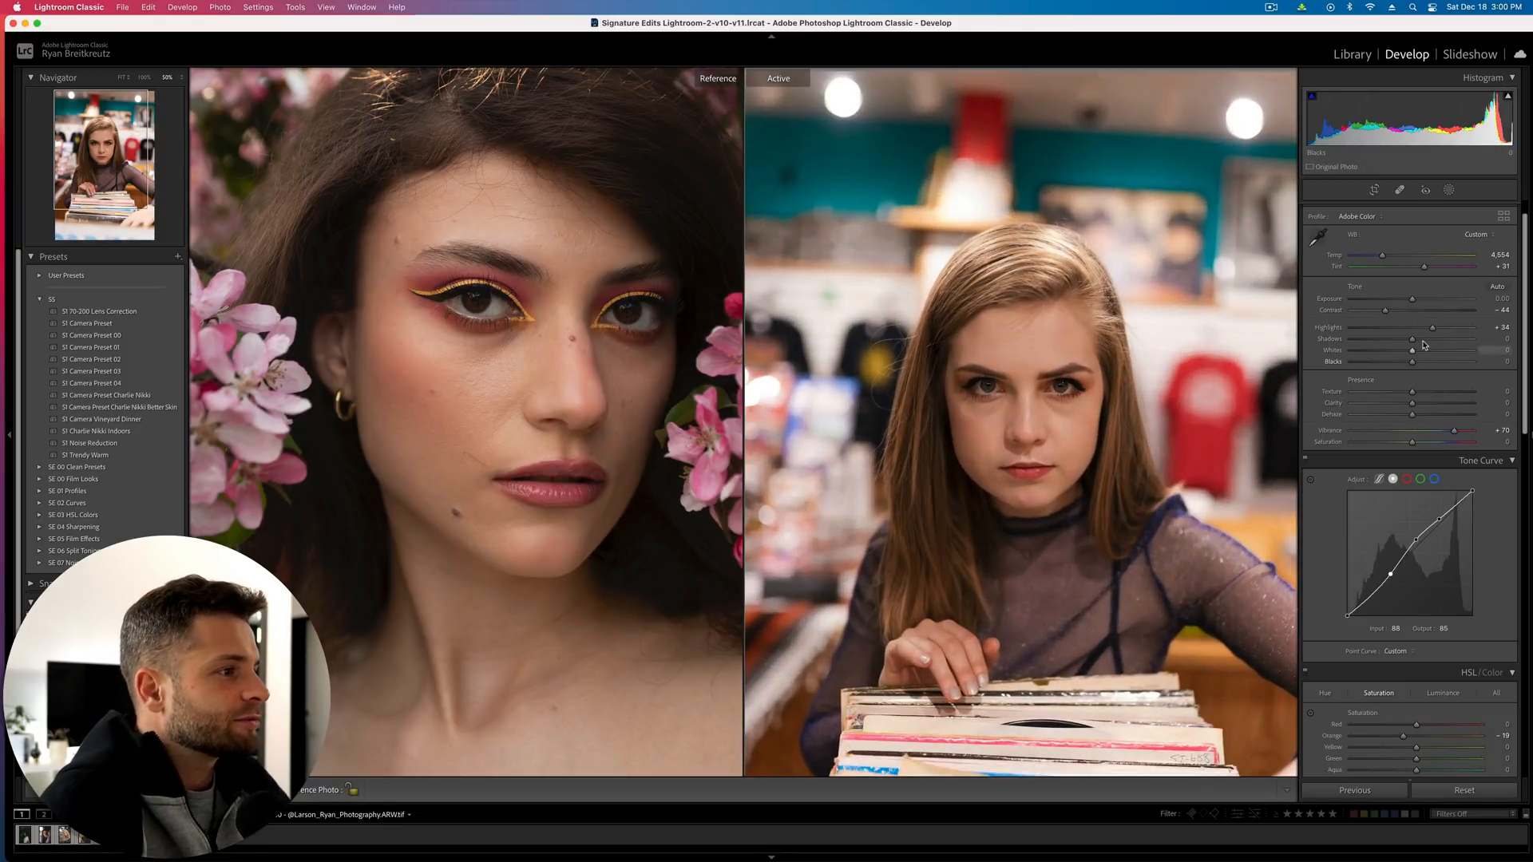
{"action": "left_click_drag", "start_coordinate": [1412, 392], "coordinate": [1432, 396]}
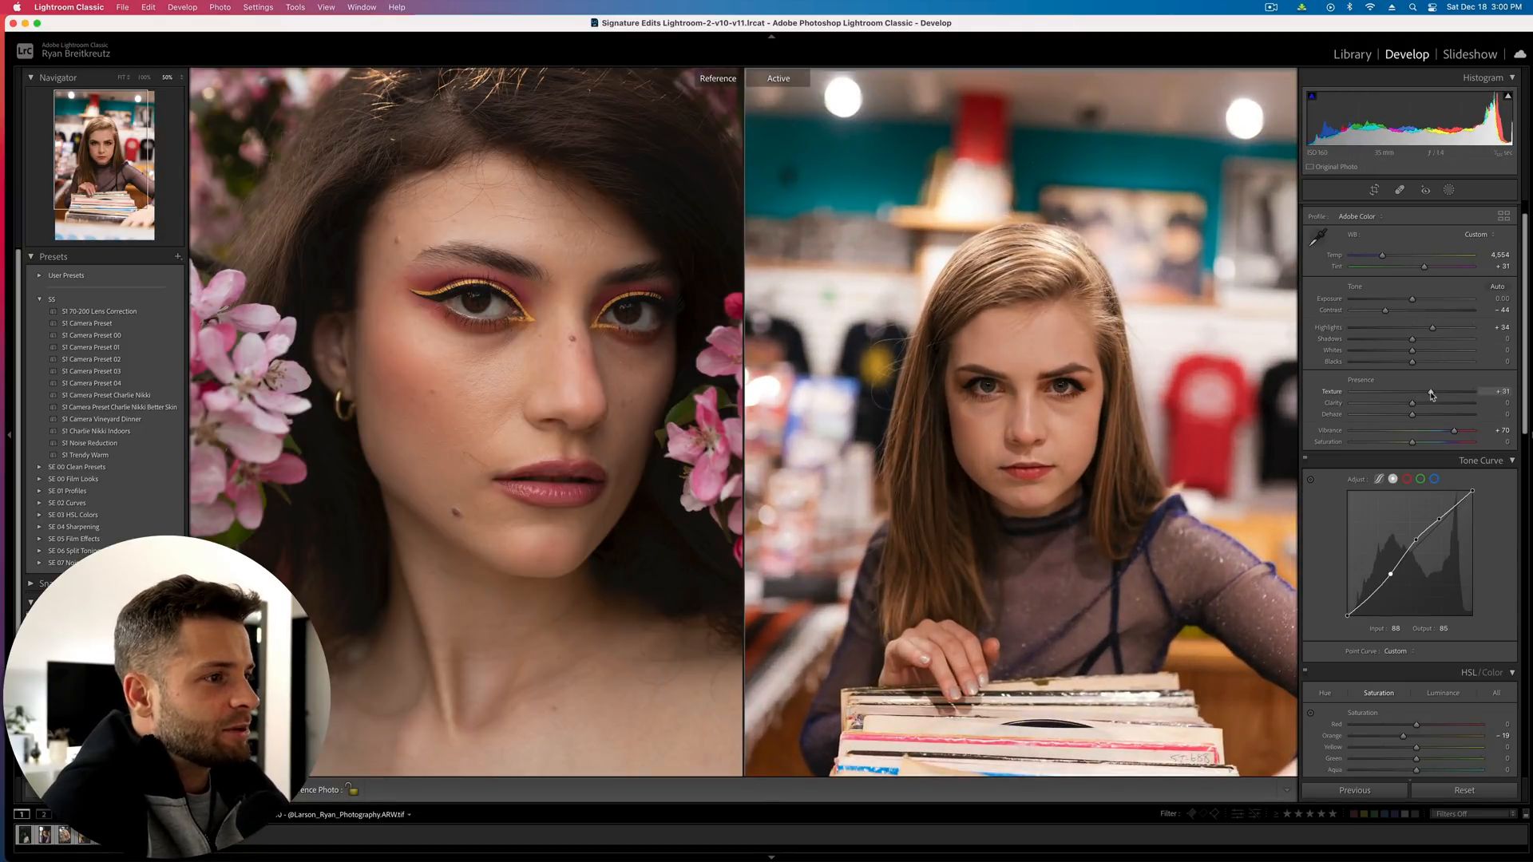
{"action": "mouse_move", "coordinate": [1412, 404]}
{"action": "left_mouse_down"}
{"action": "mouse_move", "coordinate": [1377, 407]}
{"action": "mouse_move", "coordinate": [1423, 418]}
{"action": "left_mouse_up"}
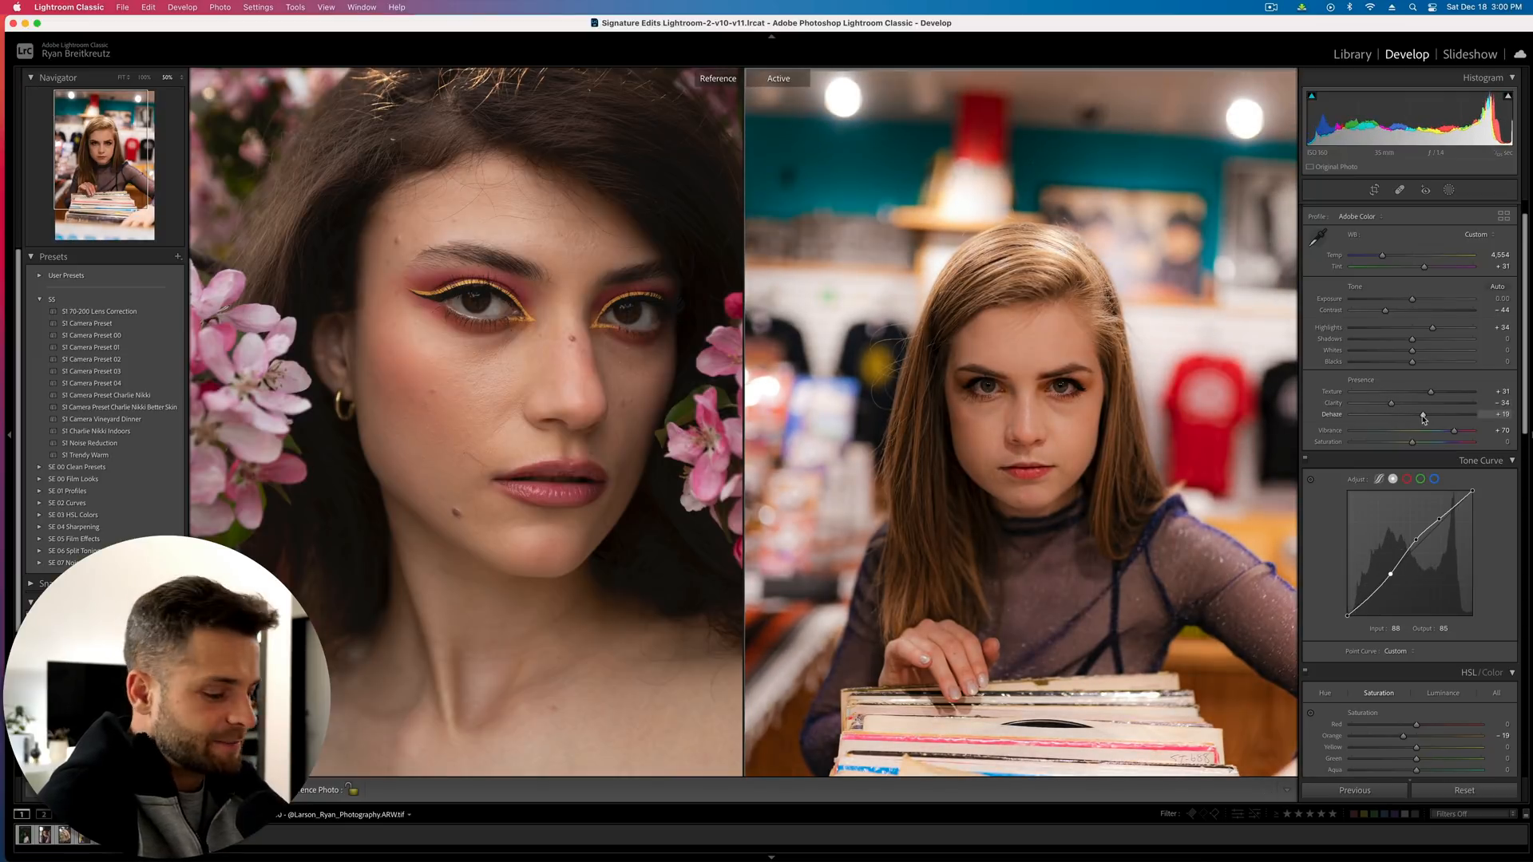
Create a brush mask and paint it over the record-store subject's forehead, cheeks, nose and chin
{"action": "left_click", "coordinate": [1051, 367]}
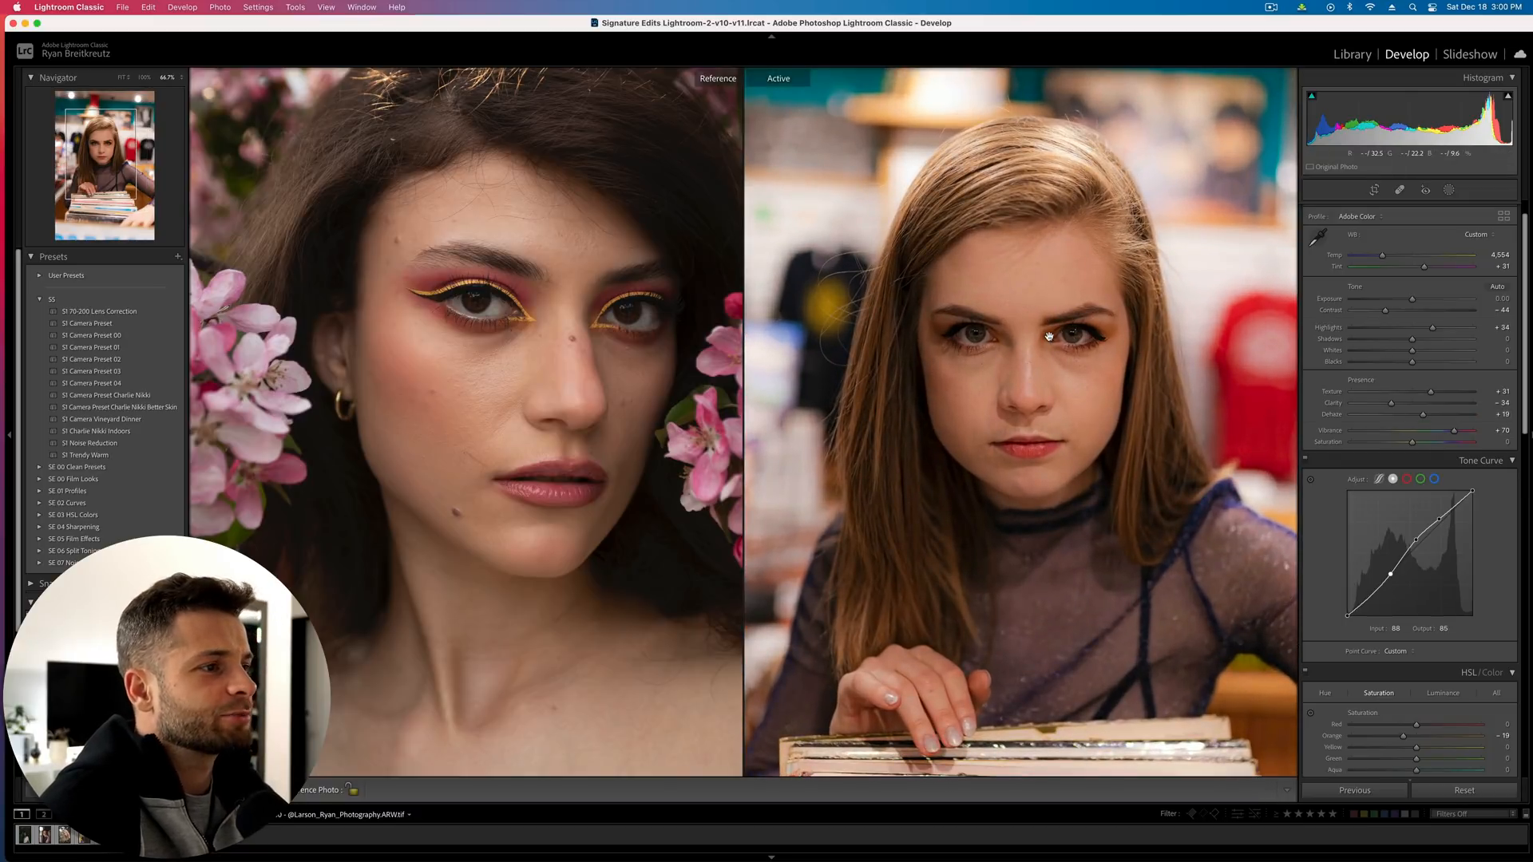
{"action": "key", "text": "super+equal"}
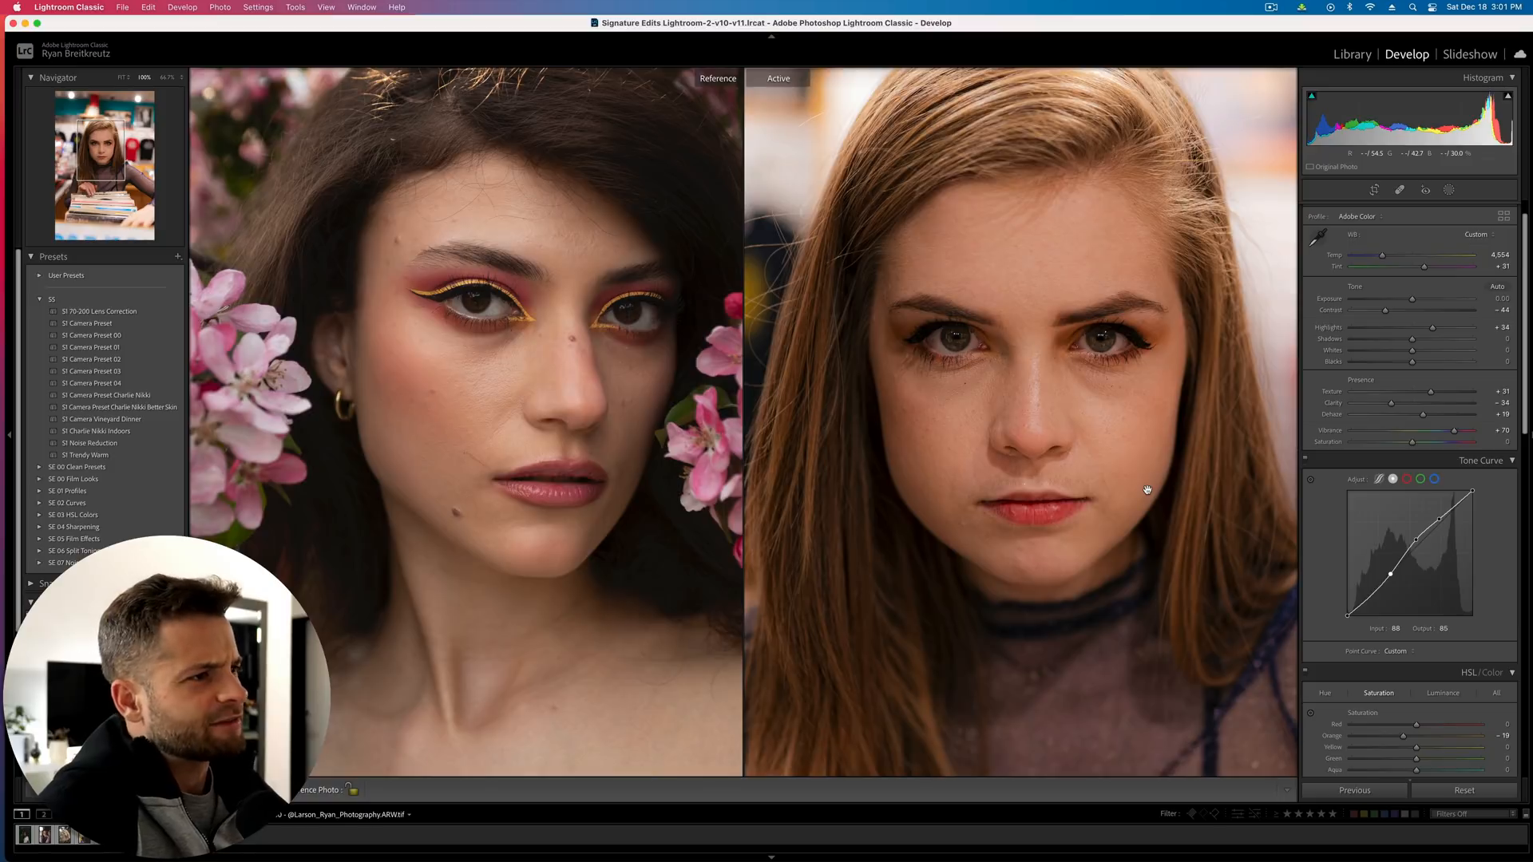
{"action": "left_click", "coordinate": [1450, 191]}
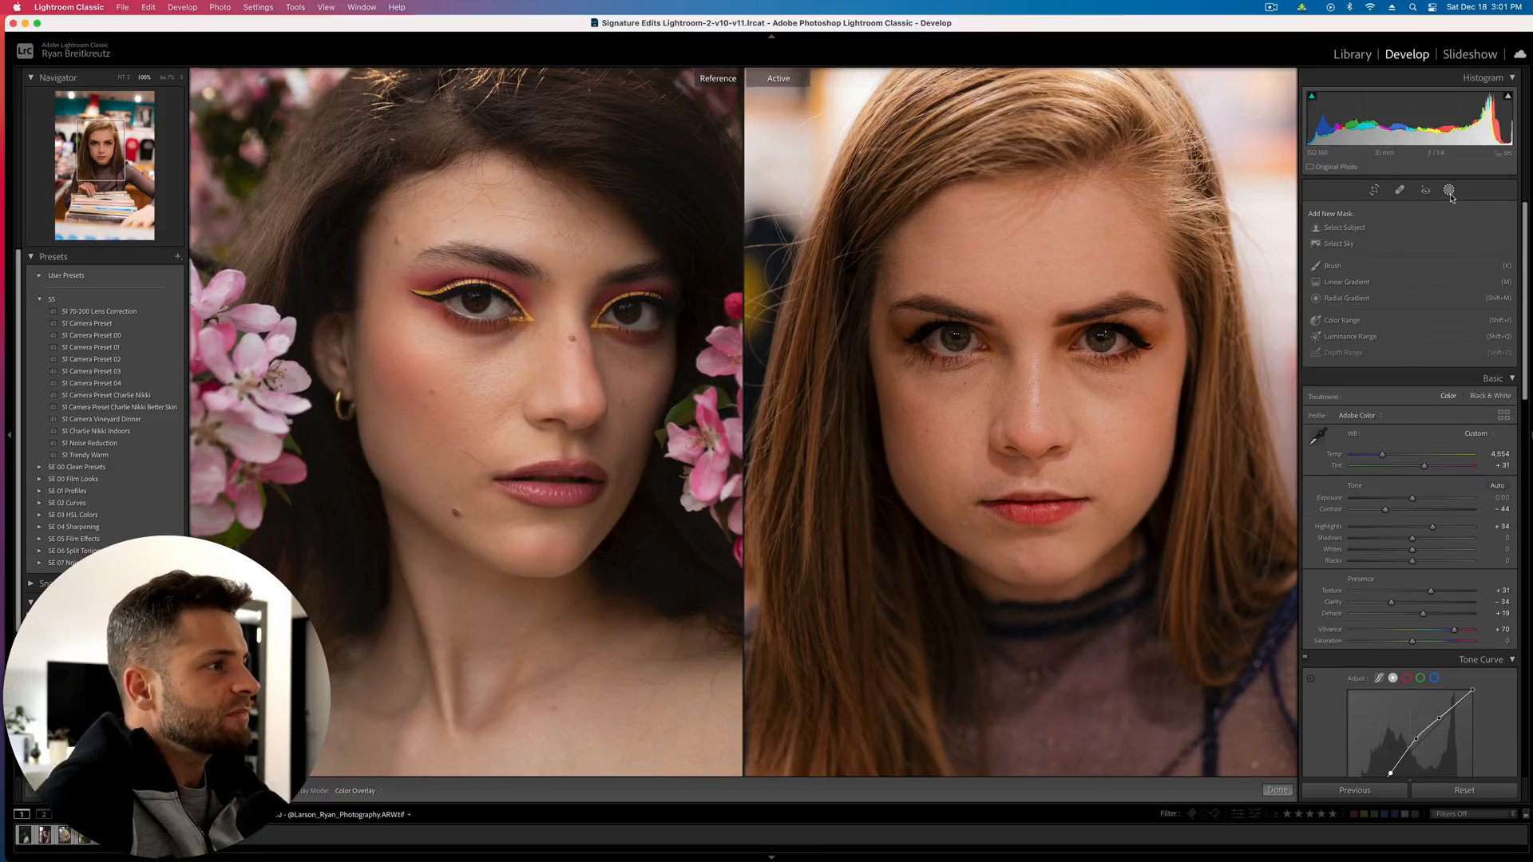
{"action": "left_click", "coordinate": [1342, 265]}
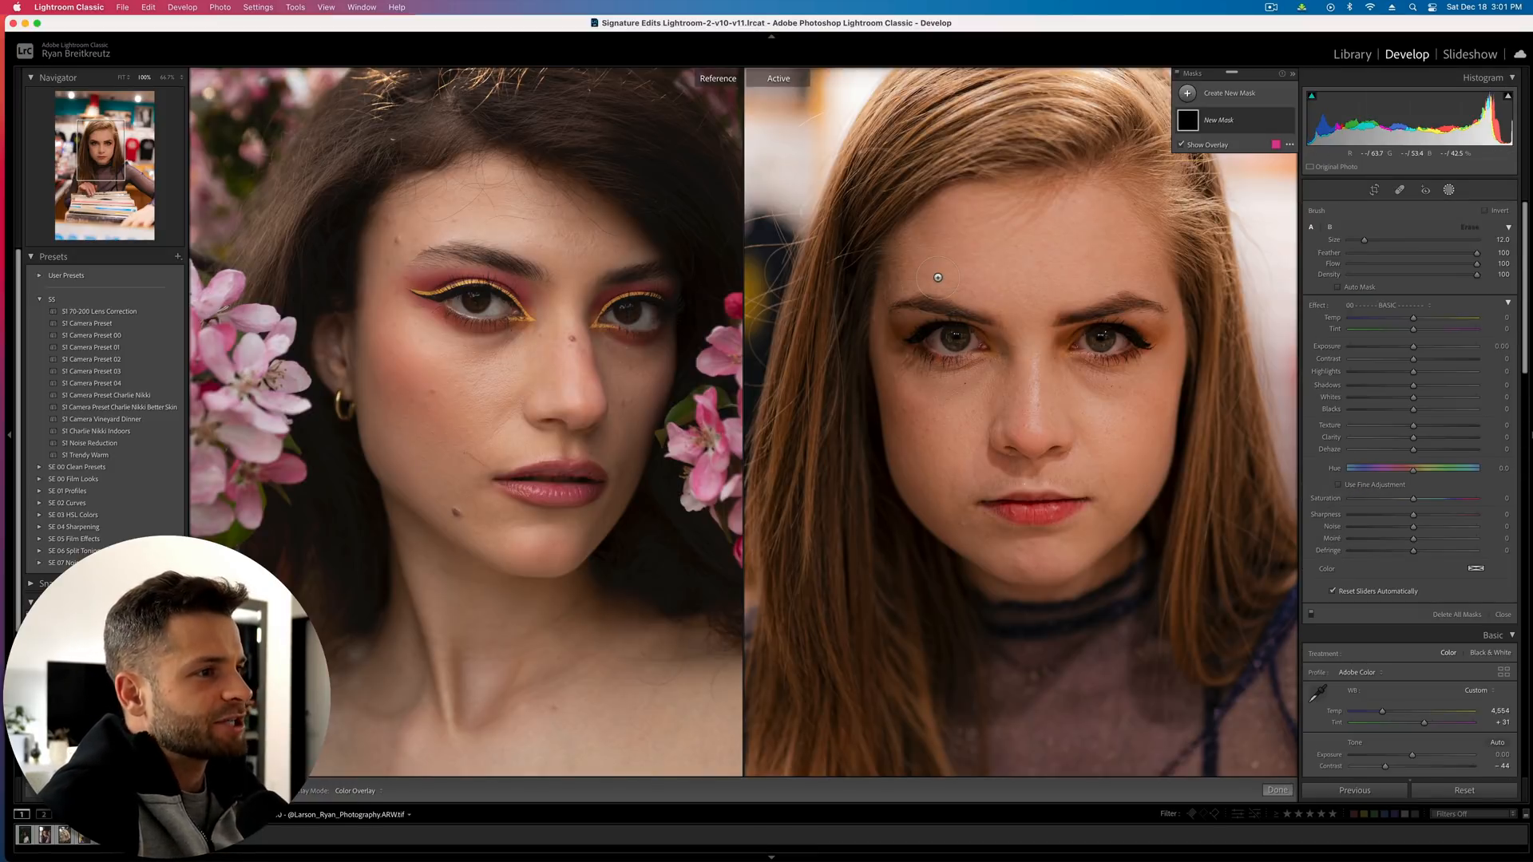
{"action": "mouse_move", "coordinate": [919, 254]}
{"action": "left_mouse_down"}
{"action": "mouse_move", "coordinate": [1053, 256]}
{"action": "mouse_move", "coordinate": [1014, 195]}
{"action": "mouse_move", "coordinate": [1034, 351]}
{"action": "mouse_move", "coordinate": [986, 431]}
{"action": "mouse_move", "coordinate": [908, 405]}
{"action": "mouse_move", "coordinate": [958, 497]}
{"action": "mouse_move", "coordinate": [1118, 543]}
{"action": "mouse_move", "coordinate": [1006, 479]}
{"action": "mouse_move", "coordinate": [1134, 375]}
{"action": "mouse_move", "coordinate": [1162, 415]}
{"action": "left_mouse_up"}
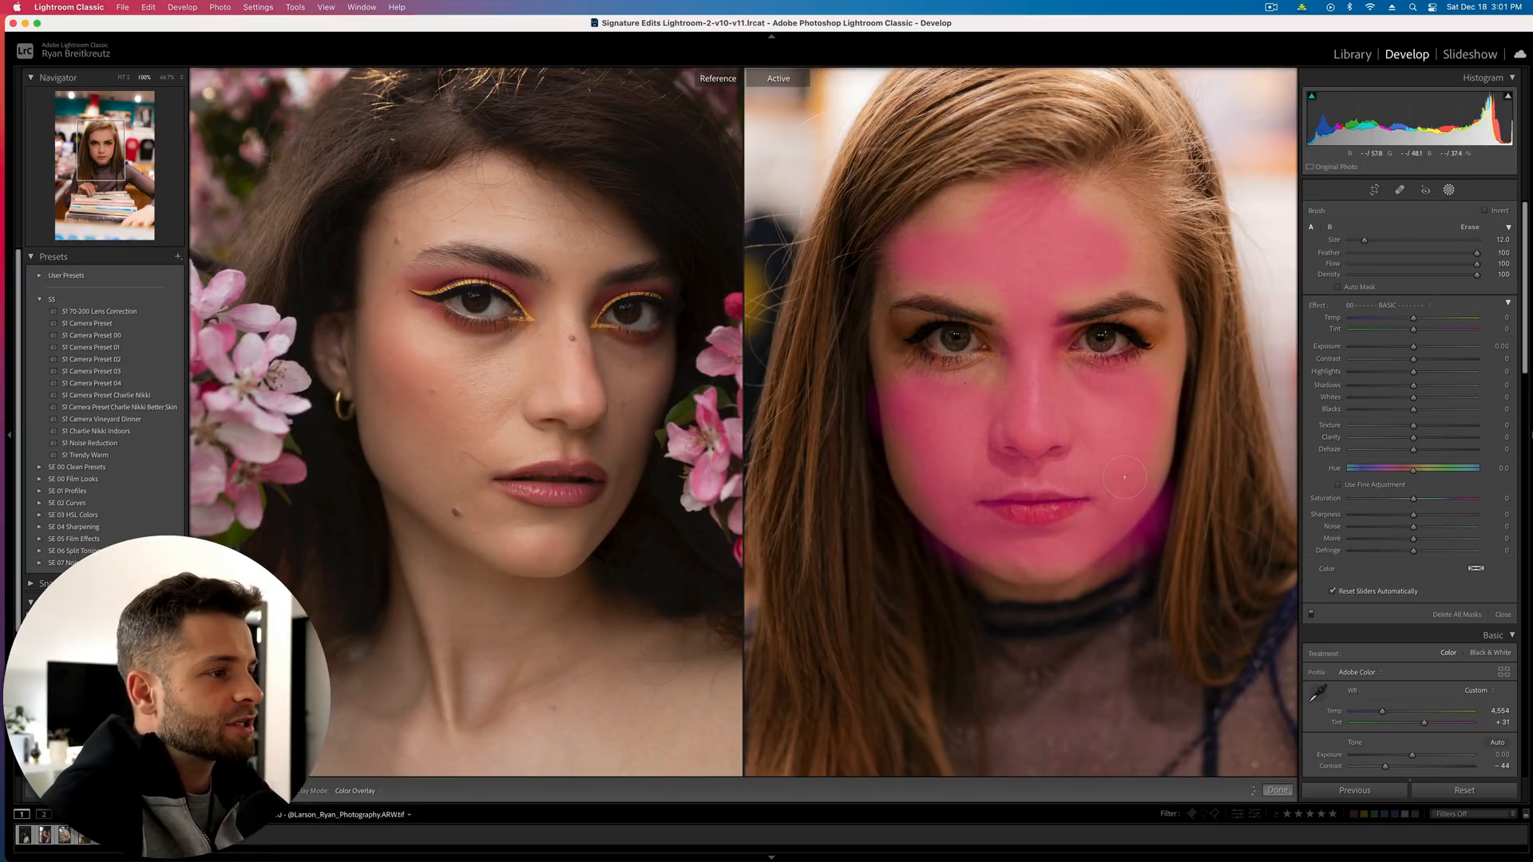
{"action": "mouse_move", "coordinate": [1134, 263]}
{"action": "left_mouse_down"}
{"action": "mouse_move", "coordinate": [1087, 216]}
{"action": "mouse_move", "coordinate": [977, 226]}
{"action": "mouse_move", "coordinate": [962, 244]}
{"action": "mouse_move", "coordinate": [1042, 278]}
{"action": "mouse_move", "coordinate": [1116, 256]}
{"action": "left_mouse_up"}
Set the brushed face mask's Contrast to -15, Texture to about -18, Clarity to -11 and Dehaze to -12, and compare with the mask removed
{"action": "left_click_drag", "start_coordinate": [1413, 359], "coordinate": [1403, 359]}
{"action": "key", "text": "o"}
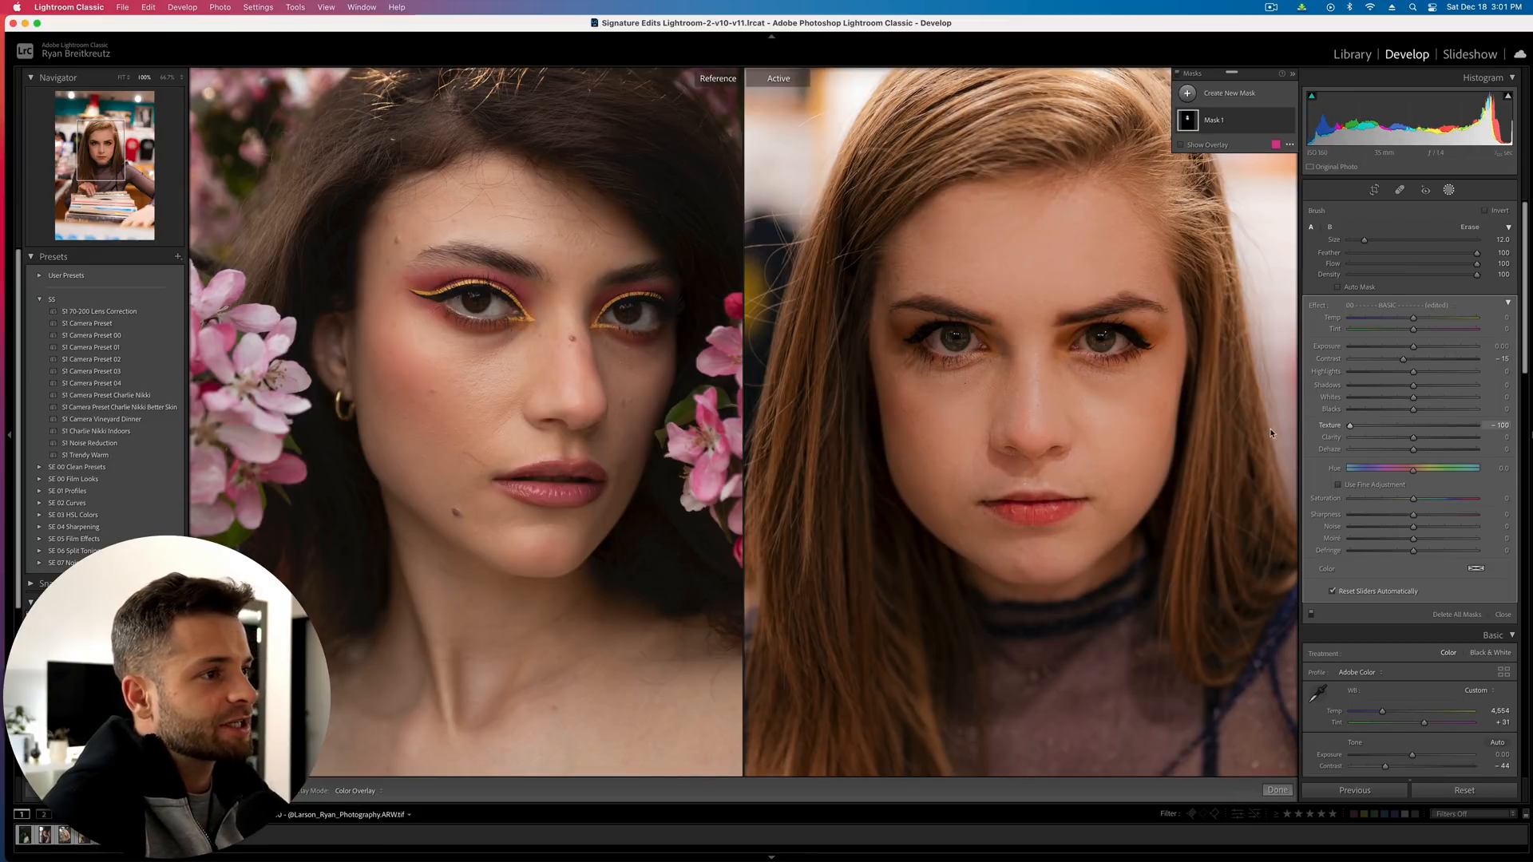
{"action": "left_click_drag", "start_coordinate": [1403, 439], "coordinate": [1401, 452]}
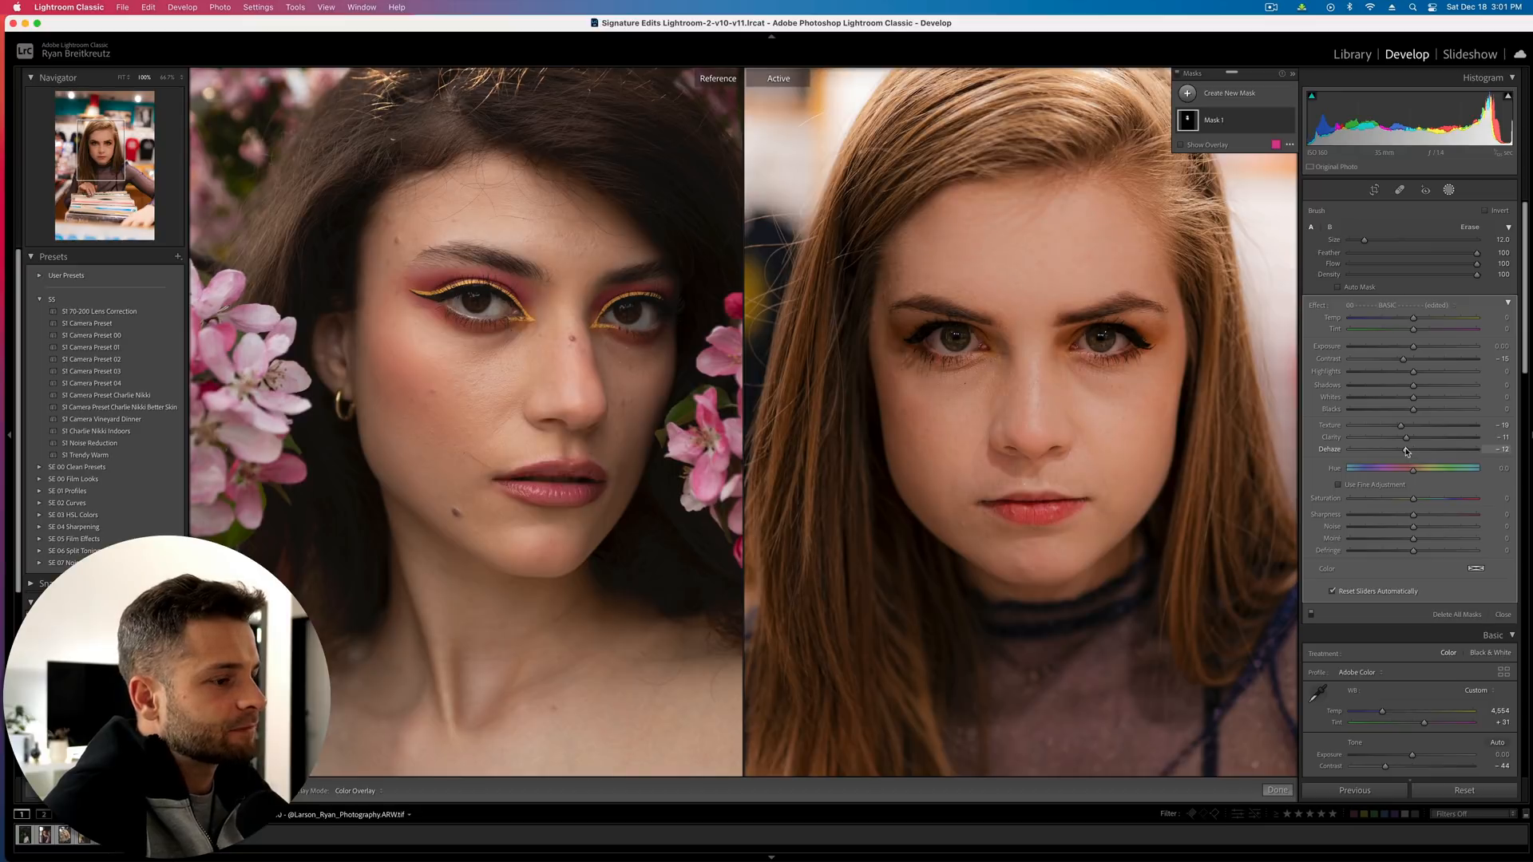
{"action": "key", "text": "Delete"}
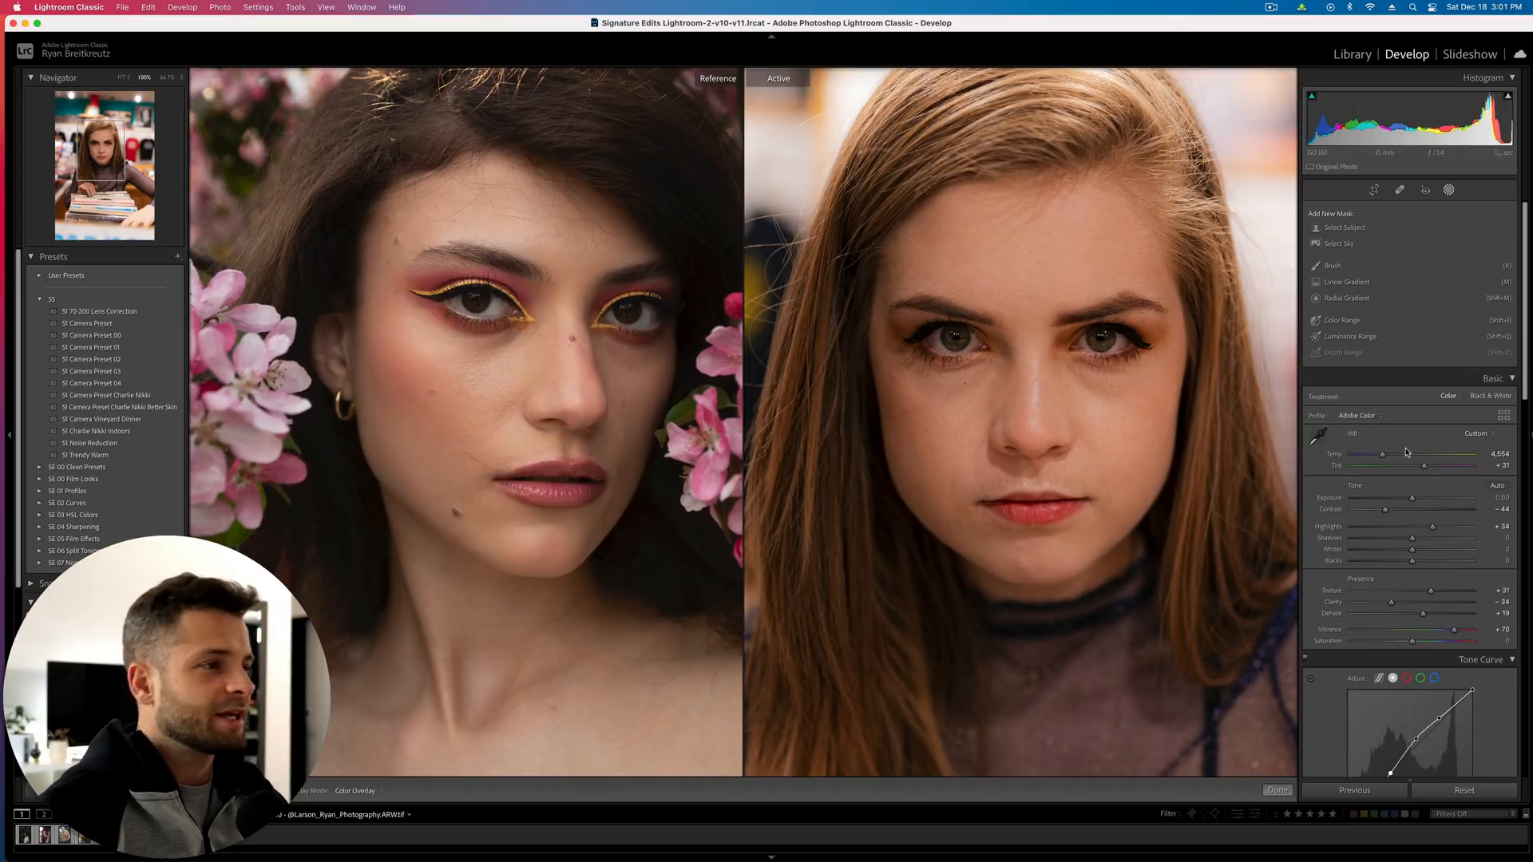
{"action": "key", "text": "super+z"}
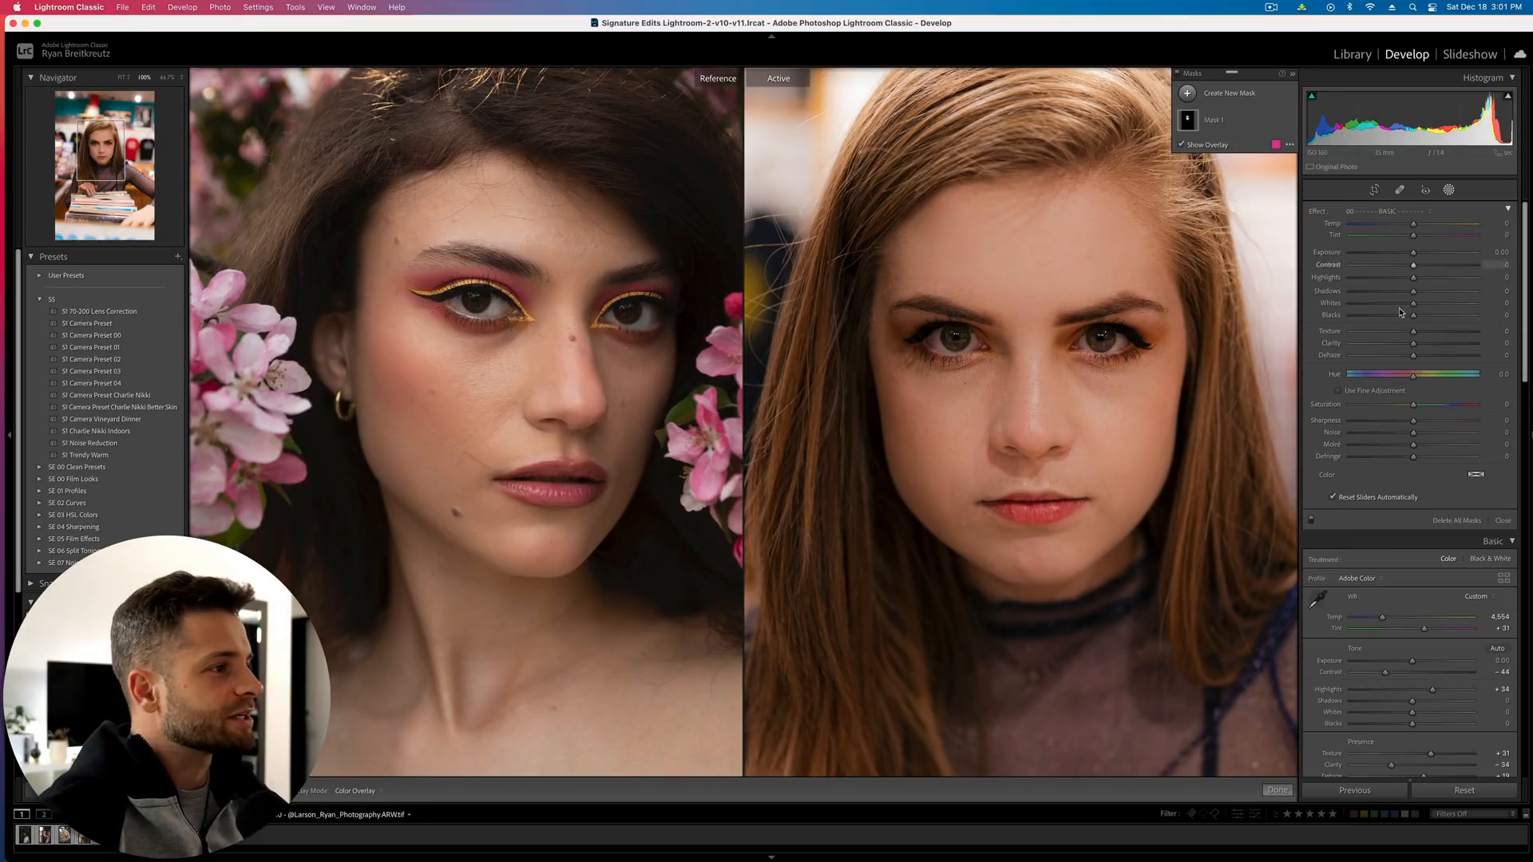
Set the brushed face mask's Highlights to about 50, Whites to 33, Texture to -28 and Tint to 6
{"action": "left_click_drag", "start_coordinate": [1413, 304], "coordinate": [1430, 305]}
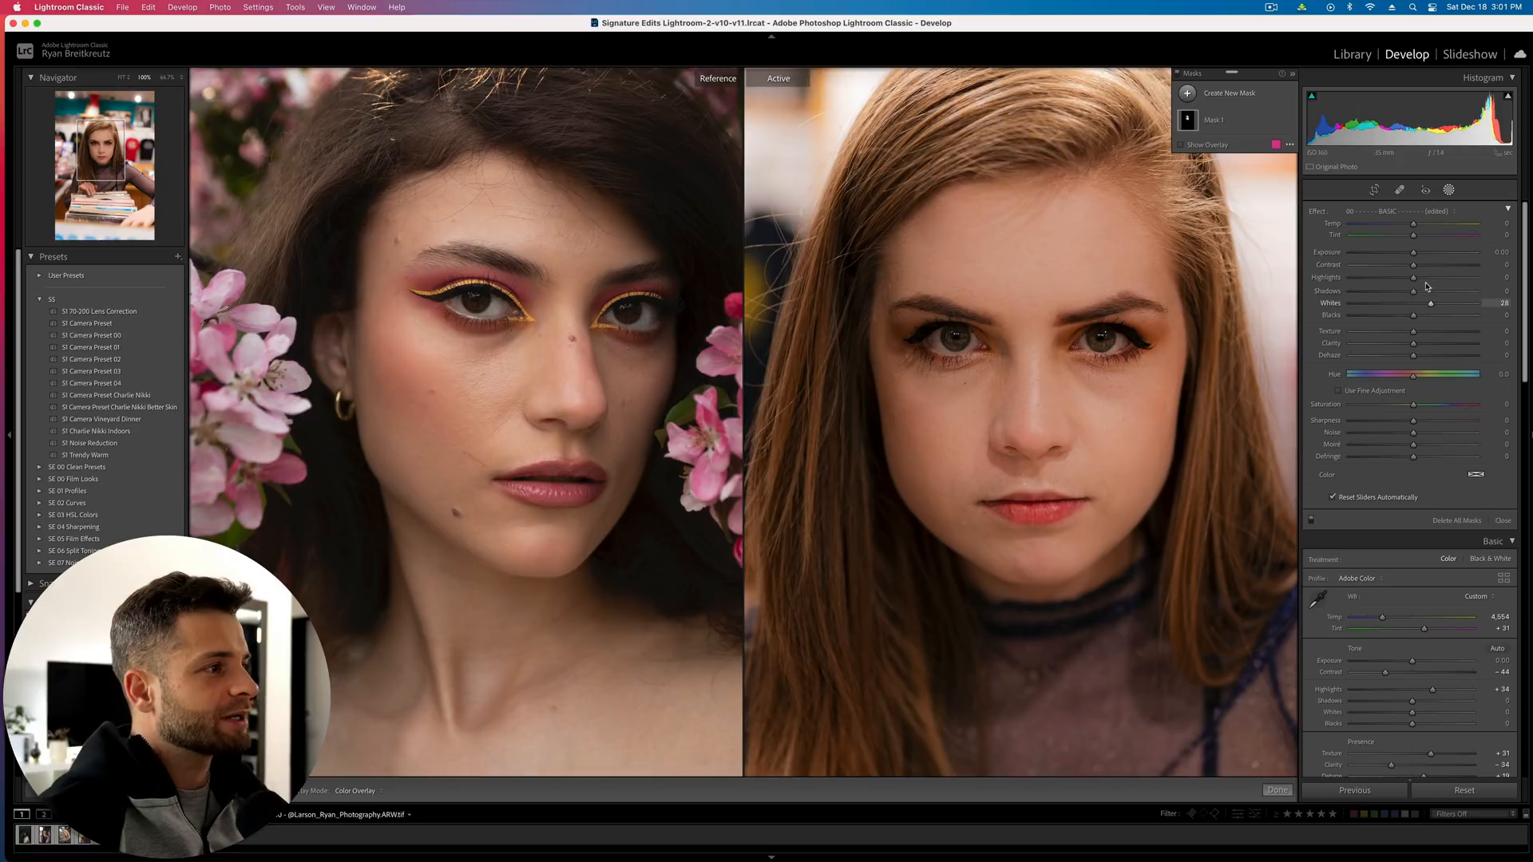
{"action": "left_click", "coordinate": [1434, 278]}
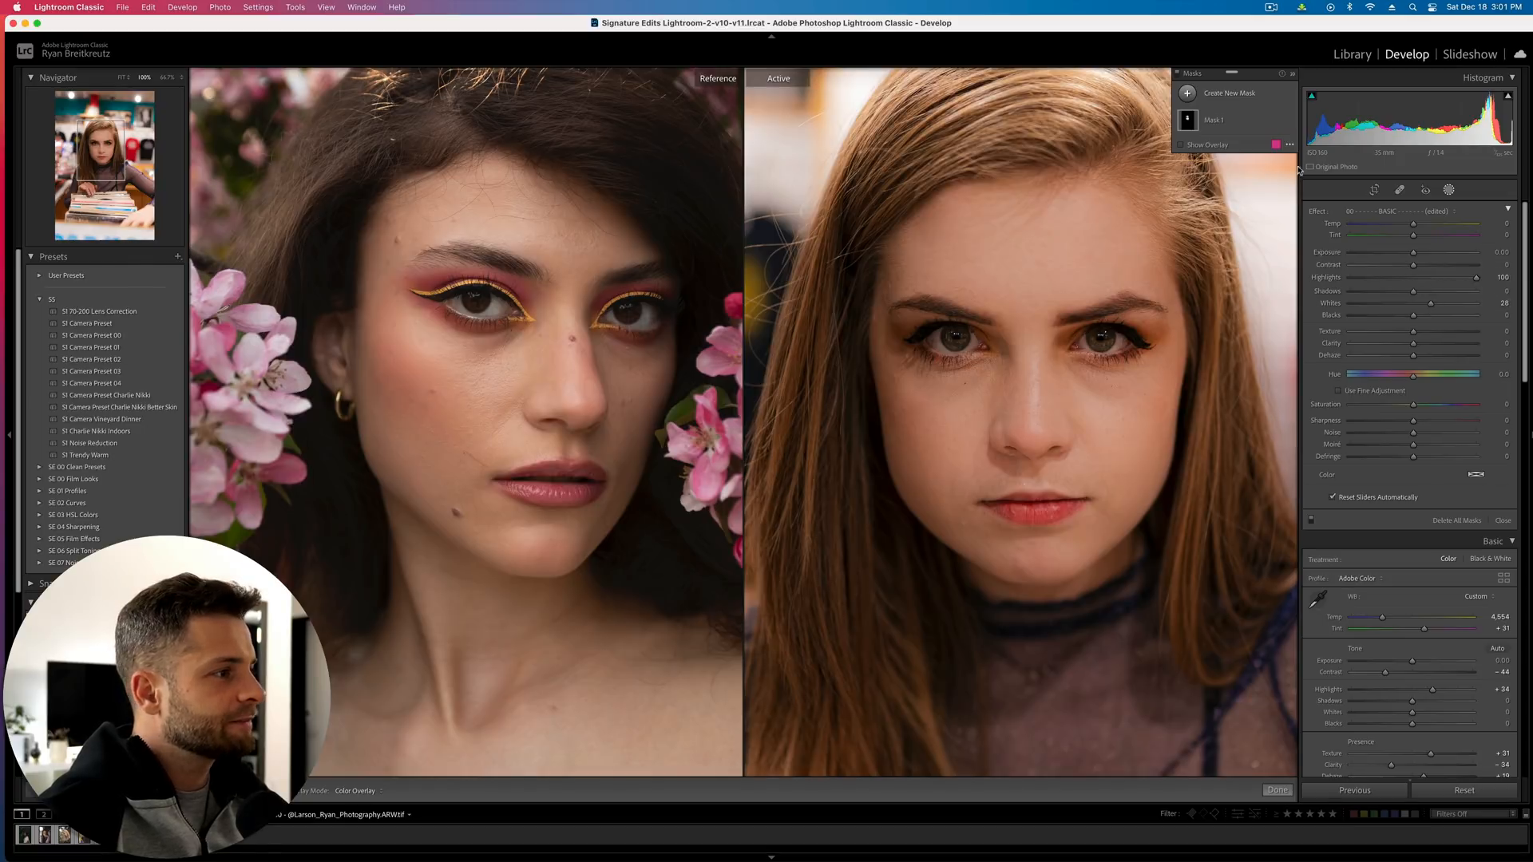
{"action": "left_click", "coordinate": [1190, 120]}
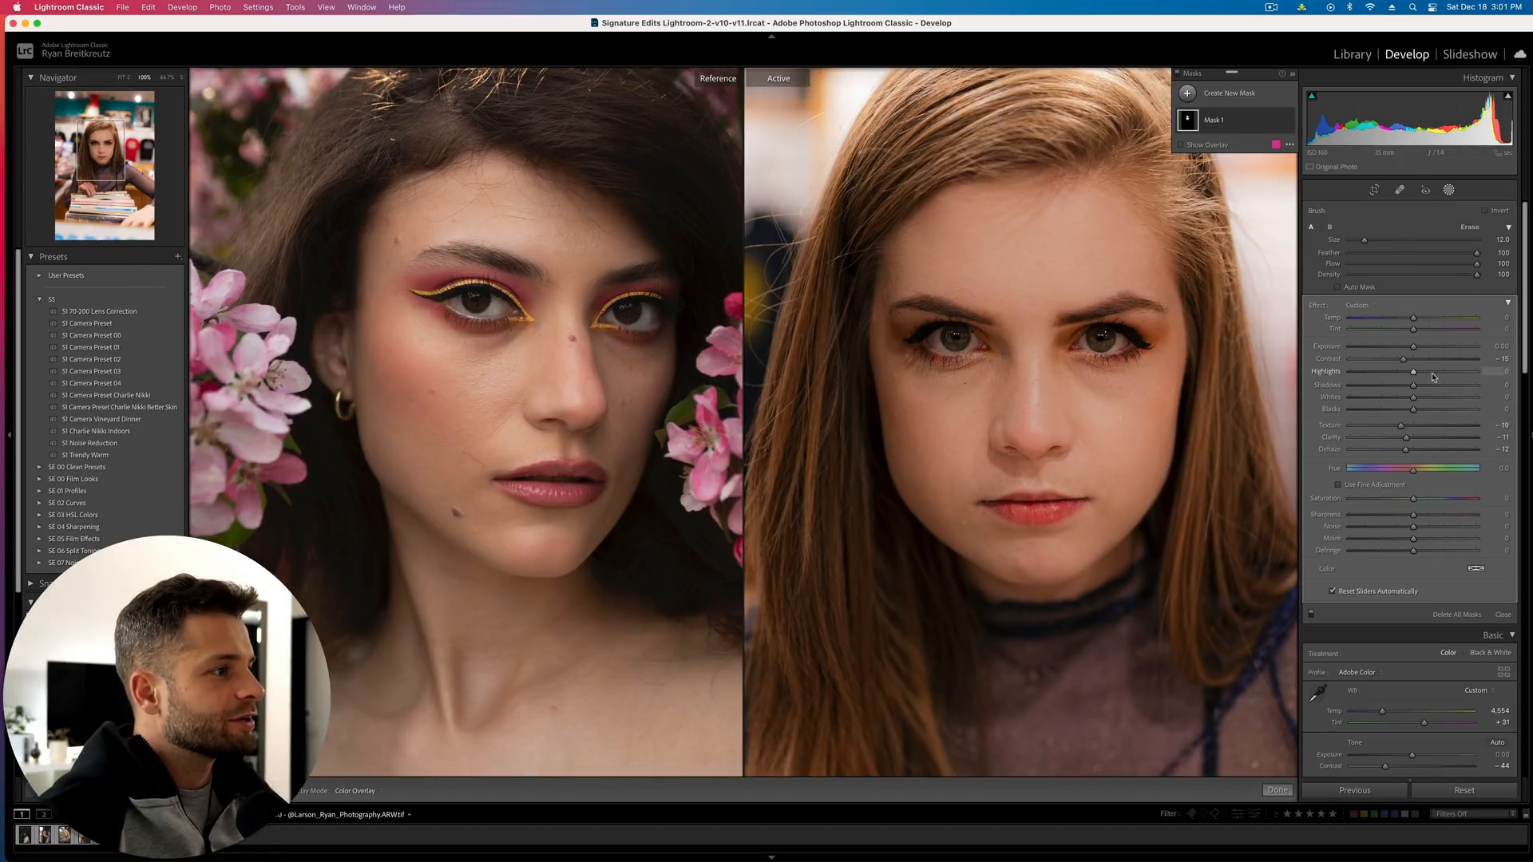
{"action": "left_click_drag", "start_coordinate": [1493, 379], "coordinate": [1397, 432]}
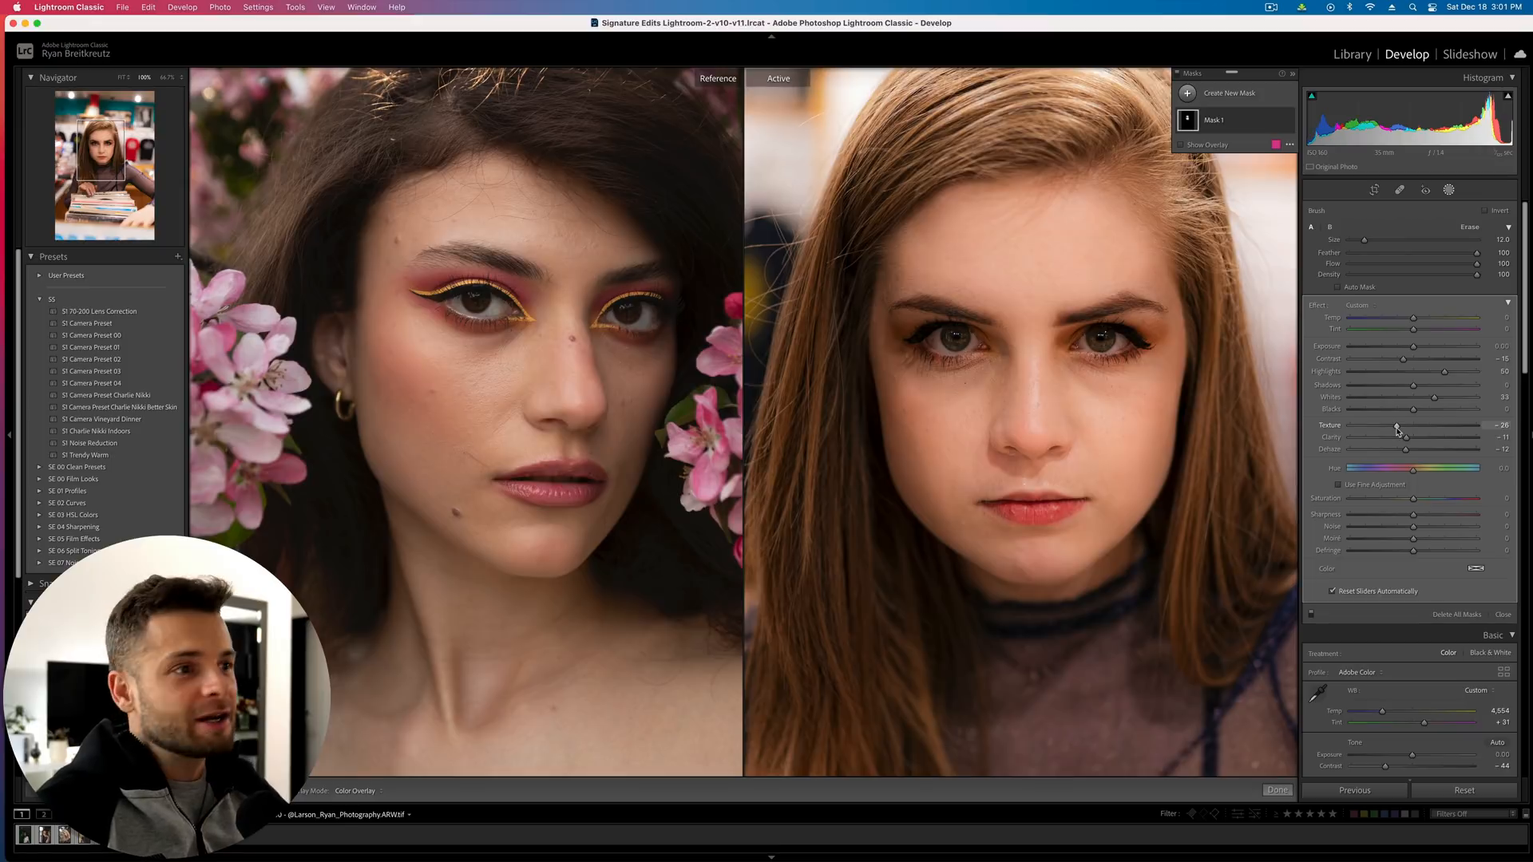
{"action": "left_click_drag", "start_coordinate": [1413, 329], "coordinate": [1419, 332]}
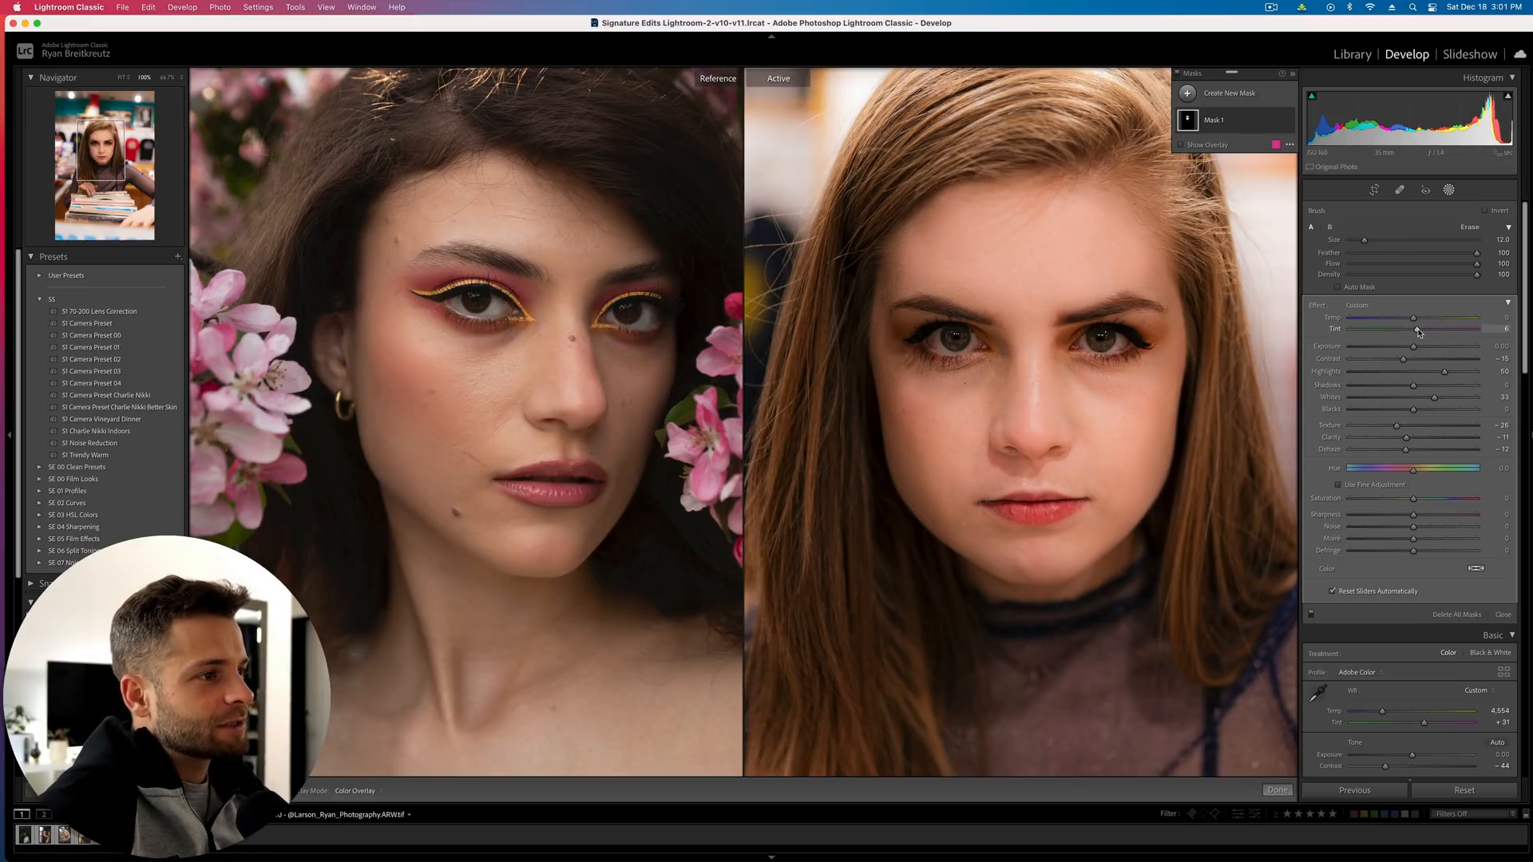
Replace the brush mask with a Color Range mask sampled from the record-store subject's forehead skin
{"action": "left_click", "coordinate": [1224, 94]}
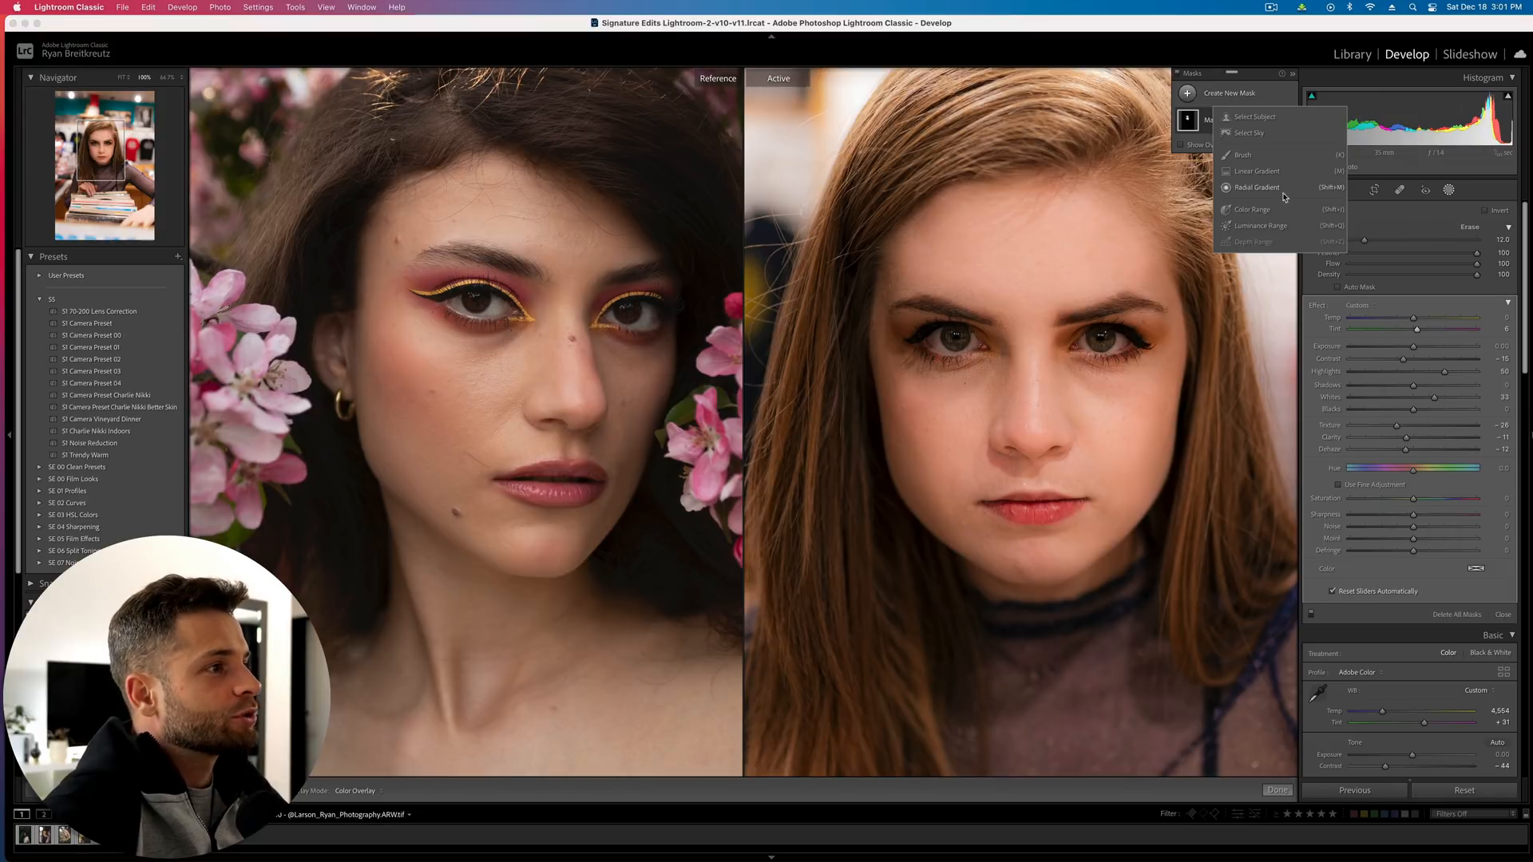
{"action": "left_click", "coordinate": [1310, 102]}
{"action": "left_click", "coordinate": [1235, 121]}
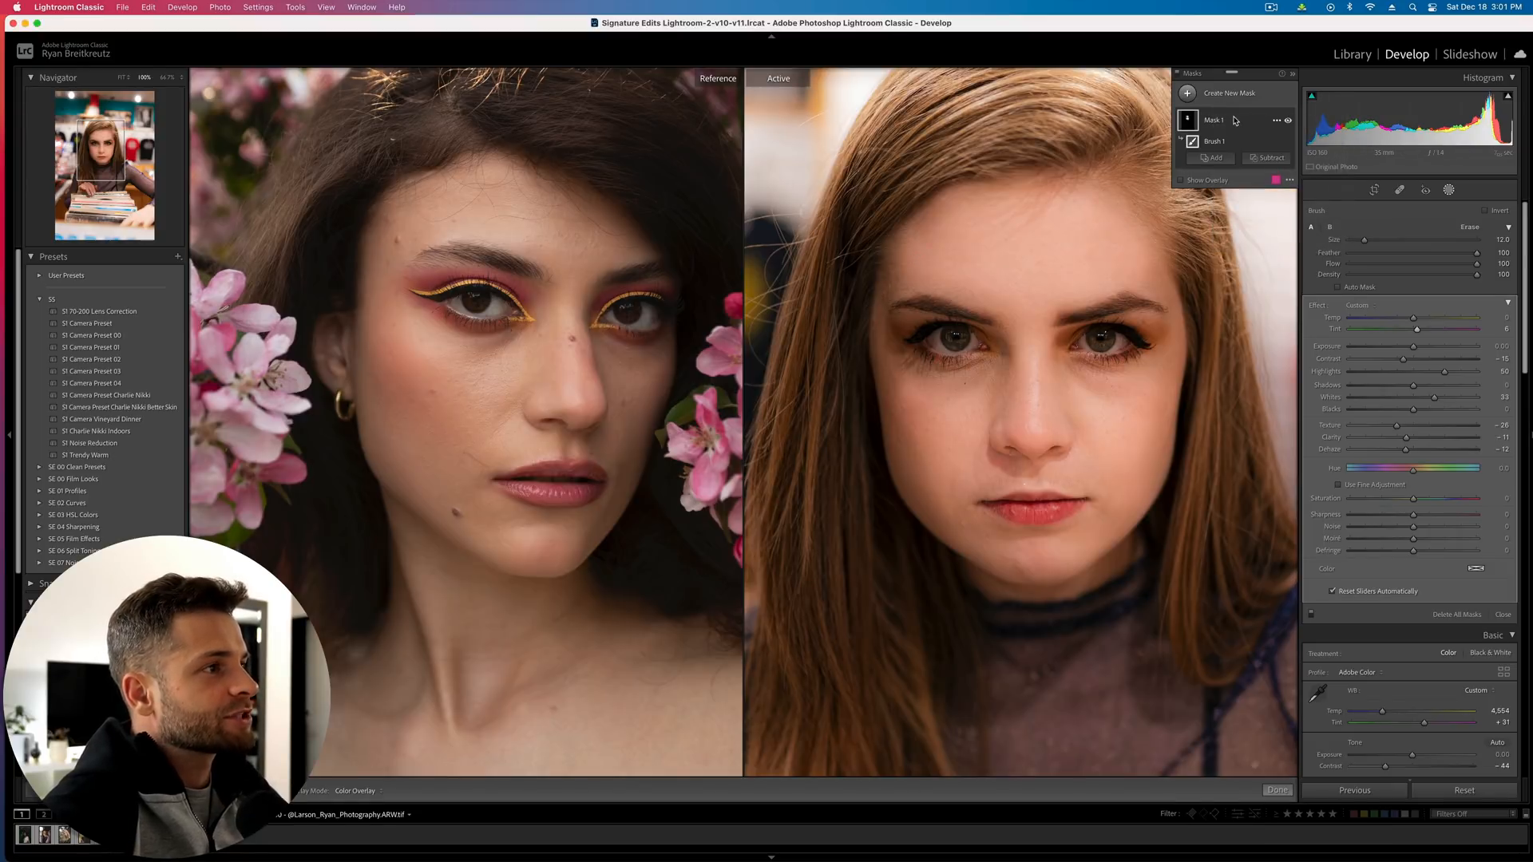
{"action": "left_click", "coordinate": [1229, 95]}
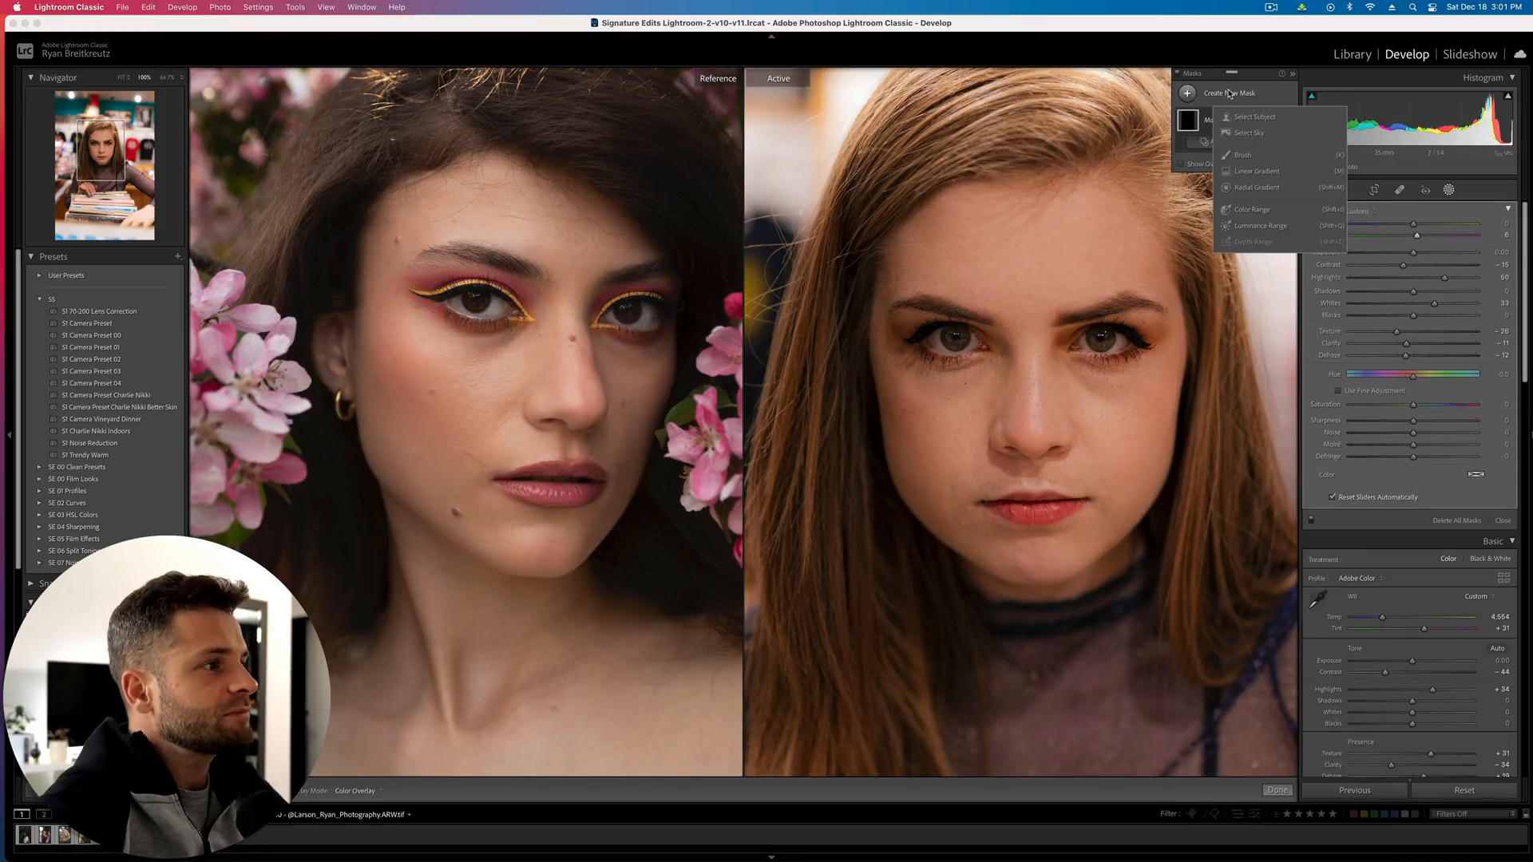
{"action": "left_click", "coordinate": [1251, 210]}
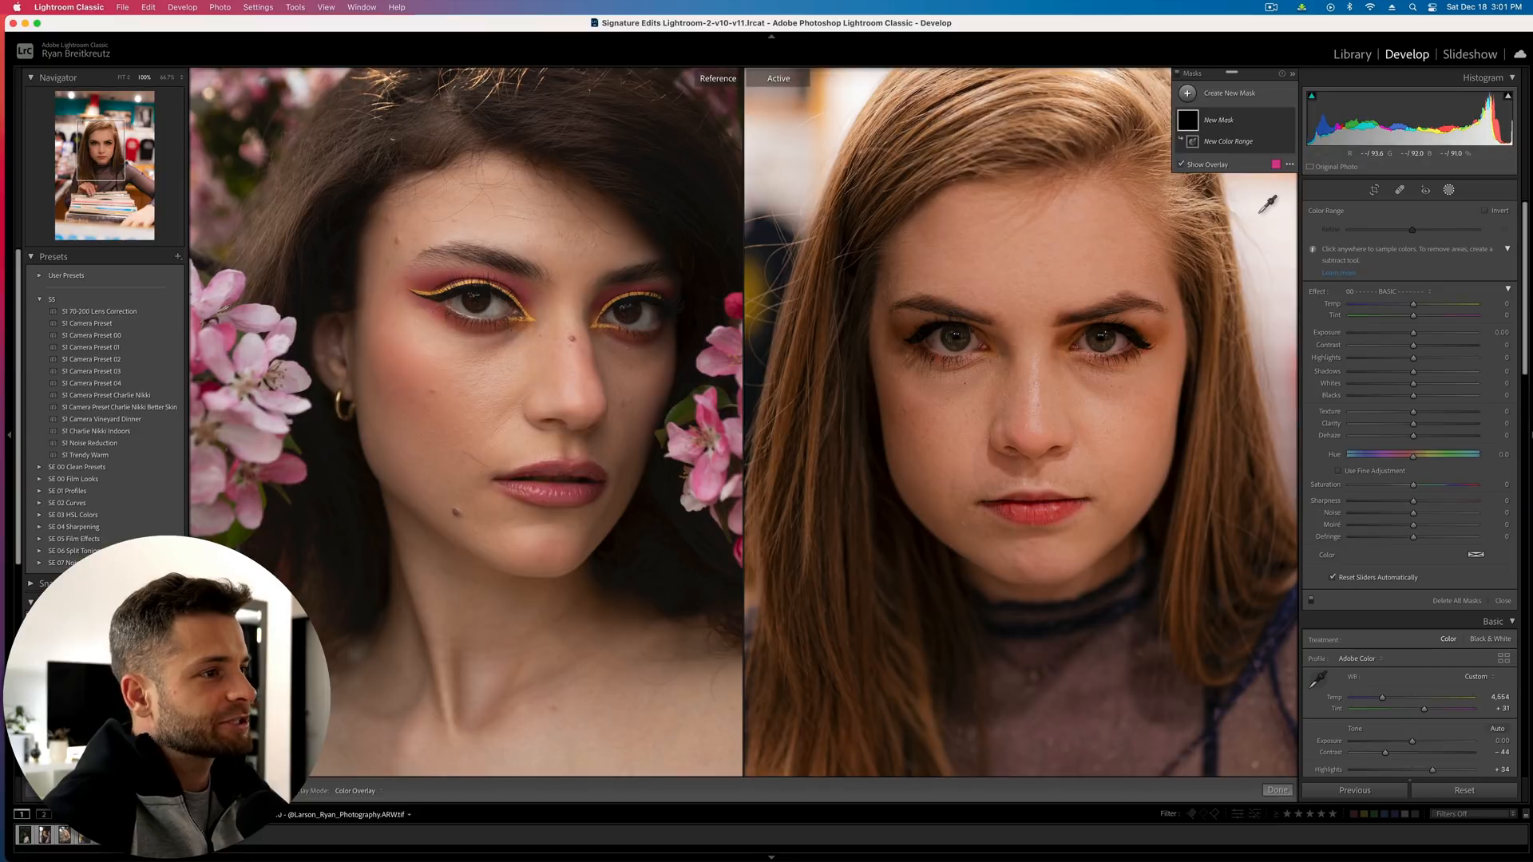
{"action": "left_click", "coordinate": [1015, 260]}
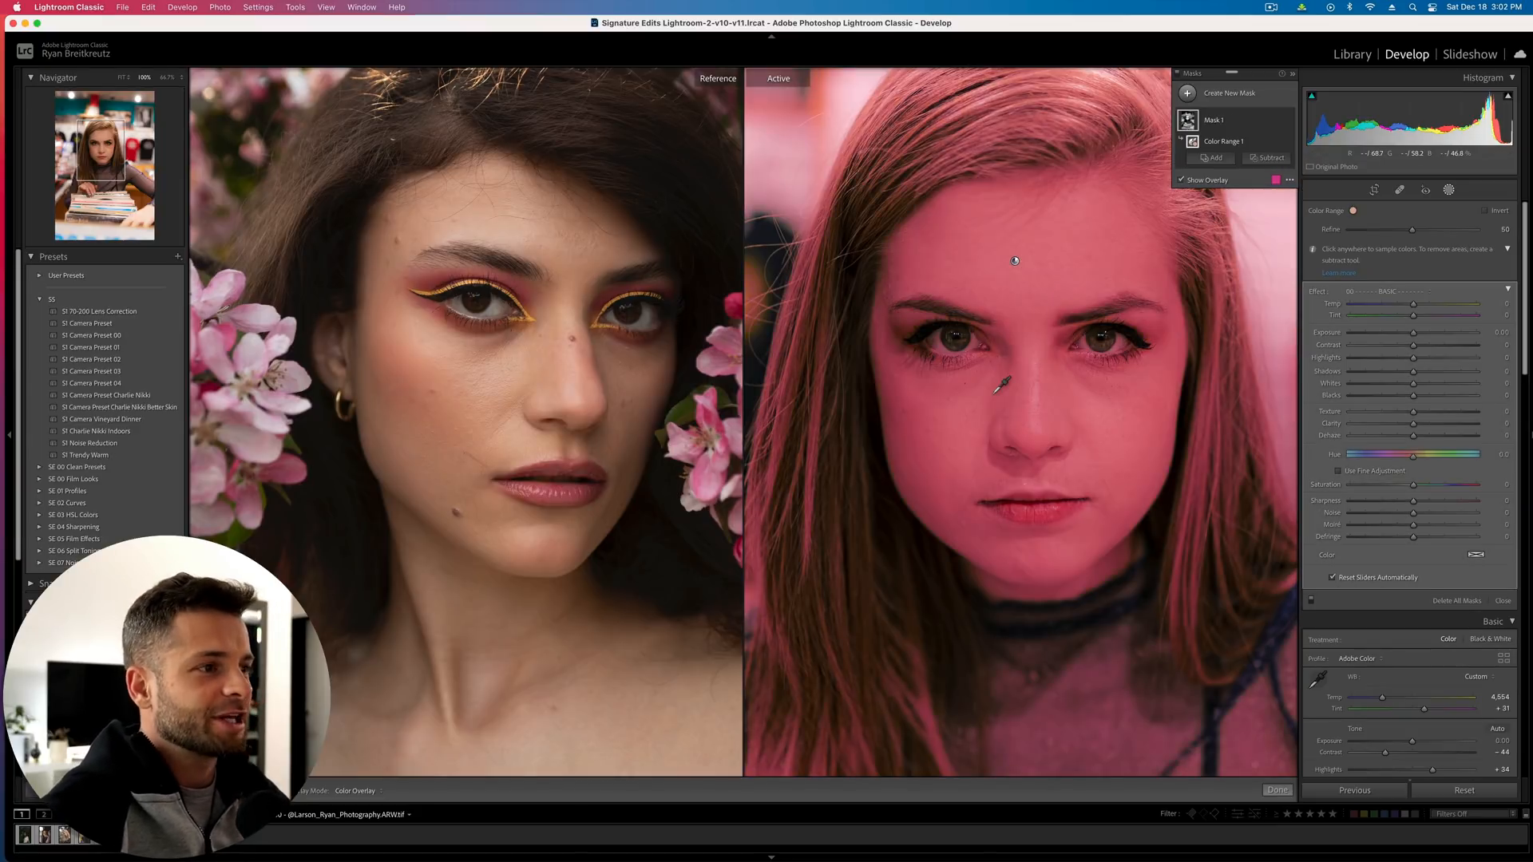
Lower the Color Range mask's Refine value to about 8 and check the skin coverage across the whole portrait
{"action": "key", "text": "super+minus"}
{"action": "key", "text": "super+minus"}
{"action": "key", "text": "super+minus"}
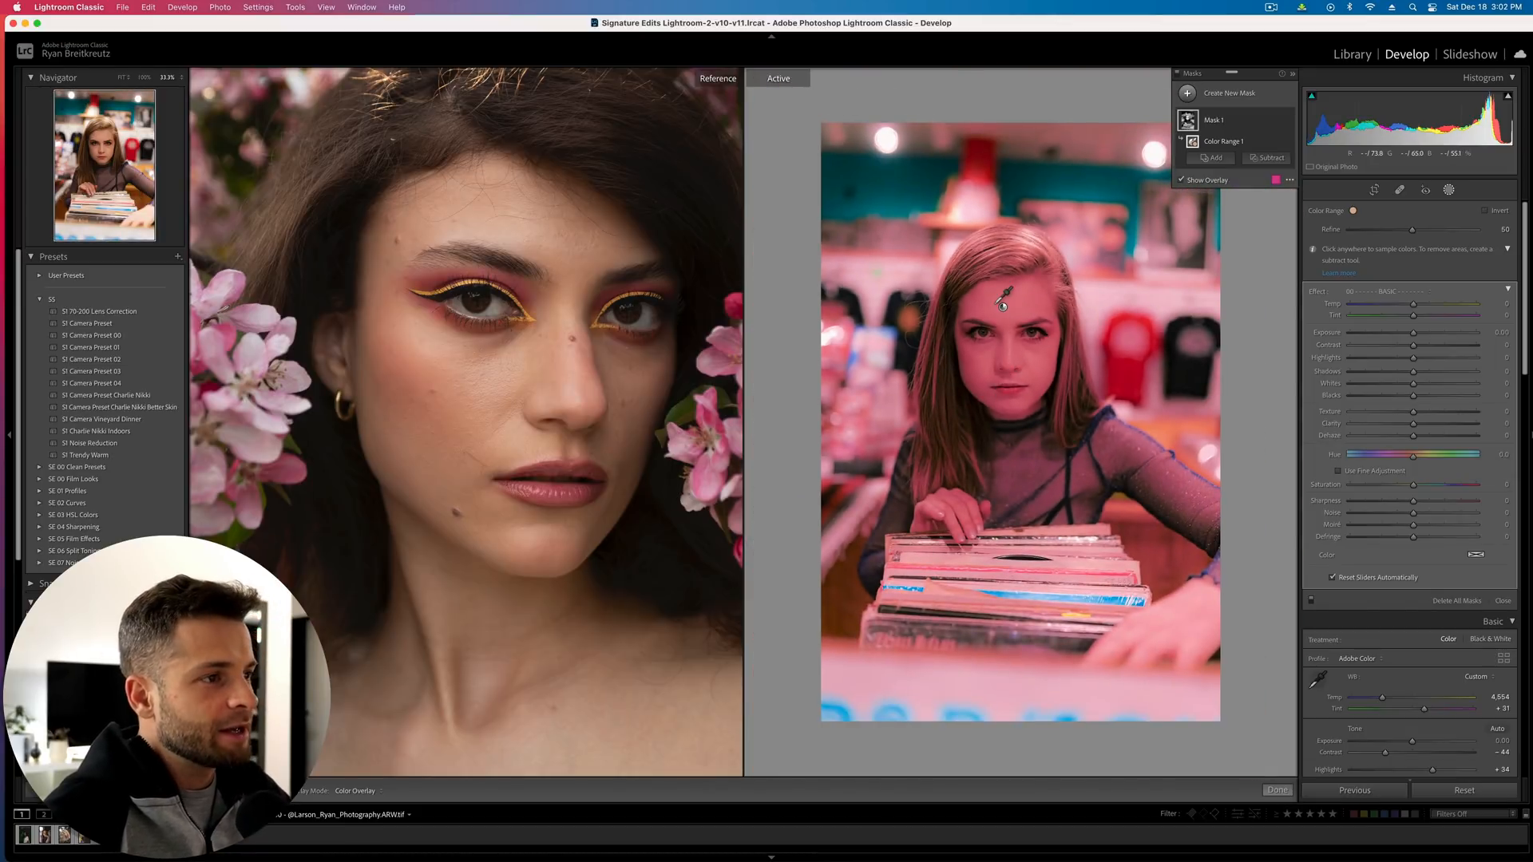
{"action": "key", "text": "super+equal"}
{"action": "key", "text": "super+equal"}
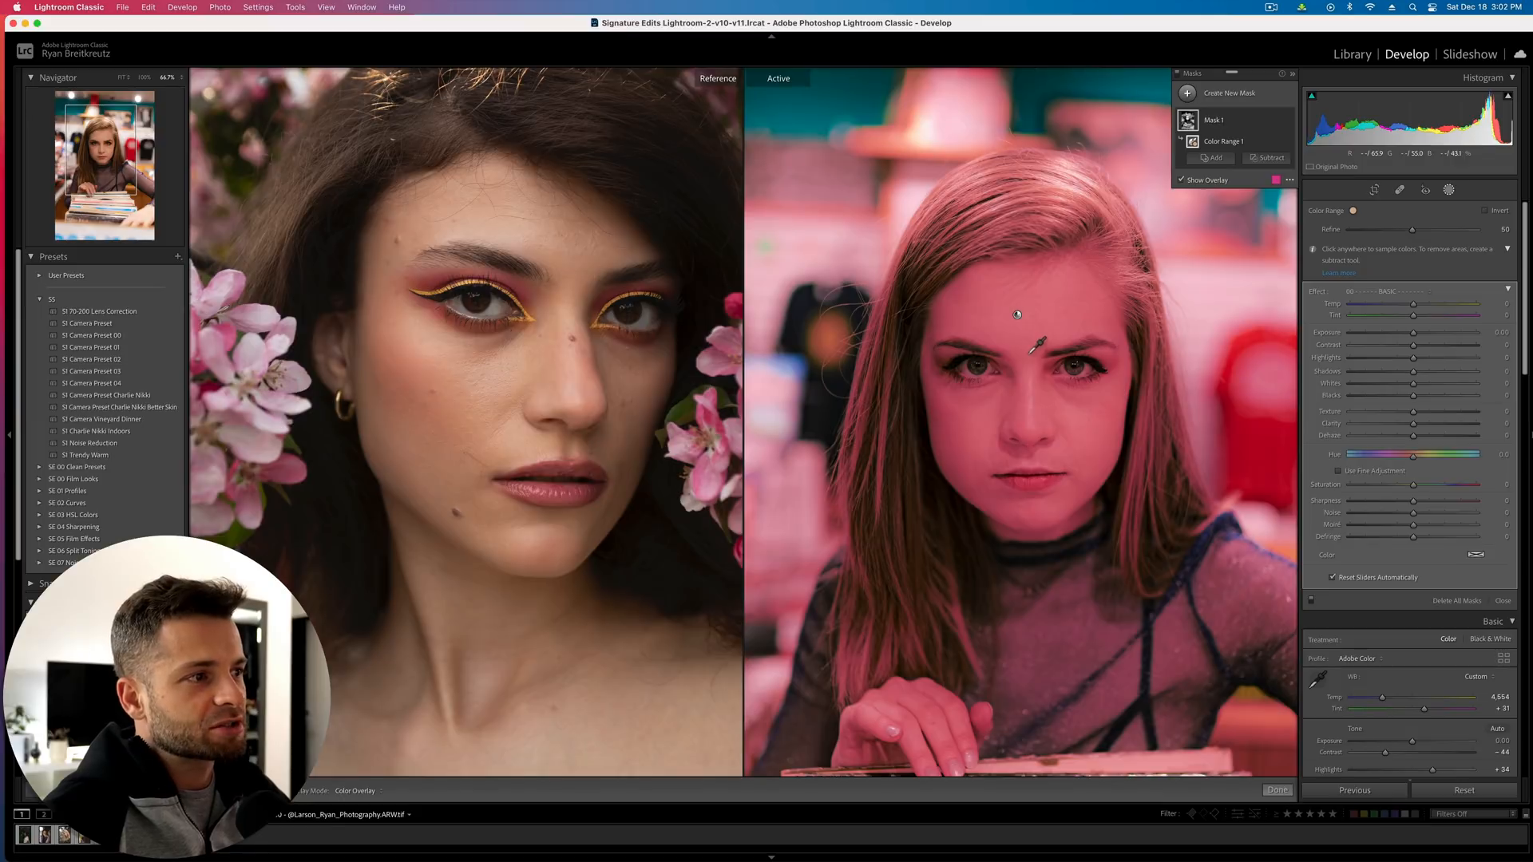
{"action": "left_click_drag", "start_coordinate": [1412, 232], "coordinate": [1359, 234]}
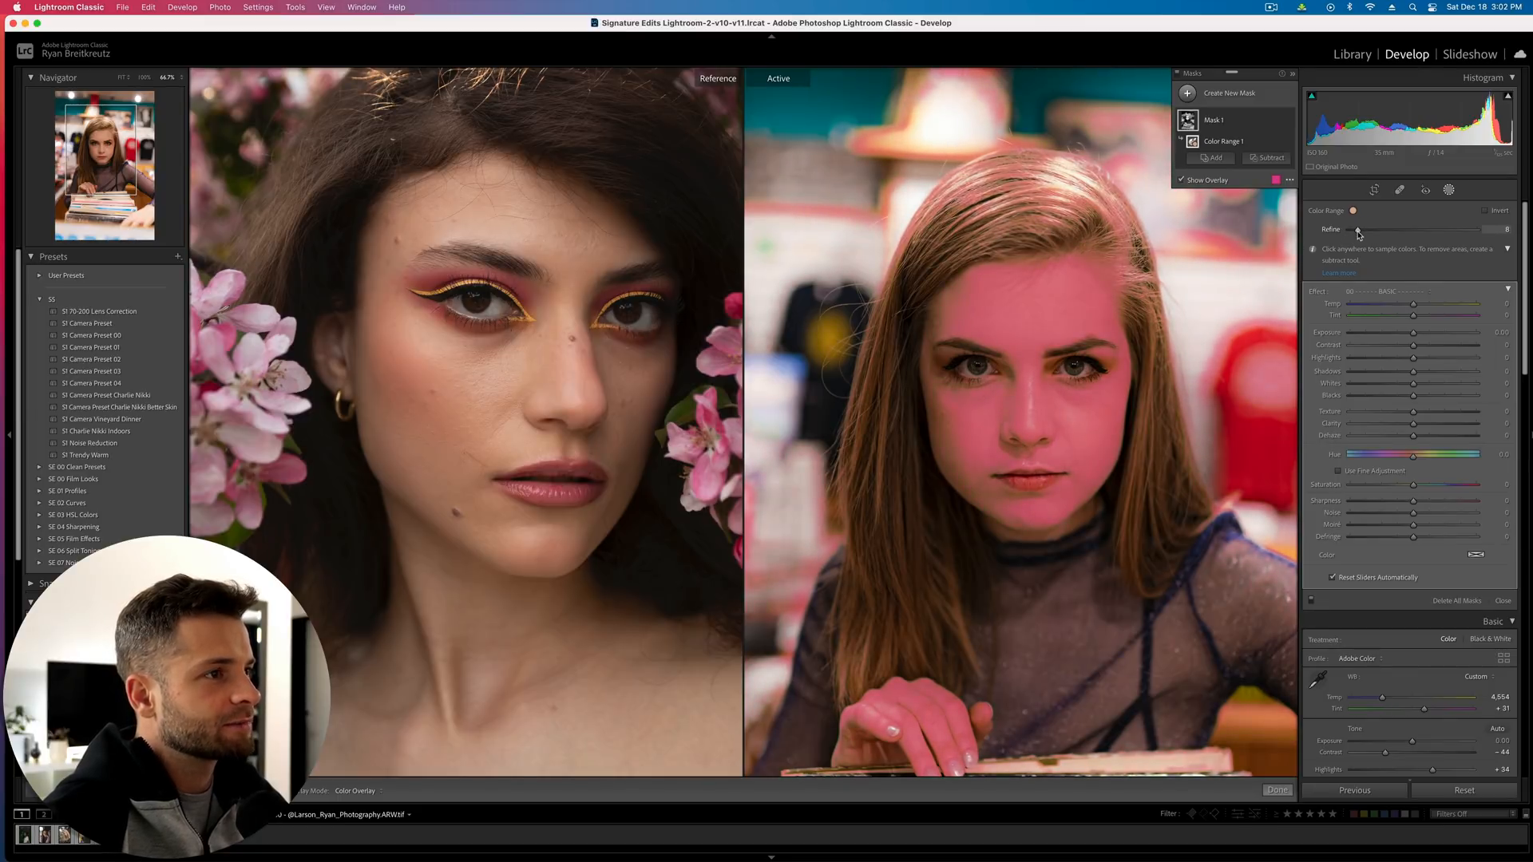
{"action": "key", "text": "super+minus"}
{"action": "key", "text": "super+minus"}
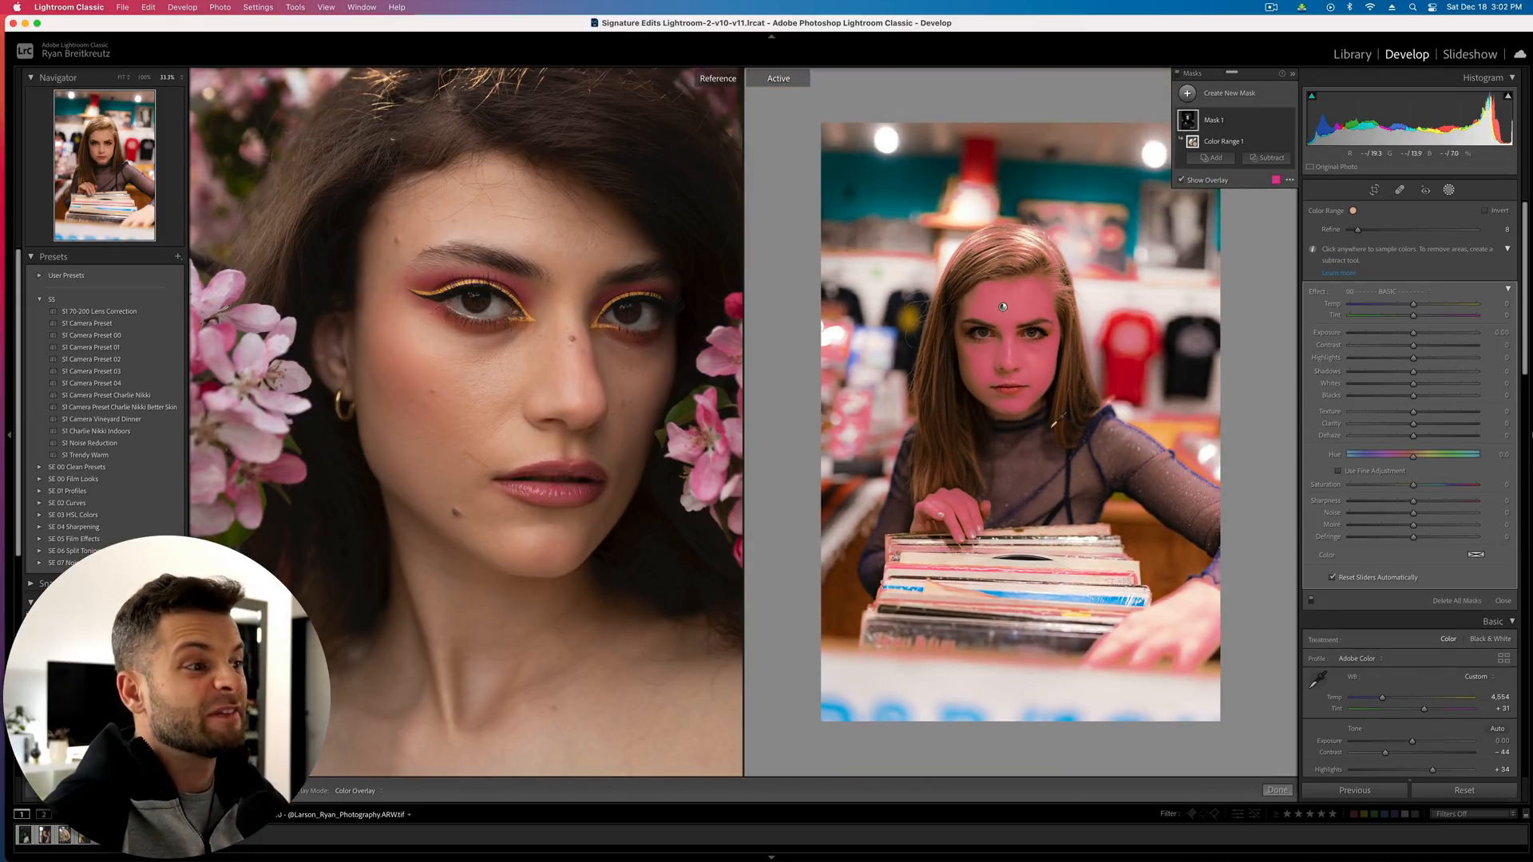
{"action": "key", "text": "super+equal"}
{"action": "key", "text": "super+equal"}
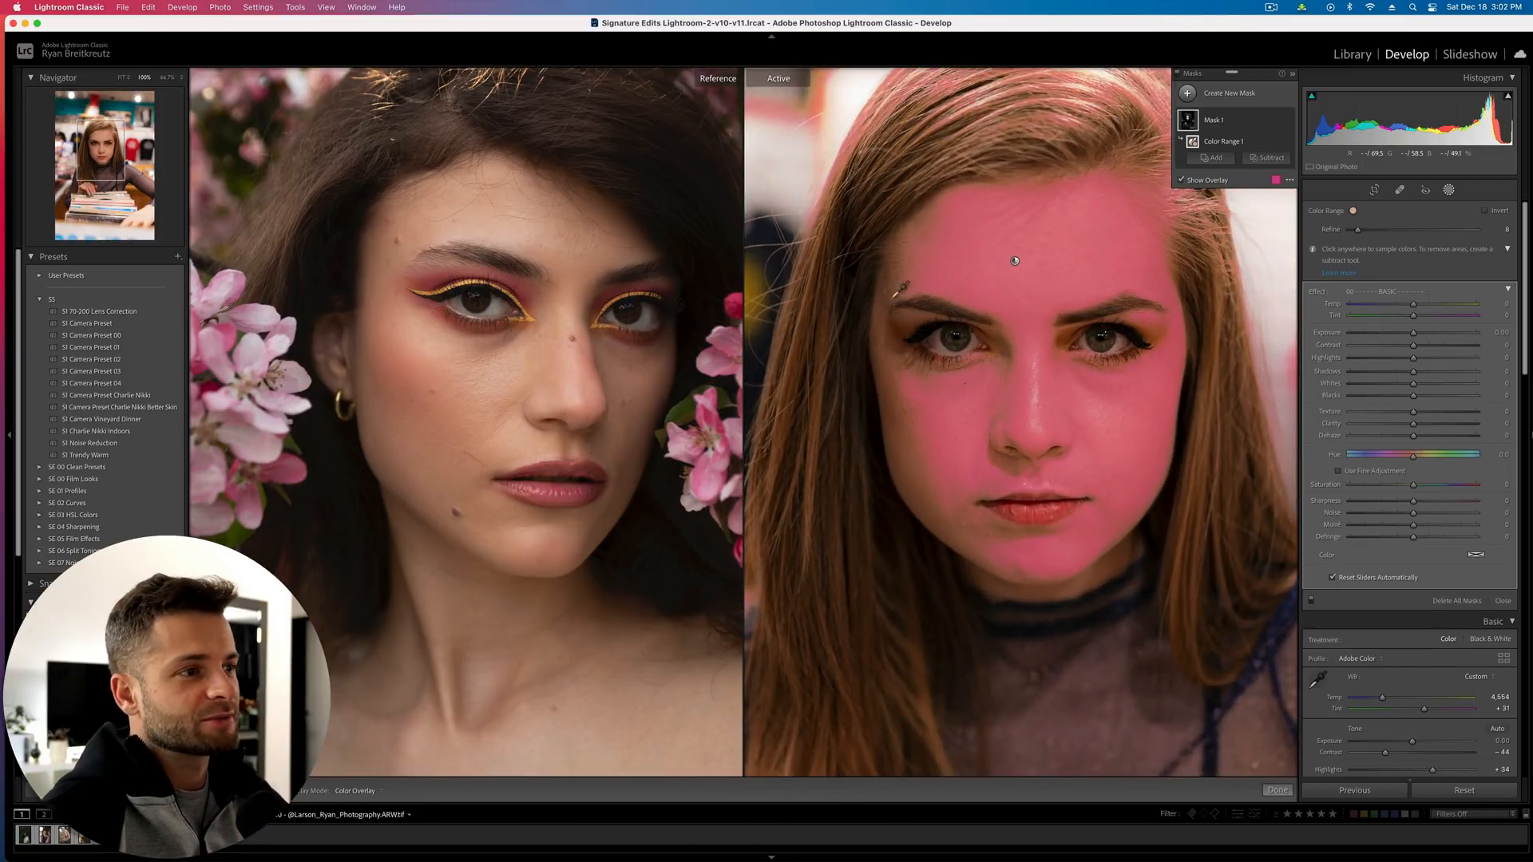
Add color samples from the shadowed cheek and the side of the forehead, and lower the mask's Refine to about 4
{"action": "left_click", "coordinate": [903, 418], "text": "shift"}
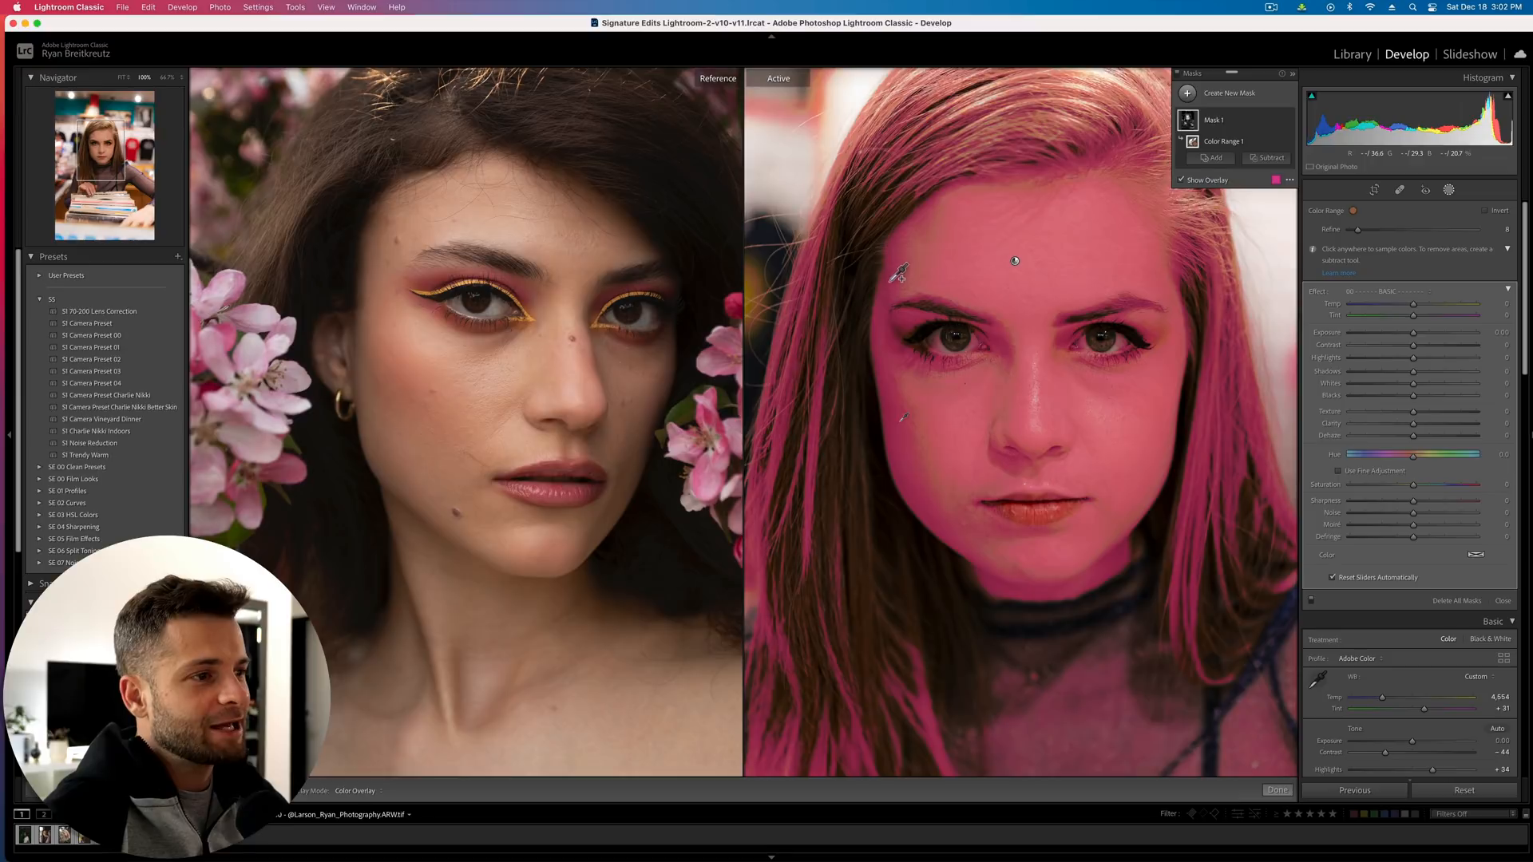
{"action": "left_click", "coordinate": [918, 244], "text": "shift"}
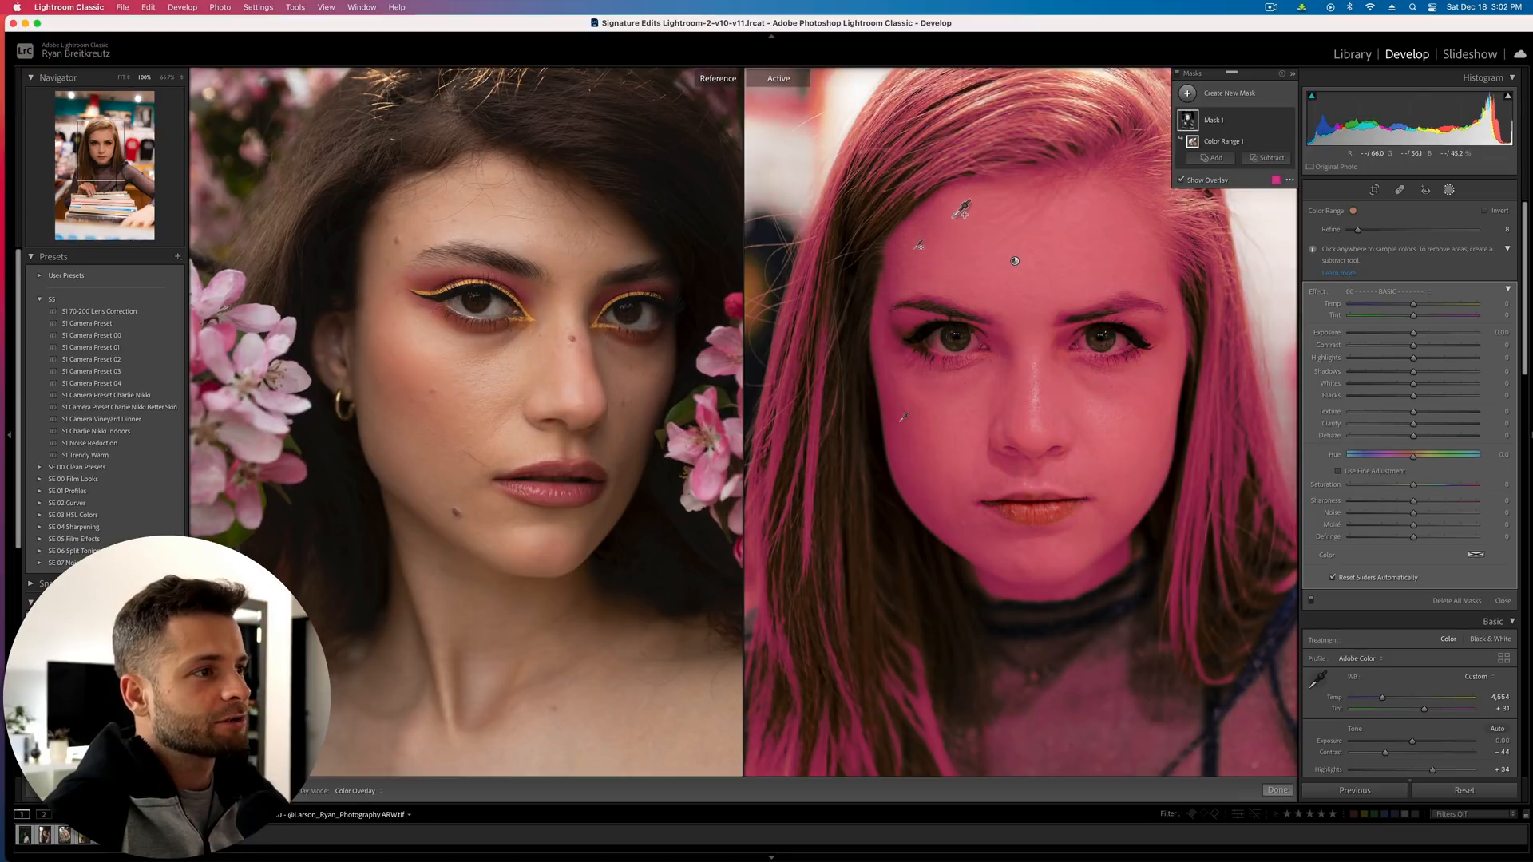
{"action": "key", "text": "super+minus"}
{"action": "key", "text": "super+minus"}
{"action": "key", "text": "super+minus"}
{"action": "key", "text": "super+equal"}
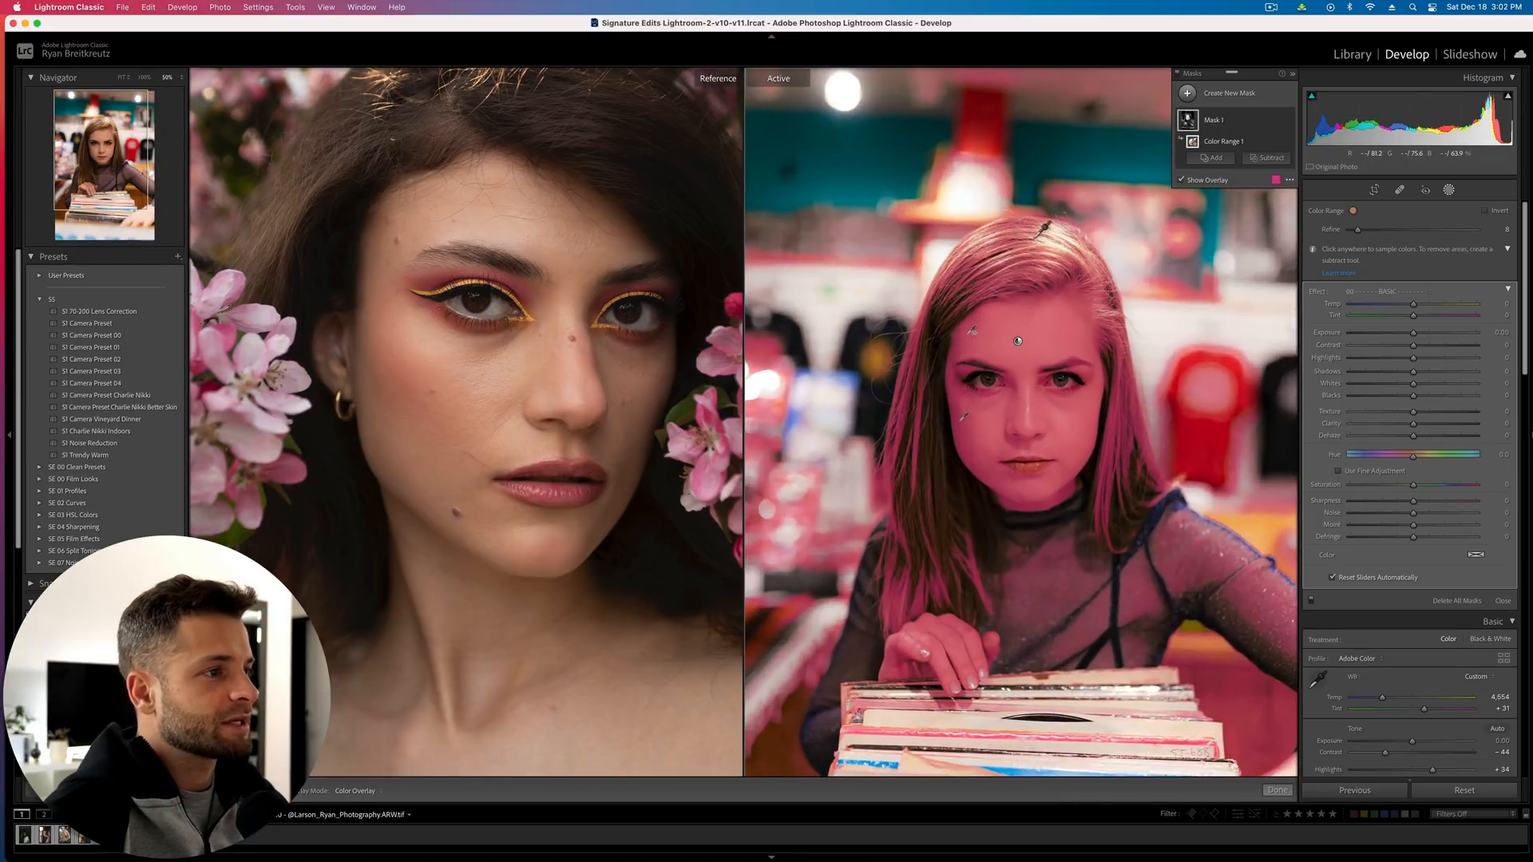
{"action": "left_click_drag", "start_coordinate": [1358, 230], "coordinate": [1355, 233]}
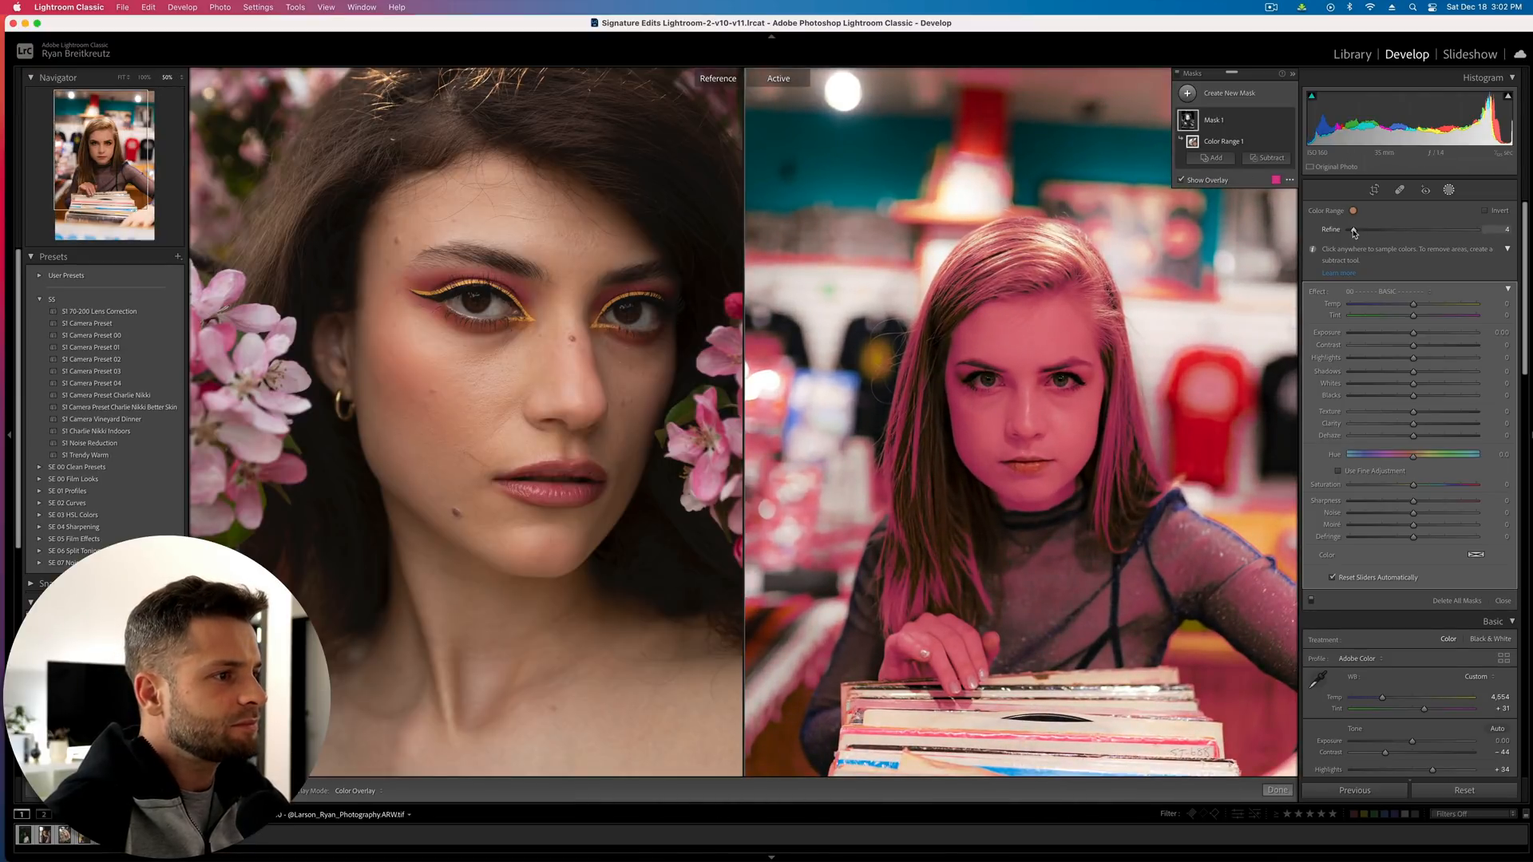
{"action": "key", "text": "super+minus"}
{"action": "key", "text": "super+minus"}
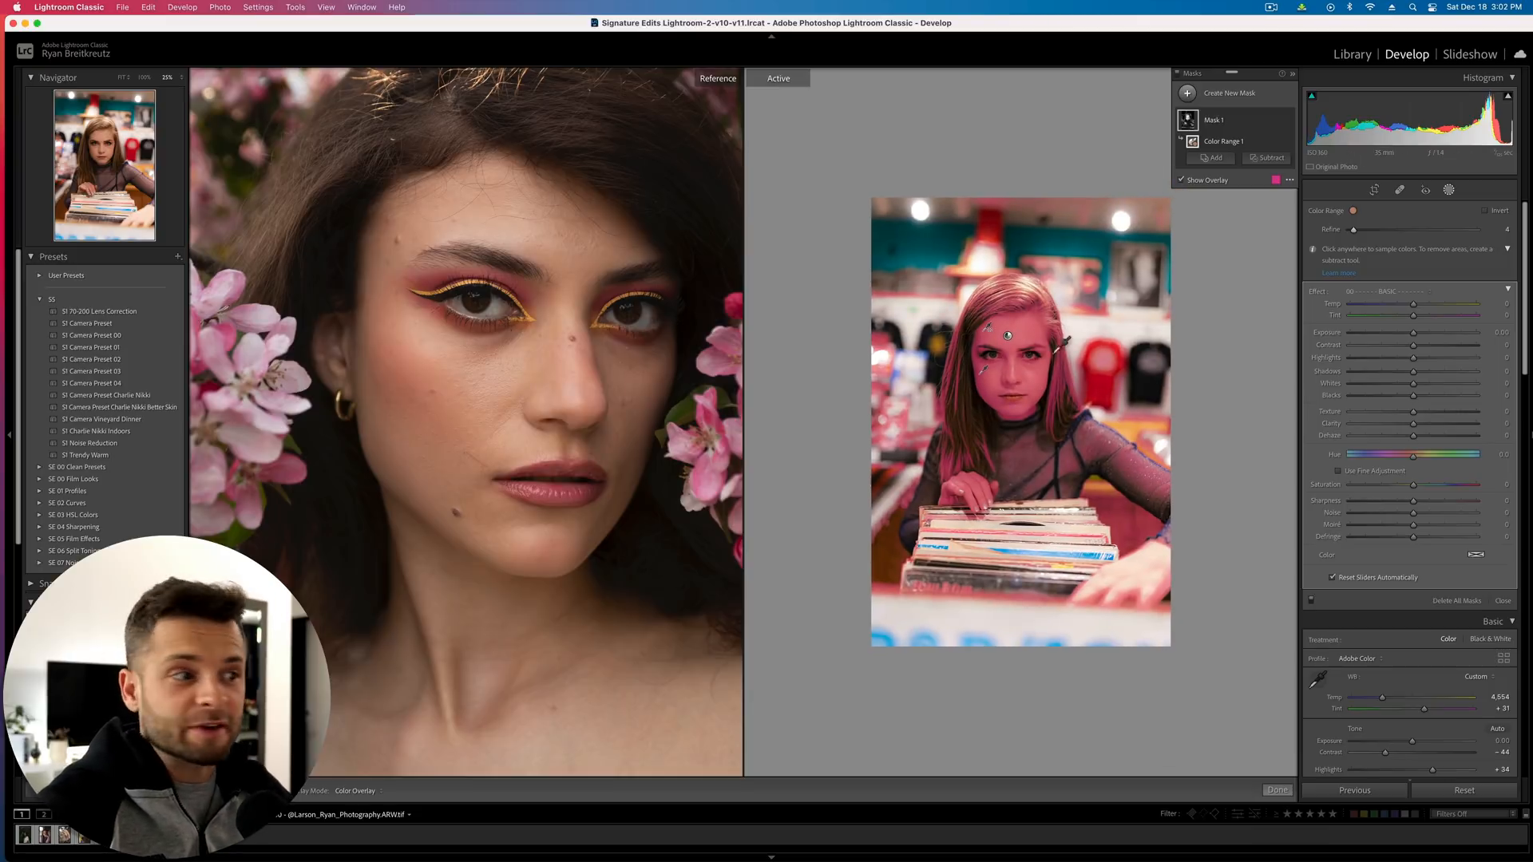
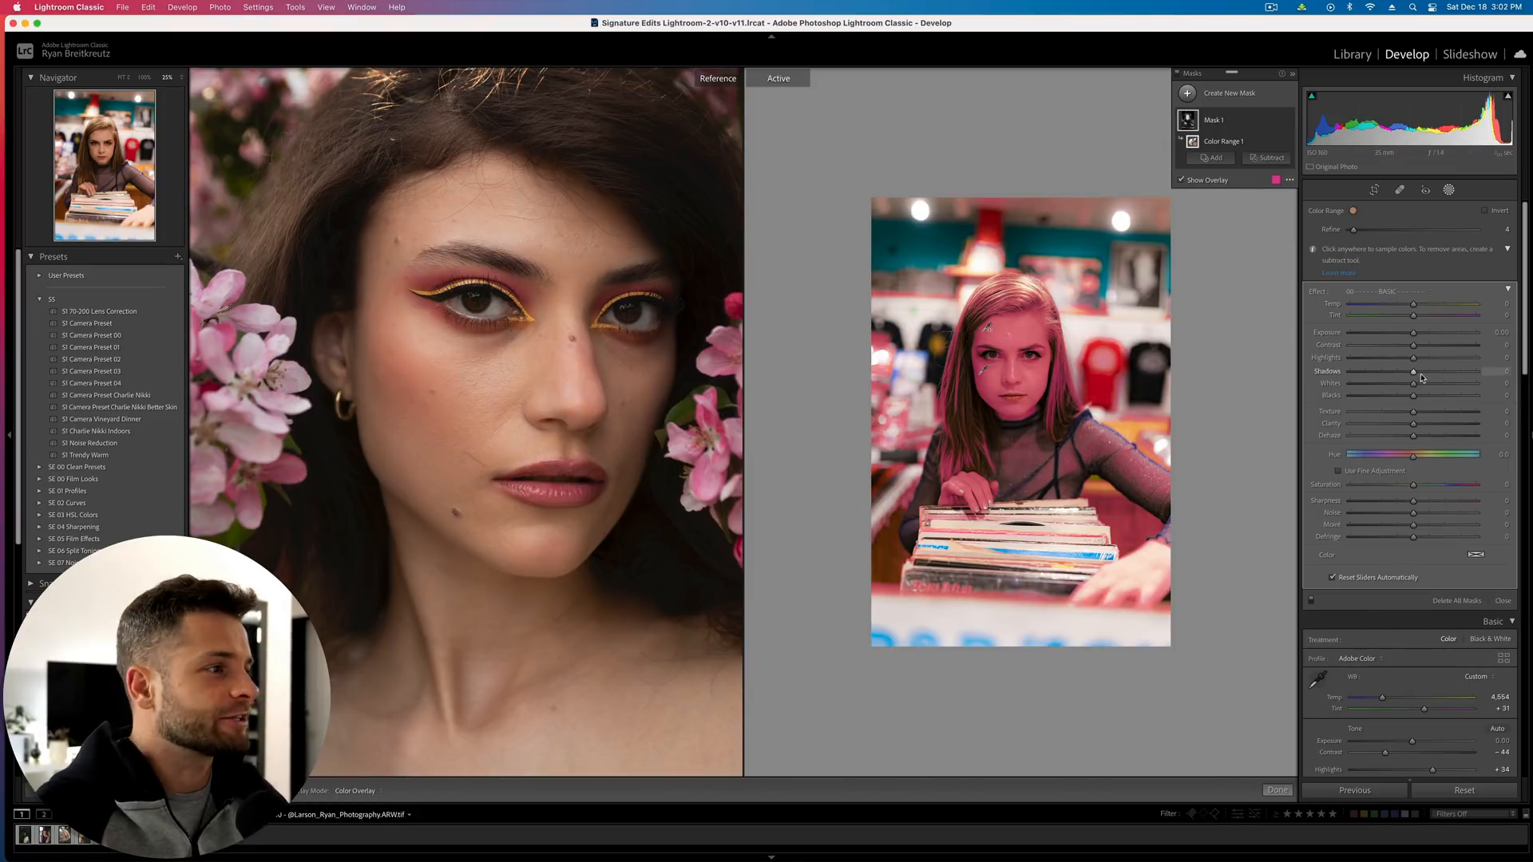
Set the Color Range skin mask's Contrast to about -19, Texture to -33, Clarity to about -28 and Dehaze to -9
{"action": "left_click_drag", "start_coordinate": [1413, 345], "coordinate": [1185, 339]}
{"action": "left_click_drag", "start_coordinate": [1407, 361], "coordinate": [1402, 357]}
{"action": "left_click_drag", "start_coordinate": [1388, 414], "coordinate": [1407, 437]}
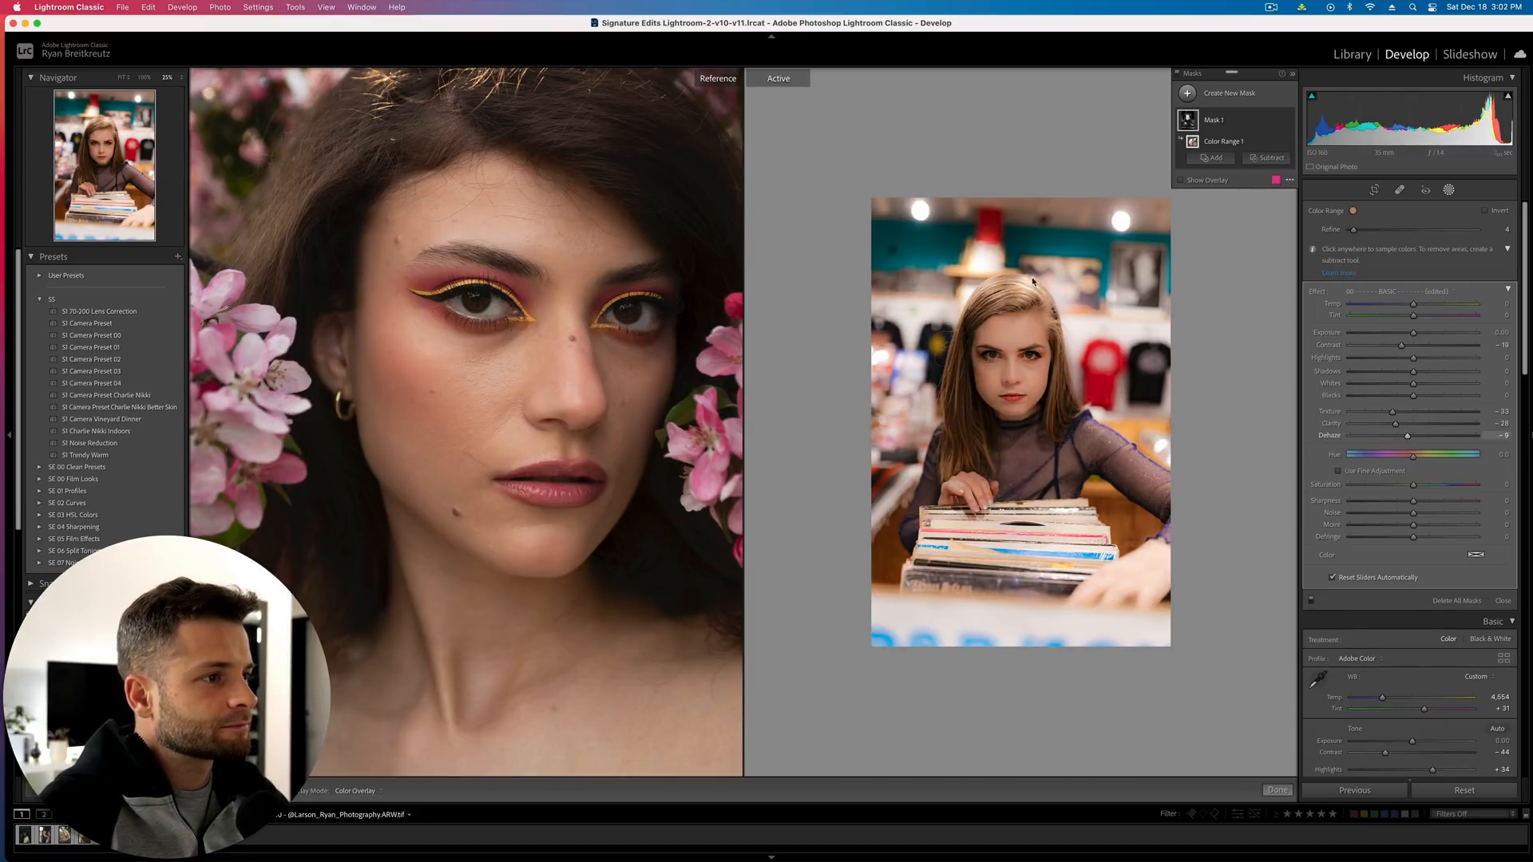
Compare the record-store portrait's face up close with and without the Color Range skin mask
{"action": "key", "text": "z"}
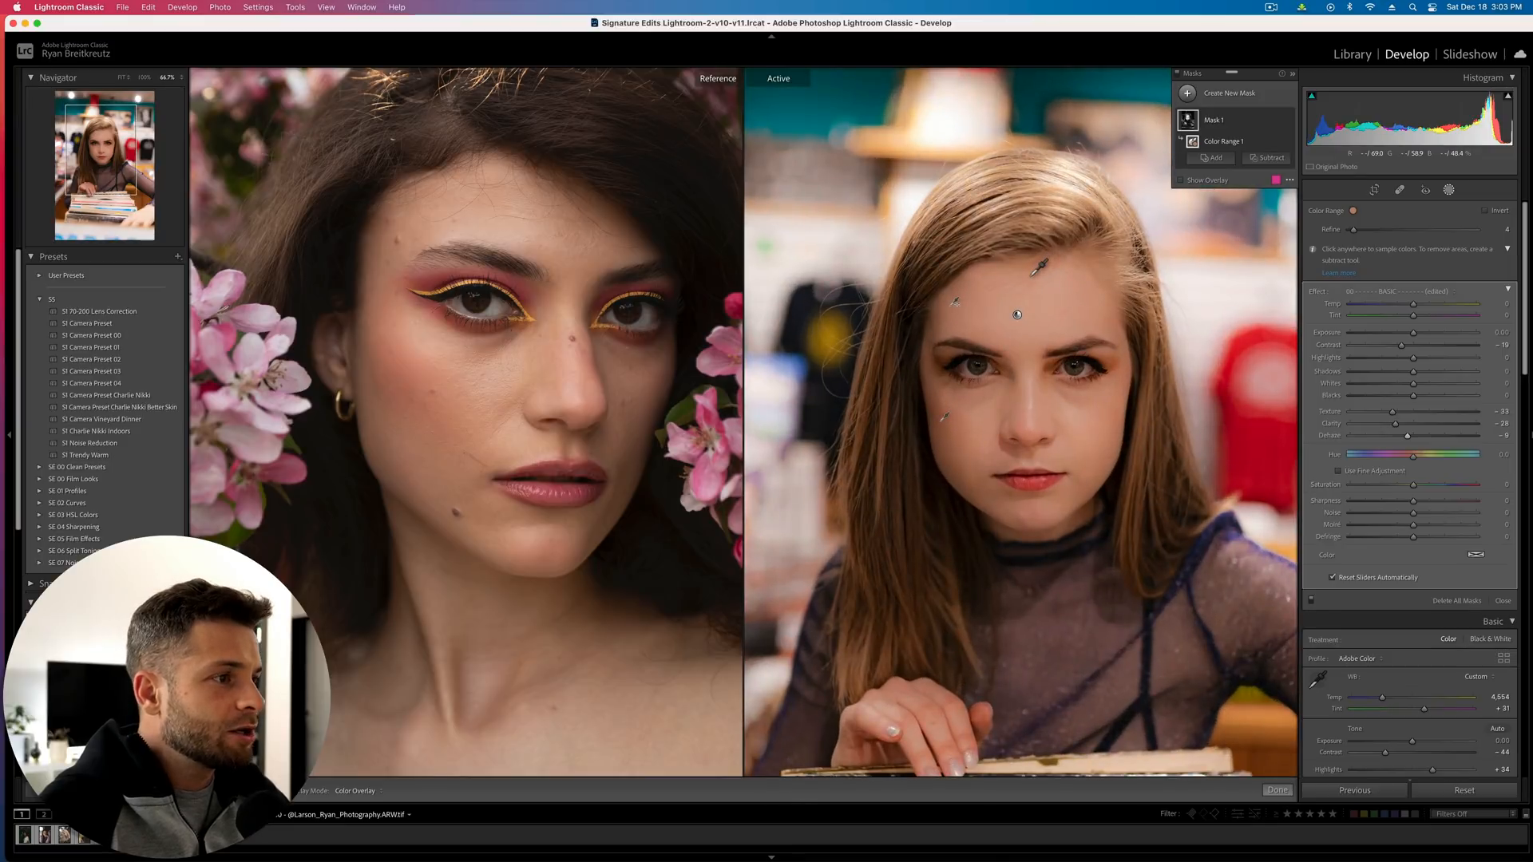
{"action": "key", "text": "Delete"}
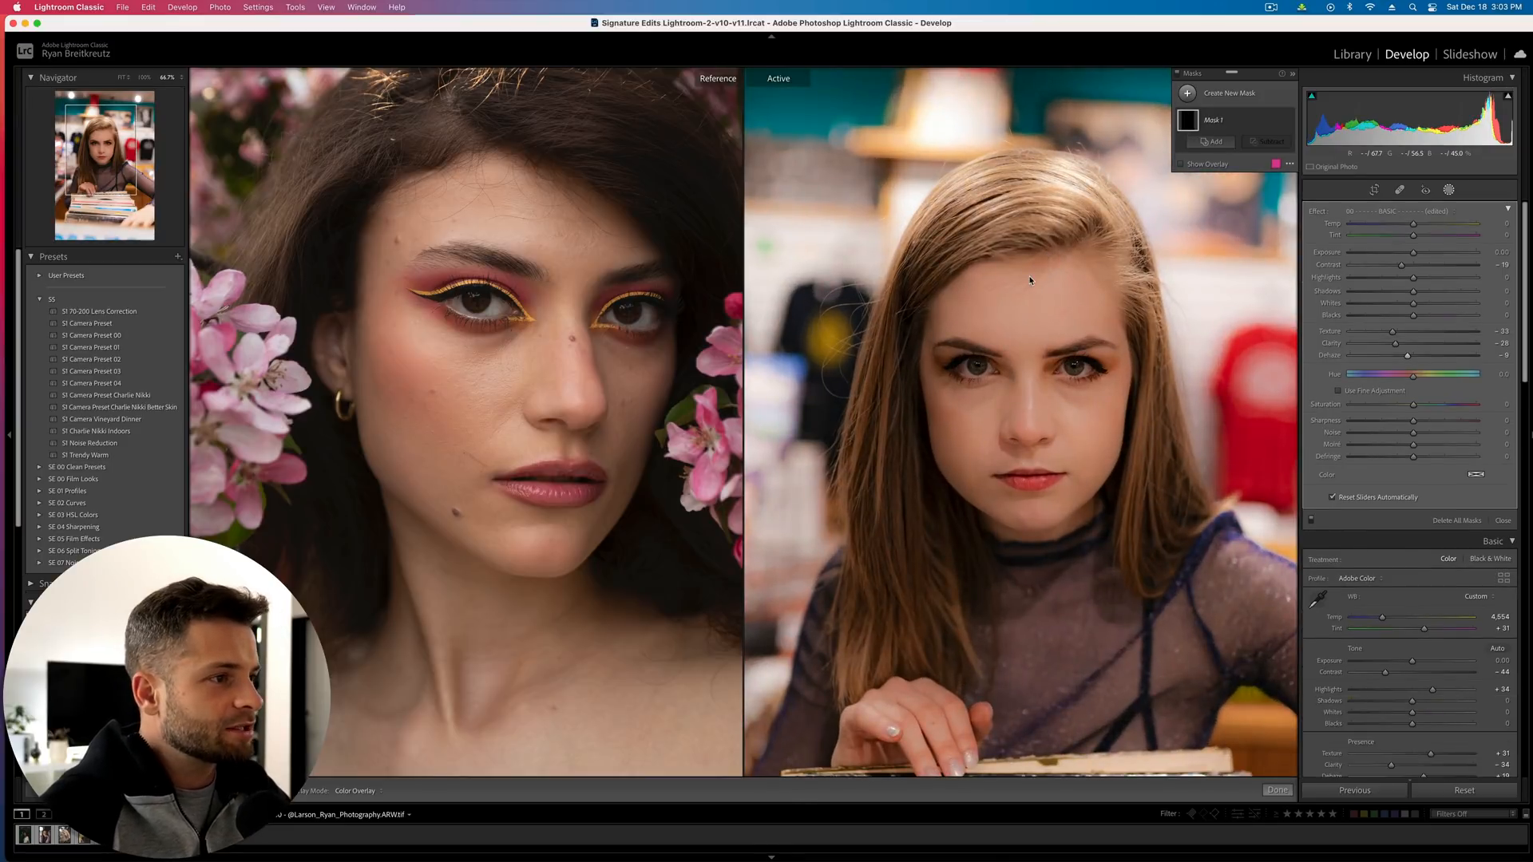
{"action": "key", "text": "super+z"}
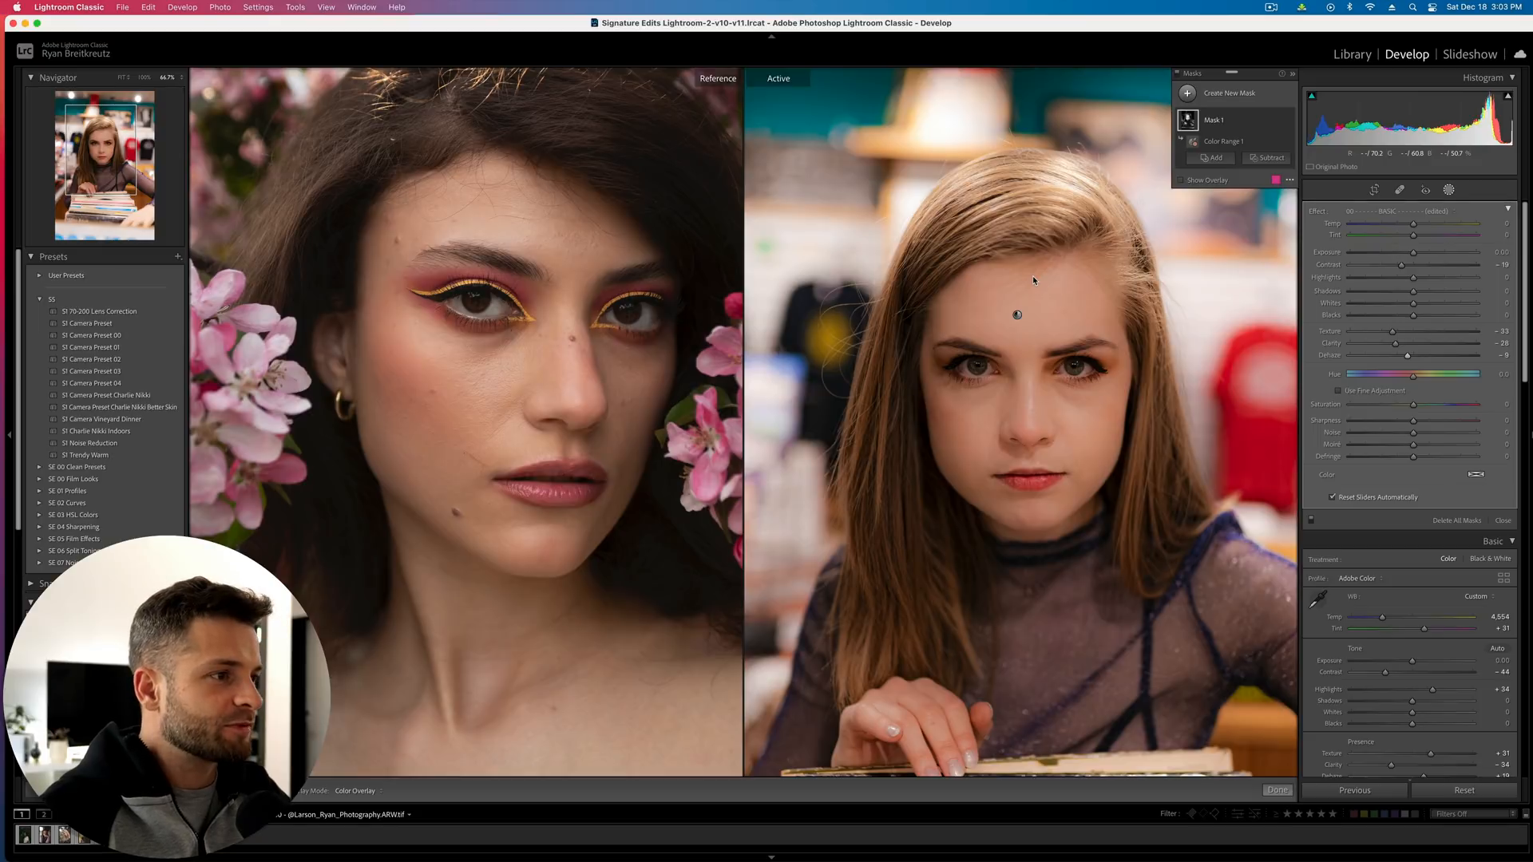
{"action": "left_click", "coordinate": [1018, 314]}
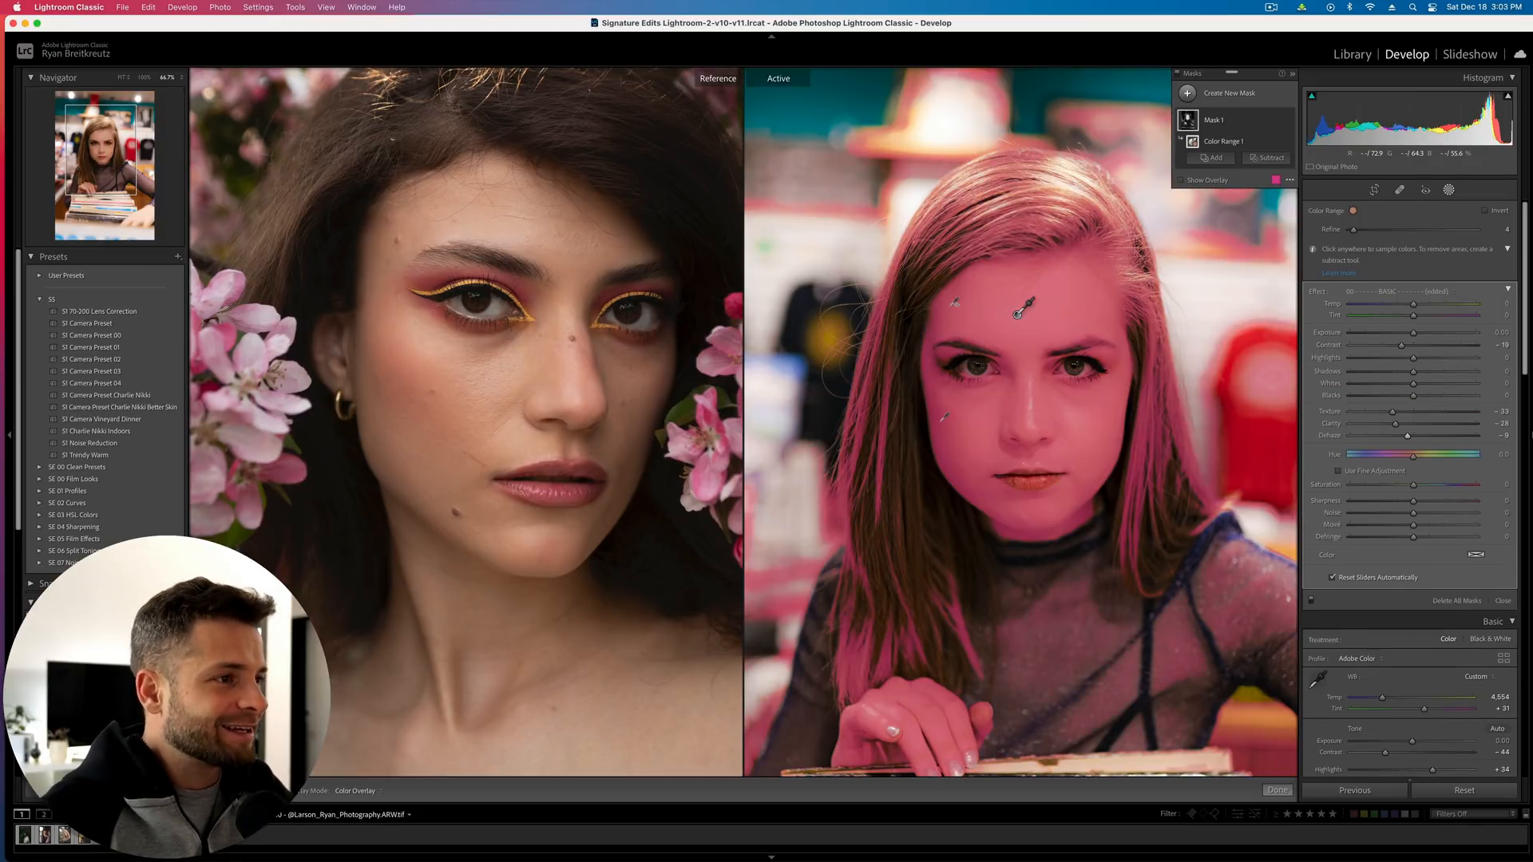
{"action": "key", "text": "Delete"}
{"action": "key", "text": "super+z"}
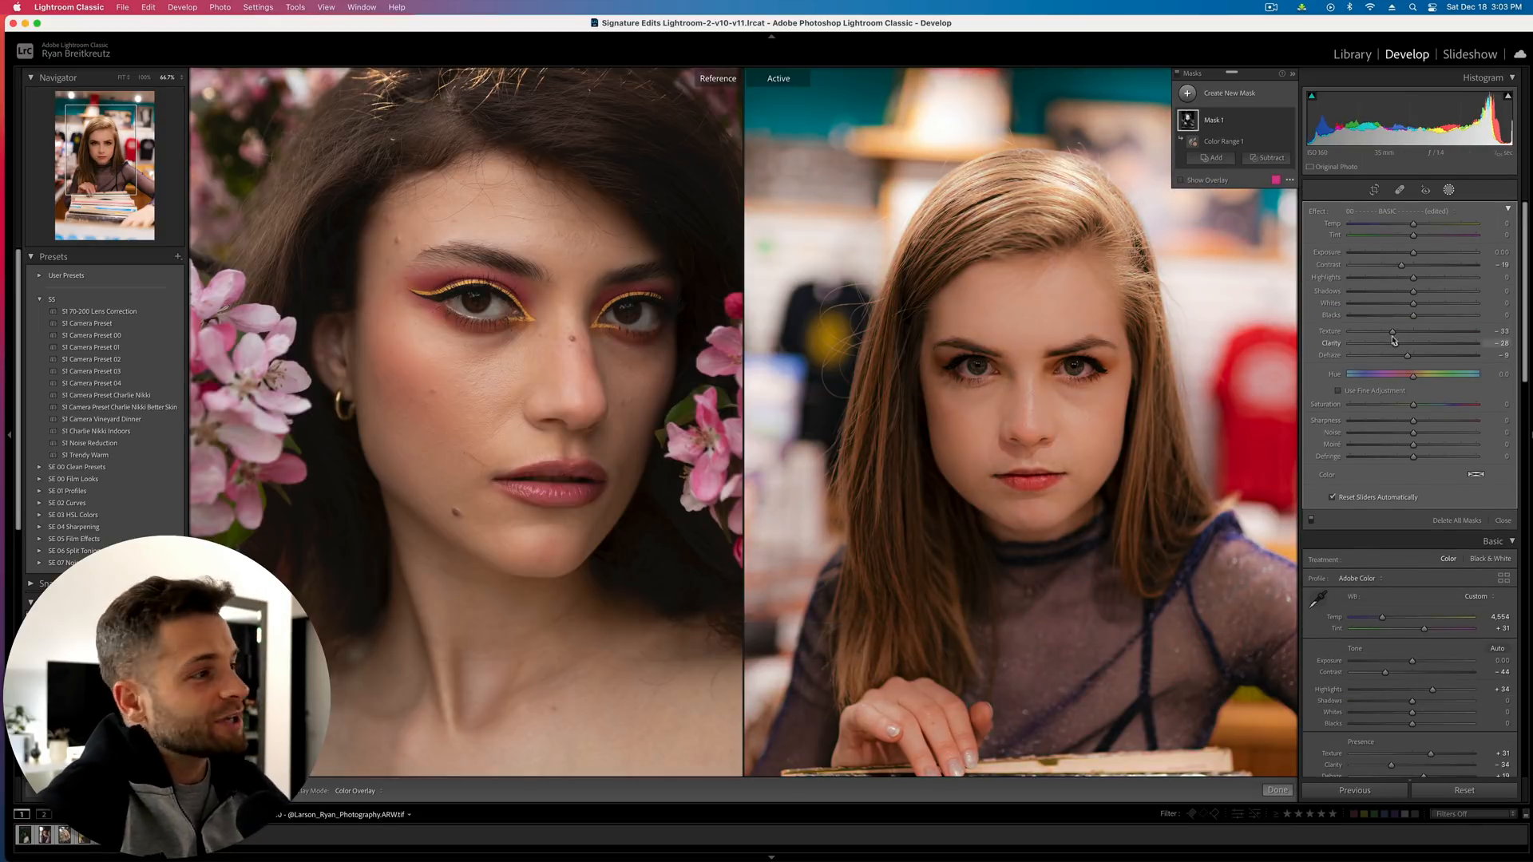
Ease the skin mask's Texture to -20, Clarity to -7 and Contrast to -12, and open the next portrait
{"action": "left_click_drag", "start_coordinate": [1407, 334], "coordinate": [1400, 334]}
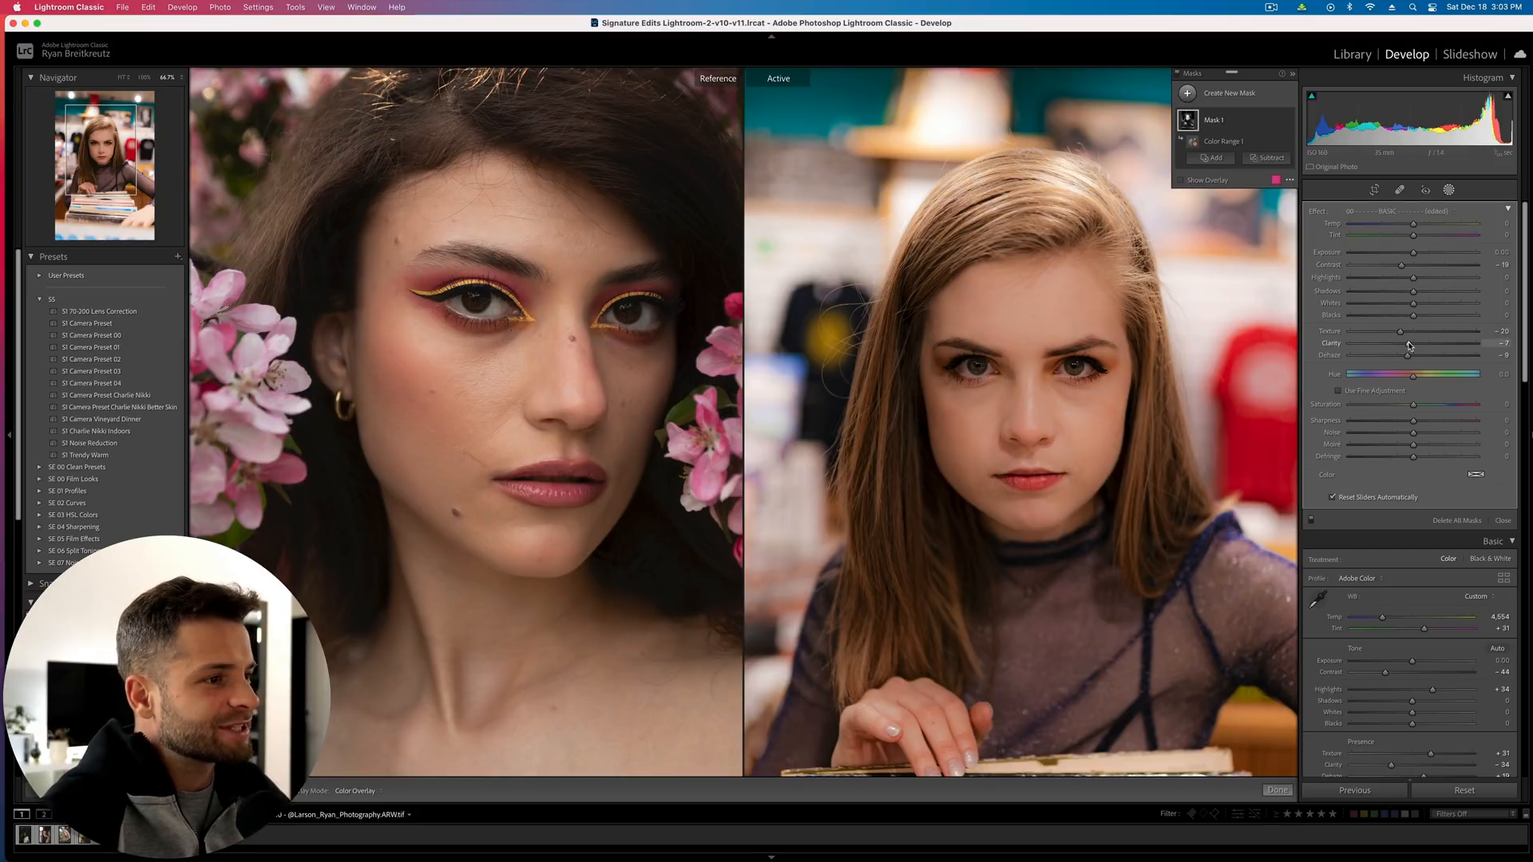
{"action": "left_click_drag", "start_coordinate": [1402, 265], "coordinate": [1406, 265]}
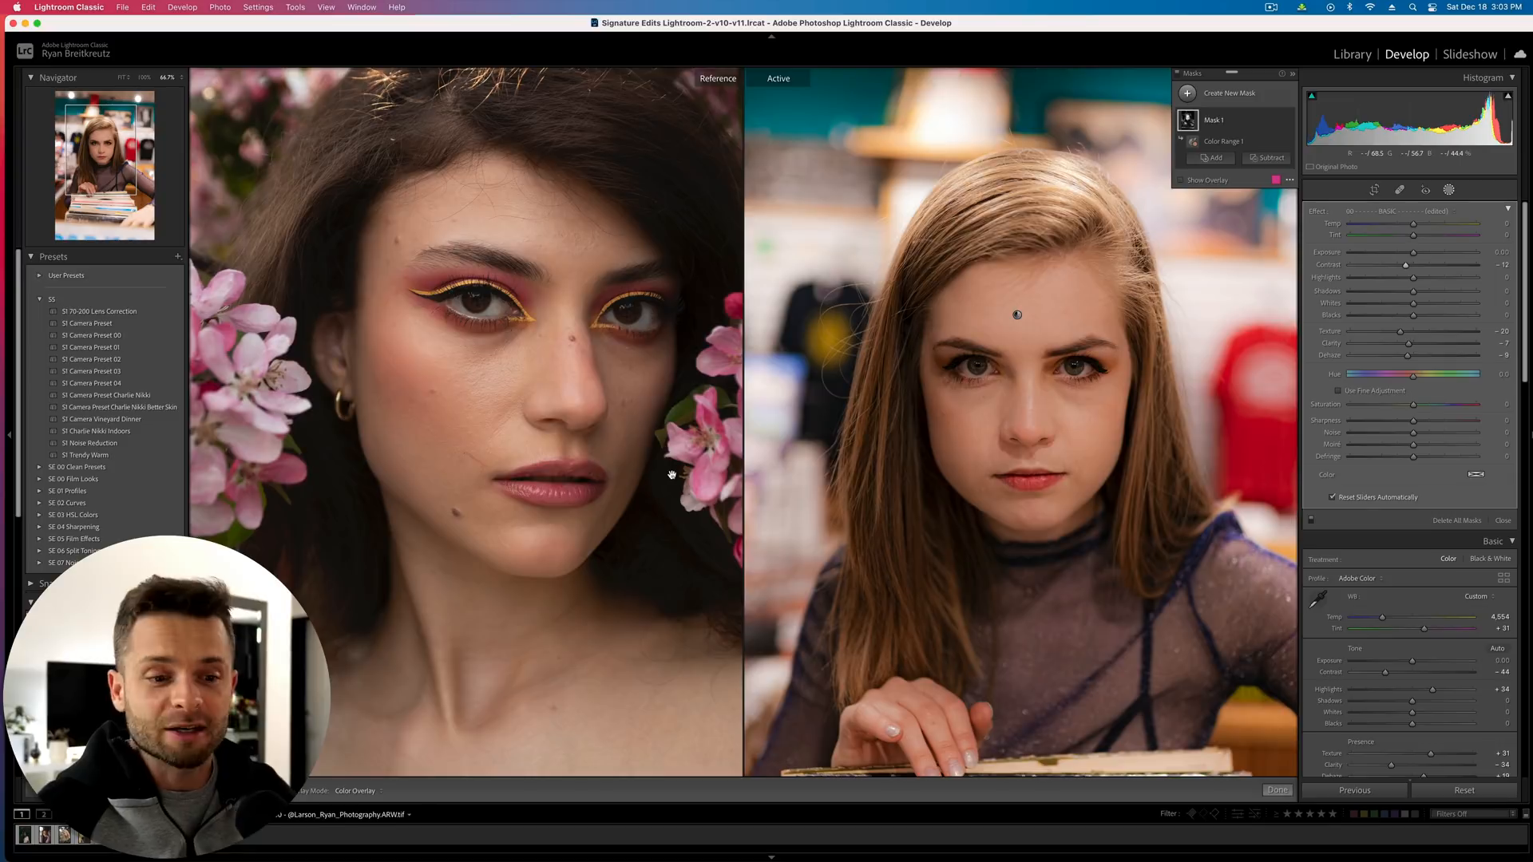
{"action": "key", "text": "Right"}
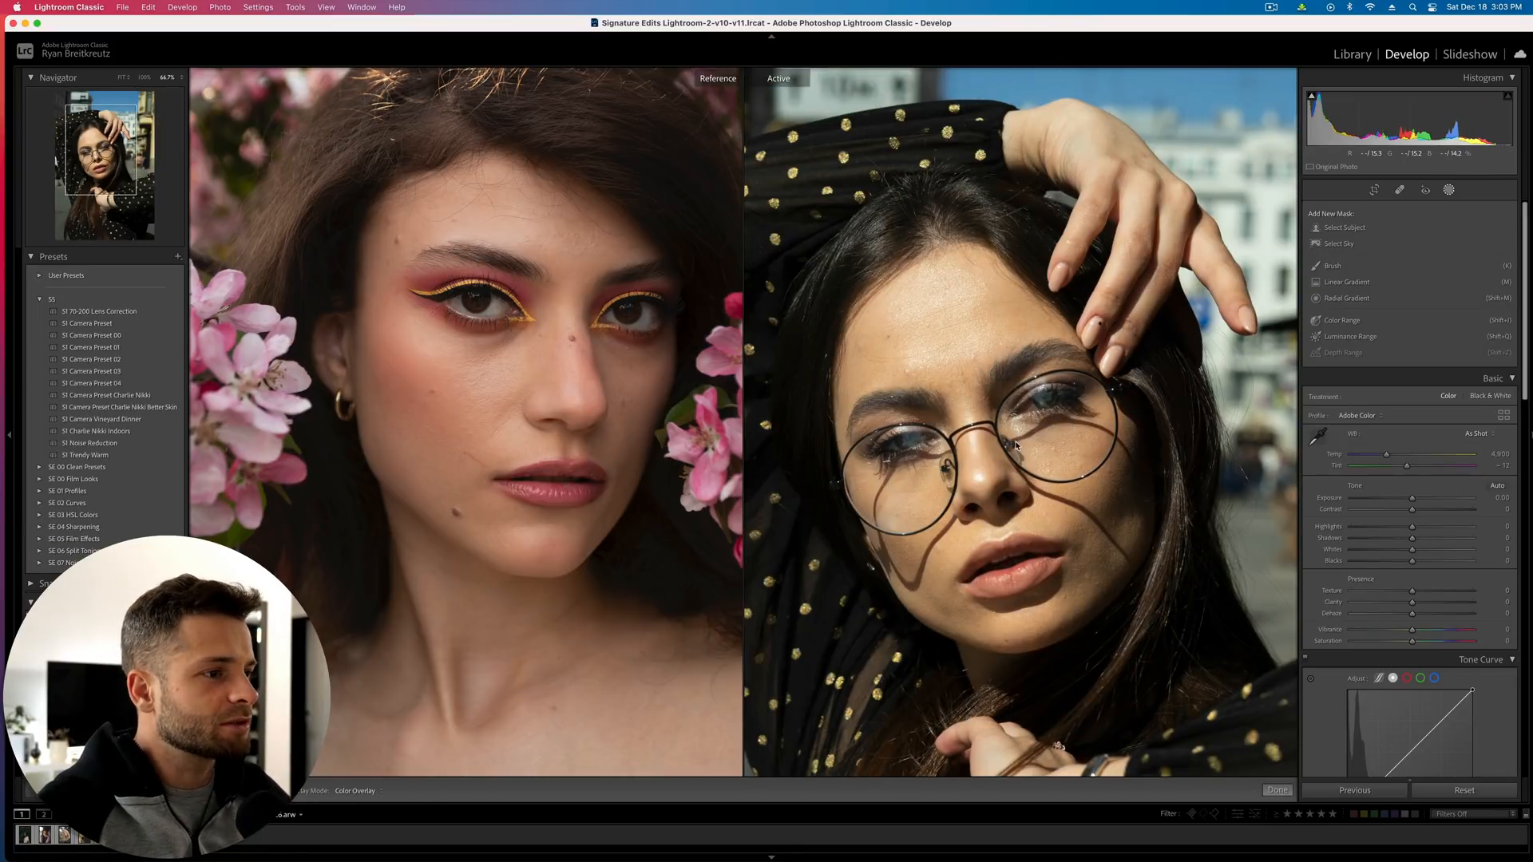
Leave masking and set the active photo's white balance to temperature 4,706 and tint +13
{"action": "key", "text": "shift+w"}
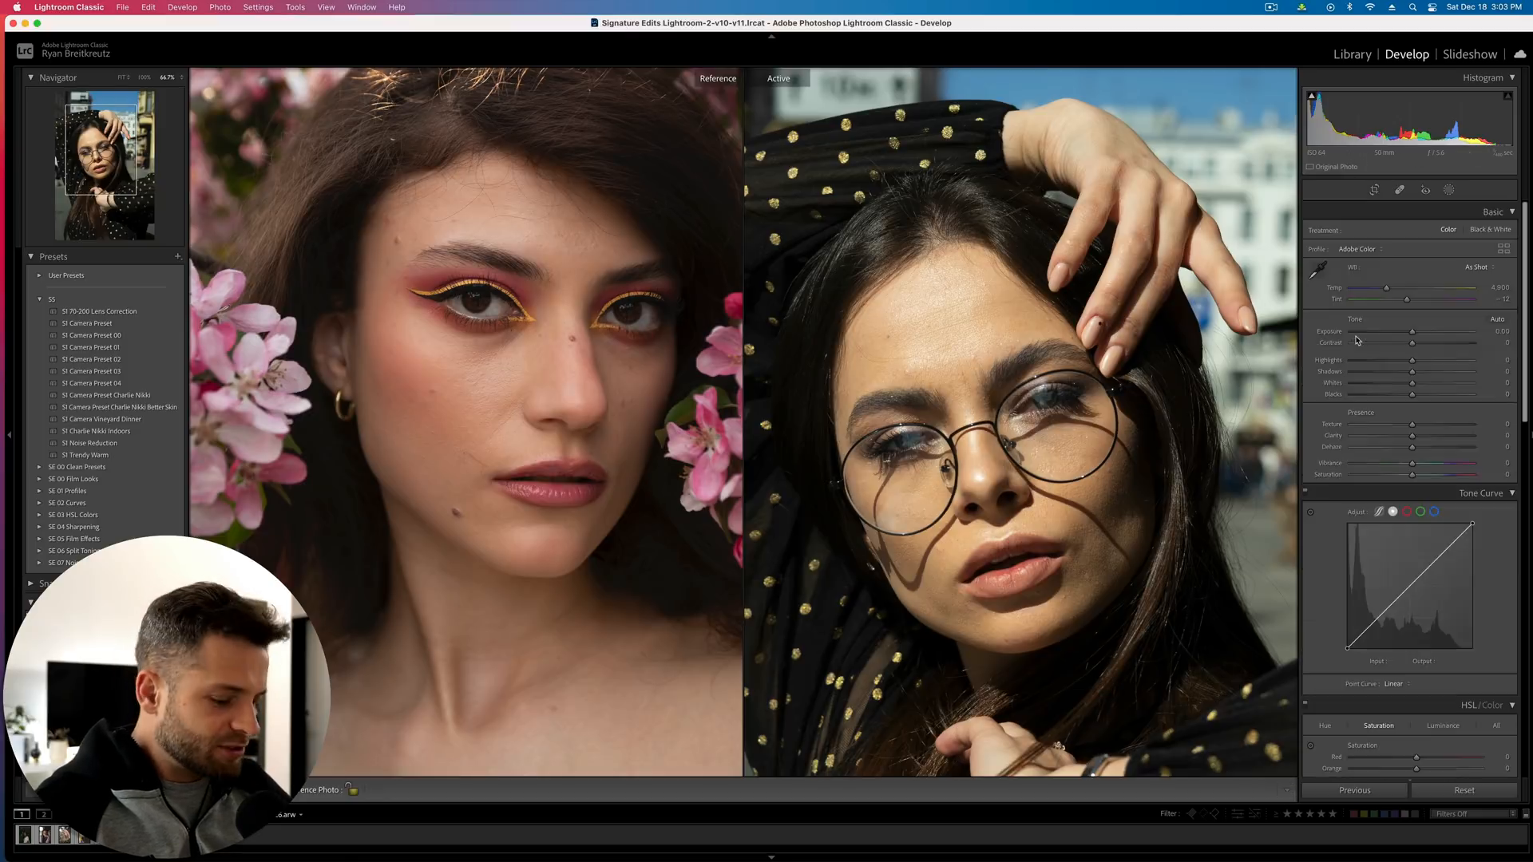
{"action": "mouse_move", "coordinate": [1386, 287]}
{"action": "left_mouse_down"}
{"action": "mouse_move", "coordinate": [1432, 300]}
{"action": "mouse_move", "coordinate": [1385, 290]}
{"action": "left_mouse_up"}
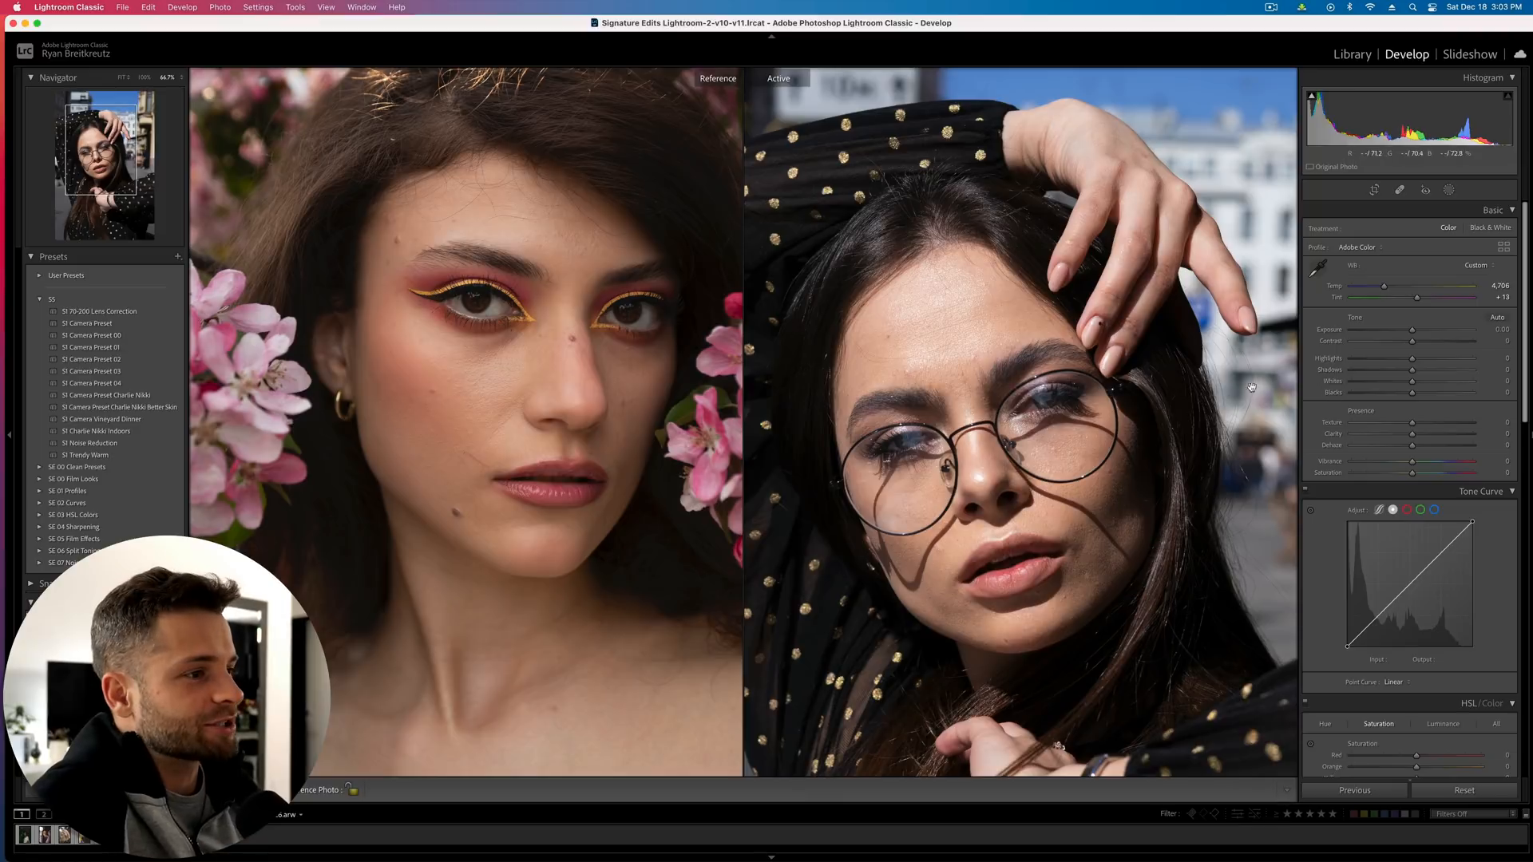
Shift the HSL hues of the active photo to about -6 for orange, -58 for yellow and -60 for red
{"action": "scroll", "coordinate": [1441, 563], "scroll_direction": "down", "scroll_amount": 5}
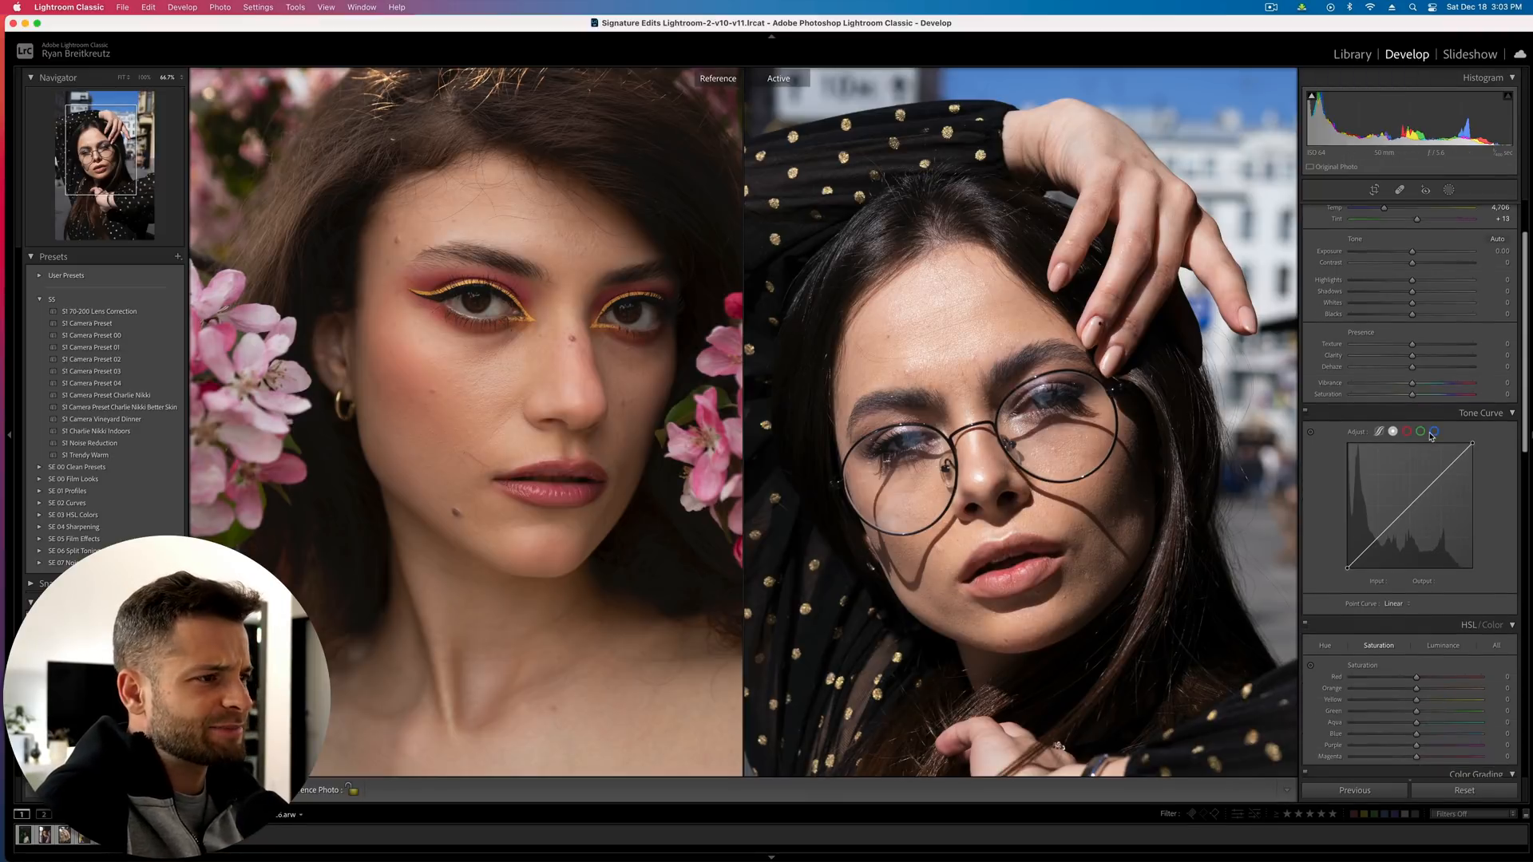
{"action": "scroll", "coordinate": [1441, 563], "scroll_direction": "down", "scroll_amount": 1}
{"action": "left_click", "coordinate": [1323, 484]}
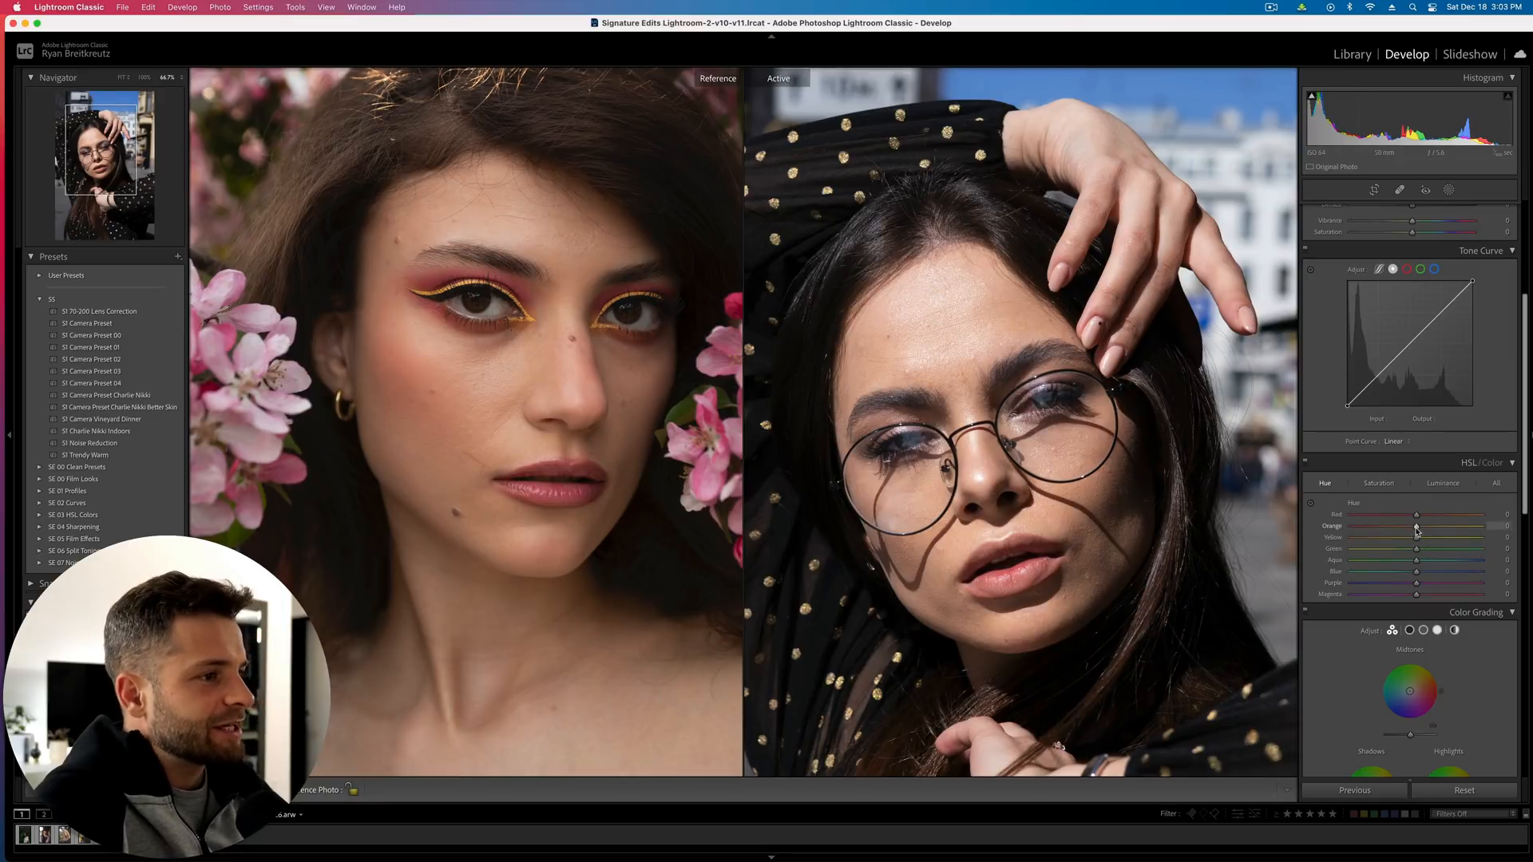
{"action": "left_click_drag", "start_coordinate": [1417, 531], "coordinate": [1381, 545]}
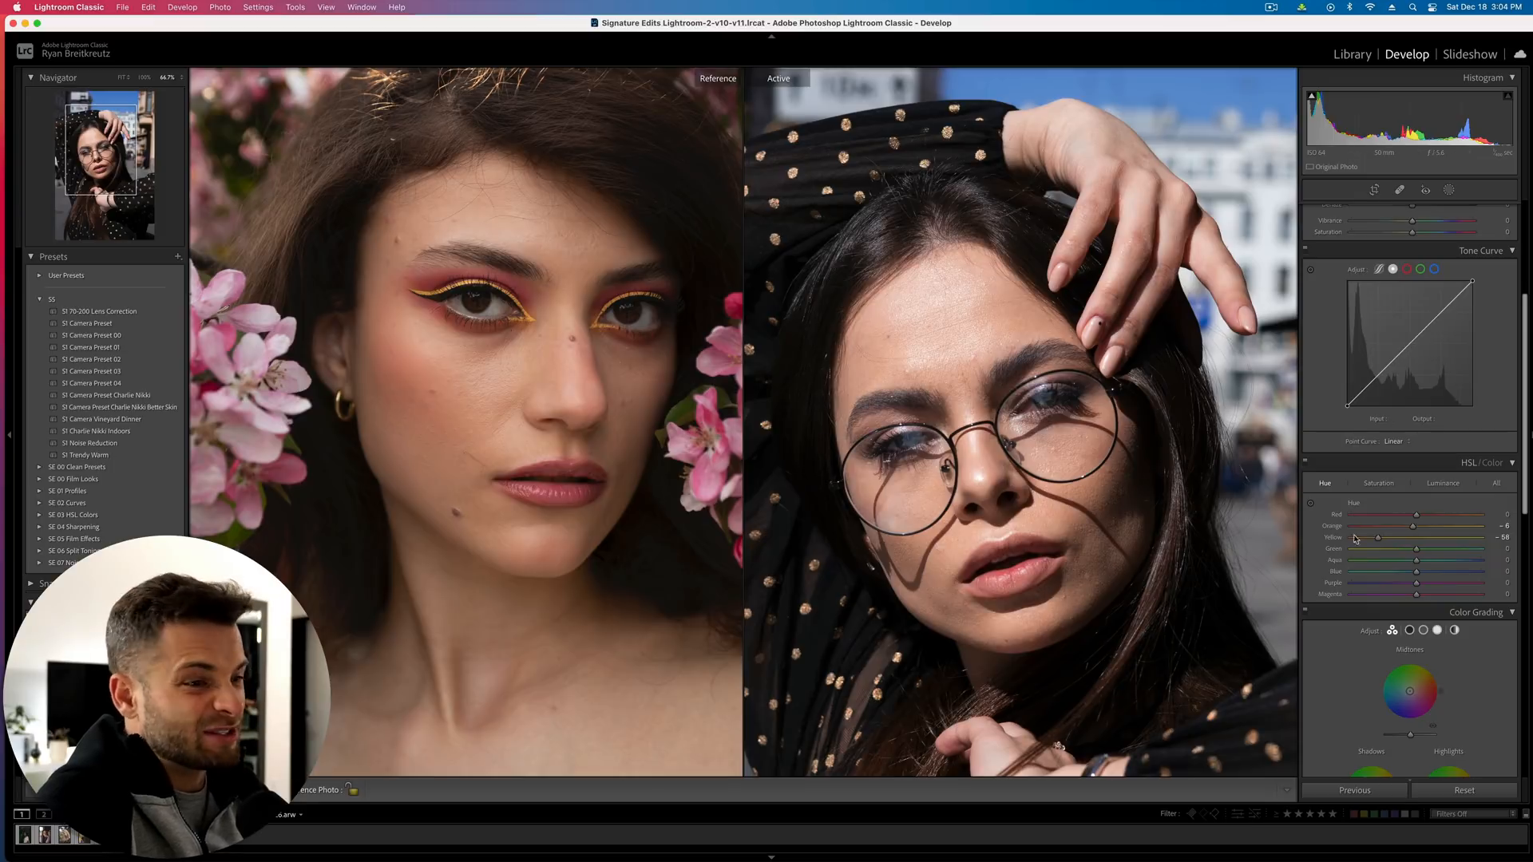
{"action": "left_click_drag", "start_coordinate": [1417, 519], "coordinate": [1377, 520]}
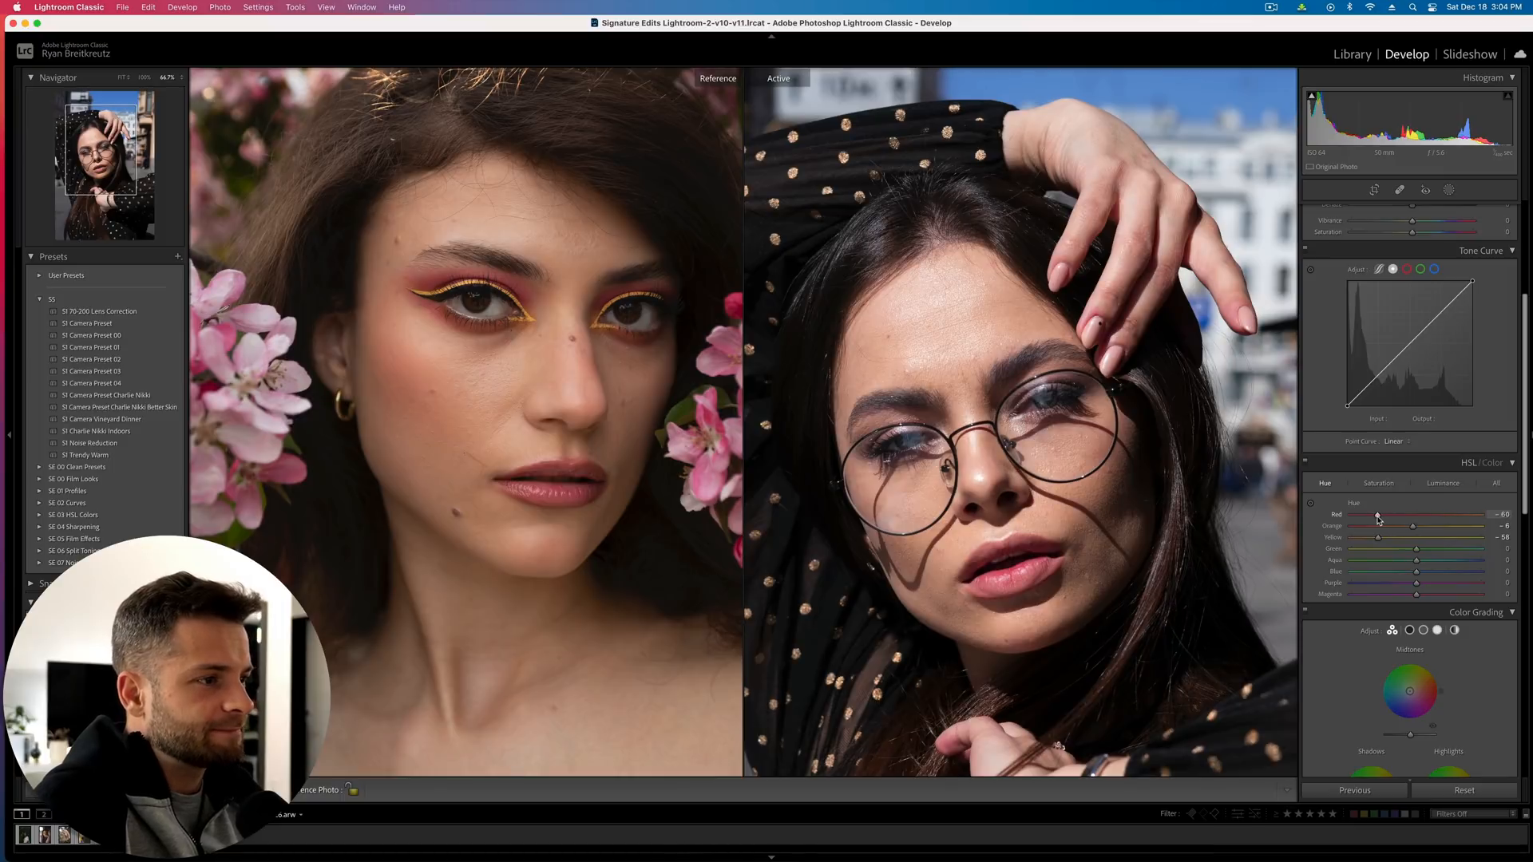
Set the HSL luminance to -12 for orange, -6 for yellow and -10 for red
{"action": "left_click", "coordinate": [1445, 487]}
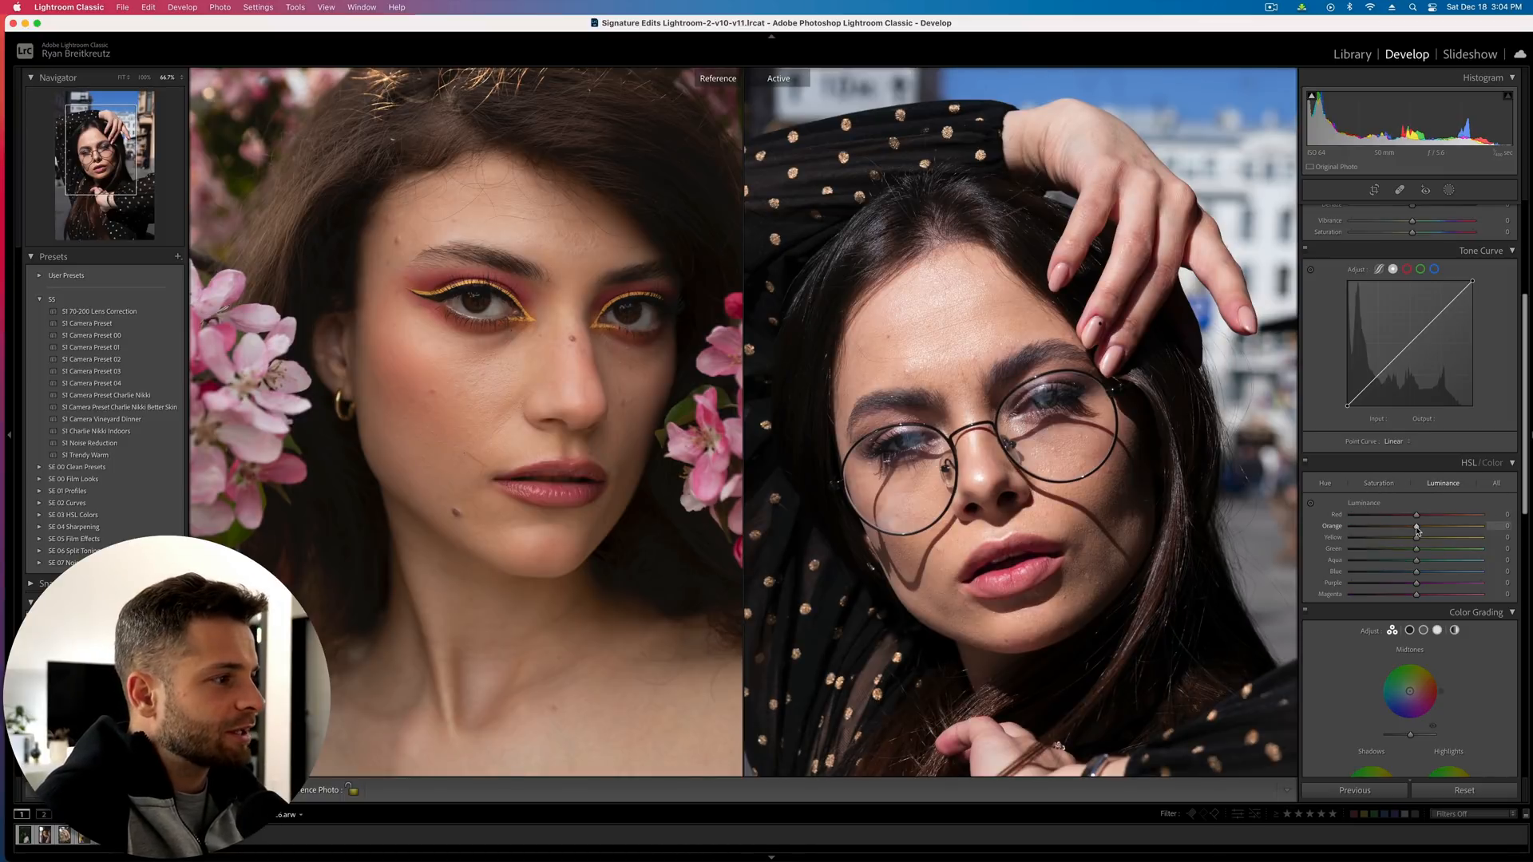
{"action": "mouse_move", "coordinate": [1418, 531]}
{"action": "left_mouse_down"}
{"action": "mouse_move", "coordinate": [1382, 531]}
{"action": "mouse_move", "coordinate": [1410, 535]}
{"action": "left_mouse_up"}
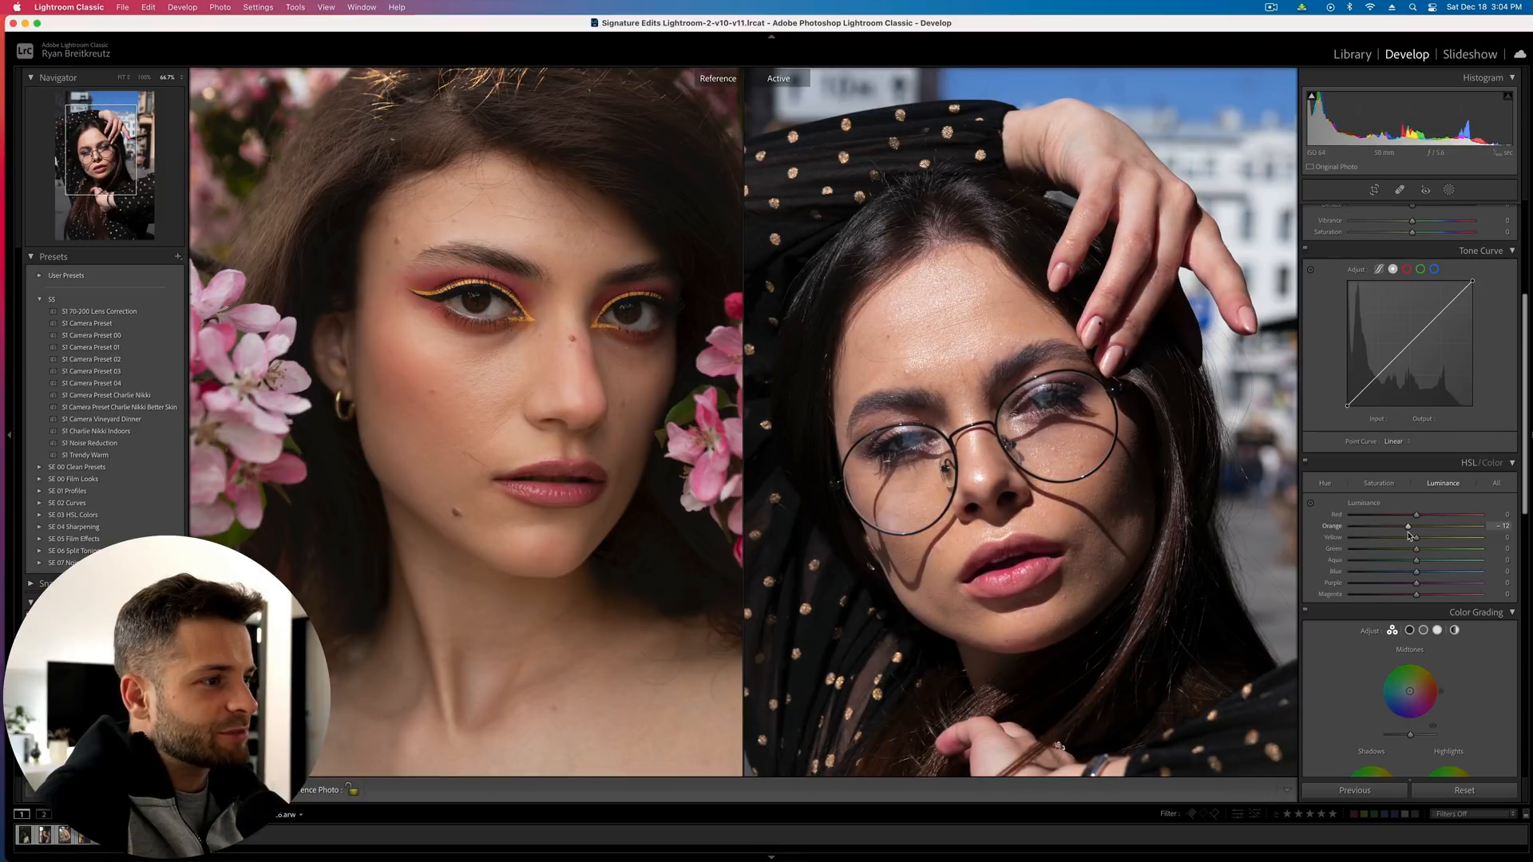
{"action": "left_click_drag", "start_coordinate": [1416, 537], "coordinate": [1320, 520]}
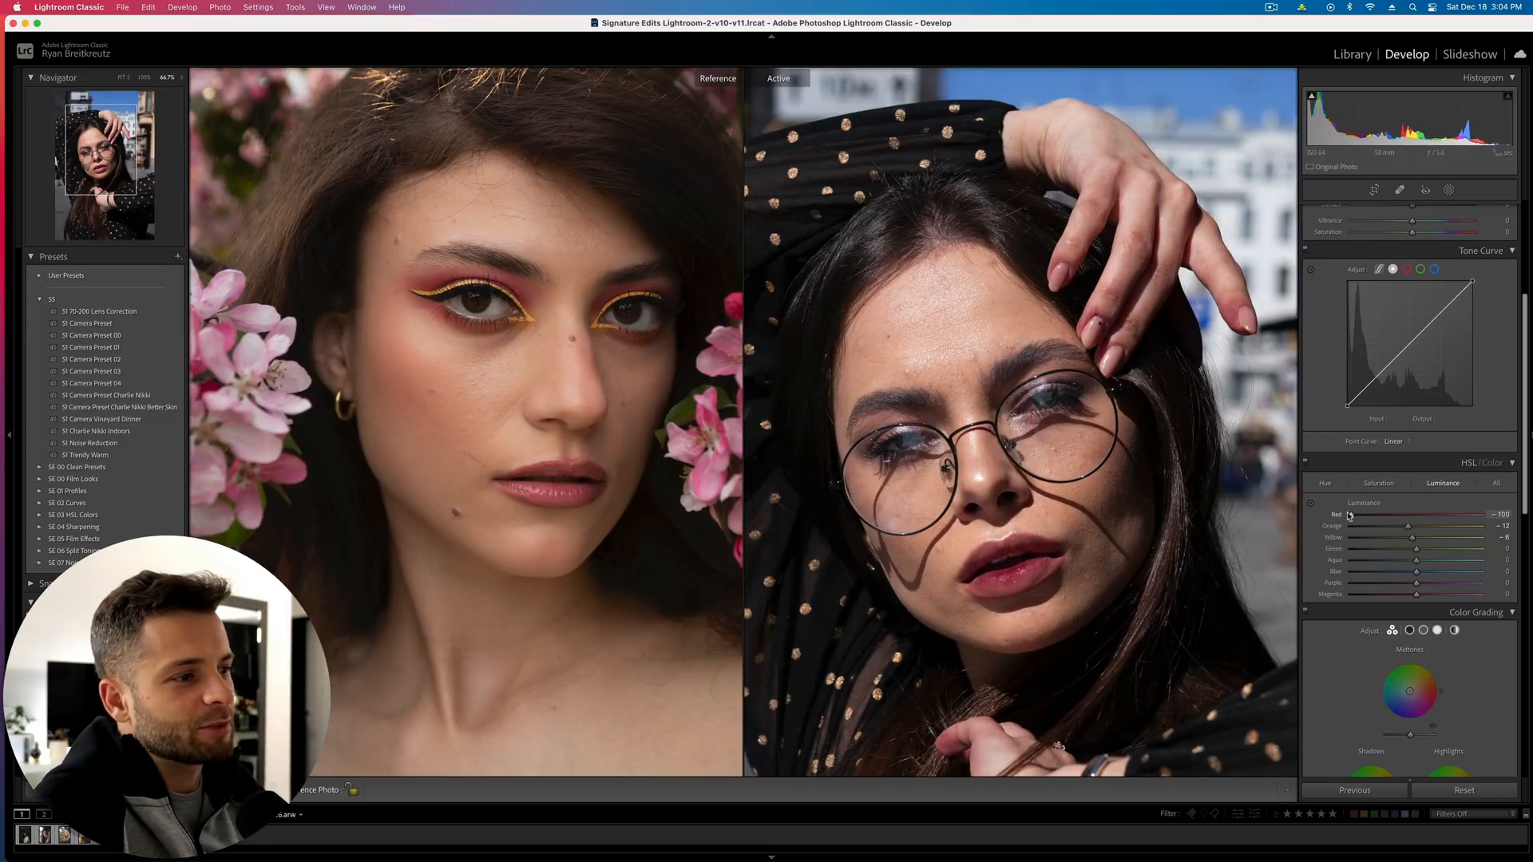
{"action": "left_click", "coordinate": [1387, 517]}
{"action": "mouse_move", "coordinate": [1413, 517]}
{"action": "left_mouse_down"}
{"action": "mouse_move", "coordinate": [1426, 517]}
{"action": "mouse_move", "coordinate": [1375, 517]}
{"action": "mouse_move", "coordinate": [1406, 514]}
{"action": "left_mouse_up"}
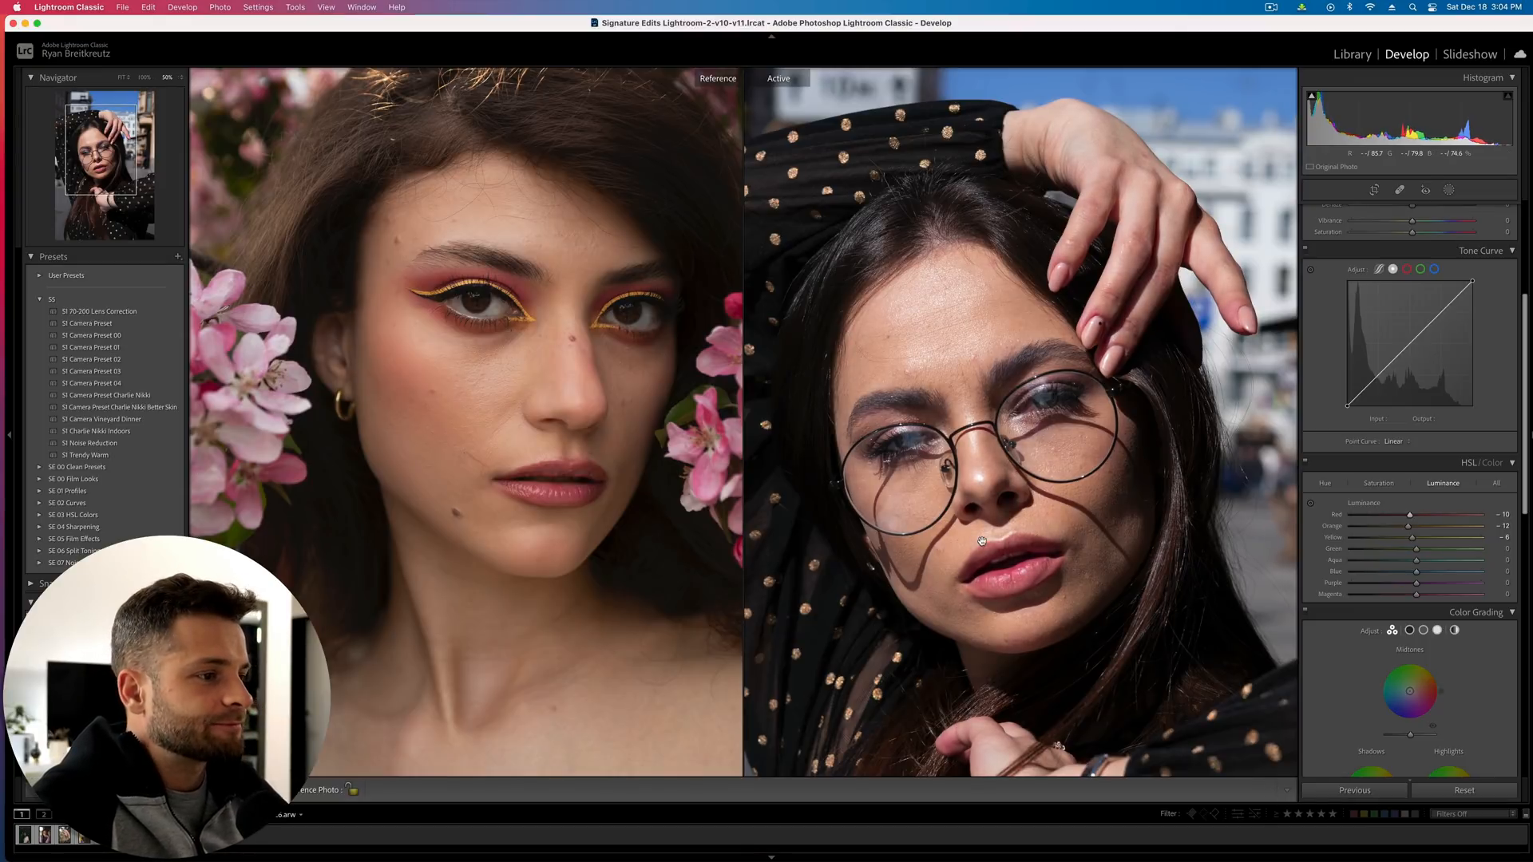
Set the HSL saturation to about +9 for orange and -13 for red
{"action": "left_click", "coordinate": [982, 543]}
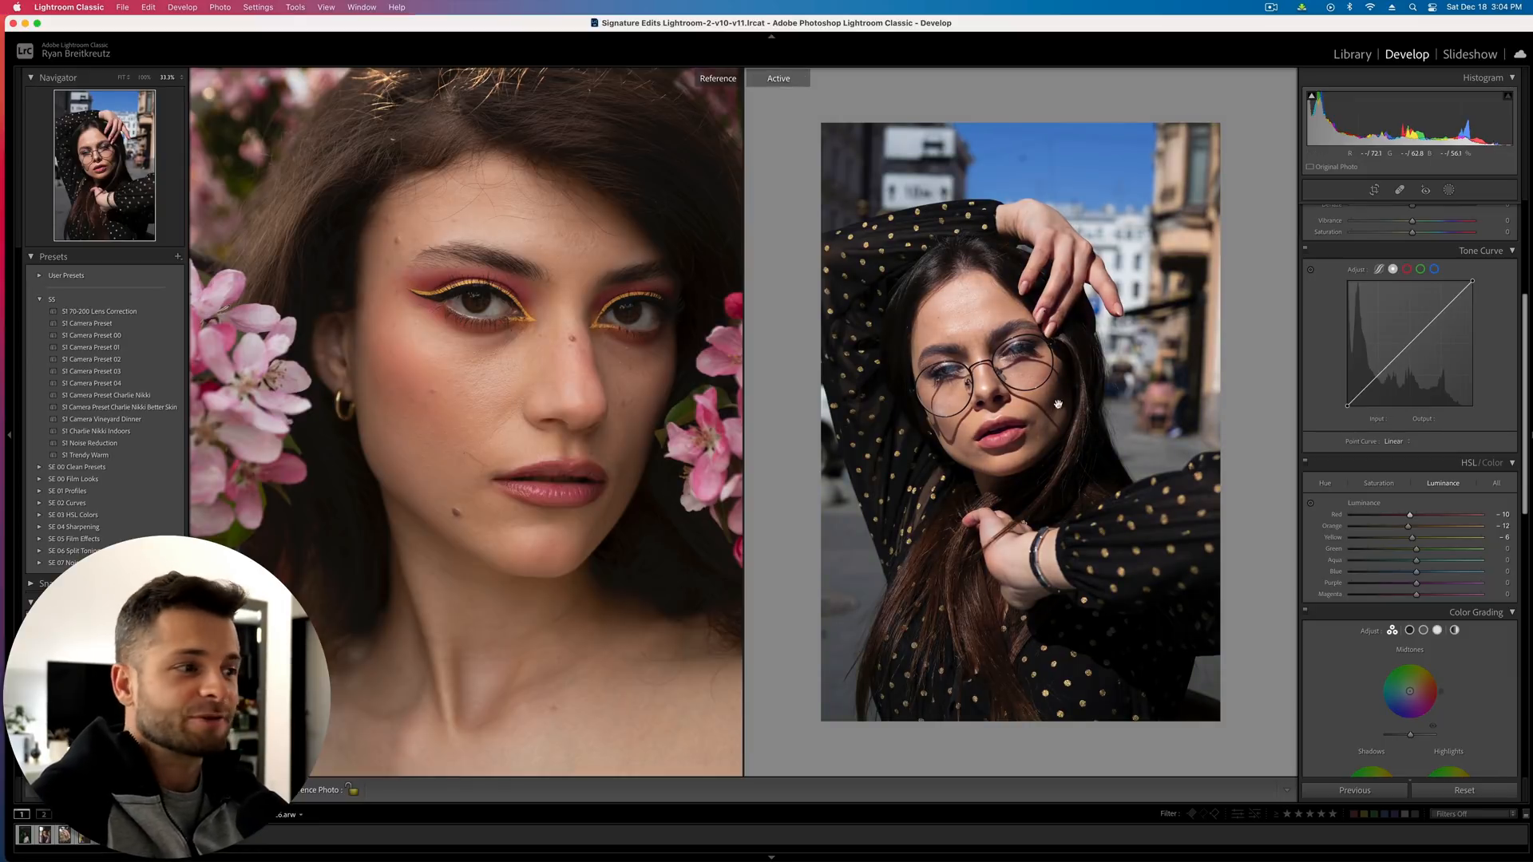
{"action": "left_click", "coordinate": [1021, 295]}
{"action": "left_click_drag", "start_coordinate": [1058, 412], "coordinate": [1091, 413]}
{"action": "left_click", "coordinate": [1379, 483]}
{"action": "mouse_move", "coordinate": [1418, 528]}
{"action": "left_mouse_down"}
{"action": "mouse_move", "coordinate": [1436, 531]}
{"action": "mouse_move", "coordinate": [1408, 517]}
{"action": "left_mouse_up"}
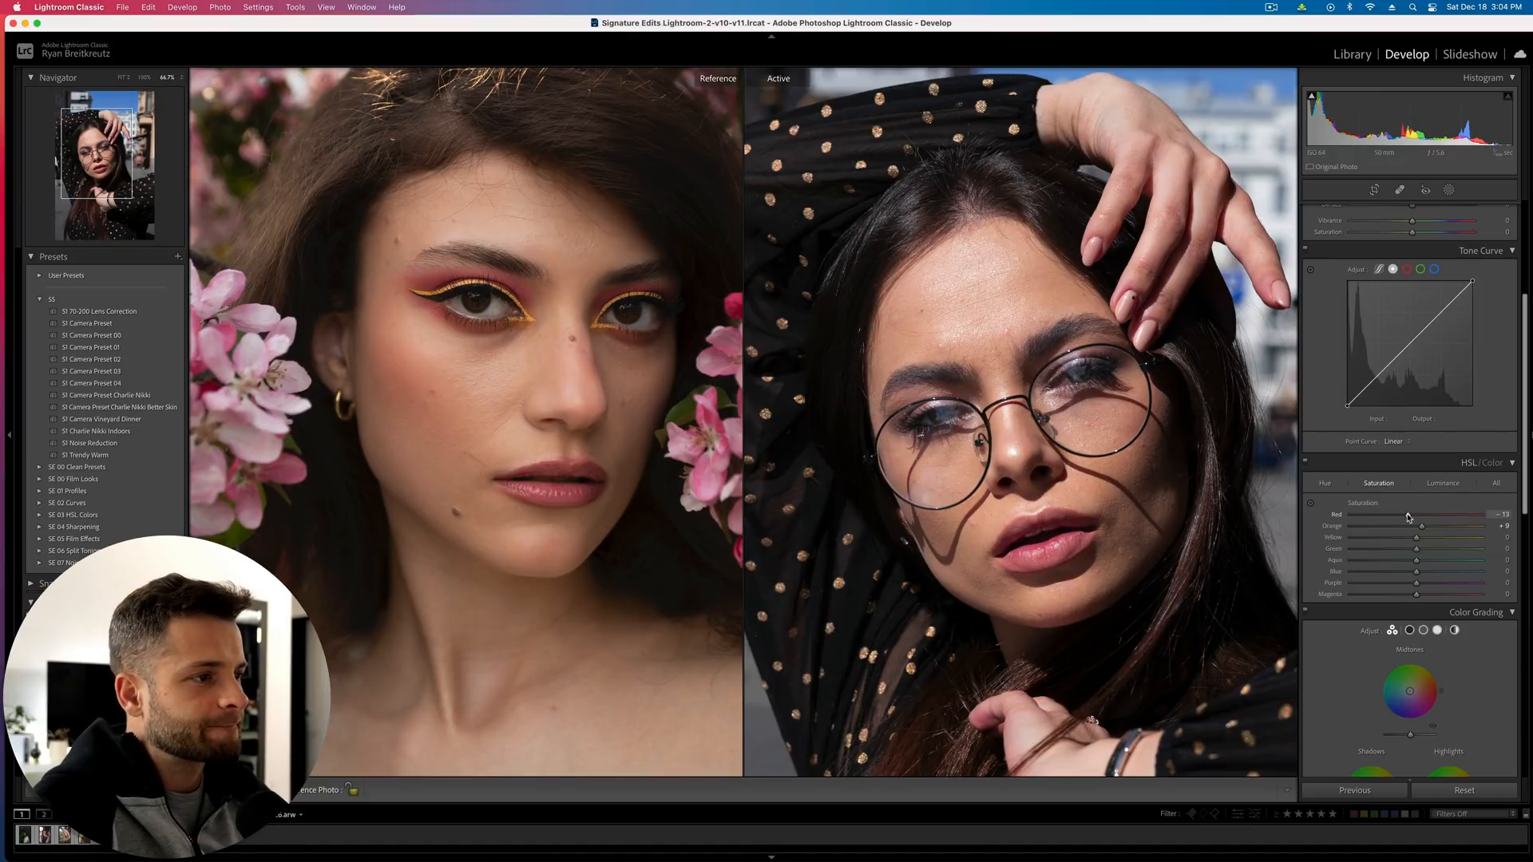
Create a brush mask and paint it over the forehead, under both eyes and along the nose of the active portrait
{"action": "left_click", "coordinate": [1447, 193]}
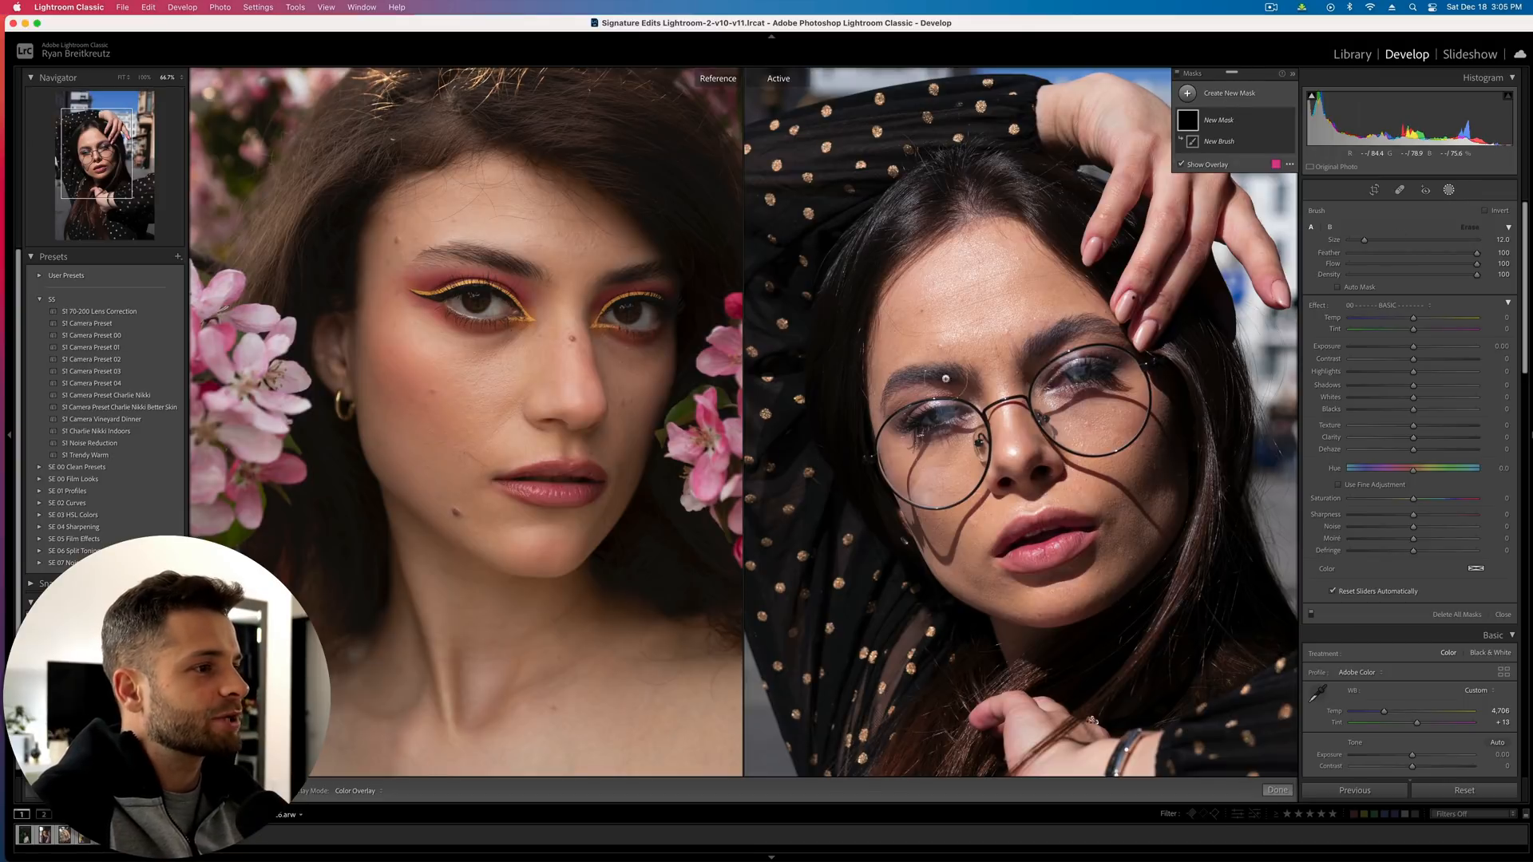
{"action": "mouse_move", "coordinate": [983, 251]}
{"action": "left_mouse_down"}
{"action": "mouse_move", "coordinate": [928, 271]}
{"action": "mouse_move", "coordinate": [934, 297]}
{"action": "mouse_move", "coordinate": [1009, 297]}
{"action": "mouse_move", "coordinate": [993, 321]}
{"action": "mouse_move", "coordinate": [1020, 326]}
{"action": "mouse_move", "coordinate": [993, 345]}
{"action": "mouse_move", "coordinate": [1028, 263]}
{"action": "left_mouse_up"}
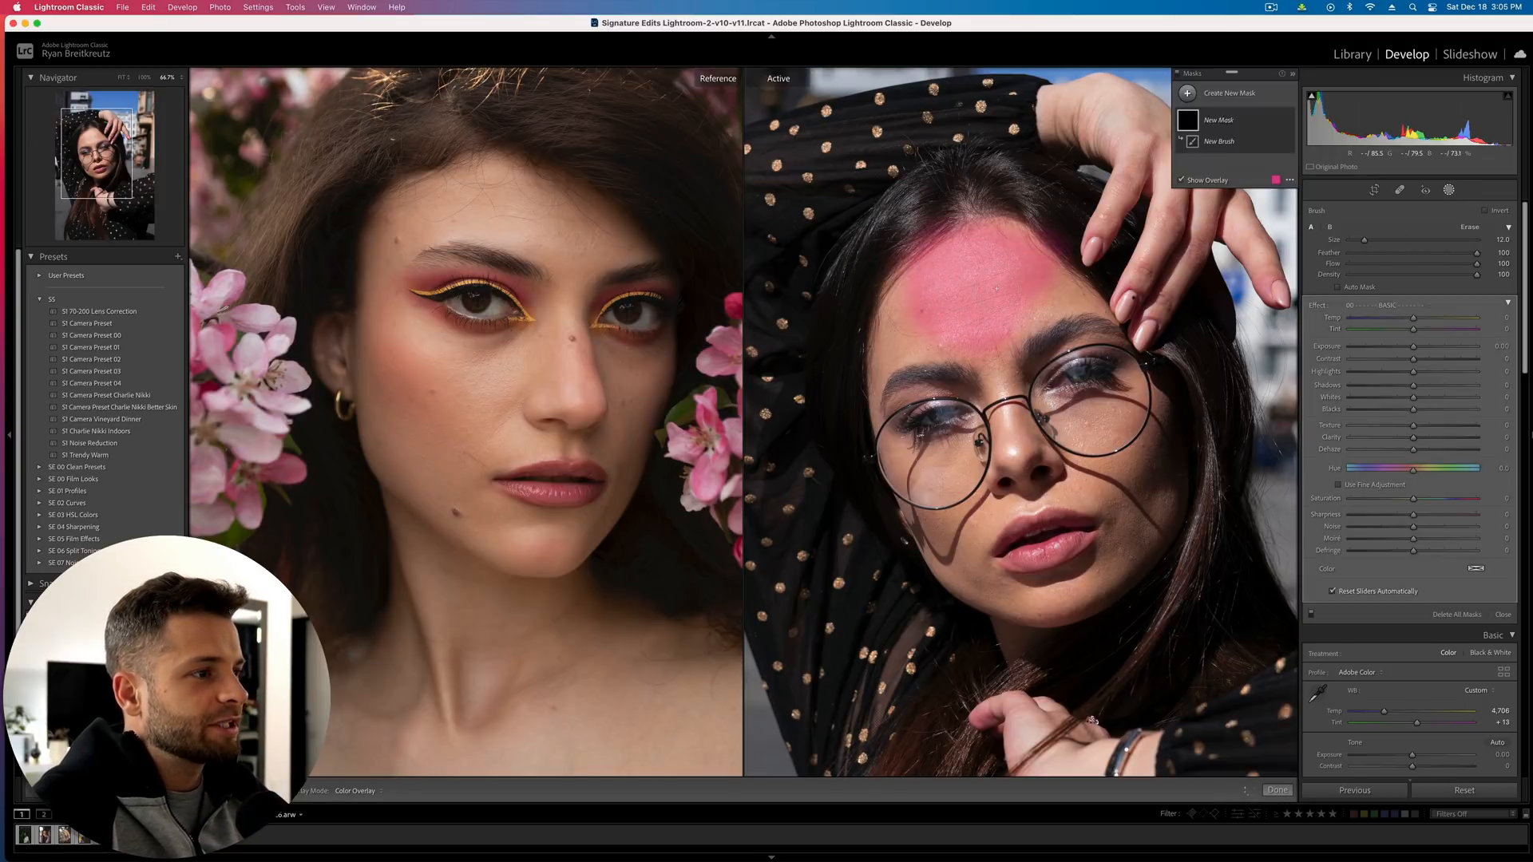
{"action": "mouse_move", "coordinate": [1015, 400]}
{"action": "left_mouse_down"}
{"action": "mouse_move", "coordinate": [1016, 461]}
{"action": "mouse_move", "coordinate": [1051, 413]}
{"action": "mouse_move", "coordinate": [1114, 447]}
{"action": "left_mouse_up"}
{"action": "key", "text": "bracketleft"}
{"action": "left_click_drag", "start_coordinate": [971, 436], "coordinate": [926, 487]}
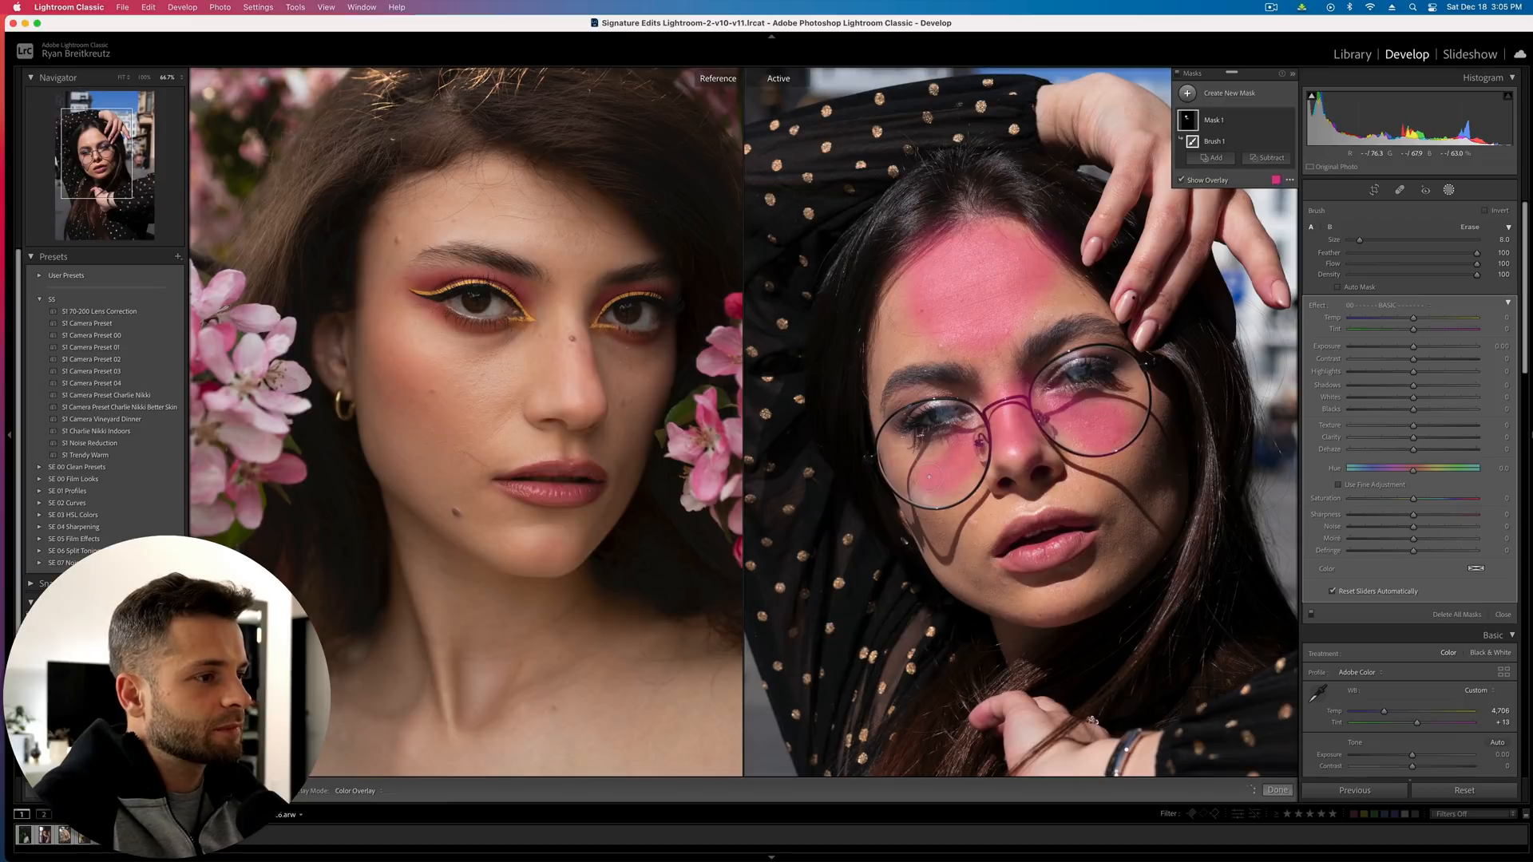
{"action": "left_click_drag", "start_coordinate": [1019, 507], "coordinate": [1055, 489]}
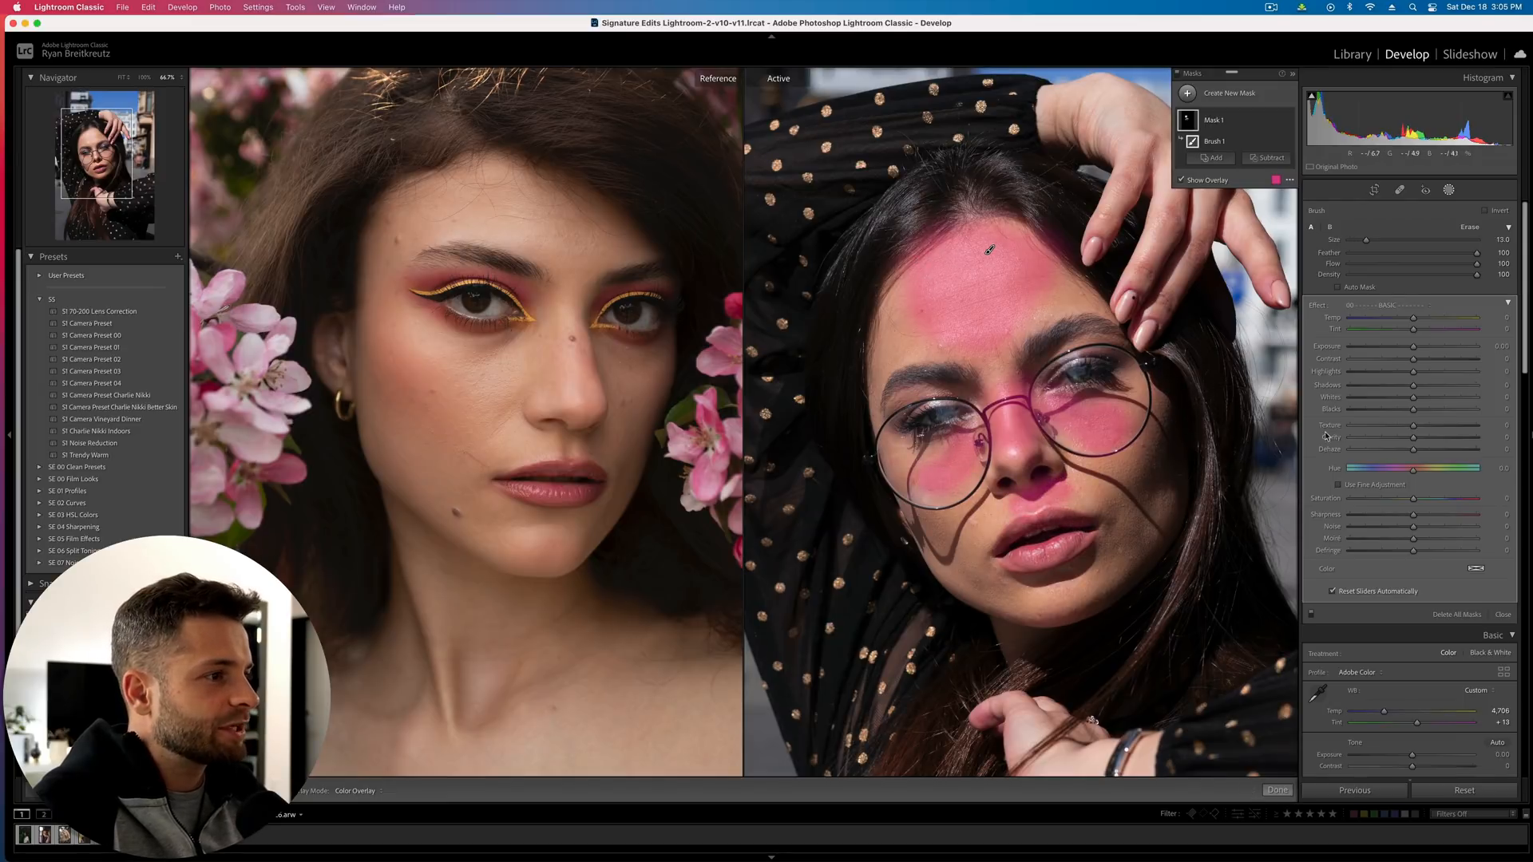
Soften the facial brush mask with contrast -36, texture -28, clarity -26 and exposure -0.11
{"action": "mouse_move", "coordinate": [1392, 368]}
{"action": "left_mouse_down"}
{"action": "mouse_move", "coordinate": [1357, 365]}
{"action": "mouse_move", "coordinate": [1392, 365]}
{"action": "left_mouse_up"}
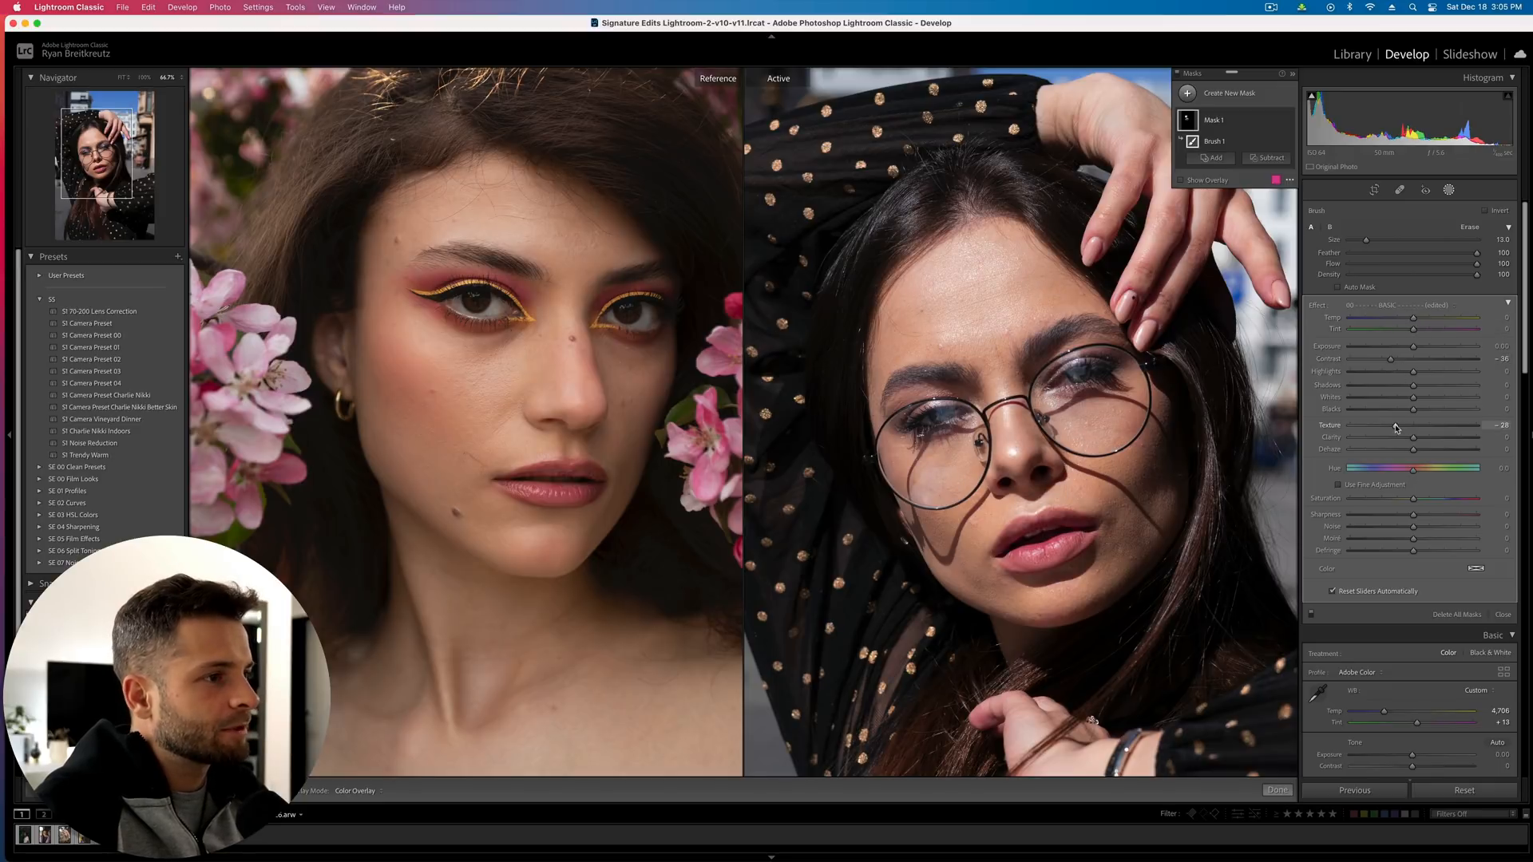
{"action": "mouse_move", "coordinate": [1393, 438]}
{"action": "left_mouse_down"}
{"action": "mouse_move", "coordinate": [1349, 438]}
{"action": "mouse_move", "coordinate": [1418, 452]}
{"action": "left_mouse_up"}
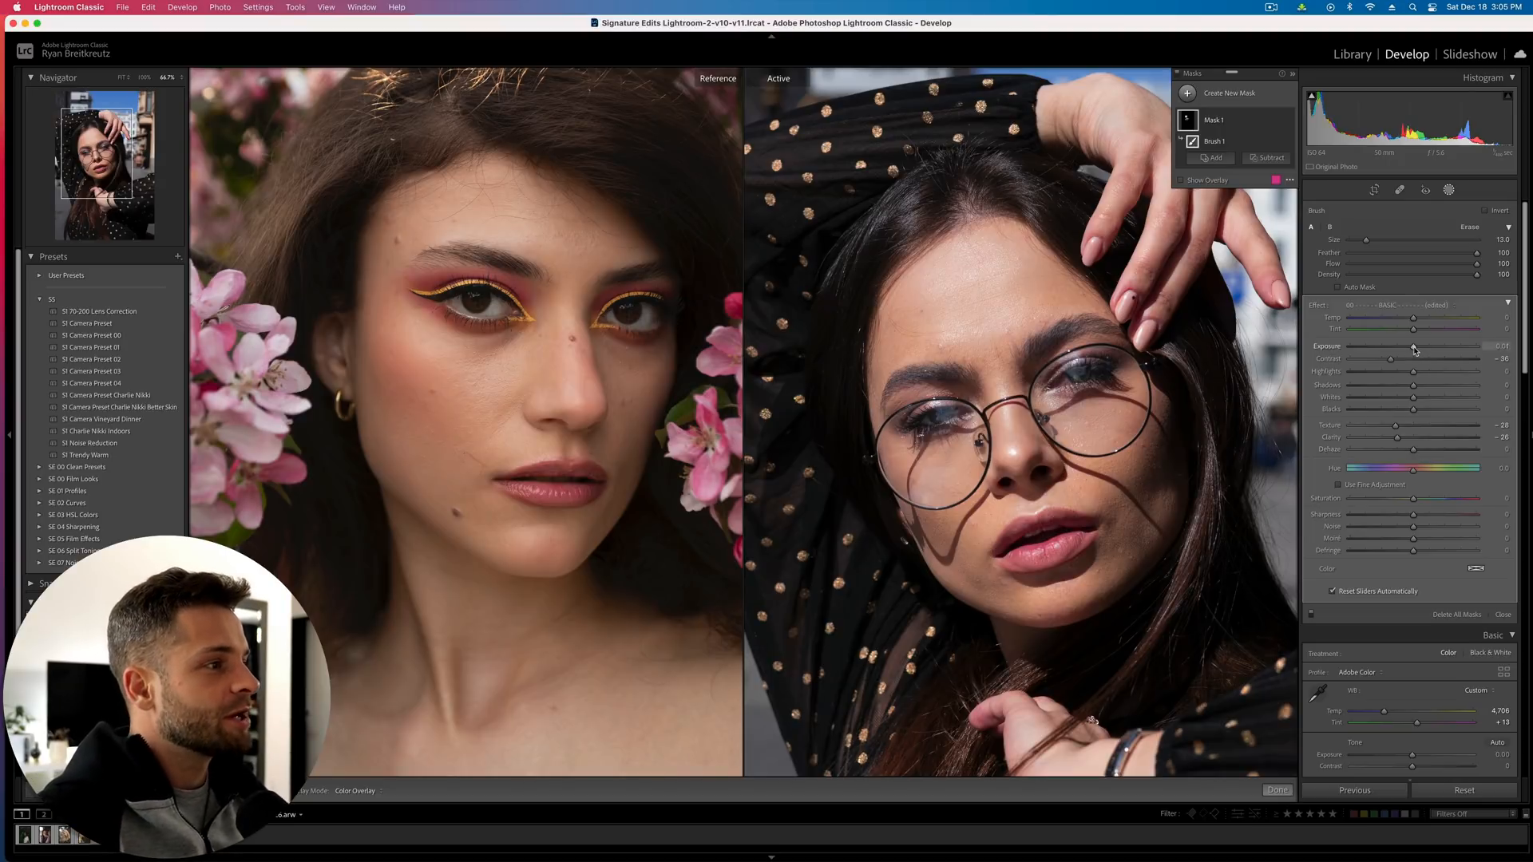
{"action": "left_click_drag", "start_coordinate": [1415, 350], "coordinate": [1410, 350]}
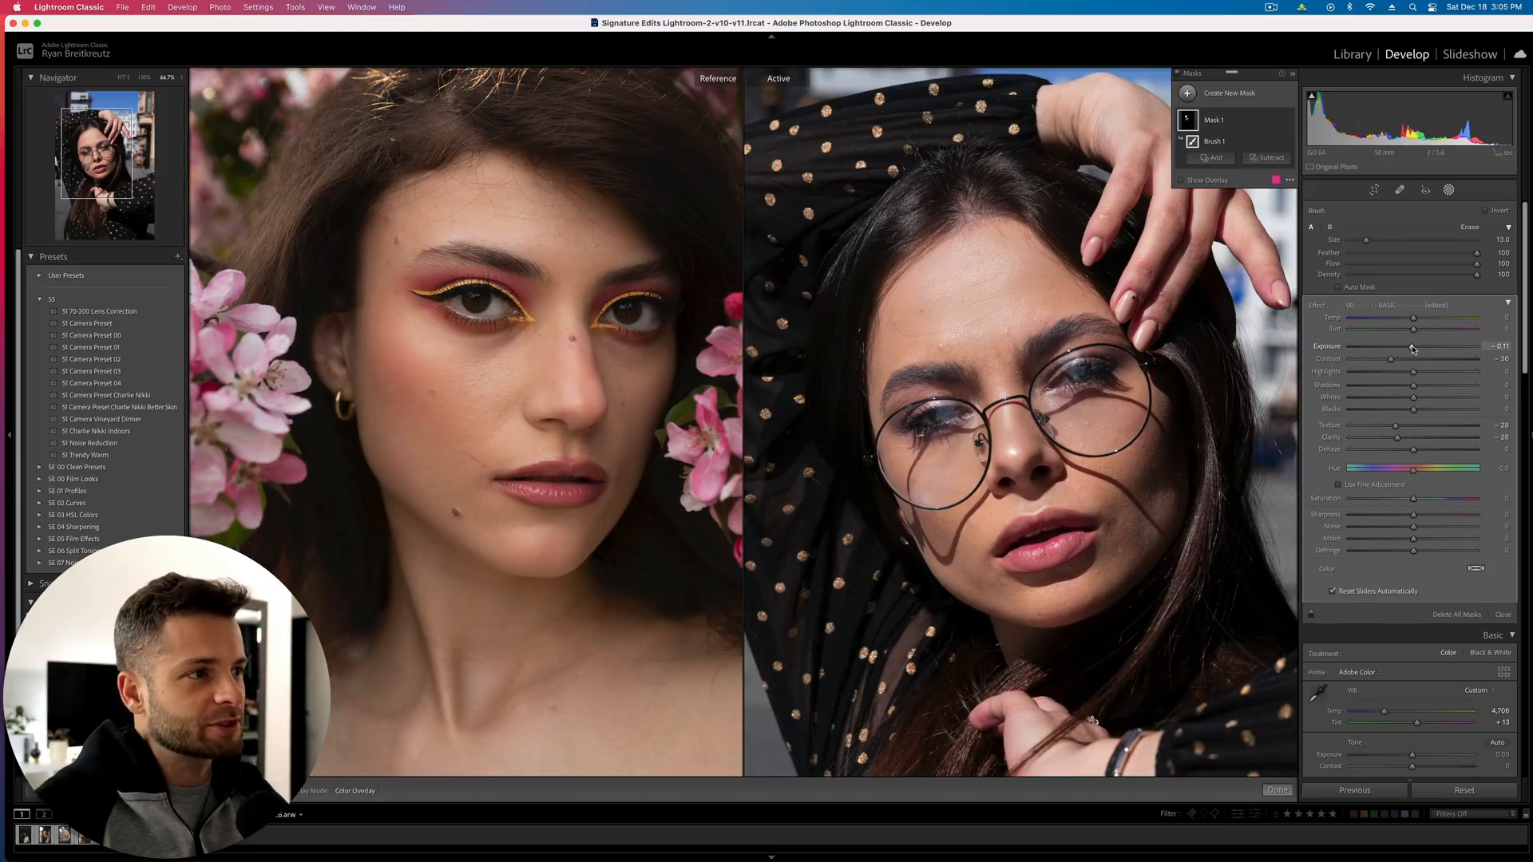
{"action": "key", "text": "Delete"}
{"action": "key", "text": "cmd+z"}
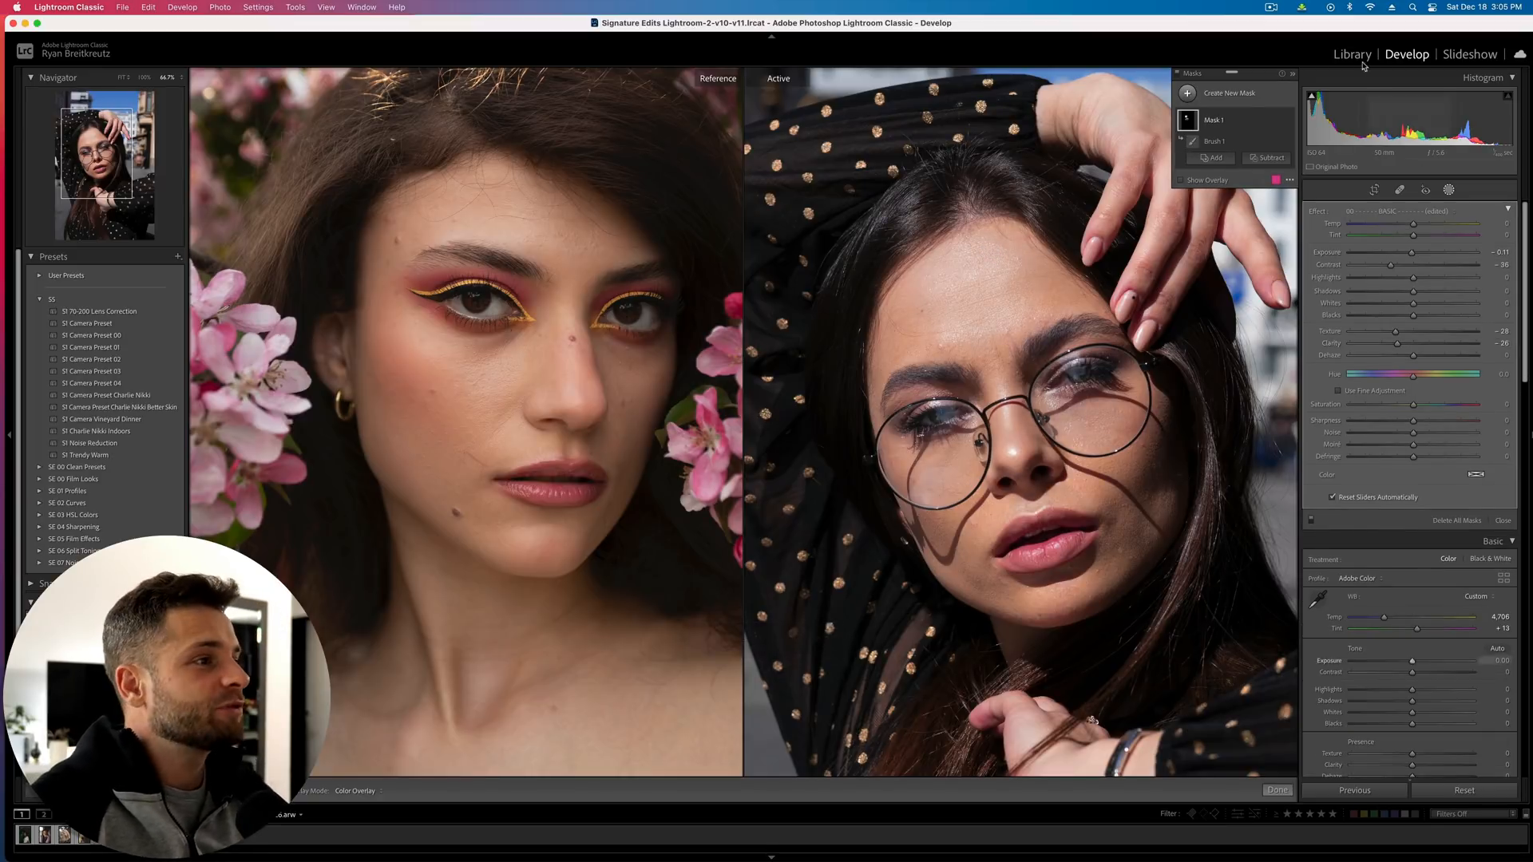
Create a second brush mask and paint it over the forehead of the active portrait
{"action": "left_click", "coordinate": [1224, 97]}
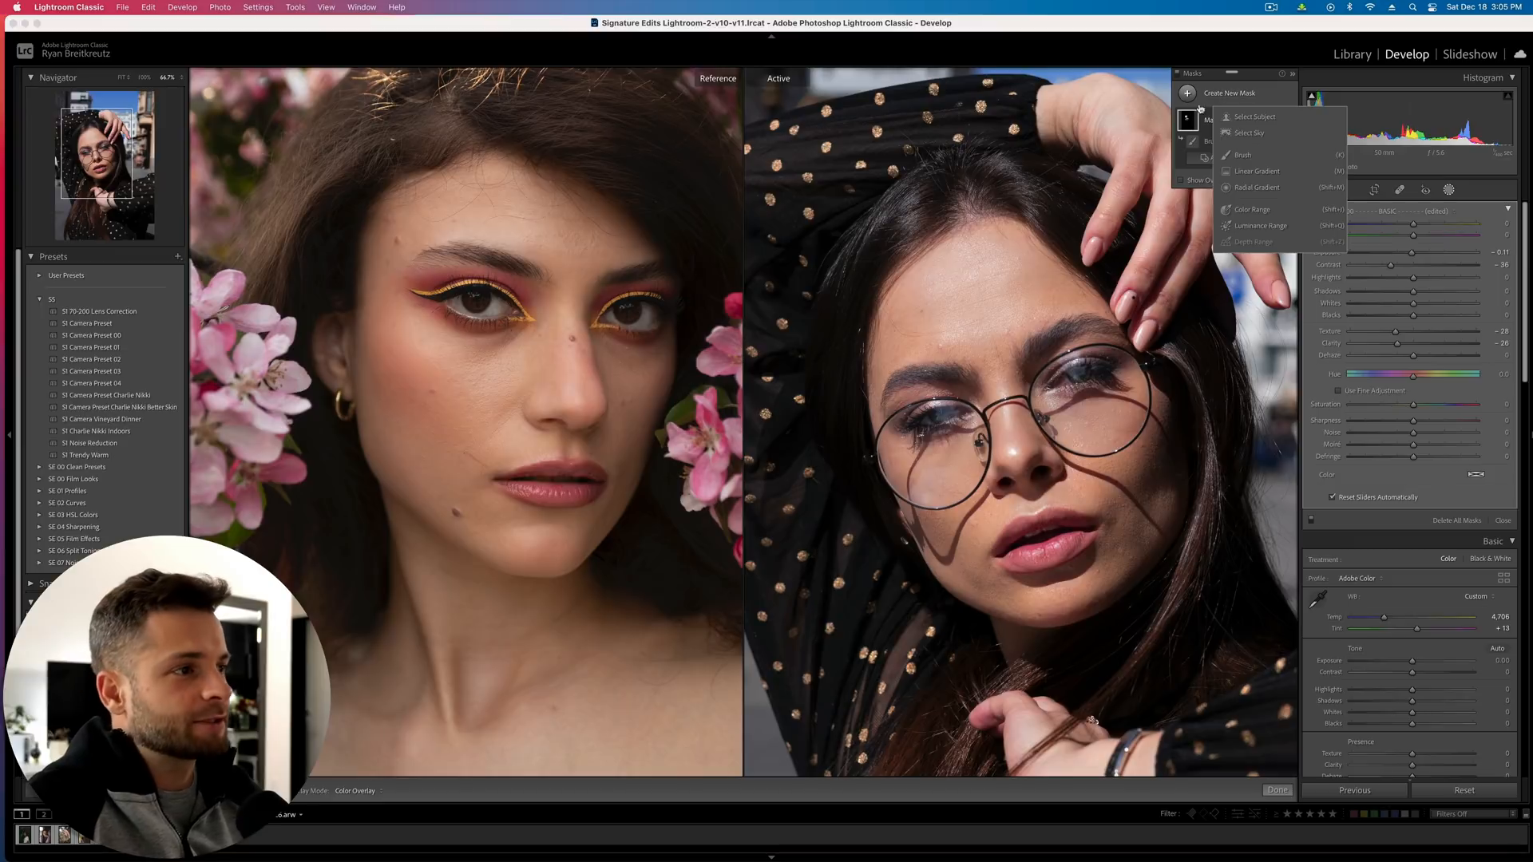
{"action": "left_click", "coordinate": [1247, 144]}
{"action": "mouse_move", "coordinate": [926, 288]}
{"action": "left_mouse_down"}
{"action": "mouse_move", "coordinate": [982, 239]}
{"action": "mouse_move", "coordinate": [1034, 272]}
{"action": "mouse_move", "coordinate": [954, 308]}
{"action": "left_mouse_up"}
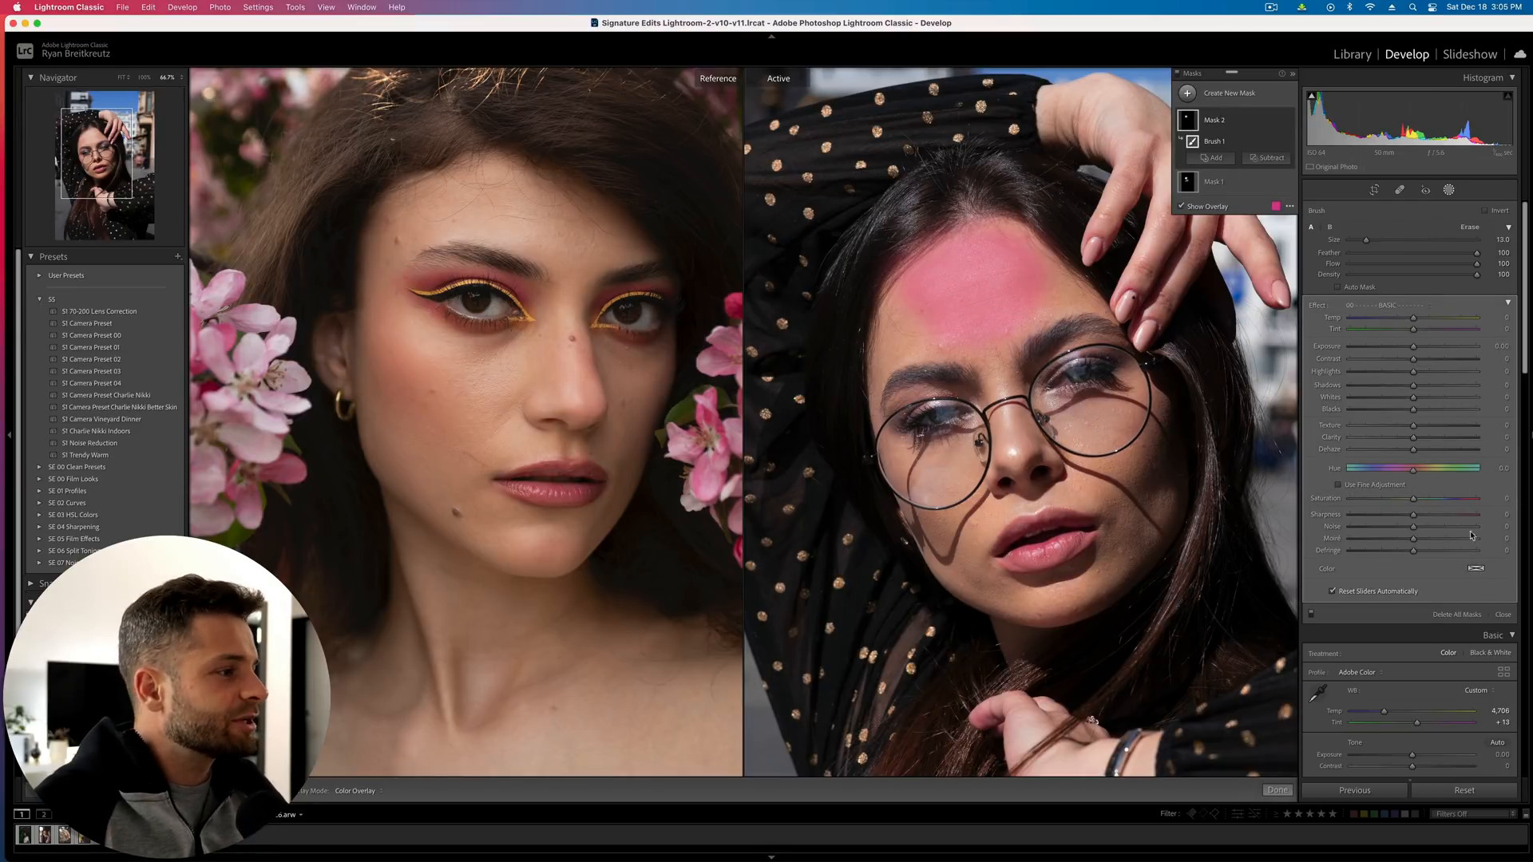
Tint the forehead mask with a skin colour sampled from the reference face, hue 17 and saturation 47, and set the mask's saturation to -100
{"action": "left_click", "coordinate": [1476, 570]}
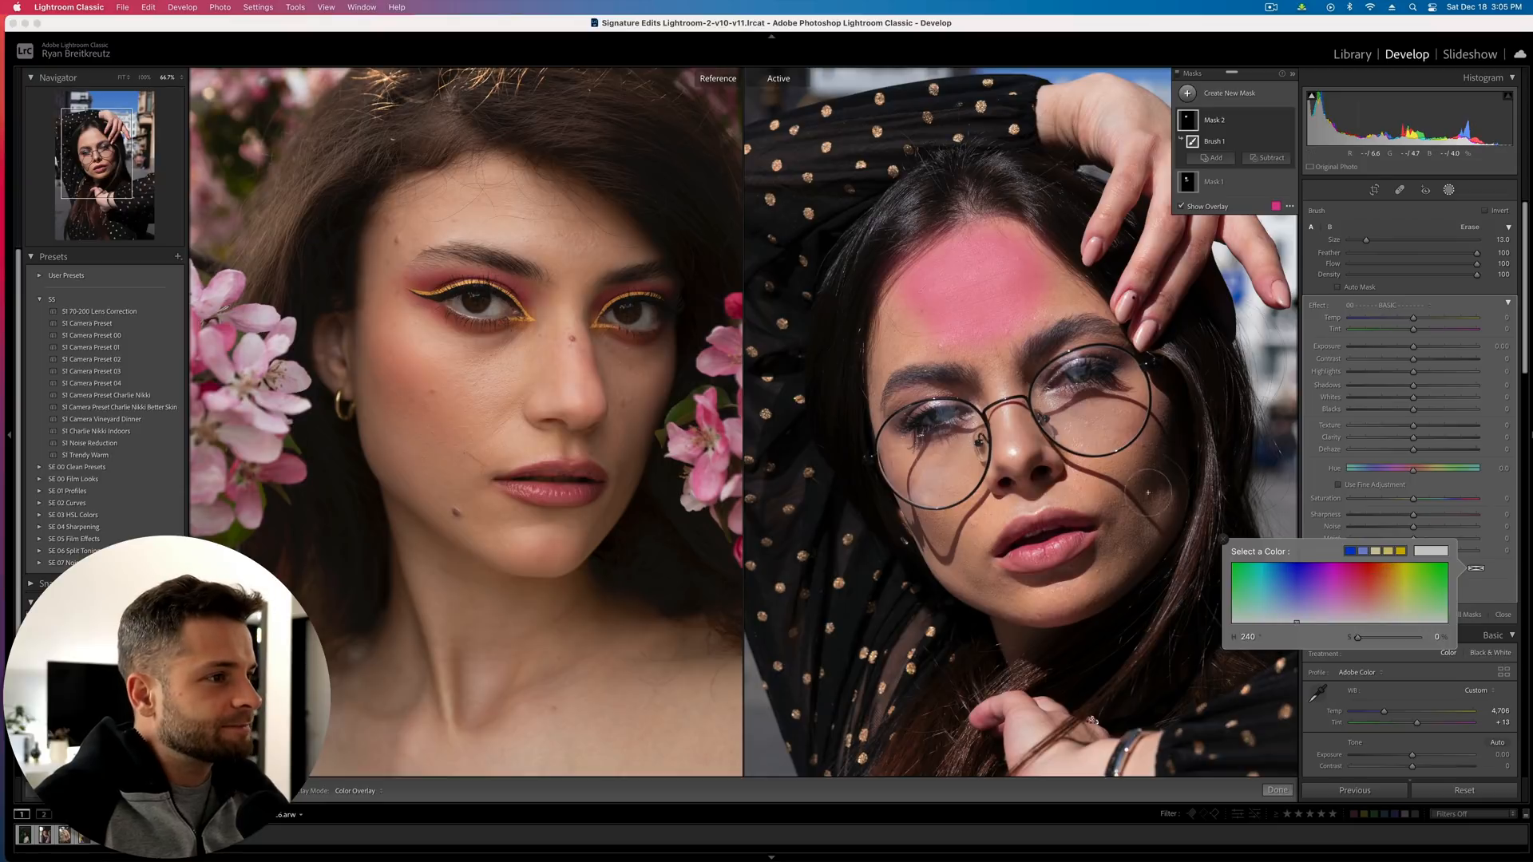
{"action": "mouse_move", "coordinate": [1347, 575]}
{"action": "left_mouse_down"}
{"action": "mouse_move", "coordinate": [555, 419]}
{"action": "mouse_move", "coordinate": [457, 349]}
{"action": "mouse_move", "coordinate": [464, 256]}
{"action": "mouse_move", "coordinate": [506, 214]}
{"action": "mouse_move", "coordinate": [653, 276]}
{"action": "mouse_move", "coordinate": [584, 411]}
{"action": "mouse_move", "coordinate": [462, 279]}
{"action": "mouse_move", "coordinate": [467, 196]}
{"action": "mouse_move", "coordinate": [457, 384]}
{"action": "mouse_move", "coordinate": [519, 376]}
{"action": "mouse_move", "coordinate": [578, 334]}
{"action": "mouse_move", "coordinate": [539, 356]}
{"action": "left_mouse_up"}
{"action": "left_click_drag", "start_coordinate": [946, 353], "coordinate": [1071, 298]}
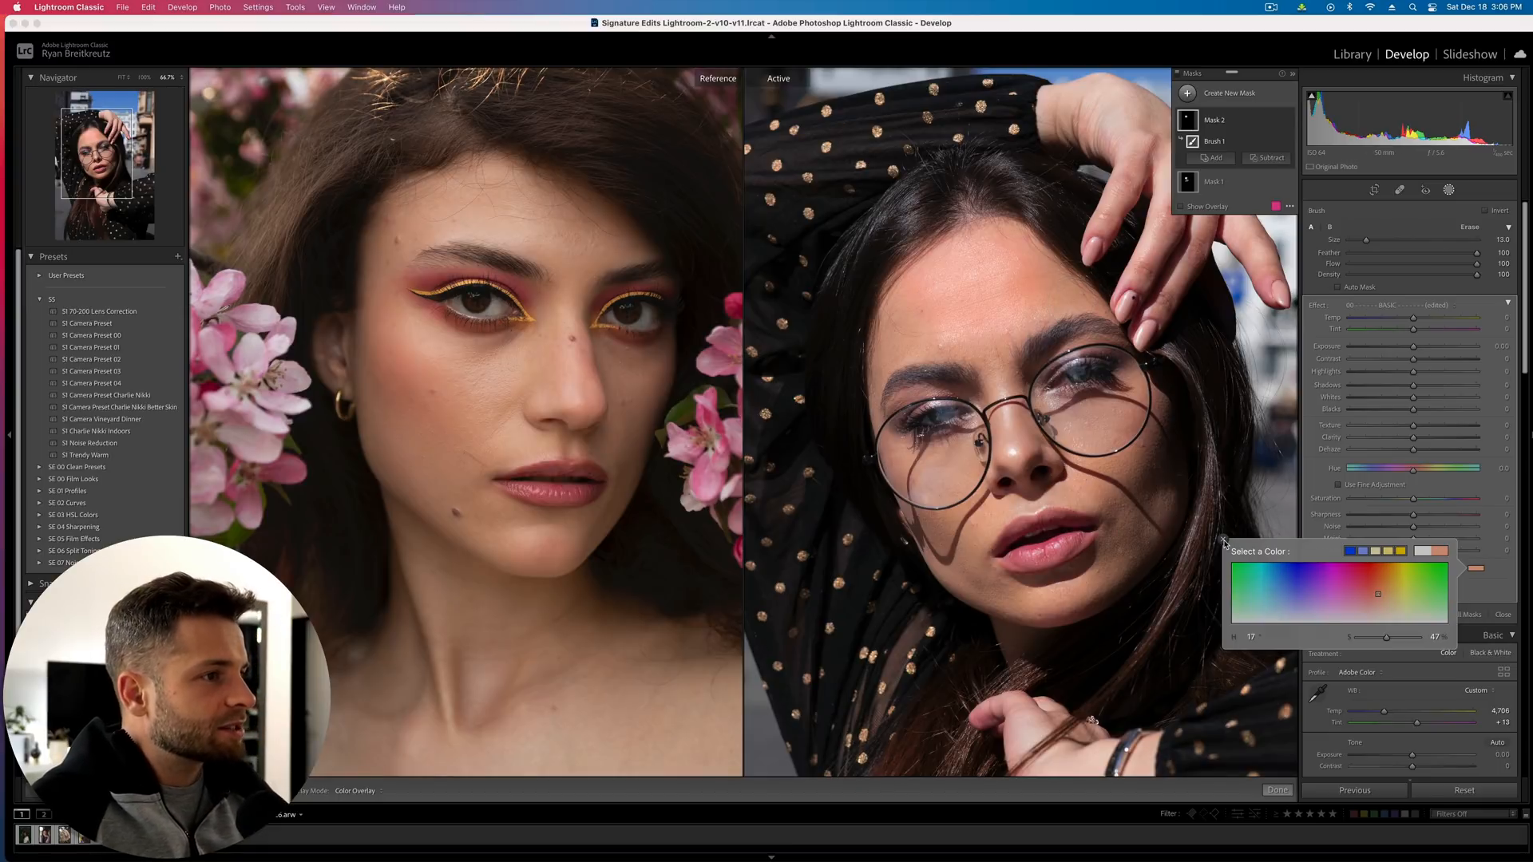
{"action": "left_click", "coordinate": [1223, 540]}
{"action": "left_click_drag", "start_coordinate": [1397, 504], "coordinate": [1329, 505]}
Refine the forehead mask's tint to about hue 24 and saturation 68, and set the mask's saturation to about -68
{"action": "left_click", "coordinate": [1476, 569]}
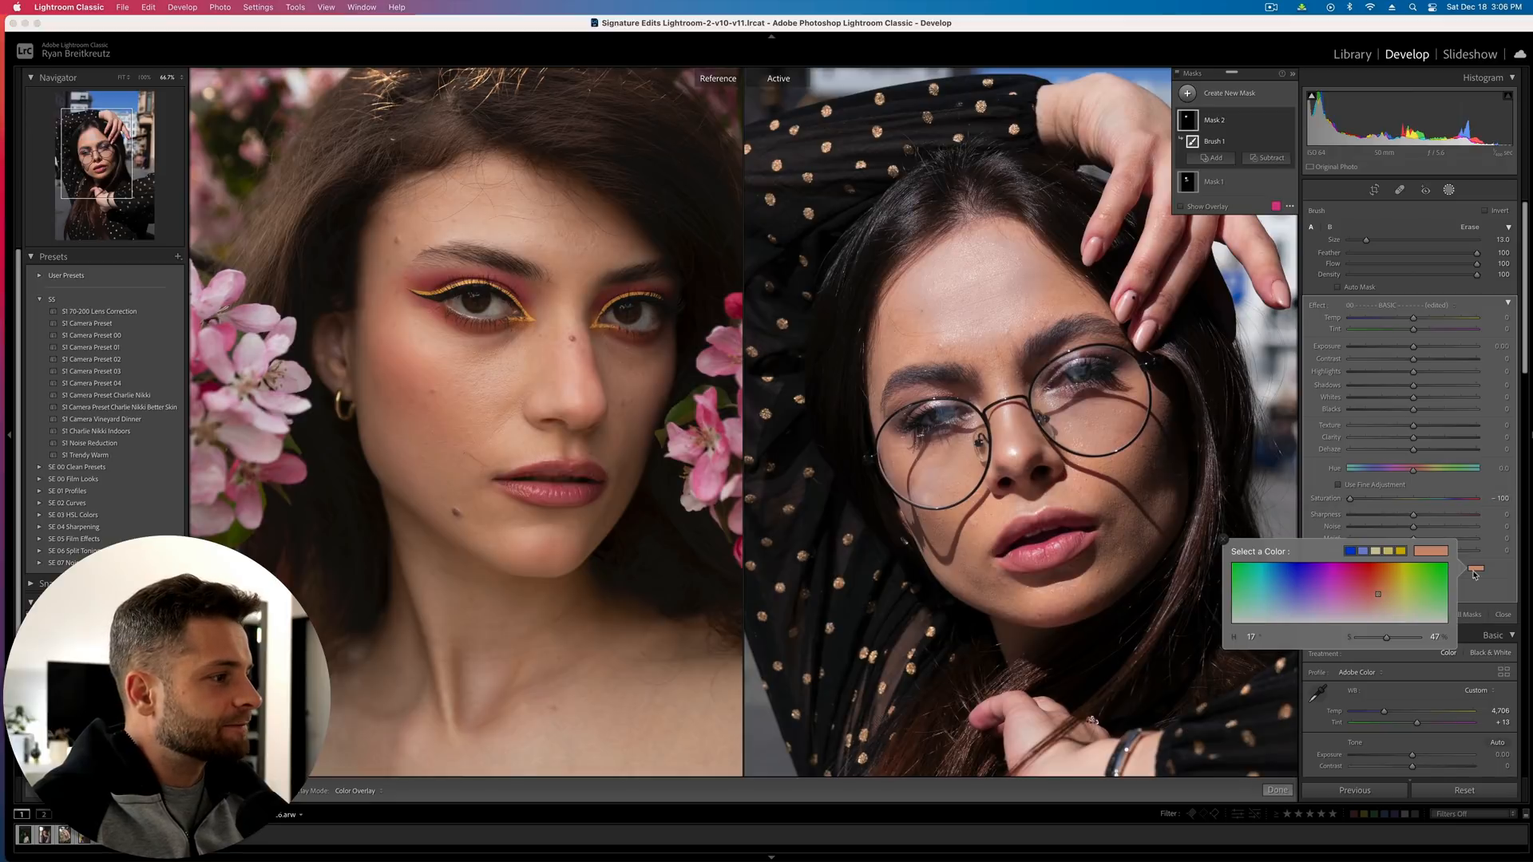
{"action": "mouse_move", "coordinate": [1387, 637]}
{"action": "left_mouse_down"}
{"action": "mouse_move", "coordinate": [1442, 638]}
{"action": "mouse_move", "coordinate": [1410, 640]}
{"action": "left_mouse_up"}
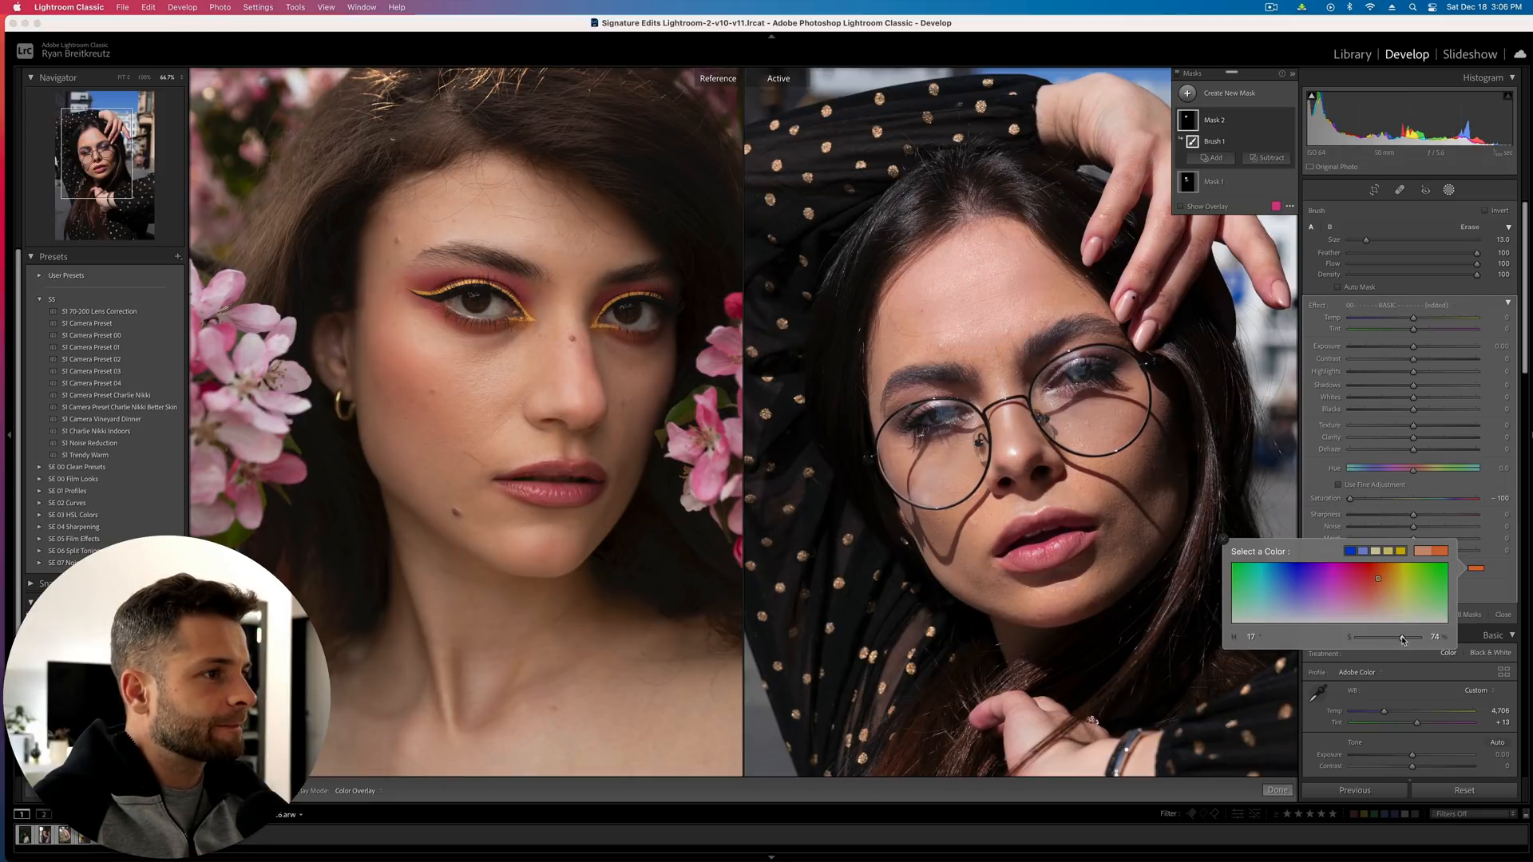
{"action": "left_click_drag", "start_coordinate": [1382, 581], "coordinate": [1383, 583]}
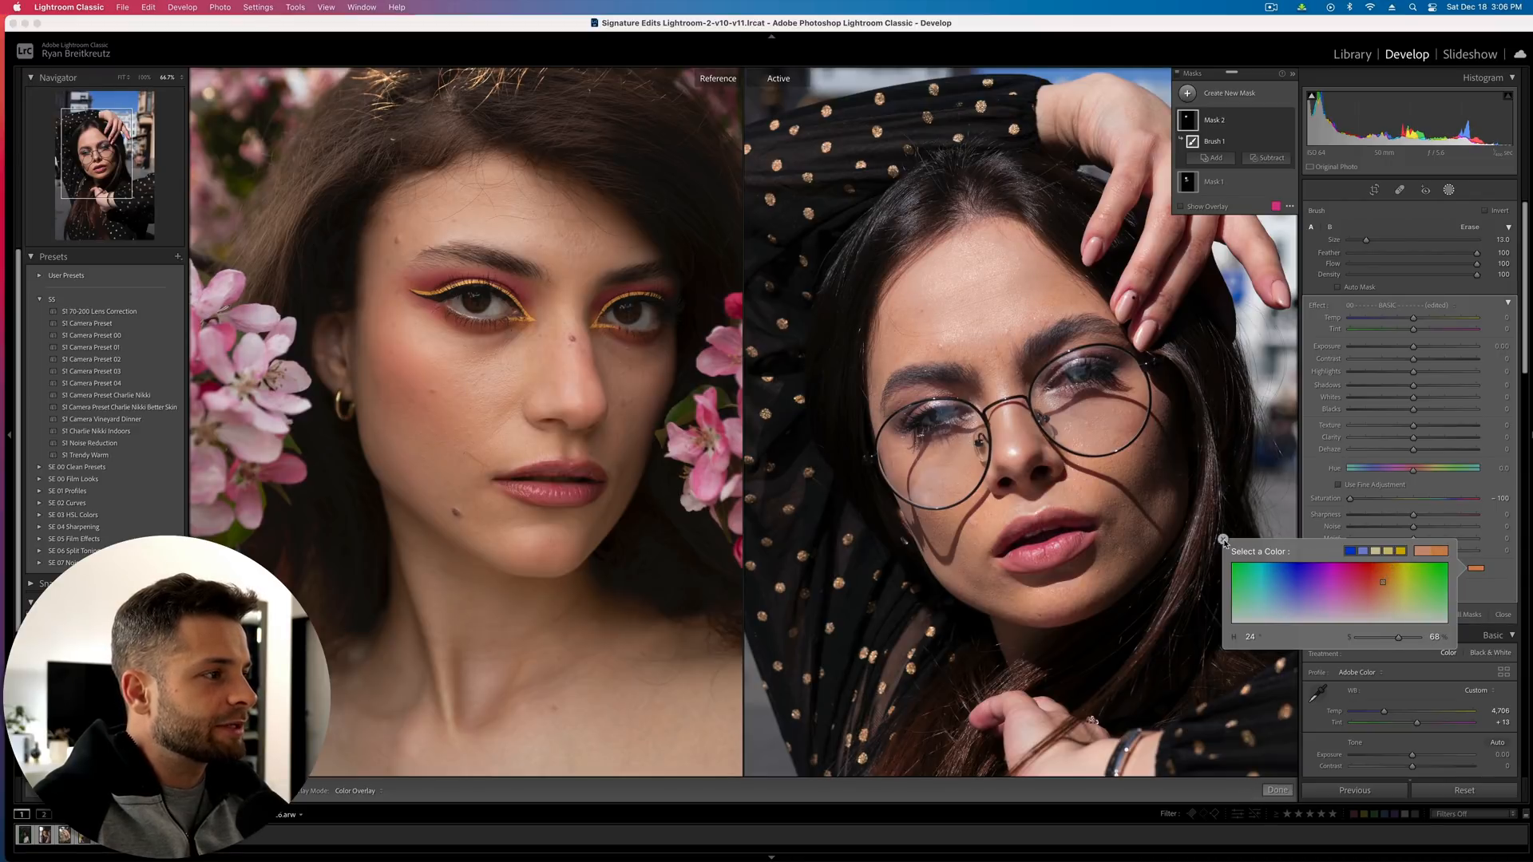
{"action": "left_click", "coordinate": [1223, 541]}
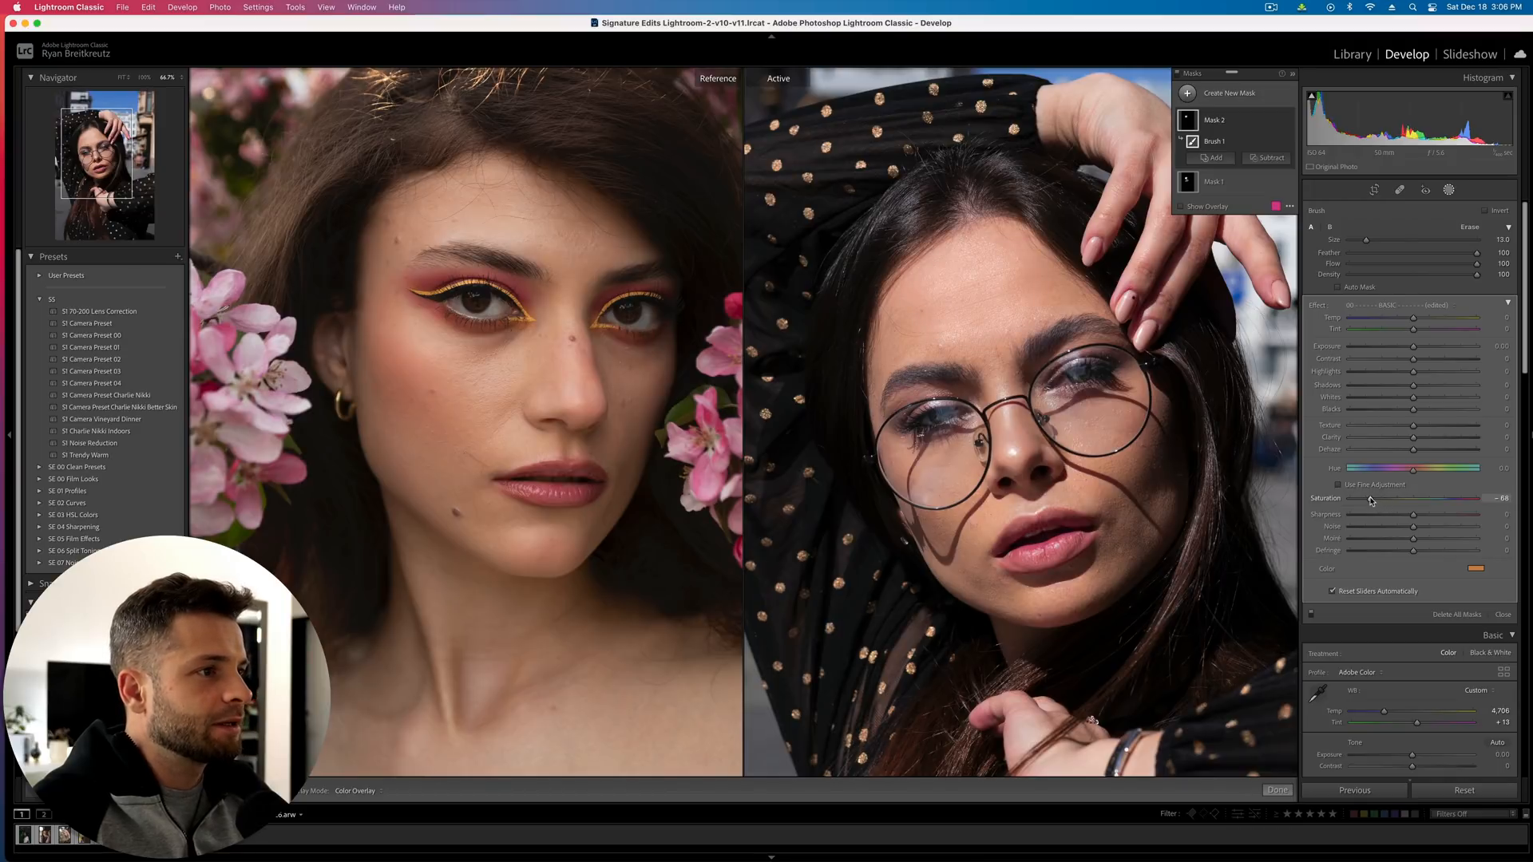
Set the forehead mask's contrast to -10, highlights to -3, texture to -24 and clarity to -14, and brush further across the forehead
{"action": "mouse_move", "coordinate": [1413, 372]}
{"action": "left_mouse_down"}
{"action": "mouse_move", "coordinate": [1387, 364]}
{"action": "mouse_move", "coordinate": [1407, 367]}
{"action": "left_mouse_up"}
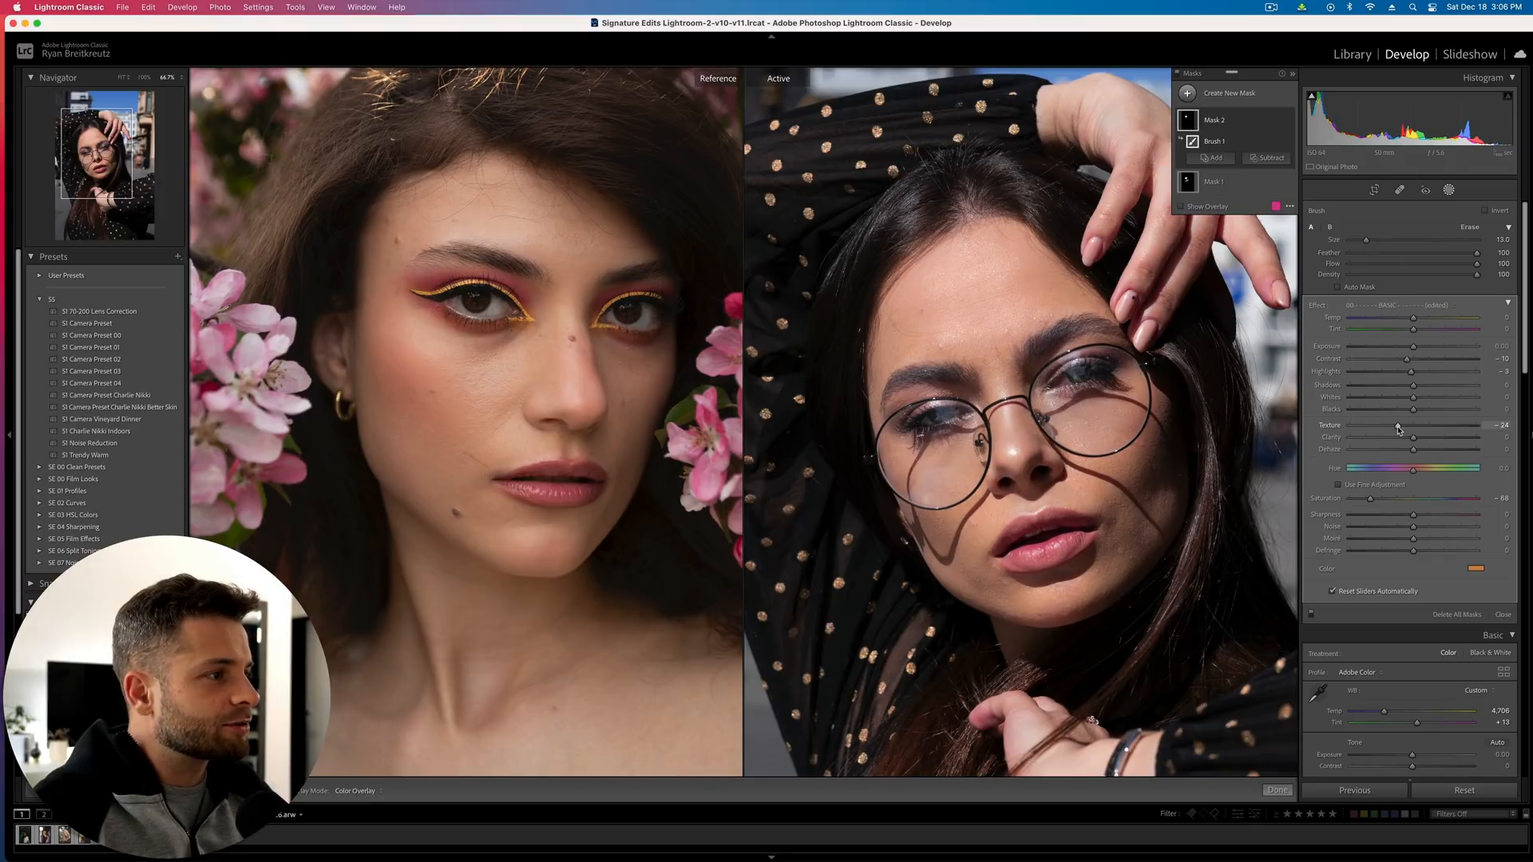
{"action": "left_click_drag", "start_coordinate": [1404, 439], "coordinate": [1406, 440]}
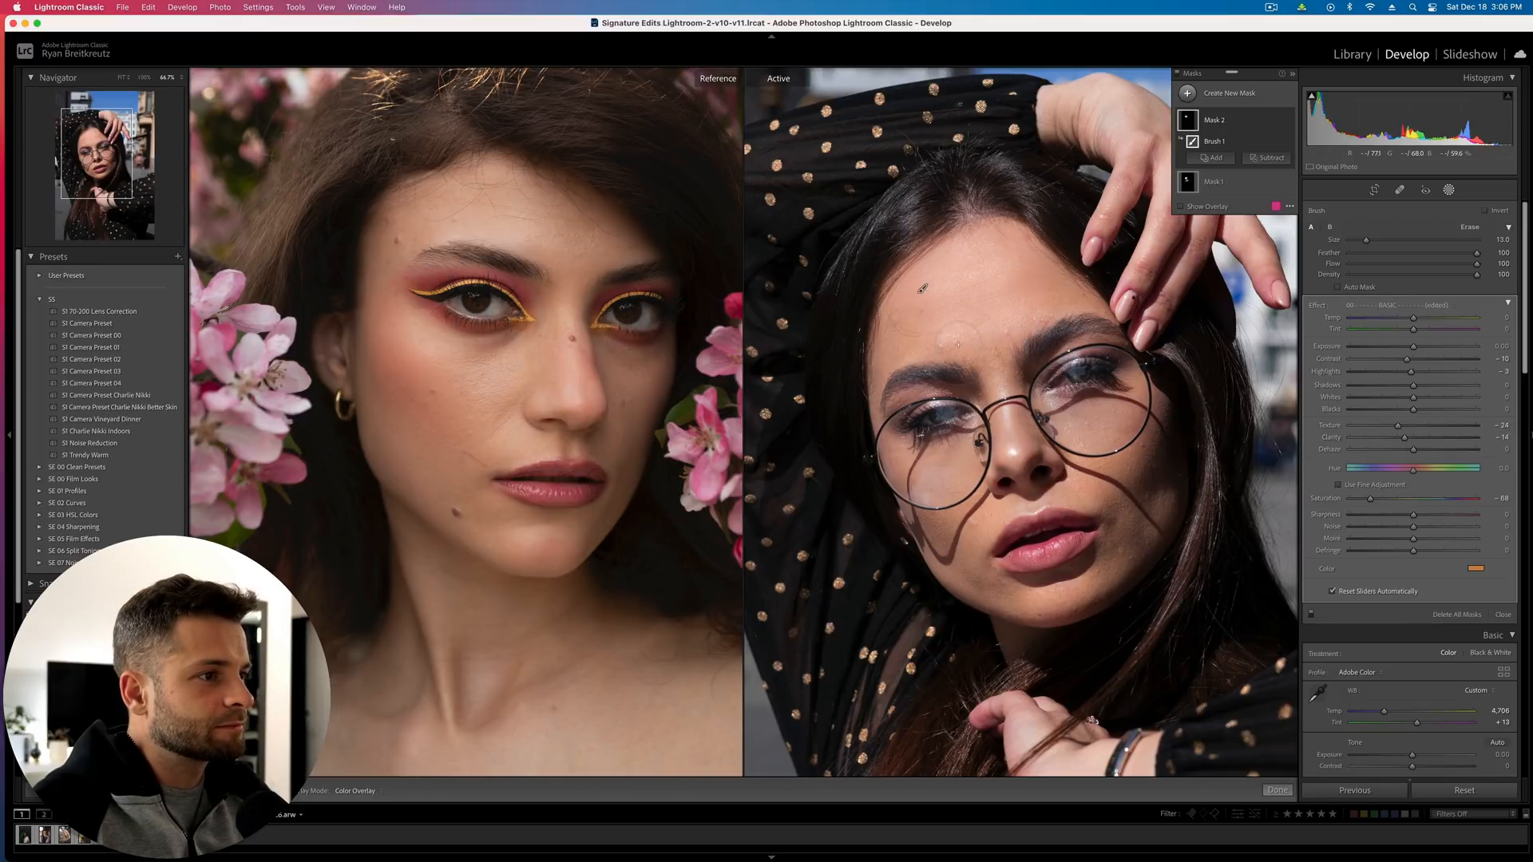
{"action": "key", "text": "o"}
{"action": "mouse_move", "coordinate": [928, 345]}
{"action": "left_mouse_down"}
{"action": "mouse_move", "coordinate": [1010, 332]}
{"action": "mouse_move", "coordinate": [1057, 274]}
{"action": "left_mouse_up"}
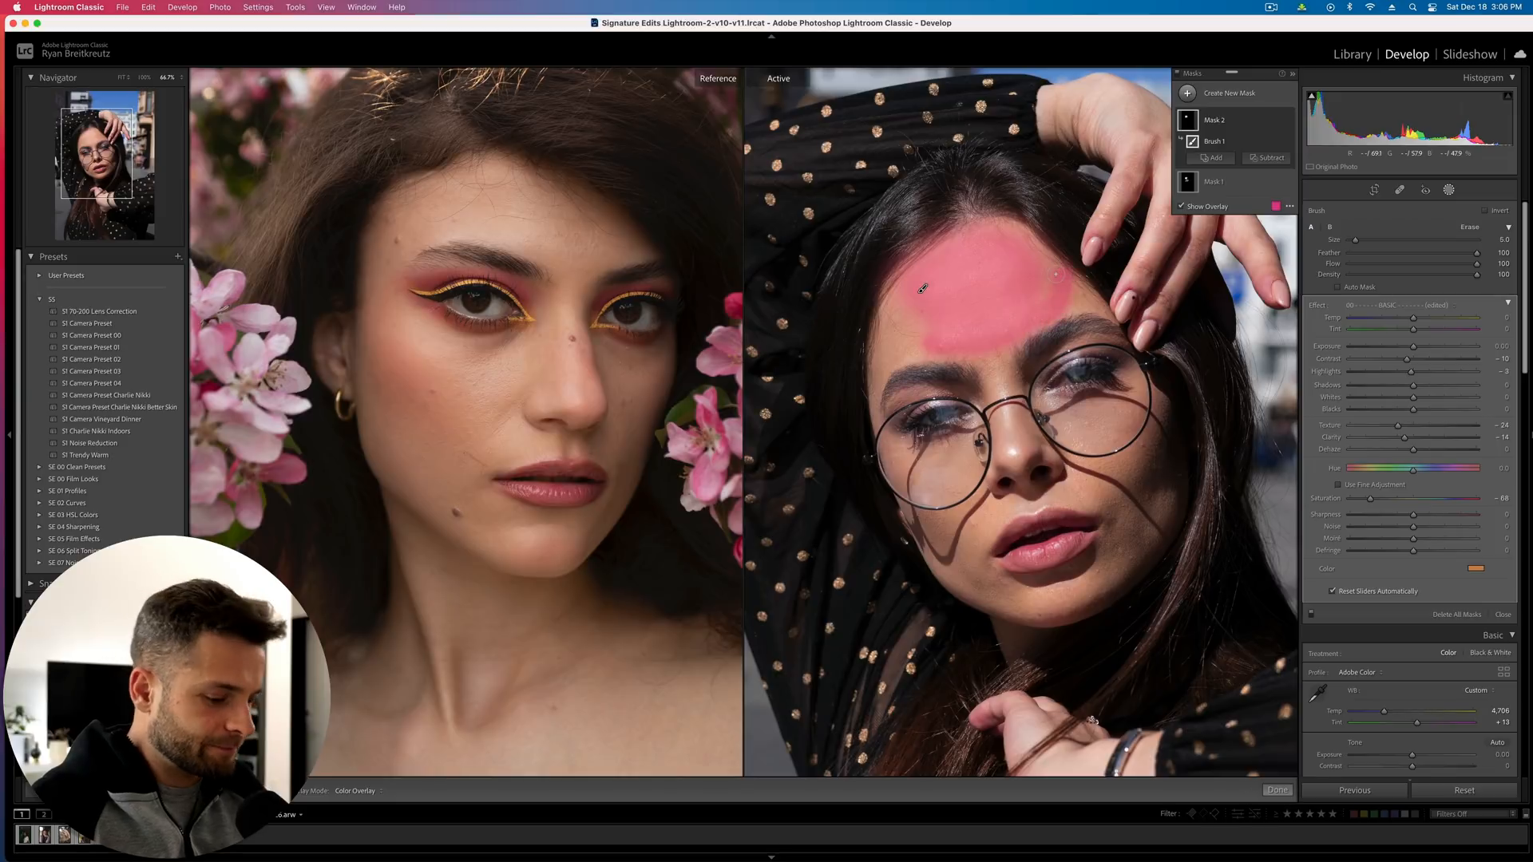
{"action": "key", "text": "o"}
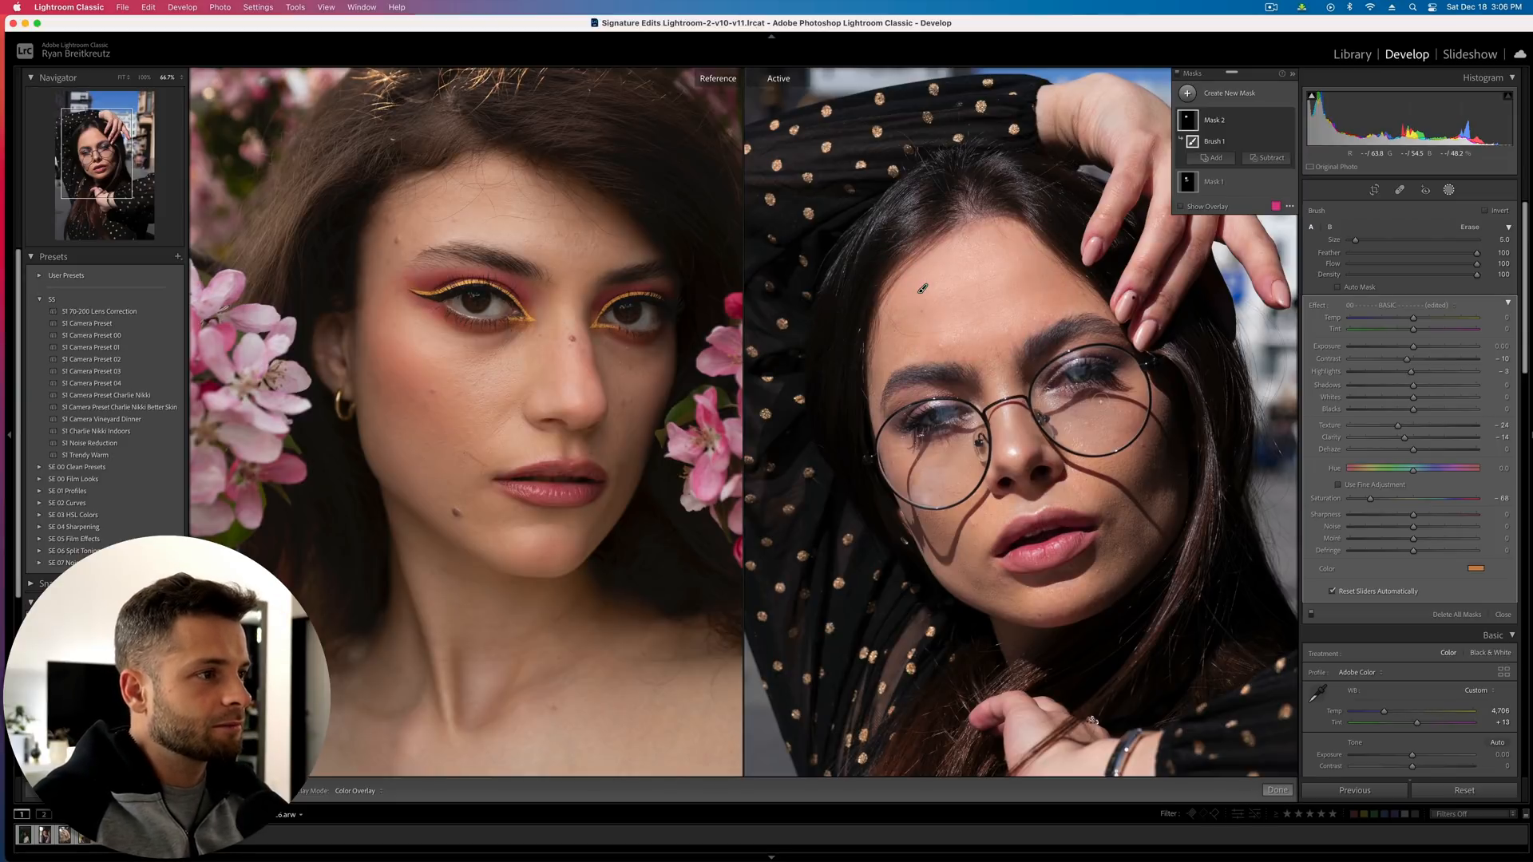
Compare the skin without the forehead tint by deleting Mask 2's brush and undoing the deletion
{"action": "key", "text": "super+z"}
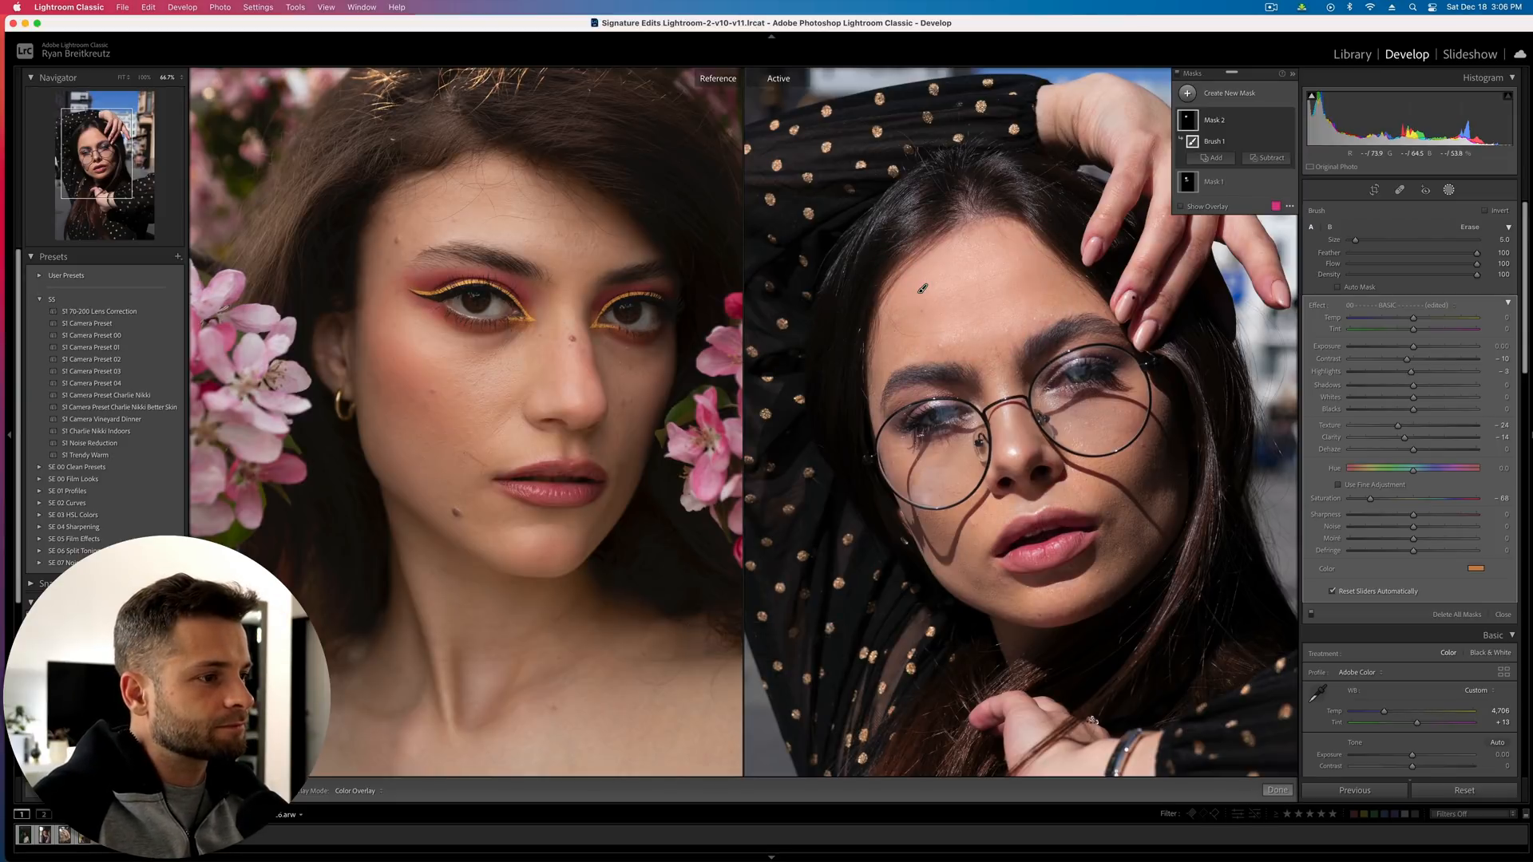
{"action": "key", "text": "super+z"}
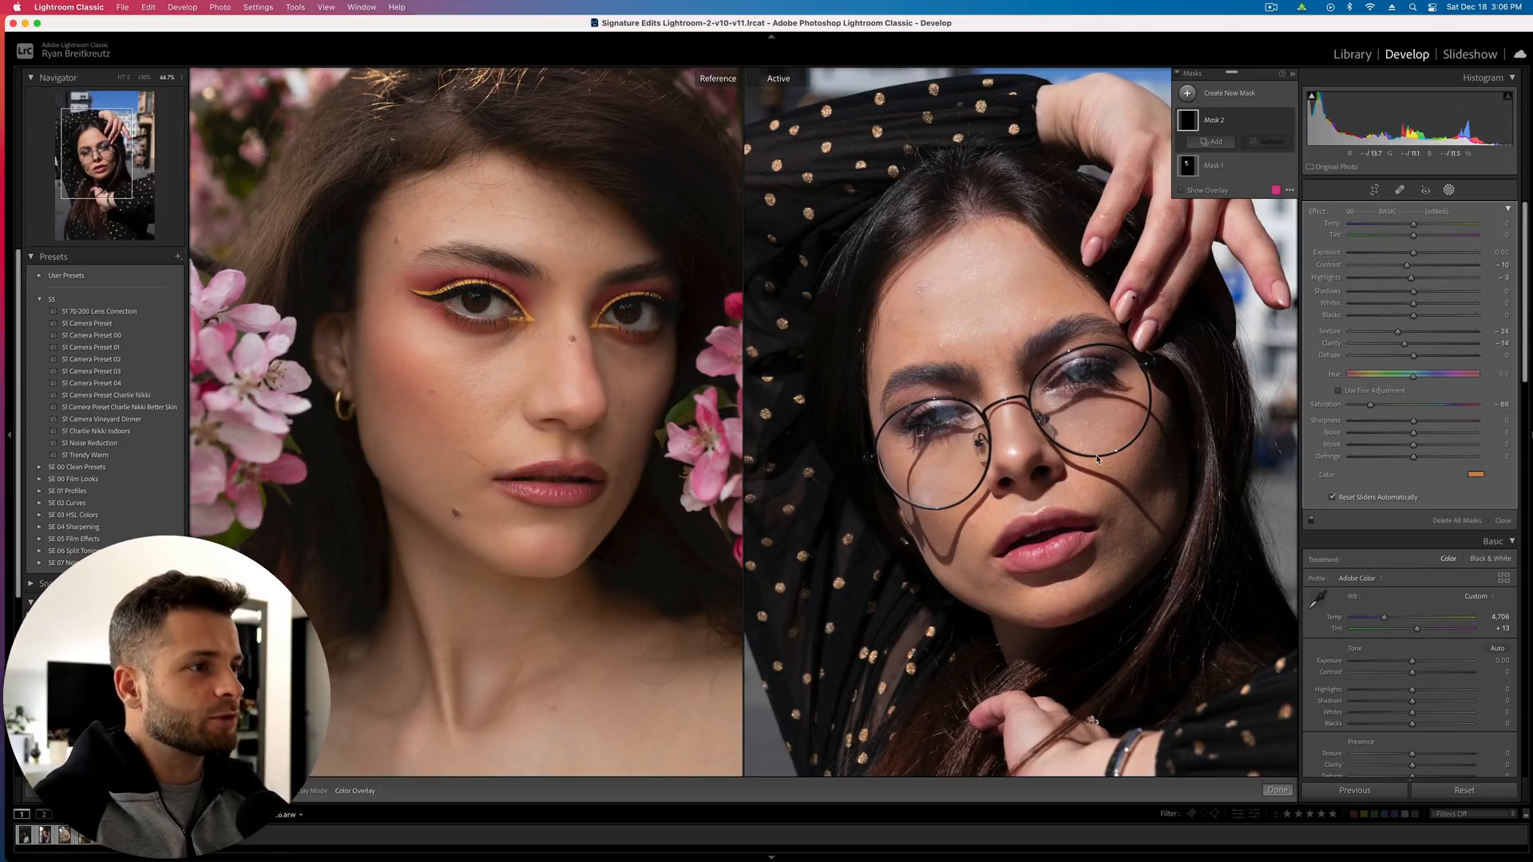
{"action": "key", "text": "super+z"}
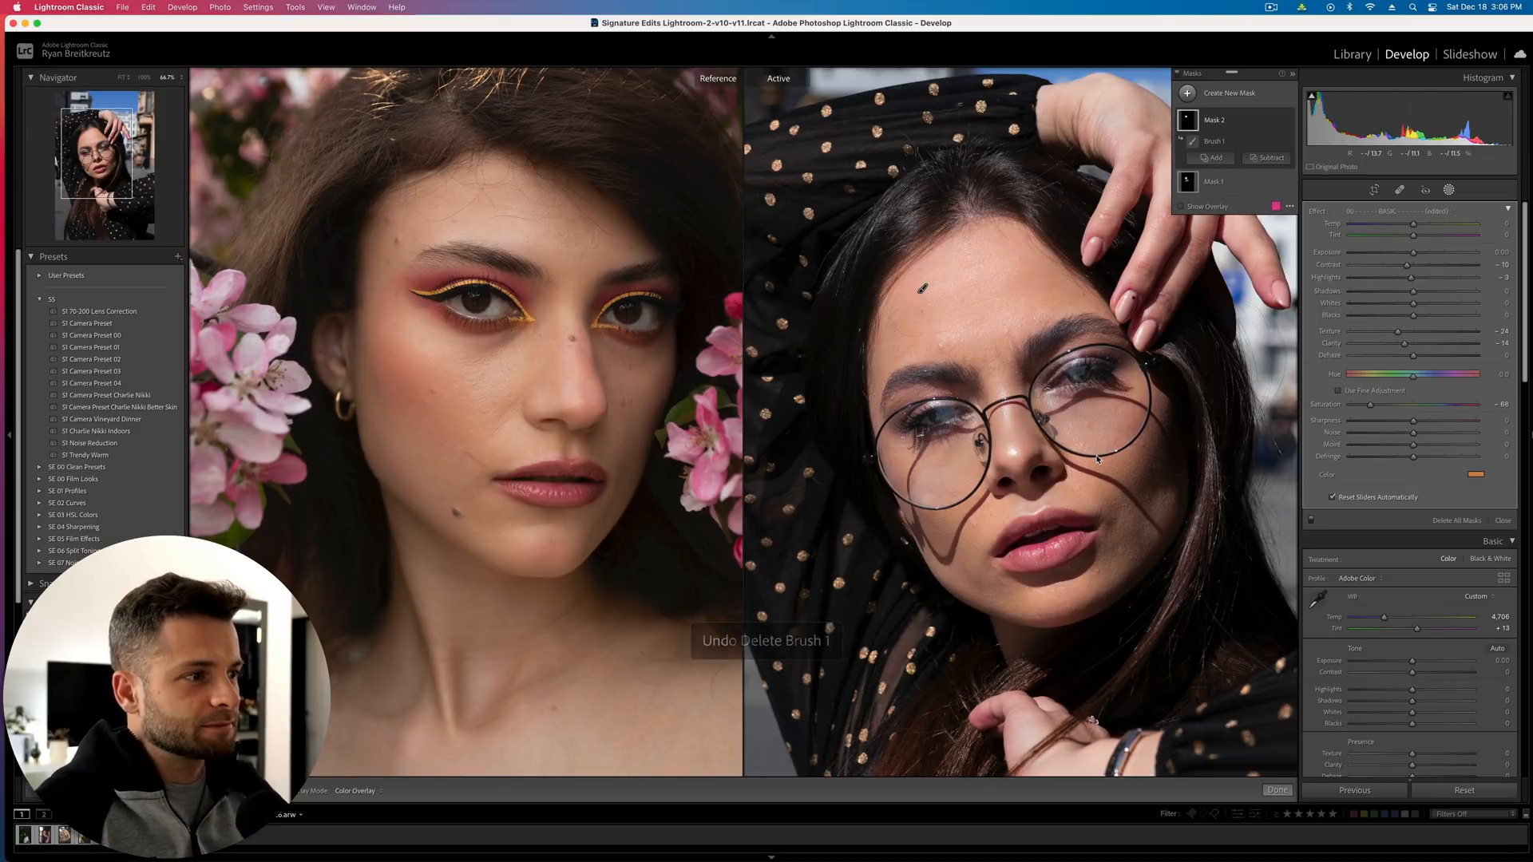
Leave masking and compare the edited portrait with its unedited version, examining the full frame and the forehead skin up close
{"action": "key", "text": "Escape"}
{"action": "key", "text": "super+minus"}
{"action": "key", "text": "super+minus"}
{"action": "key", "text": "super+minus"}
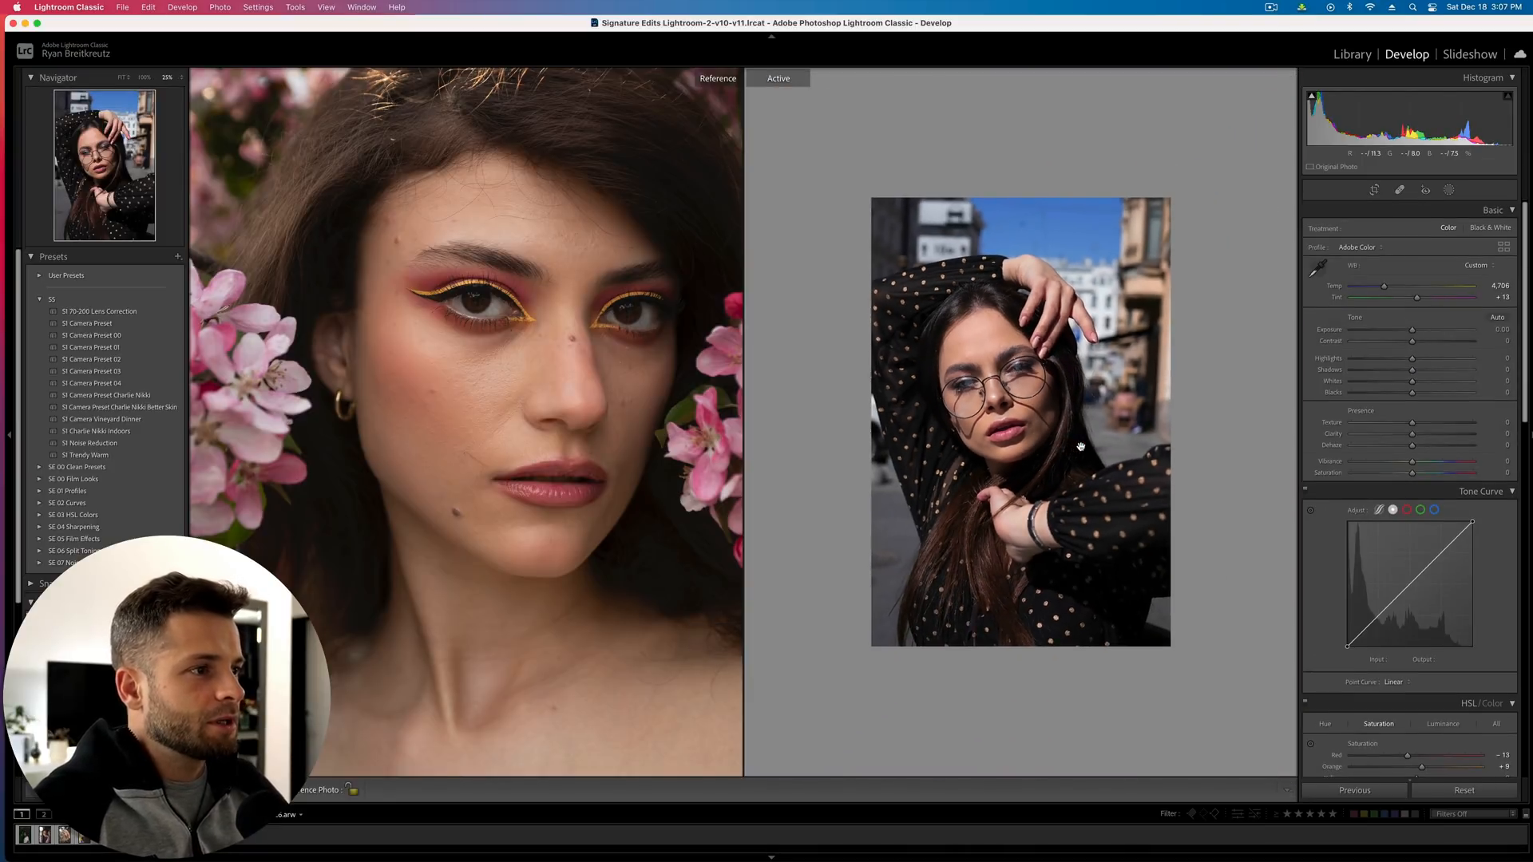
{"action": "key", "text": "super+equal"}
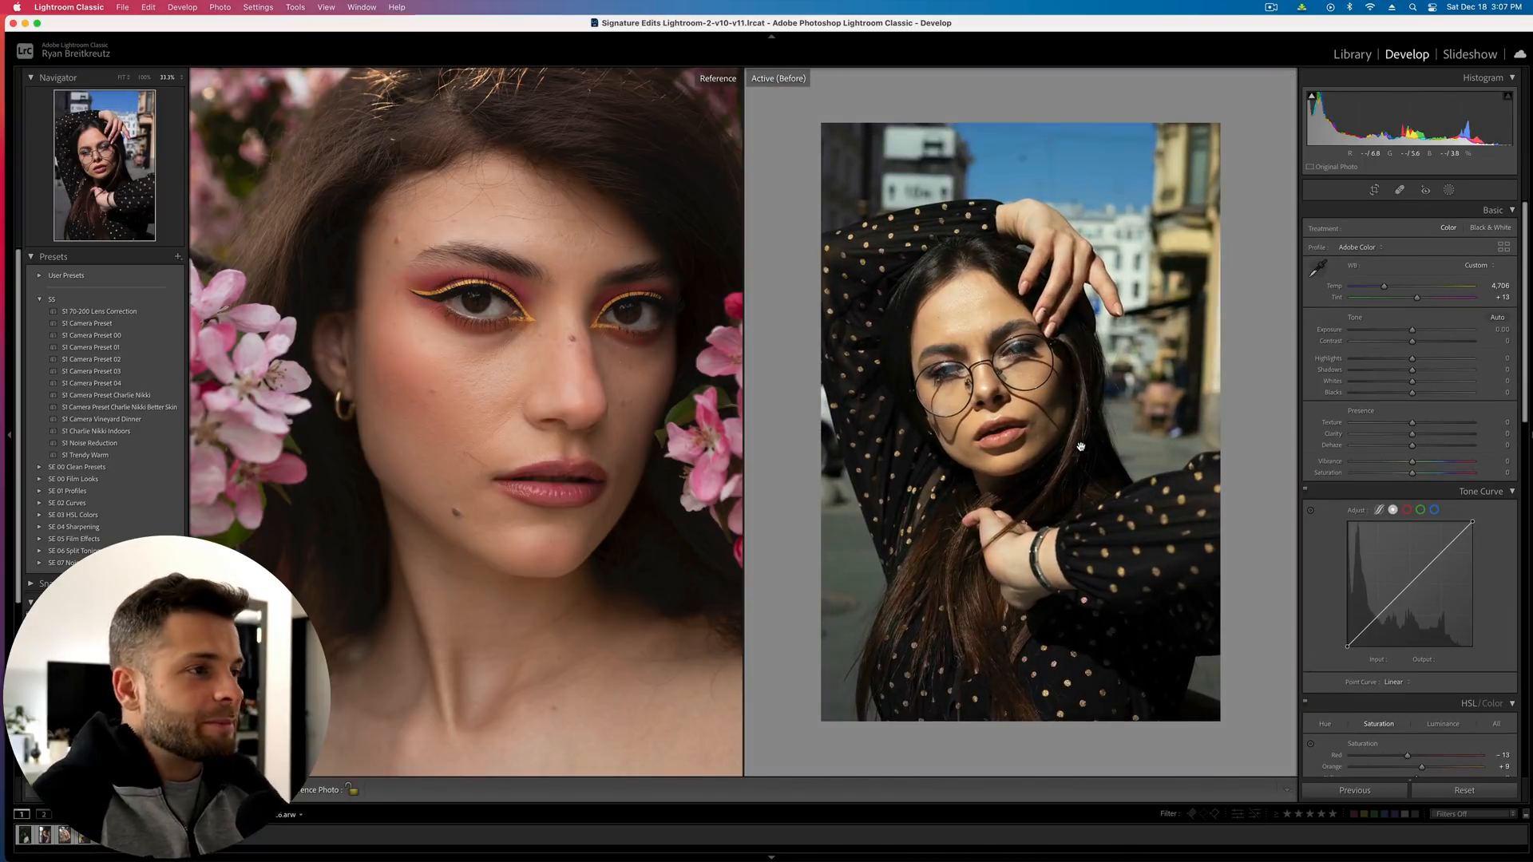
{"action": "left_click", "coordinate": [995, 277]}
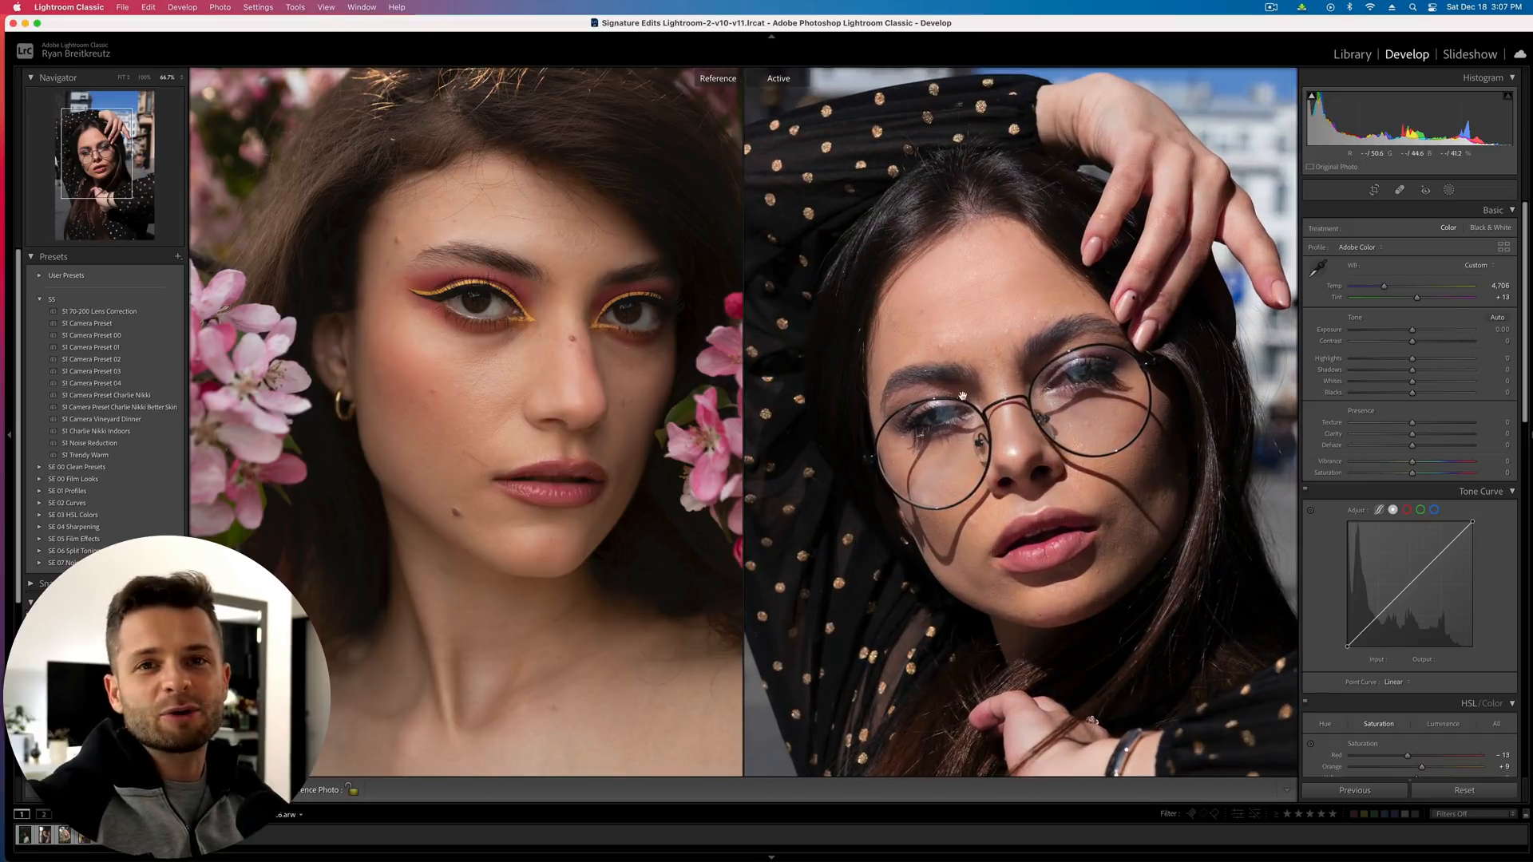
{"action": "key", "text": "super+equal"}
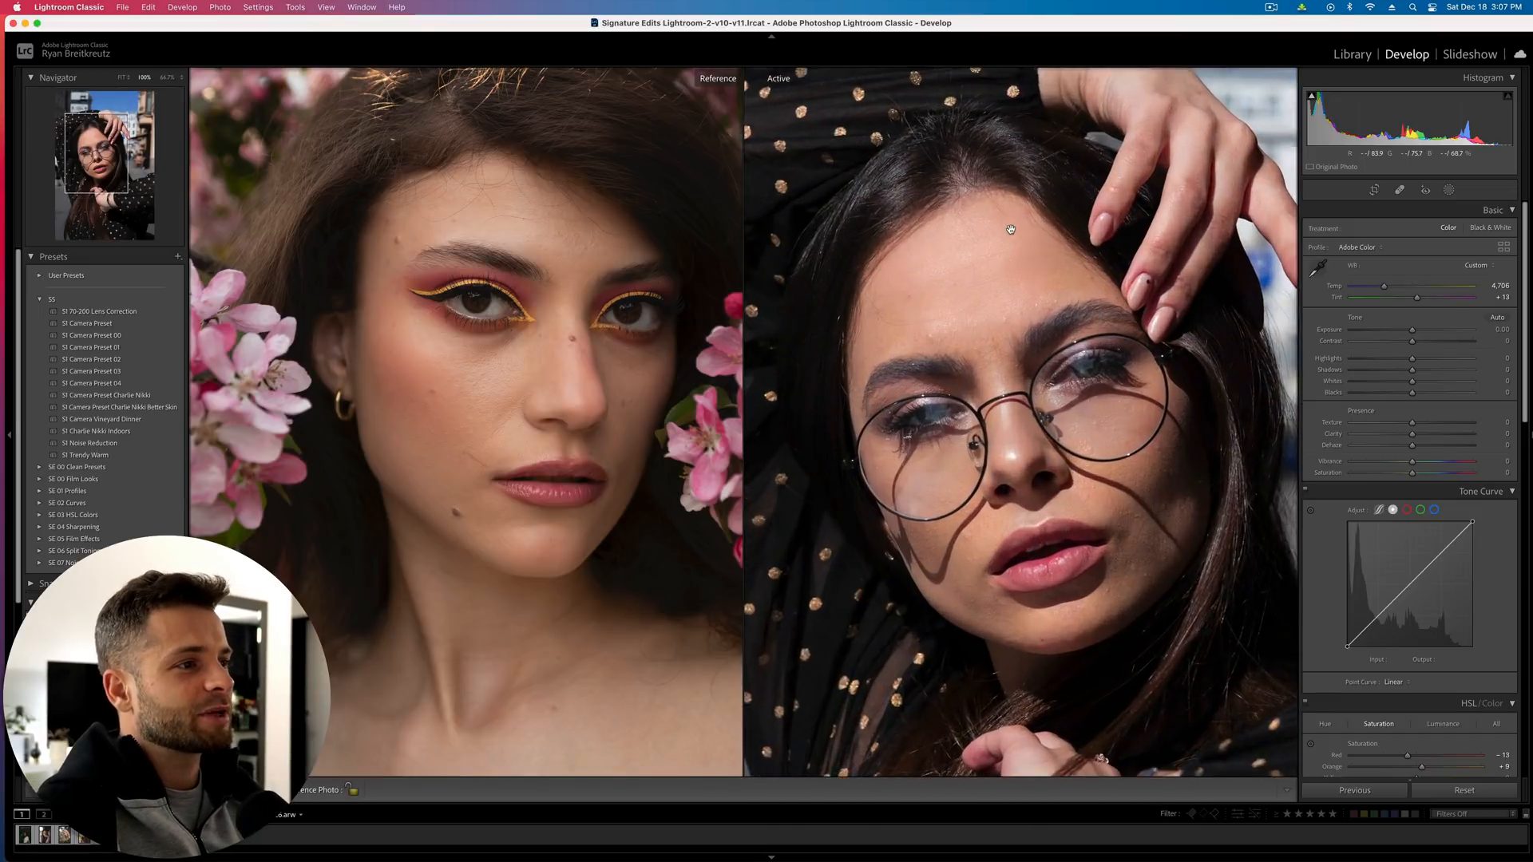
{"action": "key", "text": "super+equal"}
{"action": "left_click_drag", "start_coordinate": [1029, 234], "coordinate": [1129, 504]}
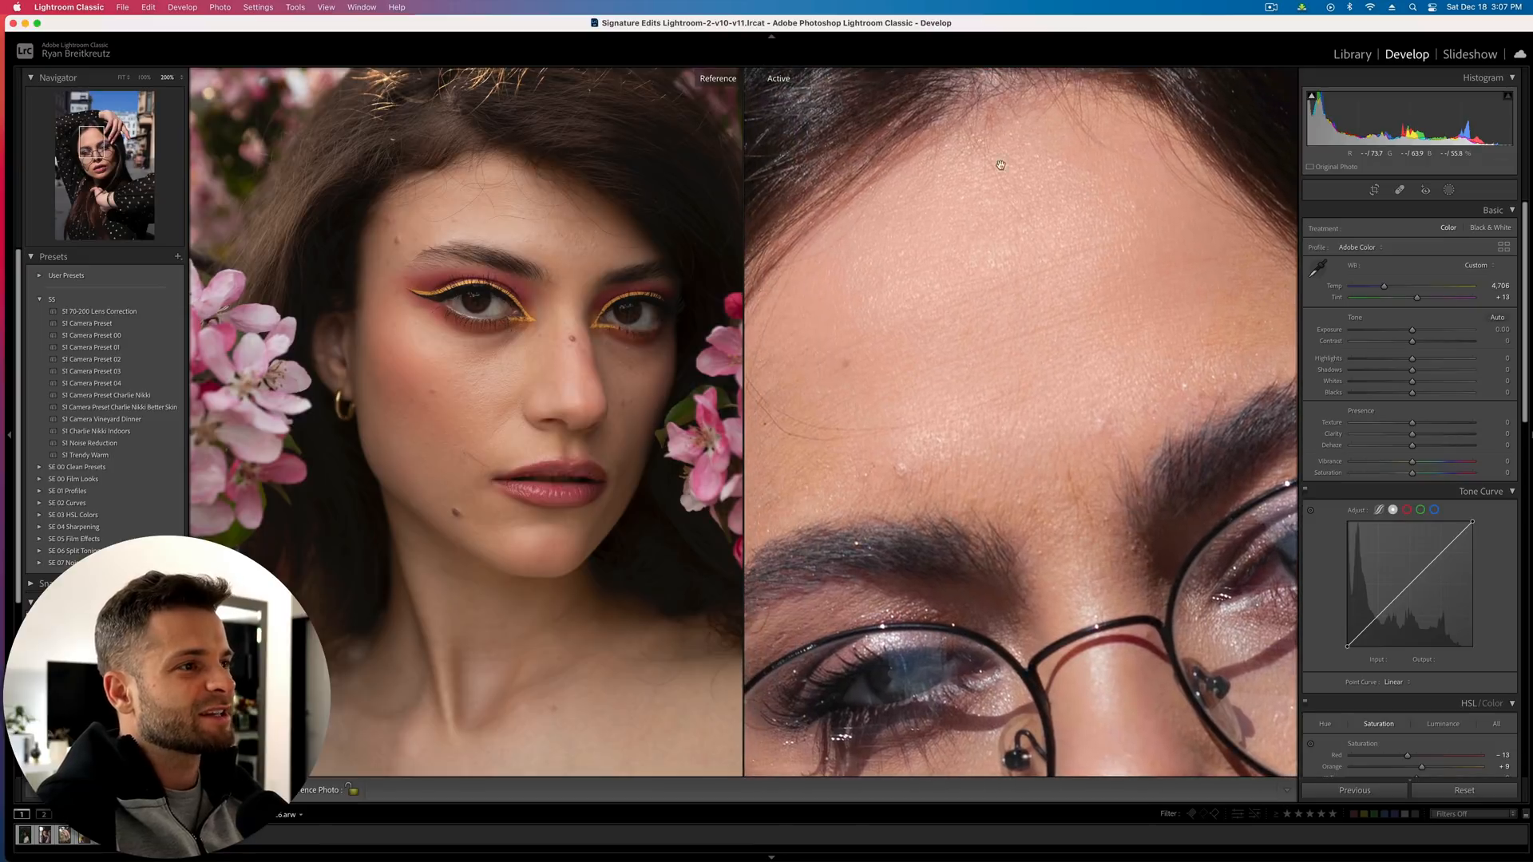
{"action": "left_click", "coordinate": [1033, 315]}
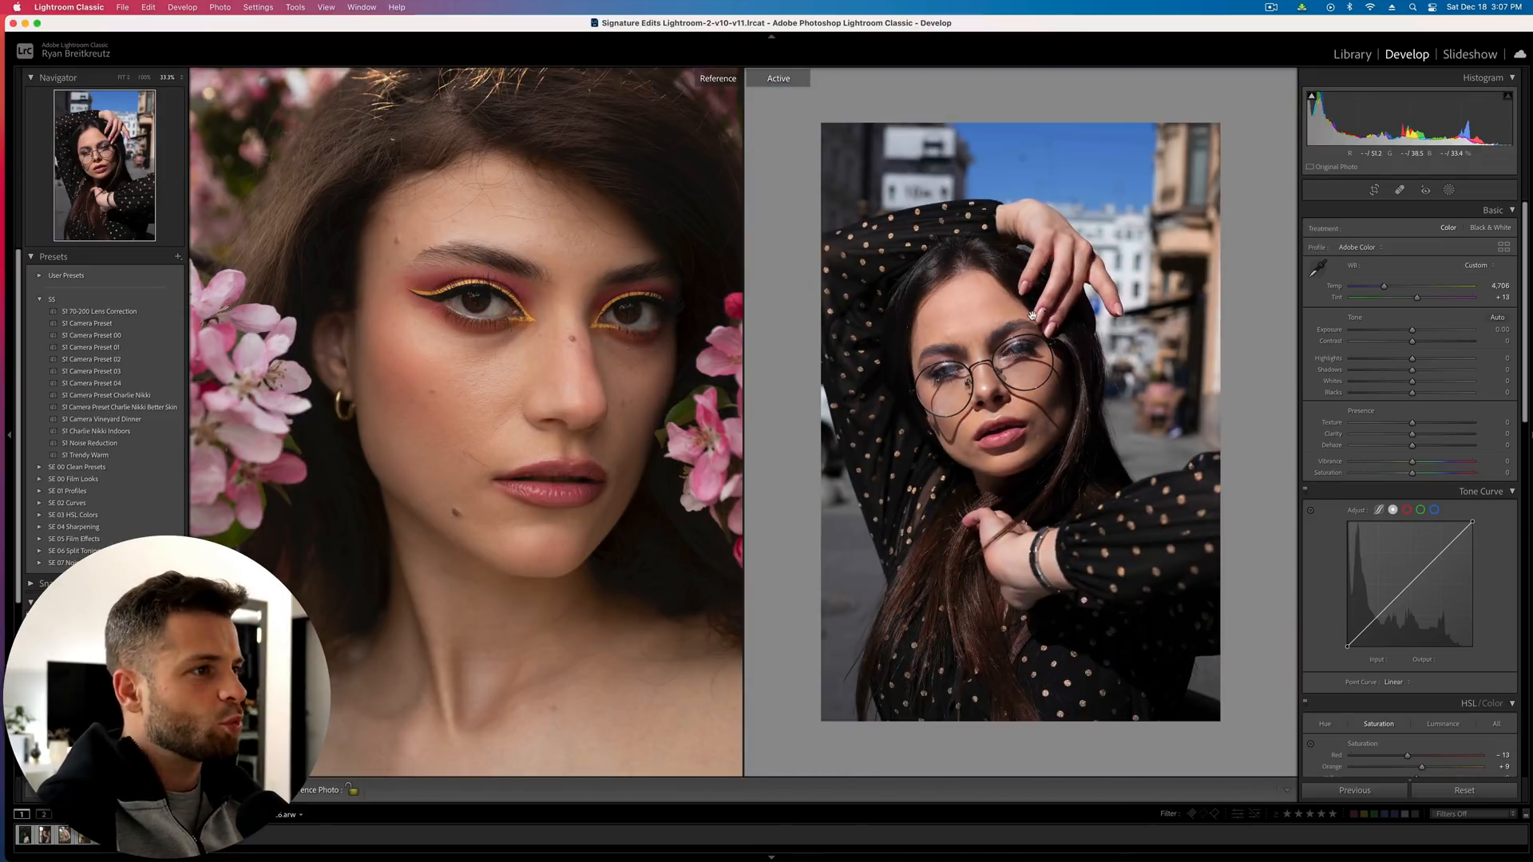
Heal two blemishes just above the eyebrows with a size 45 spot brush, sampling from clean neighbouring forehead skin
{"action": "left_click", "coordinate": [972, 256]}
{"action": "left_click_drag", "start_coordinate": [1051, 288], "coordinate": [1129, 387]}
{"action": "key", "text": "super+equal"}
{"action": "key", "text": "super+equal"}
{"action": "key", "text": "super+minus"}
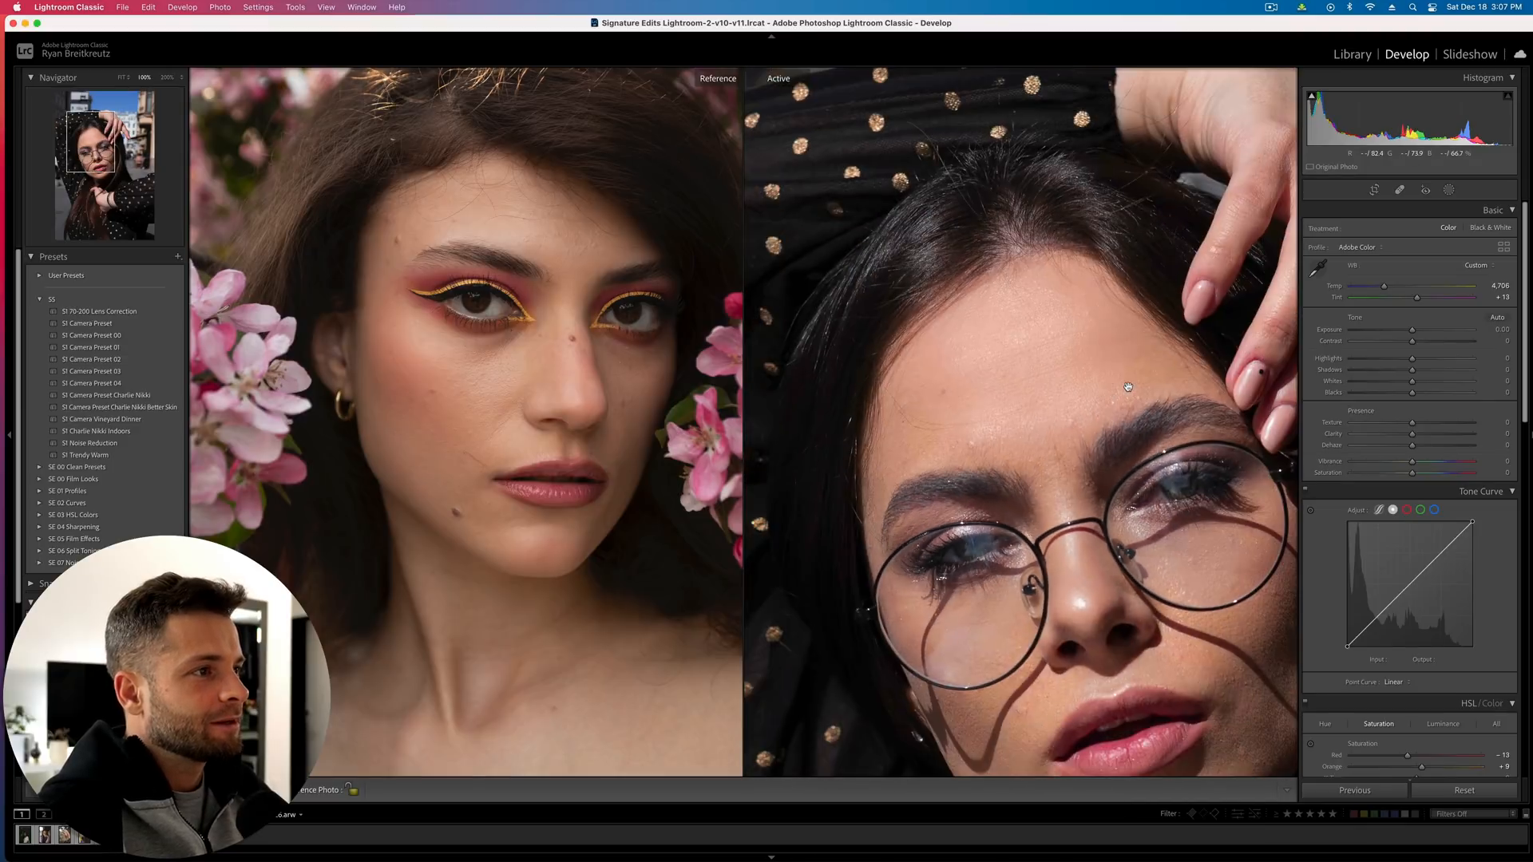
{"action": "left_click", "coordinate": [1400, 190]}
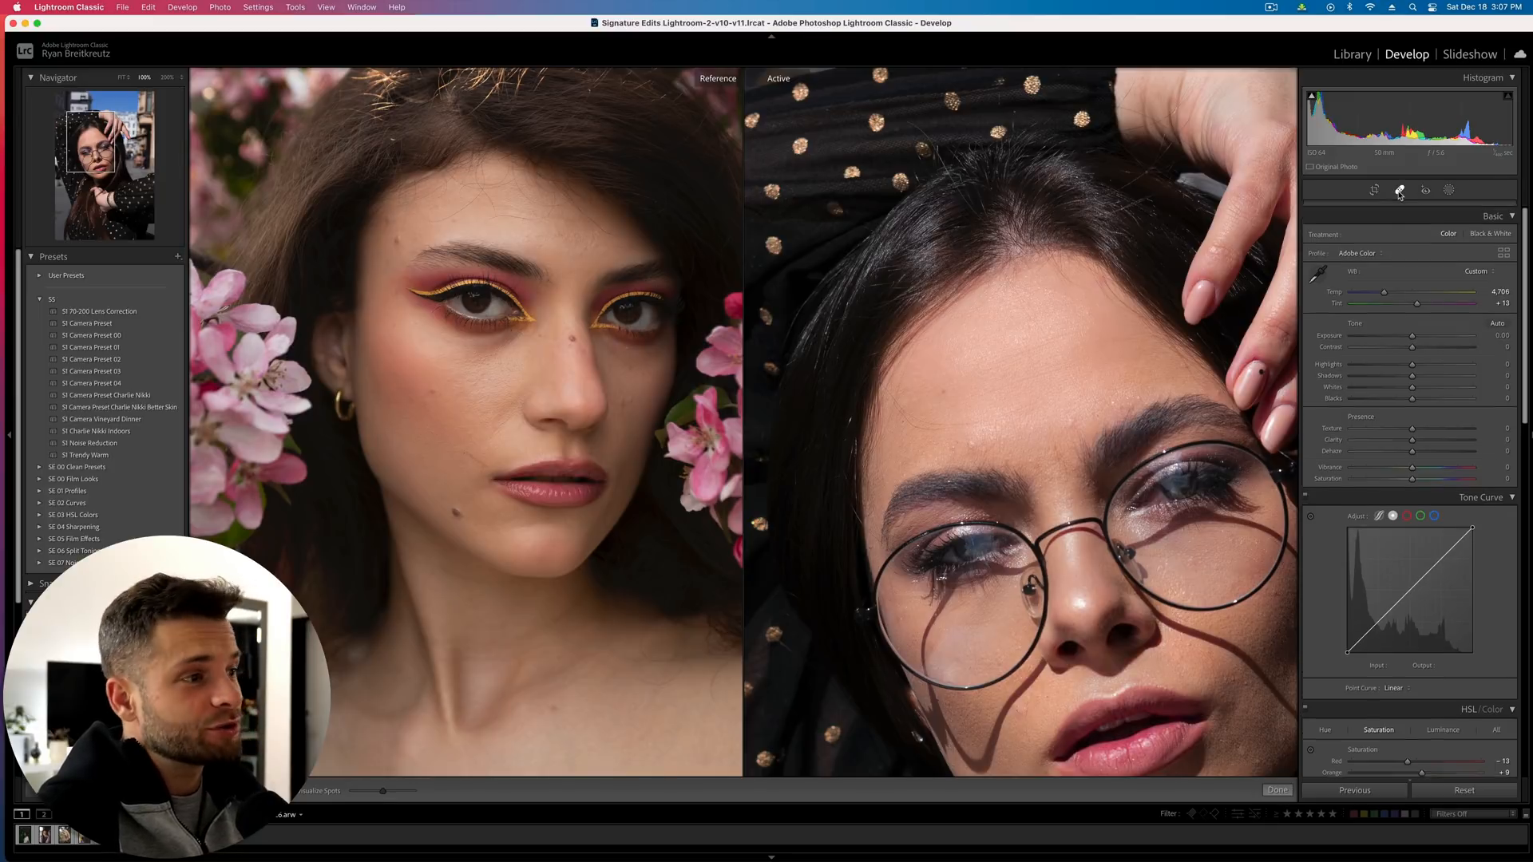
{"action": "left_click", "coordinate": [969, 444]}
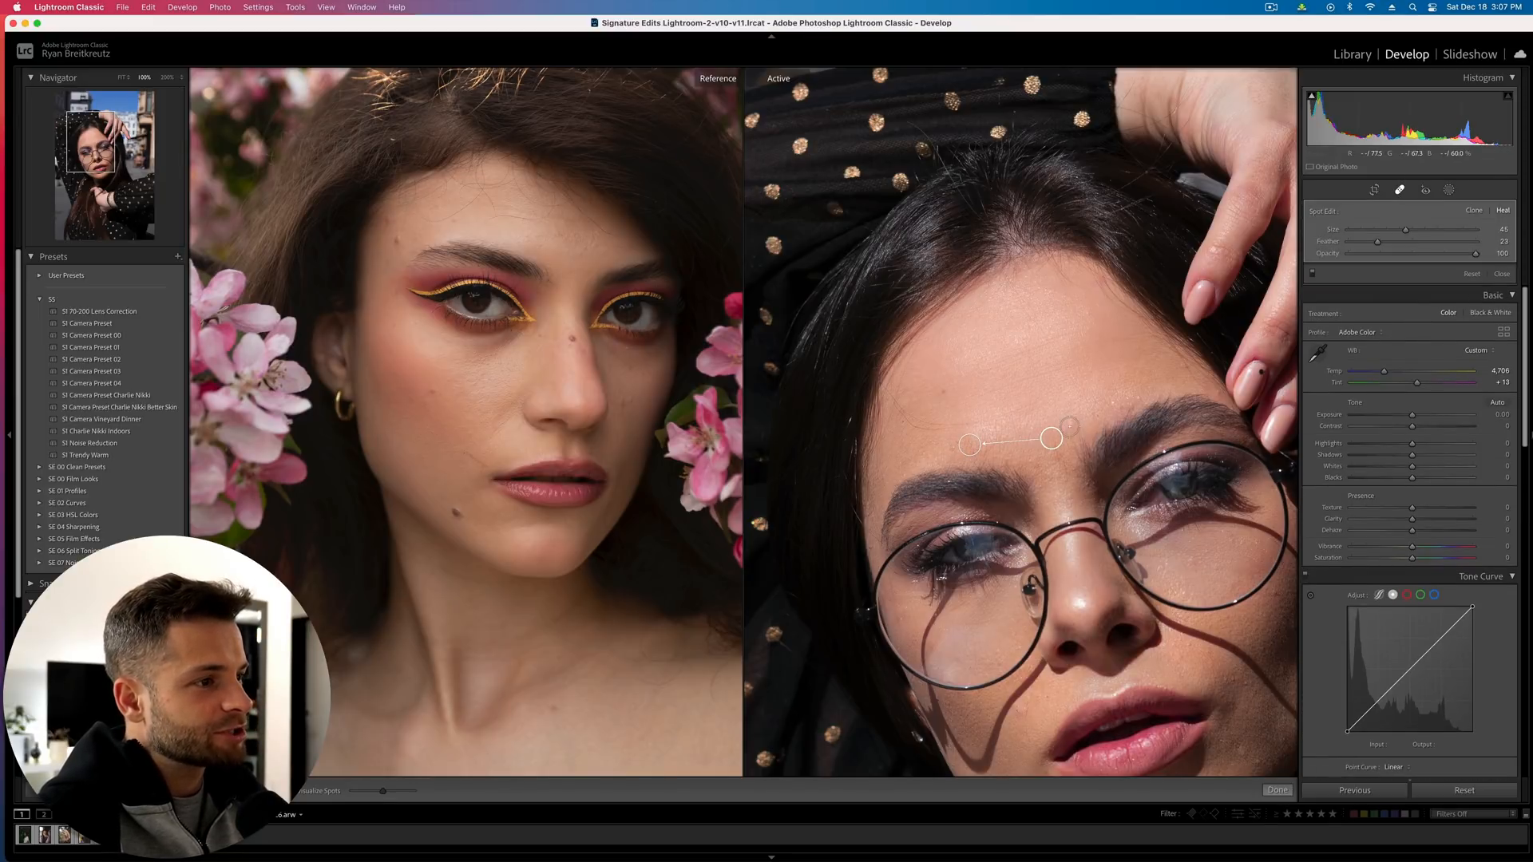
{"action": "left_click_drag", "start_coordinate": [1050, 438], "coordinate": [899, 435]}
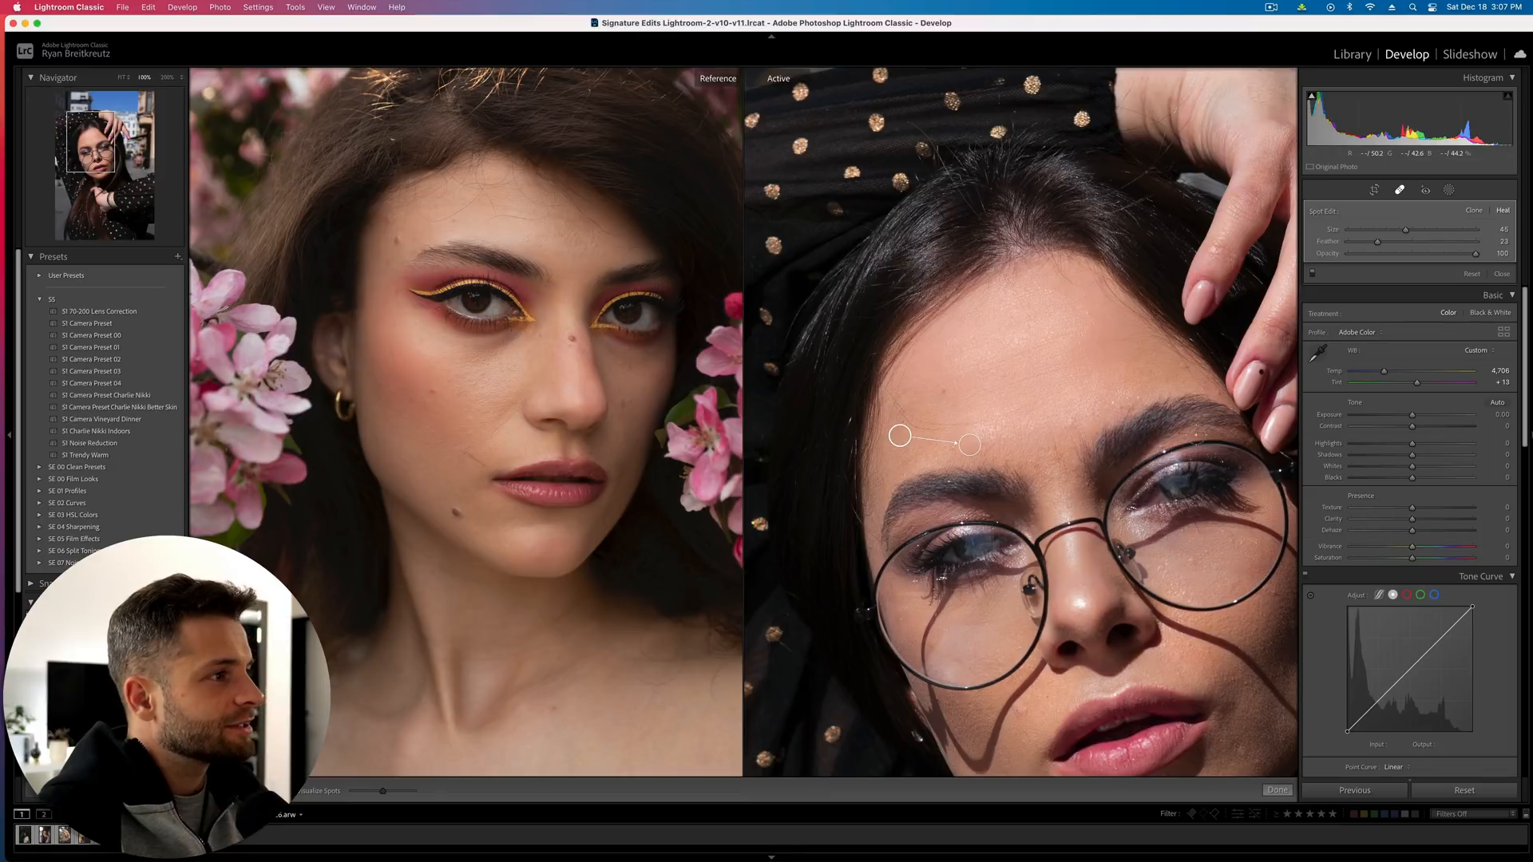
{"action": "left_click", "coordinate": [1068, 423]}
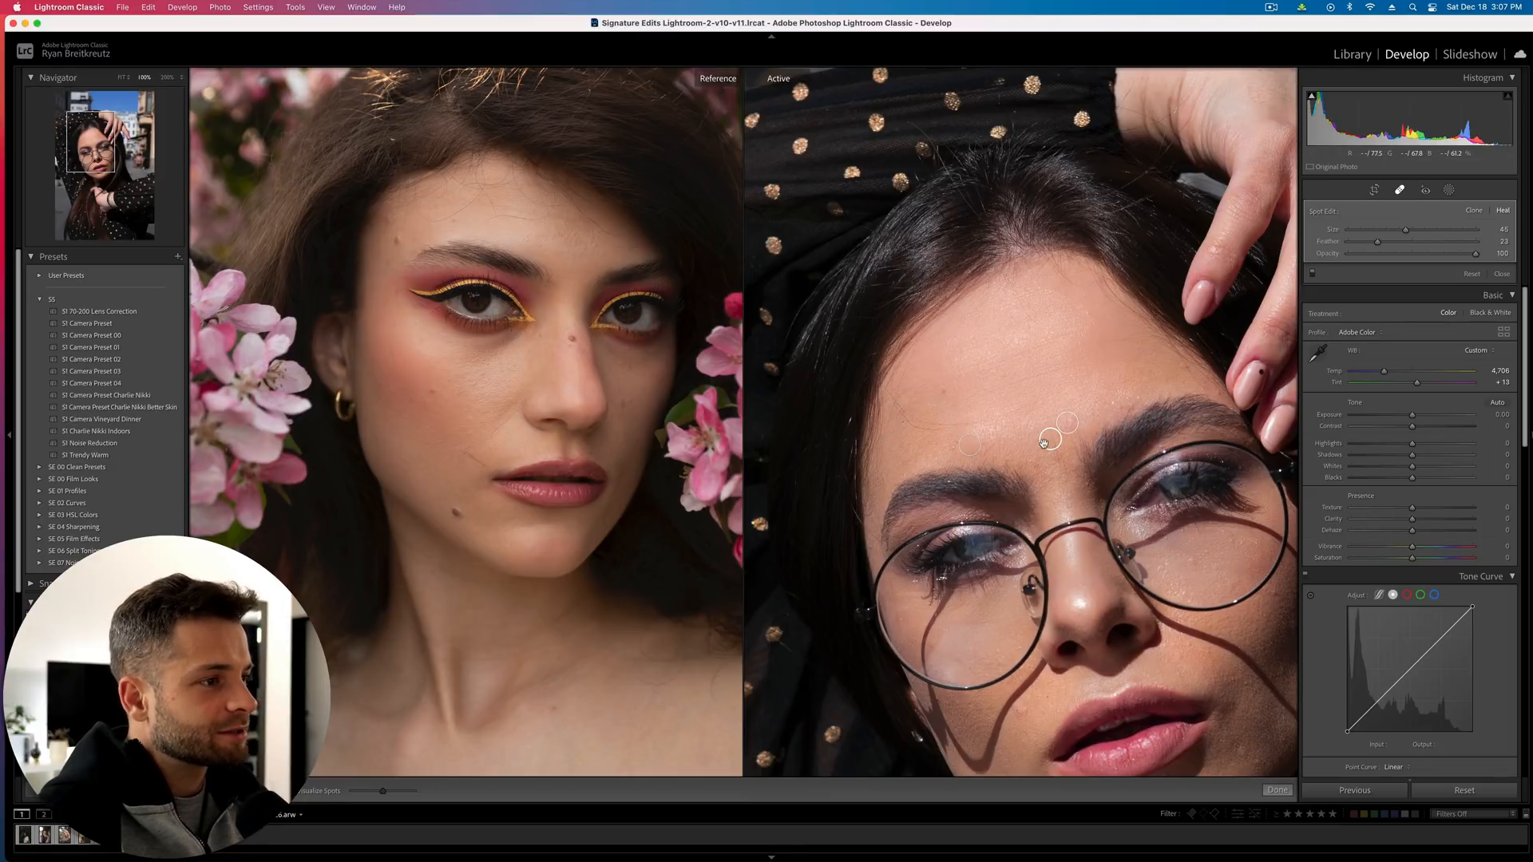
Heal spots across the upper forehead near the hairline with a size 75 brush, repositioning their sources onto smooth skin
{"action": "left_click", "coordinate": [1011, 336]}
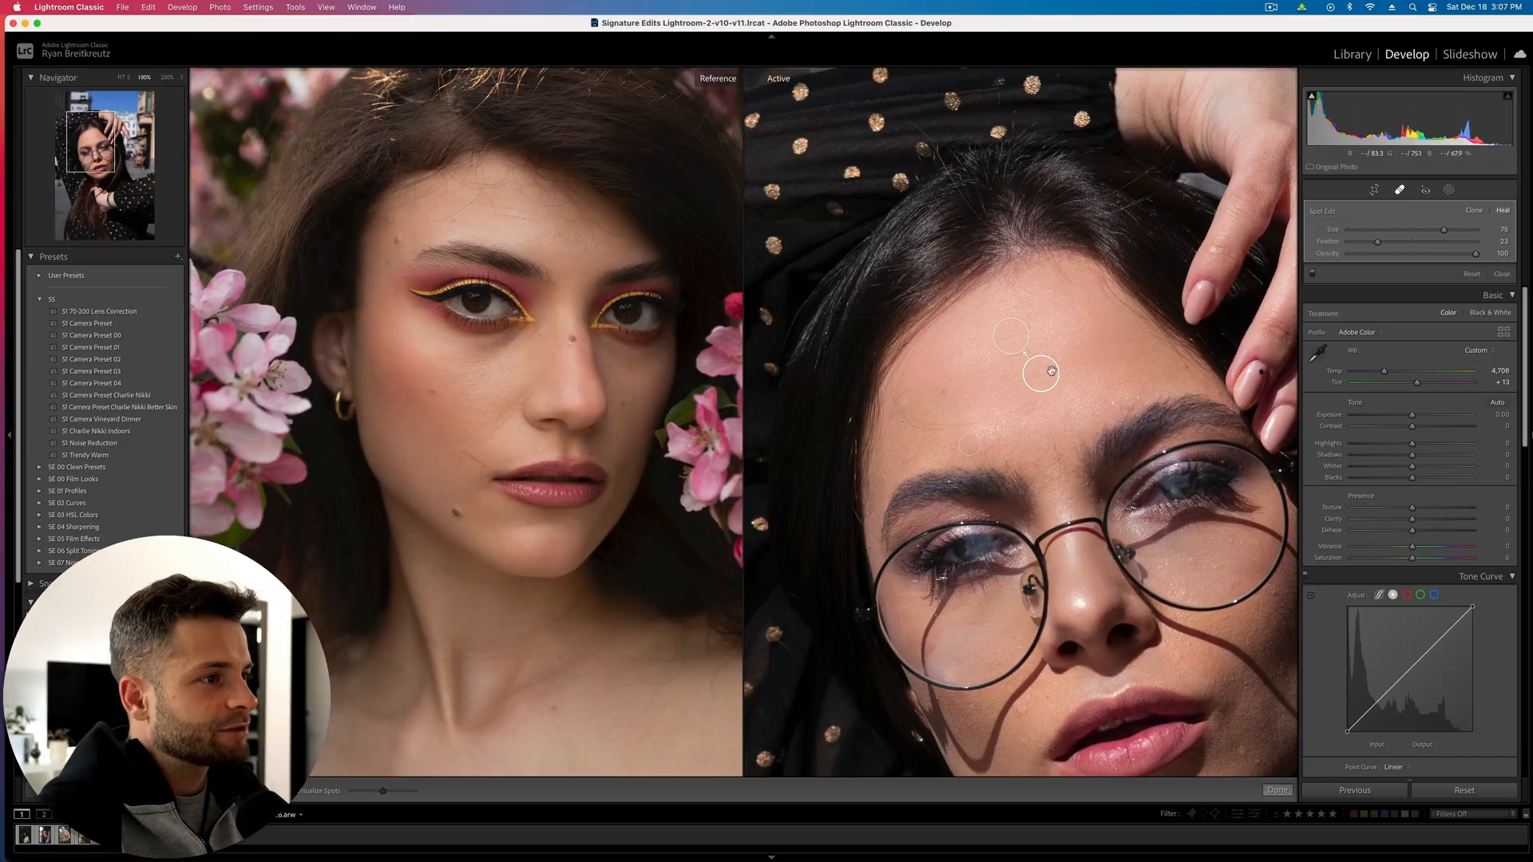
{"action": "left_click_drag", "start_coordinate": [1040, 373], "coordinate": [1052, 333]}
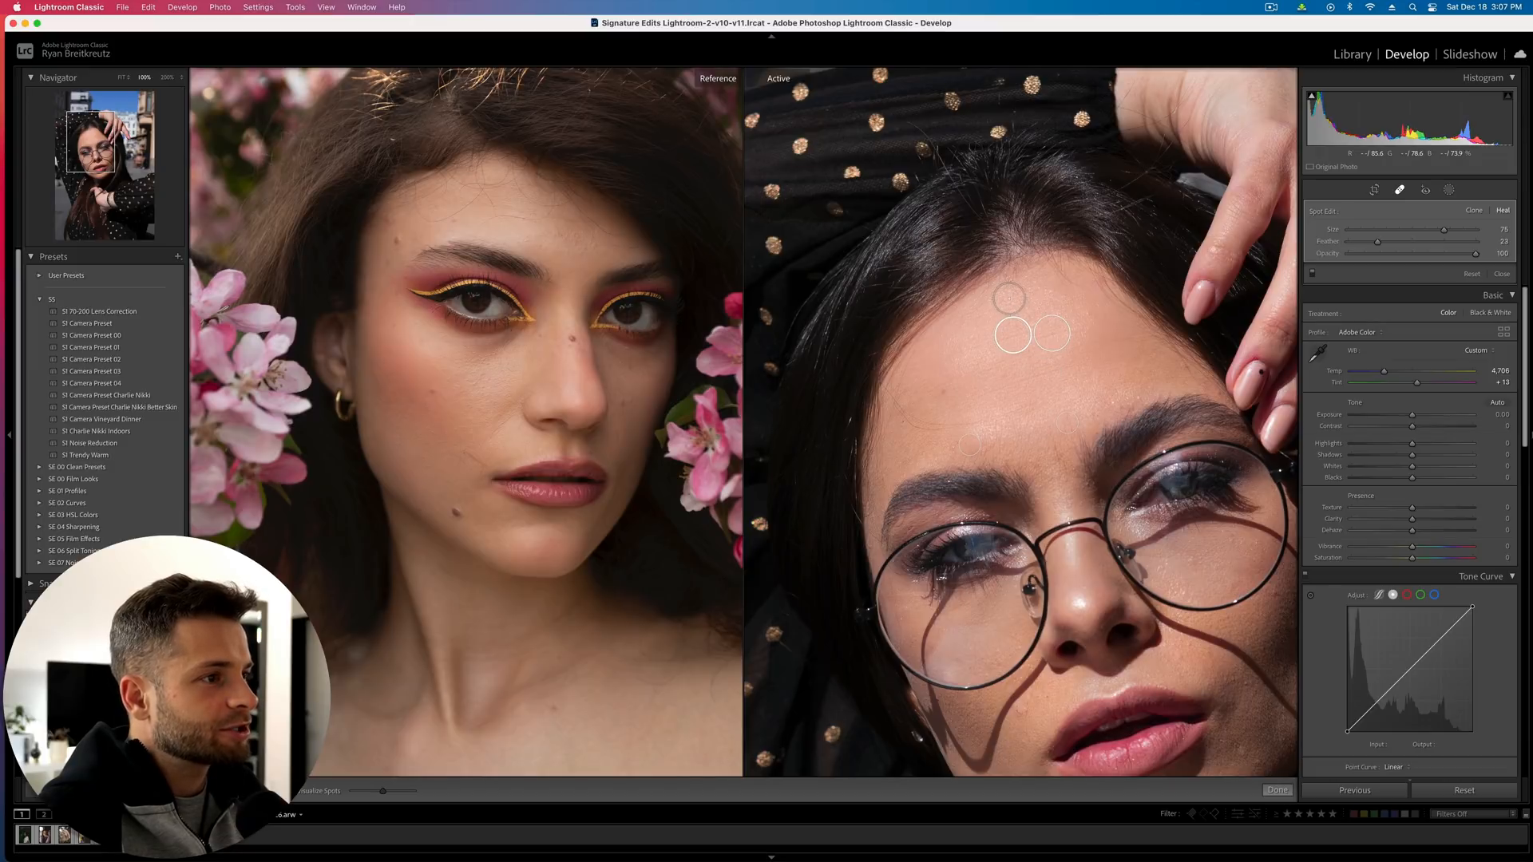
{"action": "left_click", "coordinate": [1011, 300]}
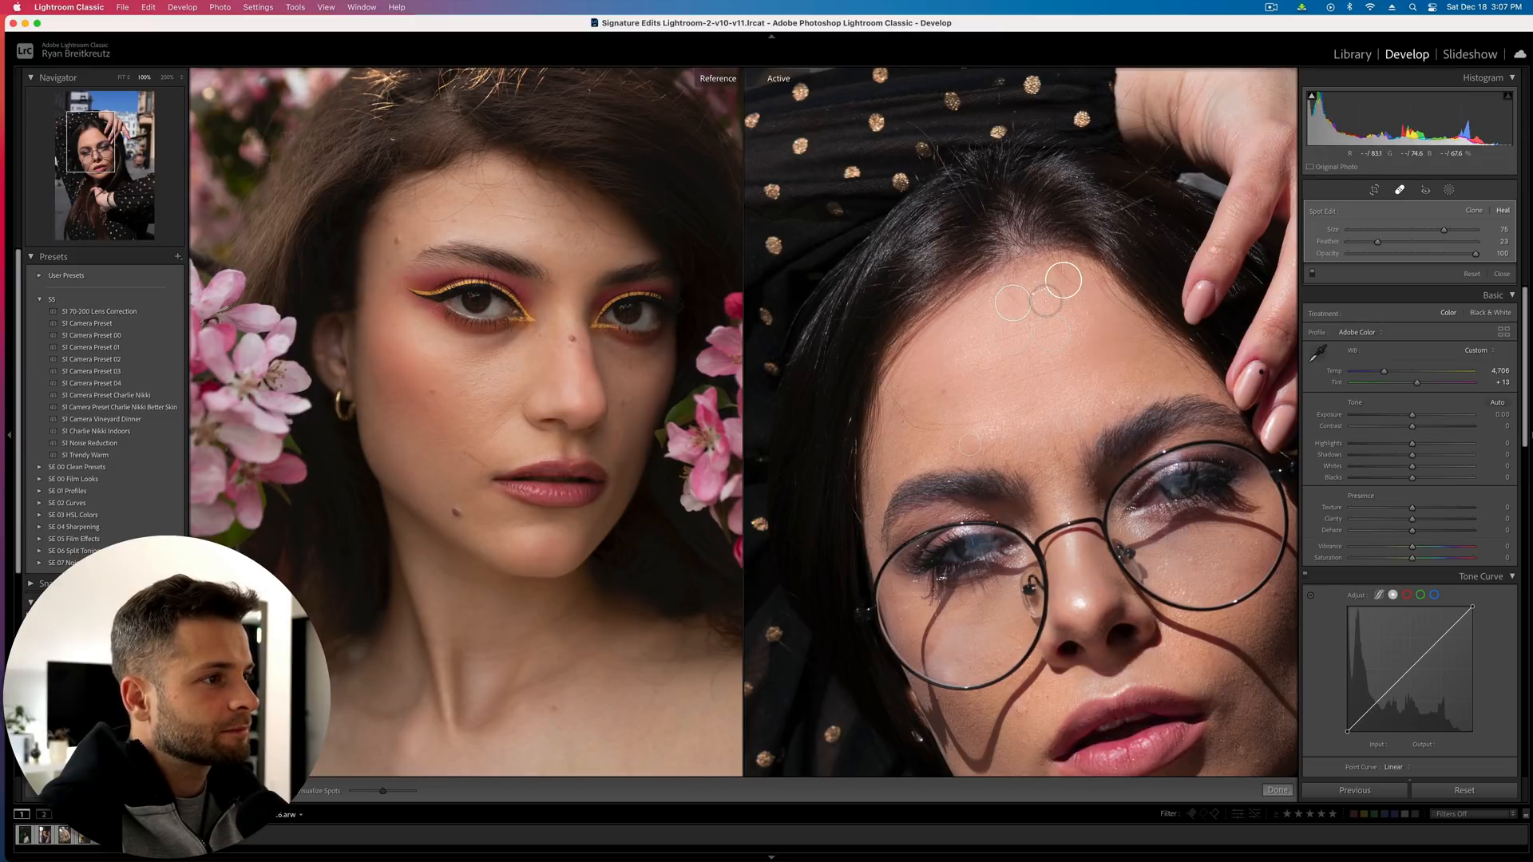
{"action": "mouse_move", "coordinate": [1033, 294]}
{"action": "left_mouse_down"}
{"action": "mouse_move", "coordinate": [1141, 336]}
{"action": "mouse_move", "coordinate": [1142, 351]}
{"action": "left_mouse_up"}
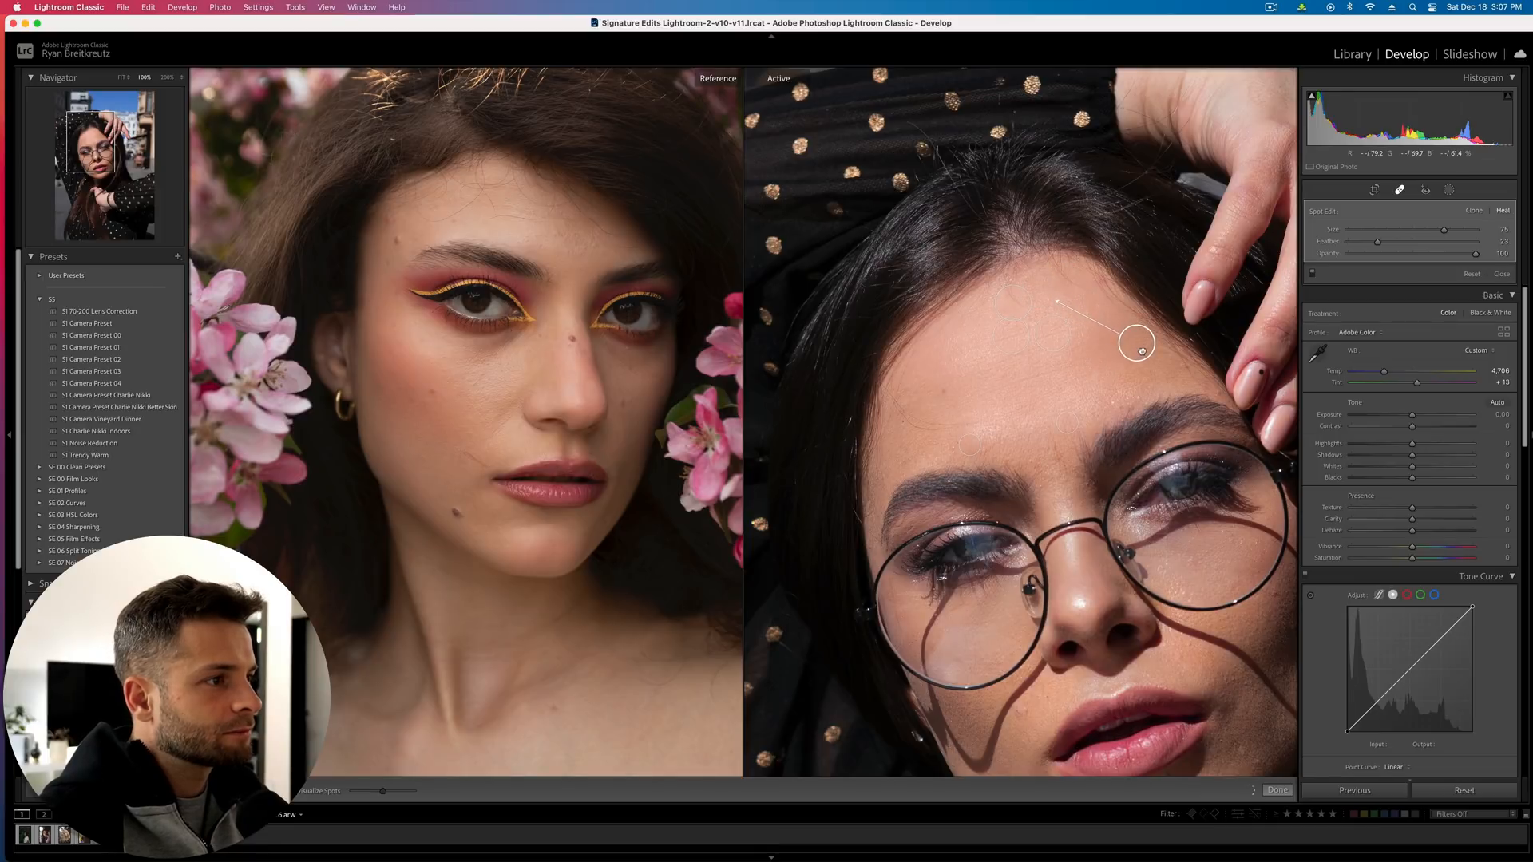
{"action": "left_click", "coordinate": [1052, 334]}
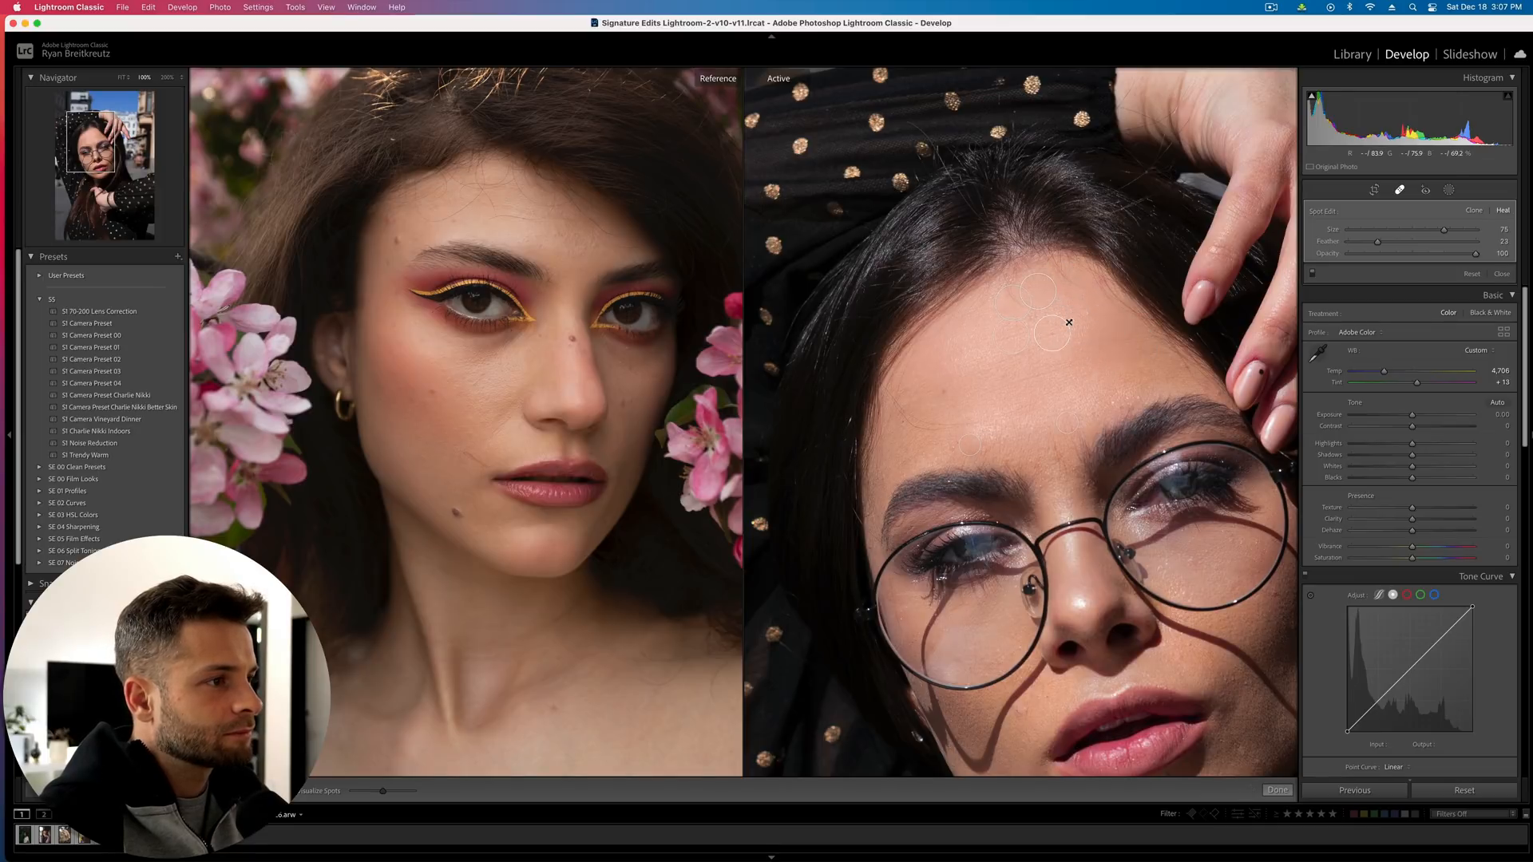
{"action": "left_click", "coordinate": [1084, 317]}
{"action": "left_click", "coordinate": [1047, 342]}
{"action": "left_click_drag", "start_coordinate": [980, 396], "coordinate": [949, 401]}
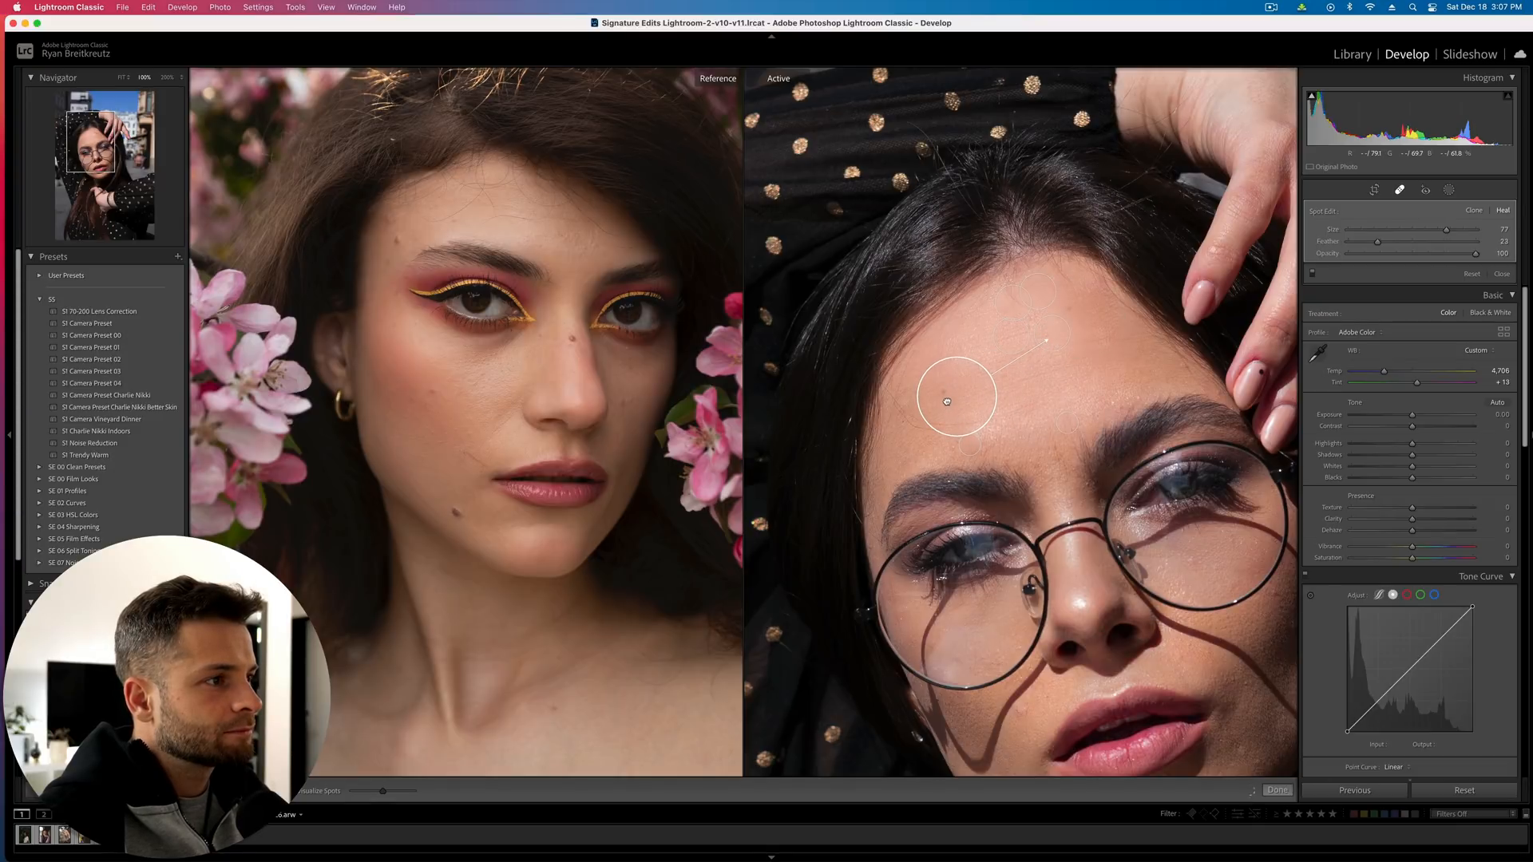
{"action": "key", "text": "Delete"}
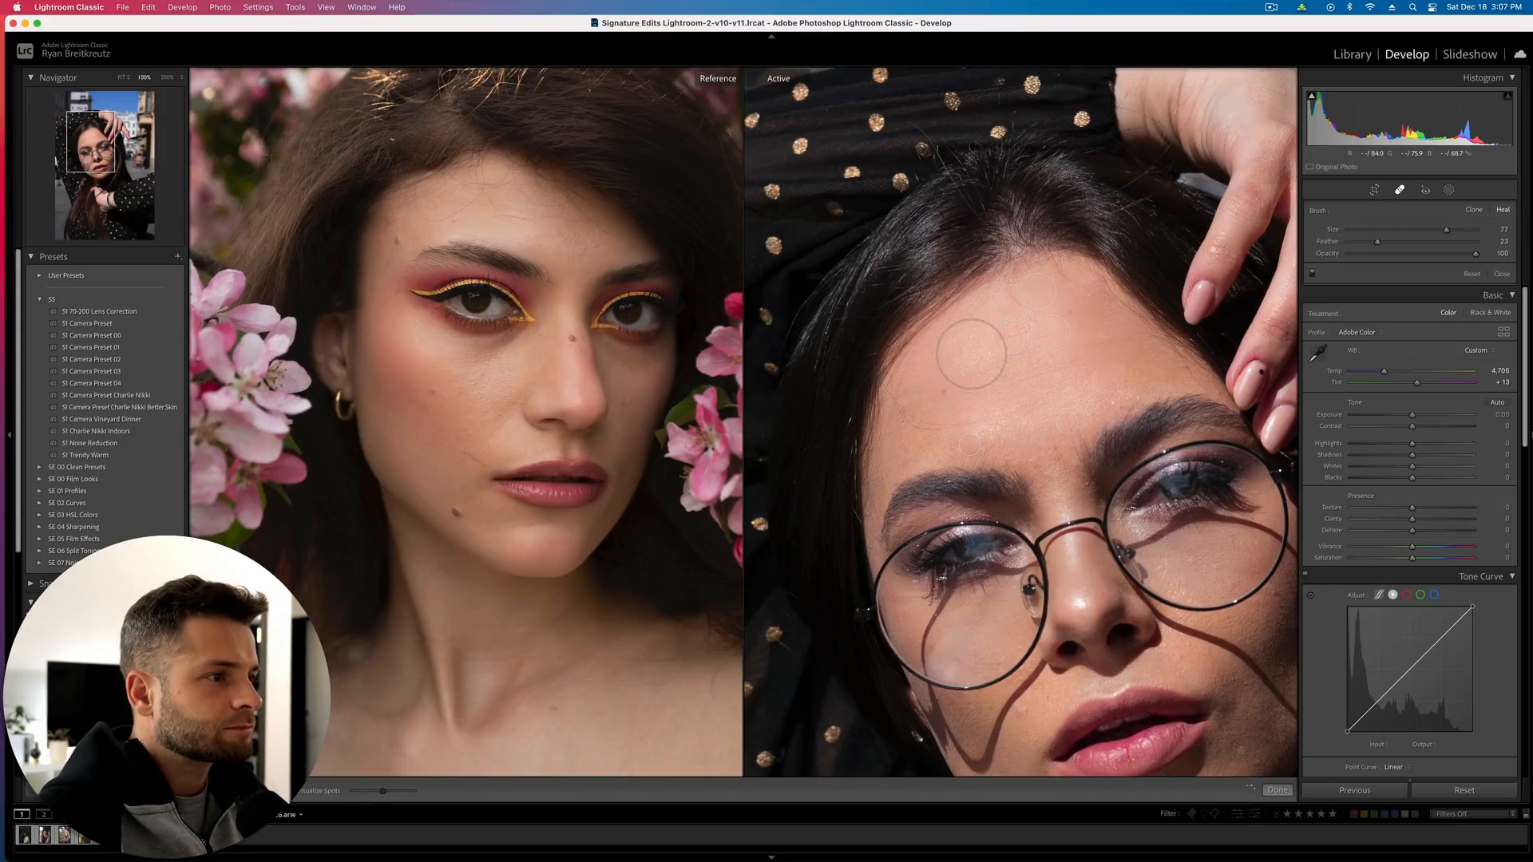
Heal a forehead patch with a size 77 spot, sampling from skin above the far eyebrow with a softer feather, and finish healing
{"action": "left_click", "coordinate": [977, 357]}
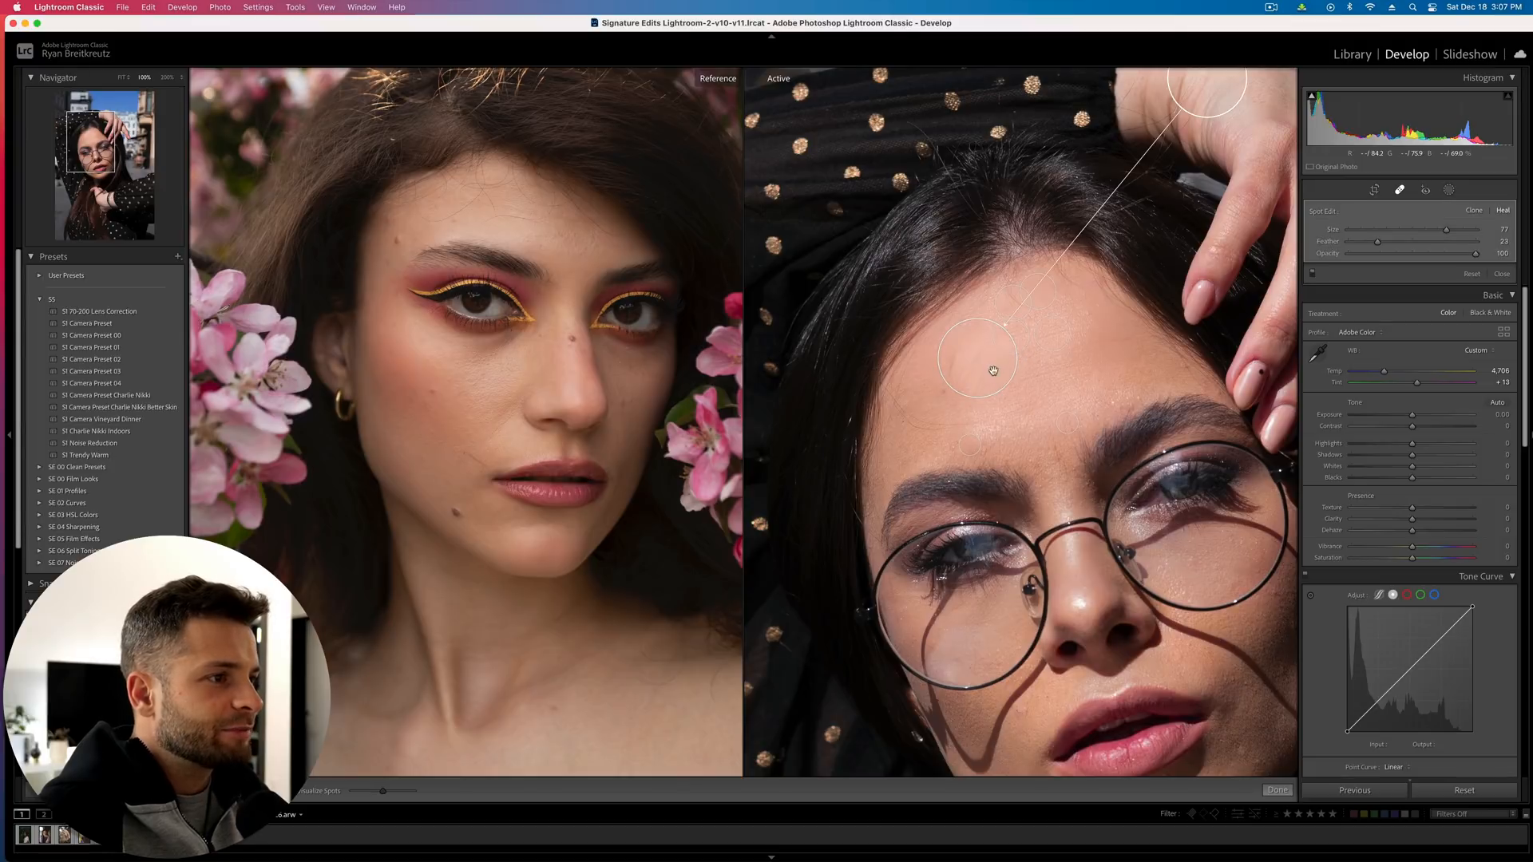
{"action": "mouse_move", "coordinate": [1203, 110]}
{"action": "left_mouse_down"}
{"action": "mouse_move", "coordinate": [1077, 357]}
{"action": "mouse_move", "coordinate": [1094, 394]}
{"action": "left_mouse_up"}
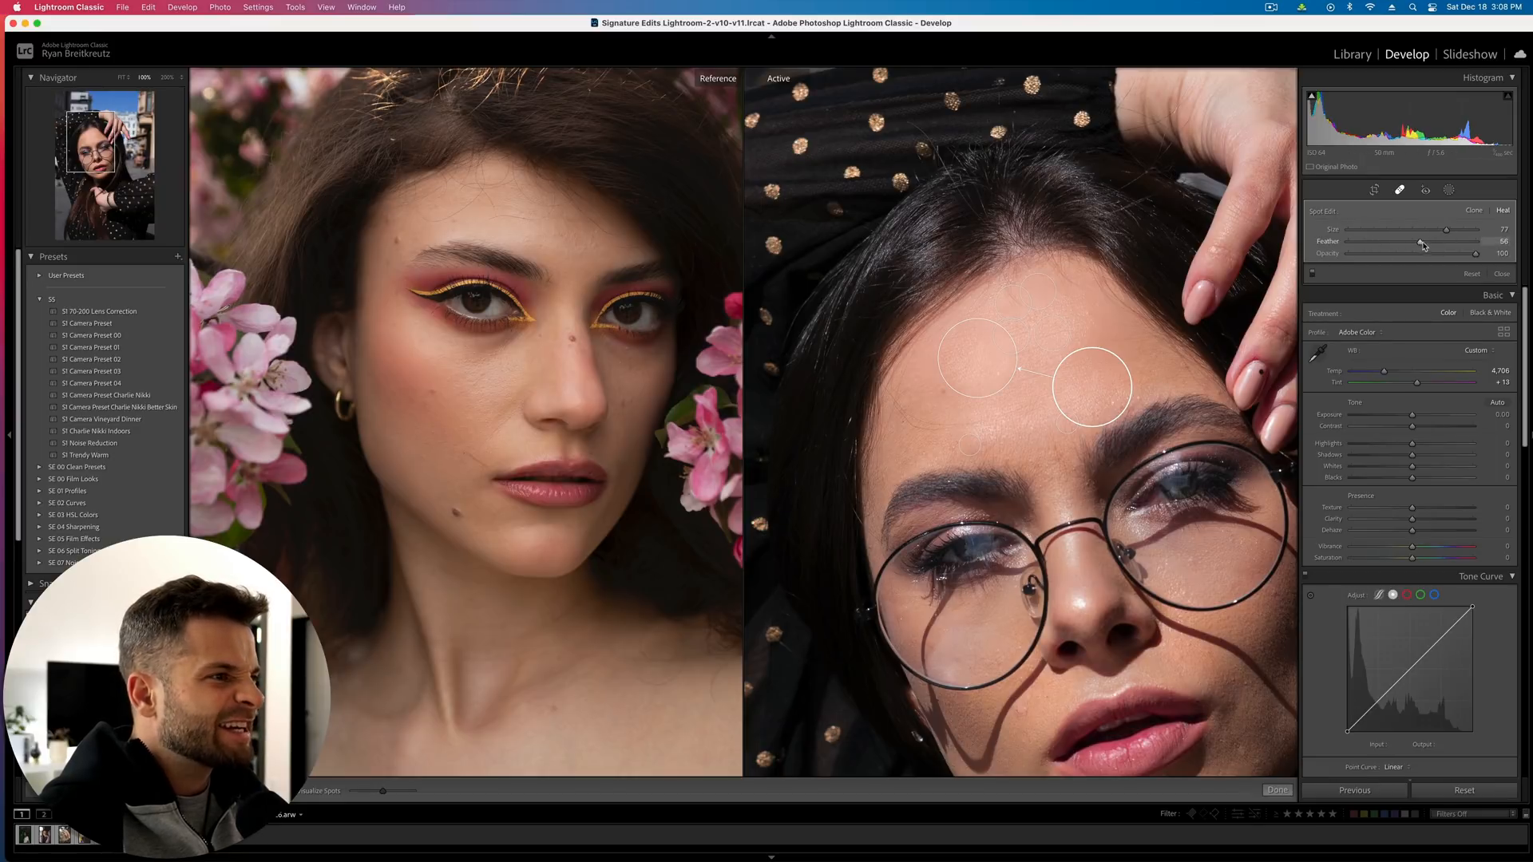
{"action": "key", "text": "q"}
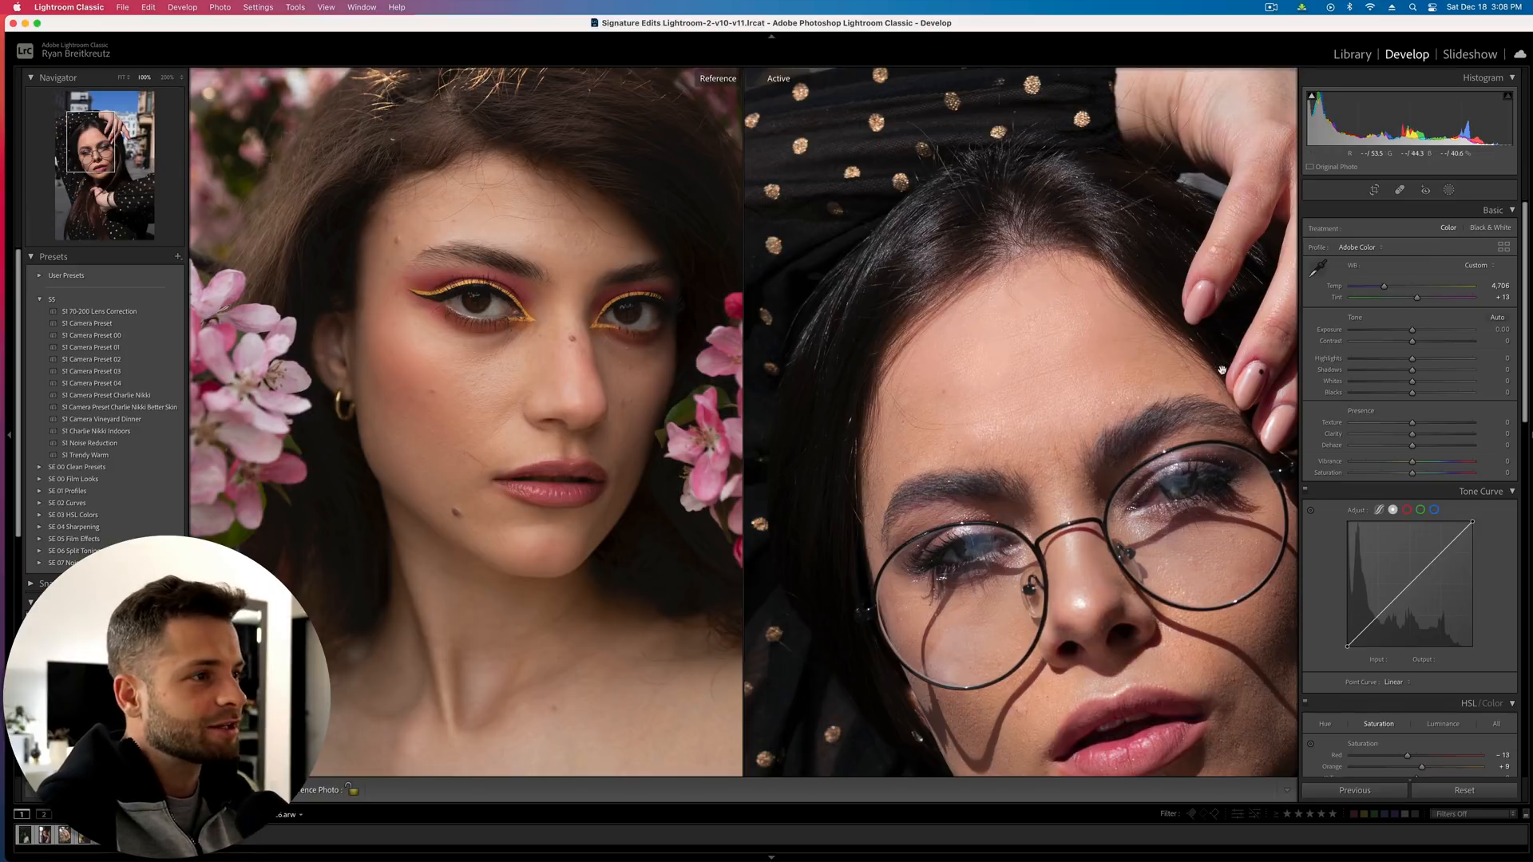
Compare the forehead and face repeatedly with the unedited version of the portrait
{"action": "key", "text": "backslash"}
{"action": "key", "text": "backslash"}
{"action": "key", "text": "backslash"}
{"action": "key", "text": "backslash"}
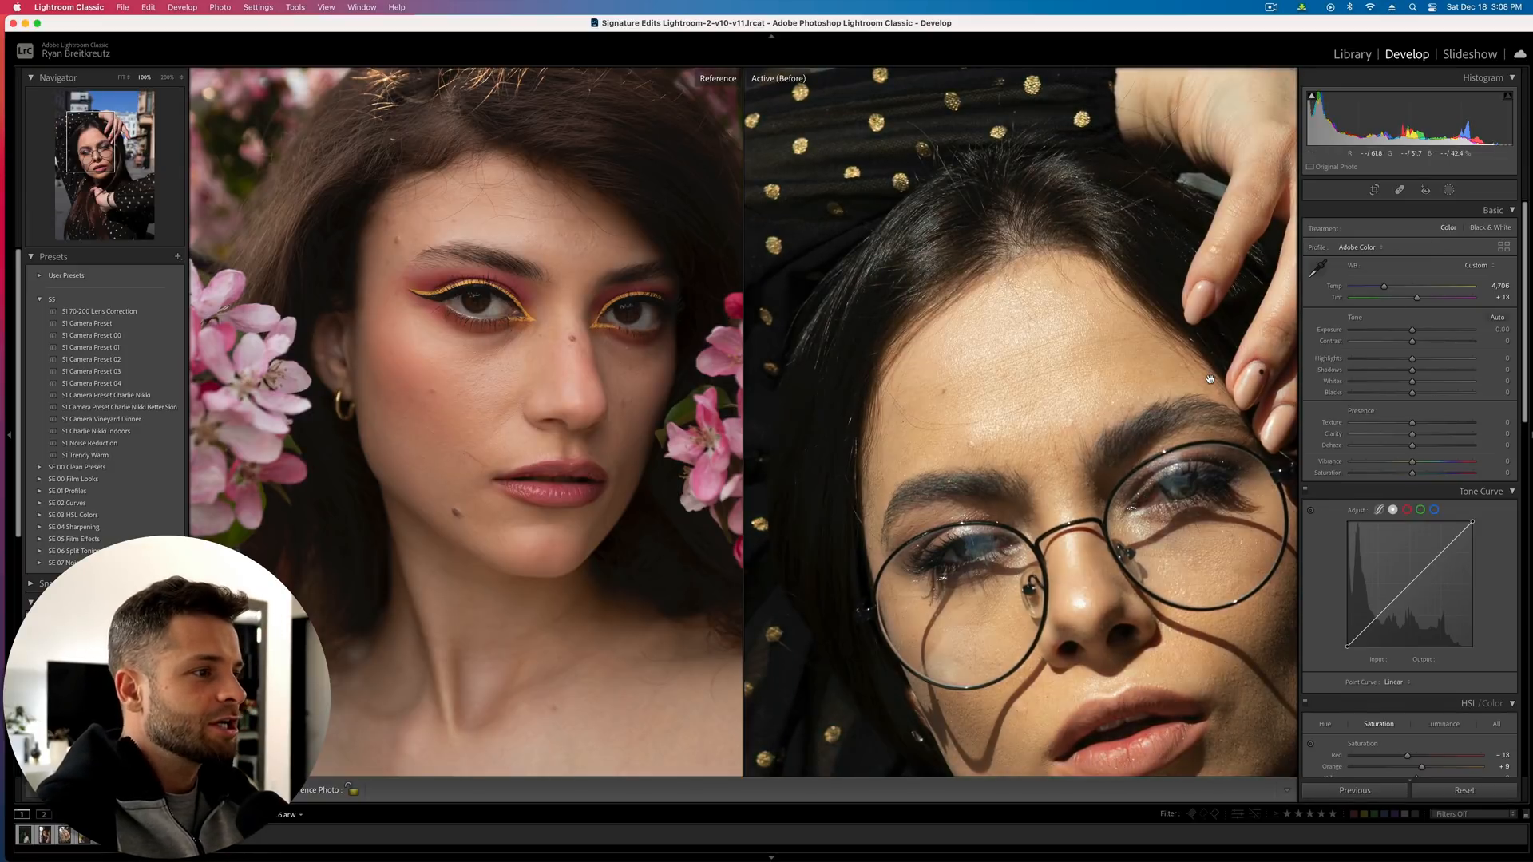
{"action": "left_click_drag", "start_coordinate": [1130, 484], "coordinate": [1021, 352]}
{"action": "key", "text": "backslash"}
{"action": "key", "text": "backslash"}
{"action": "key", "text": "backslash"}
{"action": "key", "text": "backslash"}
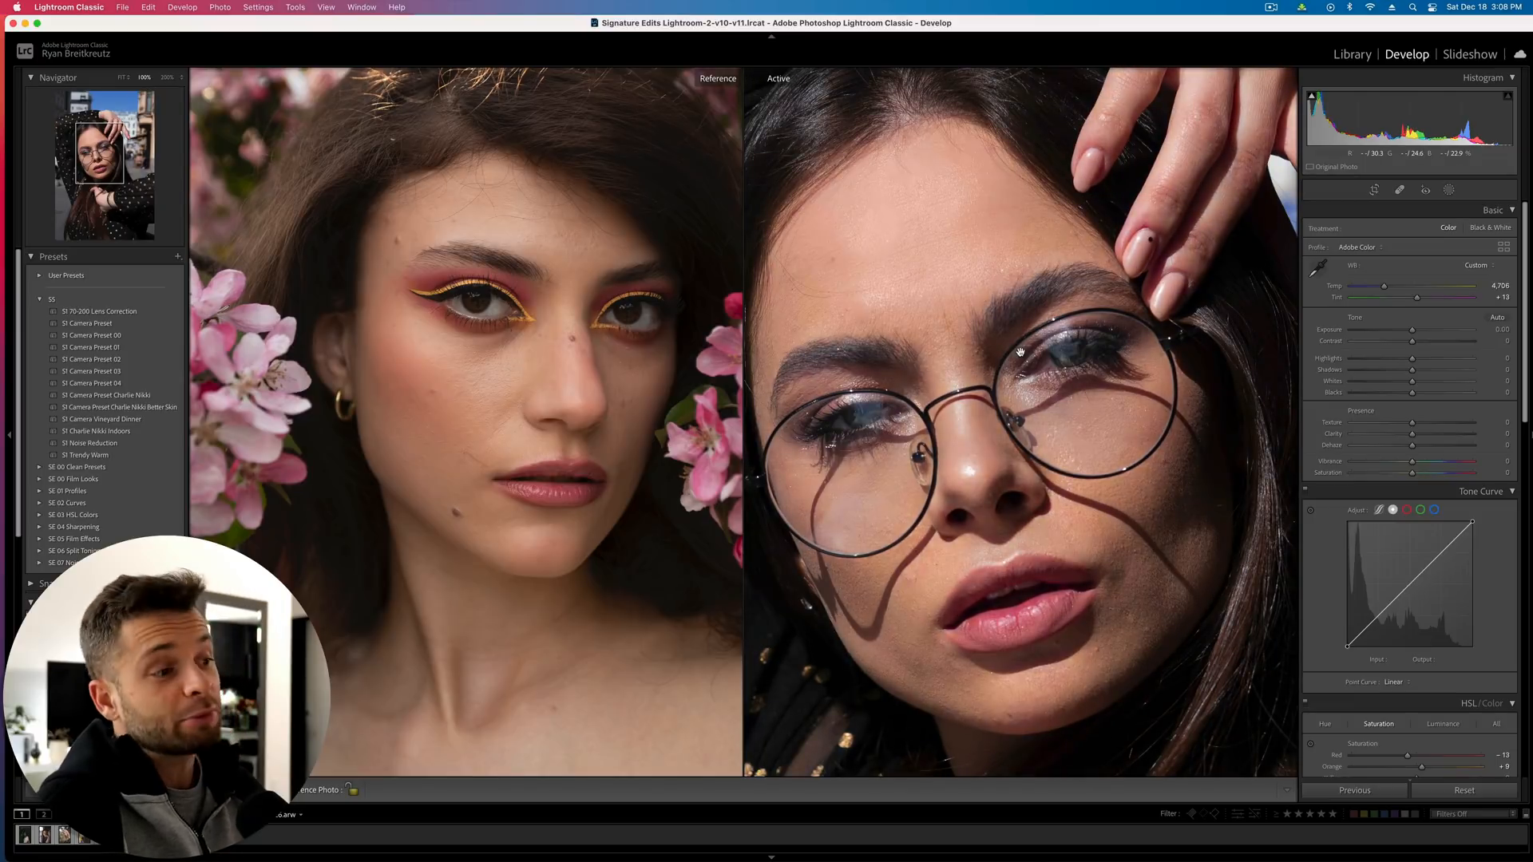
Create a Color Range mask by sampling the forehead skin tone in the active portrait
{"action": "left_click_drag", "start_coordinate": [1048, 326], "coordinate": [1119, 304]}
{"action": "left_click", "coordinate": [1448, 190]}
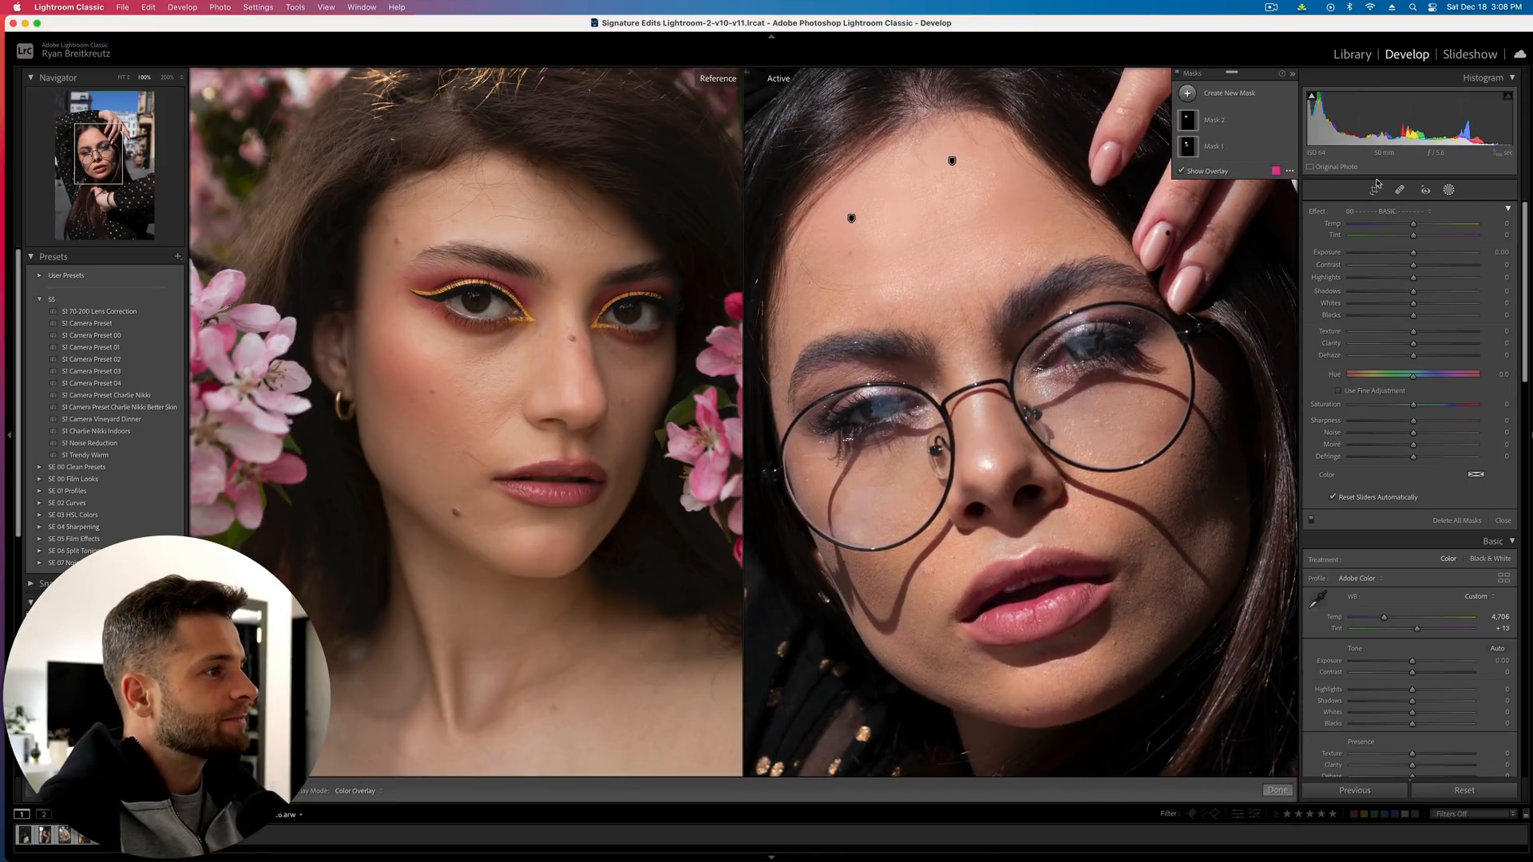
{"action": "left_click", "coordinate": [1232, 95]}
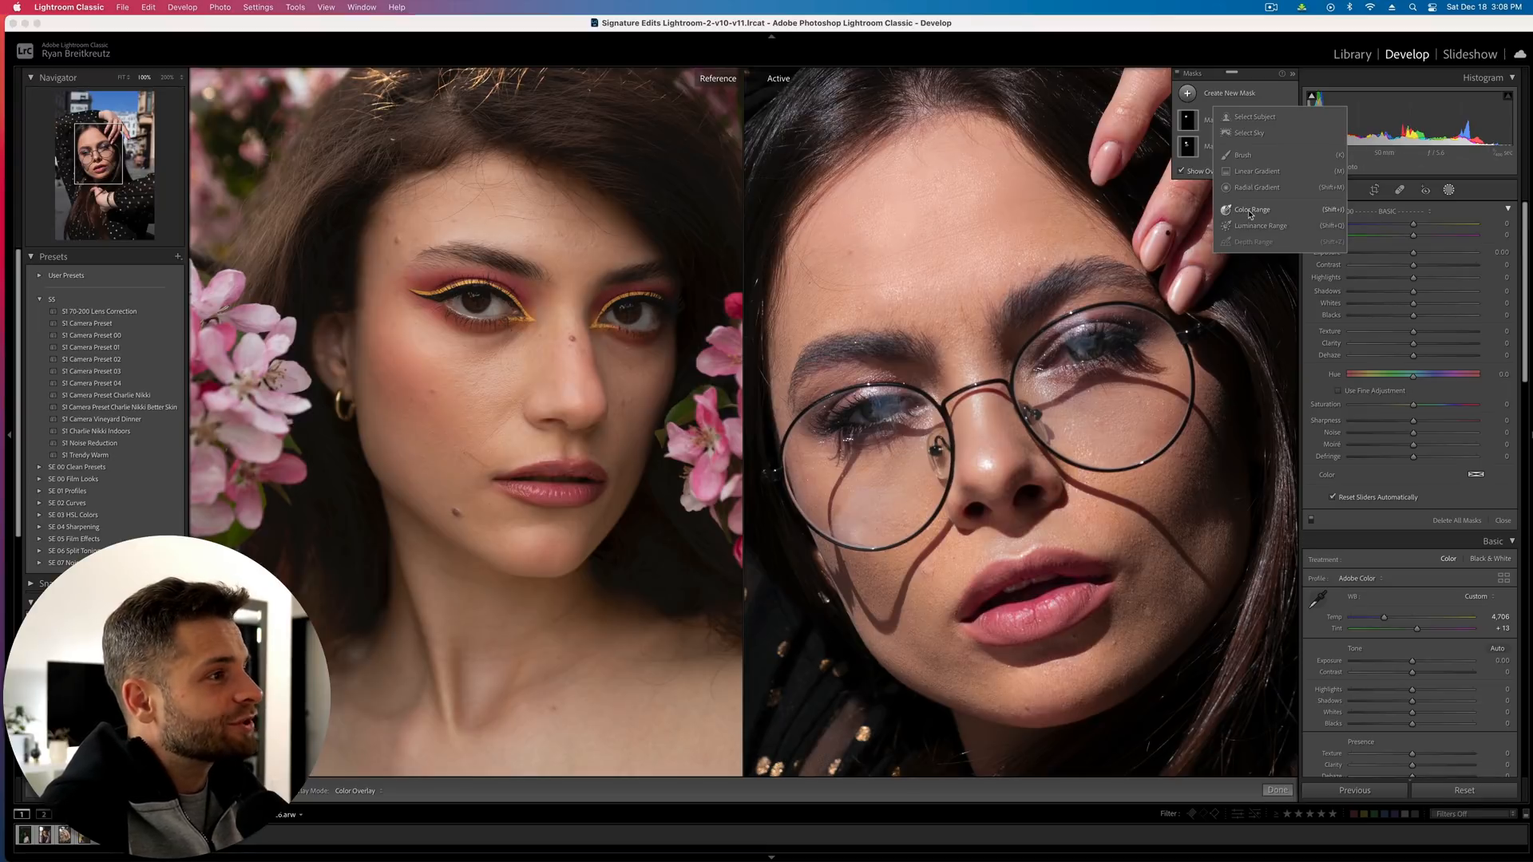
{"action": "left_click", "coordinate": [1251, 210]}
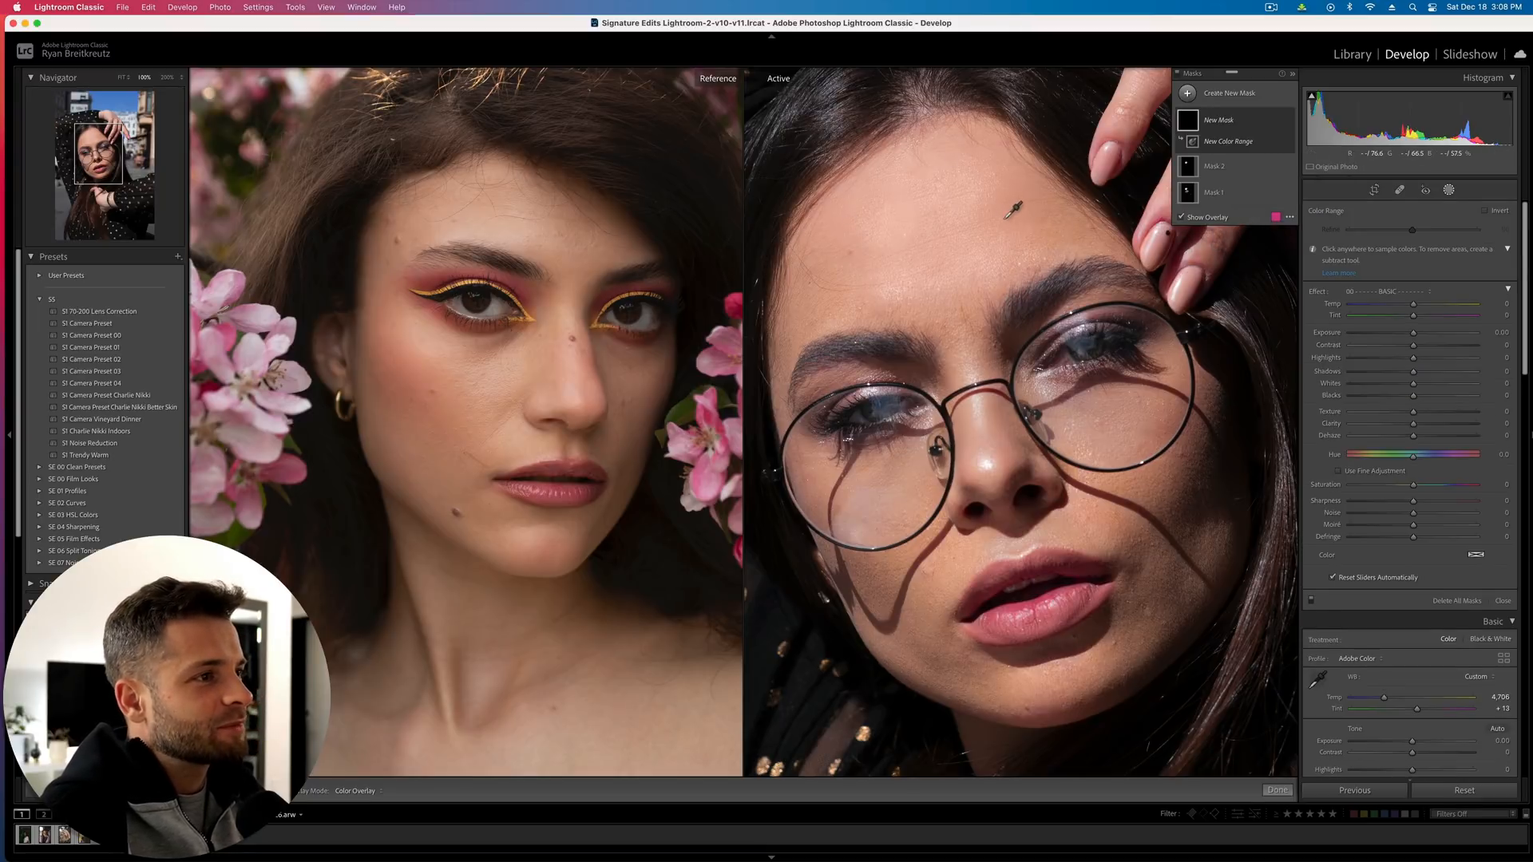
{"action": "left_click", "coordinate": [1004, 218]}
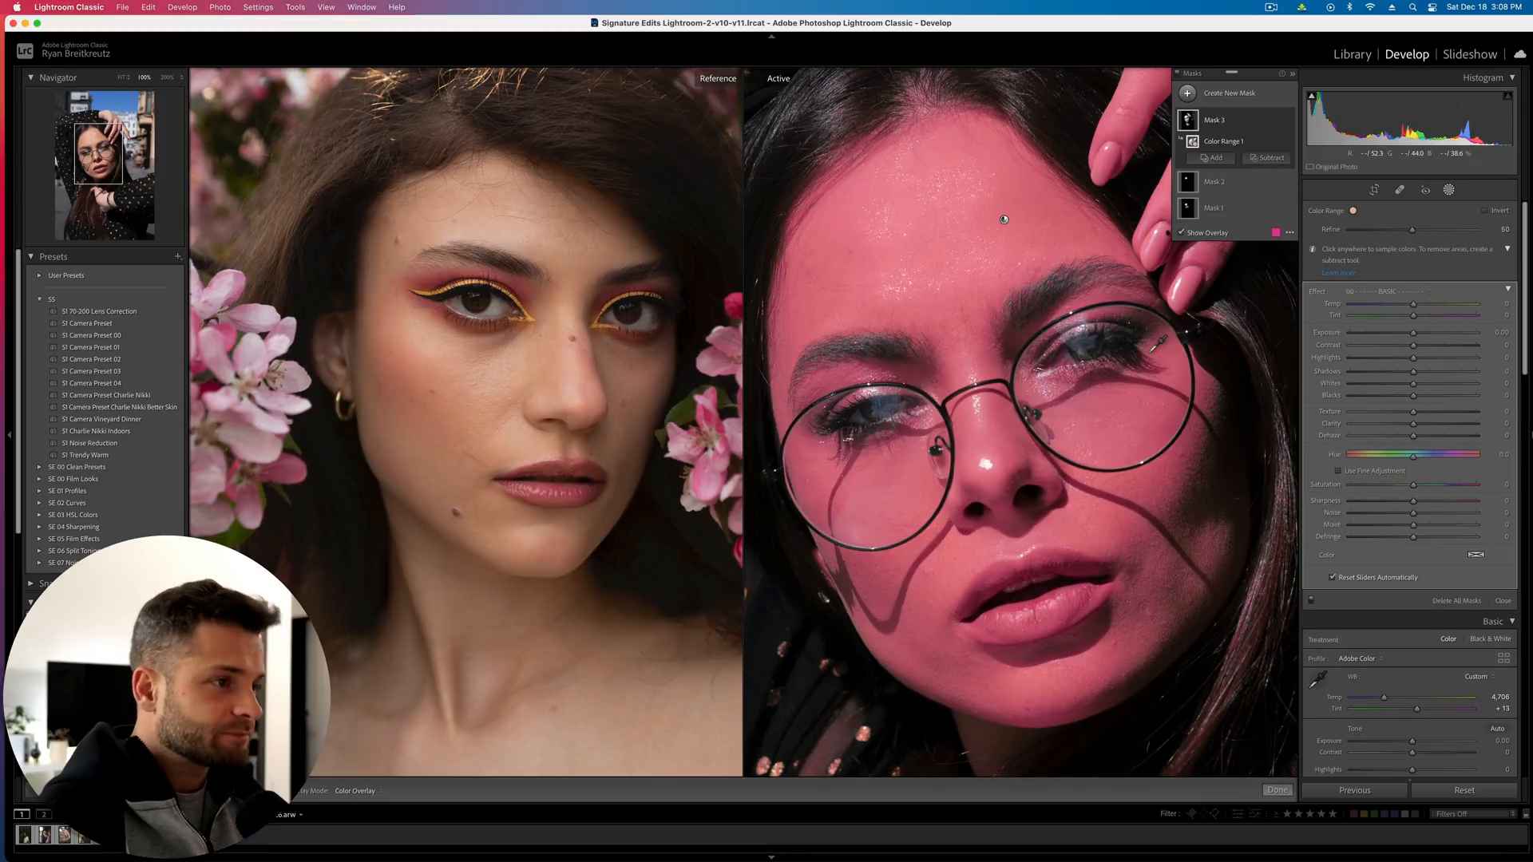
Soften the skin colour mask with contrast -34, texture -26, clarity -16 and sharpness -22
{"action": "key", "text": "super+minus"}
{"action": "key", "text": "super+minus"}
{"action": "key", "text": "super+minus"}
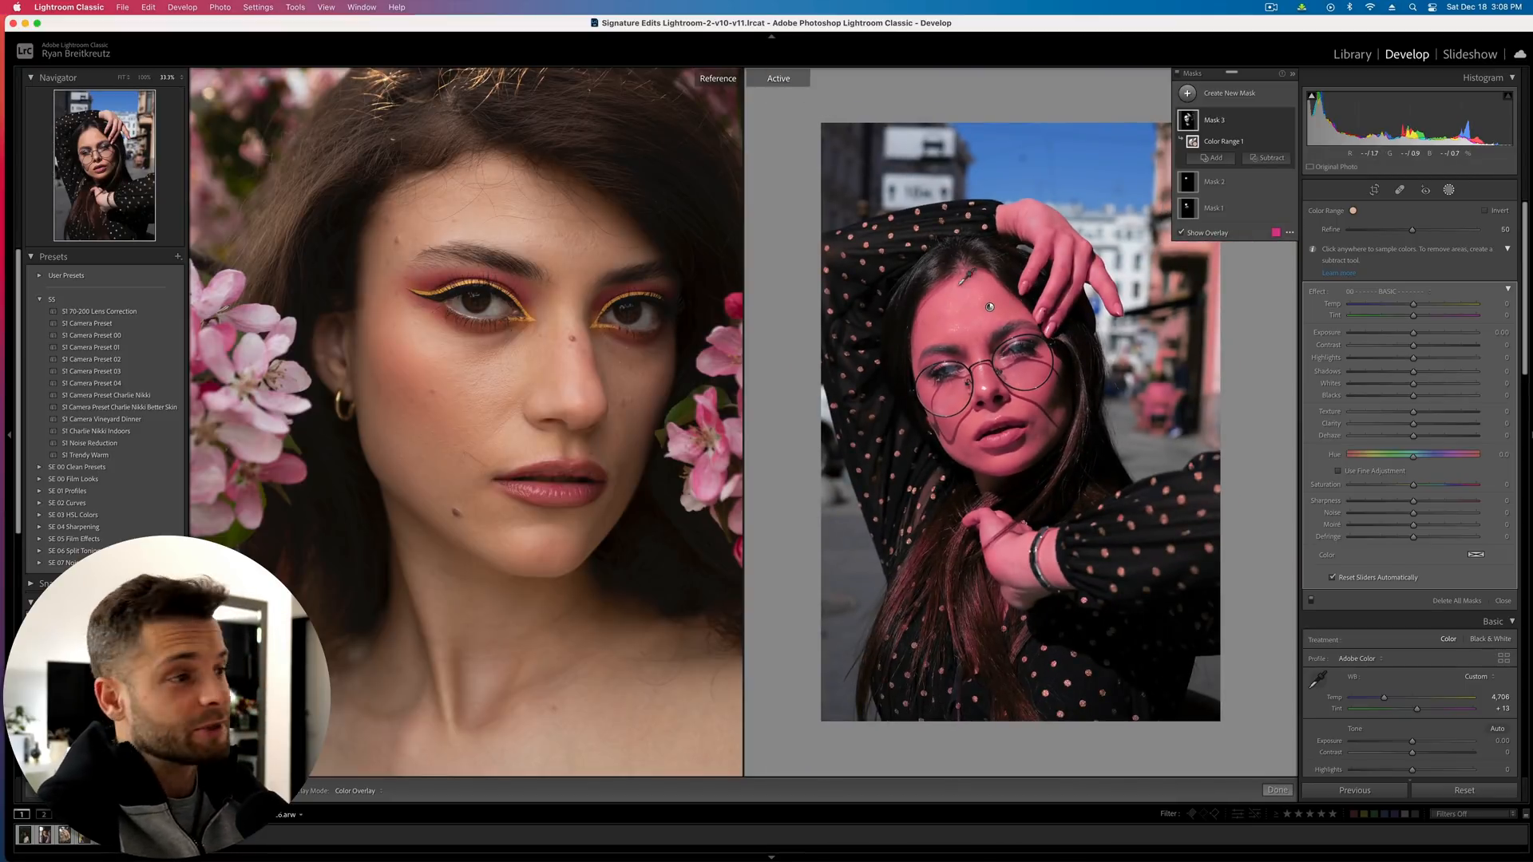
{"action": "left_click_drag", "start_coordinate": [1412, 346], "coordinate": [1392, 356]}
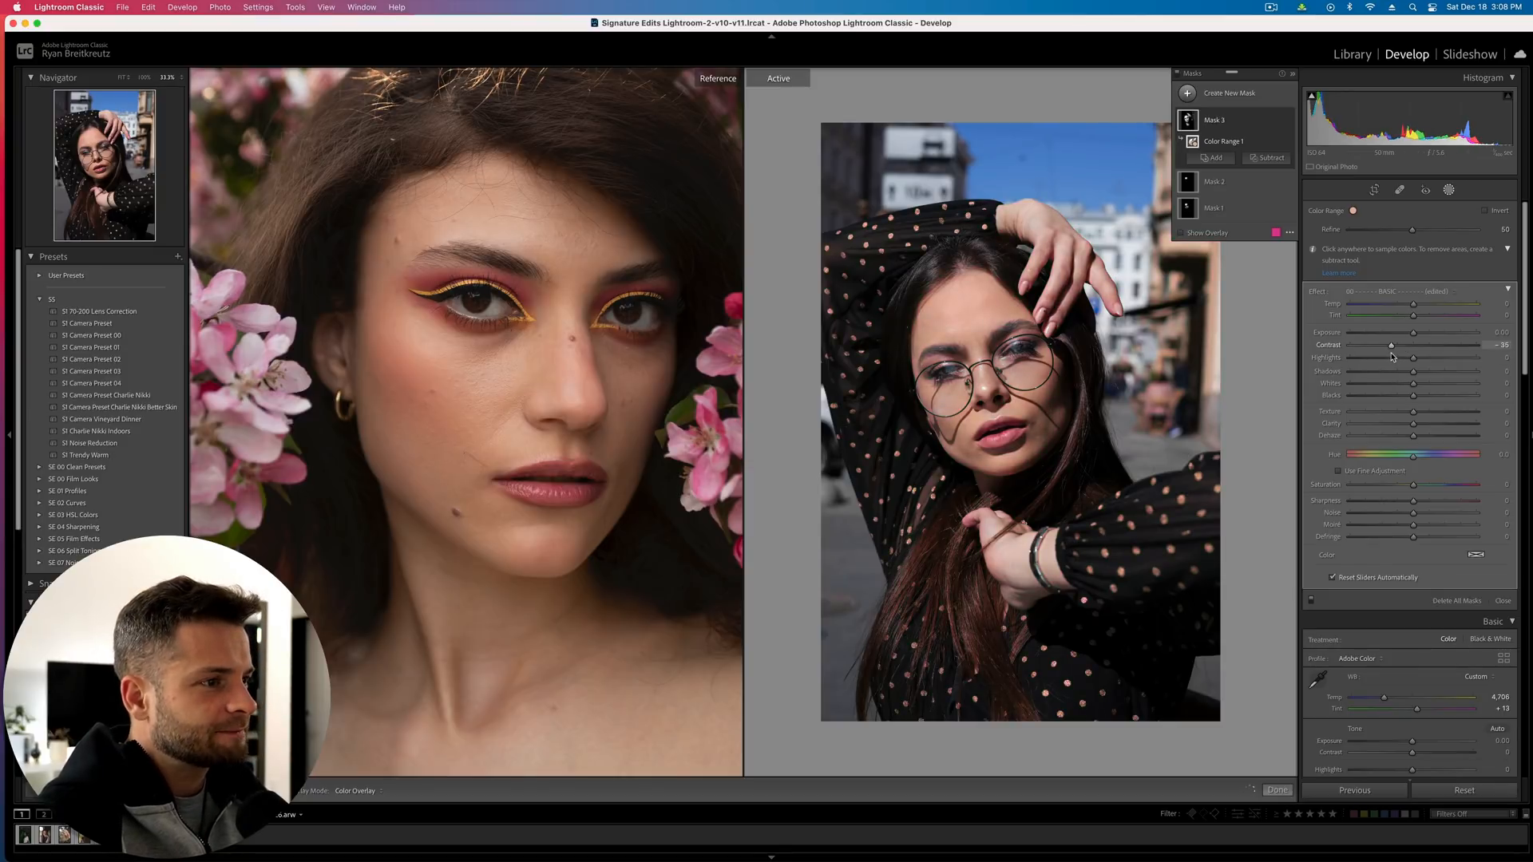
{"action": "left_click_drag", "start_coordinate": [1413, 424], "coordinate": [1412, 439]}
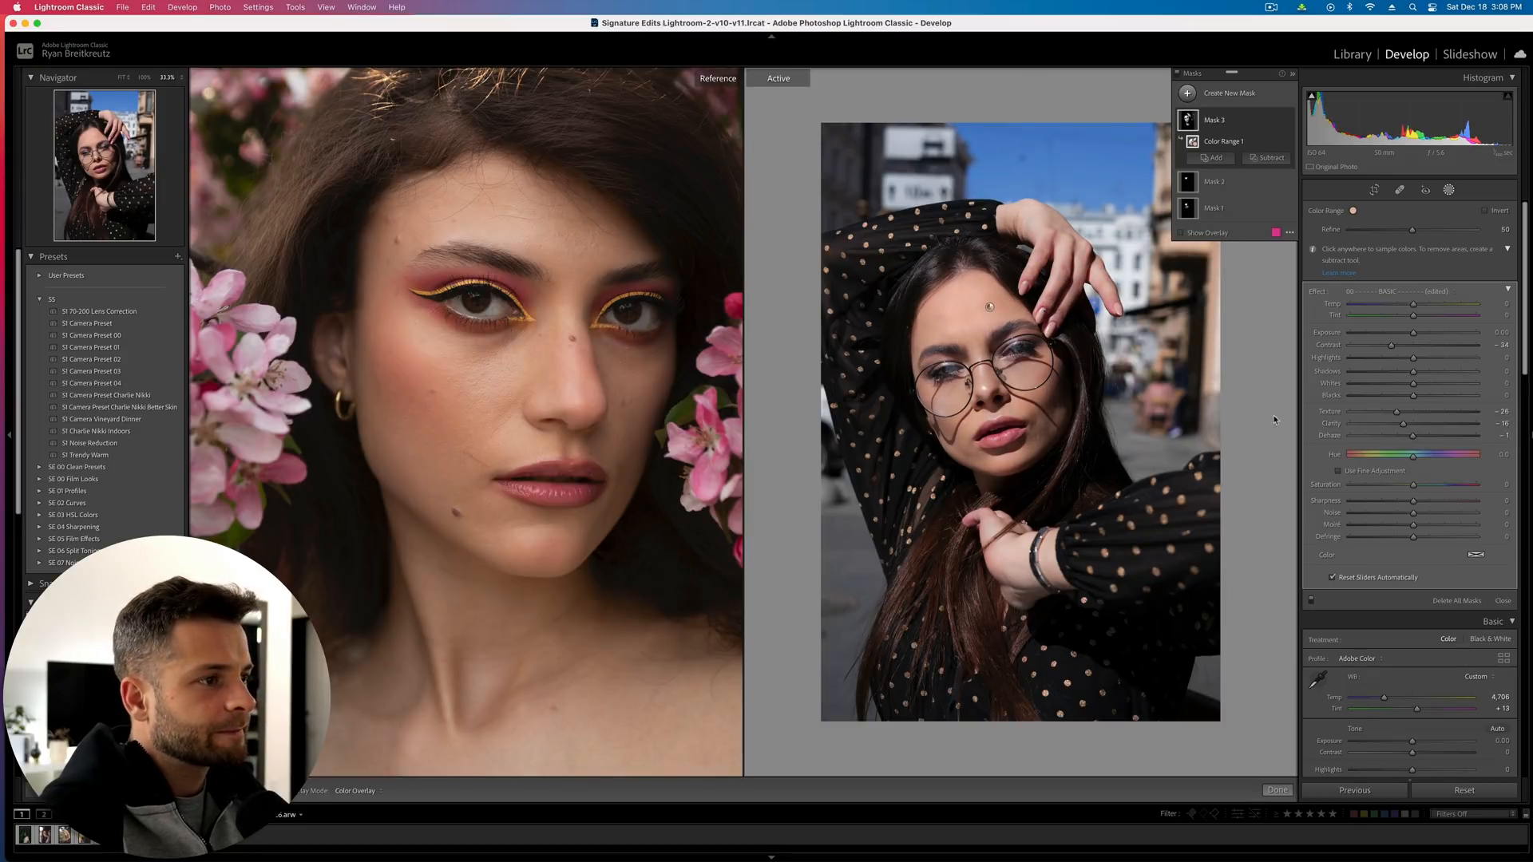
{"action": "left_click_drag", "start_coordinate": [1409, 505], "coordinate": [1338, 504]}
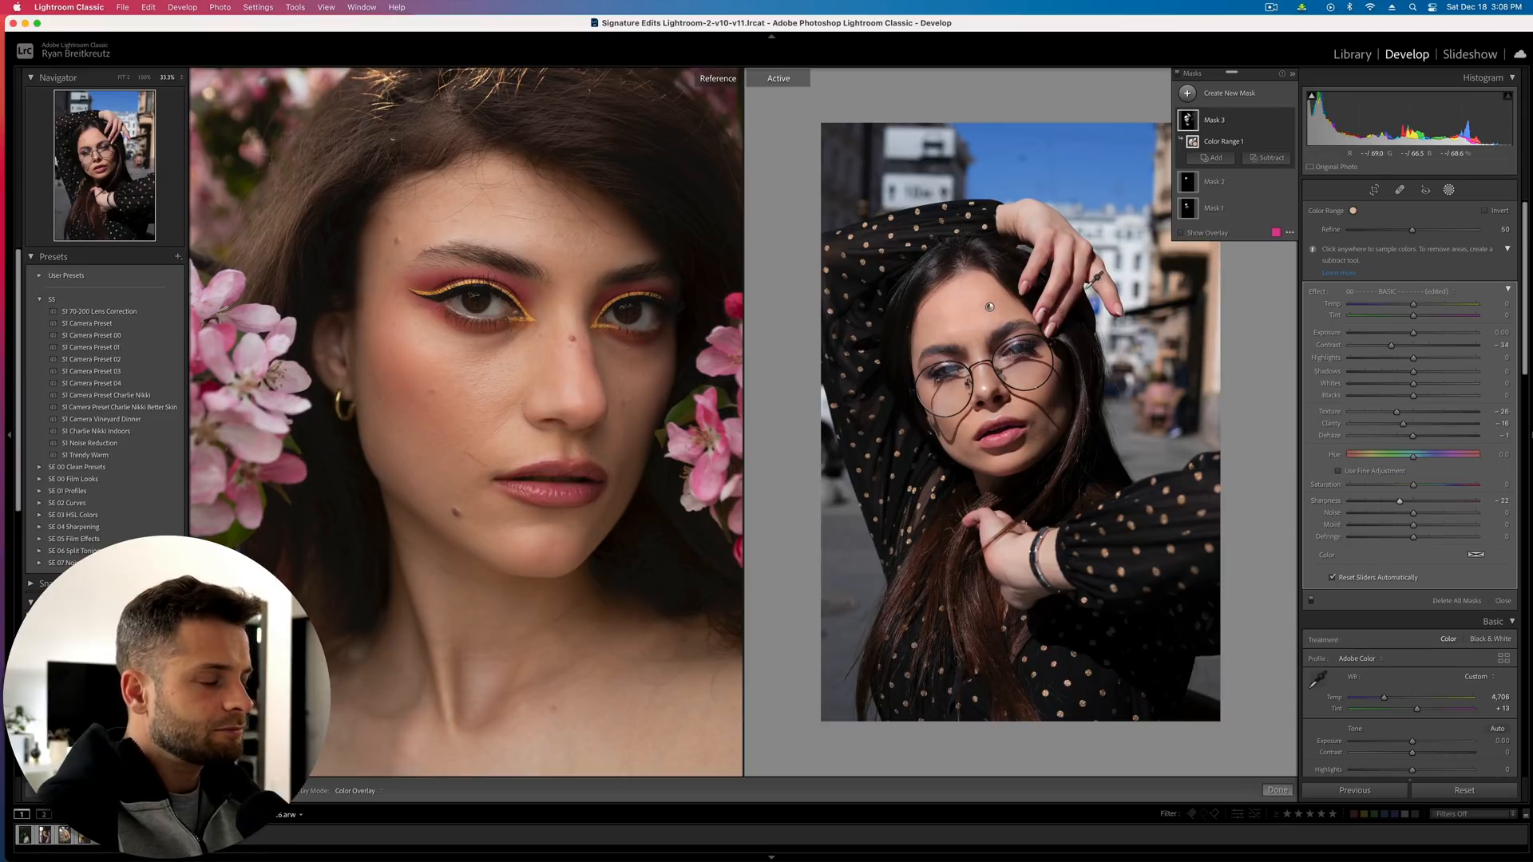
Compare the face without the skin softening by deleting Mask 3's color range and undoing the deletion
{"action": "left_click", "coordinate": [989, 305]}
{"action": "key", "text": "super+equal"}
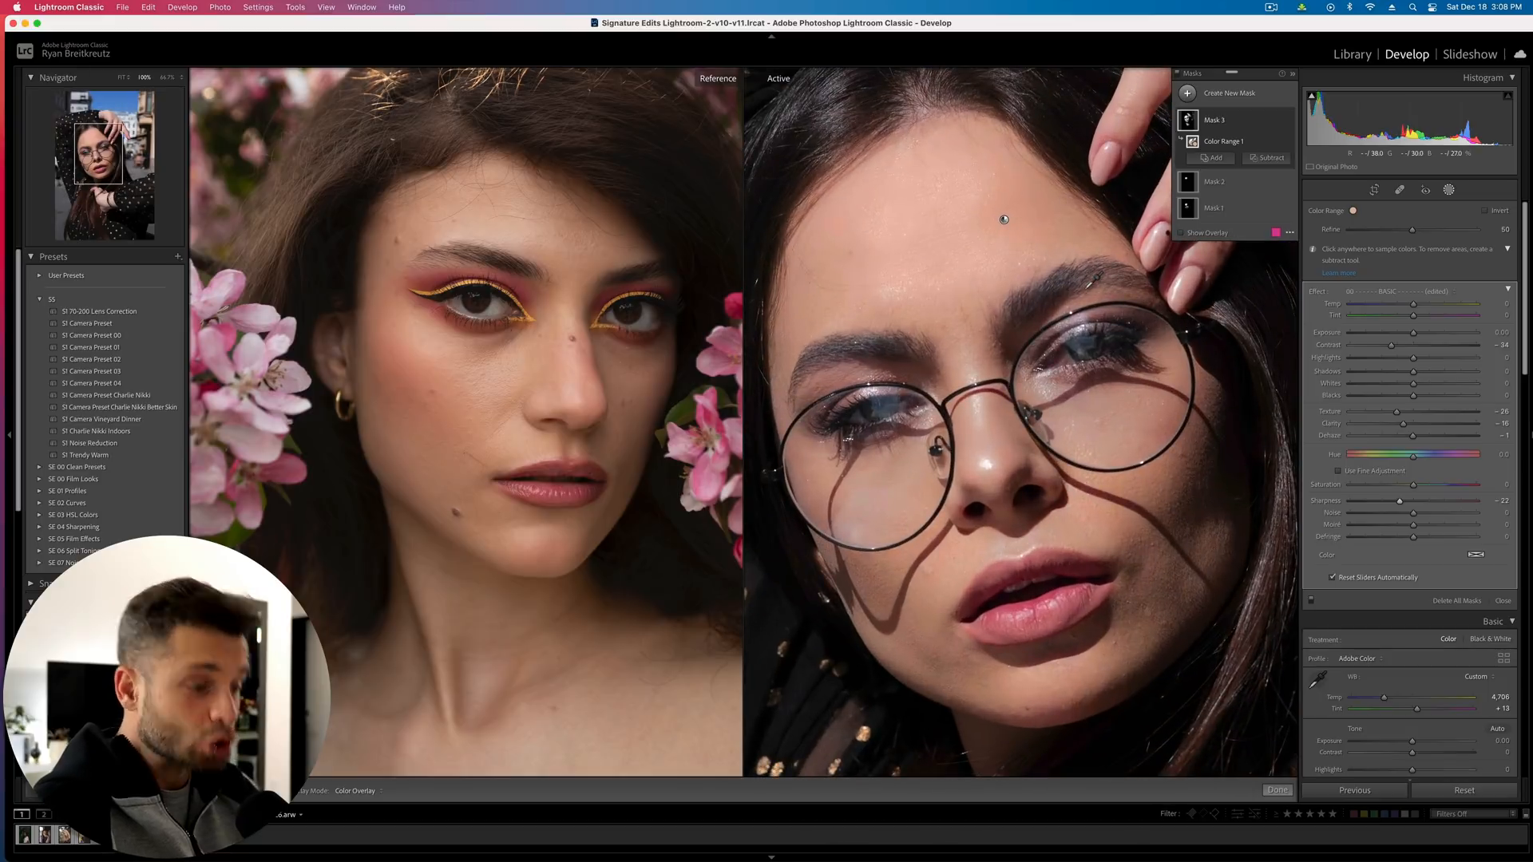
{"action": "key", "text": "BackSpace"}
{"action": "key", "text": "super+z"}
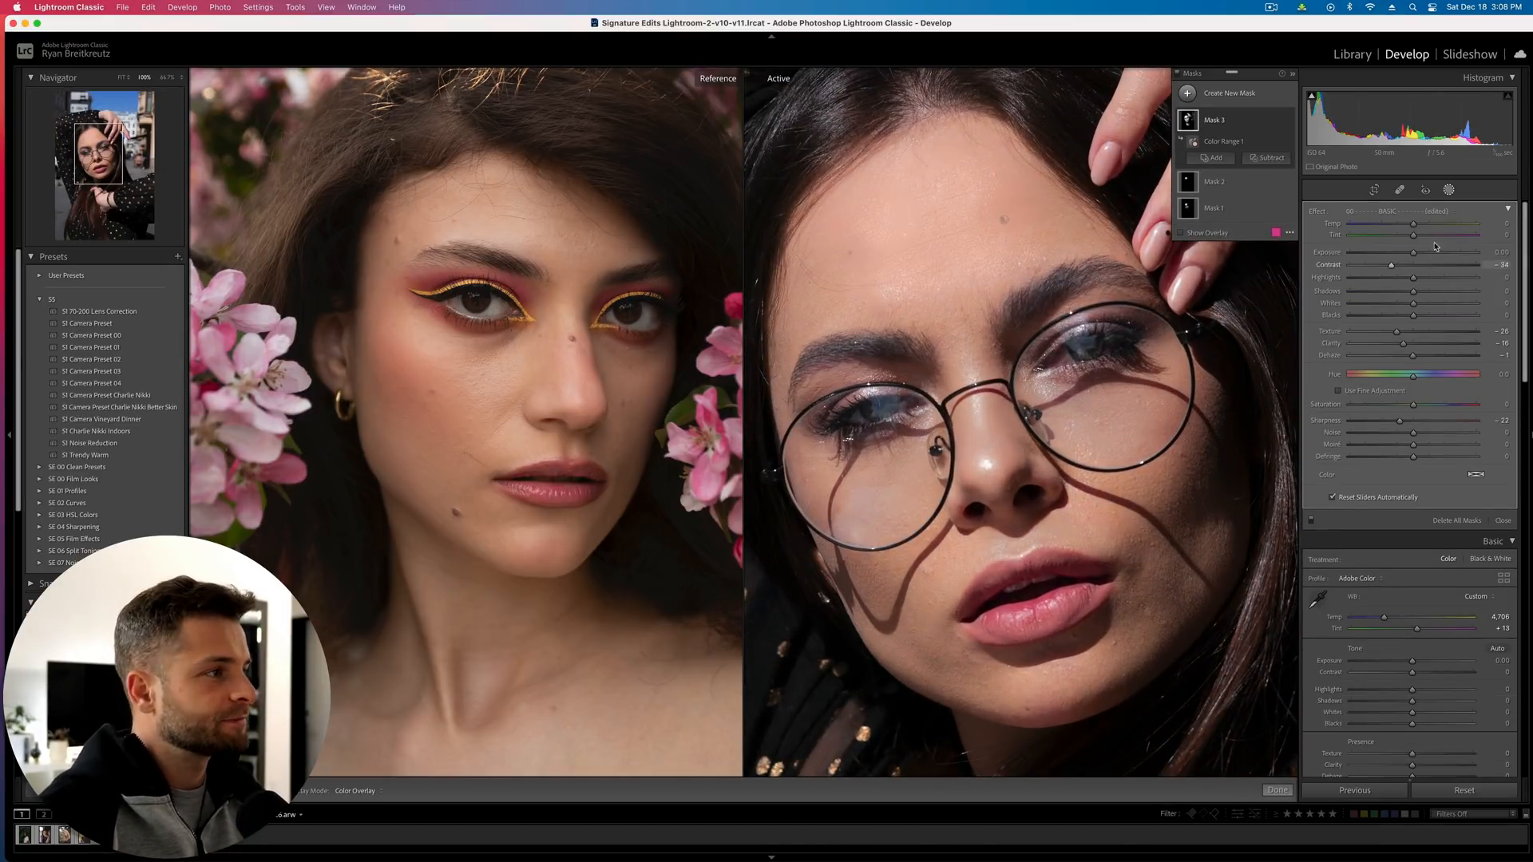
Create a brush mask and paint over the eyebrows, eyes, nostrils and upper lip in the active portrait
{"action": "left_click", "coordinate": [1235, 97]}
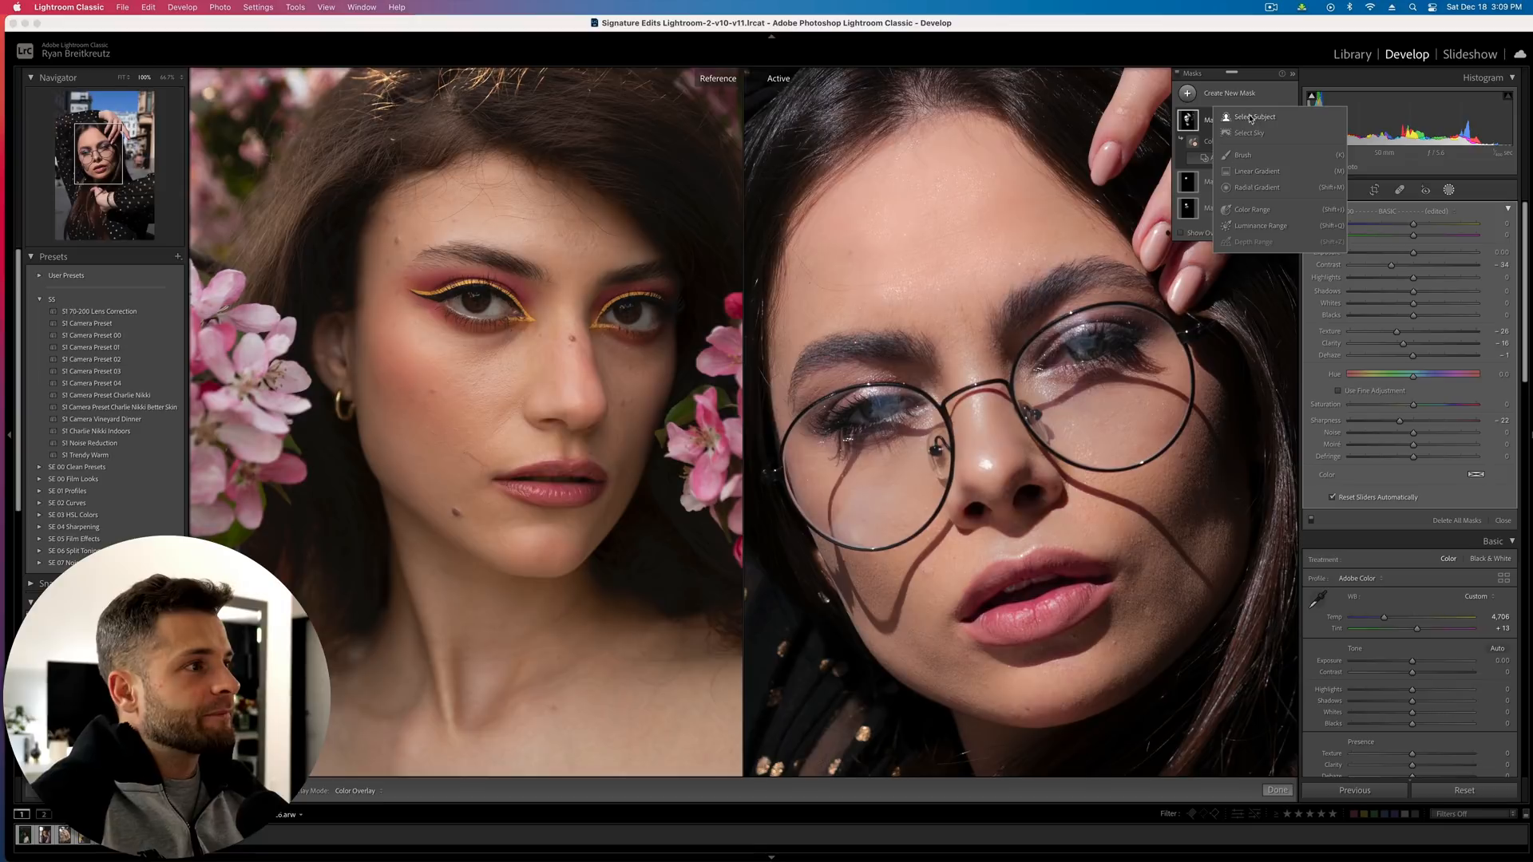
{"action": "left_click", "coordinate": [1268, 155]}
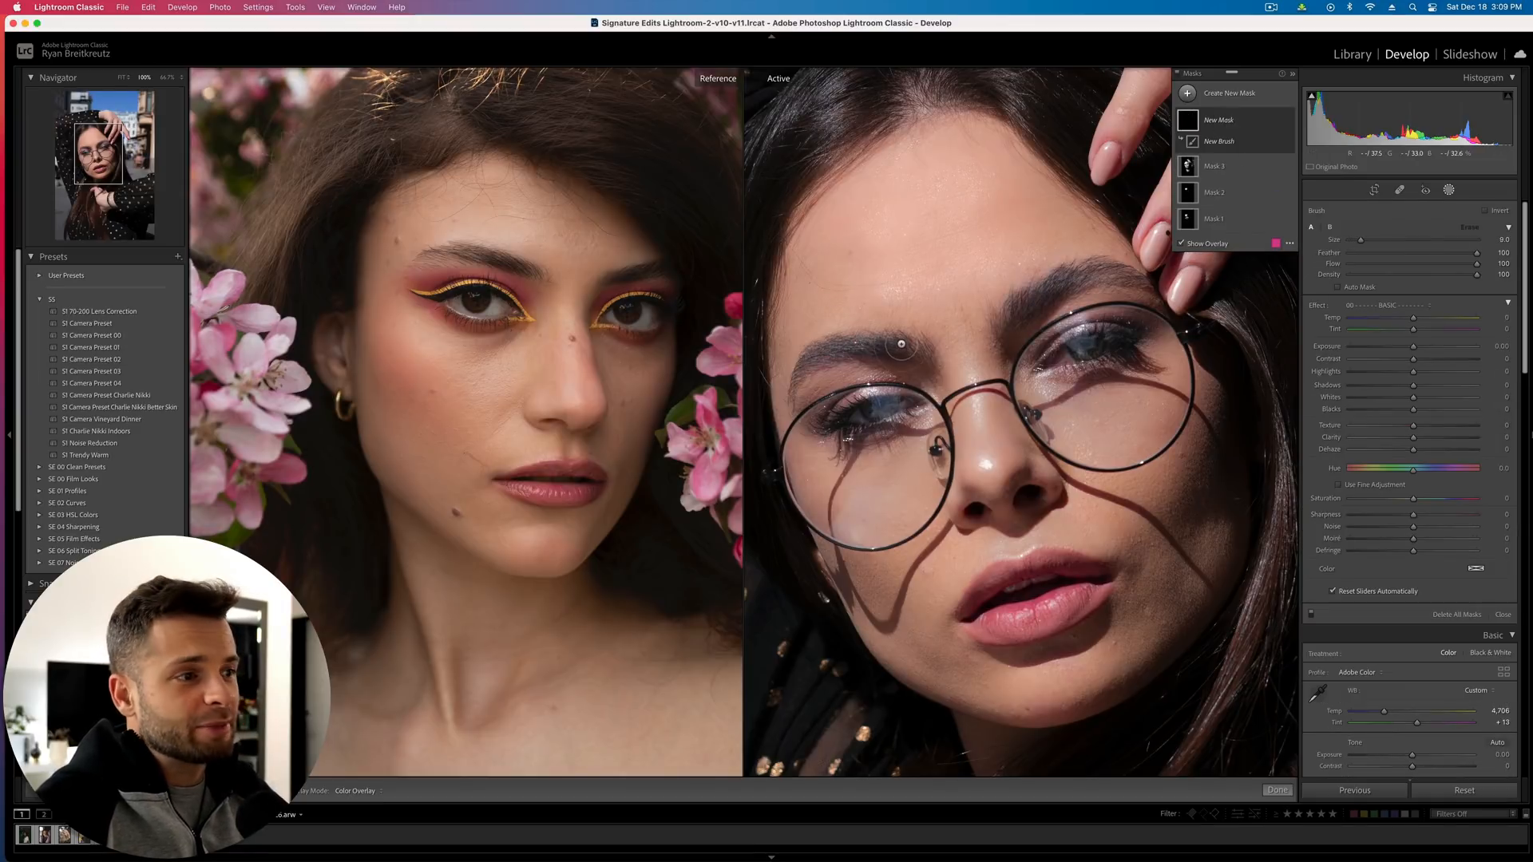
{"action": "left_click_drag", "start_coordinate": [899, 344], "coordinate": [802, 376]}
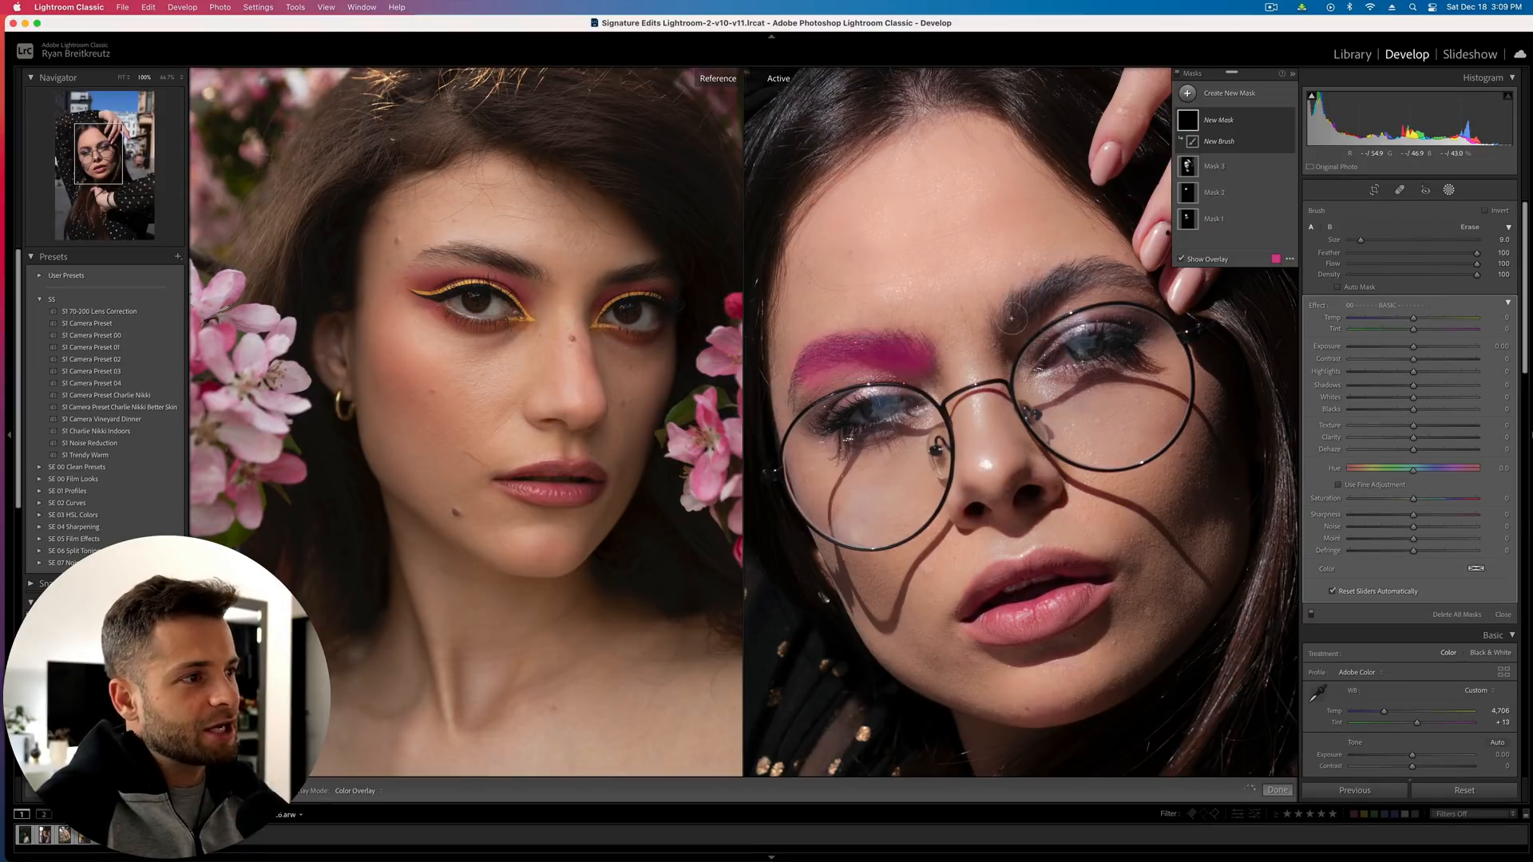
{"action": "mouse_move", "coordinate": [992, 334]}
{"action": "left_mouse_down"}
{"action": "mouse_move", "coordinate": [1063, 269]}
{"action": "mouse_move", "coordinate": [1144, 303]}
{"action": "left_mouse_up"}
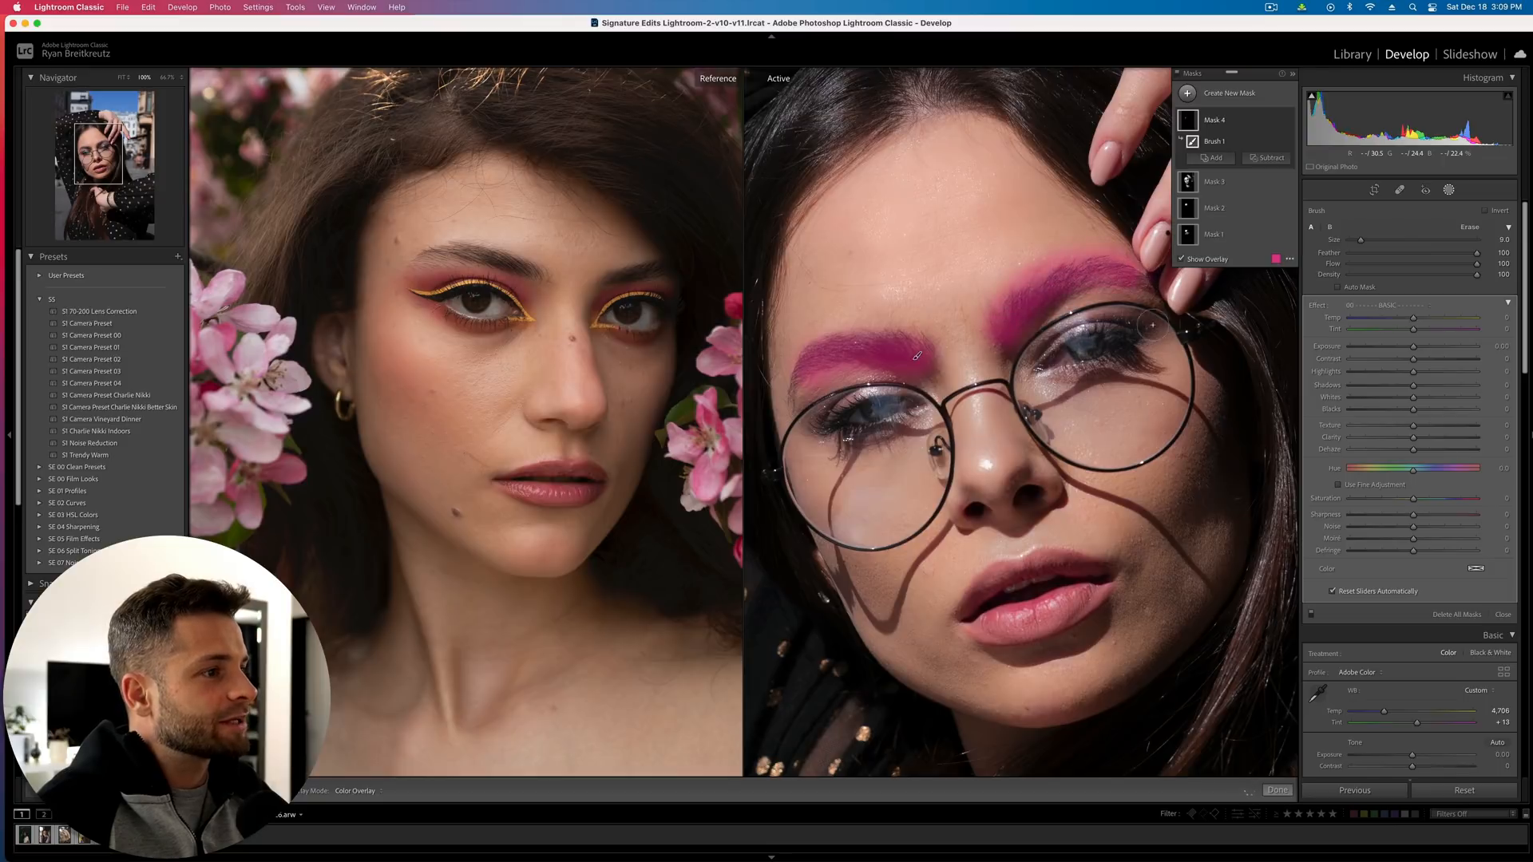
{"action": "mouse_move", "coordinate": [832, 429]}
{"action": "left_mouse_down"}
{"action": "mouse_move", "coordinate": [863, 393]}
{"action": "mouse_move", "coordinate": [877, 432]}
{"action": "mouse_move", "coordinate": [906, 409]}
{"action": "mouse_move", "coordinate": [882, 403]}
{"action": "left_mouse_up"}
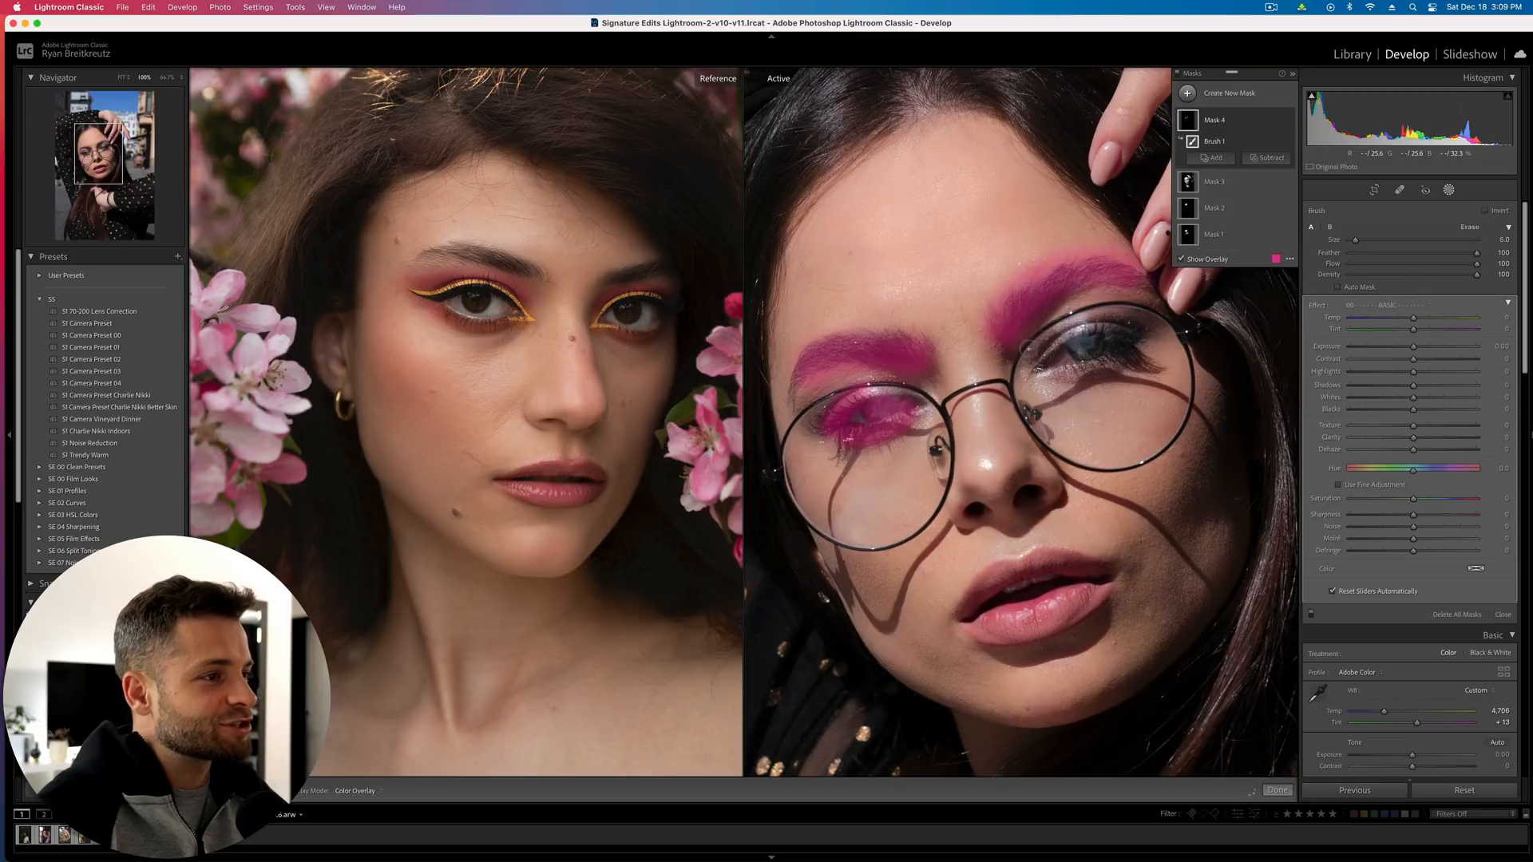
{"action": "mouse_move", "coordinate": [1046, 355]}
{"action": "left_mouse_down"}
{"action": "mouse_move", "coordinate": [1082, 339]}
{"action": "mouse_move", "coordinate": [1138, 352]}
{"action": "mouse_move", "coordinate": [1087, 345]}
{"action": "mouse_move", "coordinate": [1086, 366]}
{"action": "left_mouse_up"}
{"action": "left_click_drag", "start_coordinate": [963, 516], "coordinate": [1043, 494]}
{"action": "left_click_drag", "start_coordinate": [967, 614], "coordinate": [1074, 574]}
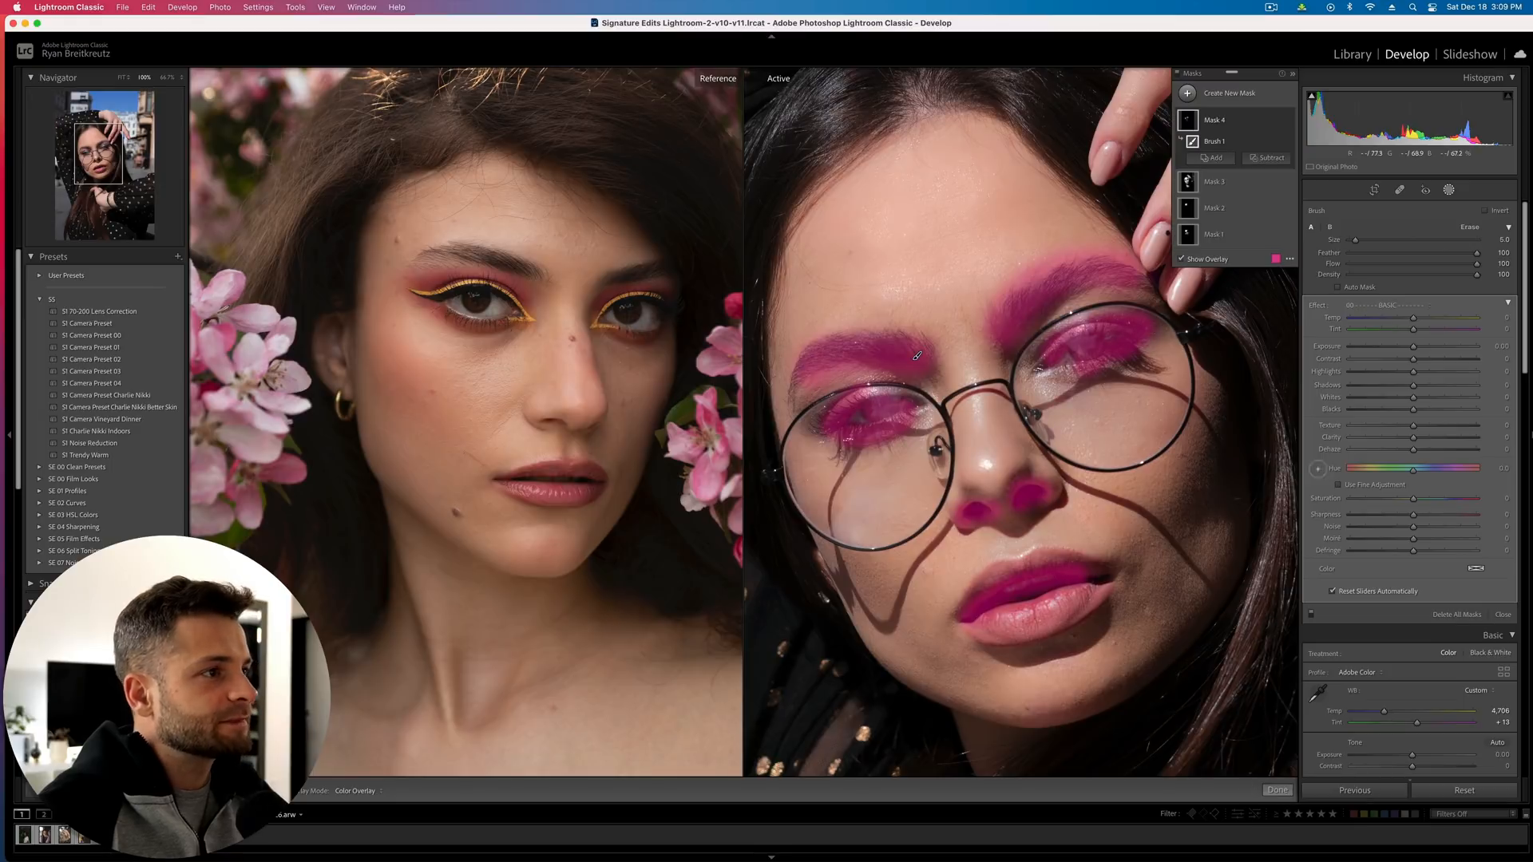
Enhance the brushed facial features with texture 34, clarity 32, dehaze 16, sharpness 18 and highlights 11
{"action": "mouse_move", "coordinate": [1414, 425]}
{"action": "left_mouse_down"}
{"action": "mouse_move", "coordinate": [1435, 425]}
{"action": "mouse_move", "coordinate": [1423, 449]}
{"action": "left_mouse_up"}
{"action": "key", "text": "o"}
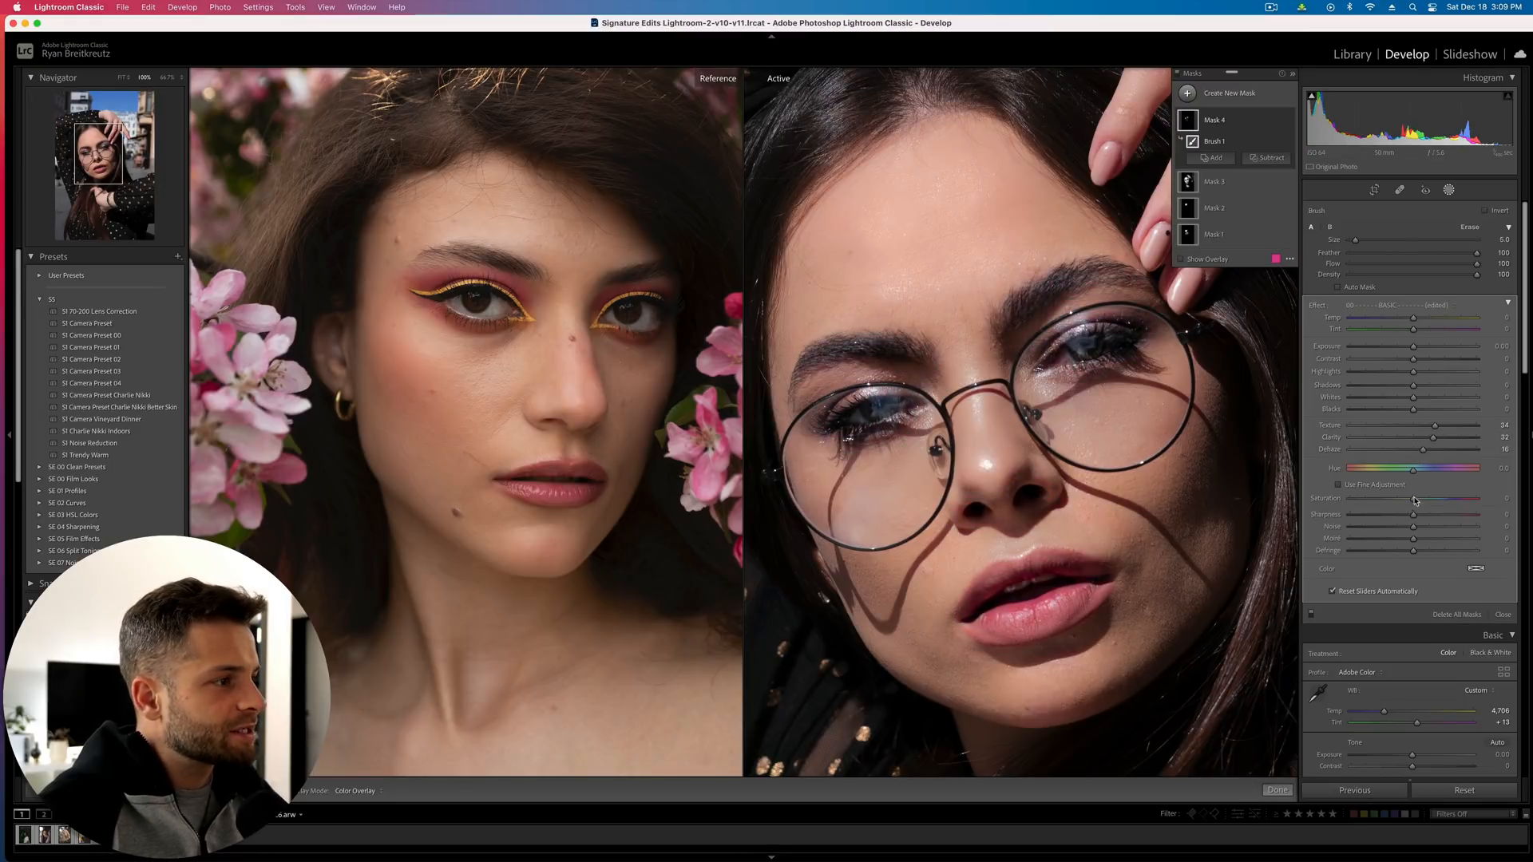
{"action": "key", "text": "Delete"}
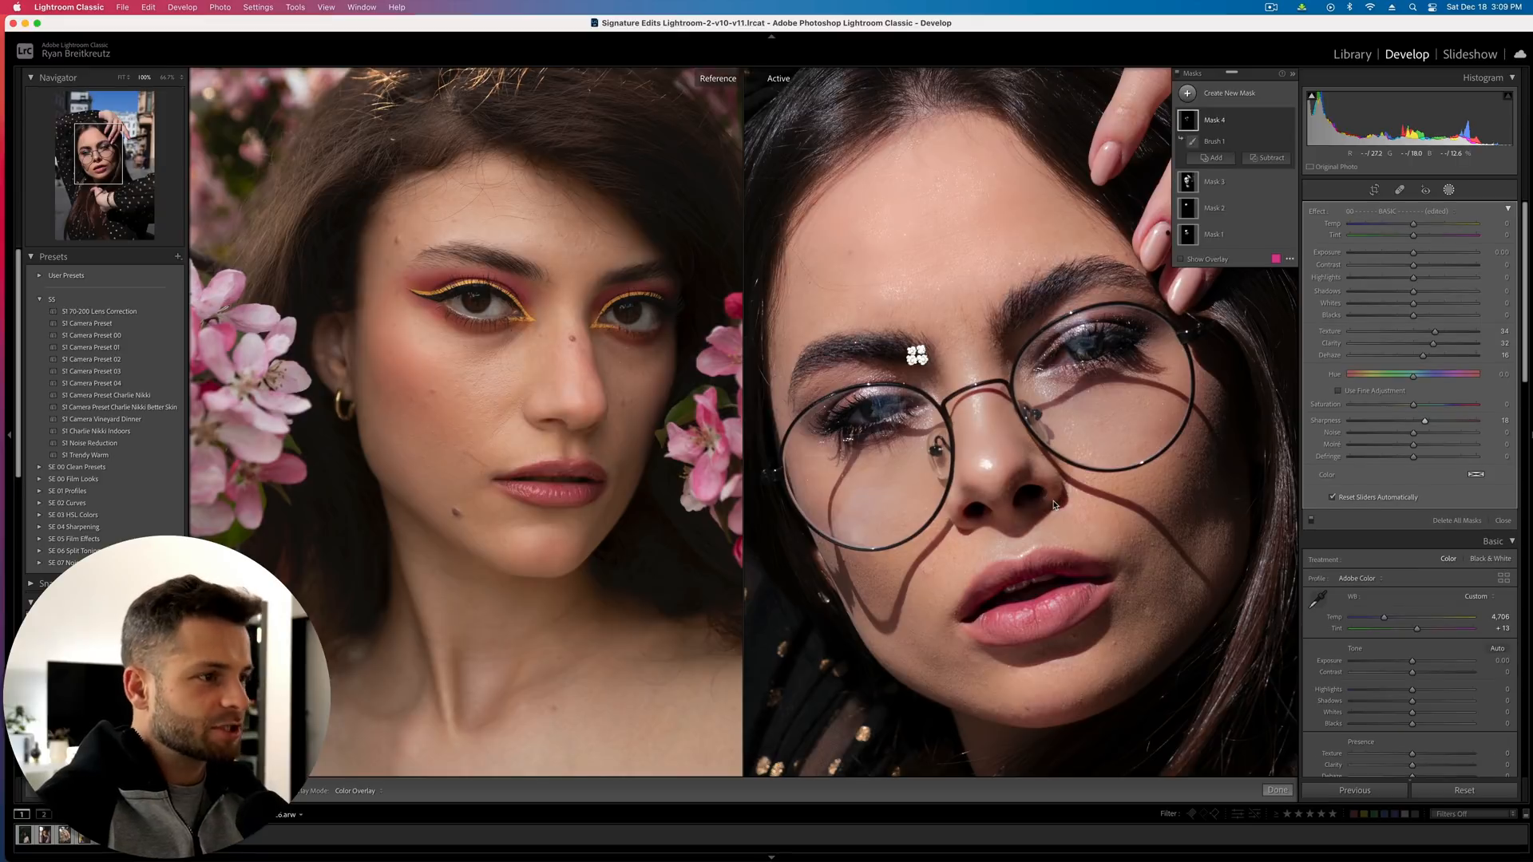
{"action": "key", "text": "super+z"}
{"action": "key", "text": "z"}
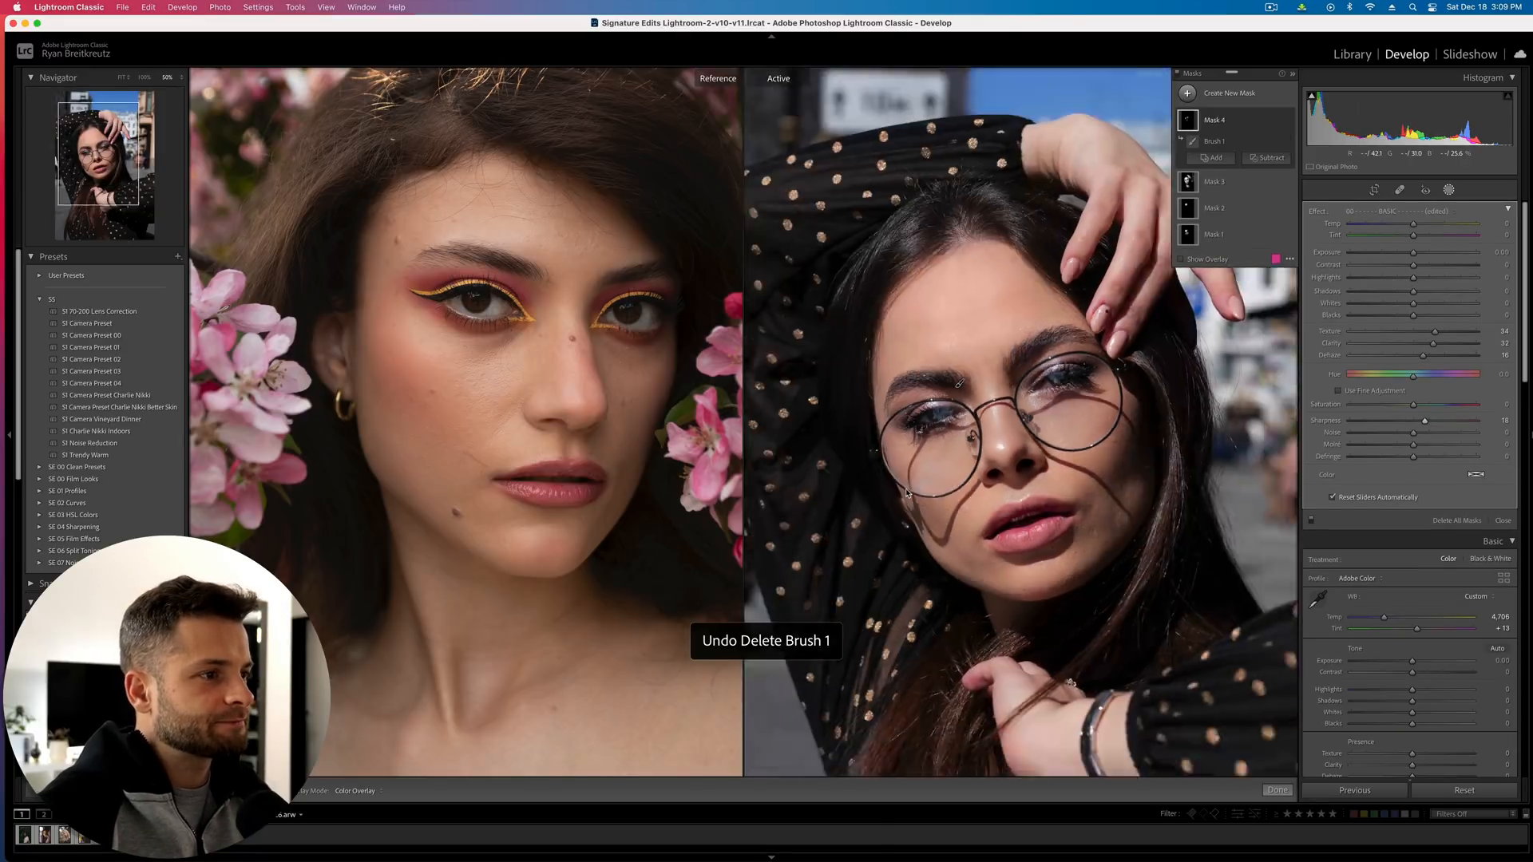
{"action": "left_click", "coordinate": [1436, 278]}
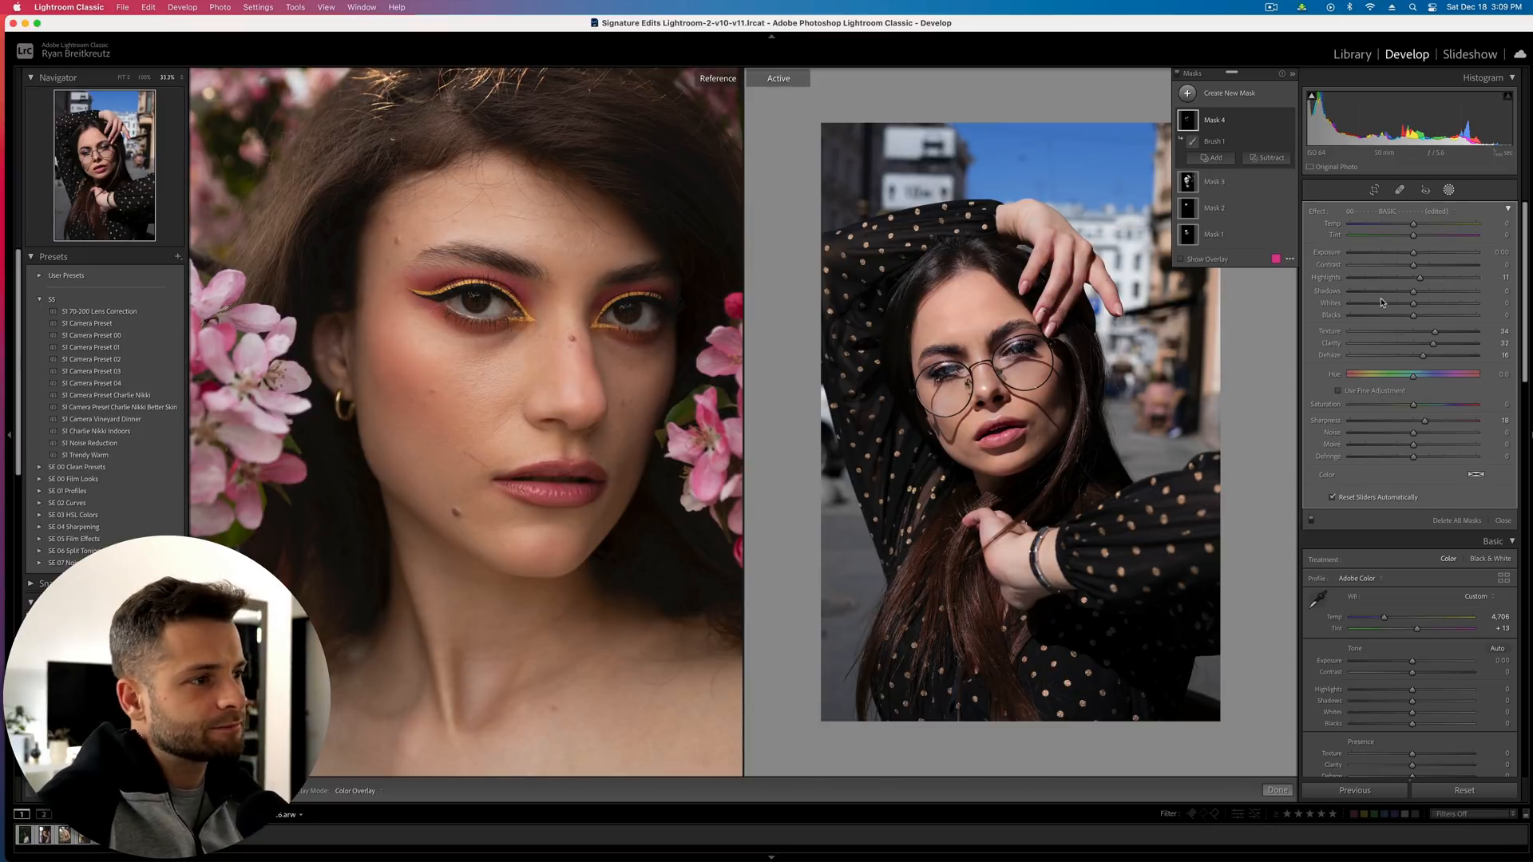
Close the masking controls and compare the whole portrait repeatedly with its unedited version
{"action": "key", "text": "shift+w"}
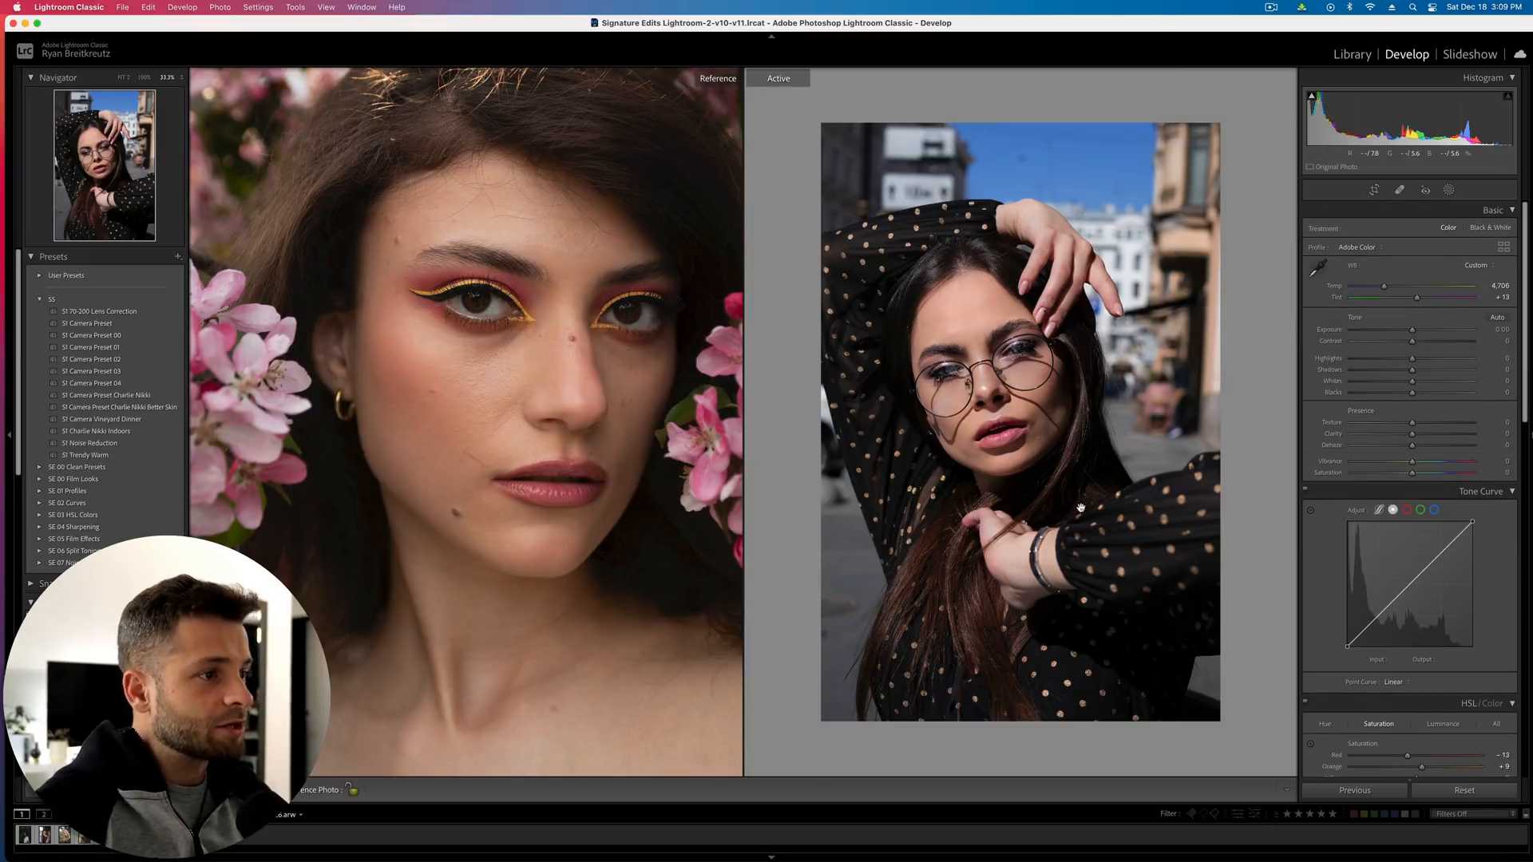
{"action": "key", "text": "backslash"}
{"action": "key", "text": "backslash"}
{"action": "key", "text": "backslash"}
{"action": "key", "text": "backslash"}
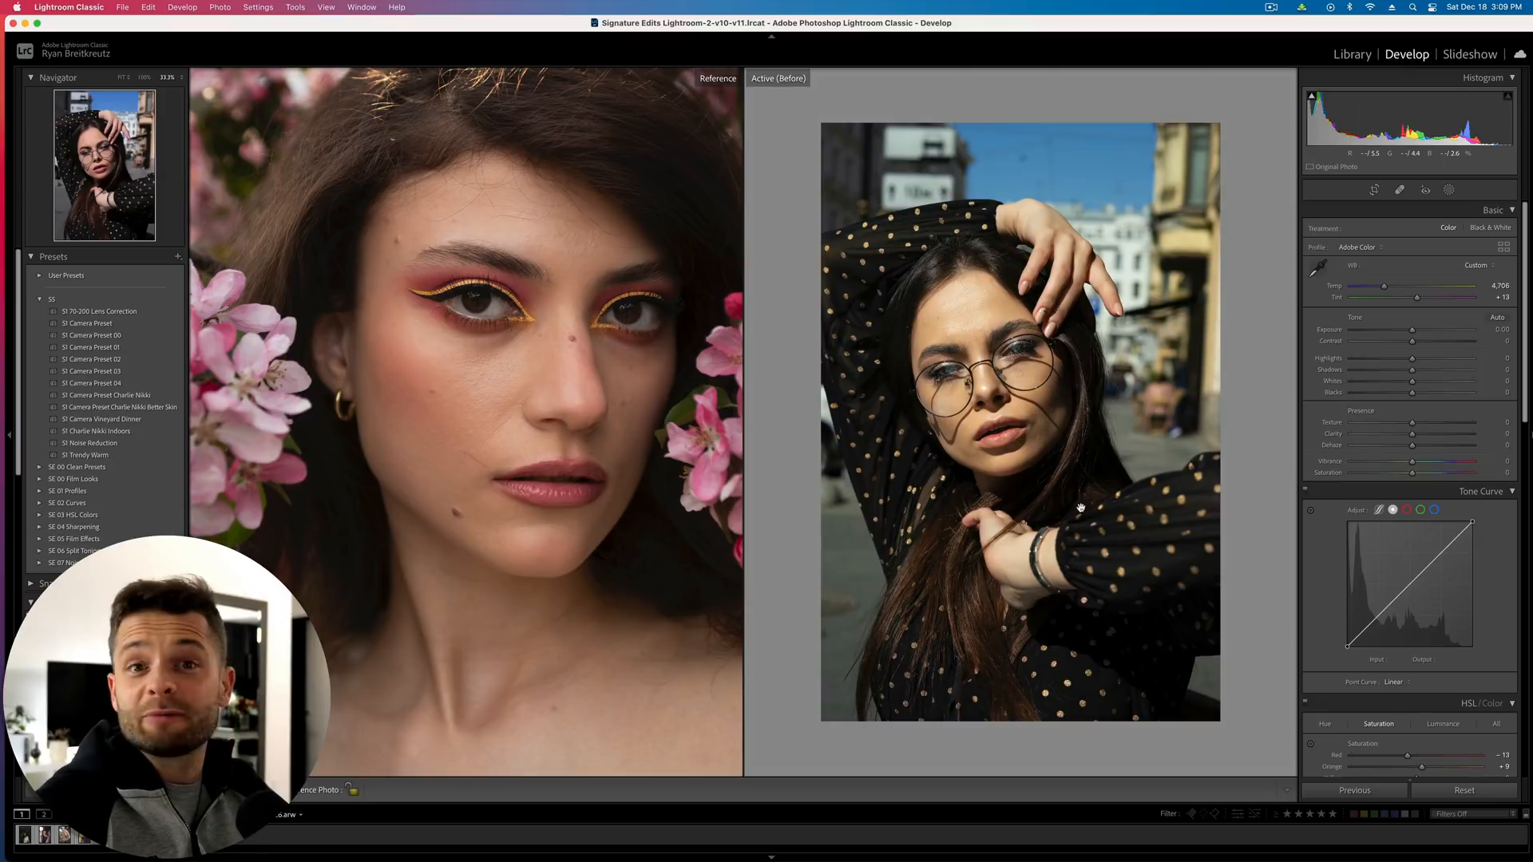
{"action": "key", "text": "backslash"}
{"action": "key", "text": "backslash"}
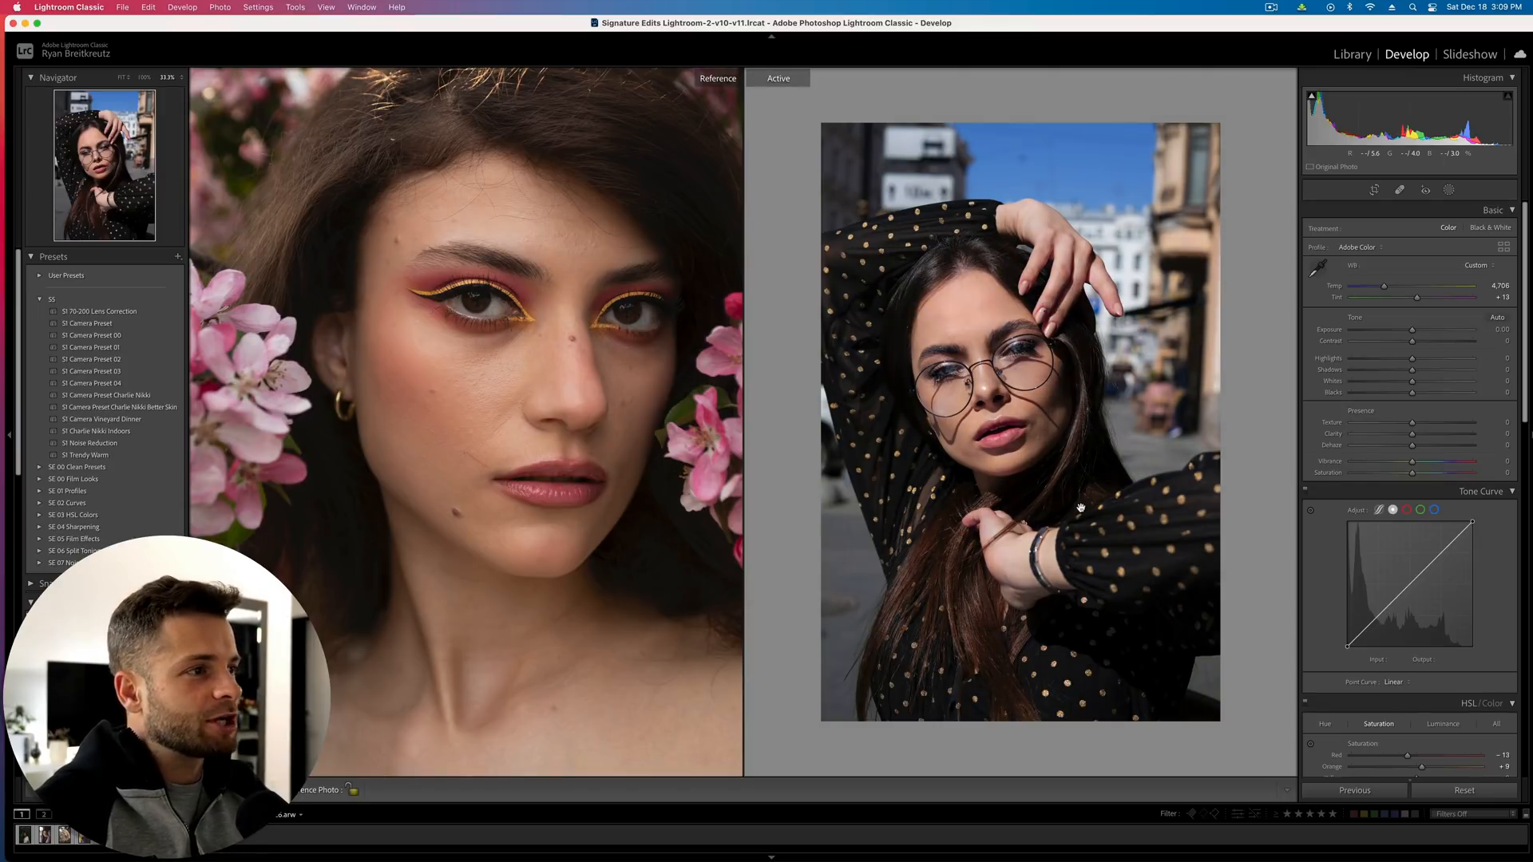
Create a subject mask on the portrait and invert it to cover the background
{"action": "left_click", "coordinate": [1450, 190]}
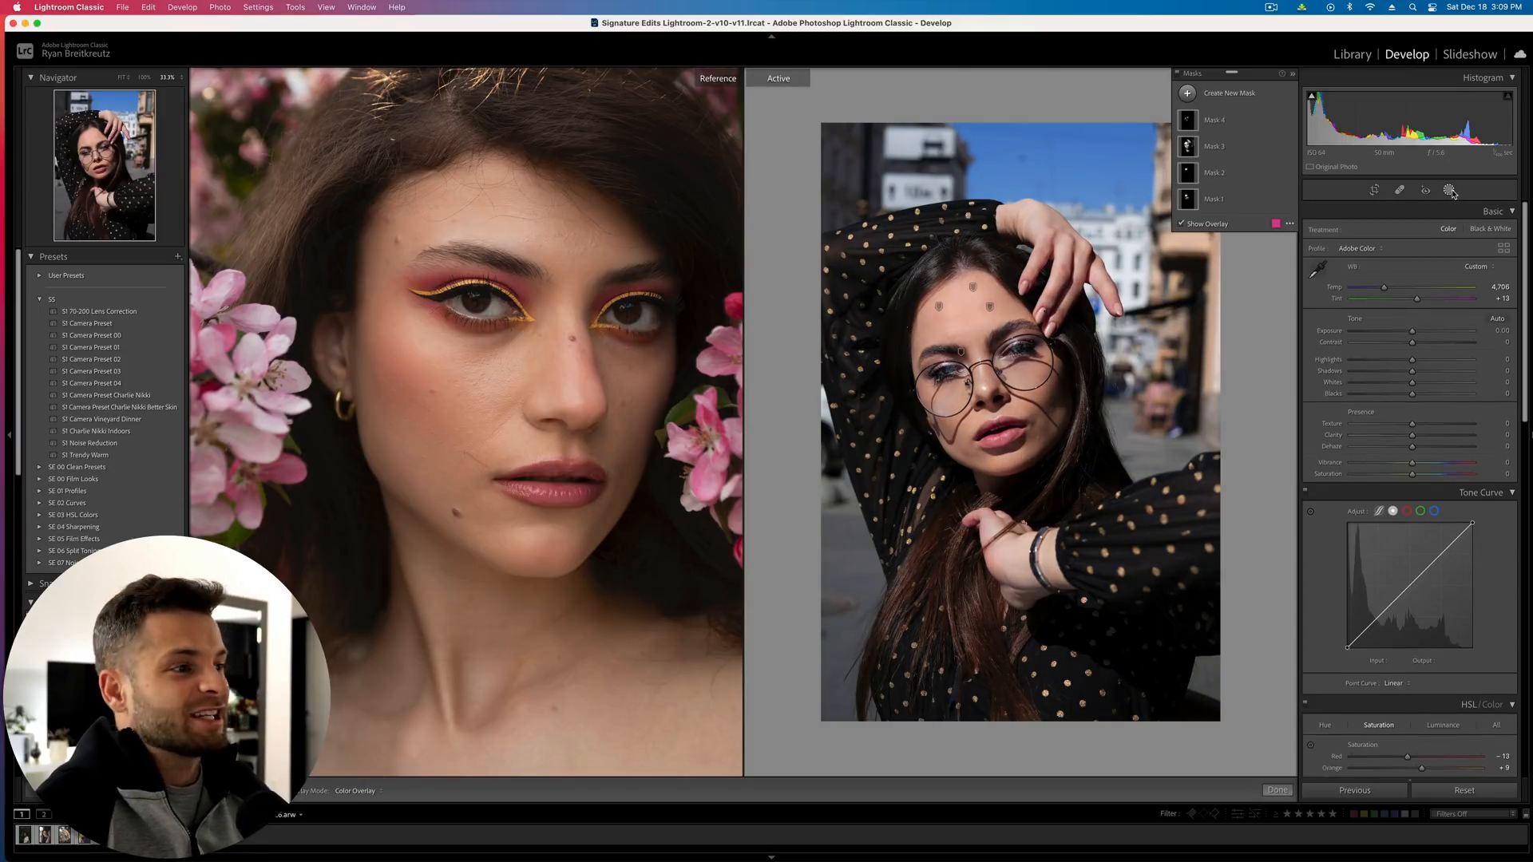
{"action": "left_click", "coordinate": [1240, 96]}
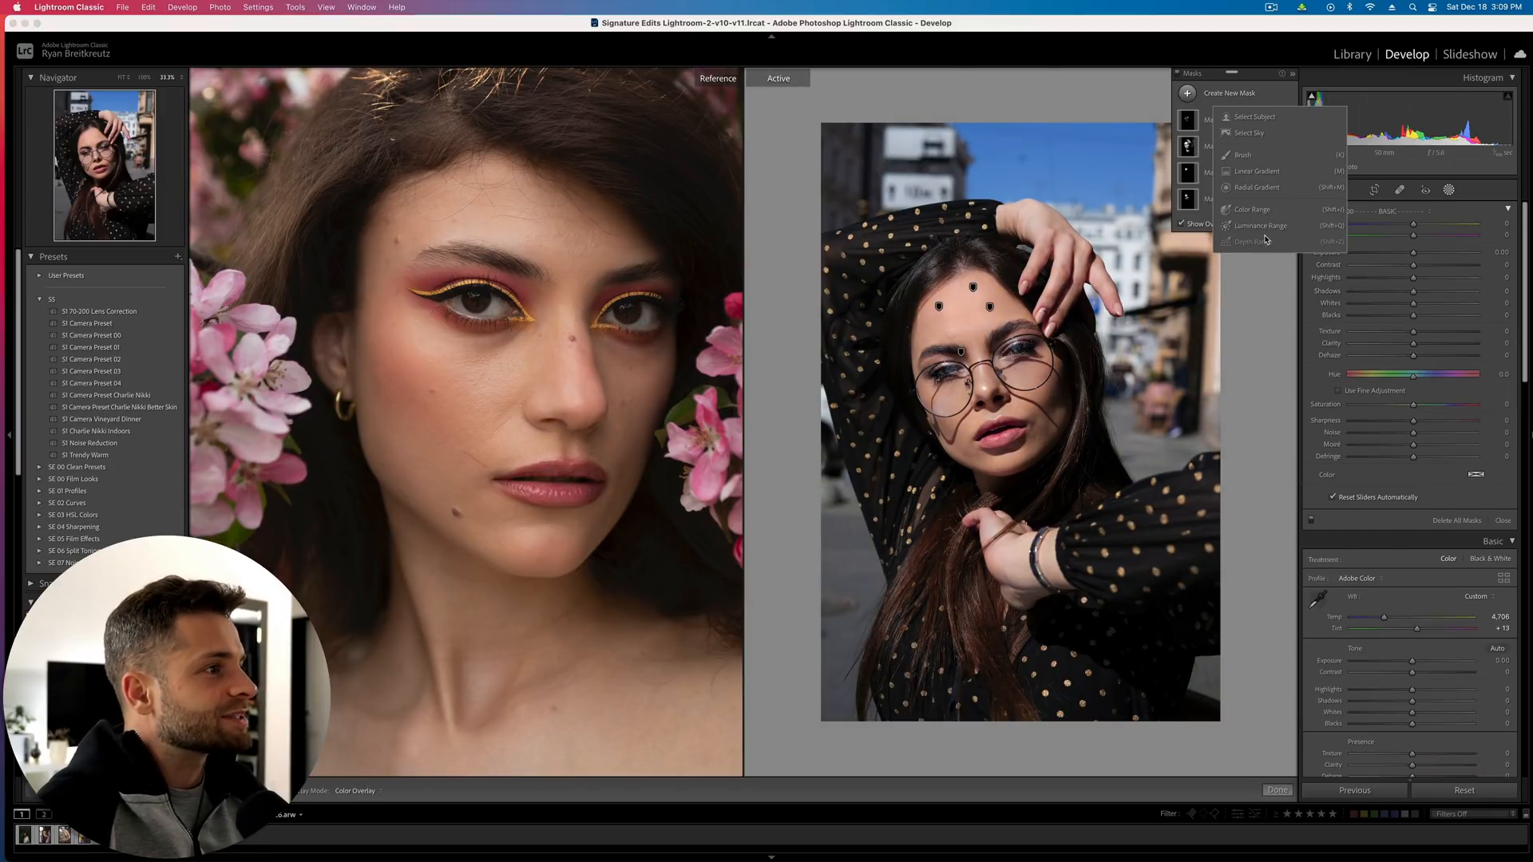
{"action": "left_click", "coordinate": [1252, 117]}
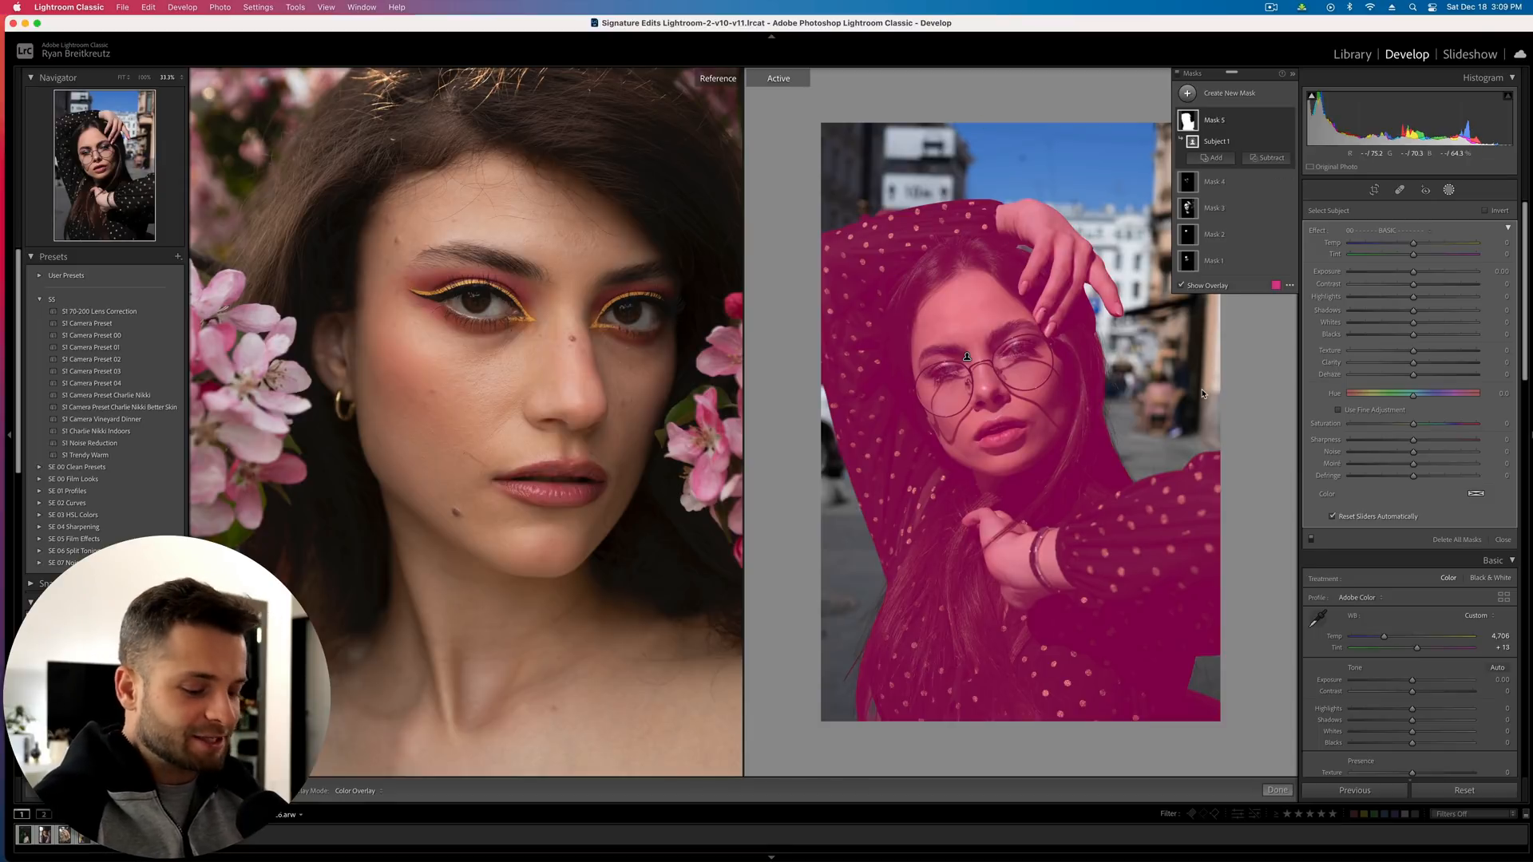
{"action": "key", "text": "apostrophe"}
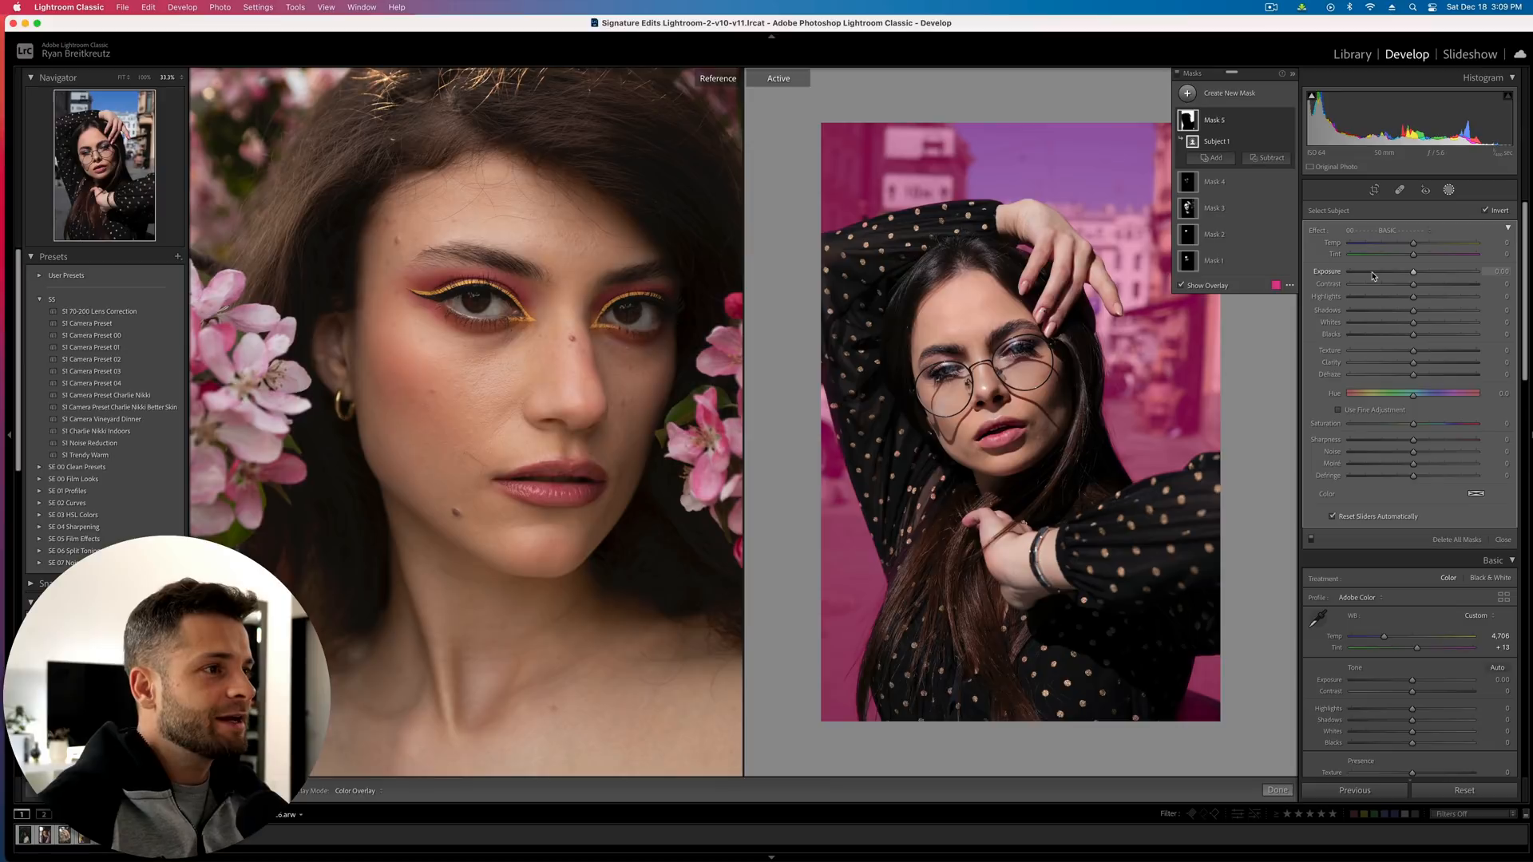
Brighten and soften the masked background by adjusting its exposure, clarity, dehaze and saturation, and close the masking controls
{"action": "left_click_drag", "start_coordinate": [1429, 277], "coordinate": [1361, 284]}
{"action": "mouse_move", "coordinate": [1413, 362]}
{"action": "left_mouse_down"}
{"action": "mouse_move", "coordinate": [1380, 362]}
{"action": "mouse_move", "coordinate": [1401, 374]}
{"action": "left_mouse_up"}
{"action": "left_click_drag", "start_coordinate": [1418, 274], "coordinate": [1406, 274]}
{"action": "mouse_move", "coordinate": [1414, 424]}
{"action": "left_mouse_down"}
{"action": "mouse_move", "coordinate": [1451, 428]}
{"action": "mouse_move", "coordinate": [1318, 425]}
{"action": "mouse_move", "coordinate": [1413, 425]}
{"action": "left_mouse_up"}
{"action": "mouse_move", "coordinate": [1417, 277]}
{"action": "left_mouse_down"}
{"action": "mouse_move", "coordinate": [1452, 300]}
{"action": "mouse_move", "coordinate": [1421, 299]}
{"action": "left_mouse_up"}
{"action": "key", "text": "shift+w"}
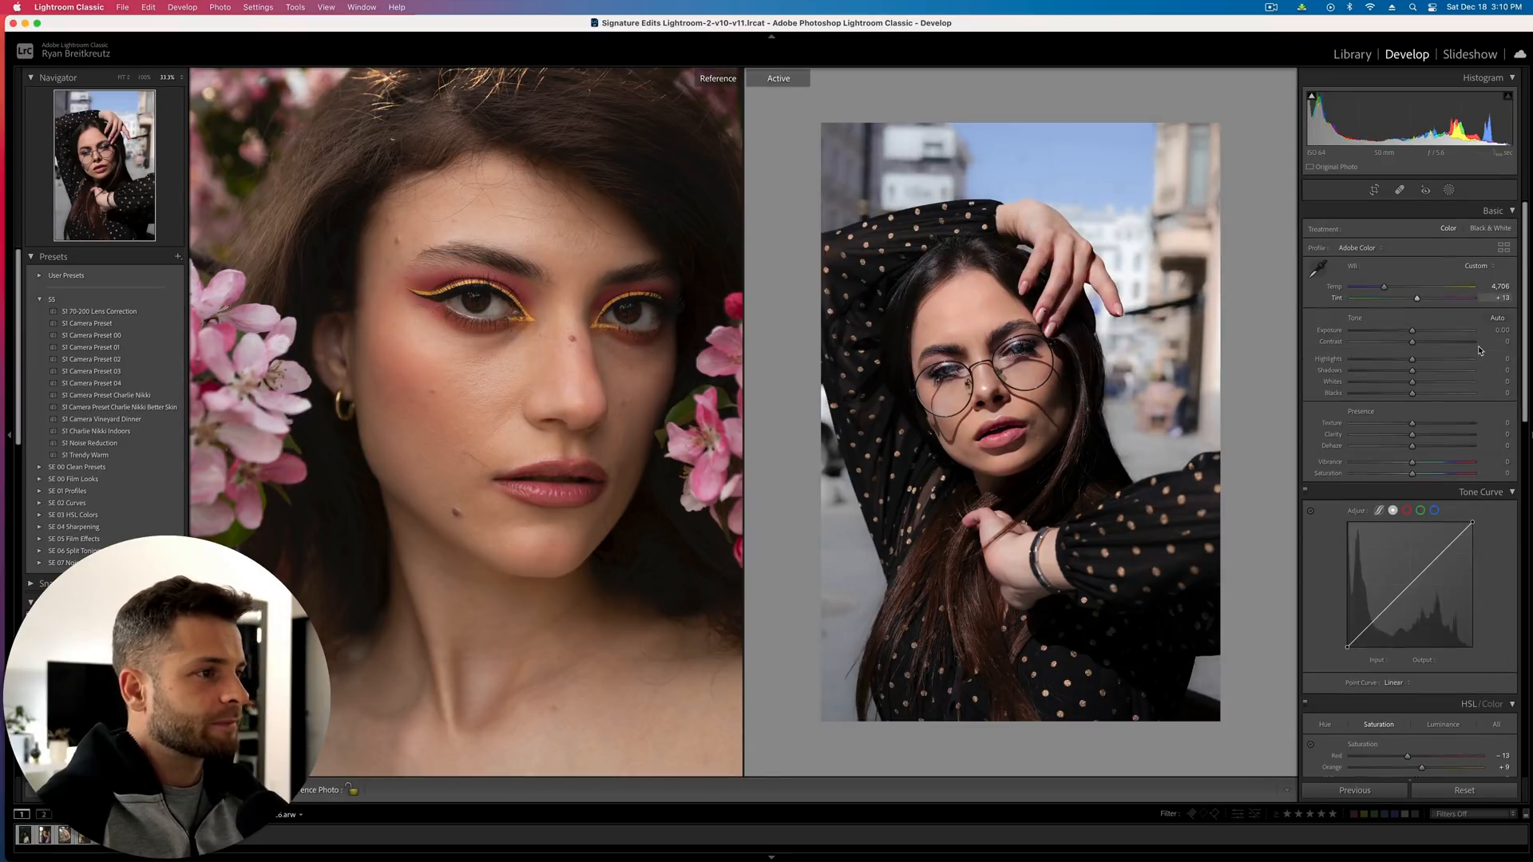
Set the overall highlights to +7 and compare the whole portrait with its unedited version
{"action": "mouse_move", "coordinate": [1412, 359]}
{"action": "left_mouse_down"}
{"action": "mouse_move", "coordinate": [1453, 363]}
{"action": "mouse_move", "coordinate": [1417, 361]}
{"action": "left_mouse_up"}
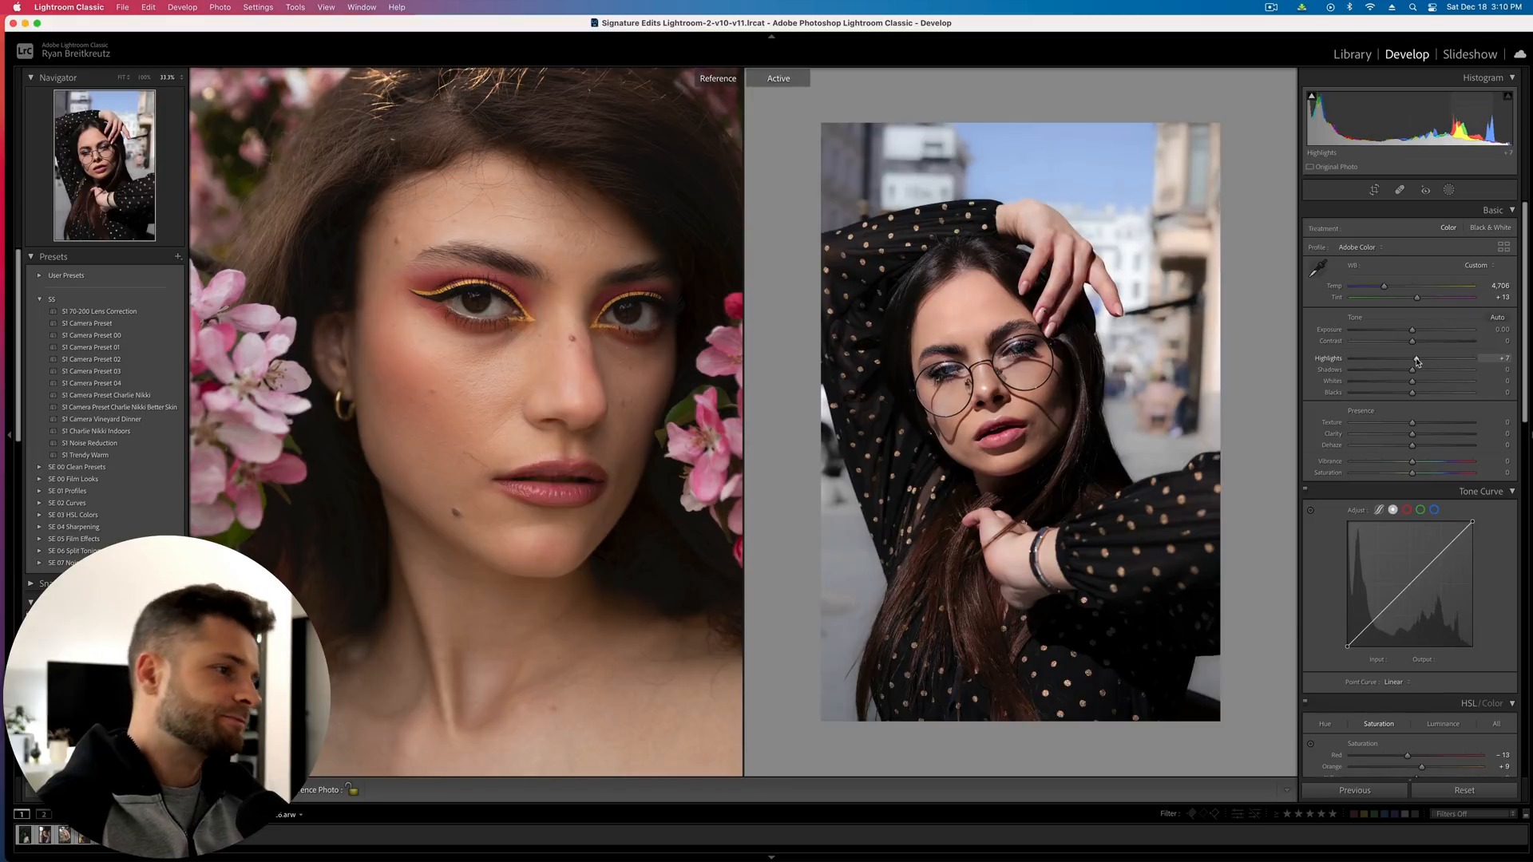
{"action": "key", "text": "super+minus"}
{"action": "key", "text": "backslash"}
{"action": "key", "text": "backslash"}
{"action": "key", "text": "backslash"}
{"action": "key", "text": "backslash"}
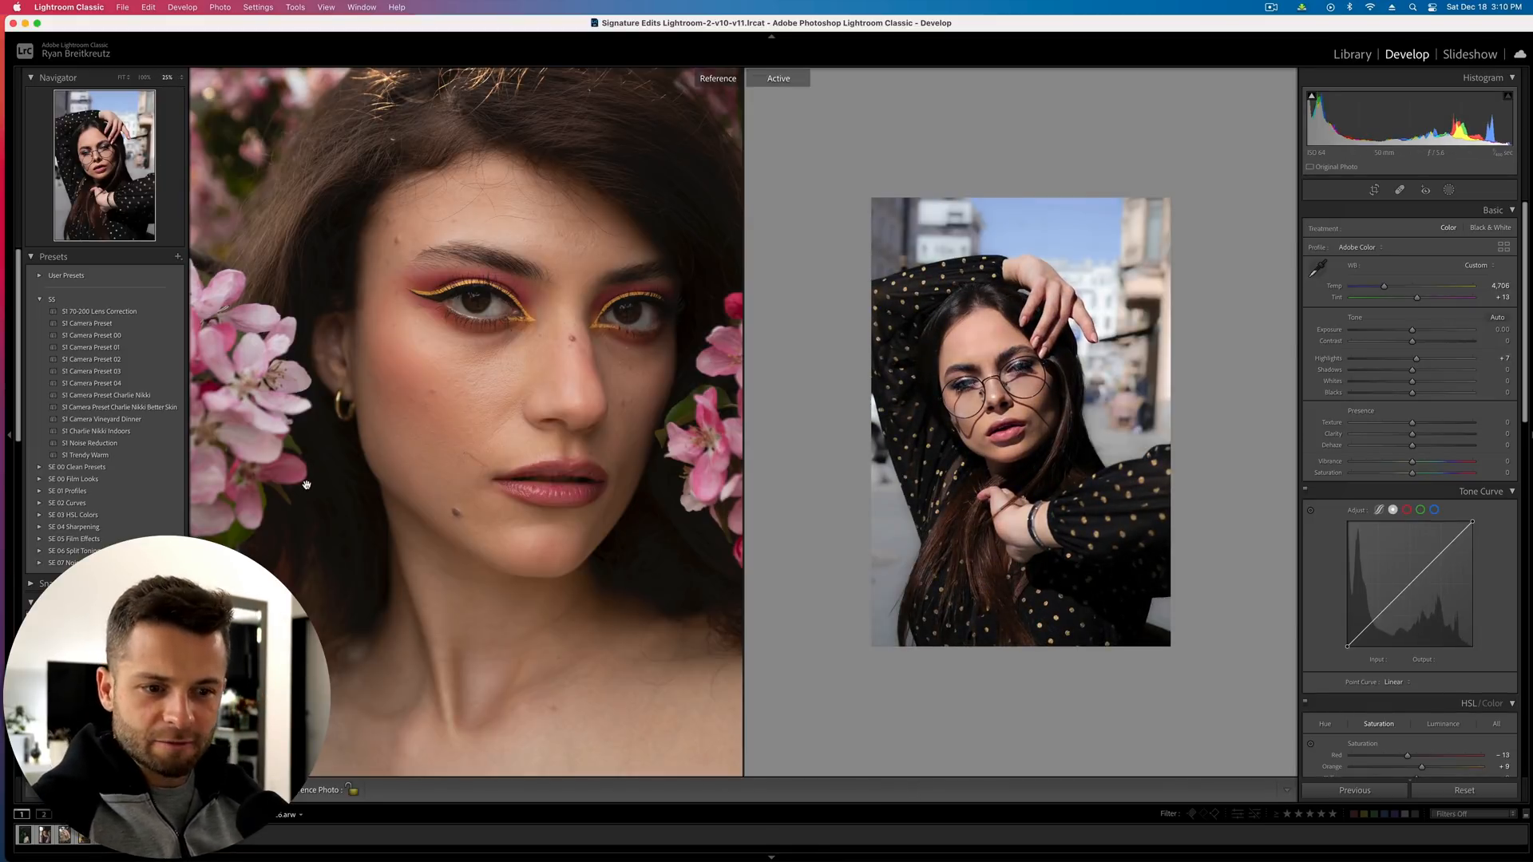
Switch to the sunset photo of the seated woman and examine the skin on her legs, arms and face
{"action": "key", "text": "Right"}
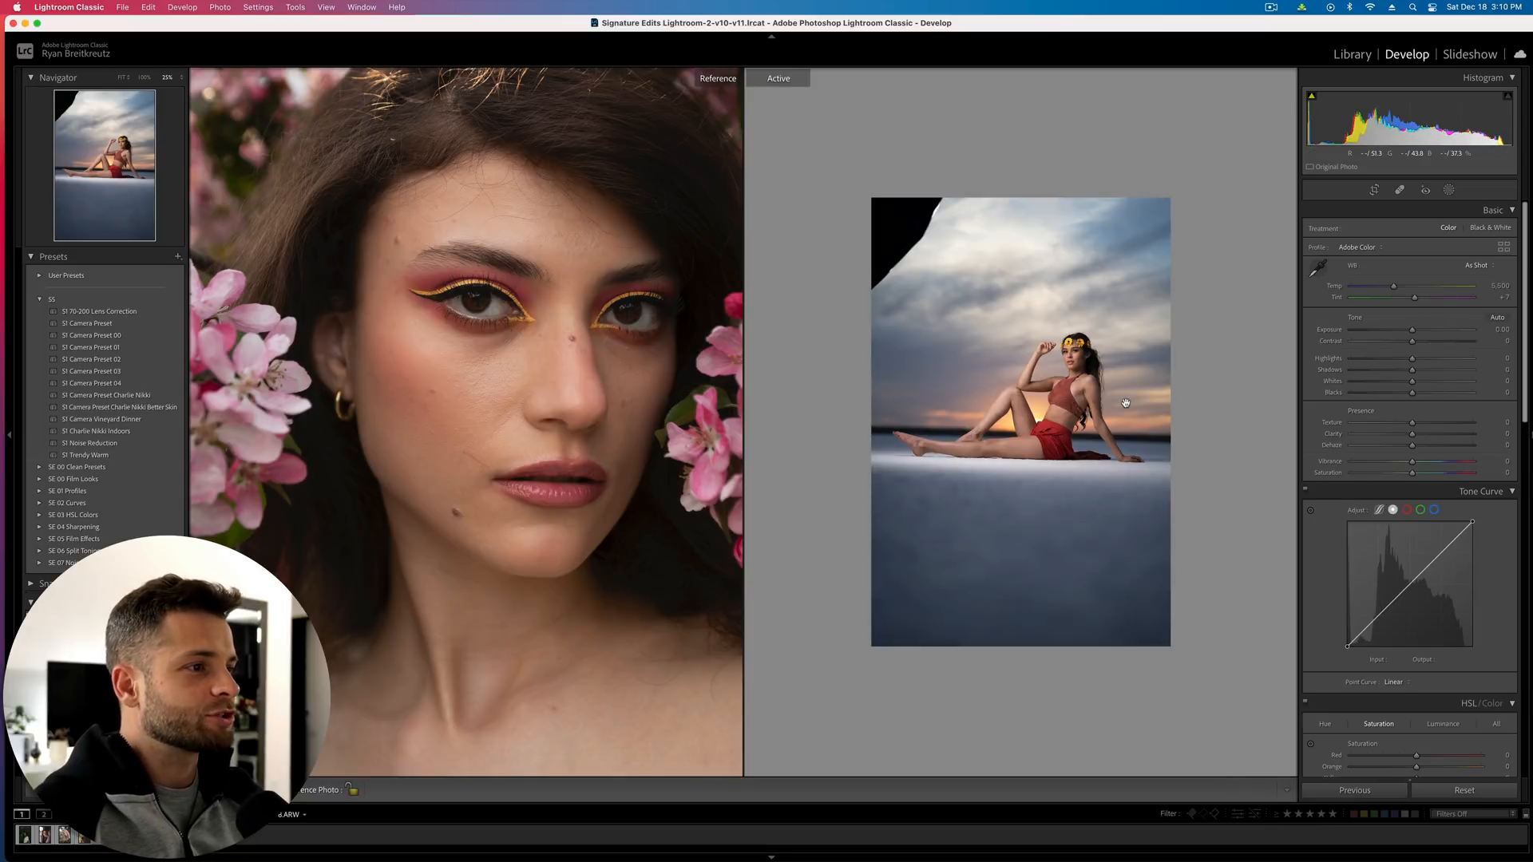
{"action": "key", "text": "super+equal"}
{"action": "key", "text": "super+equal"}
{"action": "key", "text": "super+equal"}
{"action": "left_click_drag", "start_coordinate": [1179, 445], "coordinate": [1288, 443]}
{"action": "key", "text": "super+equal"}
{"action": "left_click_drag", "start_coordinate": [1040, 486], "coordinate": [1244, 416]}
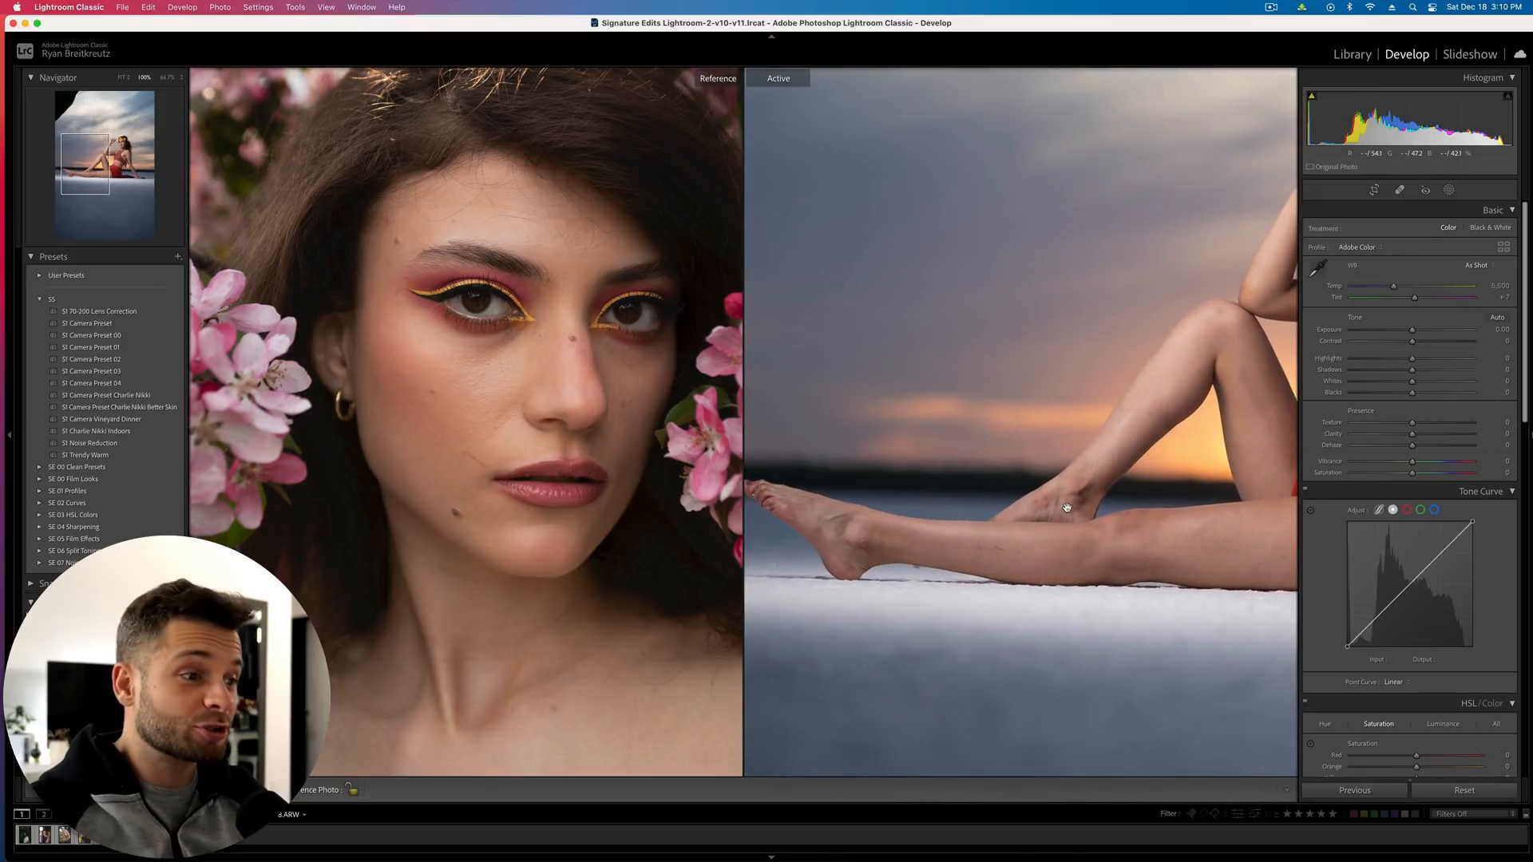
{"action": "left_click_drag", "start_coordinate": [1123, 536], "coordinate": [640, 647]}
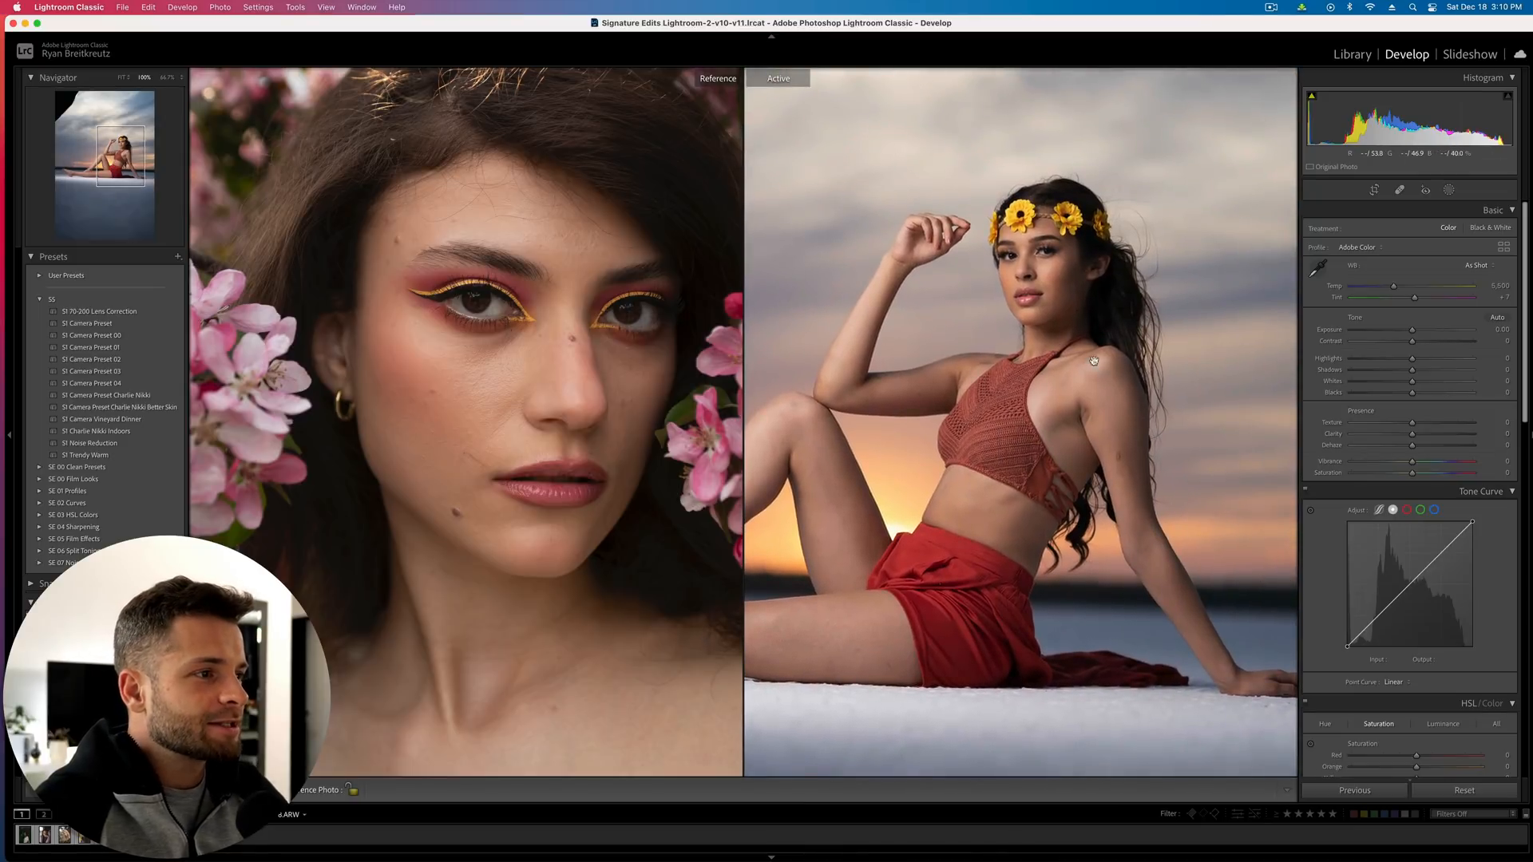
{"action": "left_click_drag", "start_coordinate": [931, 618], "coordinate": [1168, 484]}
{"action": "left_click_drag", "start_coordinate": [1010, 501], "coordinate": [1131, 504]}
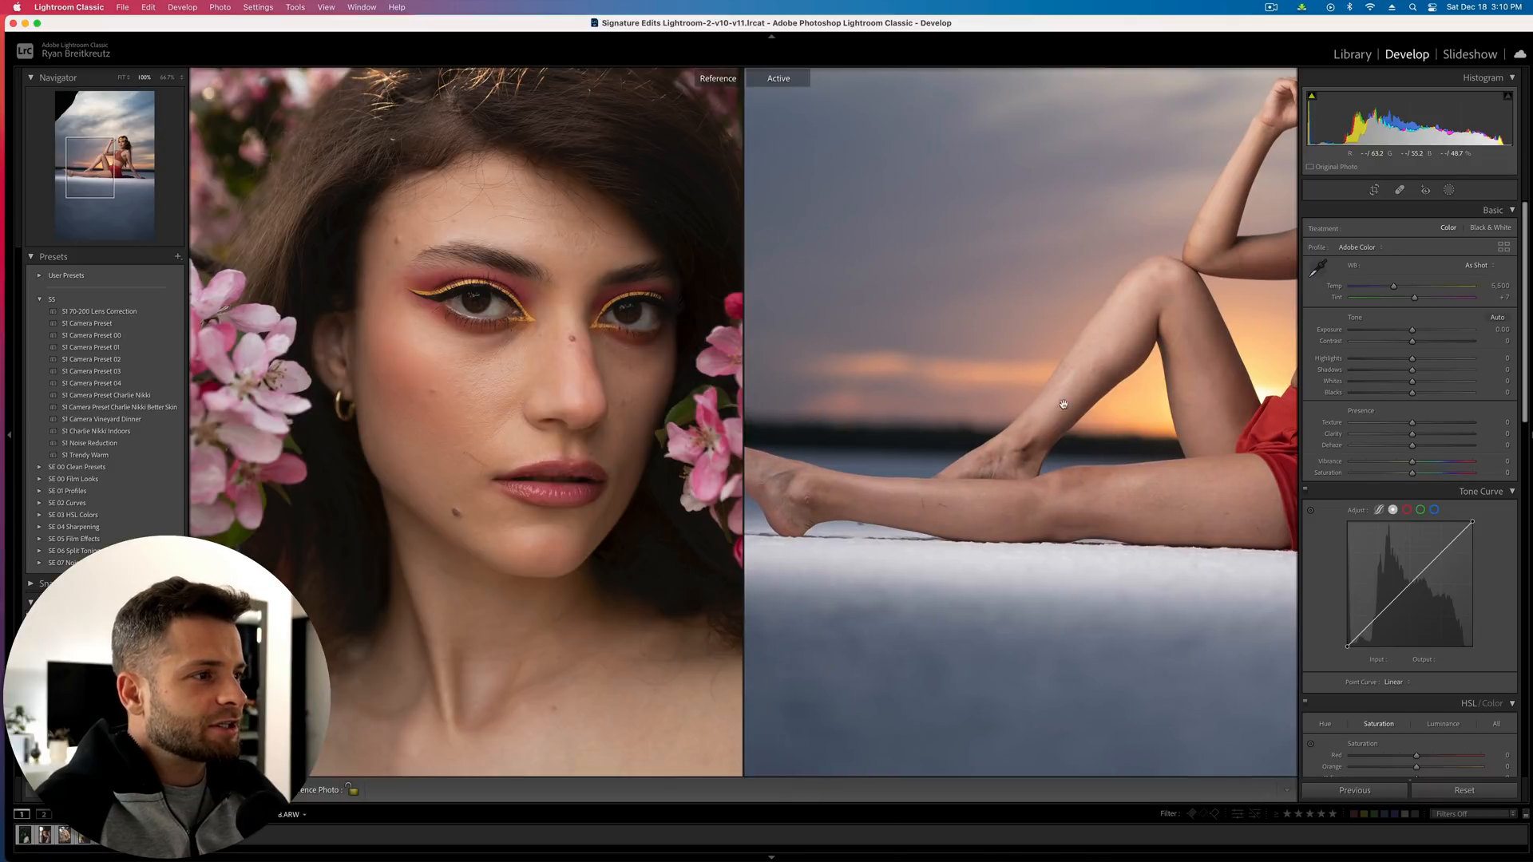
{"action": "left_click_drag", "start_coordinate": [1144, 393], "coordinate": [1007, 464]}
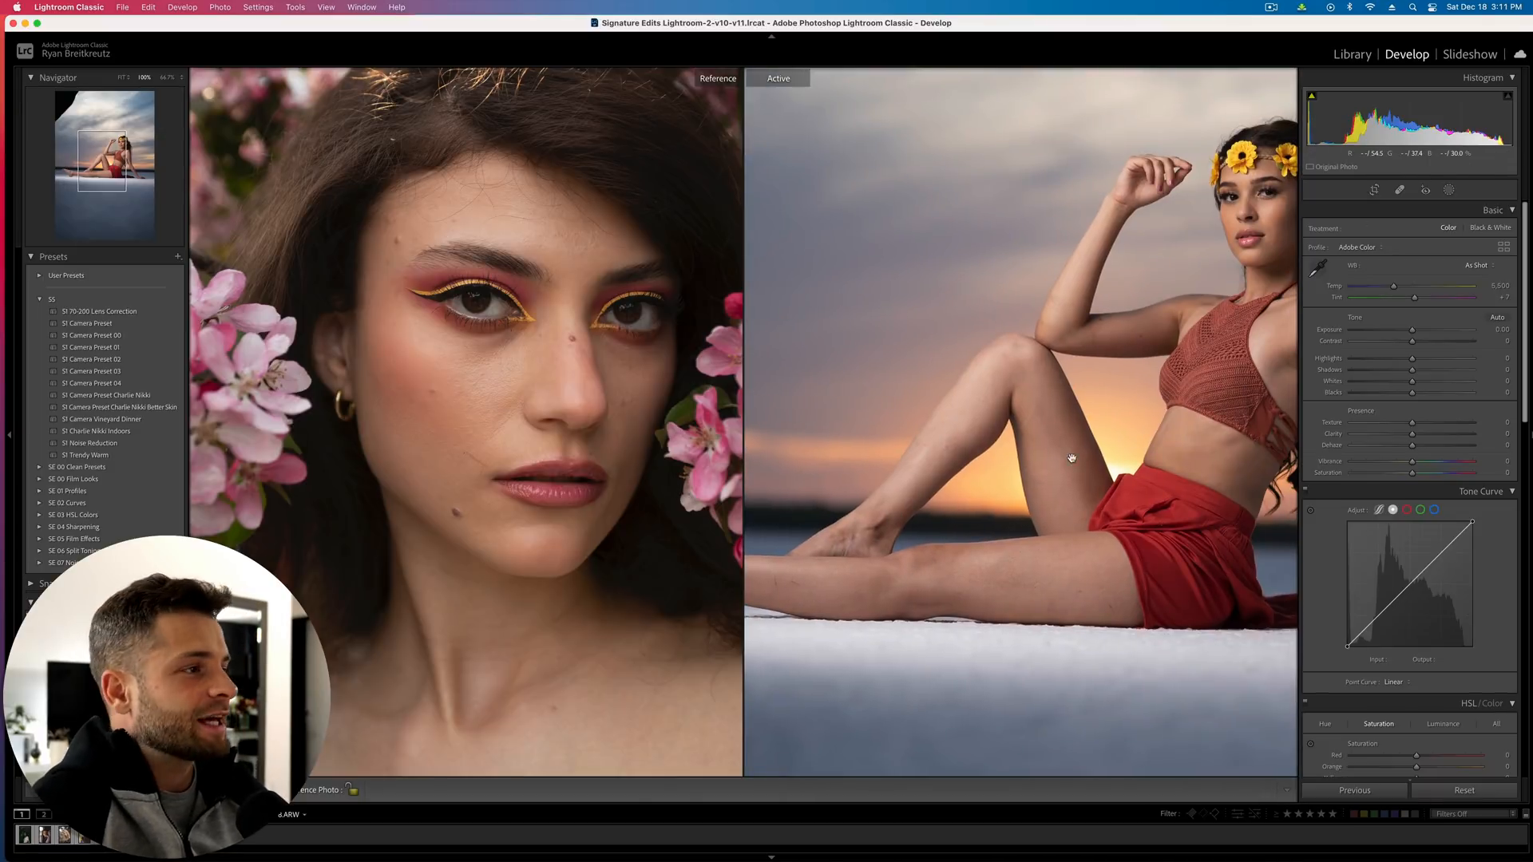
{"action": "left_click_drag", "start_coordinate": [1114, 459], "coordinate": [977, 516]}
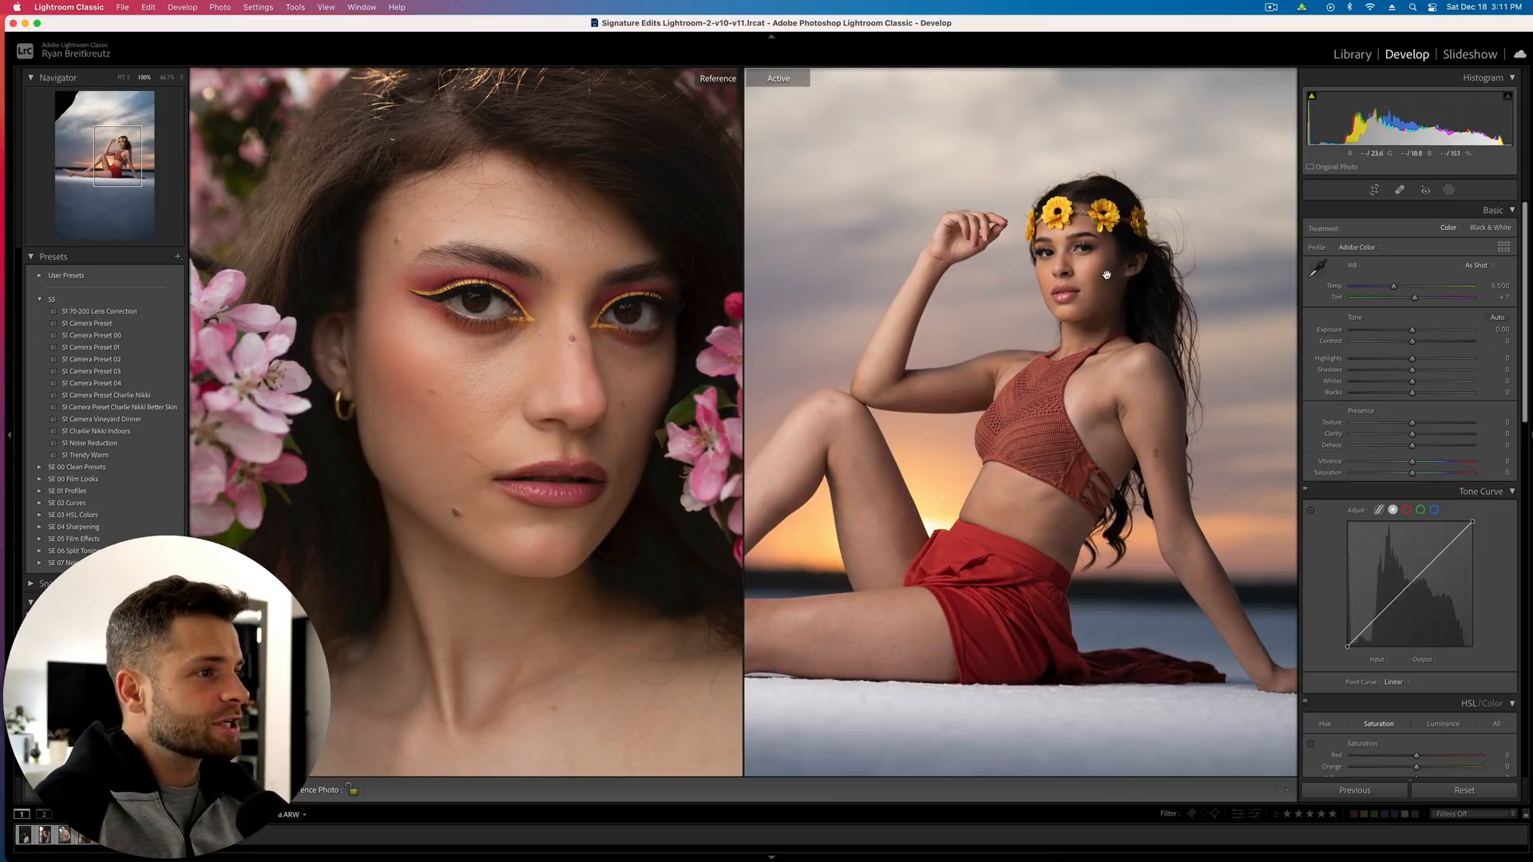
{"action": "left_click_drag", "start_coordinate": [1141, 353], "coordinate": [1169, 345]}
Create a Color Range mask from the woman's shoulder skin tone and set its refine amount to 8
{"action": "left_click", "coordinate": [1449, 190]}
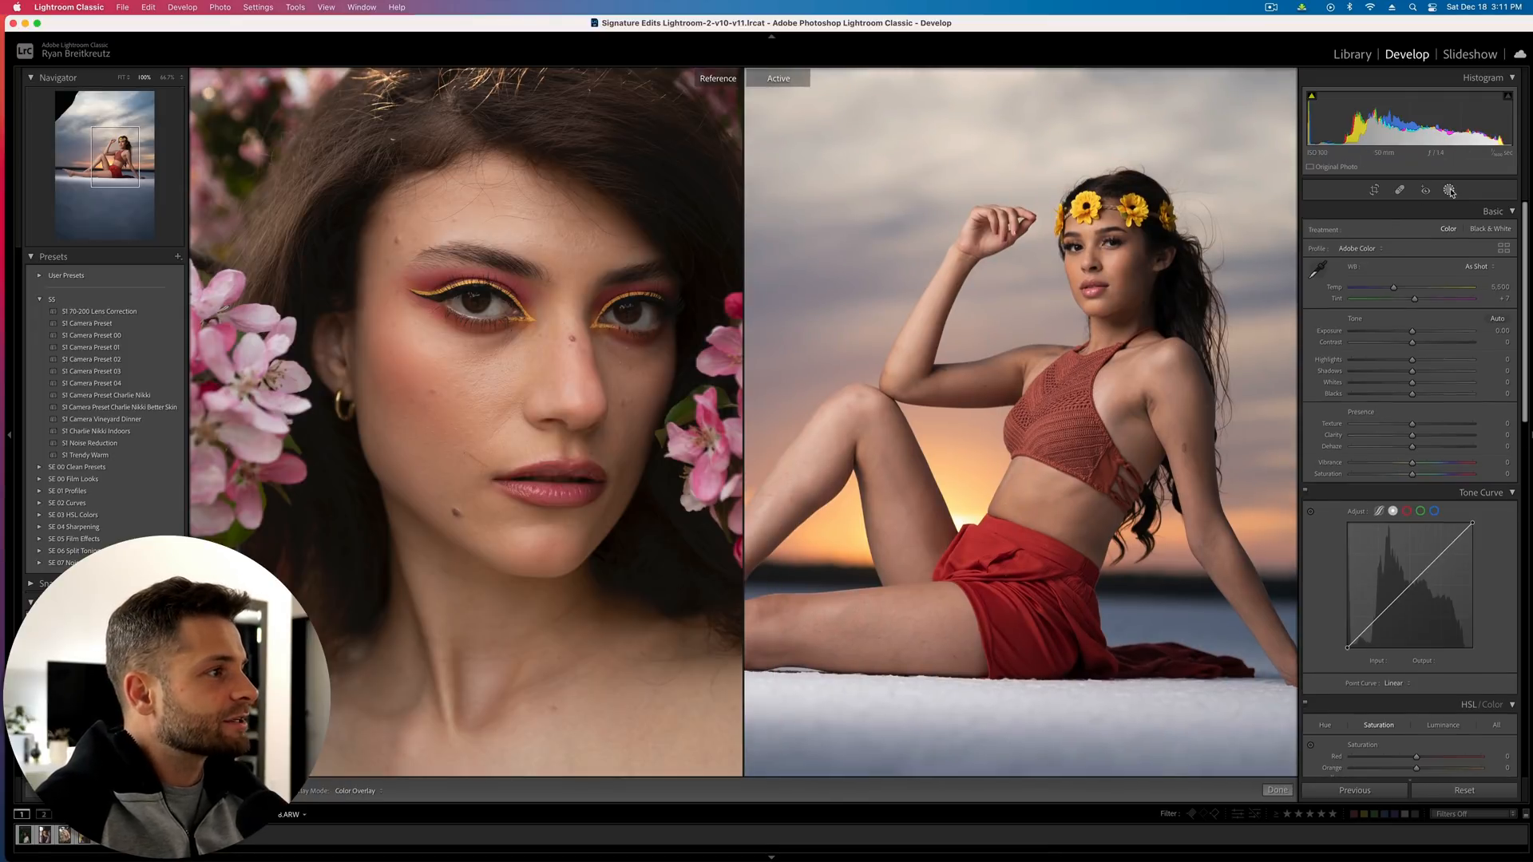
{"action": "left_click", "coordinate": [1342, 321]}
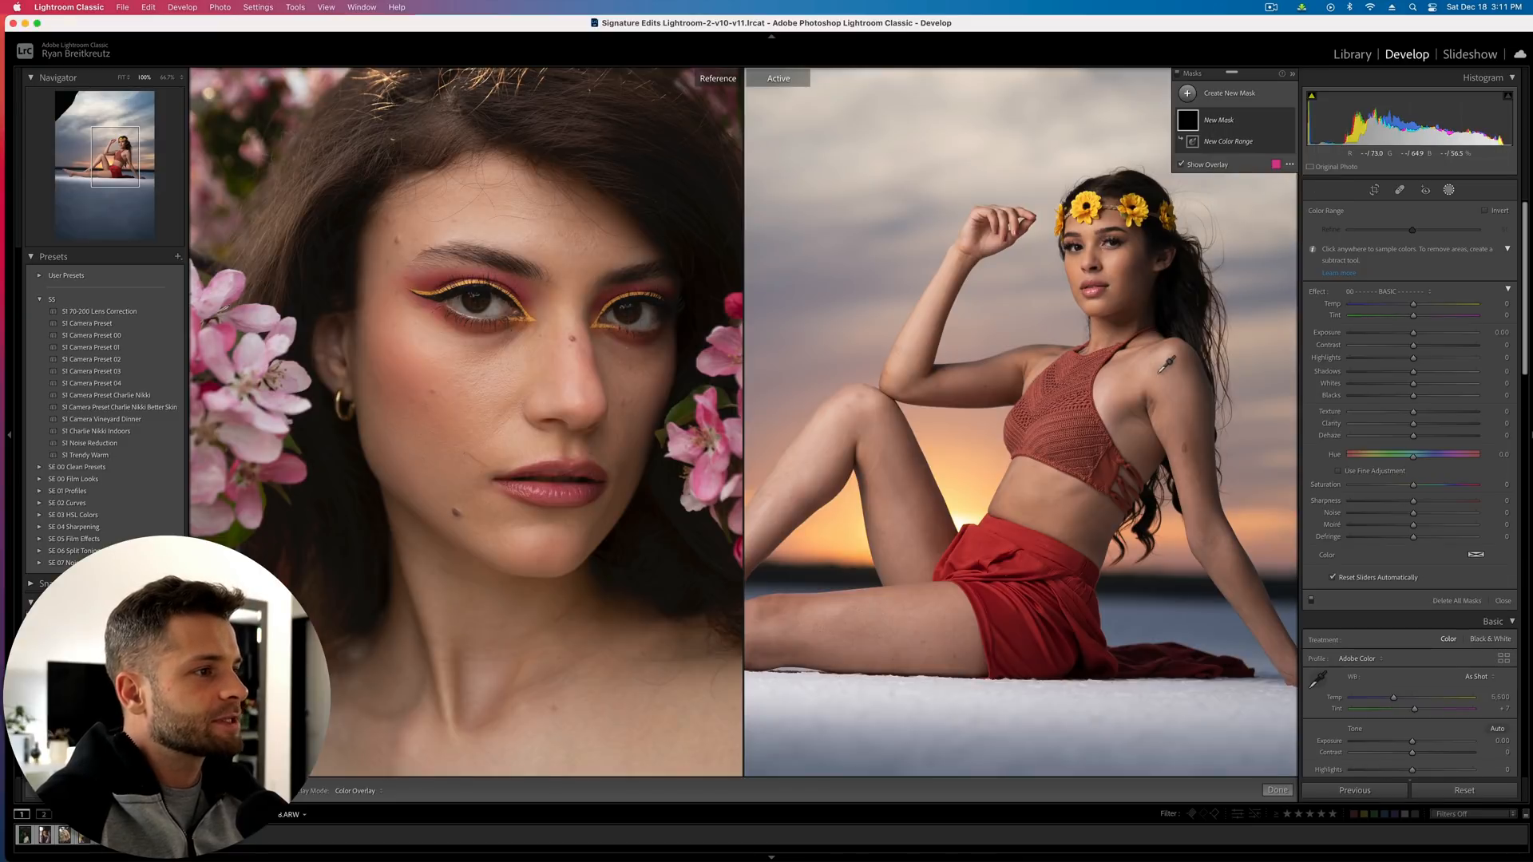
{"action": "left_click", "coordinate": [1157, 375]}
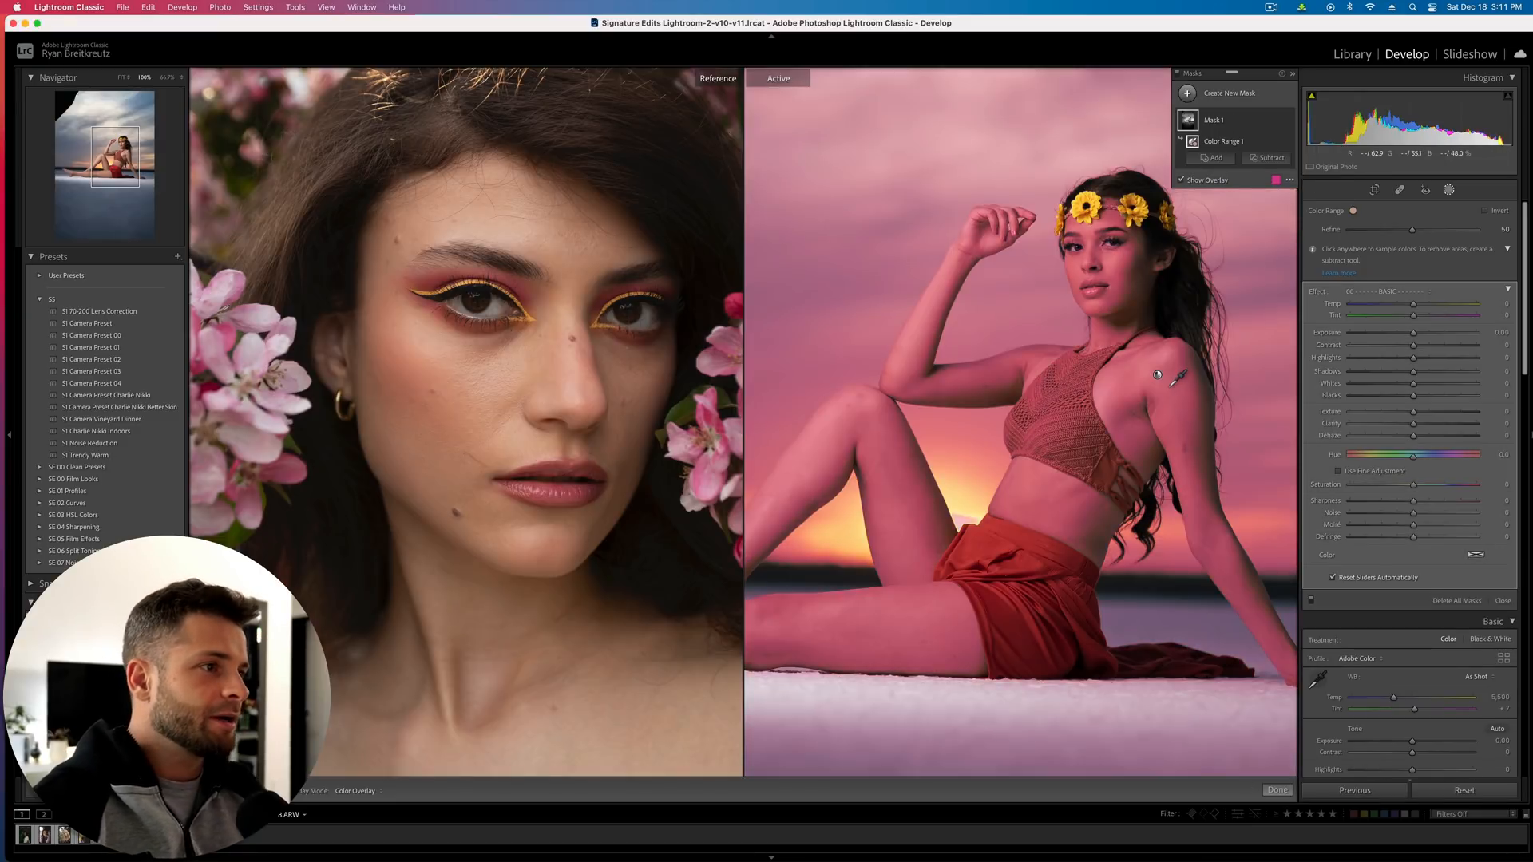
{"action": "key", "text": "super+minus"}
{"action": "key", "text": "super+minus"}
{"action": "key", "text": "super+minus"}
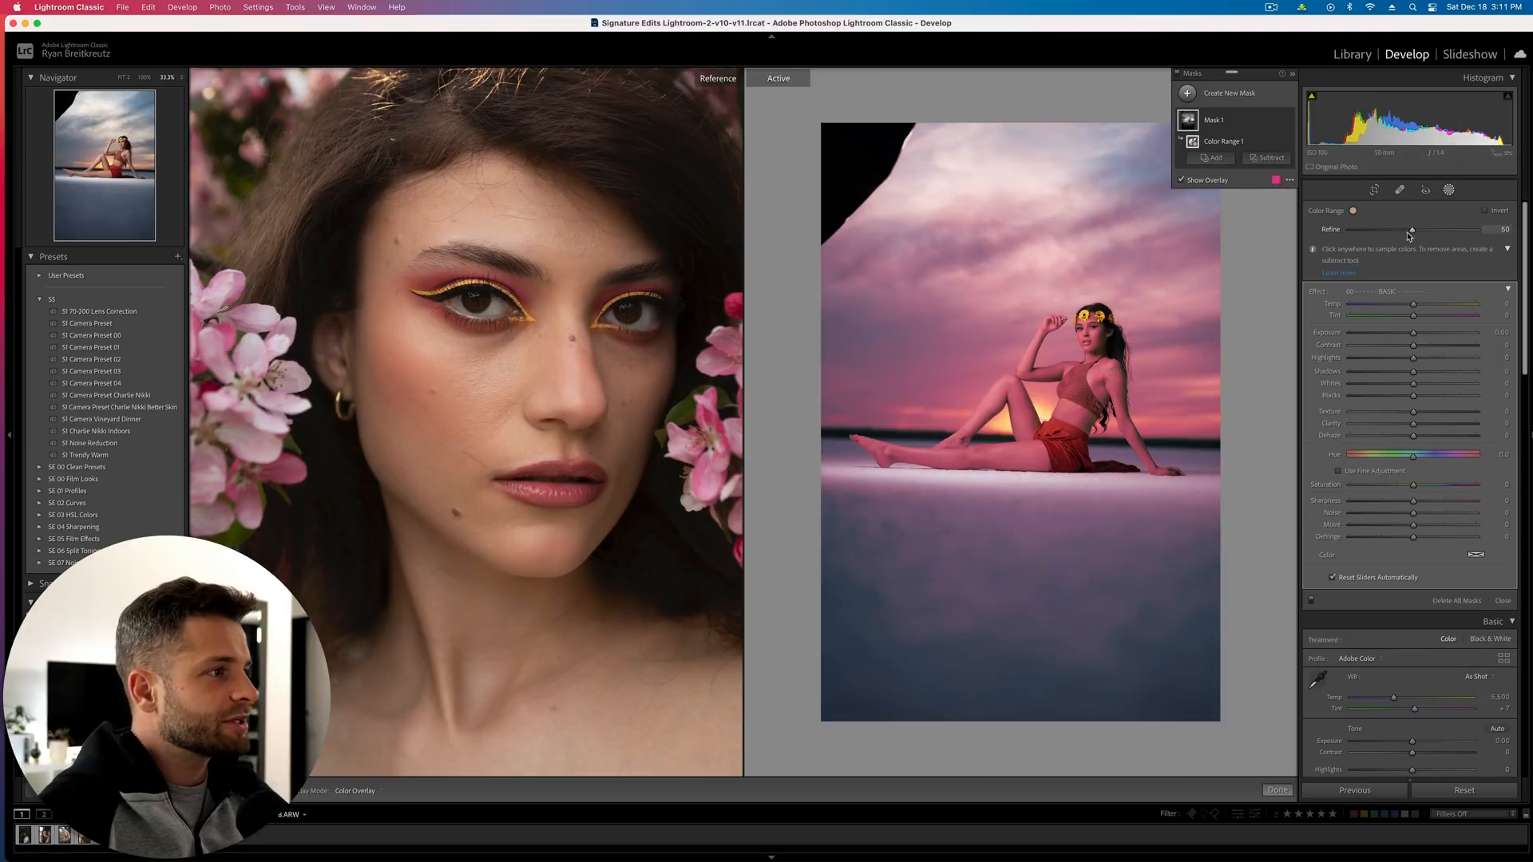
{"action": "left_click_drag", "start_coordinate": [1413, 232], "coordinate": [1357, 234]}
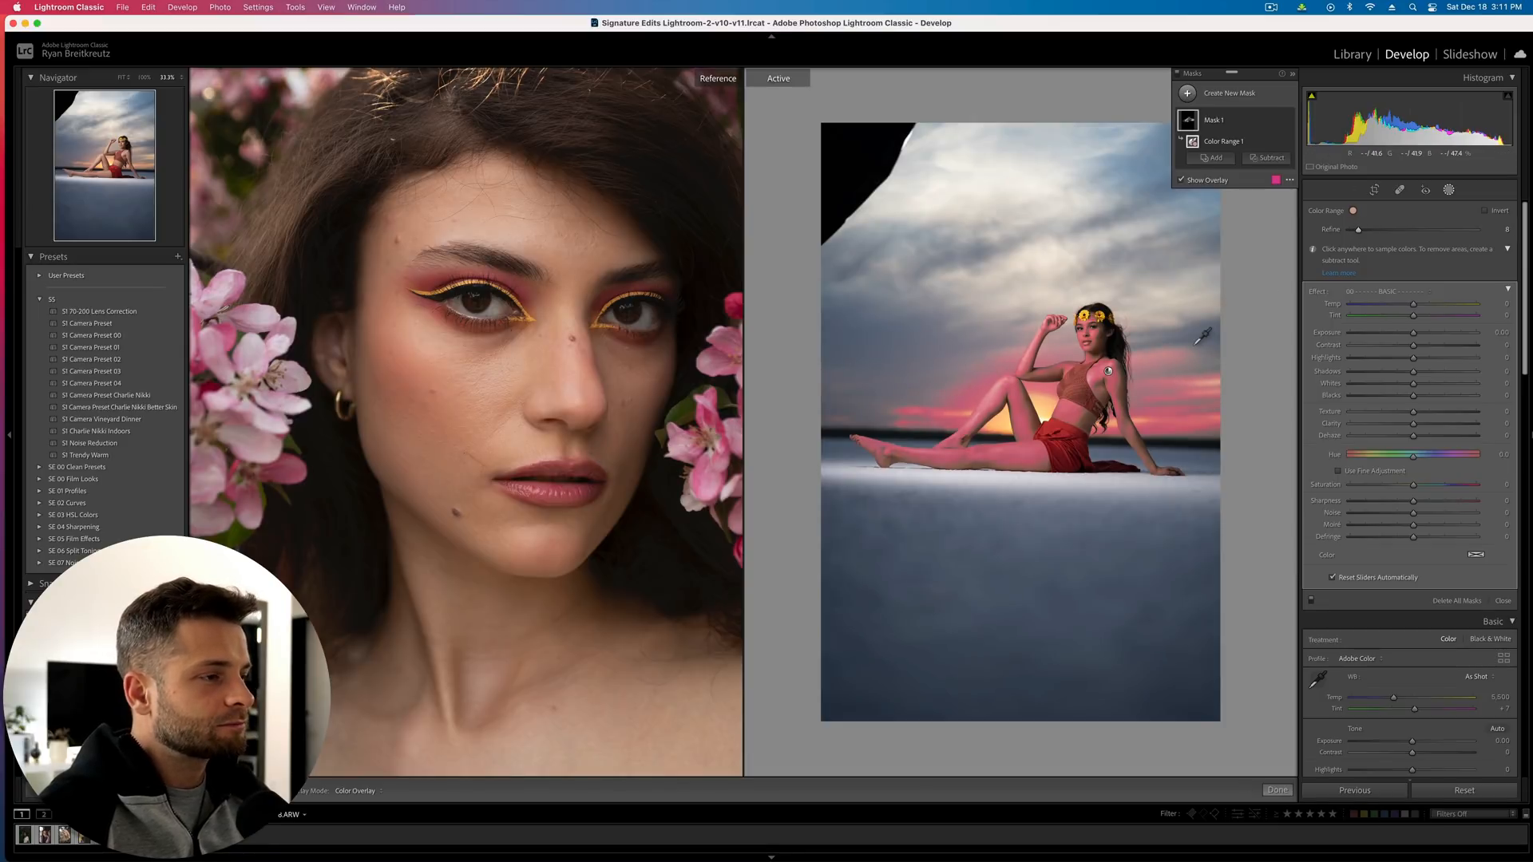
Add further skin samples from the arms, torso and face to the Color Range mask
{"action": "key", "text": "super+="}
{"action": "key", "text": "super+="}
{"action": "key", "text": "super+="}
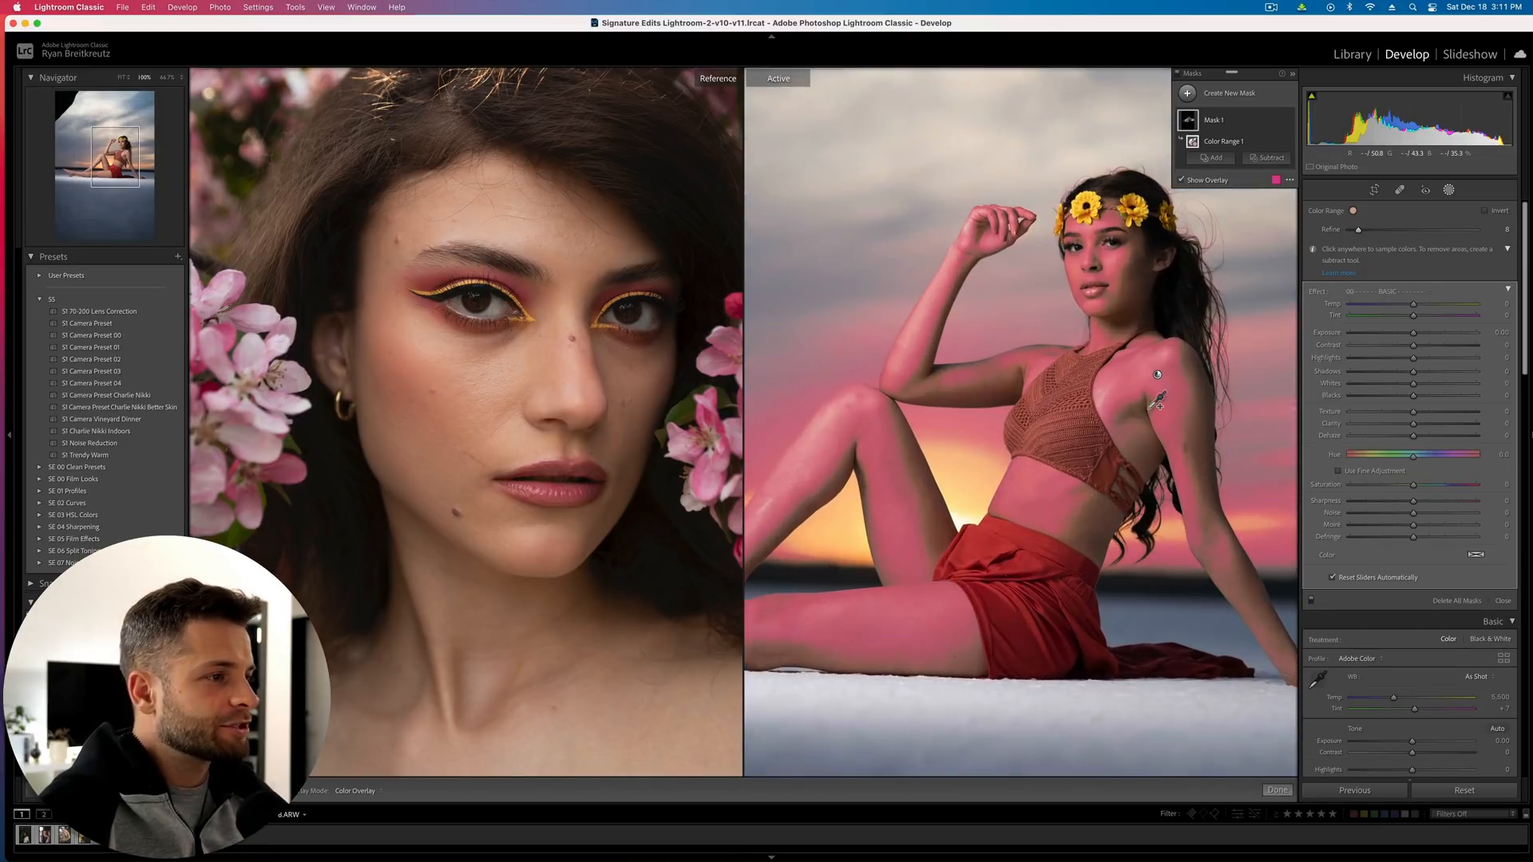
{"action": "left_click", "coordinate": [1162, 453], "text": "shift"}
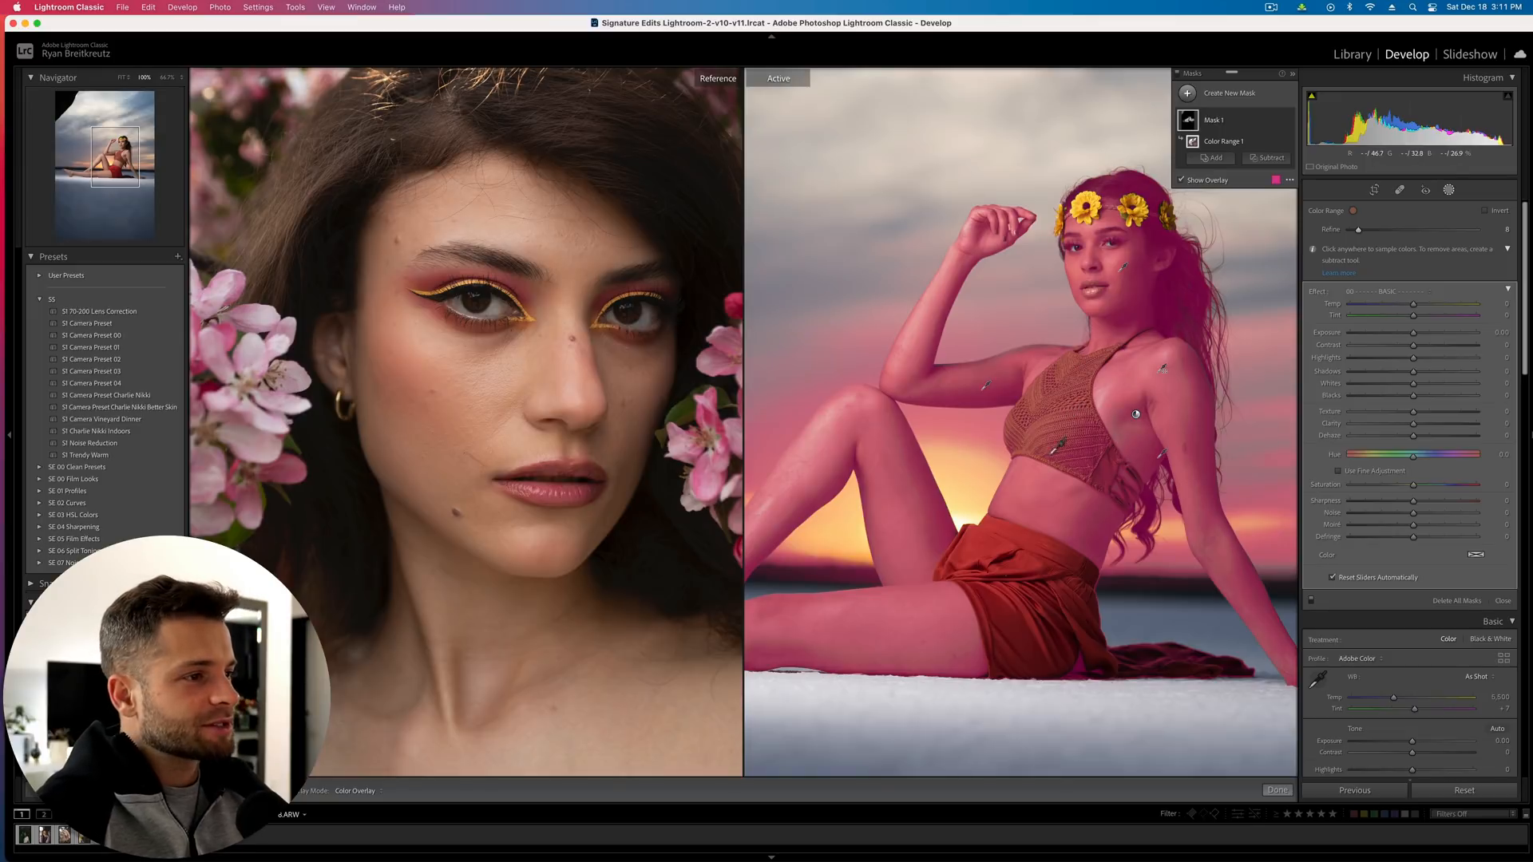
Subtract the crochet top from the Color Range mask with a brush
{"action": "left_click", "coordinate": [1260, 159]}
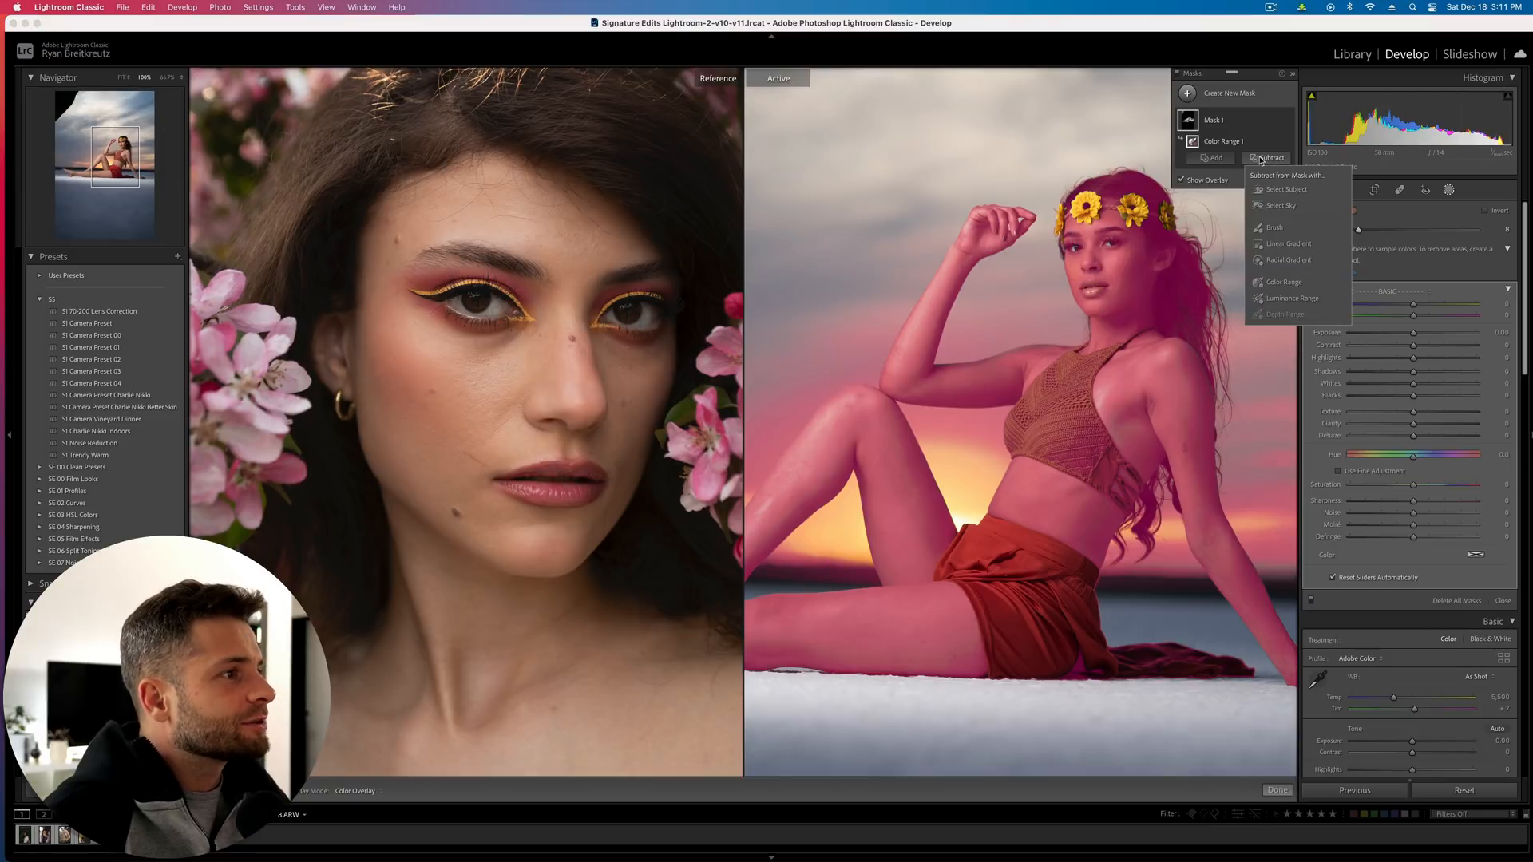
{"action": "left_click", "coordinate": [1277, 229]}
{"action": "mouse_move", "coordinate": [1065, 435]}
{"action": "left_mouse_down"}
{"action": "mouse_move", "coordinate": [1070, 386]}
{"action": "mouse_move", "coordinate": [1067, 446]}
{"action": "mouse_move", "coordinate": [1095, 467]}
{"action": "mouse_move", "coordinate": [1058, 452]}
{"action": "mouse_move", "coordinate": [1125, 493]}
{"action": "mouse_move", "coordinate": [1079, 415]}
{"action": "left_mouse_up"}
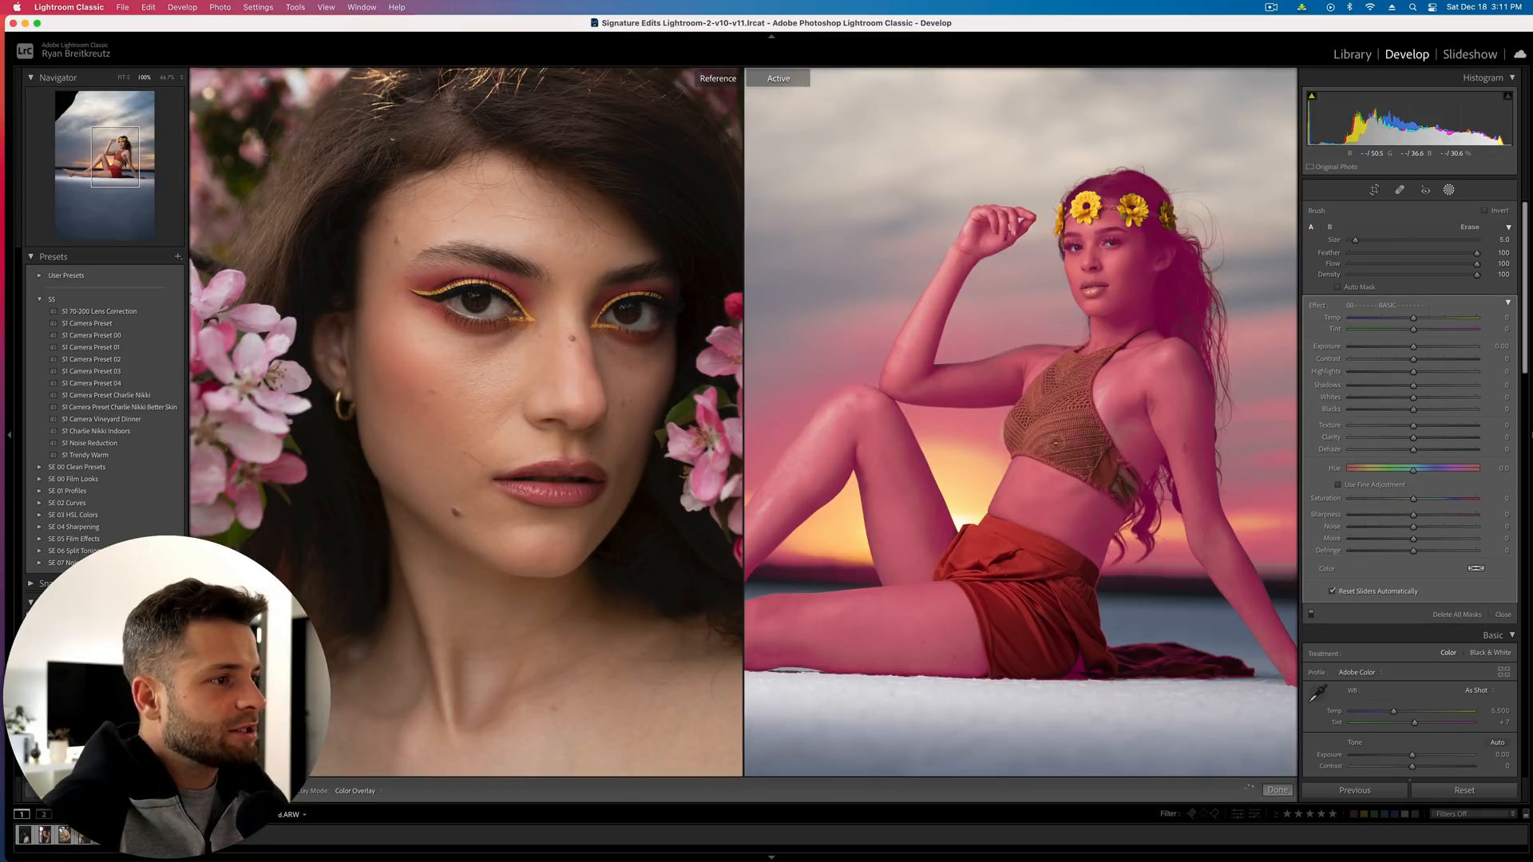
{"action": "left_click_drag", "start_coordinate": [1085, 451], "coordinate": [1130, 495]}
Brush the mask off the background around the seated woman using a brush size of 17
{"action": "key", "text": "super+minus"}
{"action": "key", "text": "super+minus"}
{"action": "key", "text": "super+minus"}
{"action": "key", "text": "super+minus"}
{"action": "scroll", "coordinate": [889, 239], "scroll_direction": "up", "scroll_amount": 5}
{"action": "mouse_move", "coordinate": [921, 209]}
{"action": "left_mouse_down"}
{"action": "mouse_move", "coordinate": [888, 236]}
{"action": "mouse_move", "coordinate": [910, 142]}
{"action": "left_mouse_up"}
{"action": "left_click_drag", "start_coordinate": [1173, 319], "coordinate": [1179, 329]}
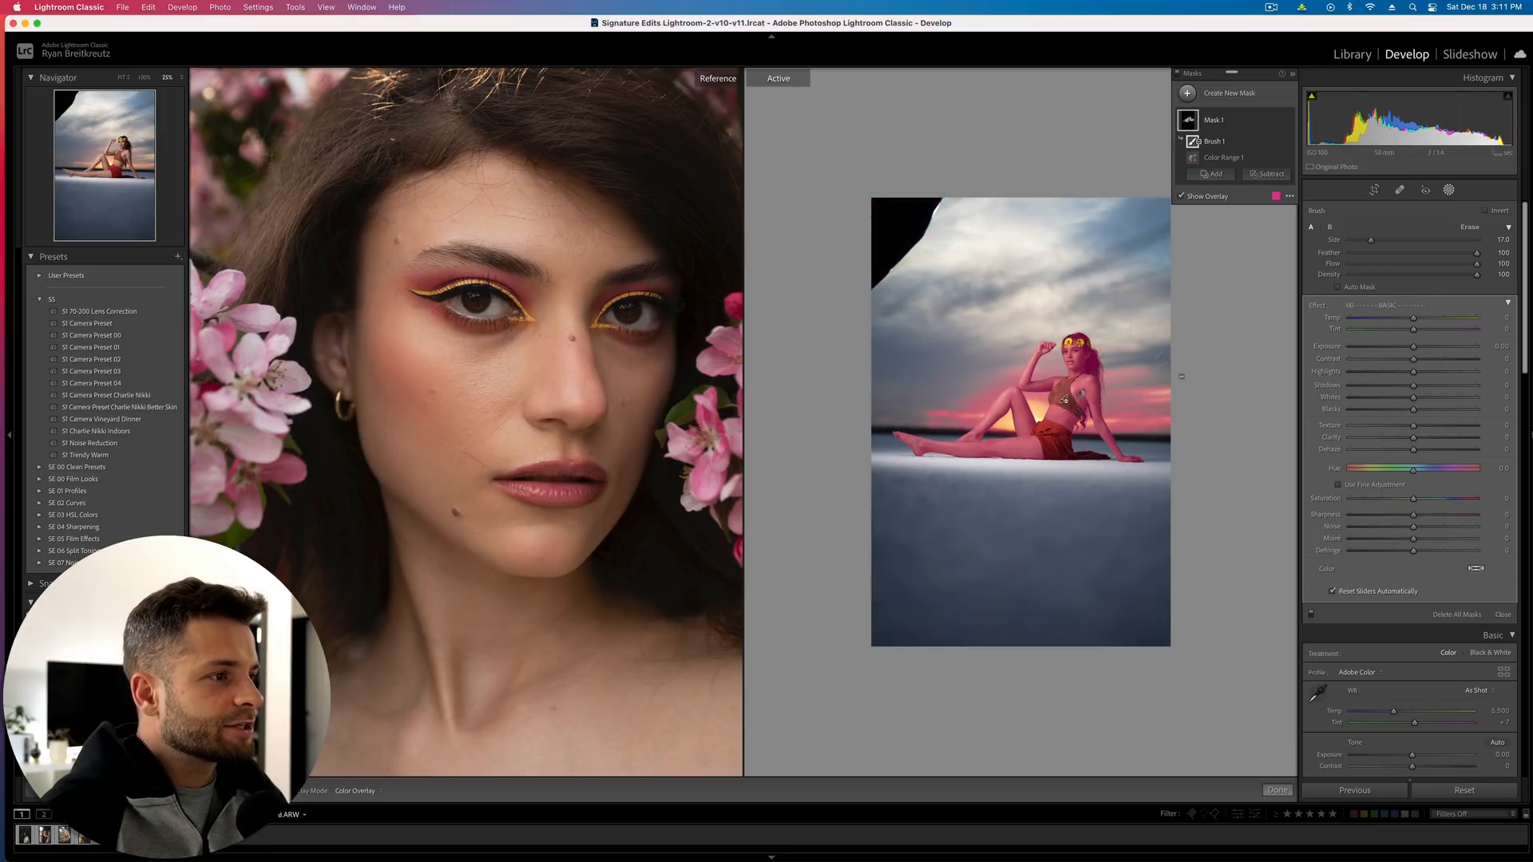
{"action": "left_click_drag", "start_coordinate": [1164, 396], "coordinate": [1158, 420]}
{"action": "left_click_drag", "start_coordinate": [958, 376], "coordinate": [835, 369]}
{"action": "key", "text": "super+equal"}
{"action": "key", "text": "super+equal"}
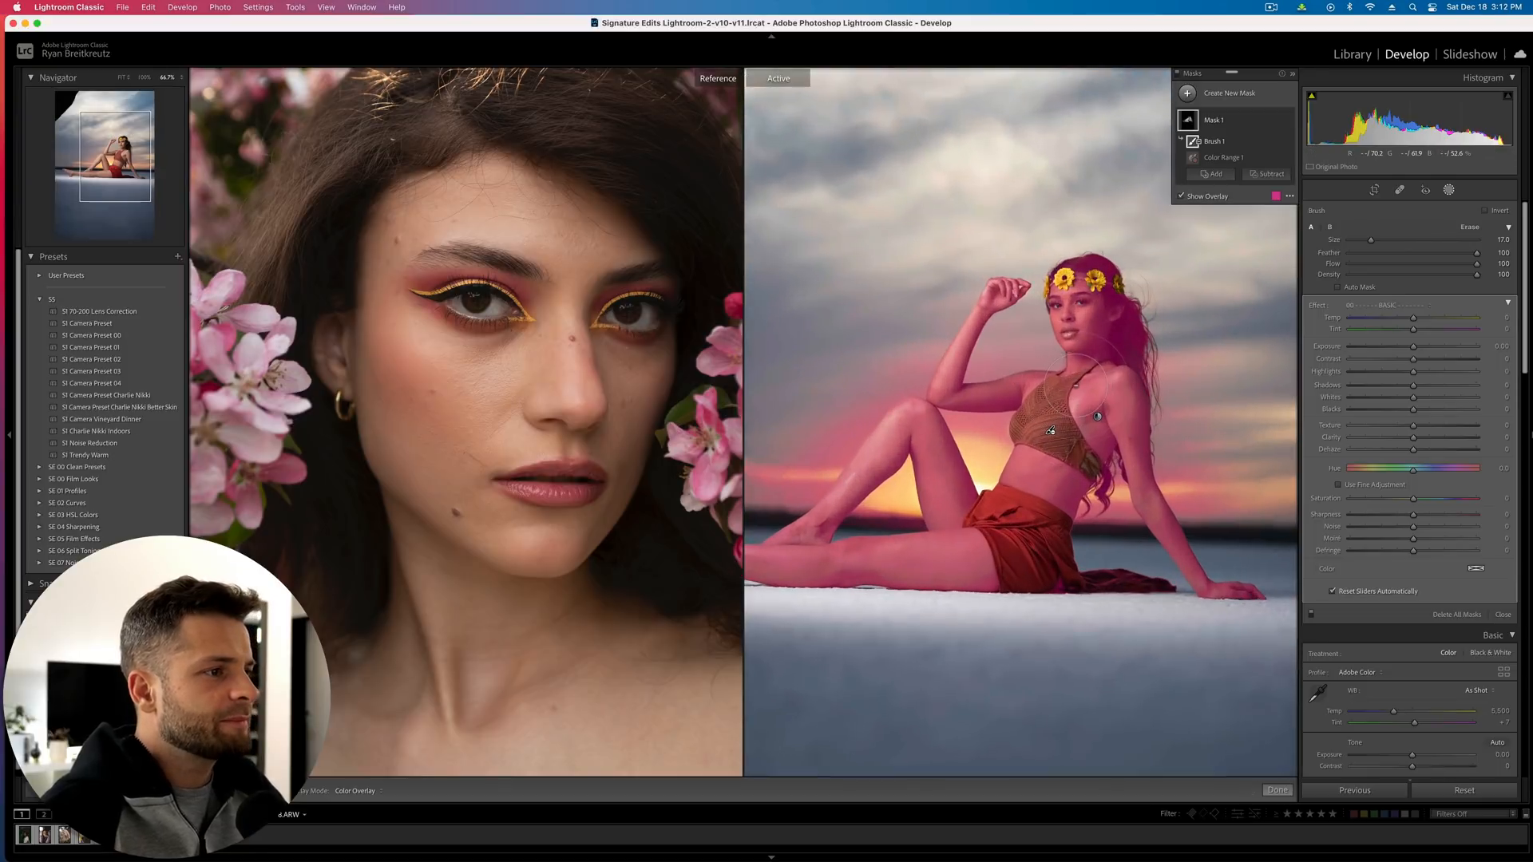
Set the skin mask to texture -34, clarity -16, dehaze -5, contrast -21, highlights 32 and saturation 12
{"action": "left_click", "coordinate": [1392, 426]}
{"action": "left_click", "coordinate": [1390, 437]}
{"action": "left_click", "coordinate": [1398, 449]}
{"action": "left_click_drag", "start_coordinate": [1398, 450], "coordinate": [1404, 452]}
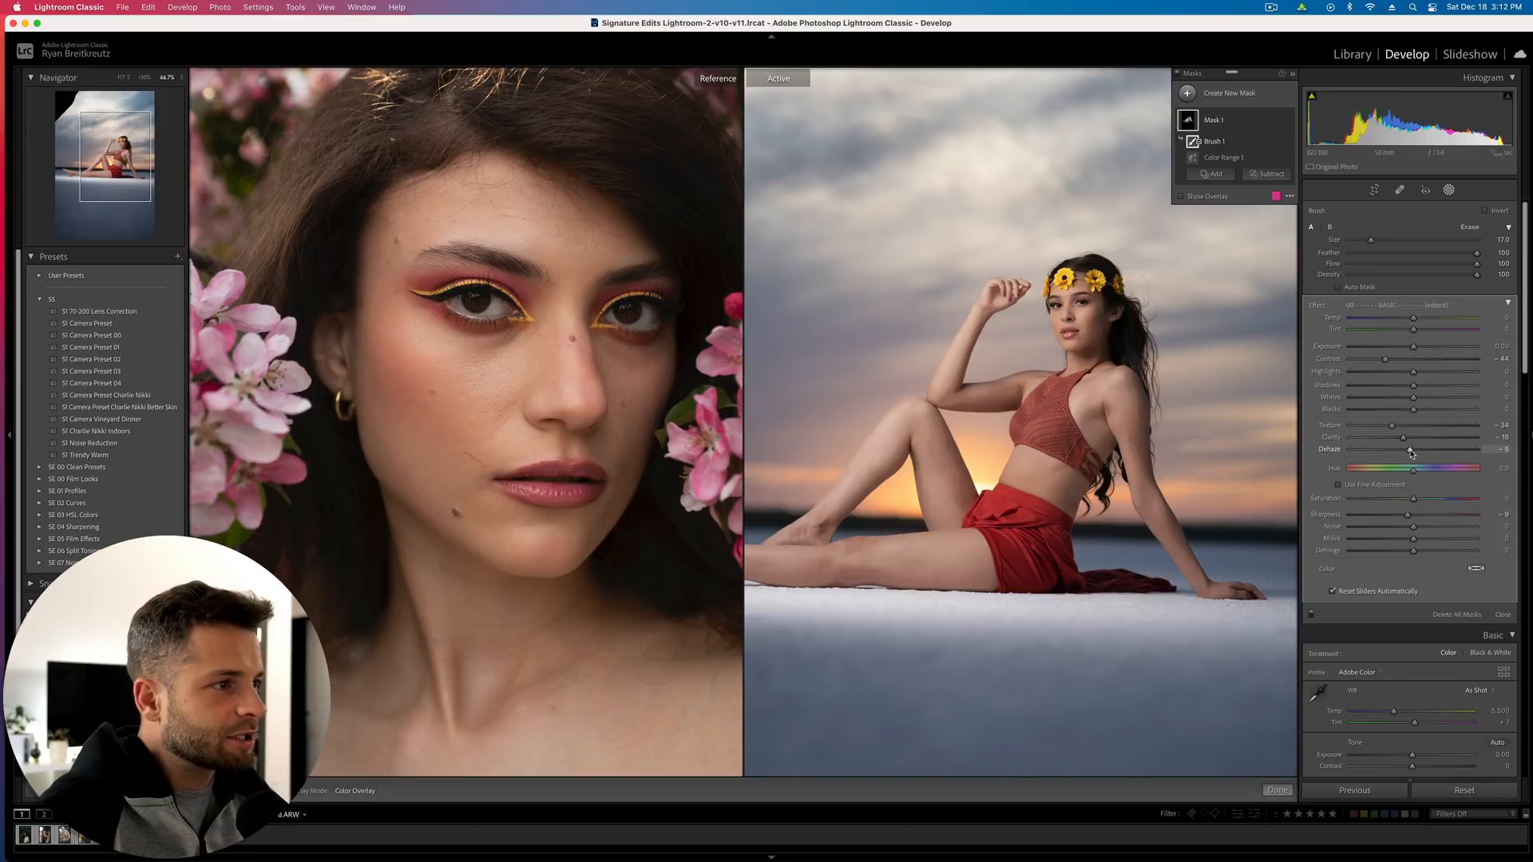
{"action": "left_click", "coordinate": [1400, 359]}
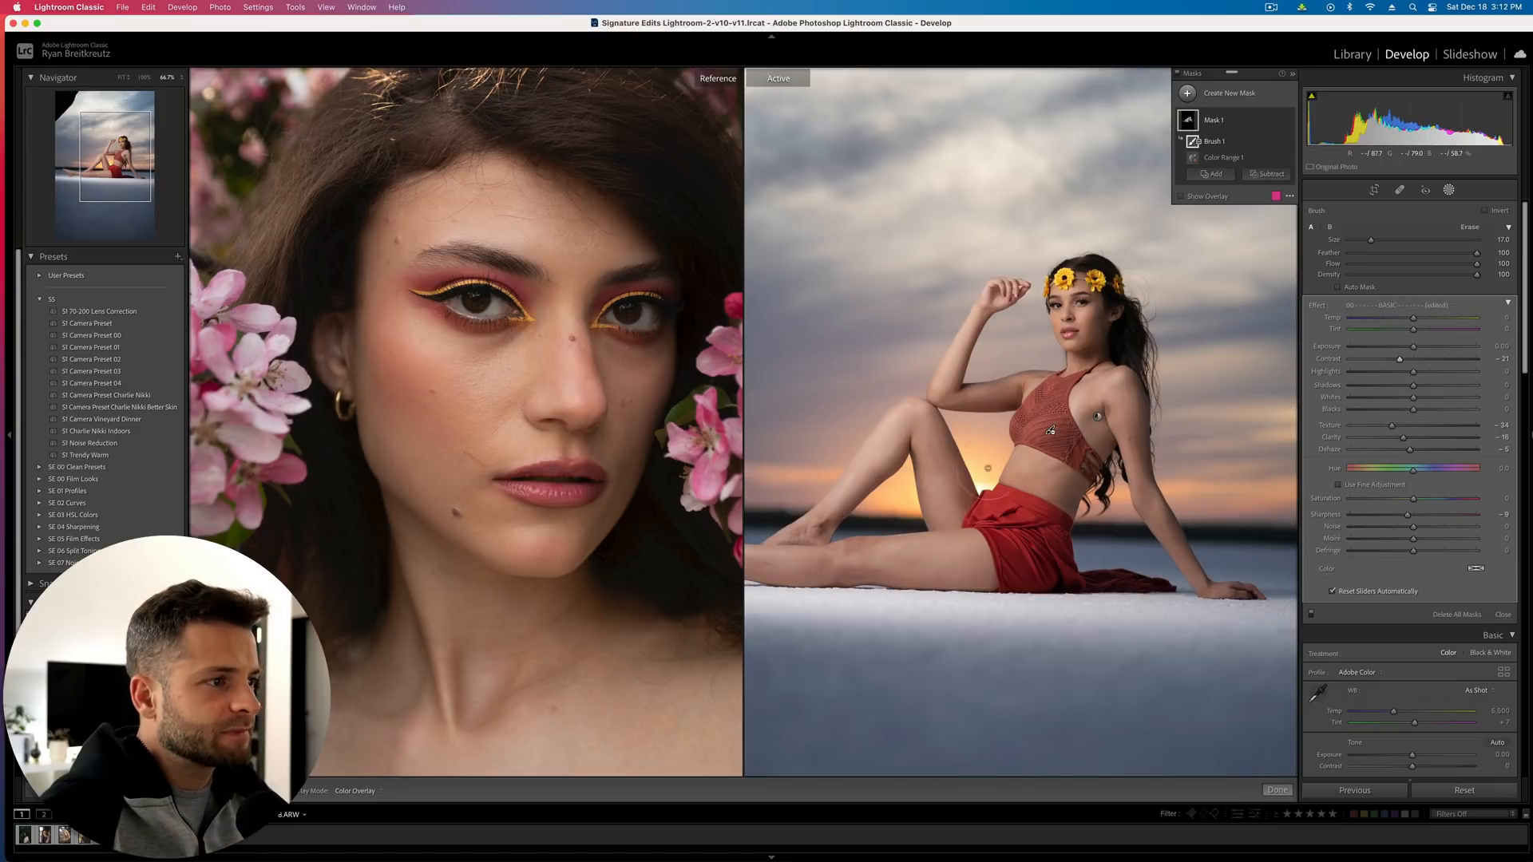
{"action": "left_click_drag", "start_coordinate": [1414, 372], "coordinate": [1434, 374]}
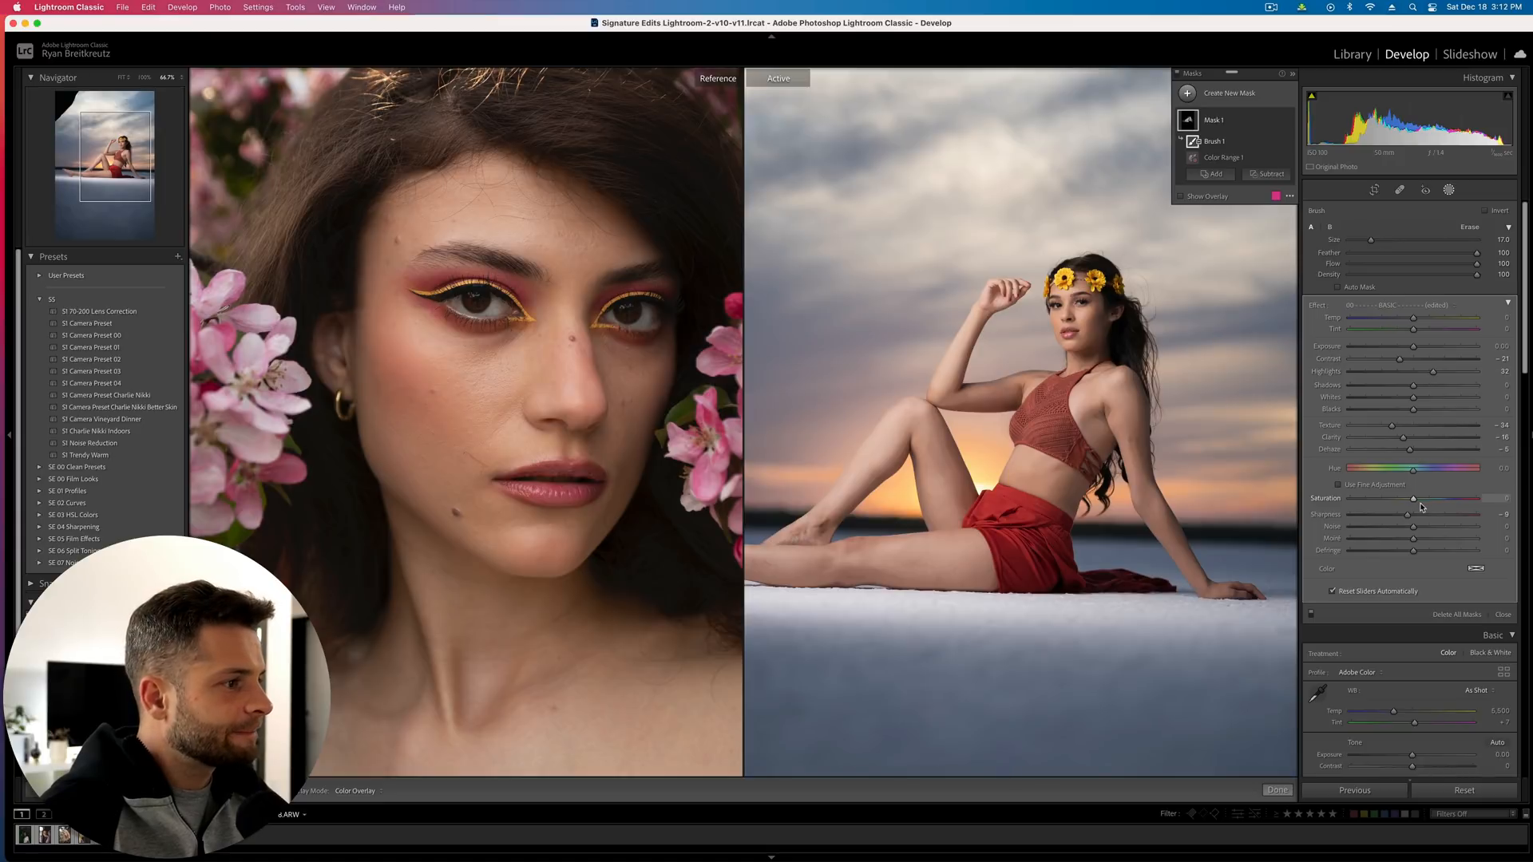
{"action": "left_click_drag", "start_coordinate": [1417, 504], "coordinate": [1427, 504]}
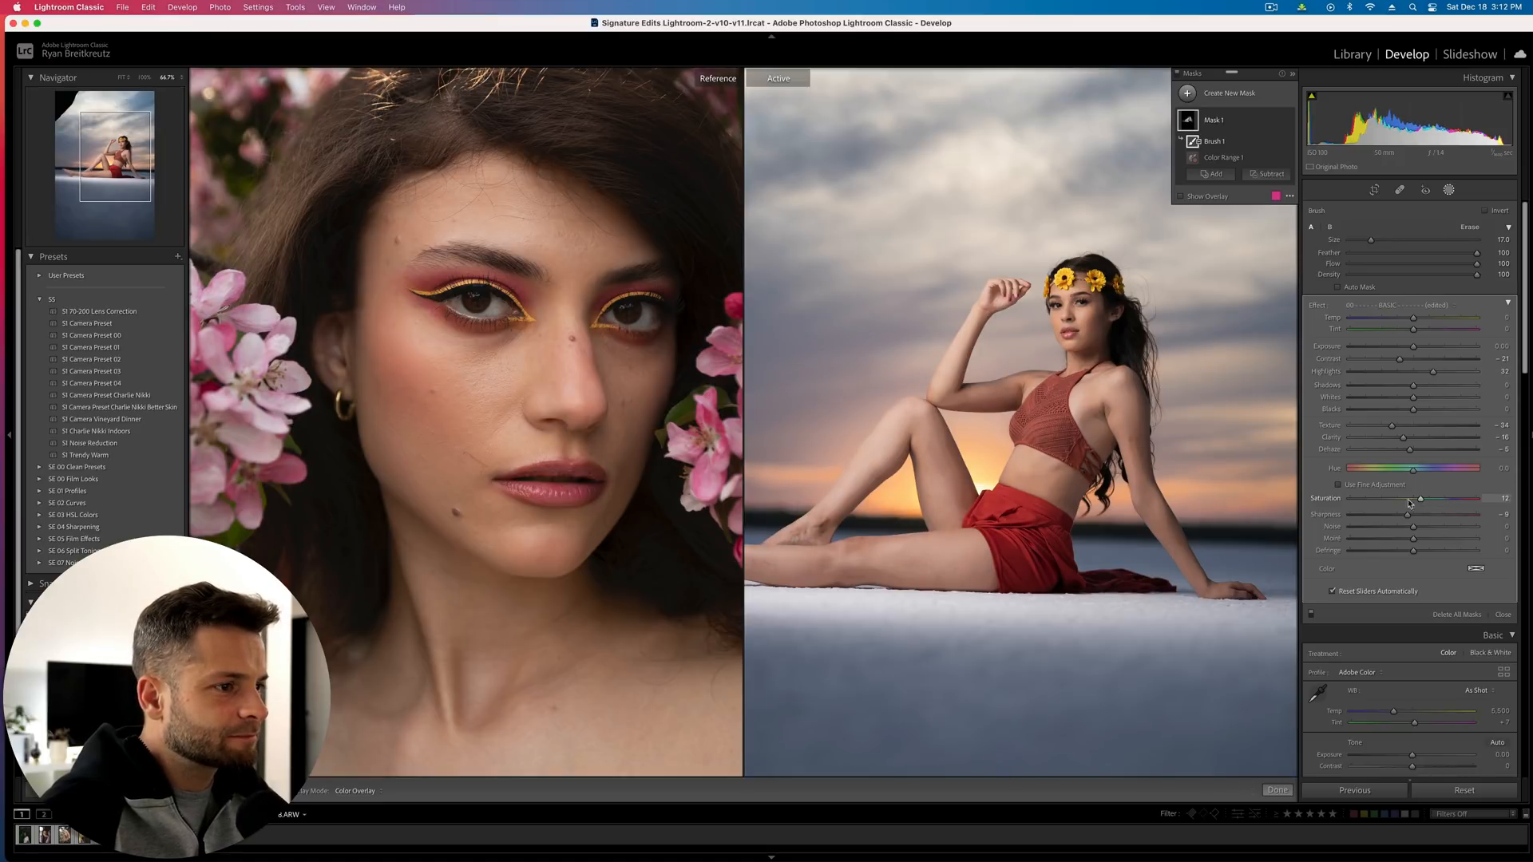
{"action": "key", "text": "Delete"}
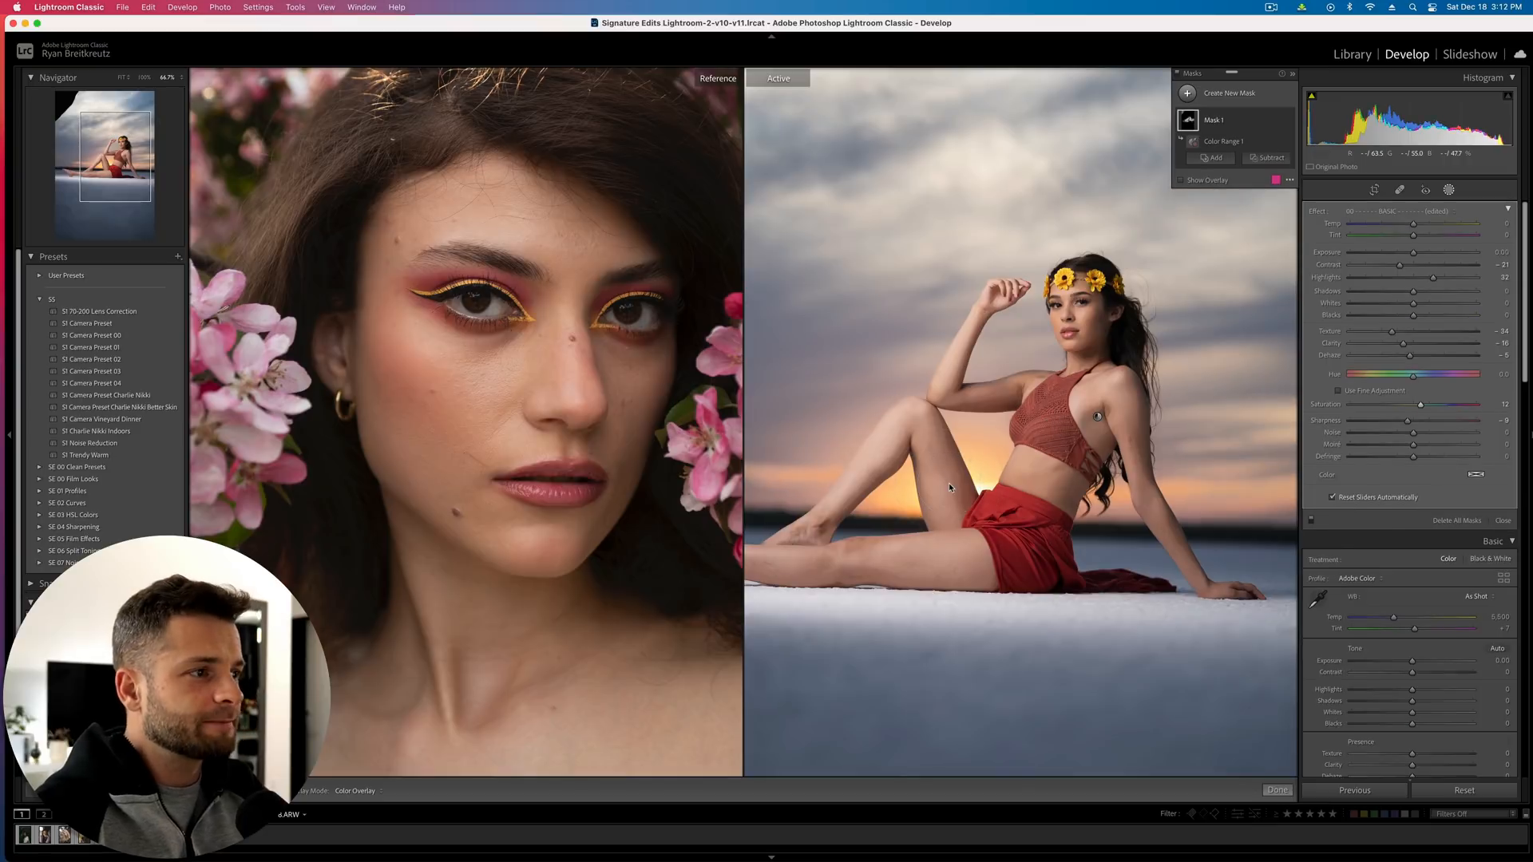
{"action": "key", "text": "super+z"}
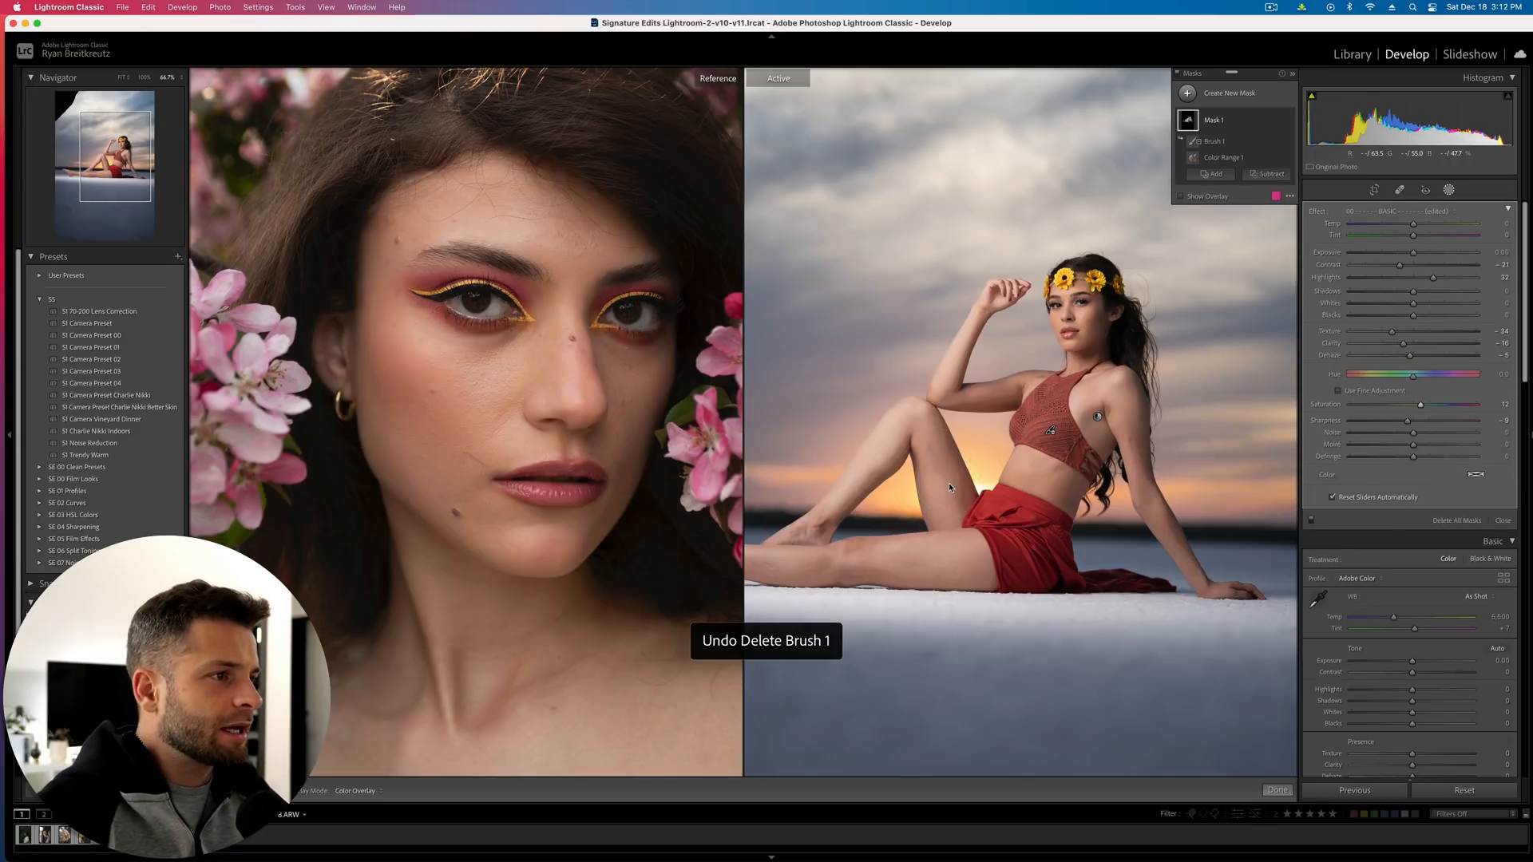
{"action": "left_click", "coordinate": [1230, 119]}
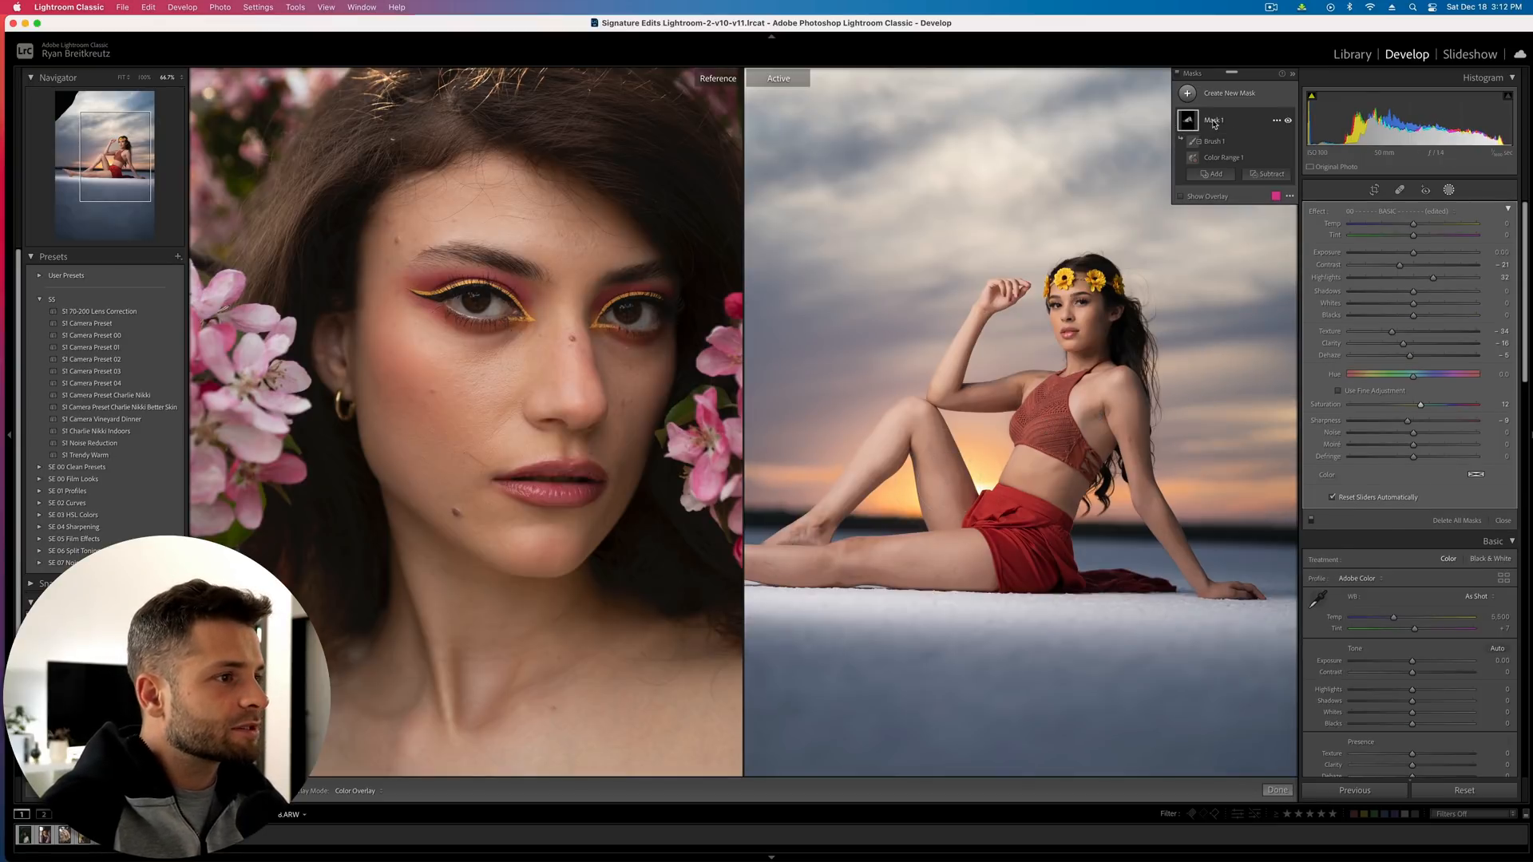
{"action": "key", "text": "Delete"}
{"action": "key", "text": "super+z"}
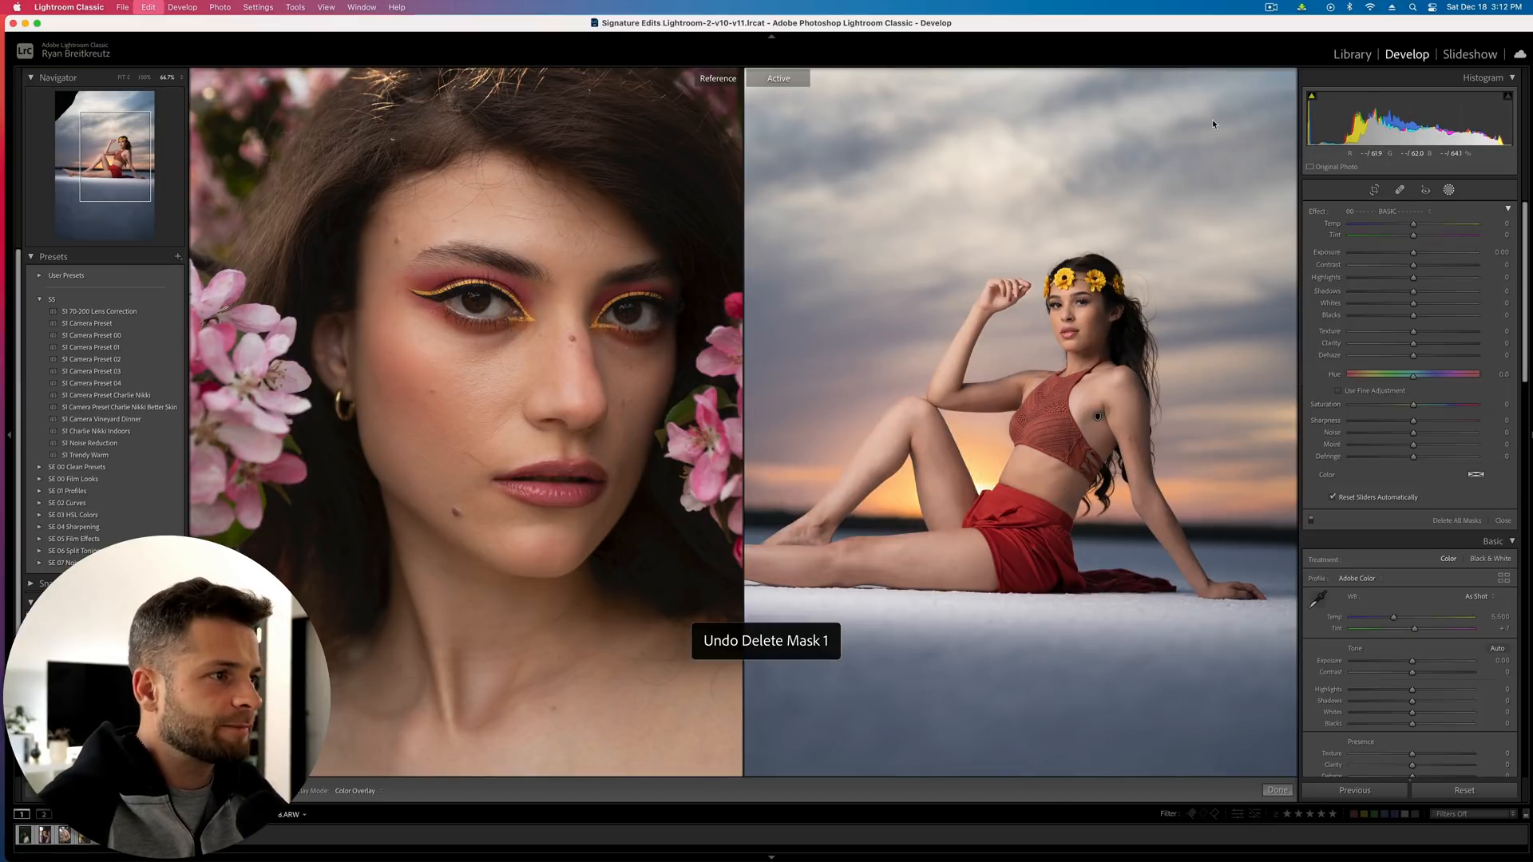
Compare the woman's face, arm and torso up close with the unedited version of the photo
{"action": "key", "text": "super+="}
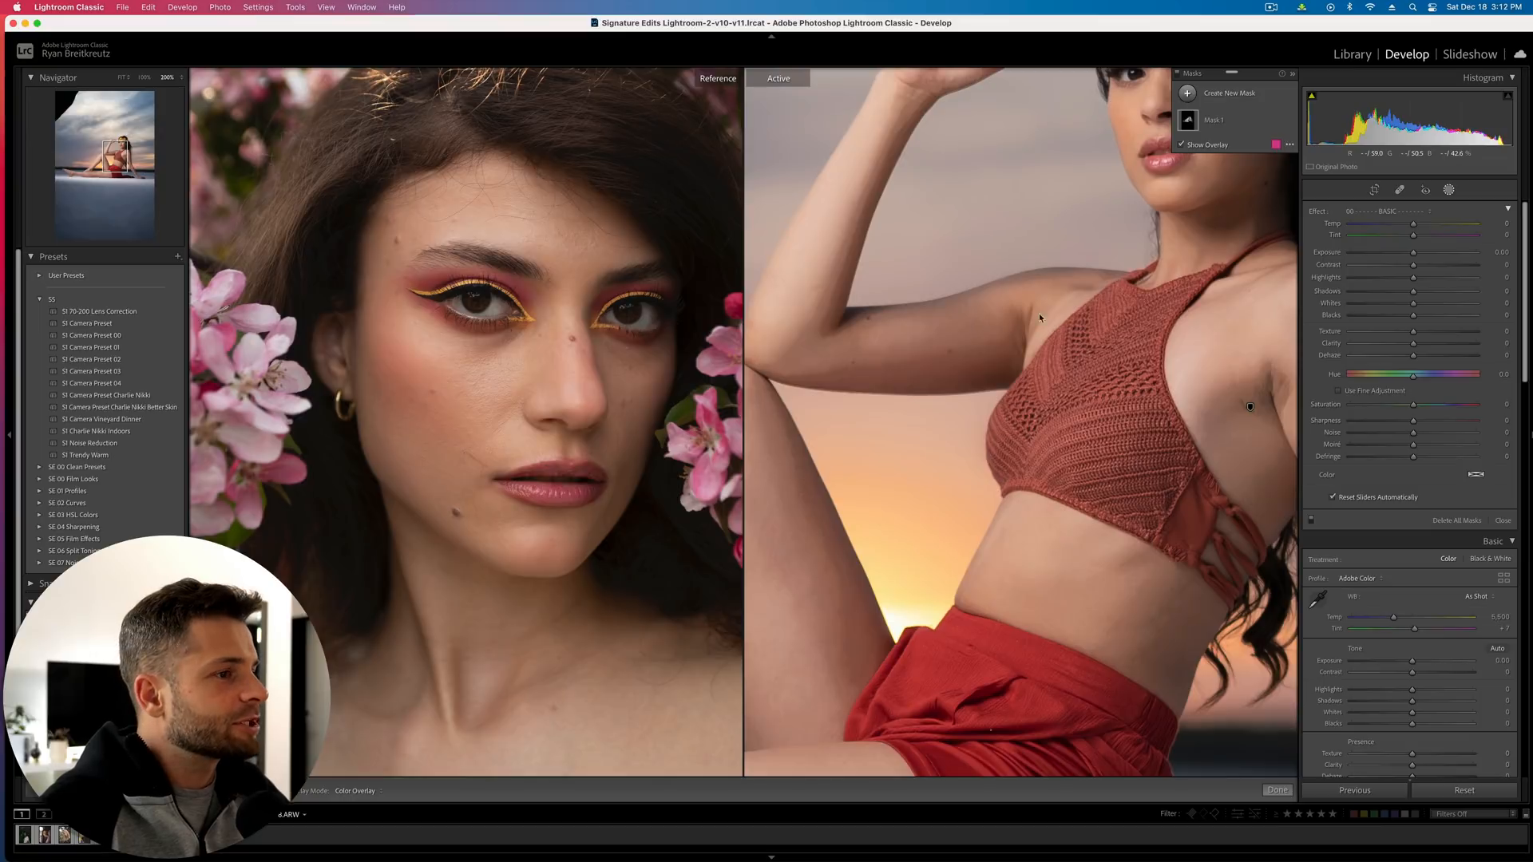
{"action": "key", "text": "shift+w"}
{"action": "left_click_drag", "start_coordinate": [906, 320], "coordinate": [889, 418]}
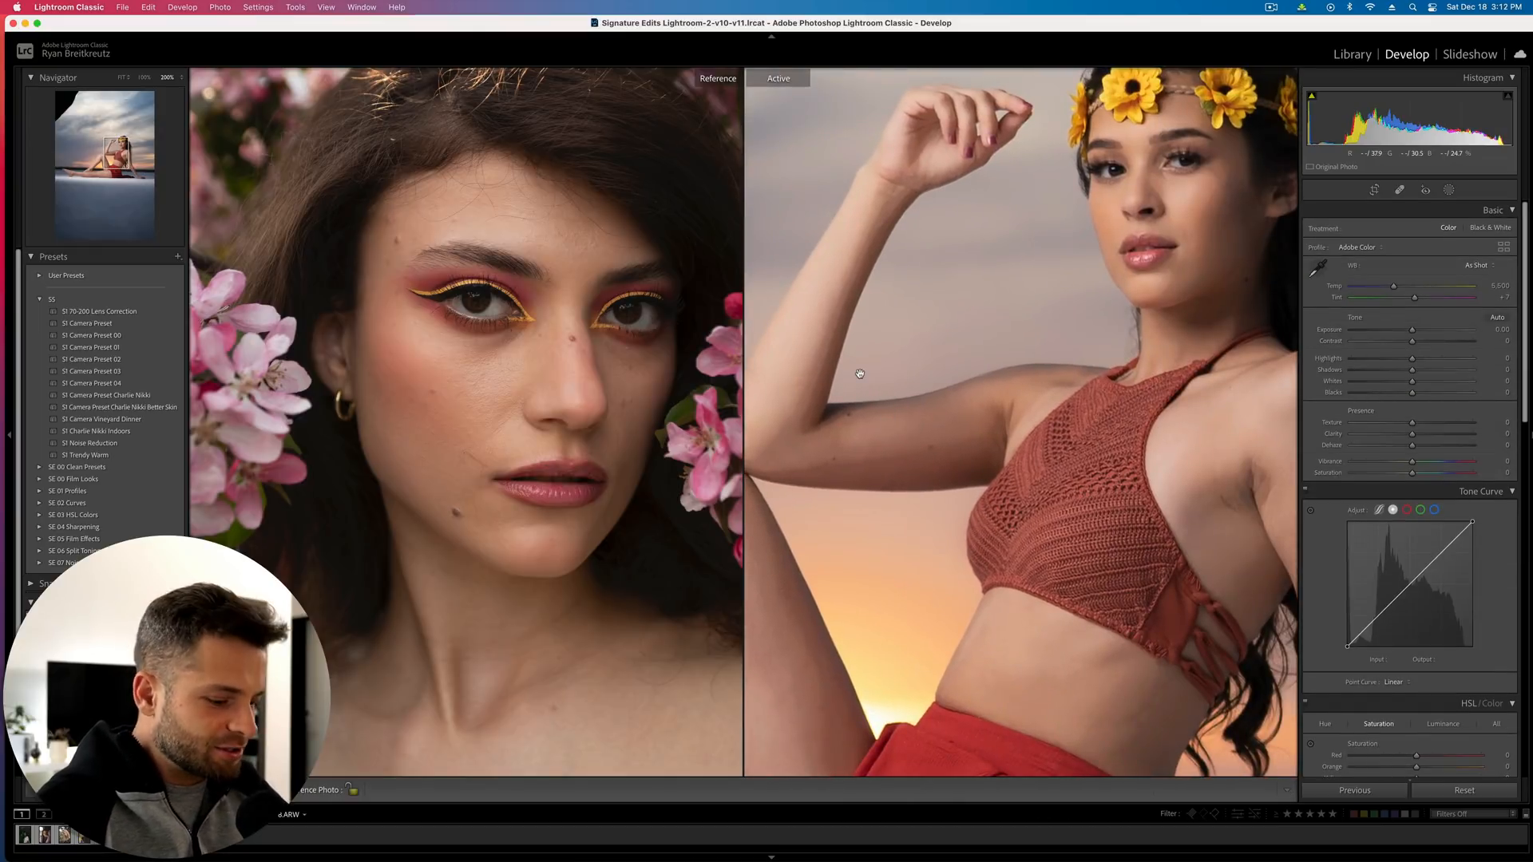
{"action": "key", "text": "backslash"}
{"action": "key", "text": "backslash"}
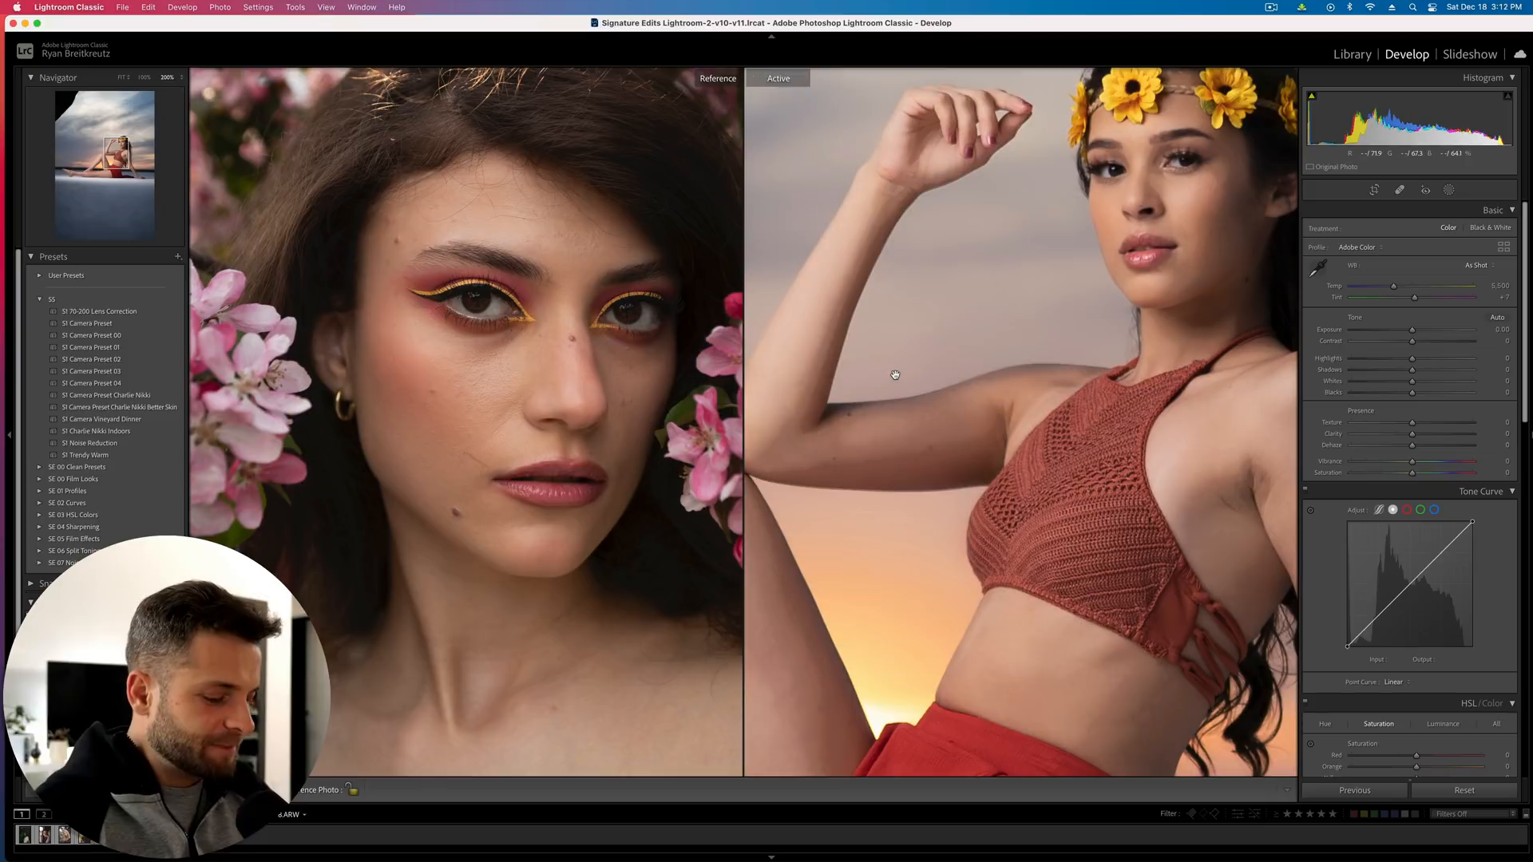
{"action": "key", "text": "backslash"}
{"action": "key", "text": "backslash"}
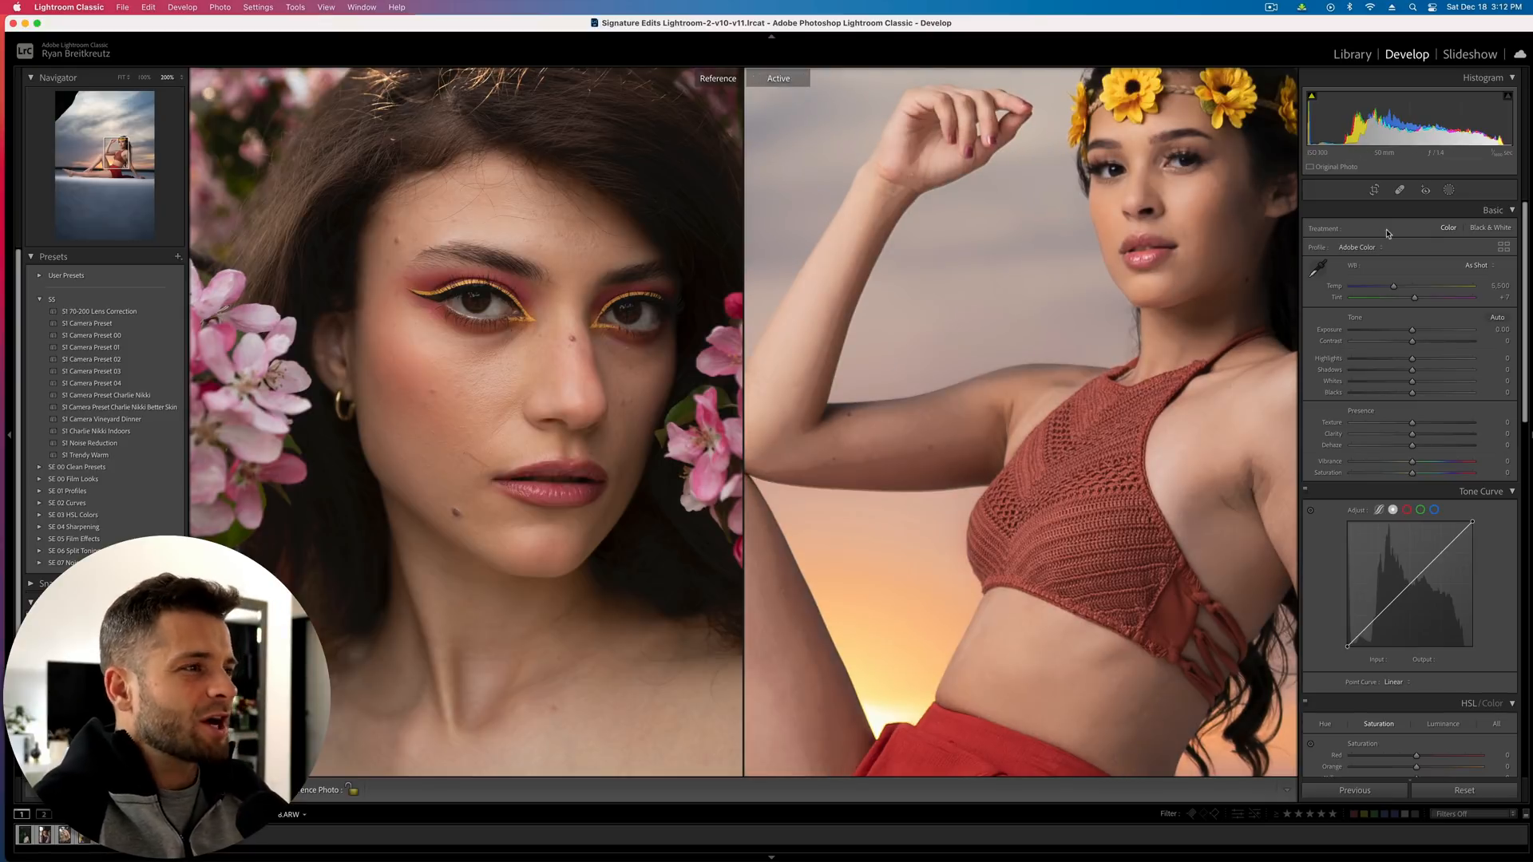
Delete the Color Range skin mask together with its subtracting brush
{"action": "left_click", "coordinate": [1449, 190]}
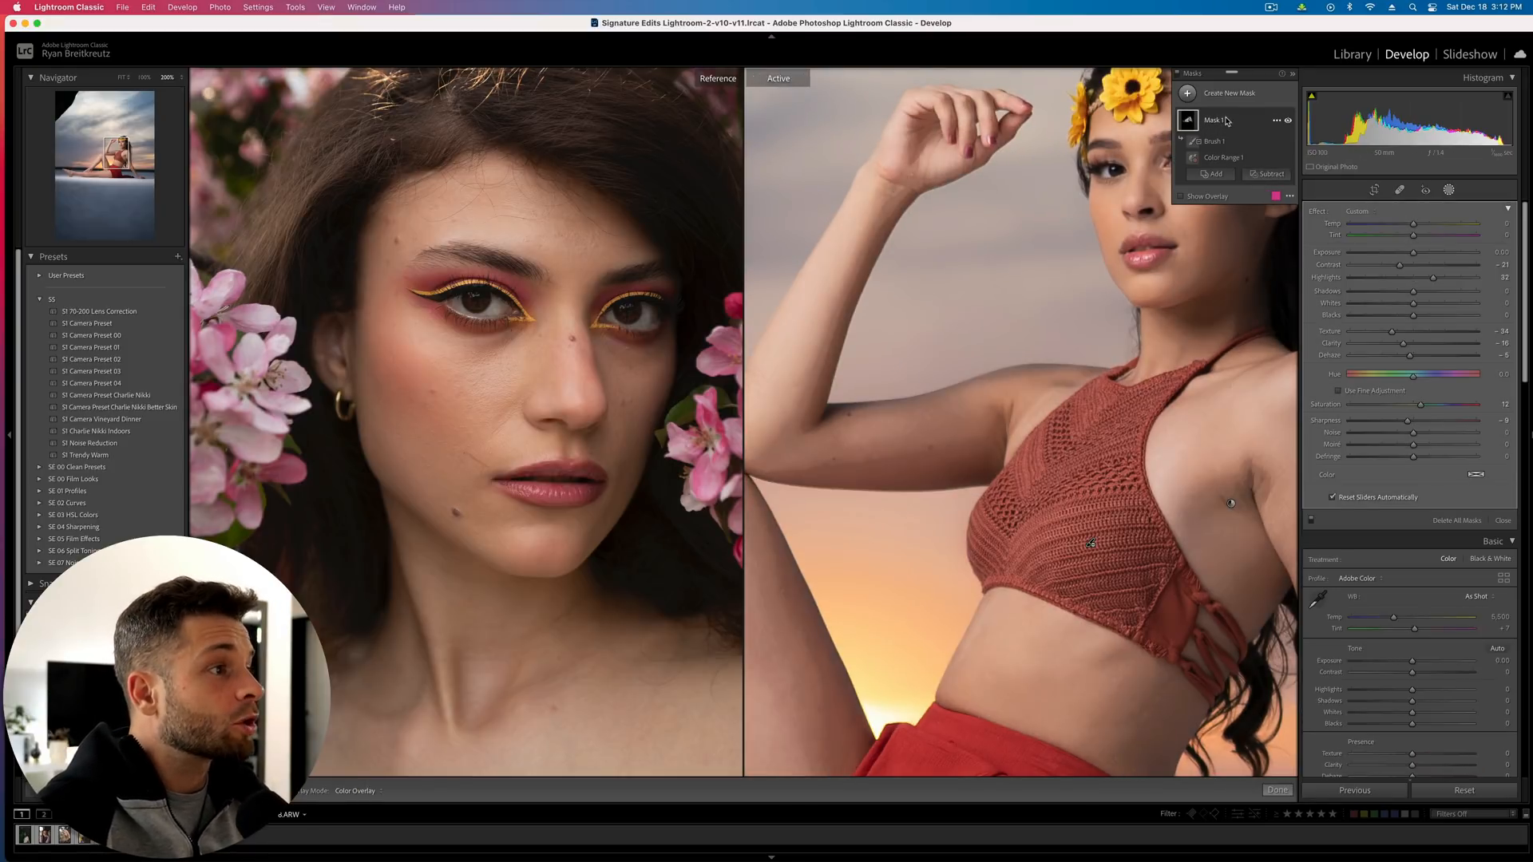
{"action": "left_click", "coordinate": [1237, 123]}
{"action": "key", "text": "Delete"}
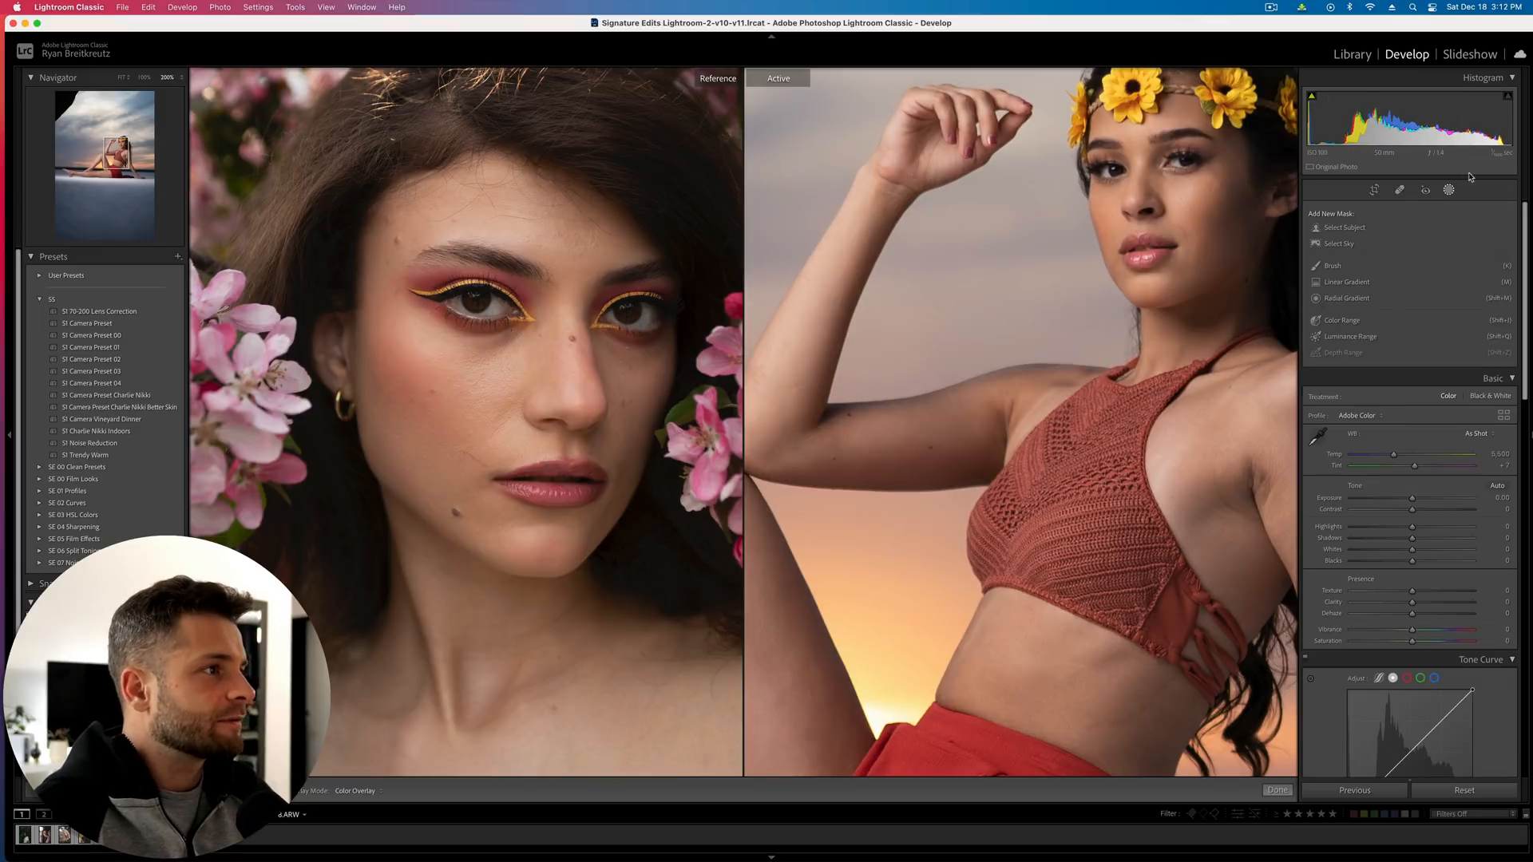
Create a Select Subject mask and exaggerate its effect with saturation -33, texture -54, clarity -54 and dehaze -33
{"action": "left_click", "coordinate": [1452, 191]}
{"action": "left_click", "coordinate": [1451, 191]}
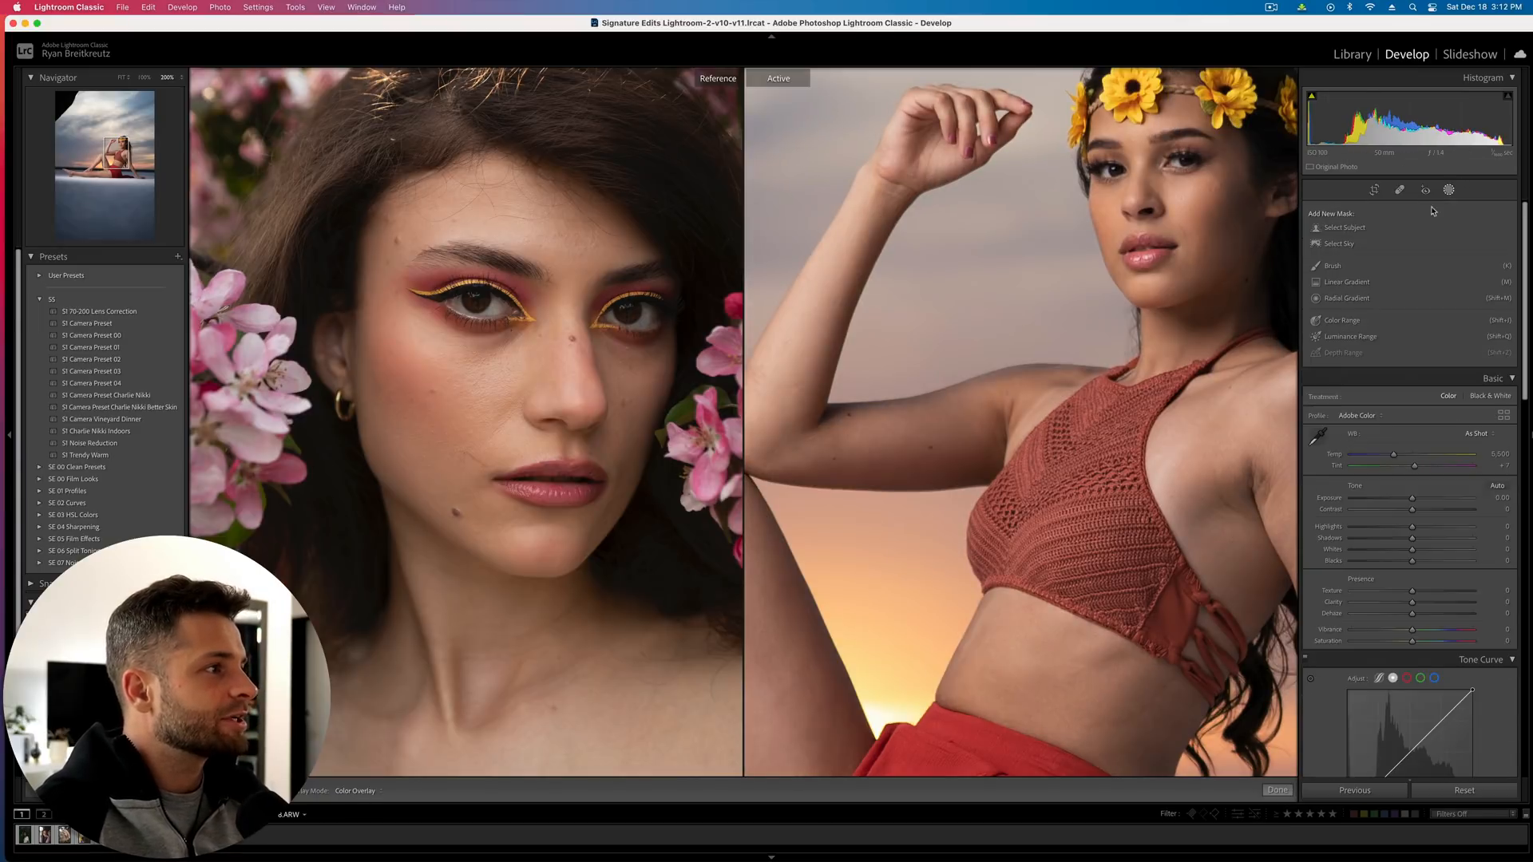
{"action": "left_click", "coordinate": [1349, 232]}
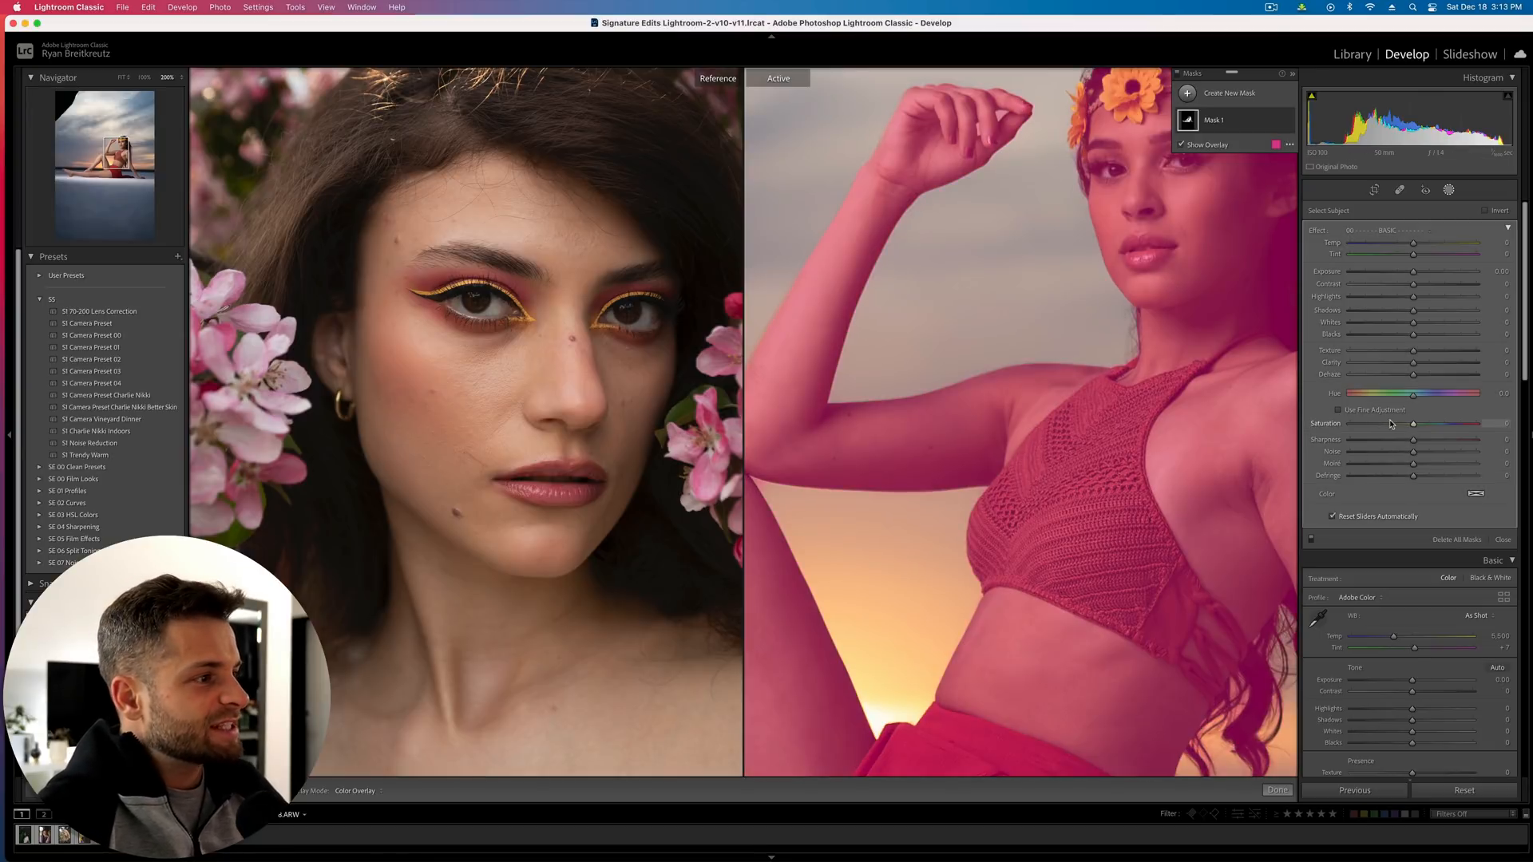
{"action": "left_click_drag", "start_coordinate": [1414, 424], "coordinate": [1392, 424]}
{"action": "left_click", "coordinate": [1379, 352]}
{"action": "left_click", "coordinate": [1379, 364]}
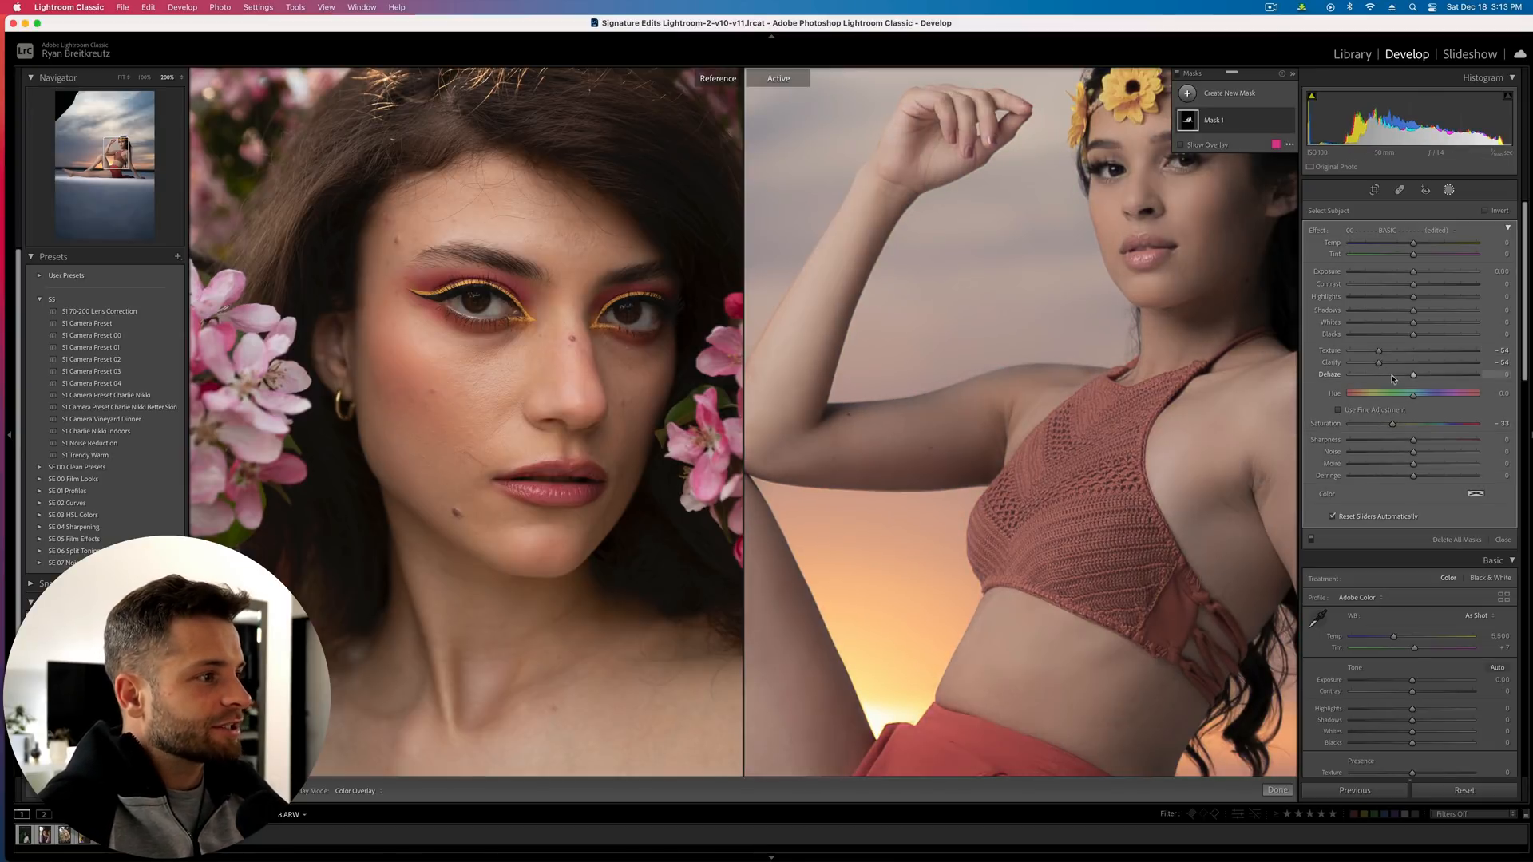
{"action": "left_click", "coordinate": [1393, 375]}
Subtract the crochet top from the subject mask with a brush
{"action": "left_click", "coordinate": [1277, 121]}
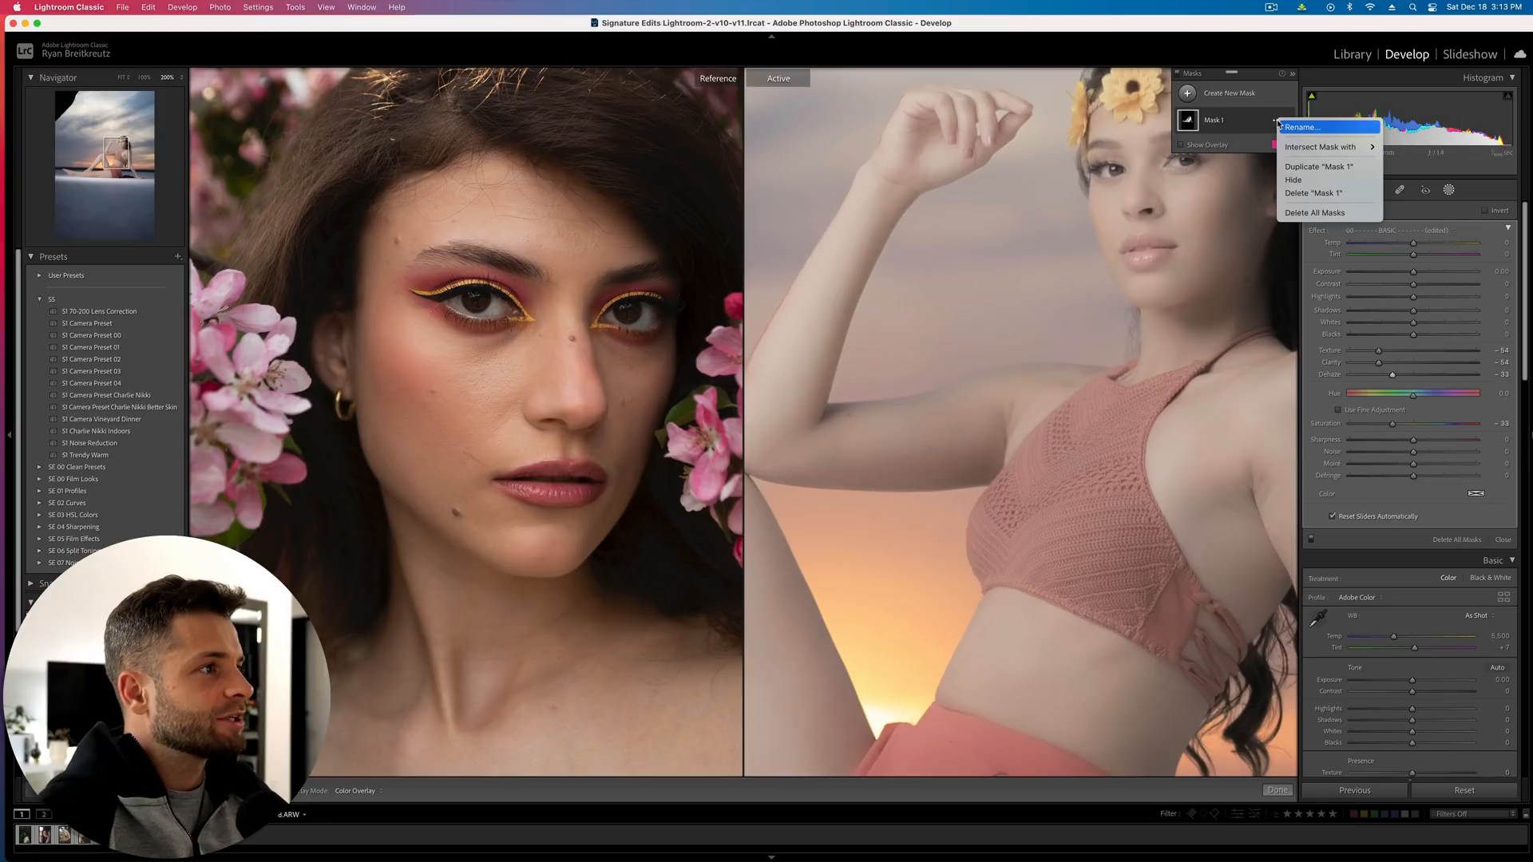
{"action": "left_click", "coordinate": [1264, 122]}
{"action": "left_click", "coordinate": [1224, 120]}
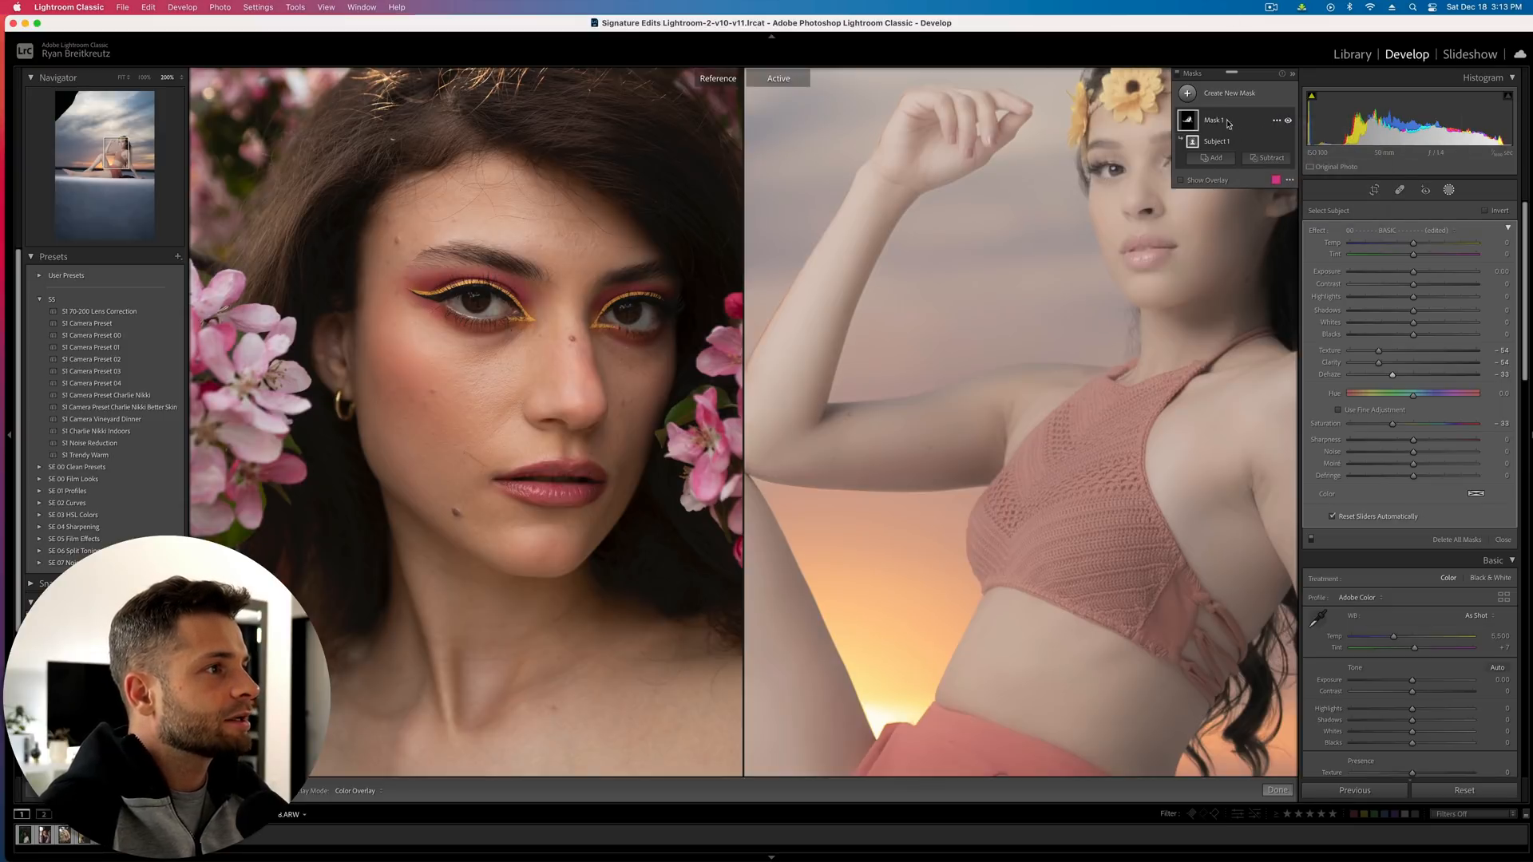
{"action": "left_click", "coordinate": [1263, 159]}
{"action": "left_click", "coordinate": [1280, 230]}
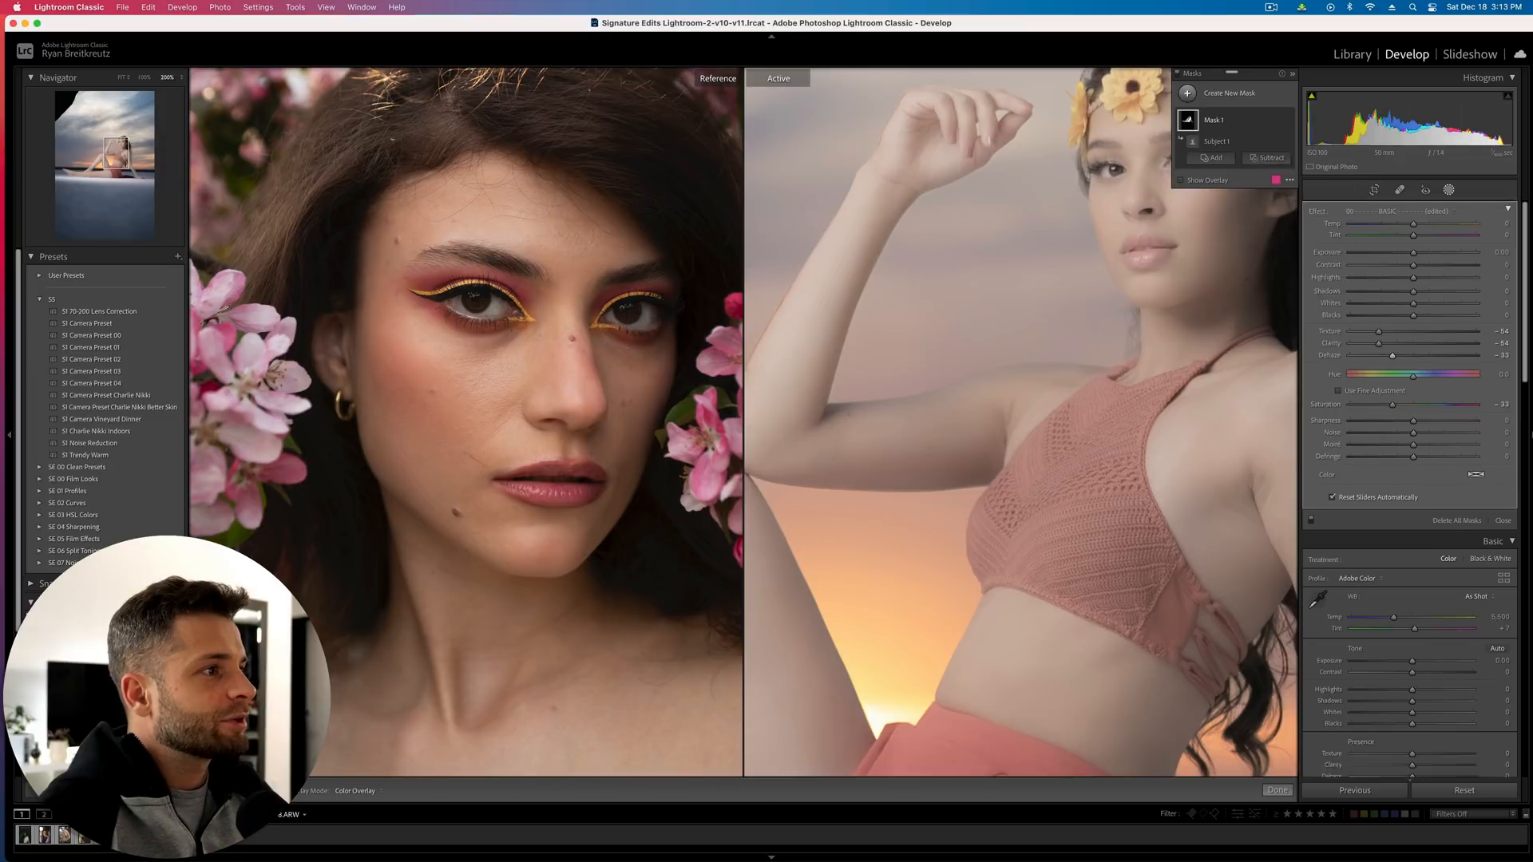
{"action": "mouse_move", "coordinate": [996, 552]}
{"action": "left_mouse_down"}
{"action": "mouse_move", "coordinate": [1094, 432]}
{"action": "mouse_move", "coordinate": [1099, 479]}
{"action": "mouse_move", "coordinate": [1046, 576]}
{"action": "mouse_move", "coordinate": [1182, 615]}
{"action": "mouse_move", "coordinate": [1142, 527]}
{"action": "mouse_move", "coordinate": [1138, 375]}
{"action": "left_mouse_up"}
{"action": "left_click_drag", "start_coordinate": [109, 149], "coordinate": [123, 144]}
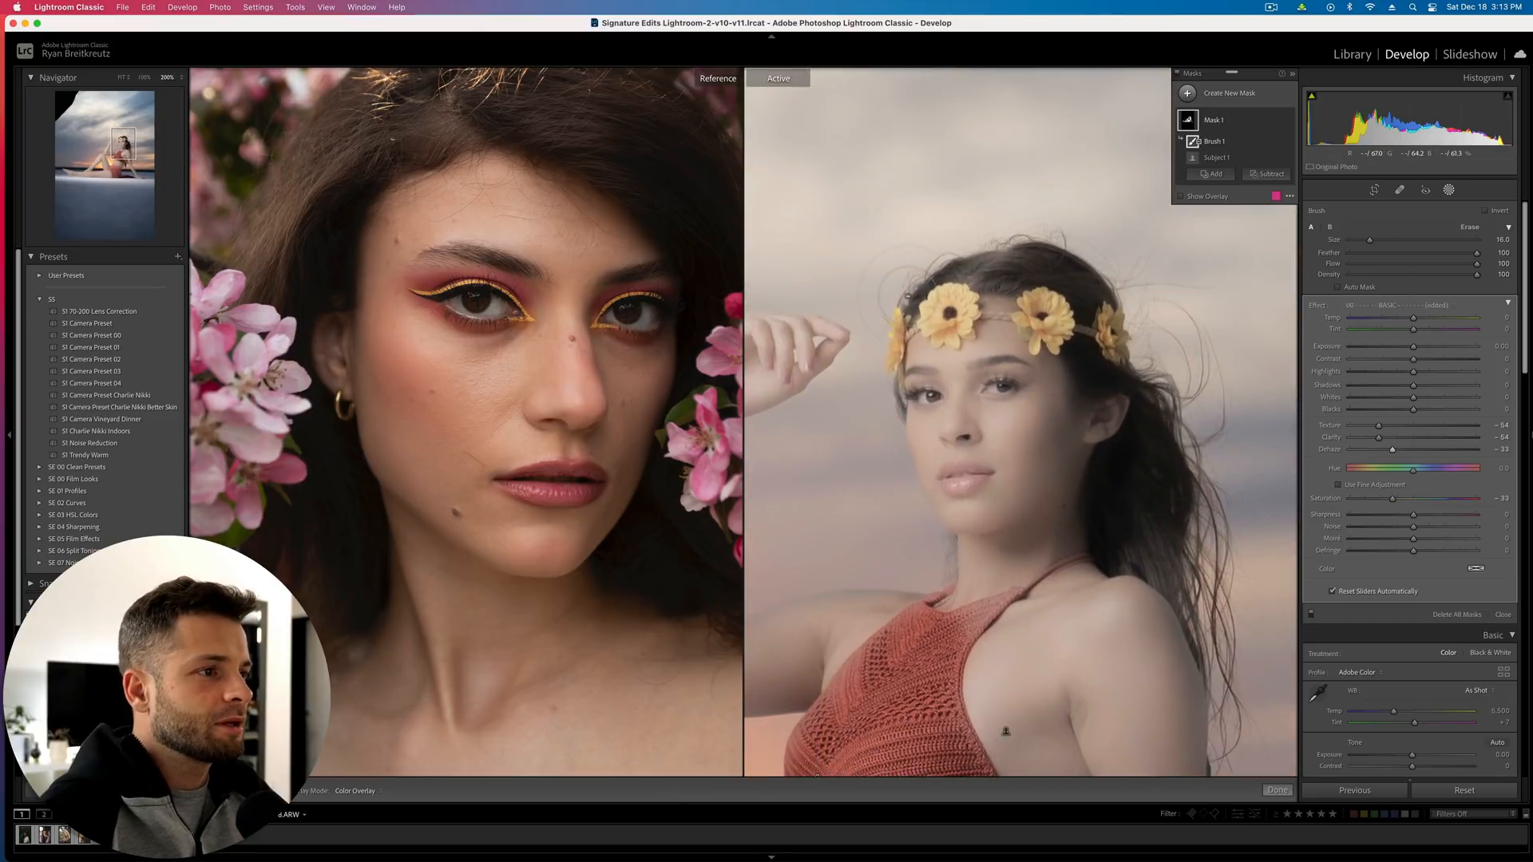
Brush the flower crown, hair, eyes, eyebrows and lips out of the subject mask, reducing the brush size to 7 for facial details
{"action": "mouse_move", "coordinate": [898, 339]}
{"action": "left_mouse_down"}
{"action": "mouse_move", "coordinate": [1007, 260]}
{"action": "mouse_move", "coordinate": [960, 292]}
{"action": "mouse_move", "coordinate": [1024, 272]}
{"action": "mouse_move", "coordinate": [1074, 292]}
{"action": "mouse_move", "coordinate": [1089, 324]}
{"action": "mouse_move", "coordinate": [1072, 322]}
{"action": "mouse_move", "coordinate": [1167, 405]}
{"action": "mouse_move", "coordinate": [1137, 515]}
{"action": "mouse_move", "coordinate": [1239, 603]}
{"action": "mouse_move", "coordinate": [1176, 417]}
{"action": "left_mouse_up"}
{"action": "key", "text": "bracketleft"}
{"action": "key", "text": "bracketleft"}
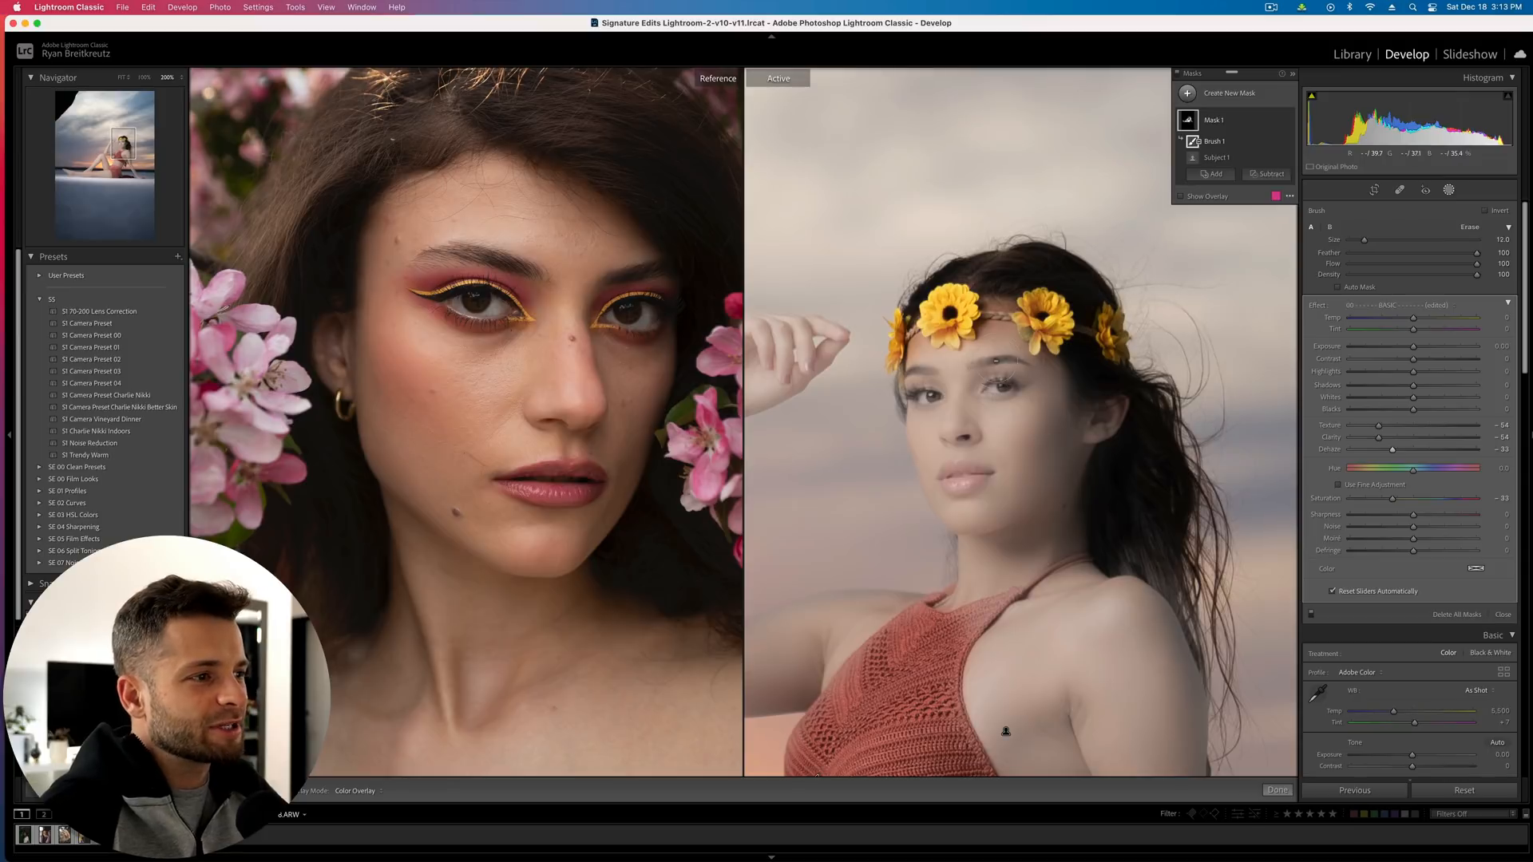
{"action": "mouse_move", "coordinate": [974, 367]}
{"action": "left_mouse_down"}
{"action": "mouse_move", "coordinate": [1021, 362]}
{"action": "mouse_move", "coordinate": [999, 393]}
{"action": "mouse_move", "coordinate": [988, 375]}
{"action": "mouse_move", "coordinate": [913, 371]}
{"action": "mouse_move", "coordinate": [929, 400]}
{"action": "mouse_move", "coordinate": [902, 403]}
{"action": "mouse_move", "coordinate": [898, 377]}
{"action": "mouse_move", "coordinate": [914, 420]}
{"action": "mouse_move", "coordinate": [968, 436]}
{"action": "mouse_move", "coordinate": [947, 479]}
{"action": "mouse_move", "coordinate": [981, 478]}
{"action": "mouse_move", "coordinate": [951, 477]}
{"action": "left_mouse_up"}
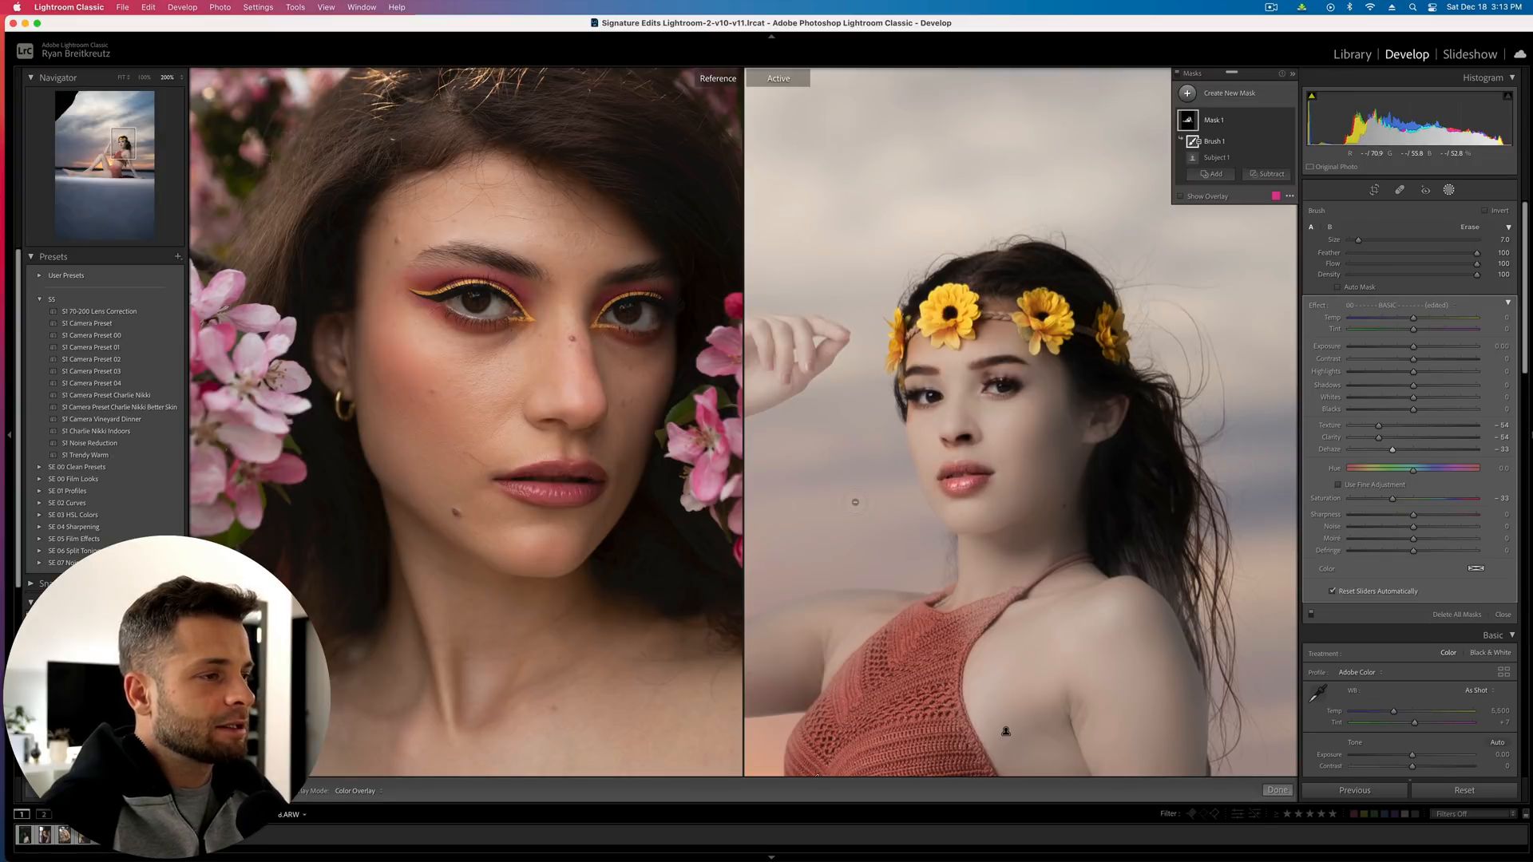
Brush the fingernails and the red skirt with its trailing fabric out of the subject mask
{"action": "key", "text": "super+minus"}
{"action": "key", "text": "super+minus"}
{"action": "left_click_drag", "start_coordinate": [929, 399], "coordinate": [956, 396]}
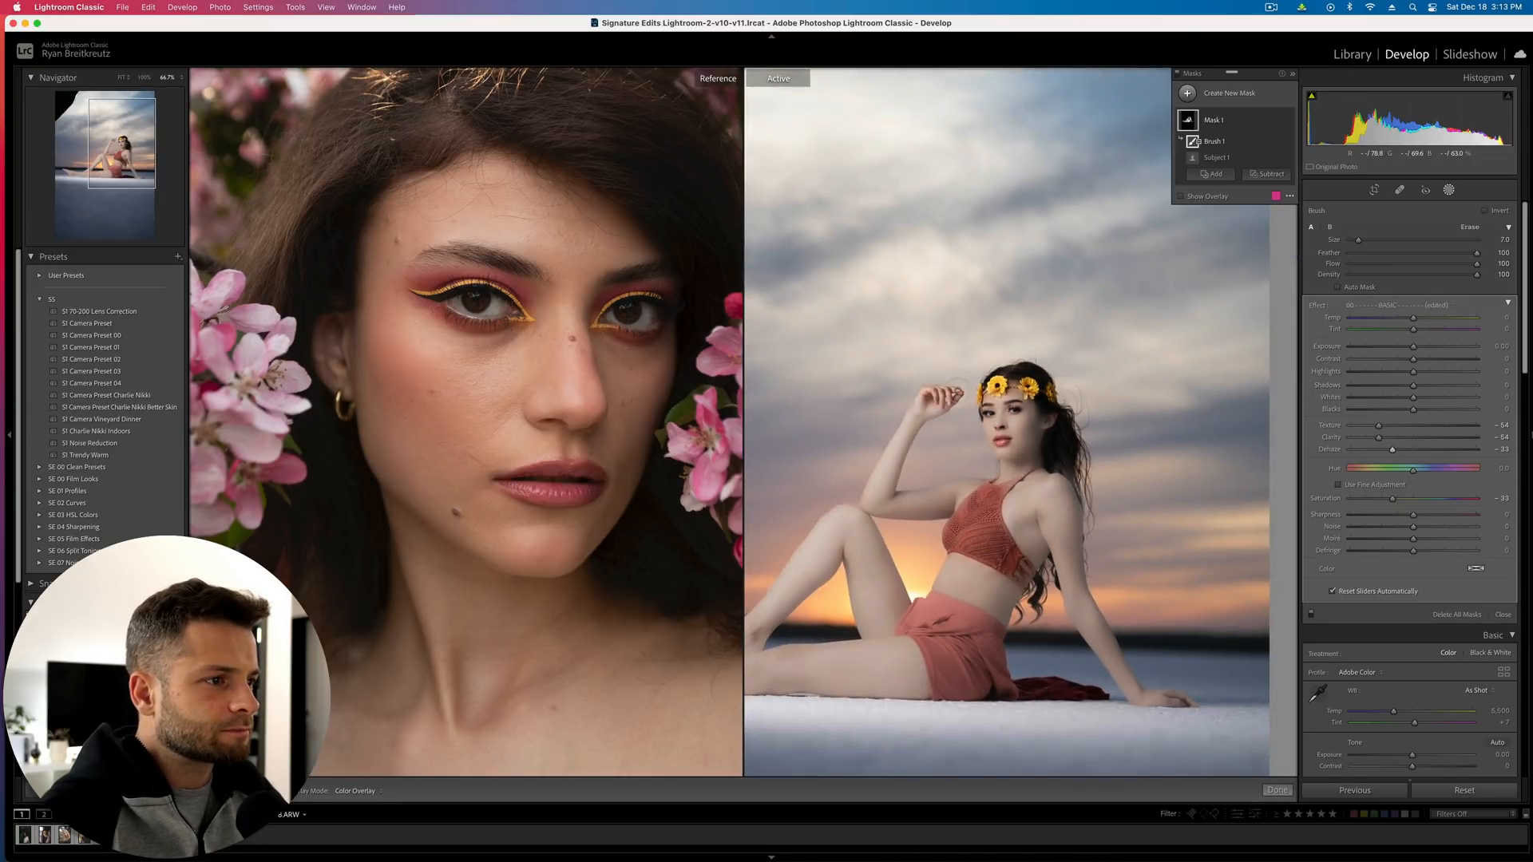
{"action": "left_click_drag", "start_coordinate": [1182, 697], "coordinate": [1193, 702]}
{"action": "mouse_move", "coordinate": [928, 615]}
{"action": "left_mouse_down"}
{"action": "mouse_move", "coordinate": [957, 645]}
{"action": "mouse_move", "coordinate": [918, 625]}
{"action": "mouse_move", "coordinate": [969, 693]}
{"action": "mouse_move", "coordinate": [942, 611]}
{"action": "left_mouse_up"}
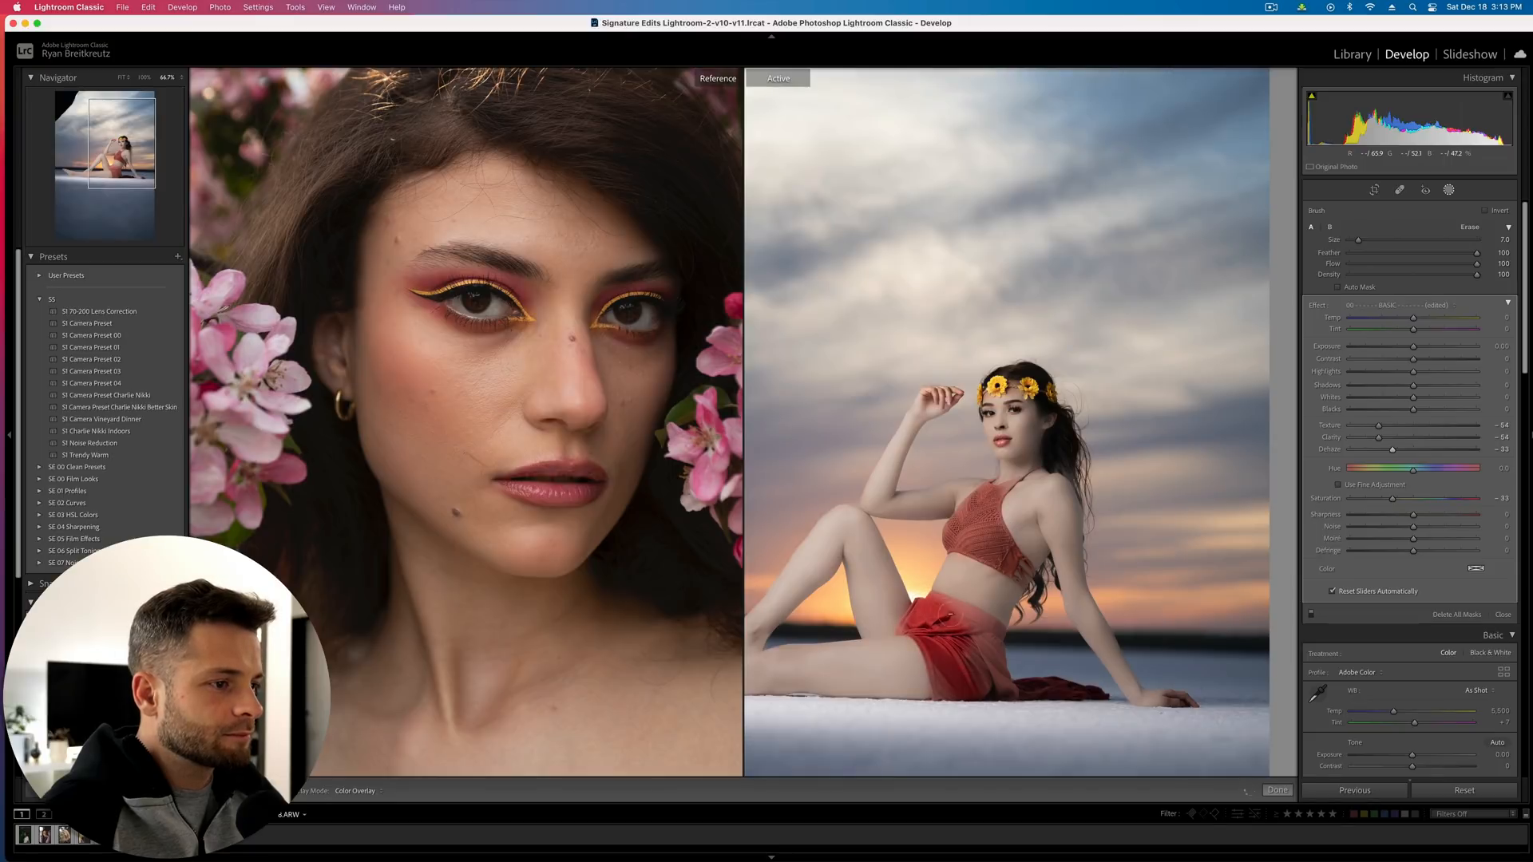
{"action": "left_click_drag", "start_coordinate": [944, 675], "coordinate": [1069, 693]}
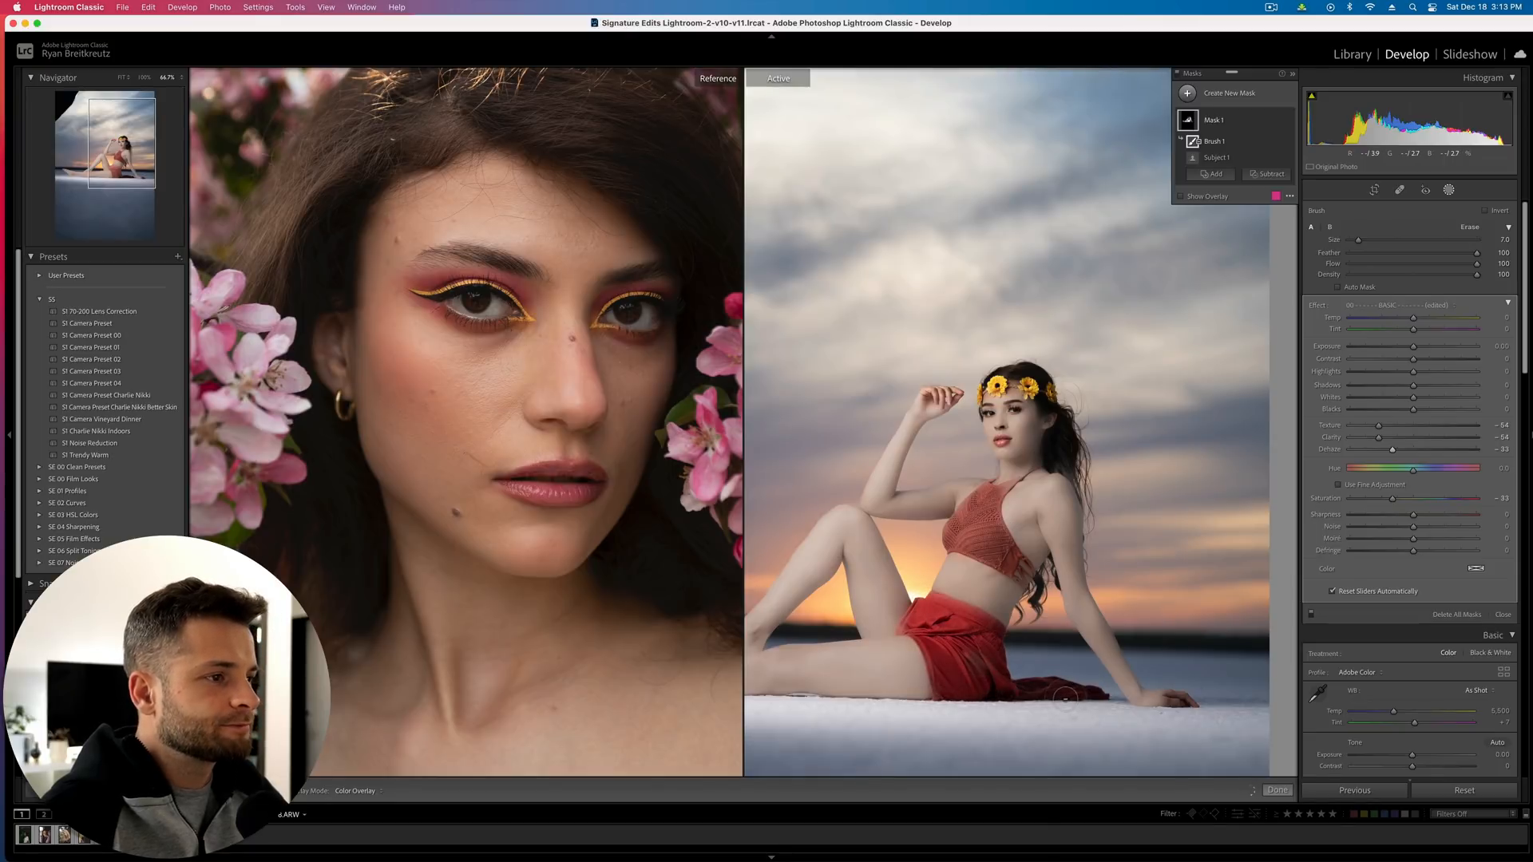
Reset the mask's exaggerated sliders and set texture -22, clarity -14, contrast -21, highlights 32 and saturation 22
{"action": "double_click", "coordinate": [1418, 425]}
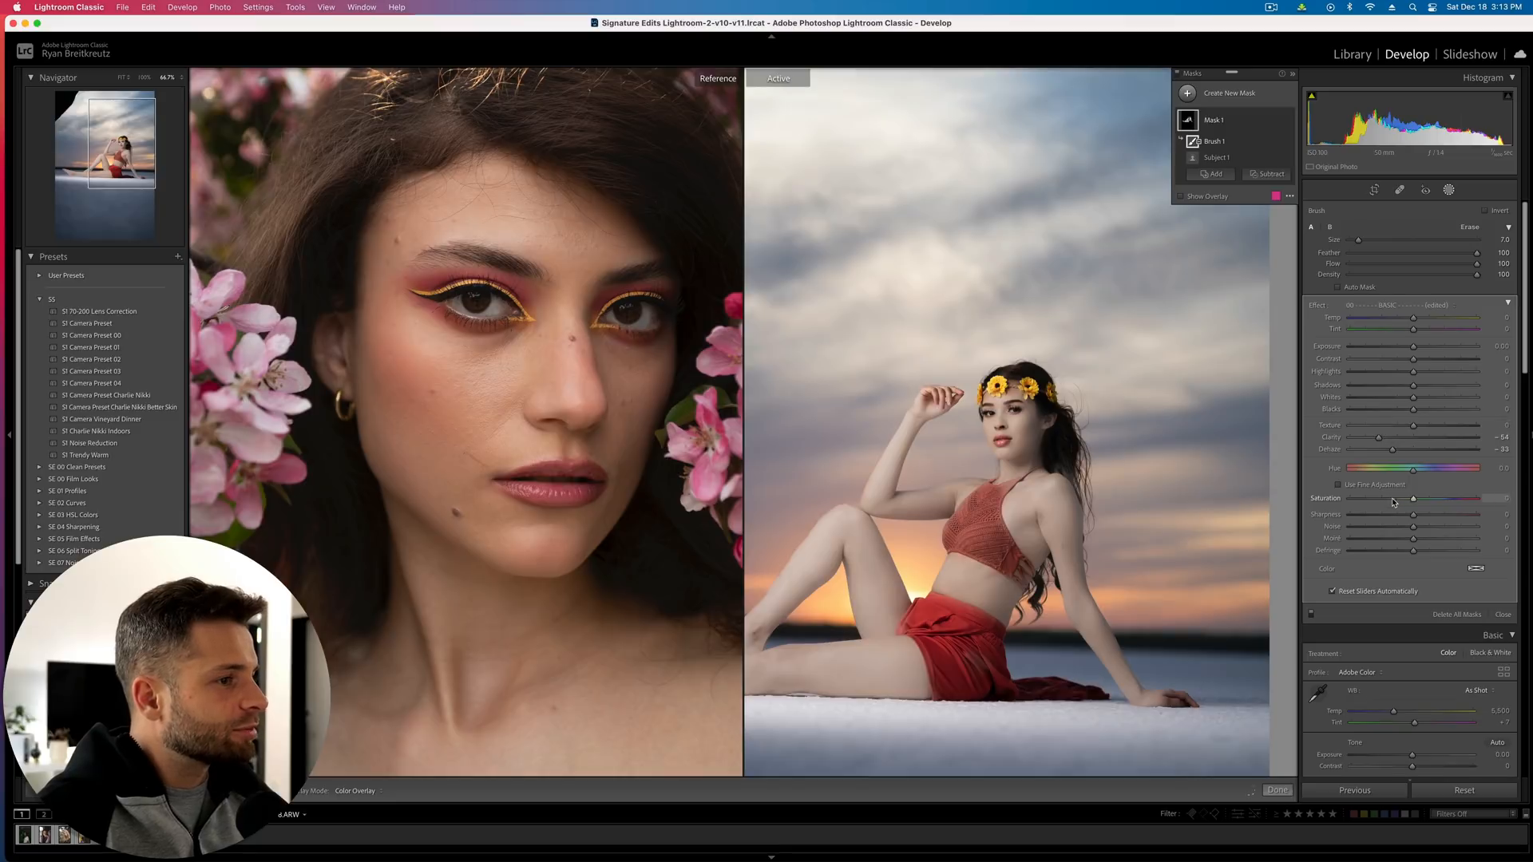
{"action": "double_click", "coordinate": [1396, 438]}
{"action": "double_click", "coordinate": [1395, 450]}
{"action": "key", "text": "o"}
{"action": "key", "text": "o"}
{"action": "left_click", "coordinate": [1399, 426]}
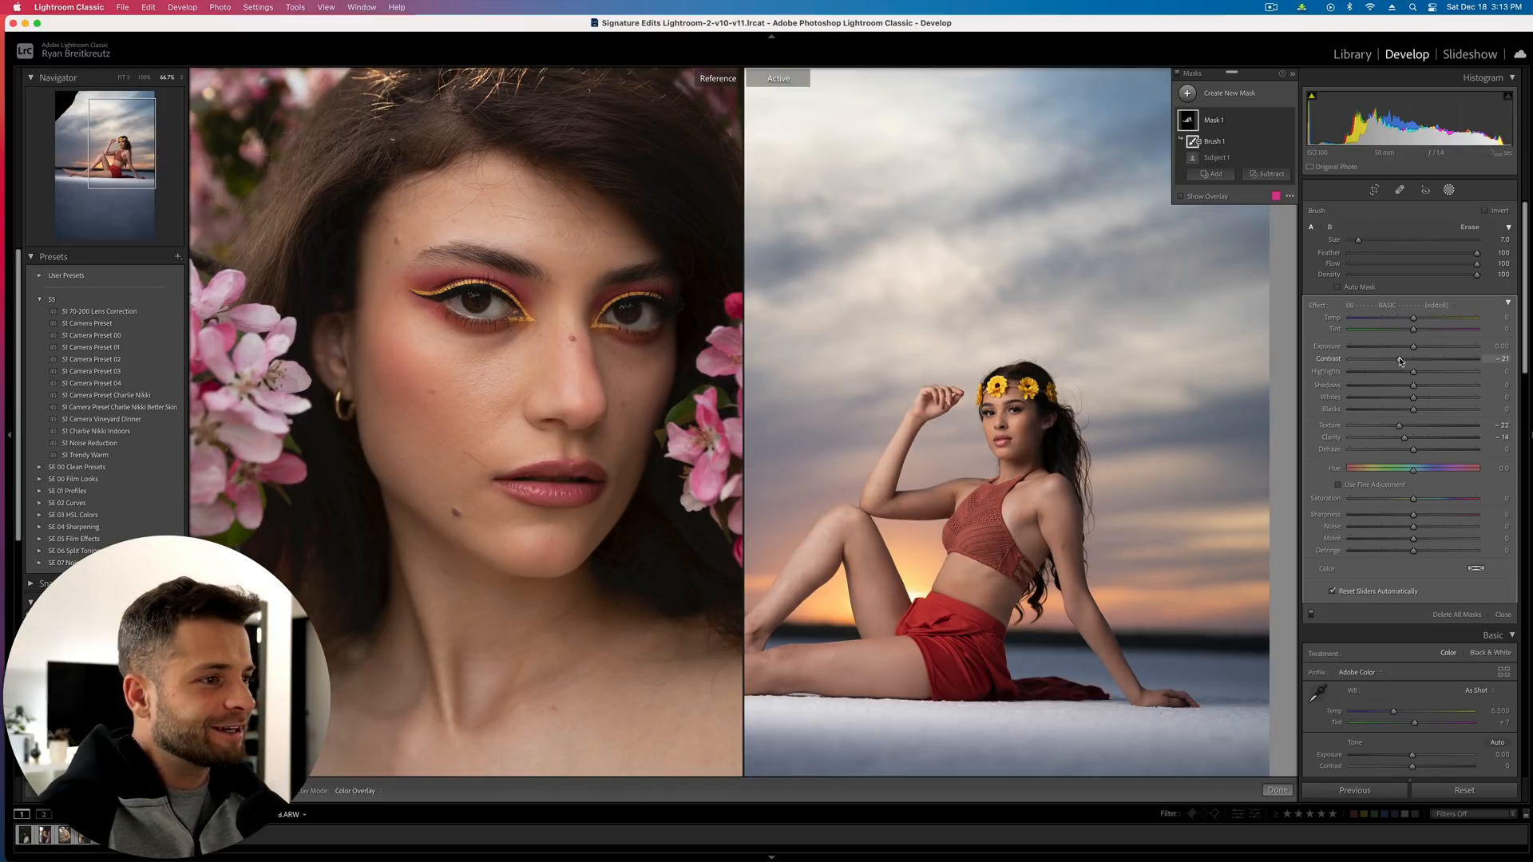
{"action": "left_click_drag", "start_coordinate": [1427, 372], "coordinate": [1436, 376]}
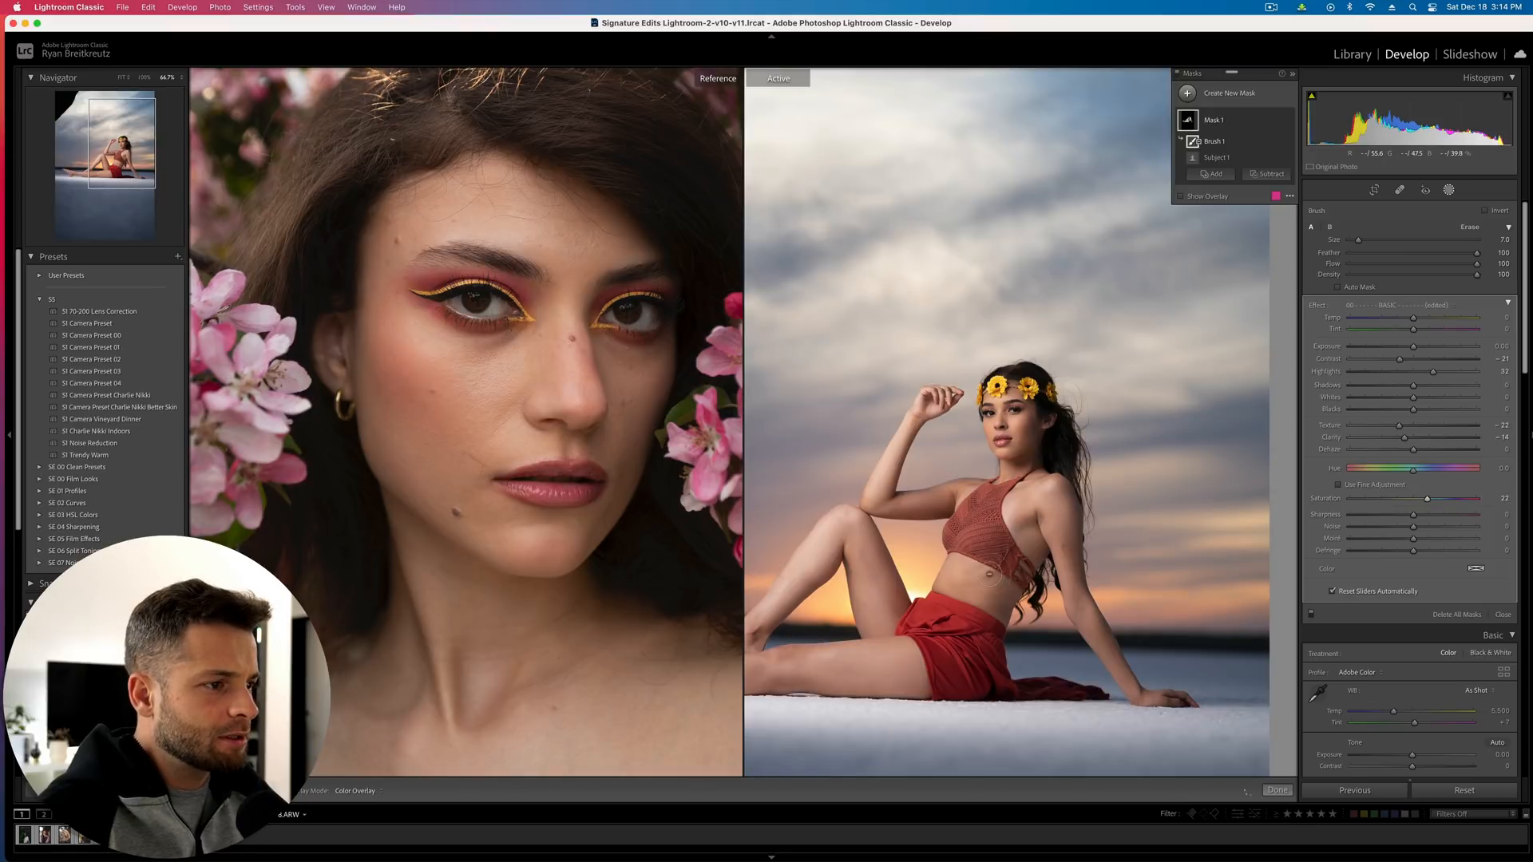
Compare the retouched skin of the seated woman with the unedited photo
{"action": "key", "text": "shift+w"}
{"action": "left_click_drag", "start_coordinate": [1021, 586], "coordinate": [1093, 562]}
{"action": "key", "text": "backslash"}
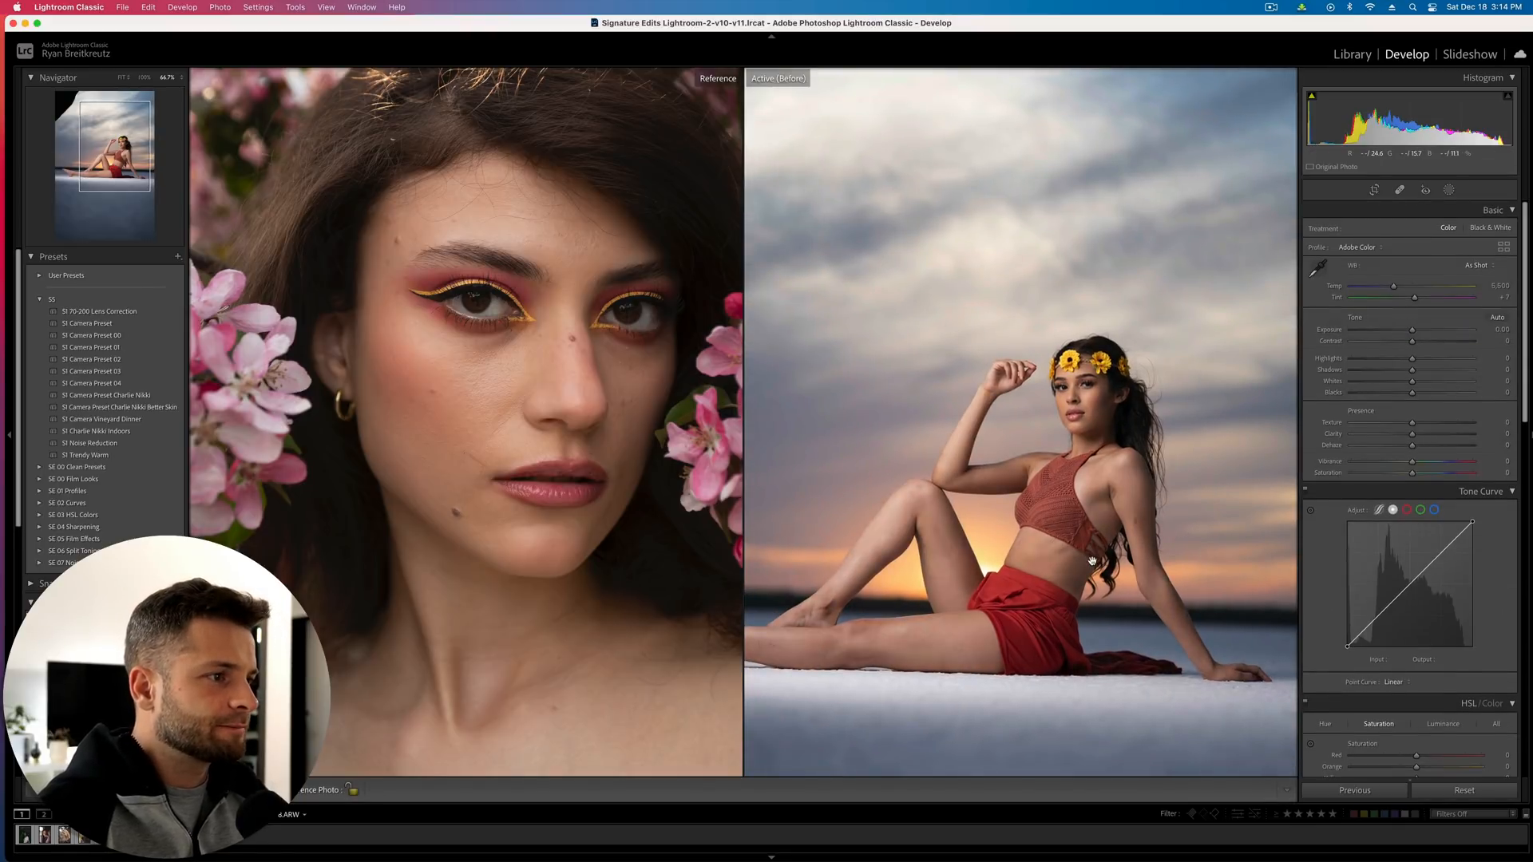
{"action": "key", "text": "backslash"}
Heal the two small marks on the seated woman's outstretched shin with a smaller healing brush
{"action": "left_click_drag", "start_coordinate": [1016, 587], "coordinate": [1252, 513]}
{"action": "key", "text": "super+equal"}
{"action": "key", "text": "super+minus"}
{"action": "key", "text": "super+equal"}
{"action": "key", "text": "super+equal"}
{"action": "mouse_move", "coordinate": [1092, 649]}
{"action": "left_mouse_down"}
{"action": "mouse_move", "coordinate": [1093, 216]}
{"action": "mouse_move", "coordinate": [1093, 269]}
{"action": "left_mouse_up"}
{"action": "key", "text": "q"}
{"action": "key", "text": "bracketleft"}
{"action": "key", "text": "bracketleft"}
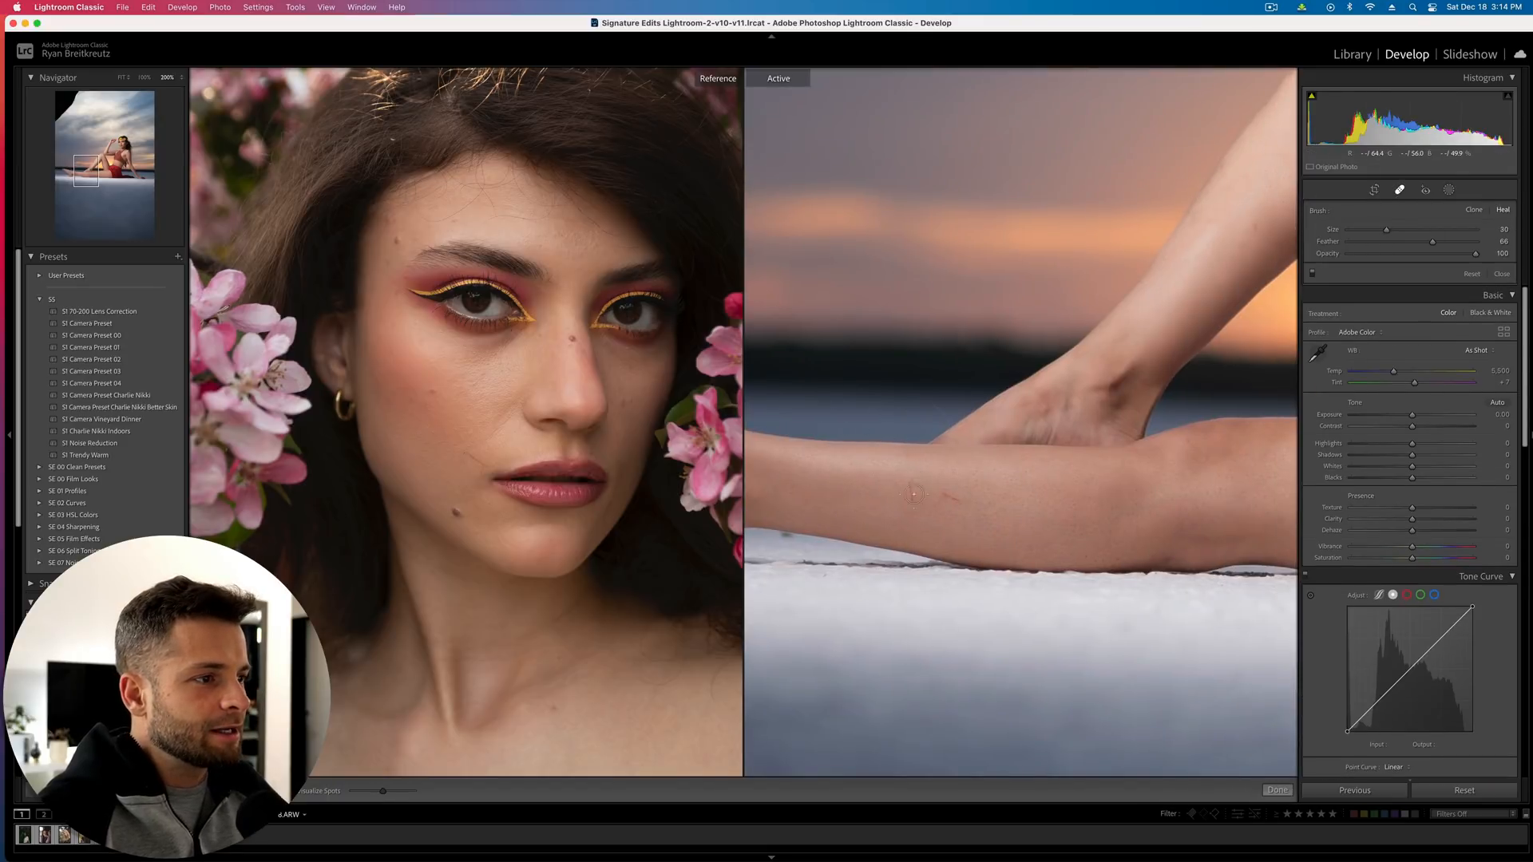
{"action": "left_click", "coordinate": [907, 487]}
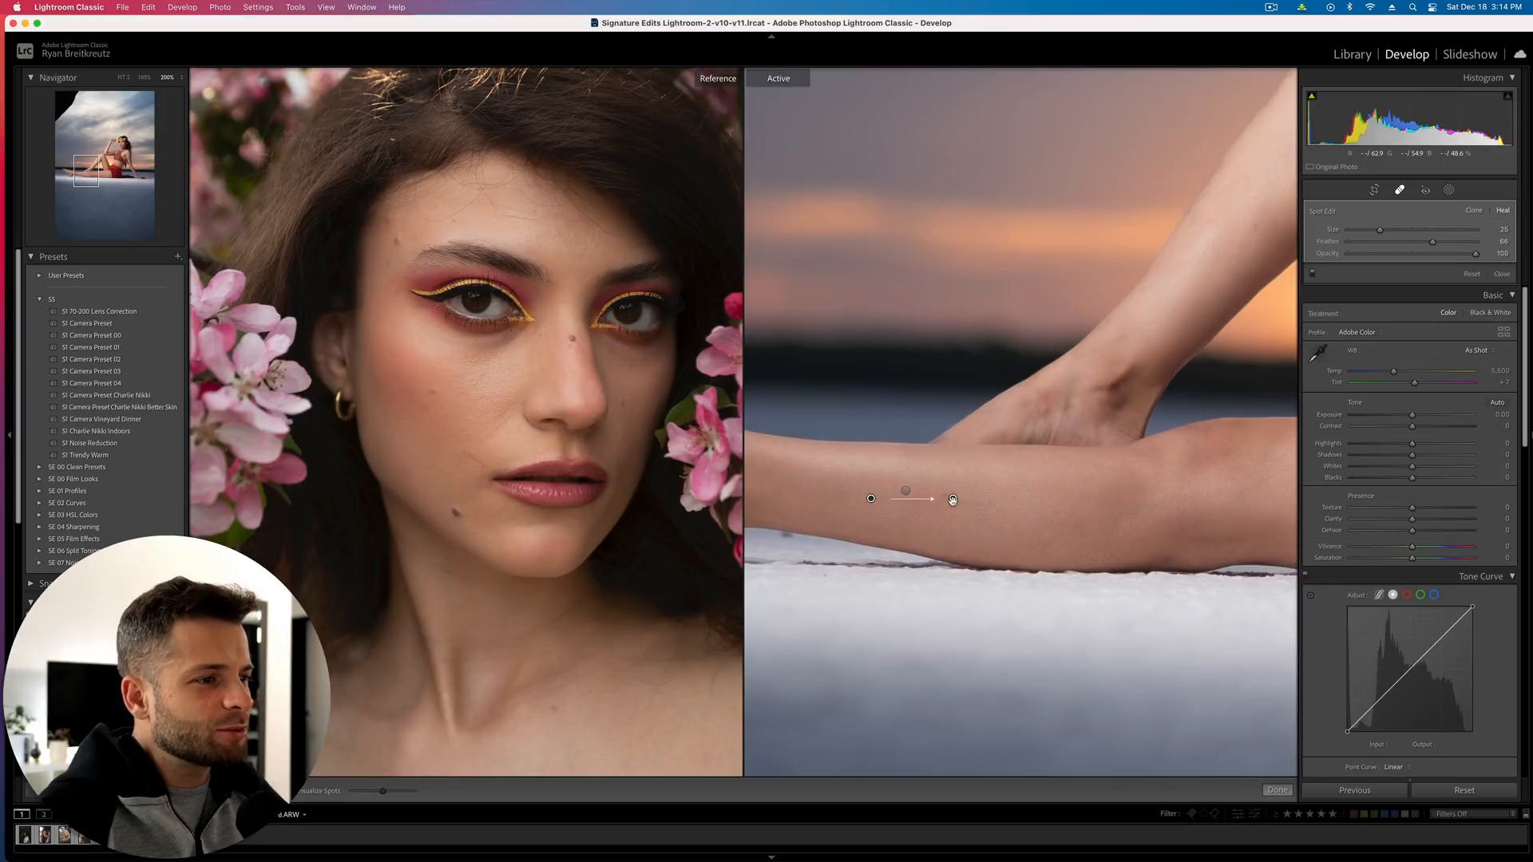
{"action": "left_click", "coordinate": [952, 498]}
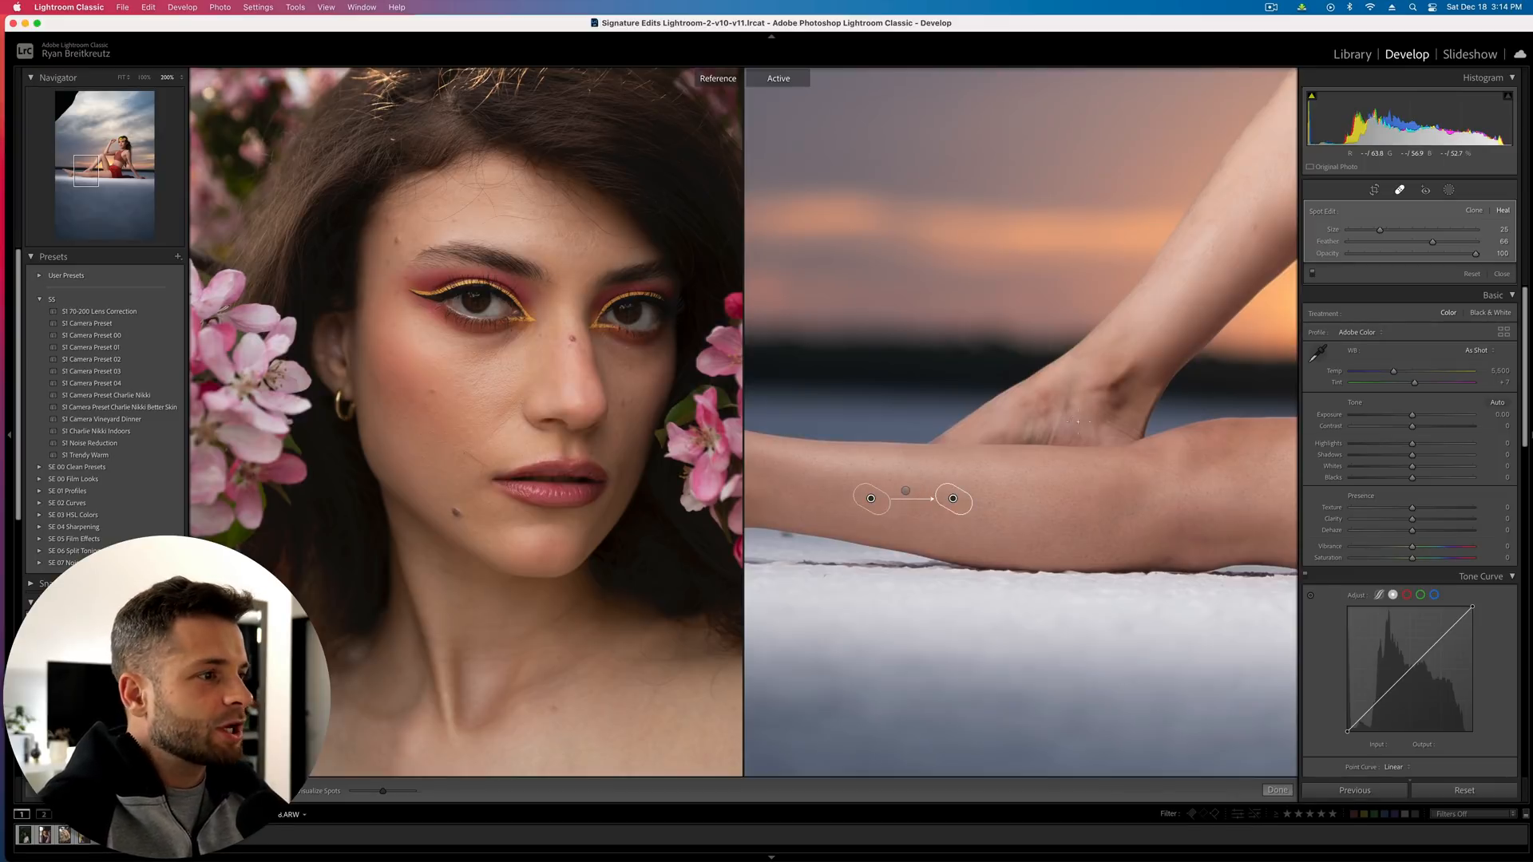
Heal a blemish on the raised lower leg and one on its foot, enlarging the healing brush to 43
{"action": "left_click", "coordinate": [1257, 228]}
{"action": "scroll", "coordinate": [1041, 398], "scroll_direction": "up", "scroll_amount": 4}
{"action": "left_click_drag", "start_coordinate": [1046, 402], "coordinate": [1005, 433]}
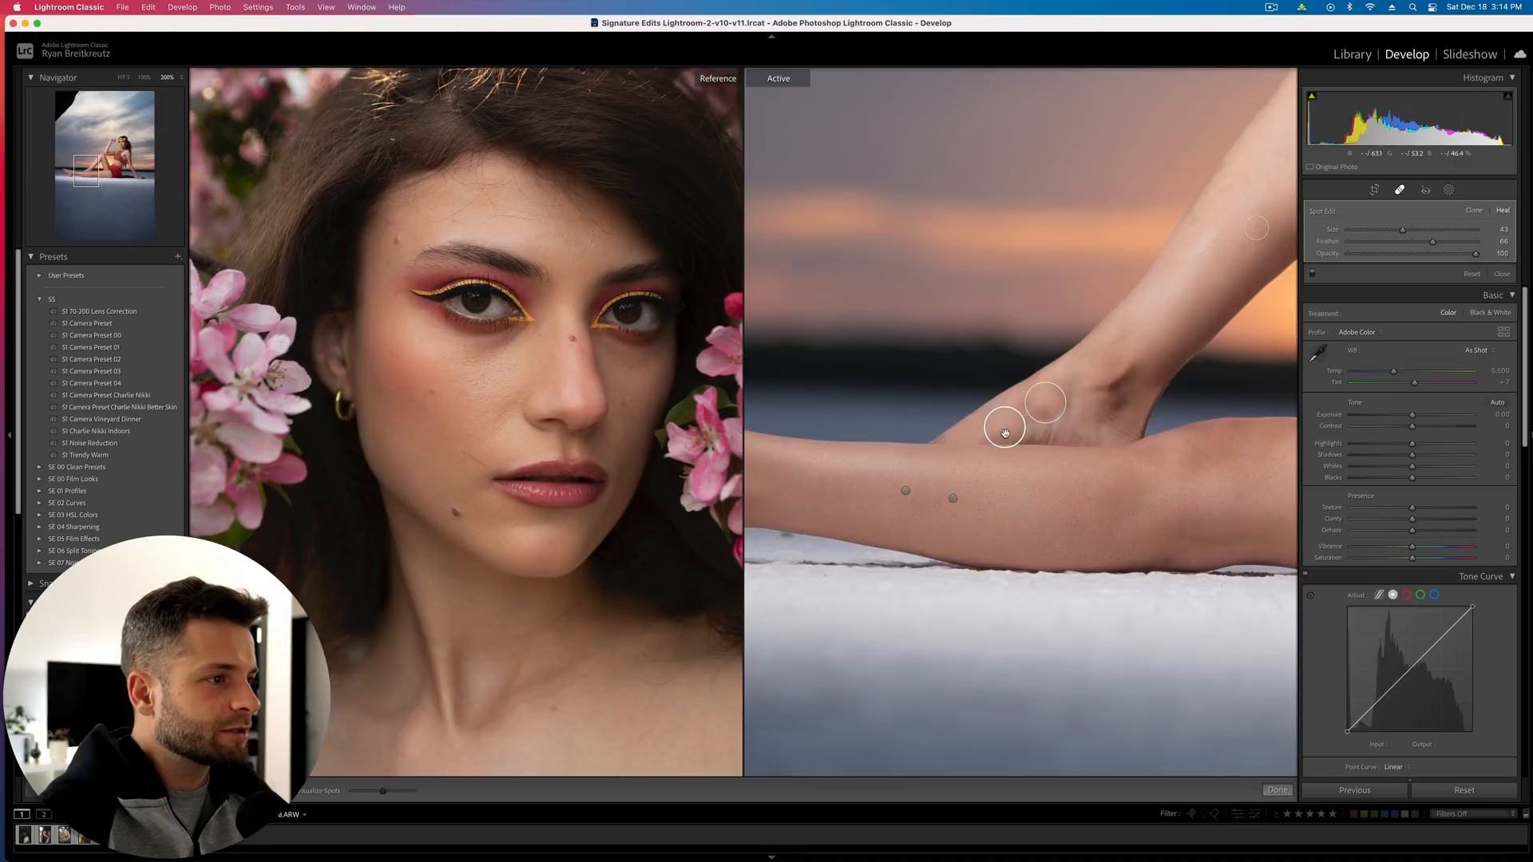
Delete the healing spot on the foot of the raised leg and leave the spot healing tool
{"action": "key", "text": "q"}
{"action": "mouse_move", "coordinate": [1157, 268]}
{"action": "left_mouse_down"}
{"action": "mouse_move", "coordinate": [947, 381]}
{"action": "mouse_move", "coordinate": [1137, 292]}
{"action": "left_mouse_up"}
{"action": "key", "text": "q"}
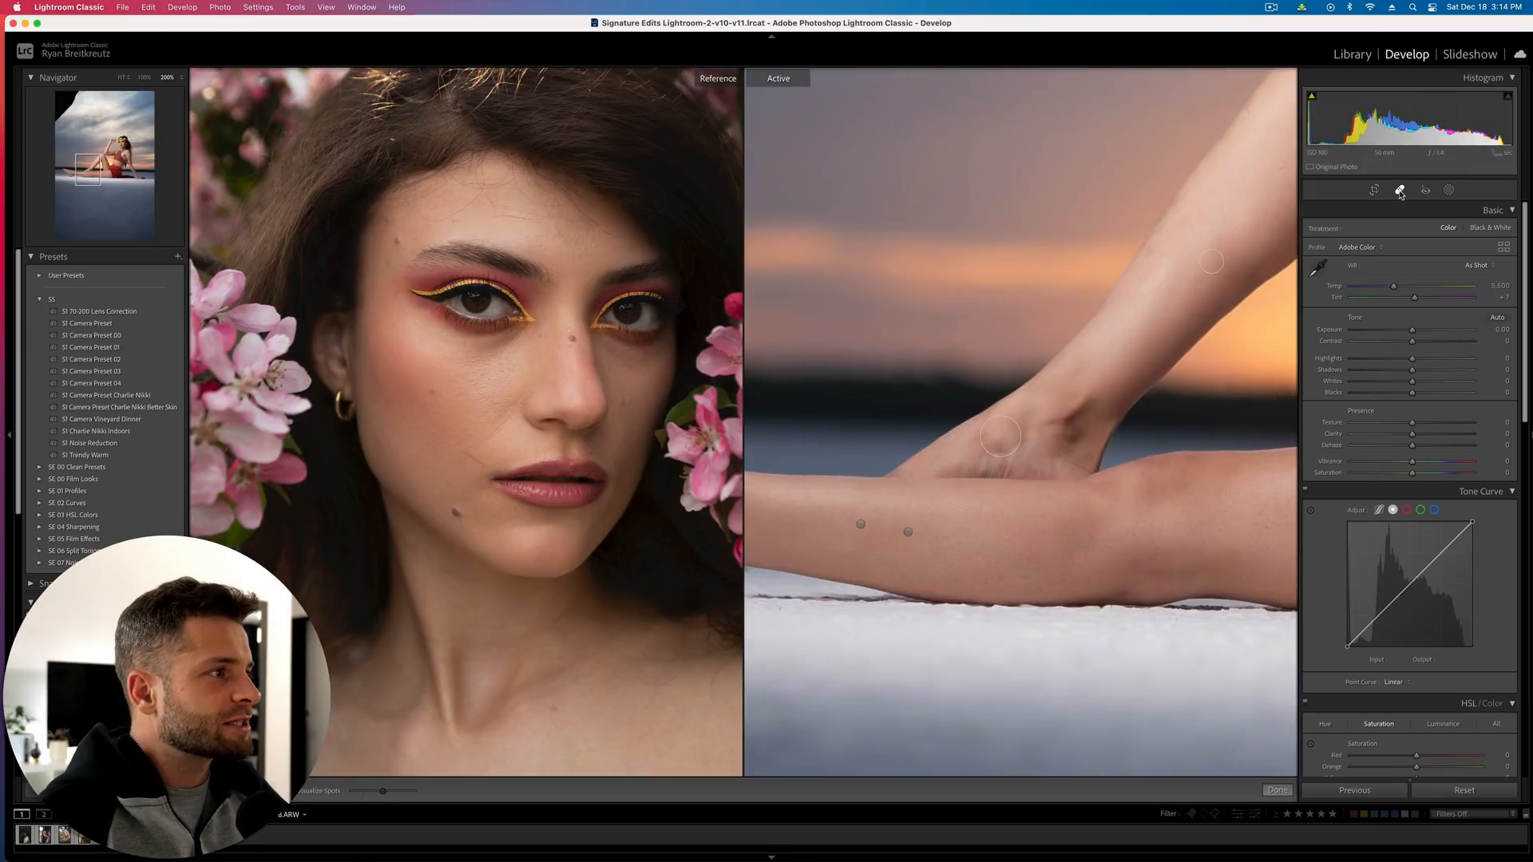
{"action": "left_click", "coordinate": [994, 438]}
{"action": "key", "text": "Delete"}
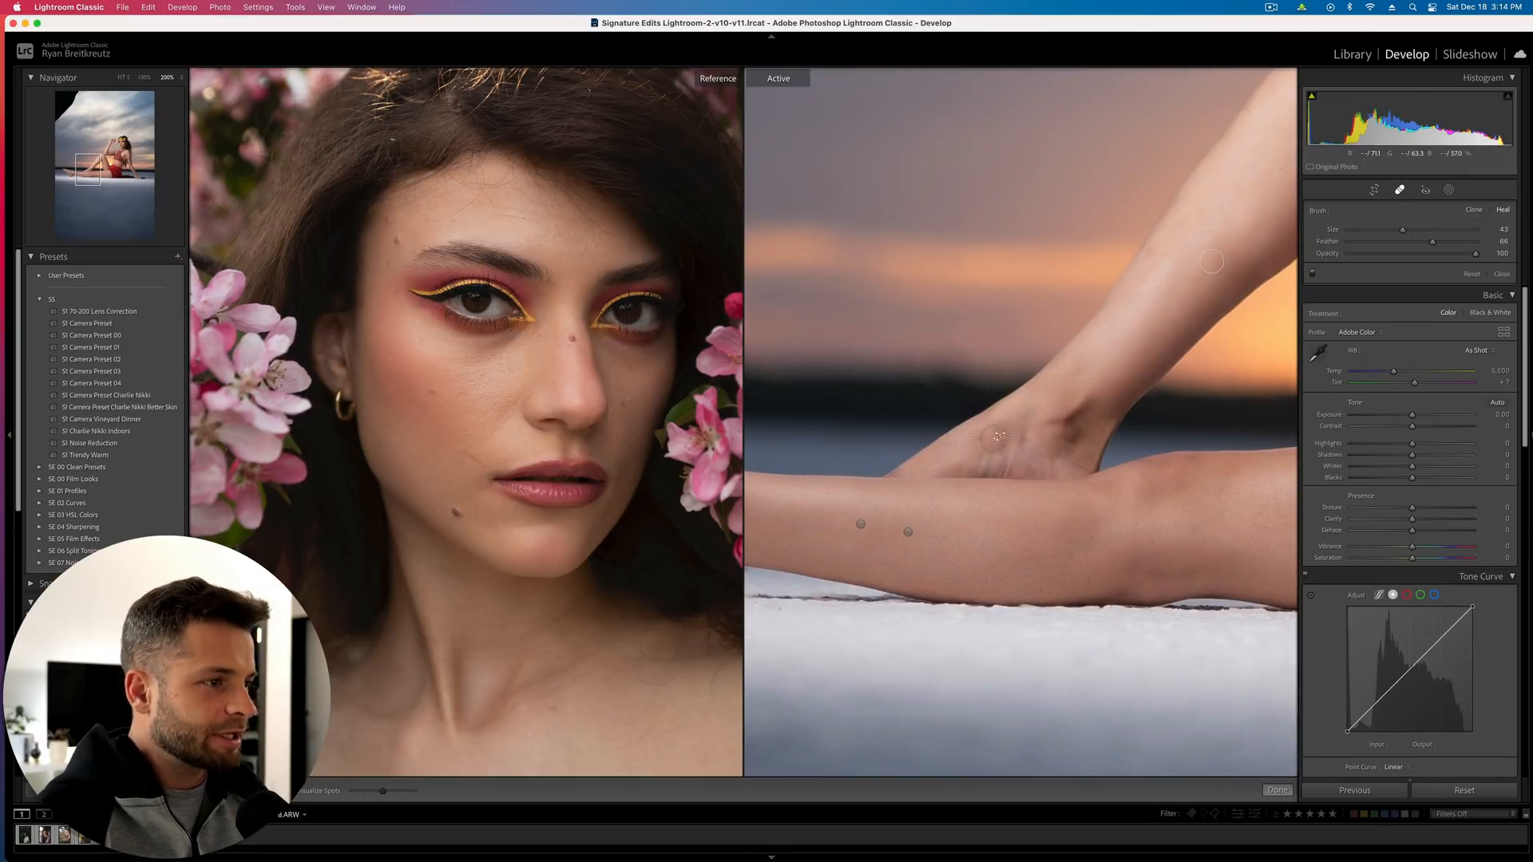
{"action": "key", "text": "q"}
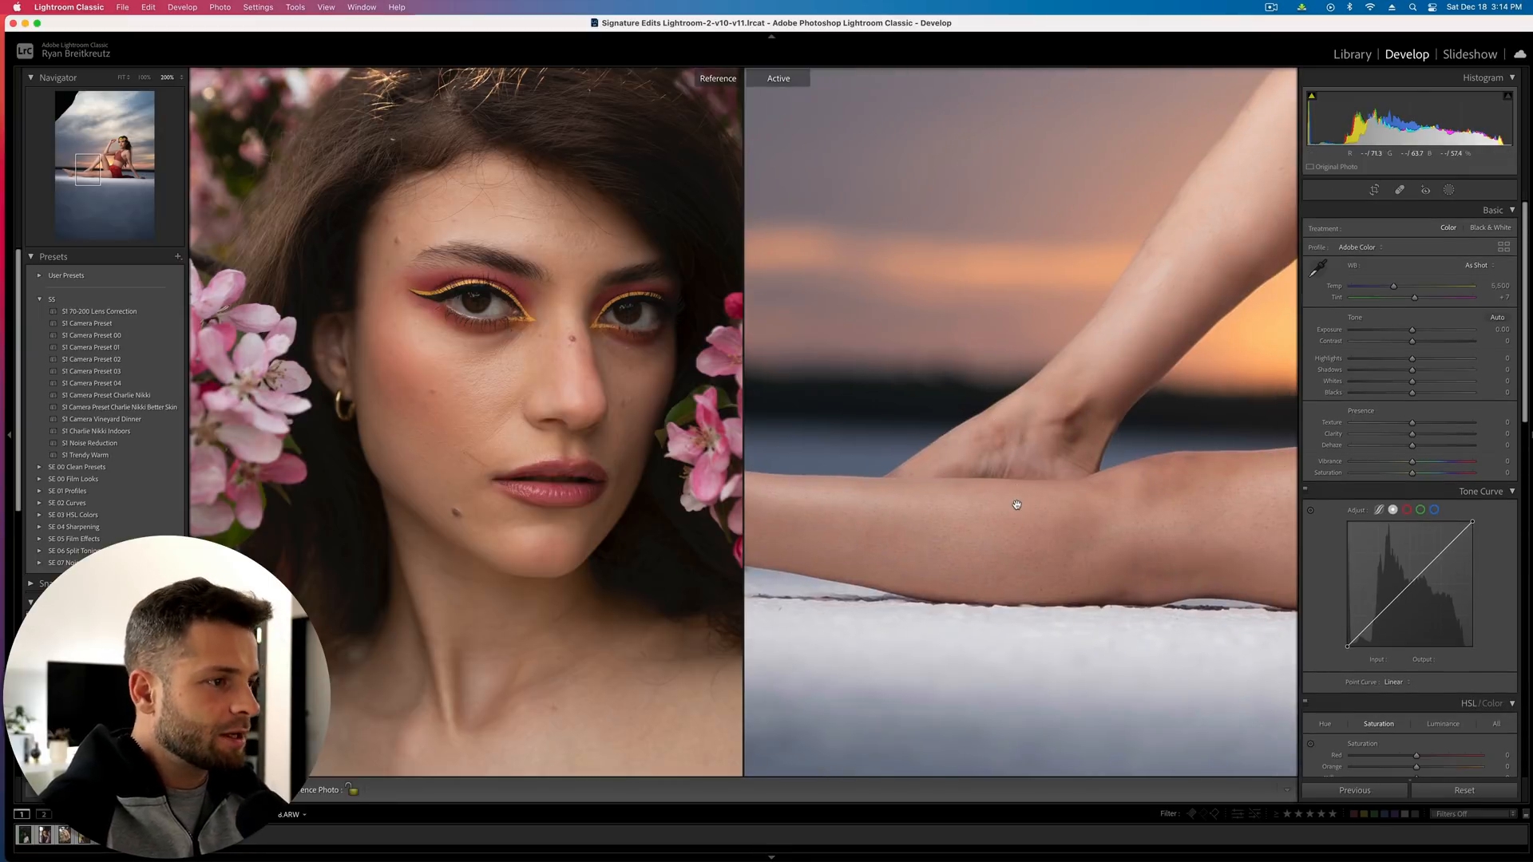
{"action": "key", "text": "super+minus"}
{"action": "key", "text": "super+minus"}
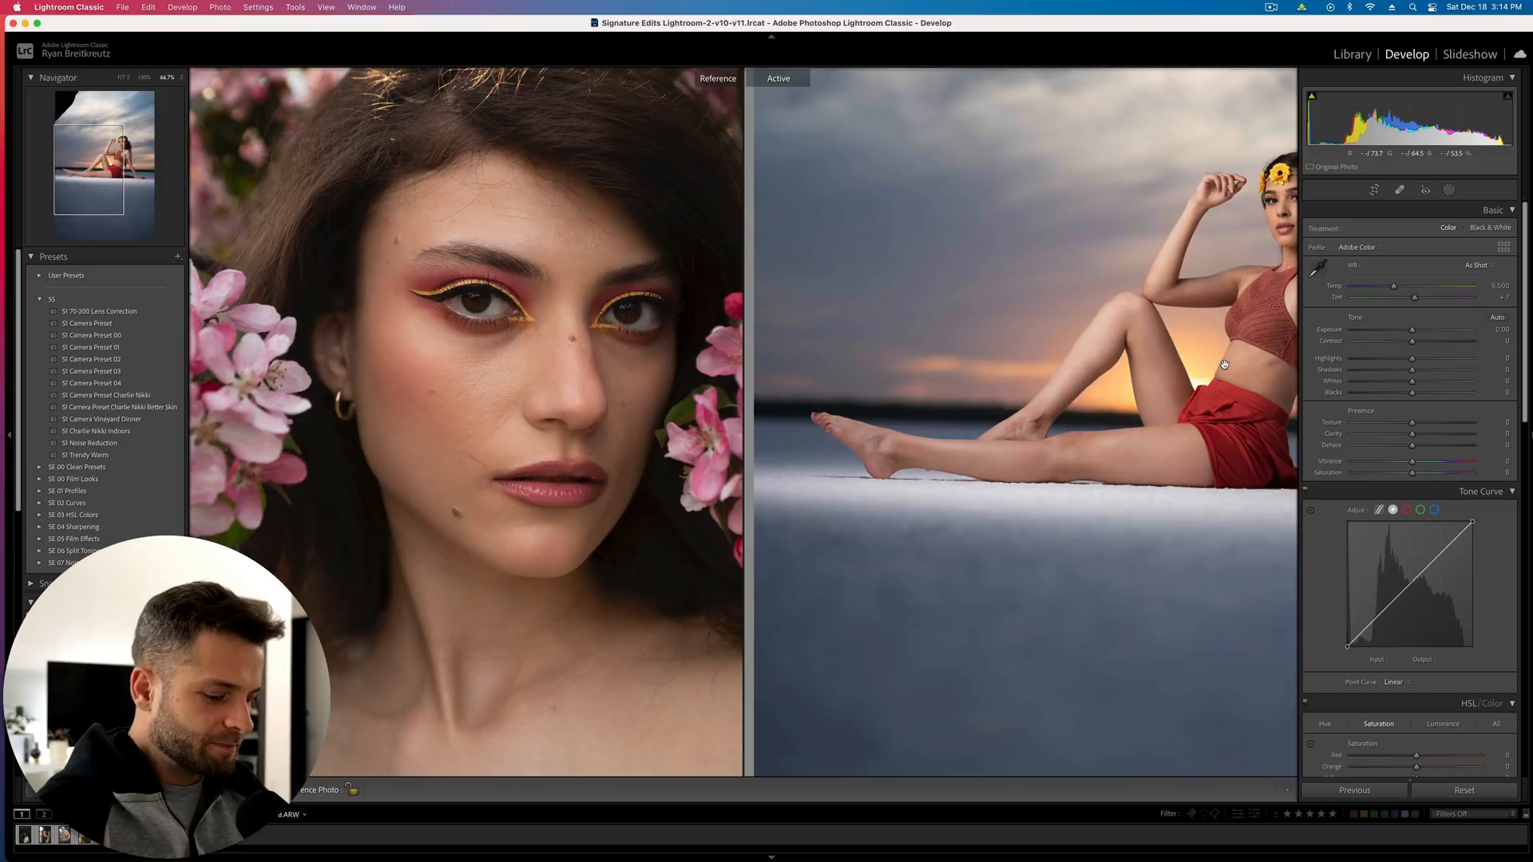
Paint a new brush mask over both legs and feet, with texture -100 and clarity about 38
{"action": "key", "text": "k"}
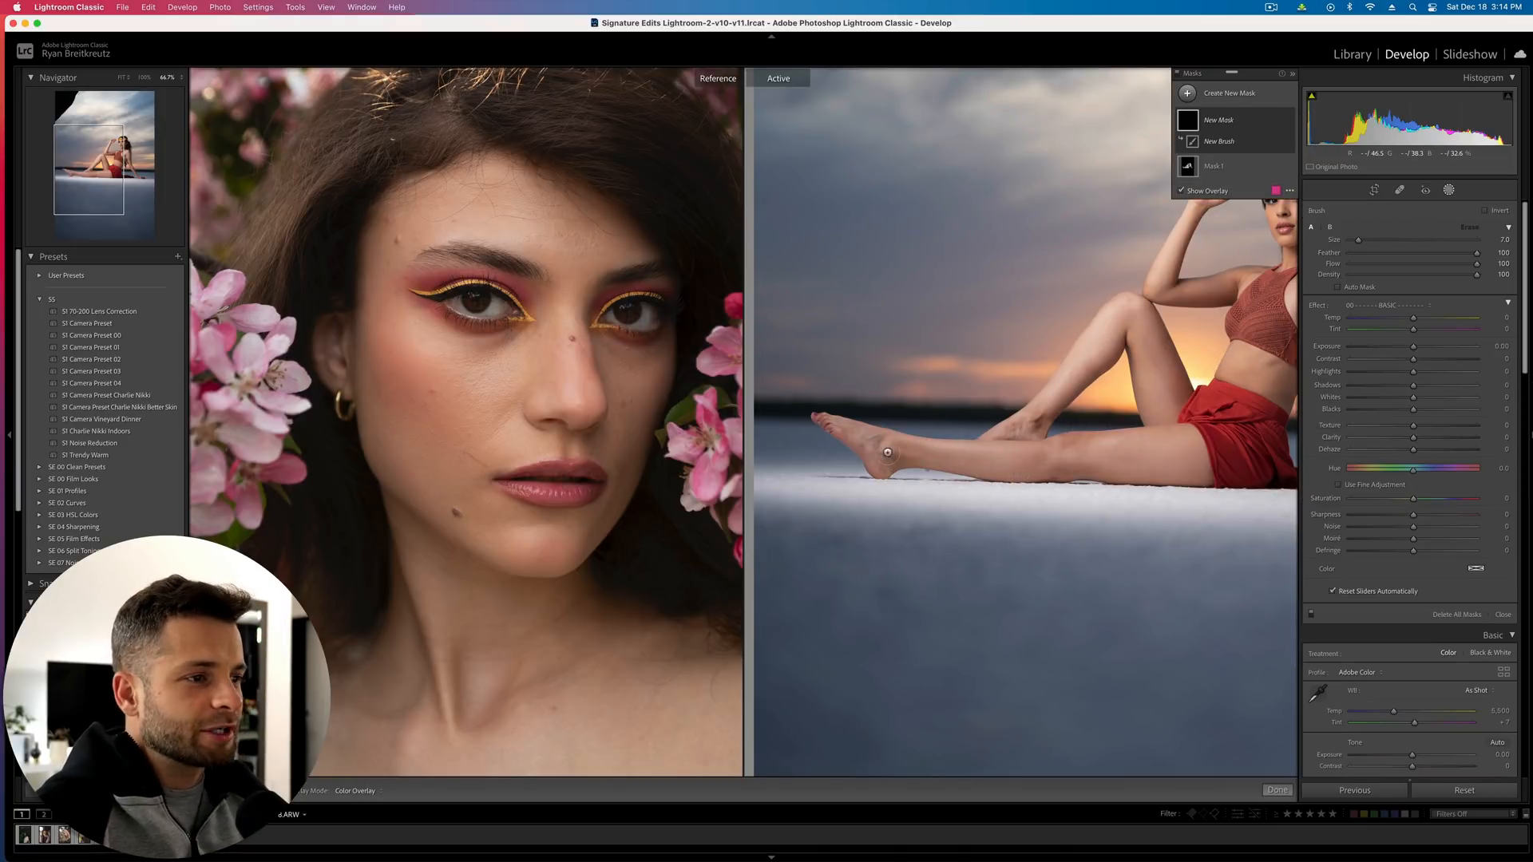
{"action": "mouse_move", "coordinate": [849, 432]}
{"action": "left_mouse_down"}
{"action": "mouse_move", "coordinate": [971, 470]}
{"action": "mouse_move", "coordinate": [1076, 474]}
{"action": "mouse_move", "coordinate": [926, 461]}
{"action": "mouse_move", "coordinate": [1171, 460]}
{"action": "left_mouse_up"}
{"action": "mouse_move", "coordinate": [1000, 439]}
{"action": "left_mouse_down"}
{"action": "mouse_move", "coordinate": [1122, 314]}
{"action": "mouse_move", "coordinate": [1137, 313]}
{"action": "mouse_move", "coordinate": [1162, 386]}
{"action": "left_mouse_up"}
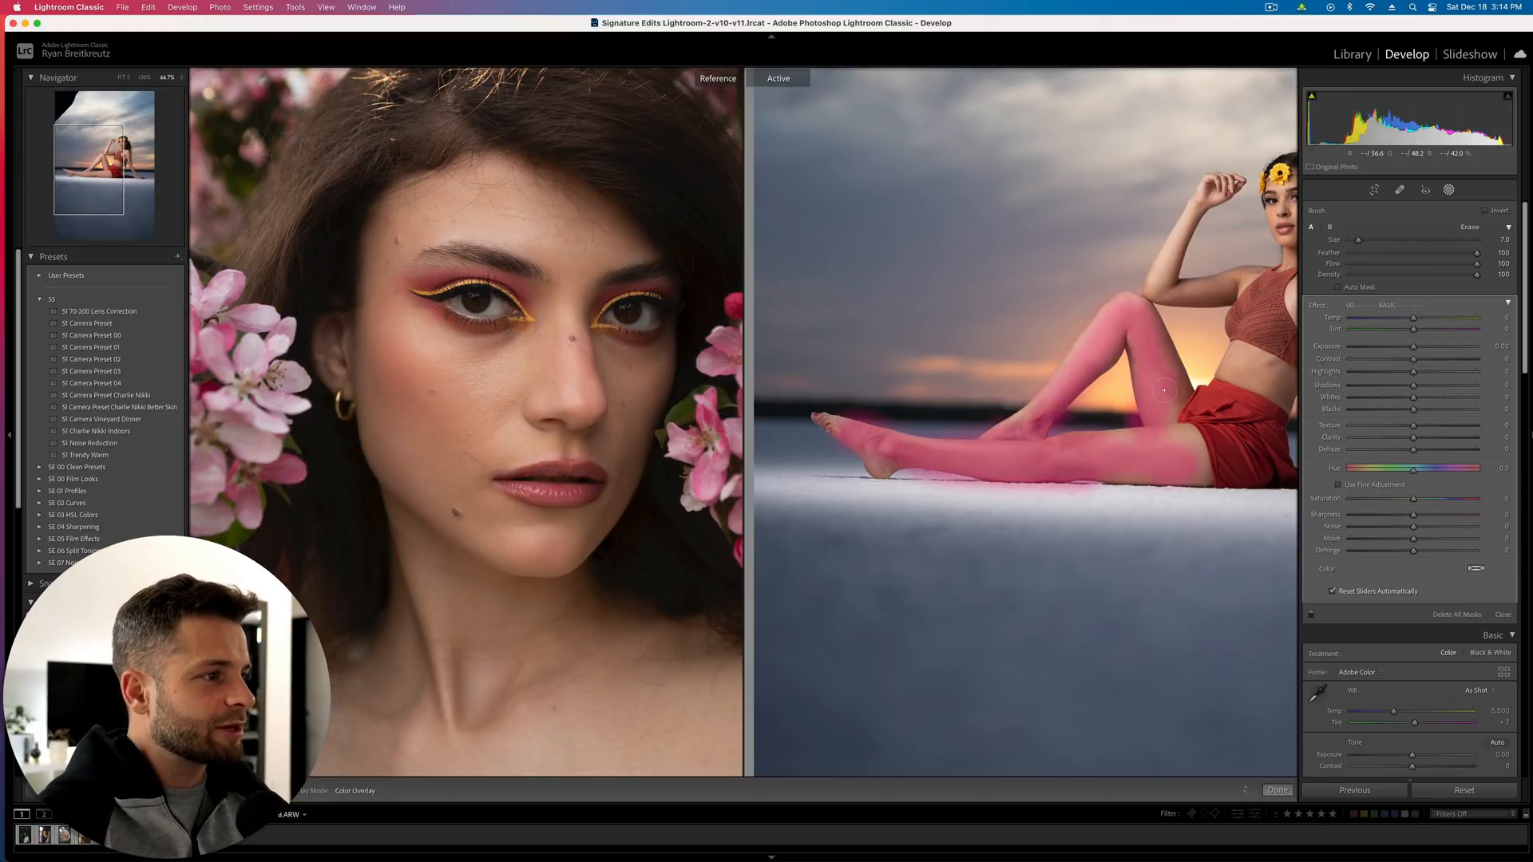
{"action": "mouse_move", "coordinate": [1413, 425]}
{"action": "left_mouse_down"}
{"action": "mouse_move", "coordinate": [1384, 430]}
{"action": "mouse_move", "coordinate": [1396, 443]}
{"action": "left_mouse_up"}
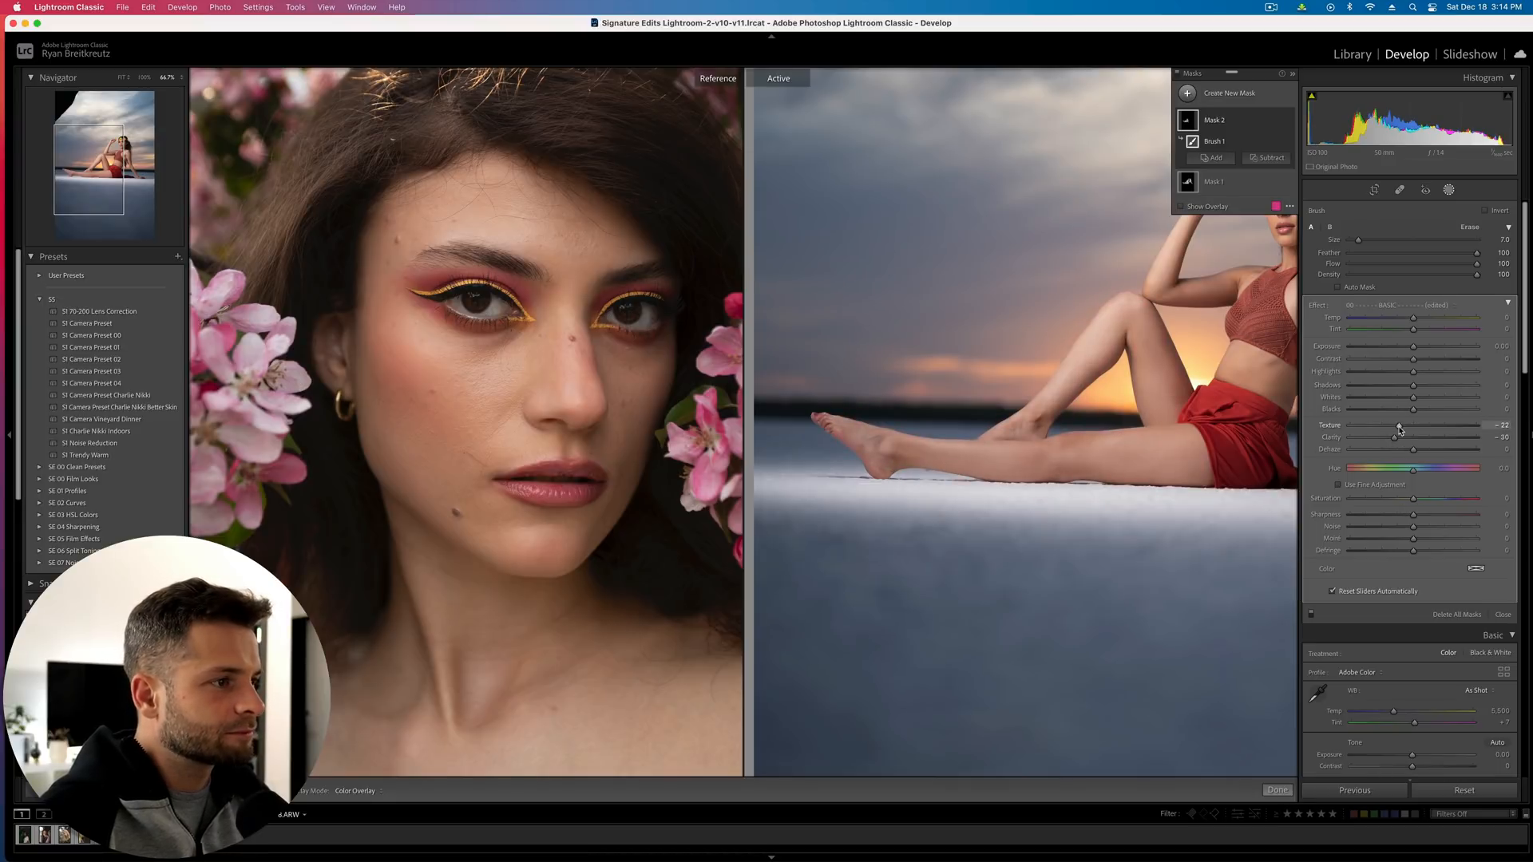
{"action": "left_click_drag", "start_coordinate": [1397, 438], "coordinate": [1349, 434]}
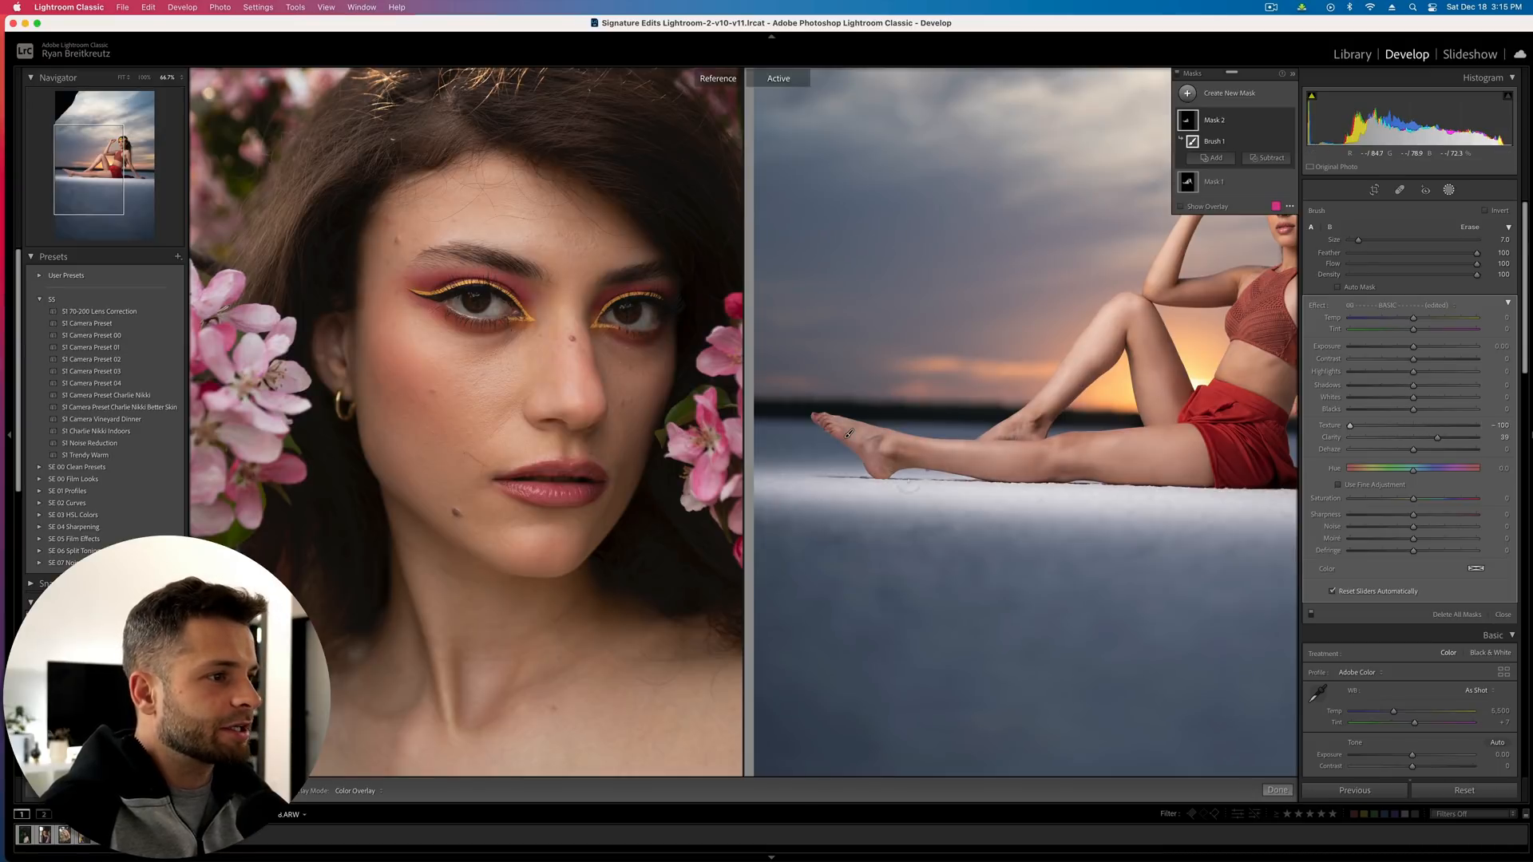
Inspect the smoothed skin on the legs and foot up close
{"action": "key", "text": "k"}
{"action": "key", "text": "super+equal"}
{"action": "key", "text": "super+equal"}
{"action": "key", "text": "super+equal"}
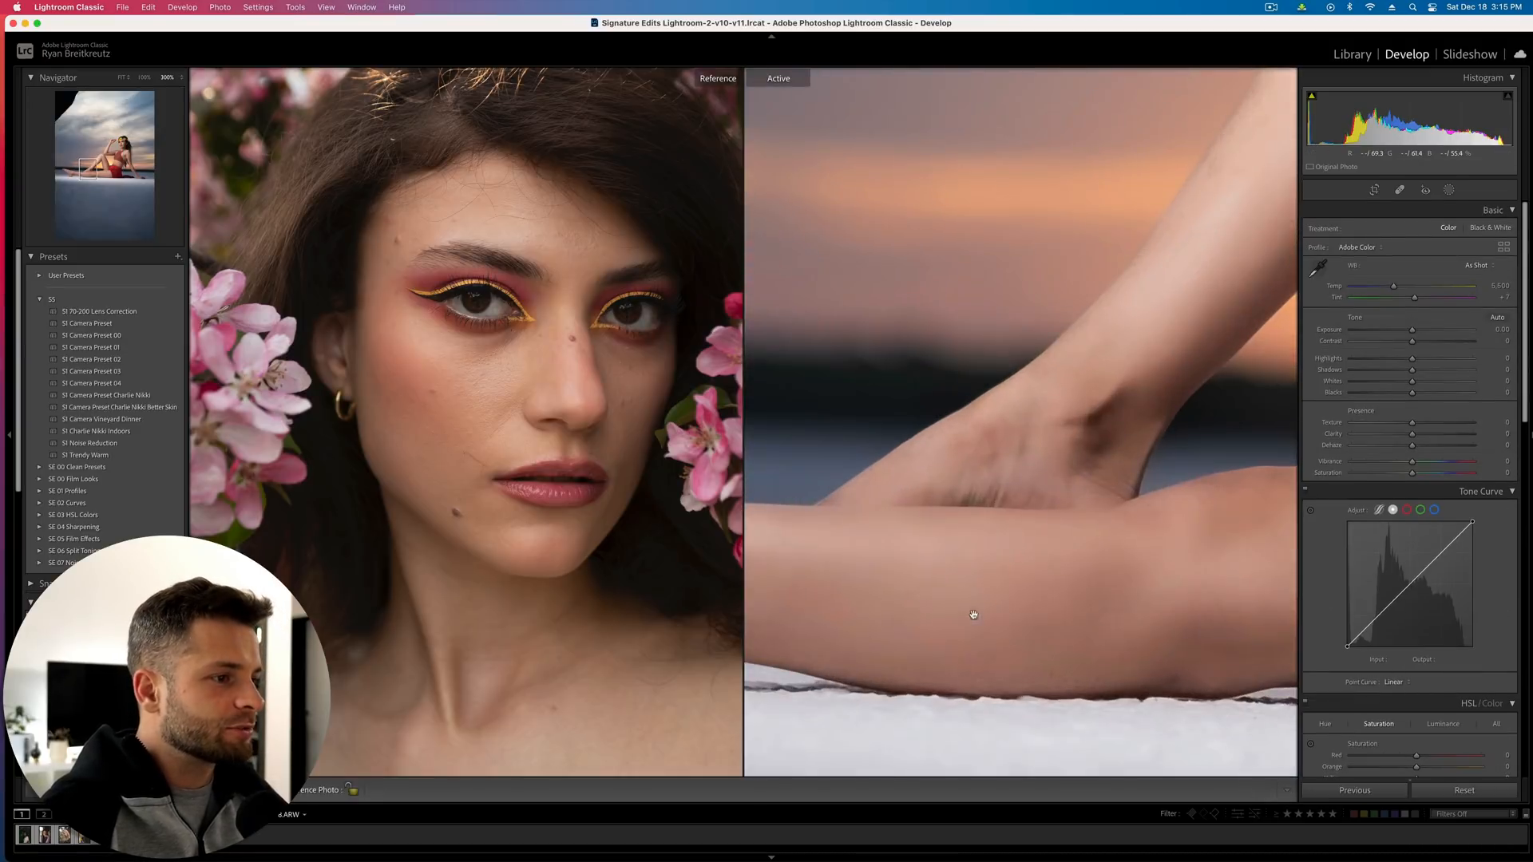
{"action": "left_click_drag", "start_coordinate": [972, 599], "coordinate": [1088, 439]}
{"action": "left_click_drag", "start_coordinate": [942, 429], "coordinate": [820, 388]}
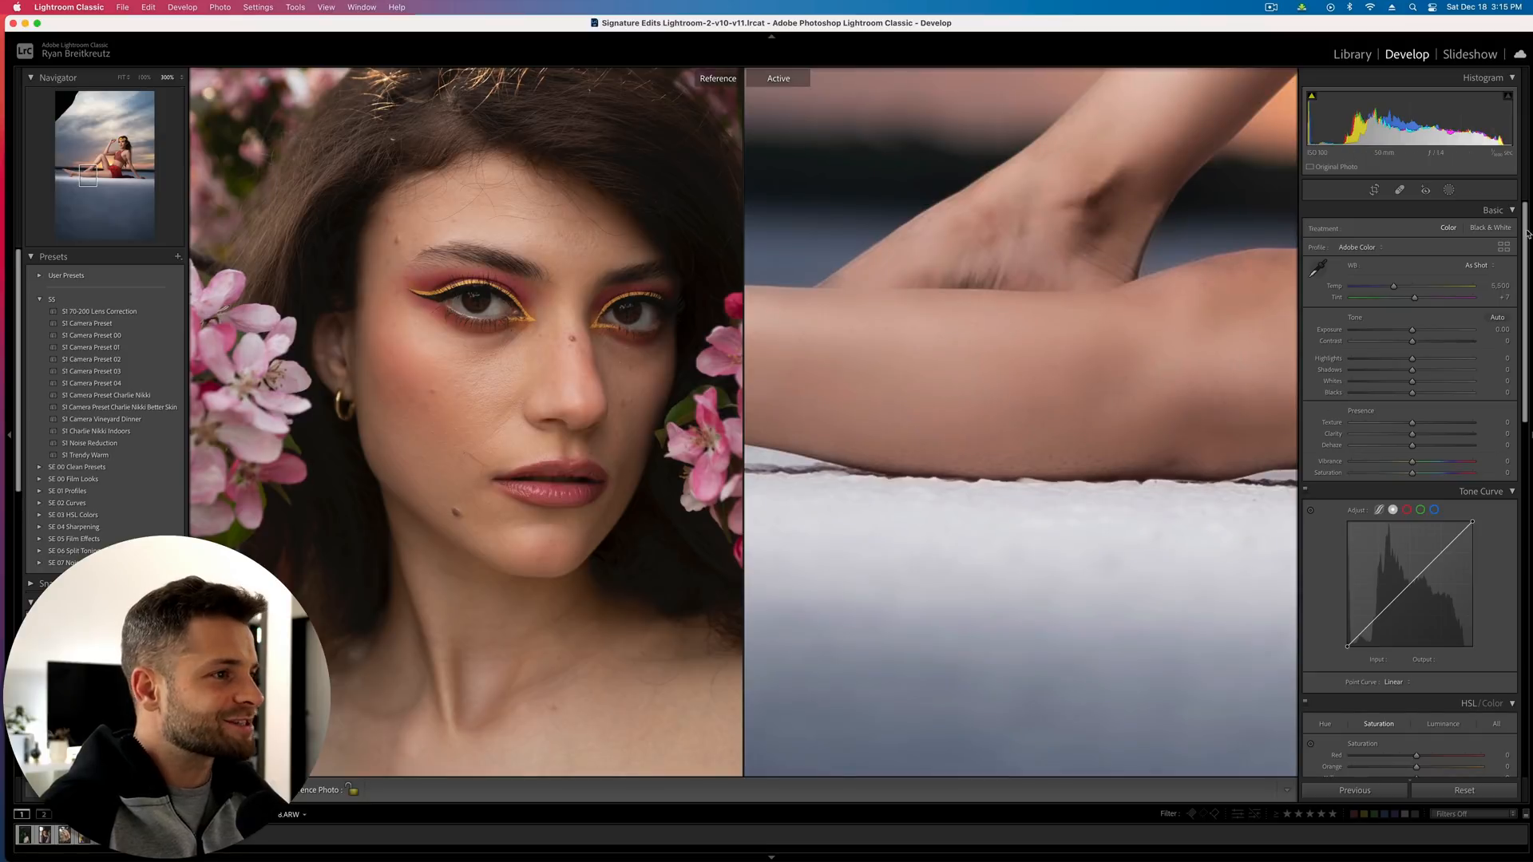
Review the settings of Mask 1 and Mask 2, and check Mask 2's overlay coverage on the legs
{"action": "left_click", "coordinate": [1449, 189]}
{"action": "left_click", "coordinate": [1219, 118]}
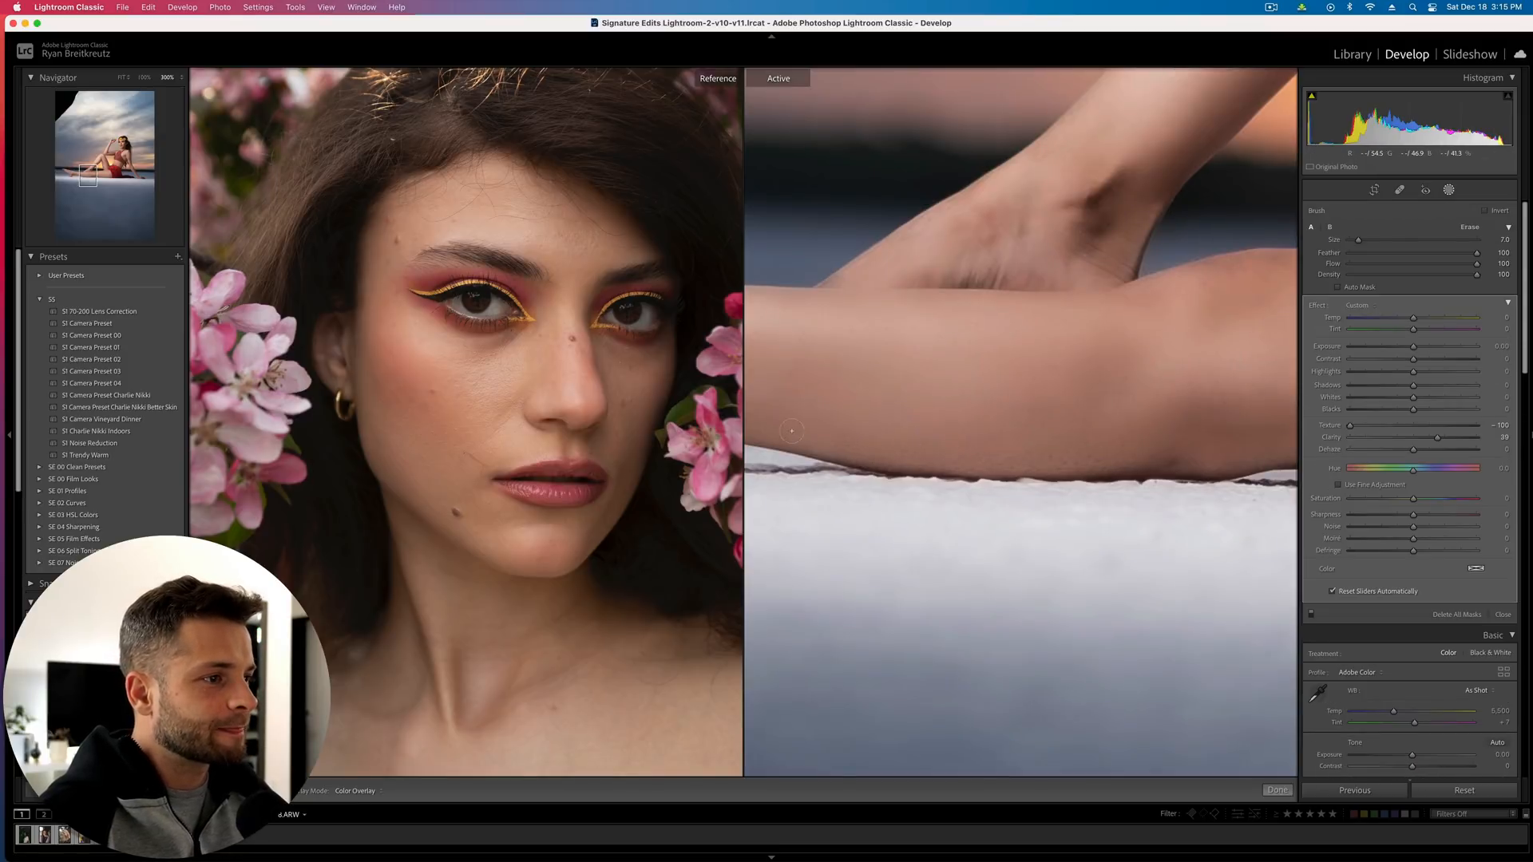
{"action": "mouse_move", "coordinate": [1218, 127]}
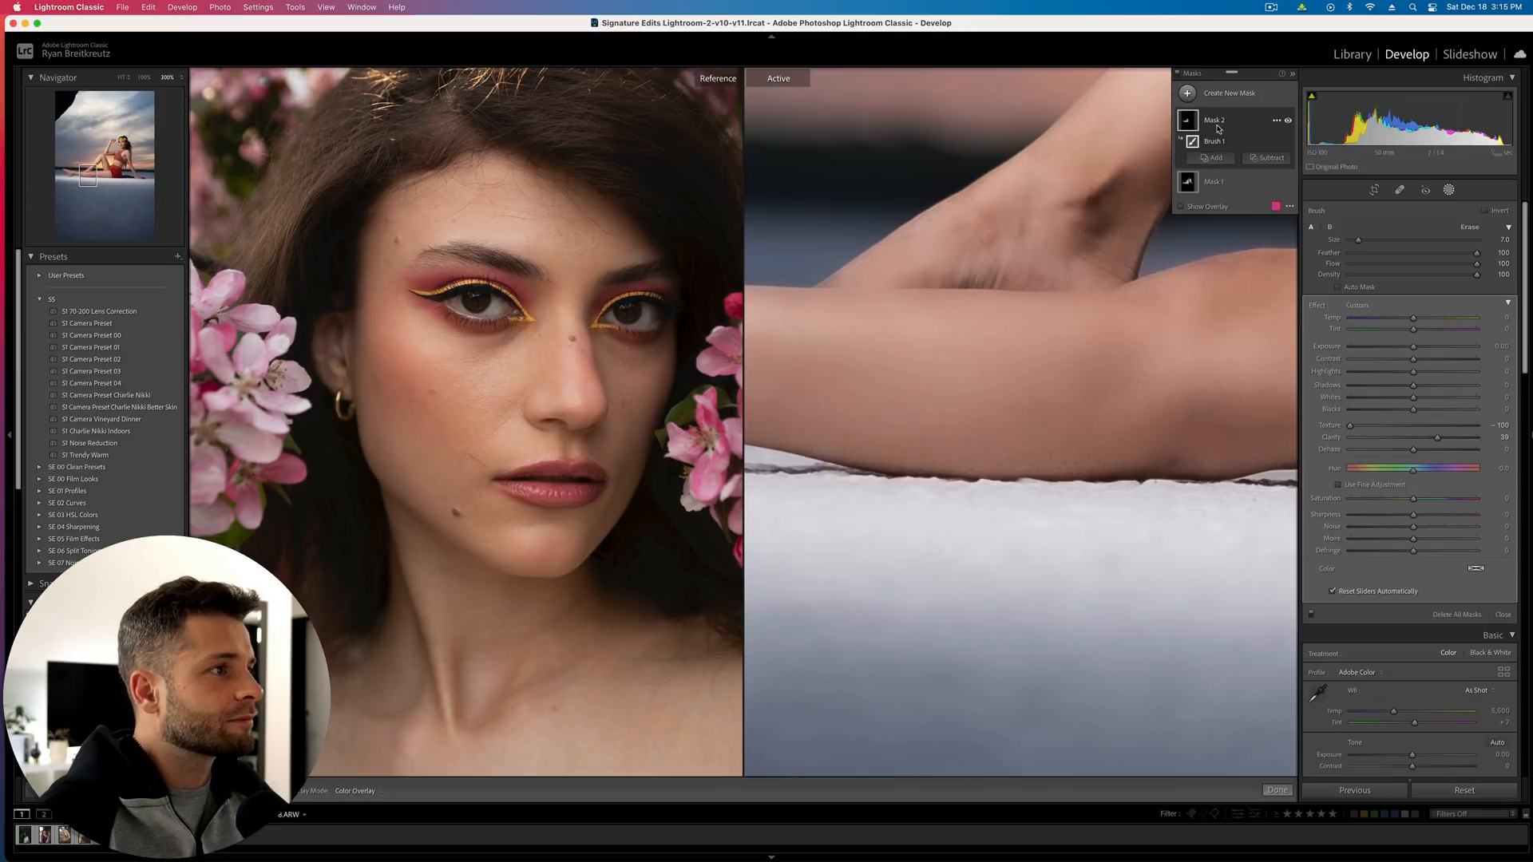
{"action": "left_click", "coordinate": [1229, 184]}
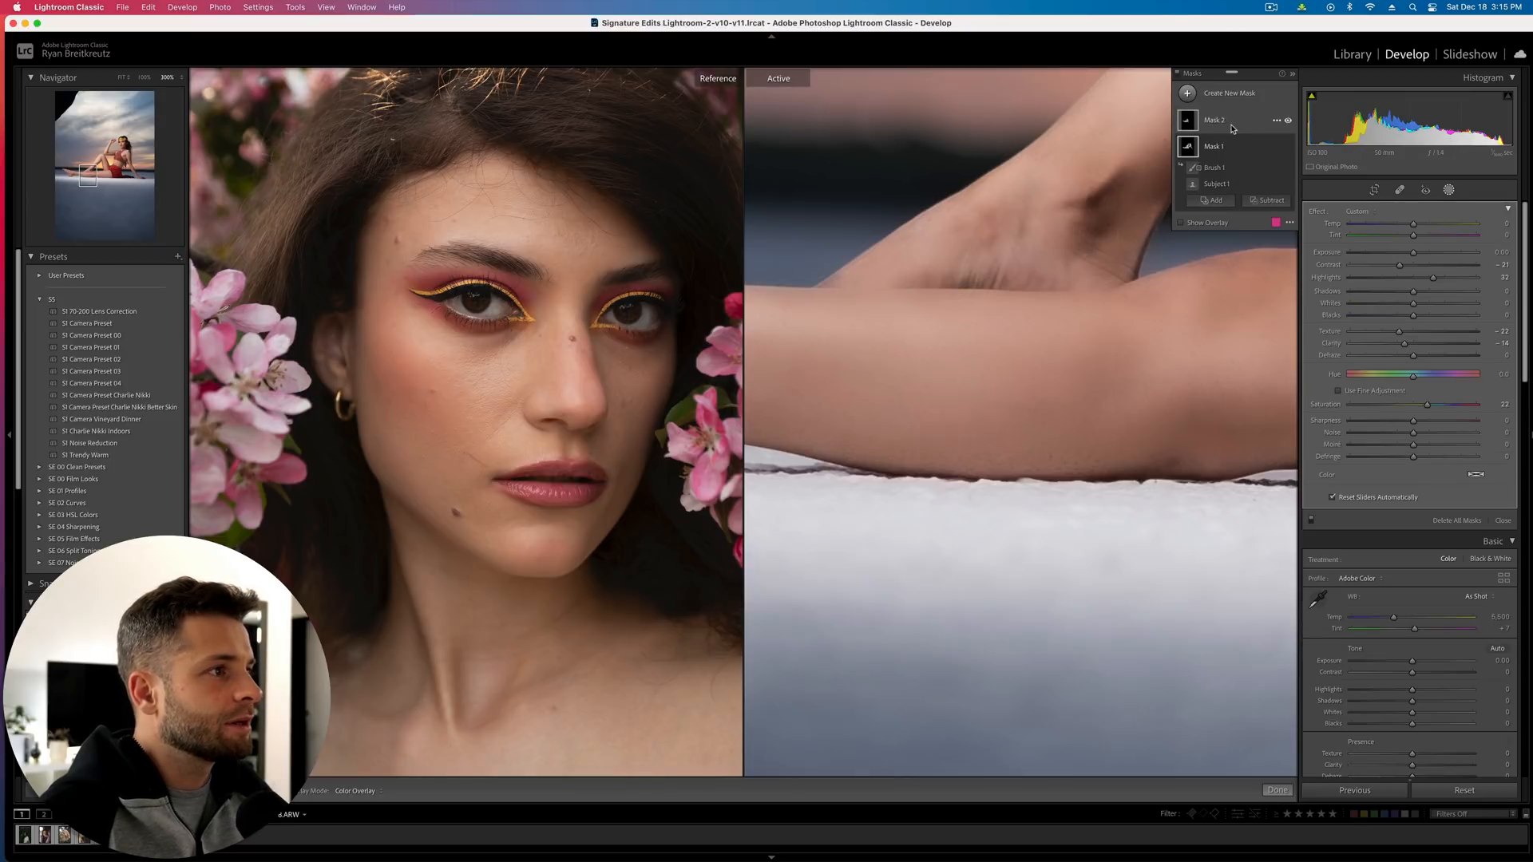
{"action": "left_click", "coordinate": [1232, 127]}
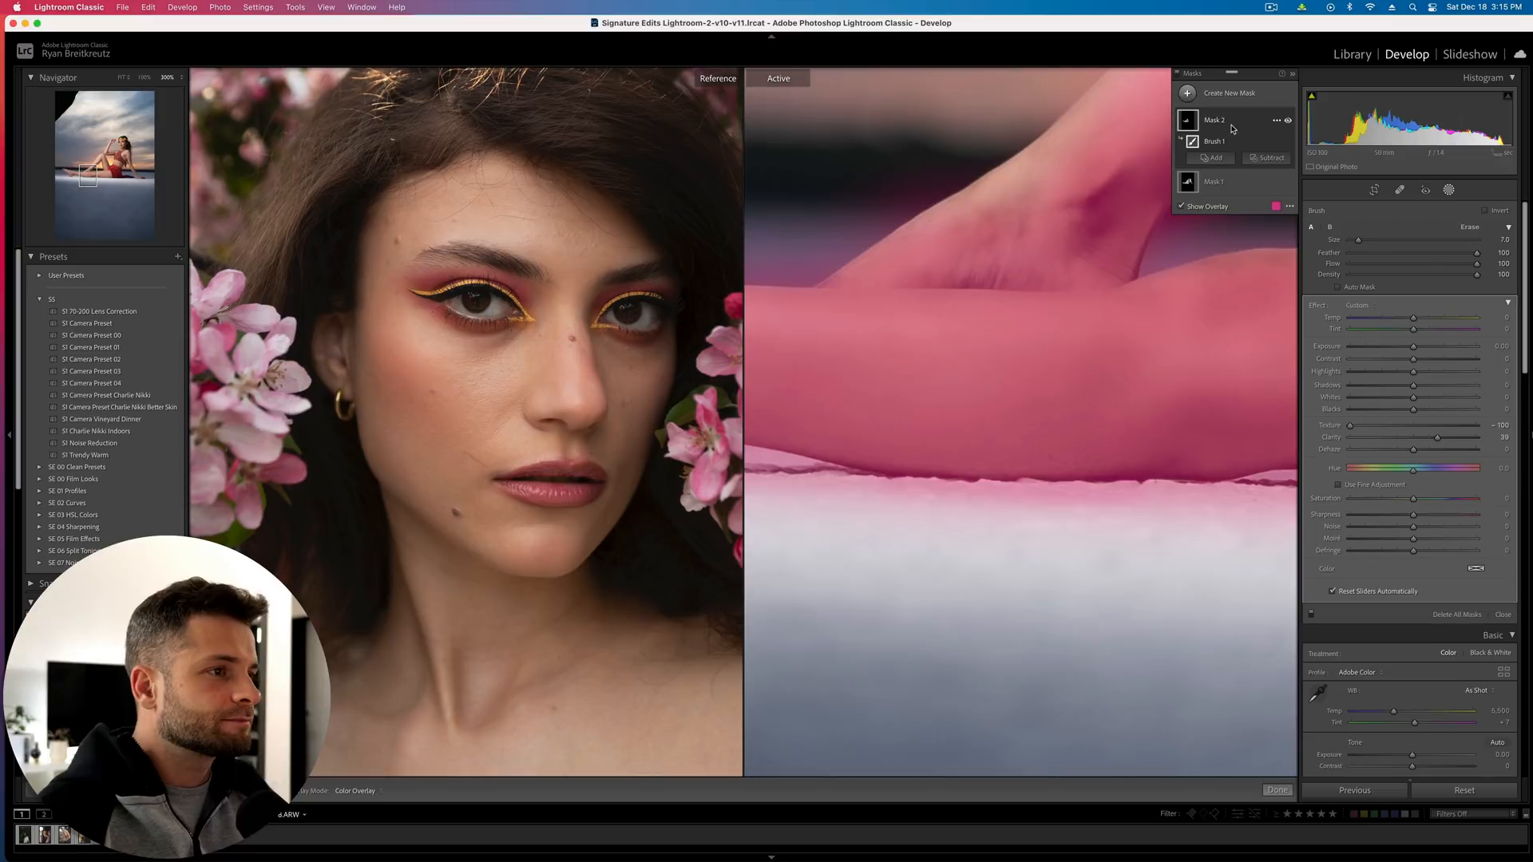
{"action": "mouse_move", "coordinate": [906, 225]}
{"action": "left_mouse_down"}
{"action": "mouse_move", "coordinate": [1095, 125]}
{"action": "mouse_move", "coordinate": [1024, 160]}
{"action": "left_mouse_up"}
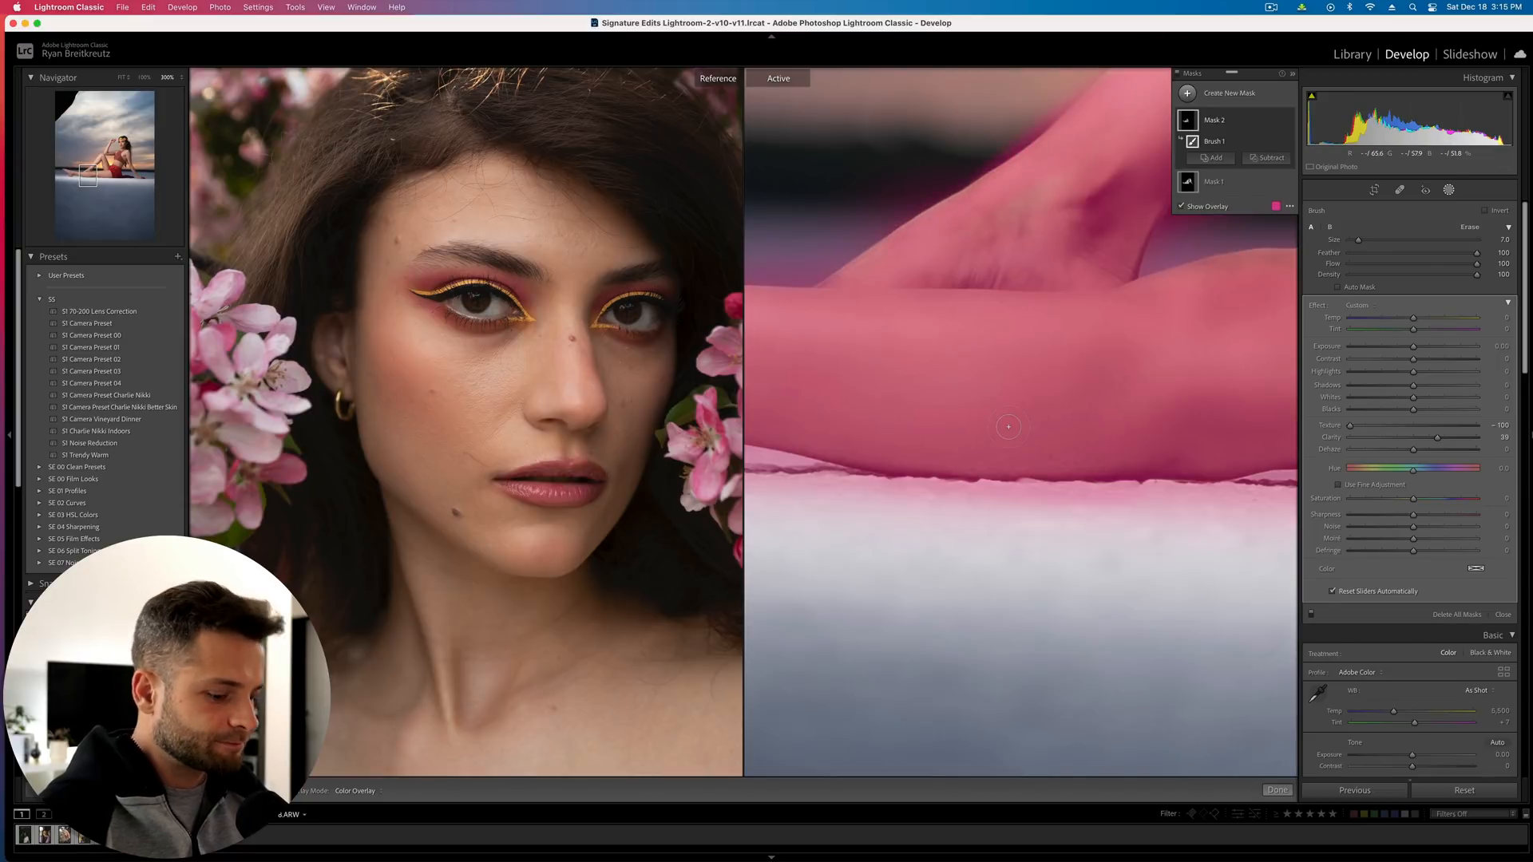
{"action": "key", "text": "Escape"}
{"action": "left_click", "coordinate": [1007, 524]}
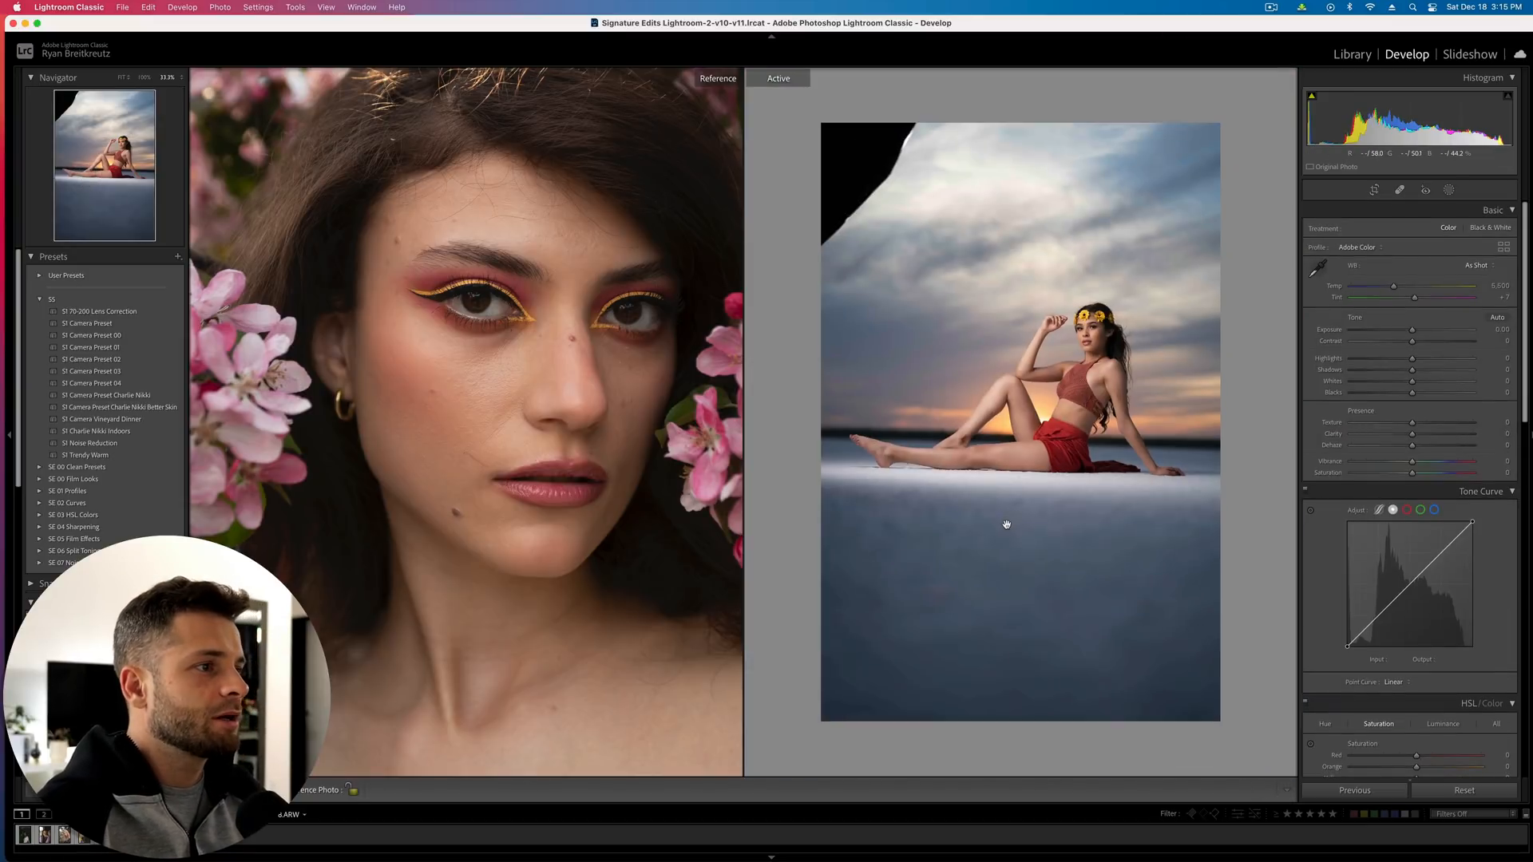
Switch to the portrait of the girl in the pink lace dress and examine her facial skin up close
{"action": "key", "text": "Right"}
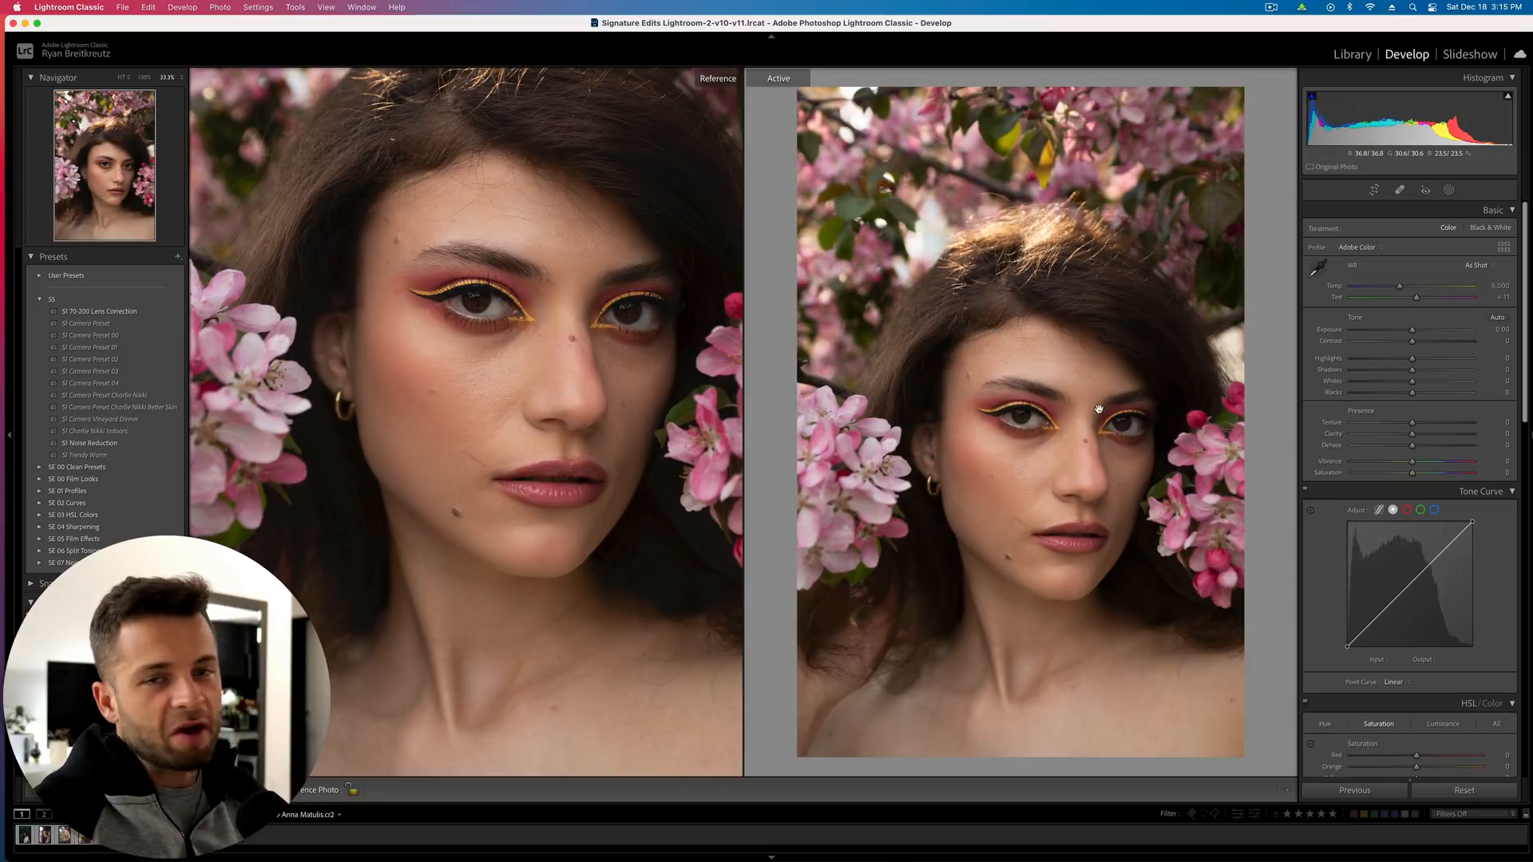
{"action": "key", "text": "Right"}
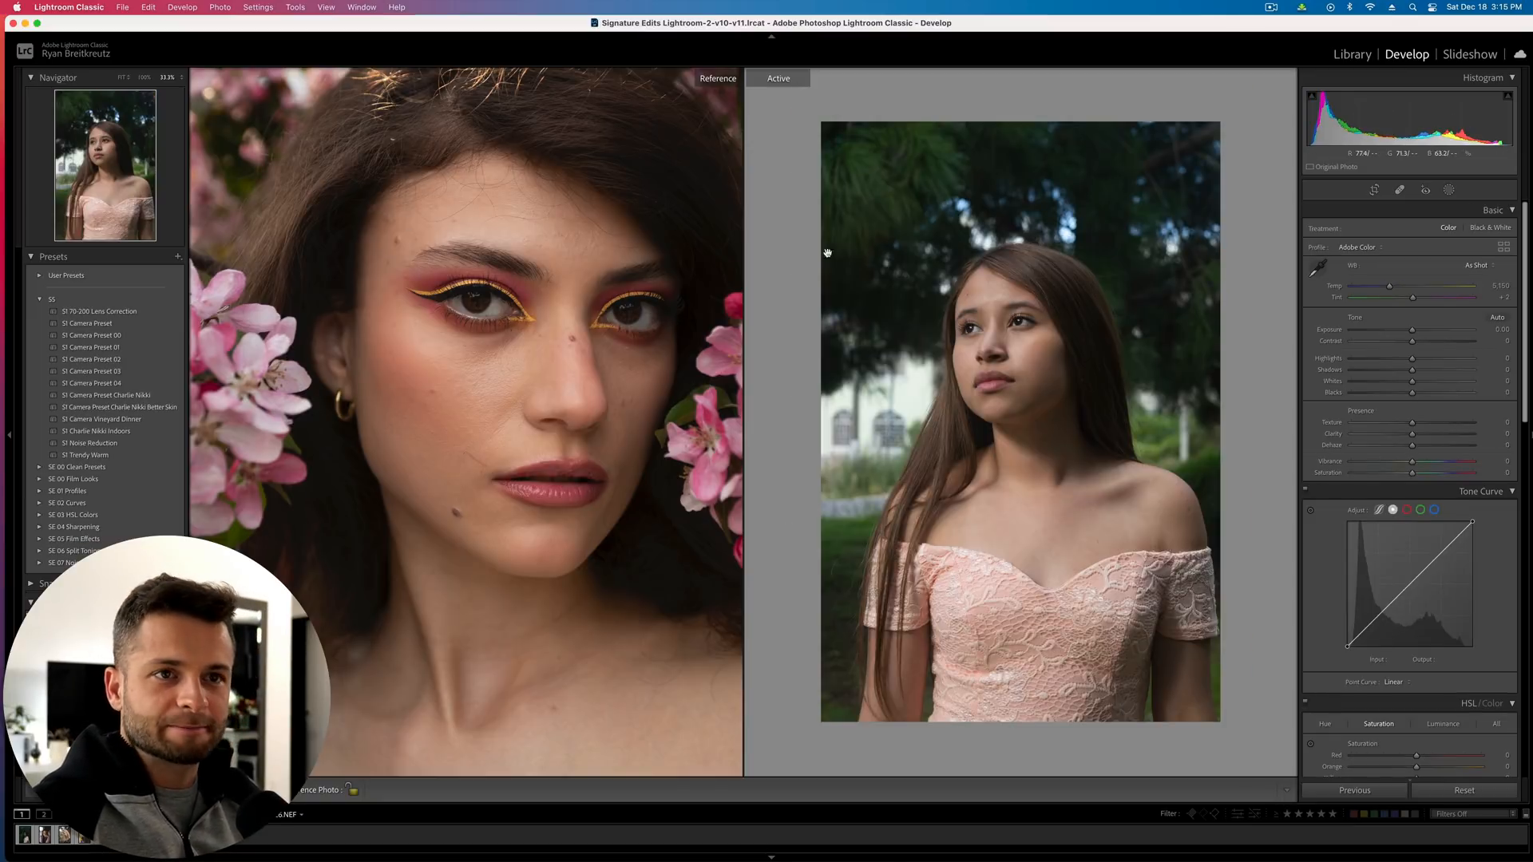
{"action": "left_click", "coordinate": [1066, 419]}
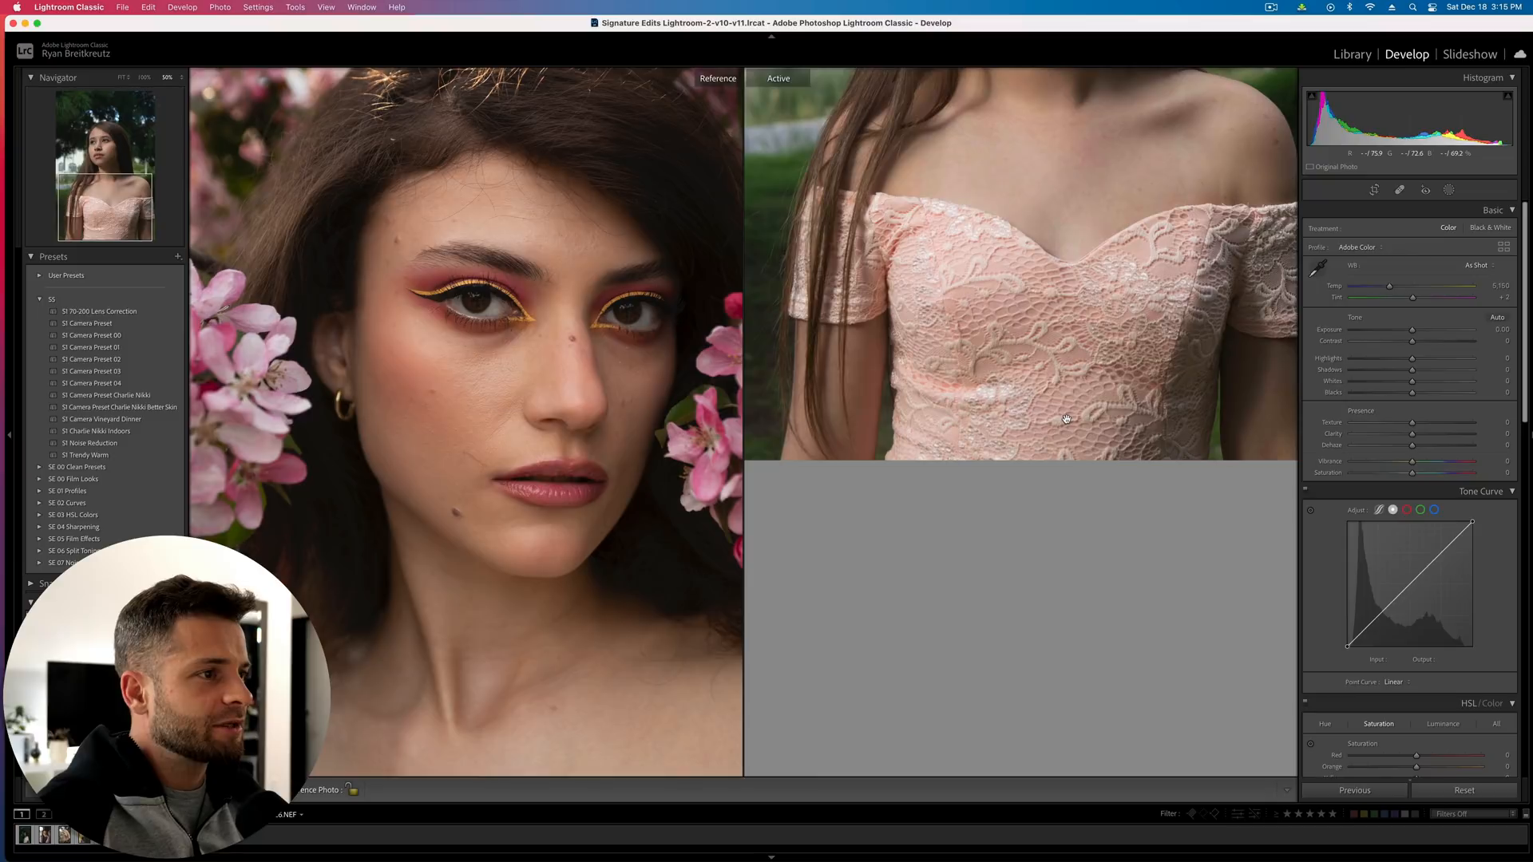
{"action": "left_click_drag", "start_coordinate": [1031, 444], "coordinate": [1024, 619]}
{"action": "mouse_move", "coordinate": [1073, 328]}
{"action": "left_mouse_down"}
{"action": "mouse_move", "coordinate": [1070, 458]}
{"action": "mouse_move", "coordinate": [1062, 390]}
{"action": "mouse_move", "coordinate": [1129, 280]}
{"action": "mouse_move", "coordinate": [1112, 284]}
{"action": "mouse_move", "coordinate": [1084, 356]}
{"action": "left_mouse_up"}
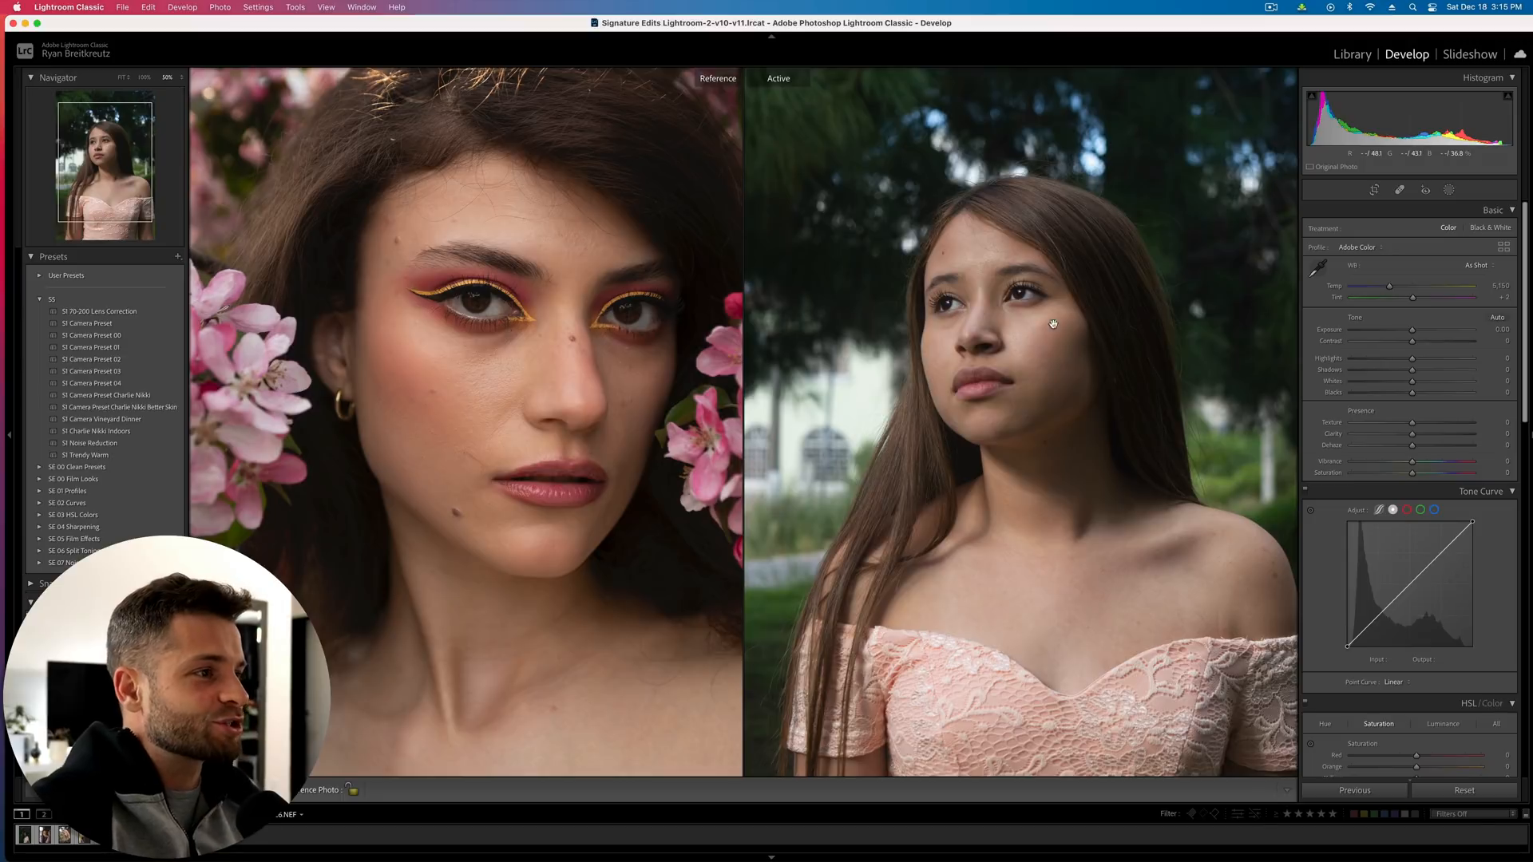
{"action": "left_click", "coordinate": [1082, 320]}
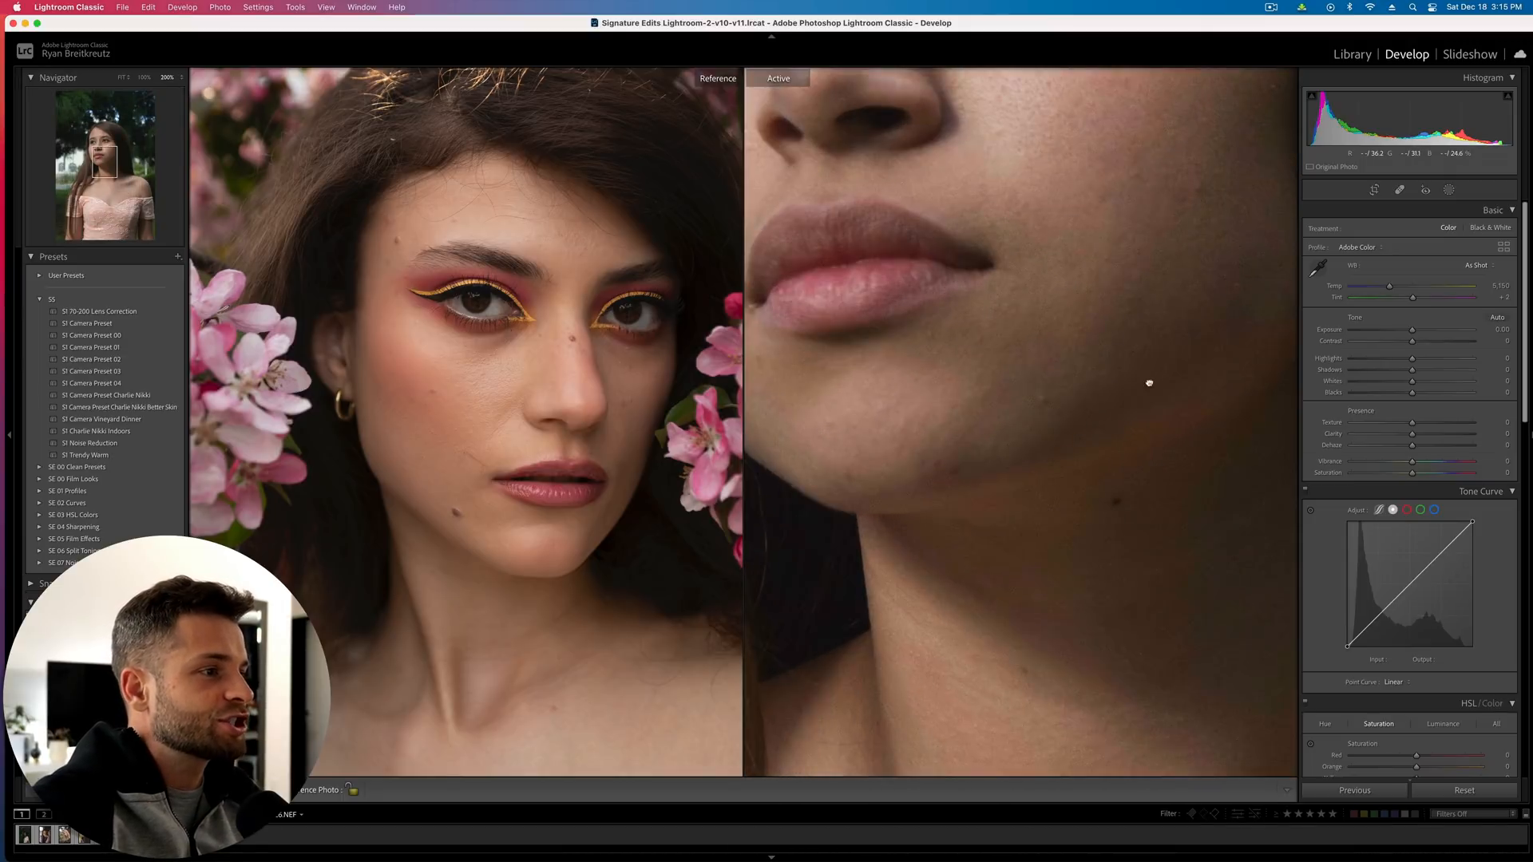
{"action": "left_click_drag", "start_coordinate": [1091, 311], "coordinate": [1088, 668]}
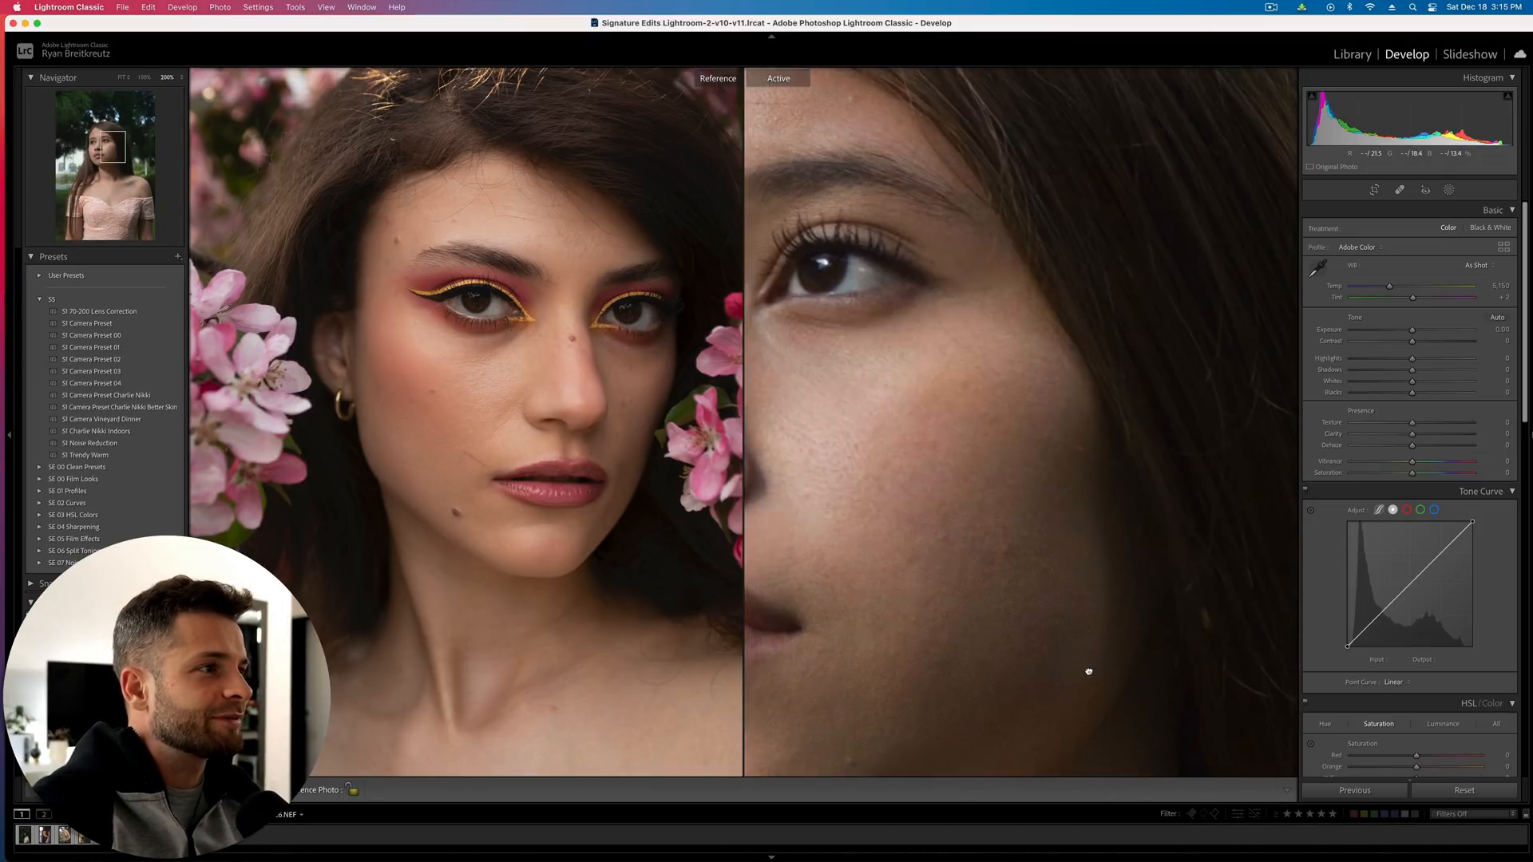
{"action": "left_click_drag", "start_coordinate": [1040, 478], "coordinate": [1150, 471]}
{"action": "left_click", "coordinate": [1150, 471]}
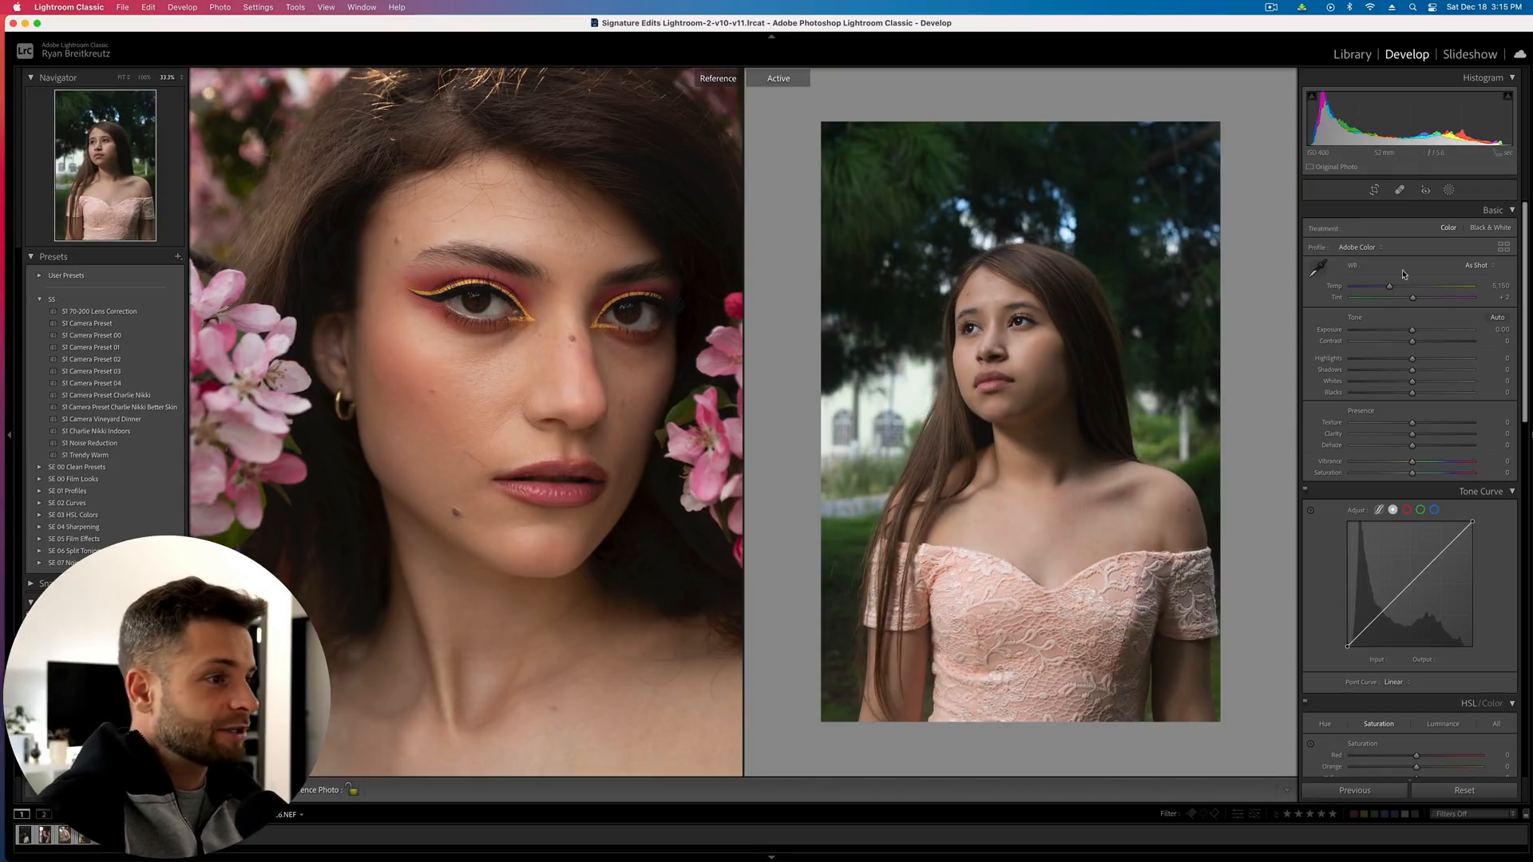
Set the white balance to temperature 5,275 and tint +21, and shift the yellow hue to -31 and the green hue to -41
{"action": "mouse_move", "coordinate": [1412, 298]}
{"action": "left_mouse_down"}
{"action": "mouse_move", "coordinate": [1426, 302]}
{"action": "mouse_move", "coordinate": [1391, 292]}
{"action": "left_mouse_up"}
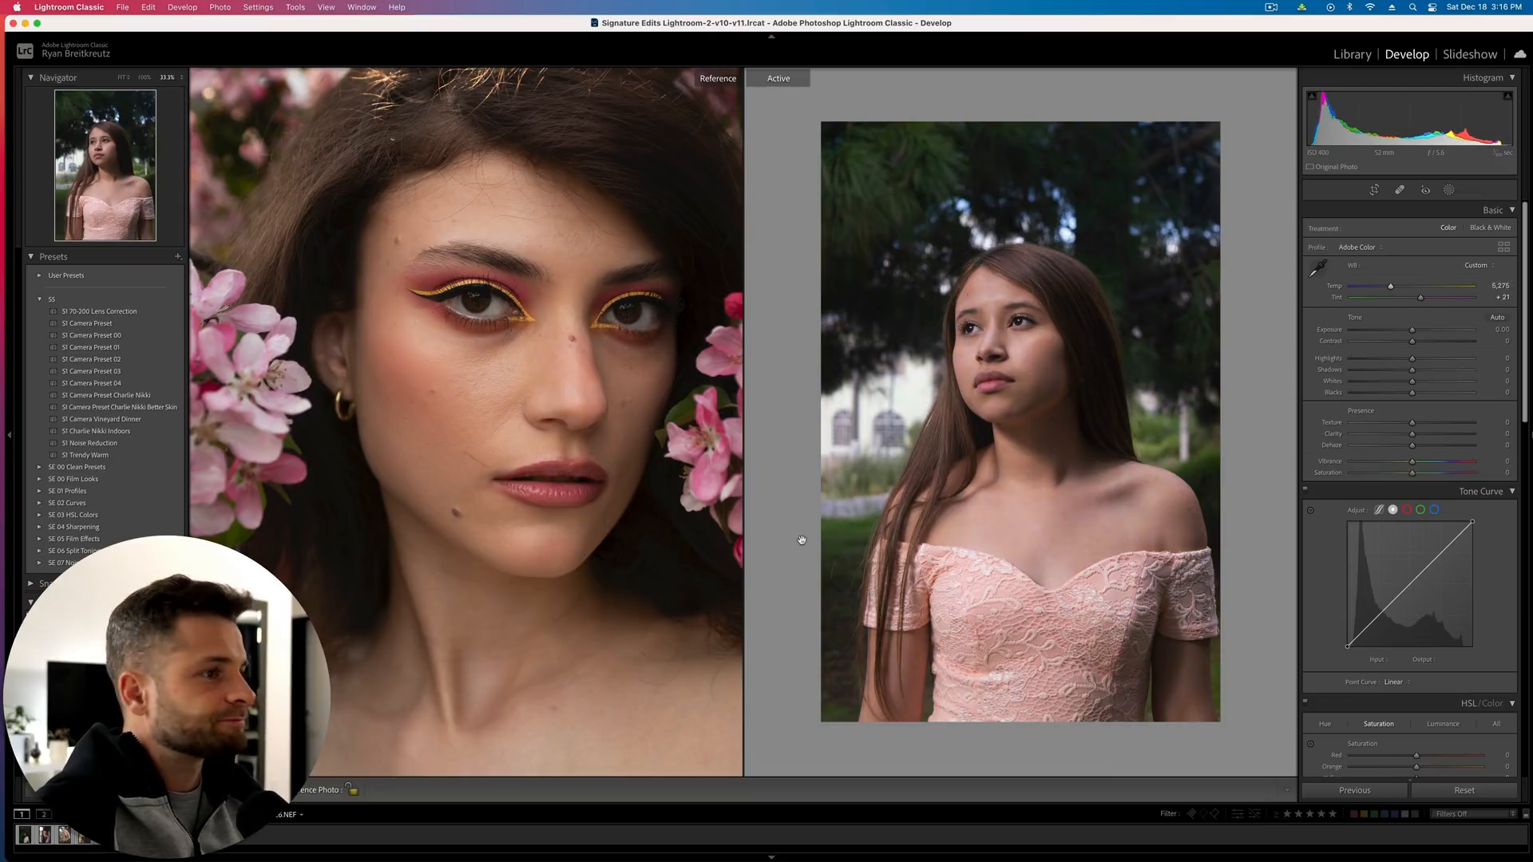
{"action": "scroll", "coordinate": [1390, 580], "scroll_direction": "down", "scroll_amount": 6}
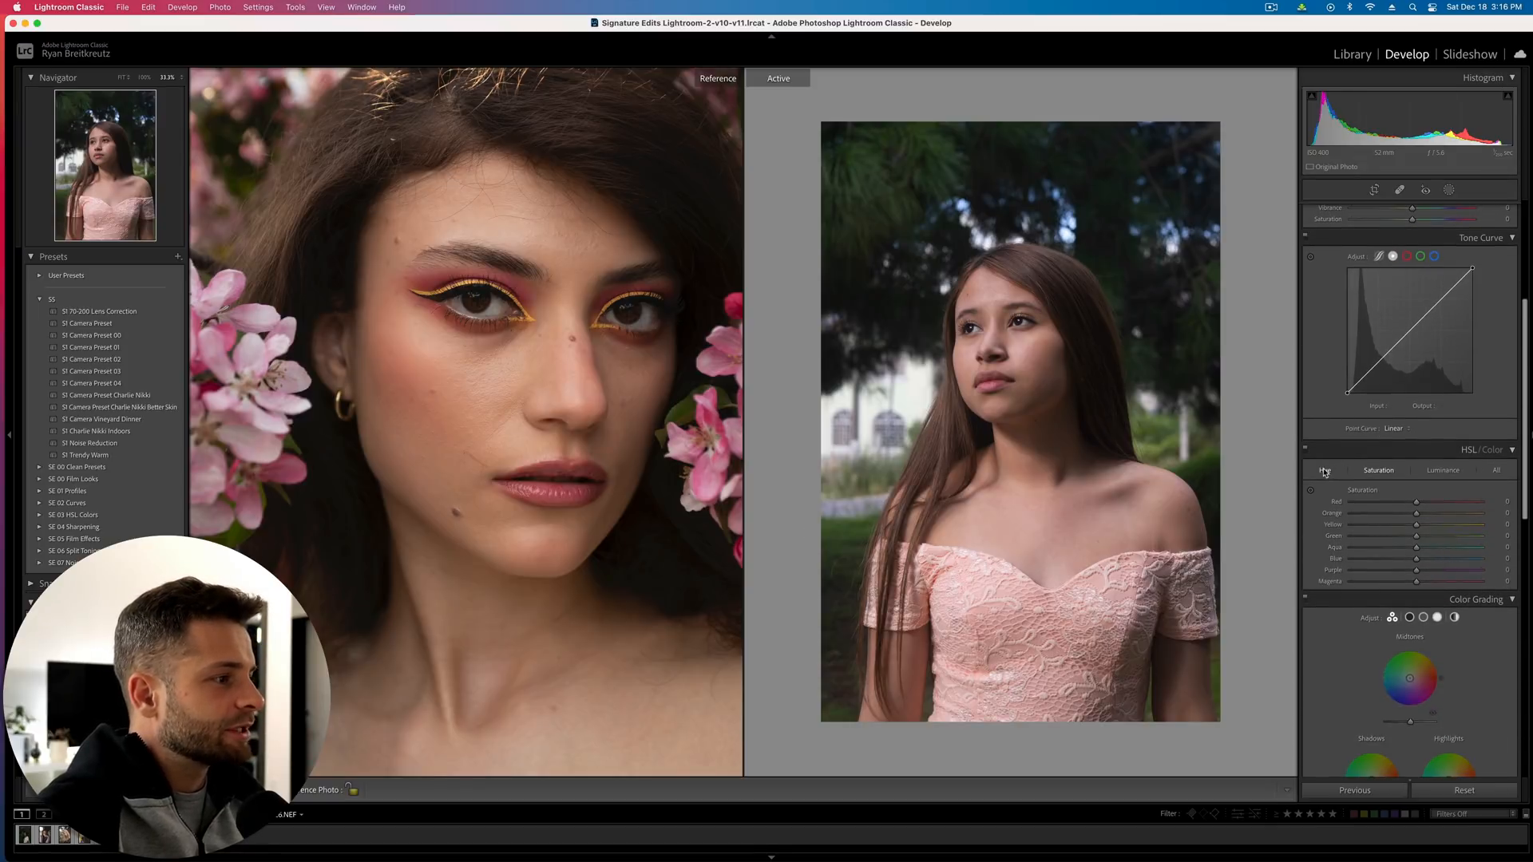
{"action": "left_click", "coordinate": [1324, 471]}
{"action": "left_click_drag", "start_coordinate": [1422, 544], "coordinate": [1390, 548]}
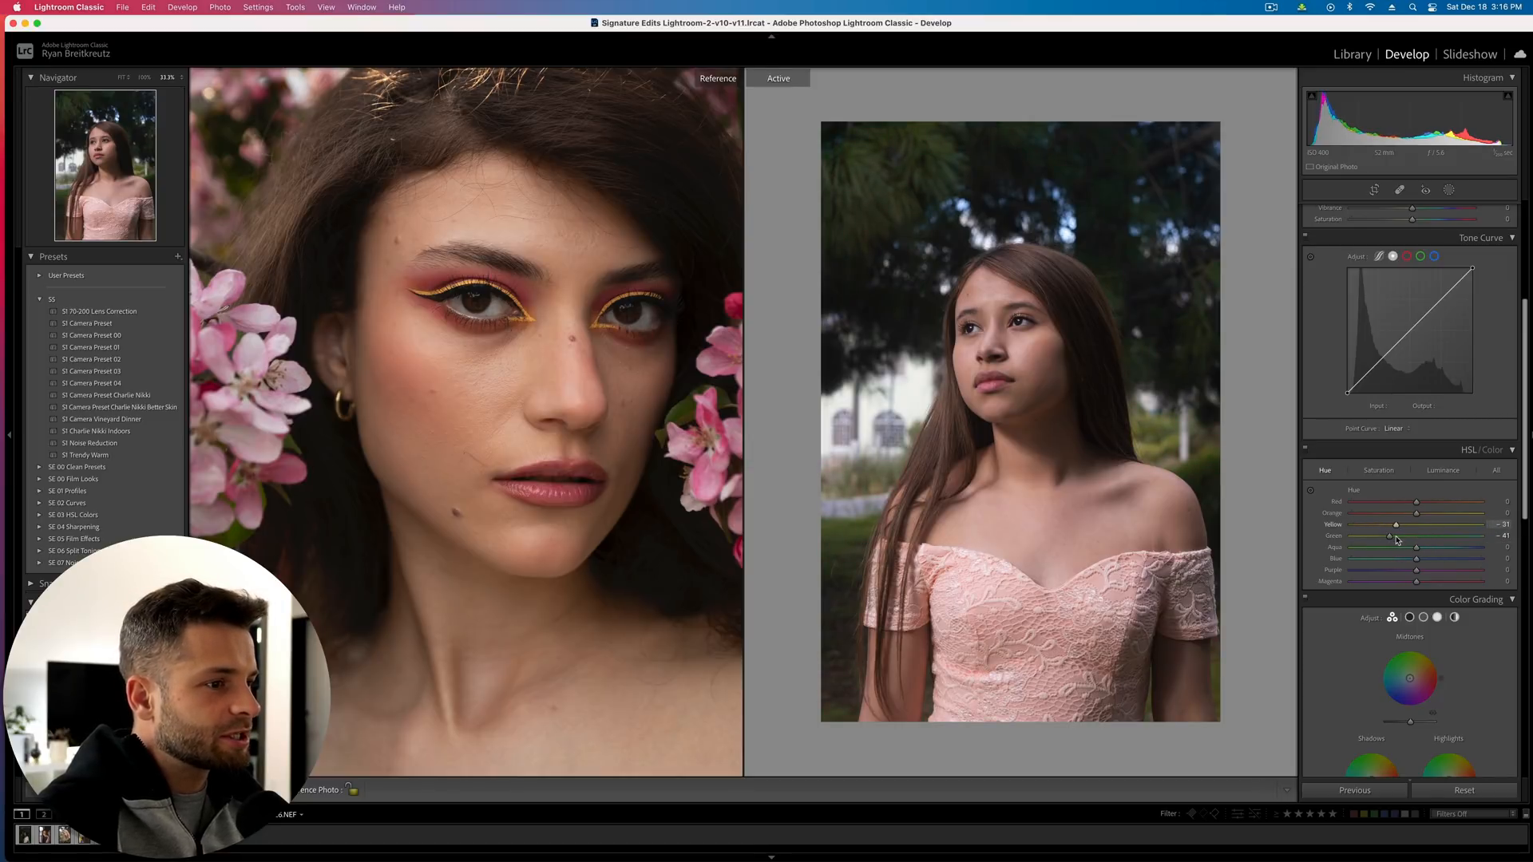
Set saturation to yellow -54, green -12, aqua -22 and blue -100, and raise blue luminance to +100
{"action": "left_click", "coordinate": [1379, 470]}
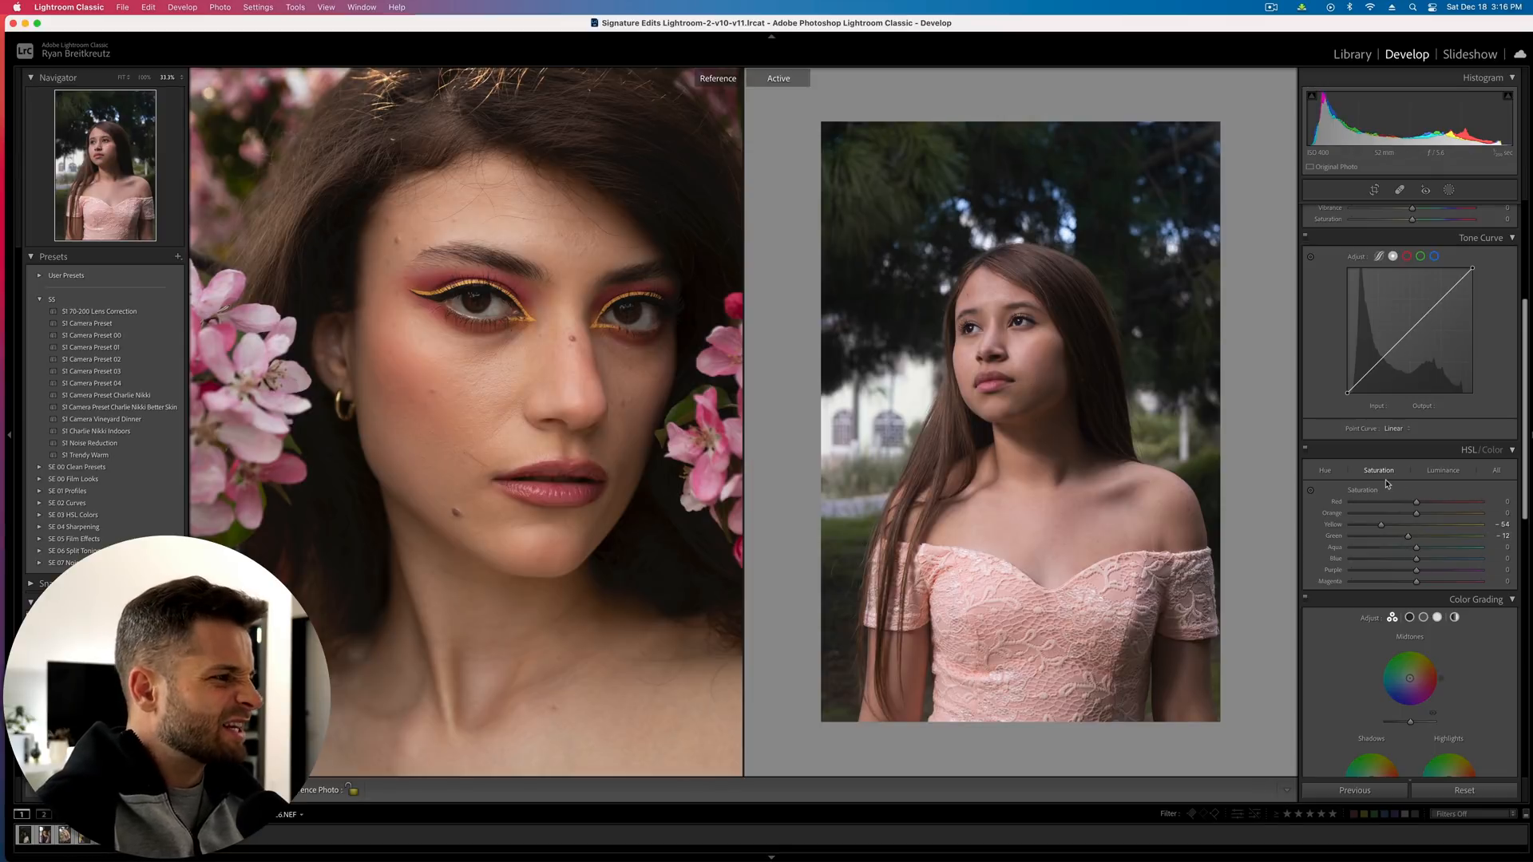
{"action": "left_click_drag", "start_coordinate": [1359, 560], "coordinate": [1308, 554]}
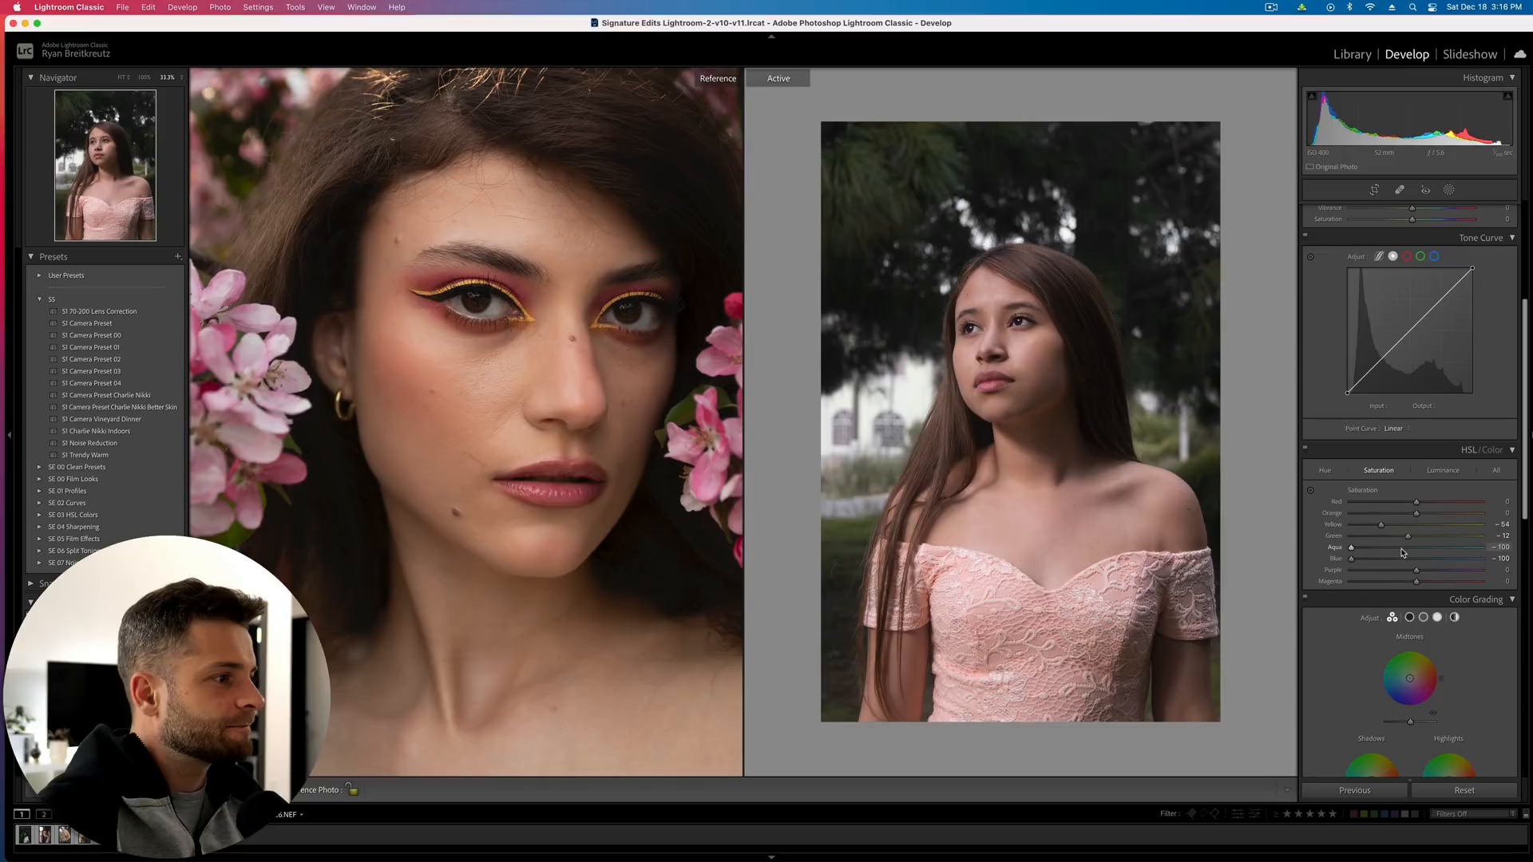
{"action": "left_click", "coordinate": [1443, 470]}
{"action": "left_click_drag", "start_coordinate": [1417, 559], "coordinate": [1499, 567]}
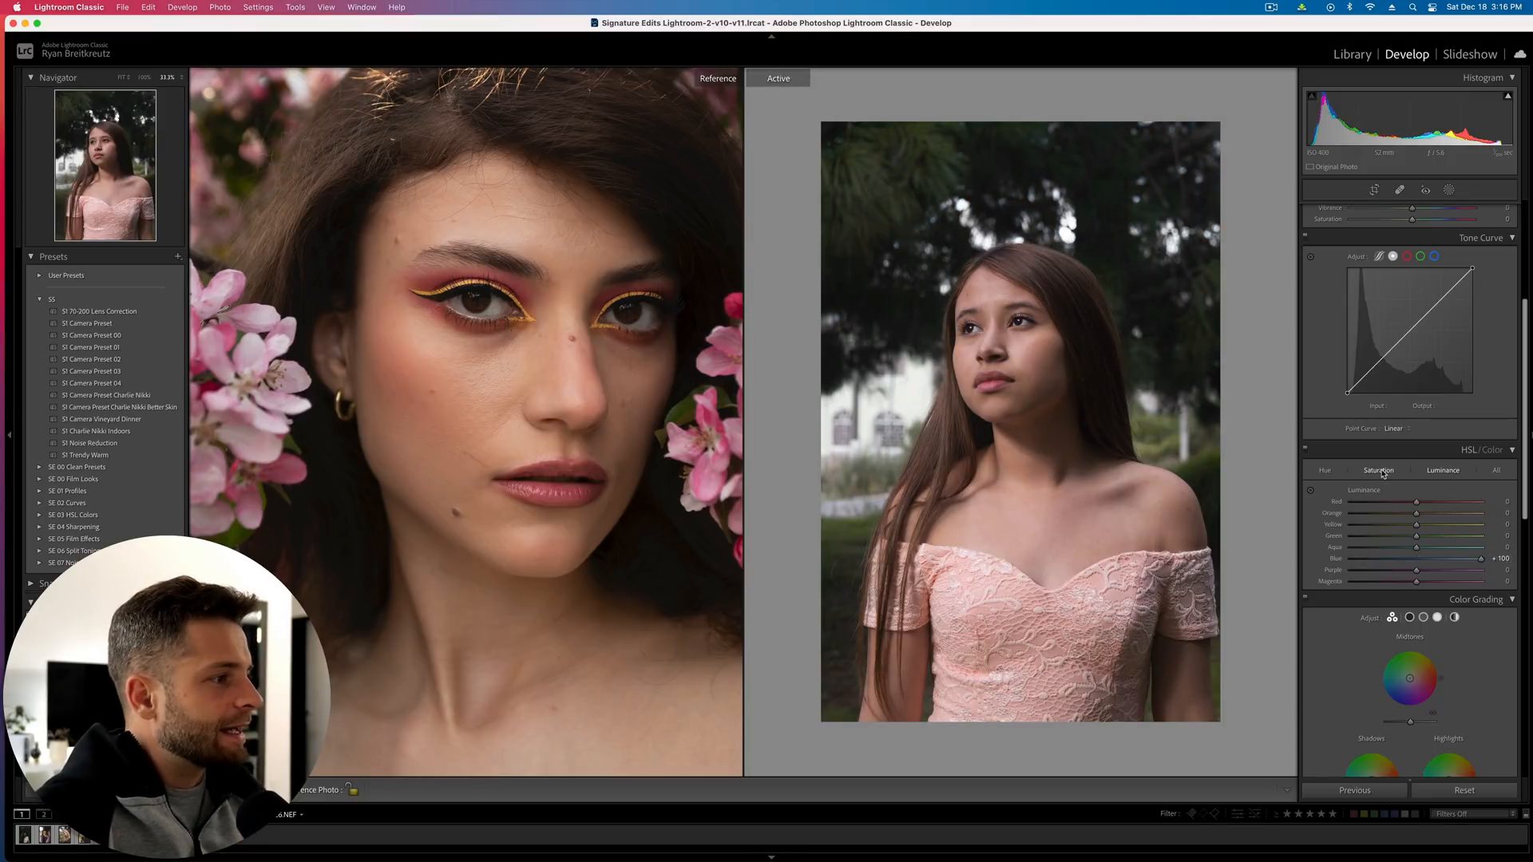
Adjust the orange skin tones: shift the hue slightly toward red, set saturation to +22 and luminance to -15
{"action": "left_click", "coordinate": [1324, 470]}
{"action": "left_click_drag", "start_coordinate": [1416, 518], "coordinate": [1407, 518]}
{"action": "left_click", "coordinate": [1379, 471]}
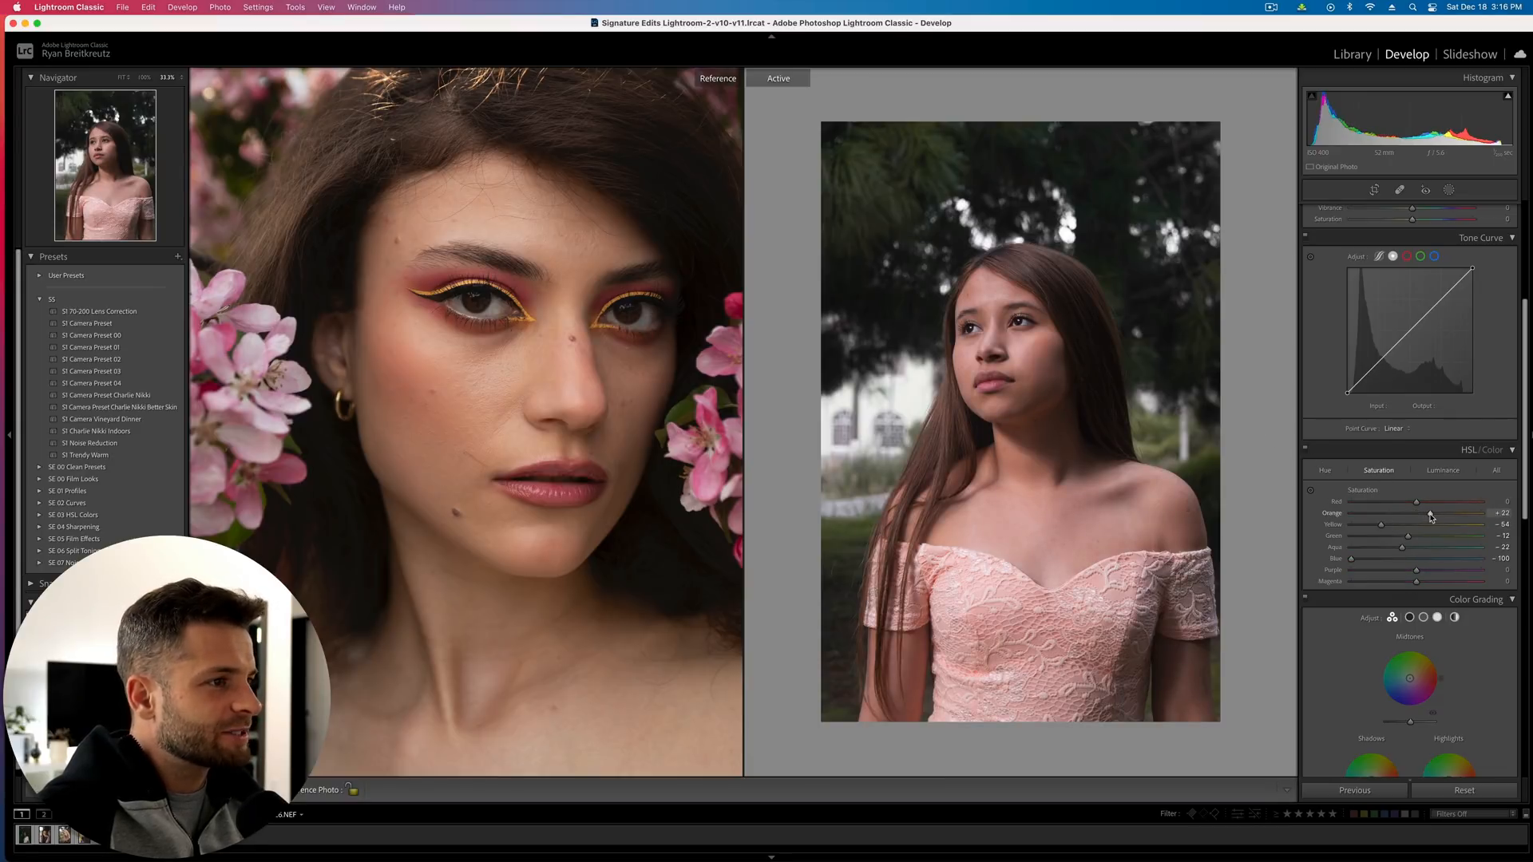
{"action": "left_click", "coordinate": [1443, 470]}
{"action": "mouse_move", "coordinate": [1416, 513]}
{"action": "left_mouse_down"}
{"action": "mouse_move", "coordinate": [1387, 515]}
{"action": "mouse_move", "coordinate": [1409, 517]}
{"action": "left_mouse_up"}
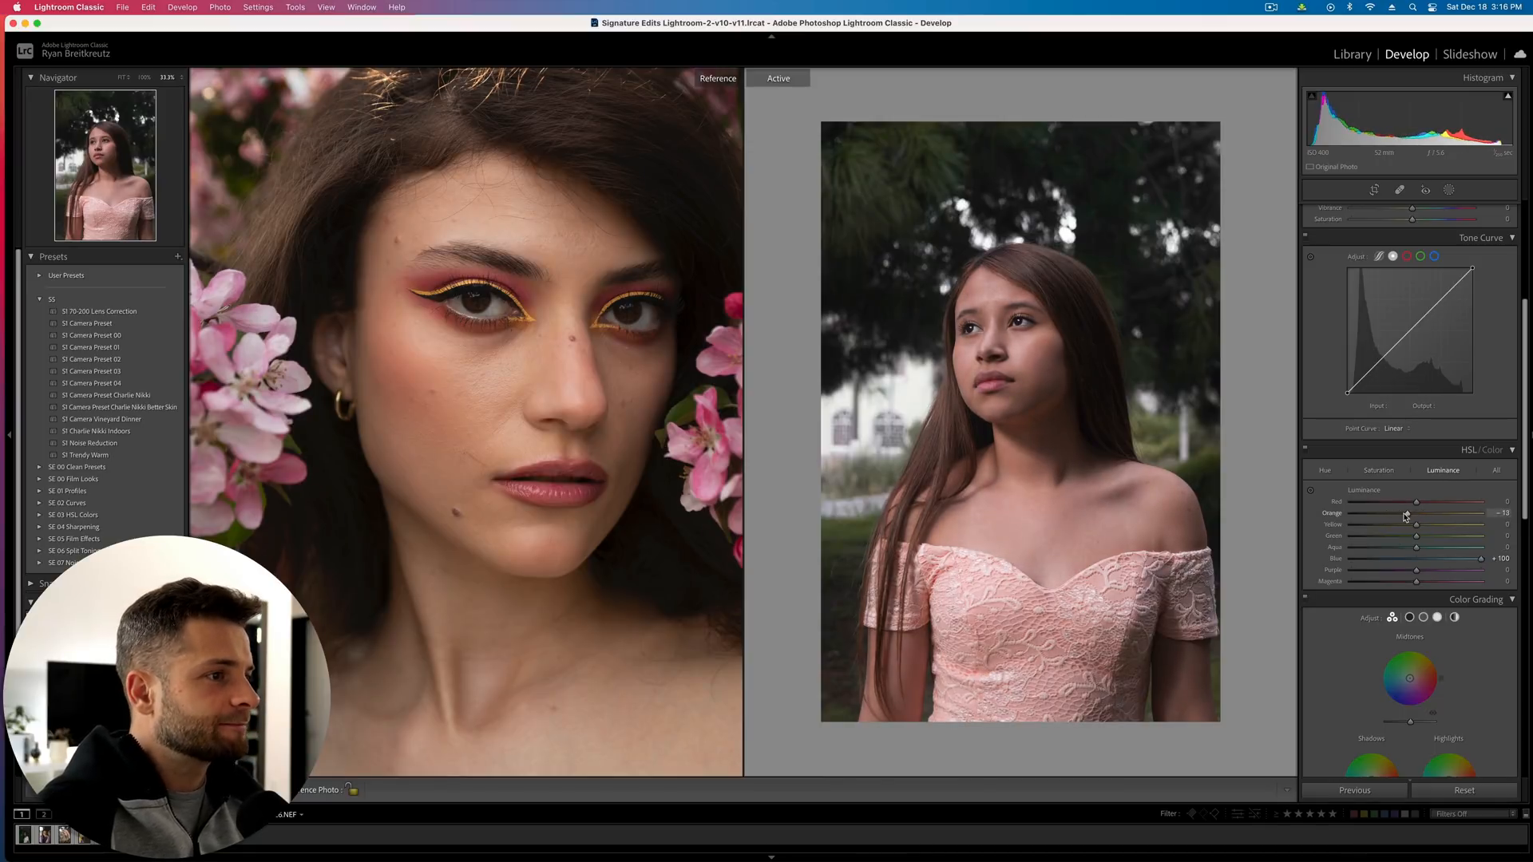
Shape the tone curve with highlight, midtone (input 128, output 136) and shadow (input 64, output 67) points, and compare before and after
{"action": "scroll", "coordinate": [1414, 363], "scroll_direction": "up", "scroll_amount": 2}
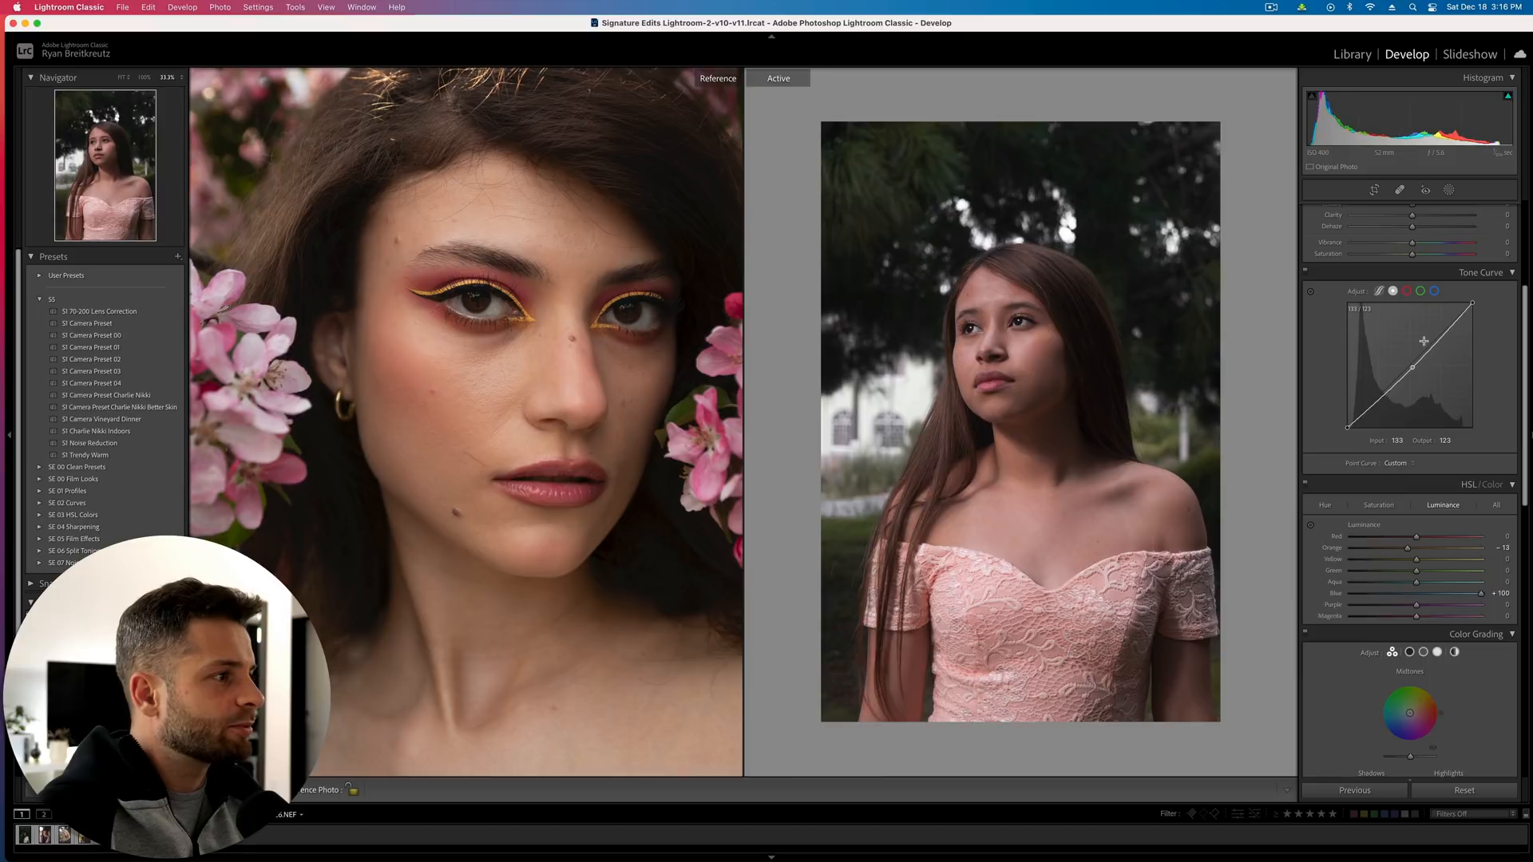
{"action": "left_click_drag", "start_coordinate": [1440, 336], "coordinate": [1411, 363]}
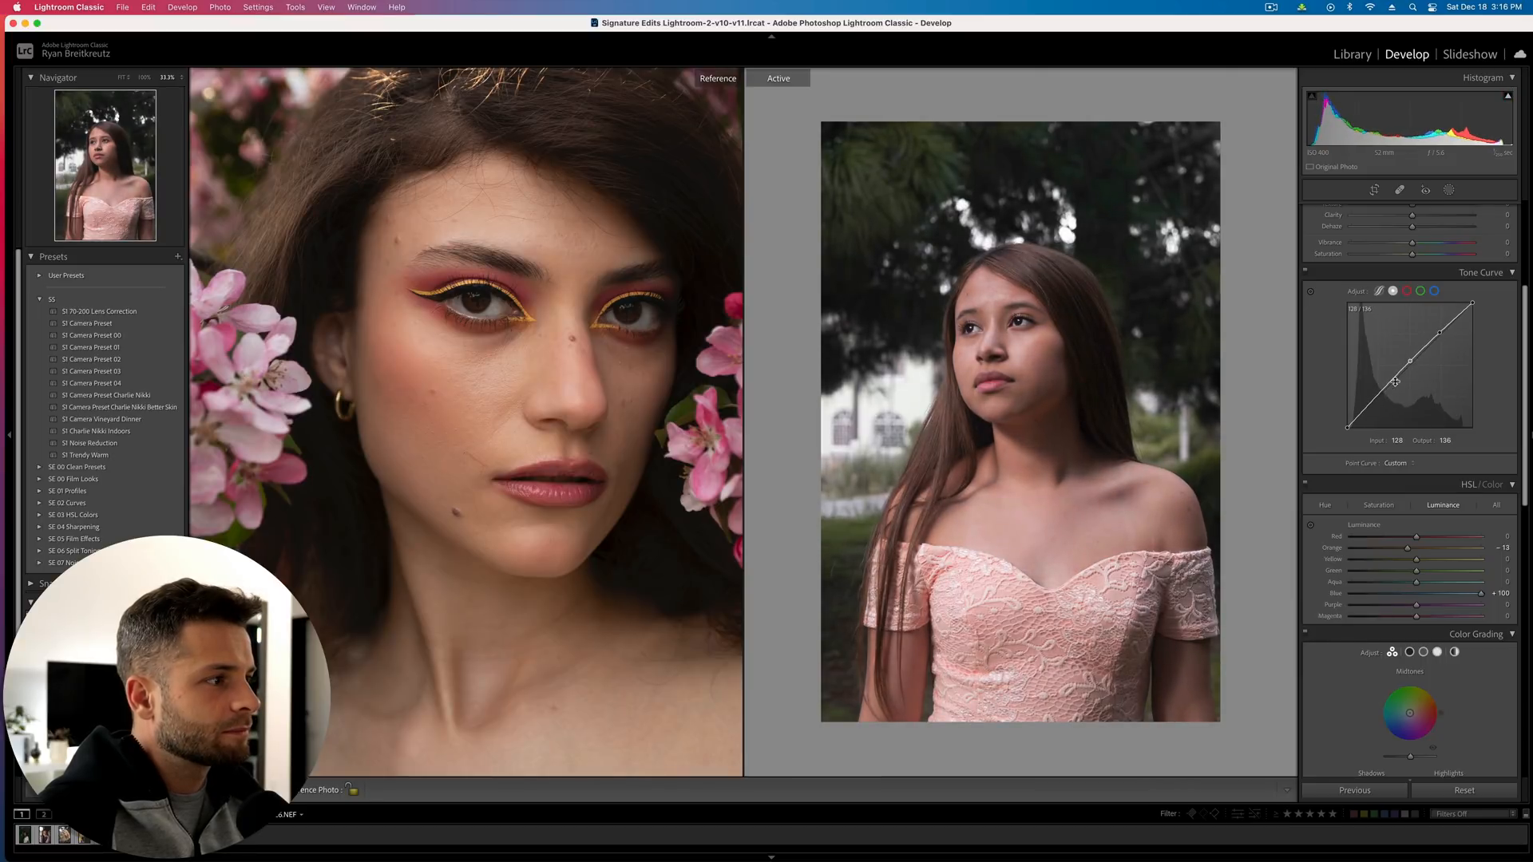
{"action": "left_click_drag", "start_coordinate": [1378, 397], "coordinate": [1379, 399]}
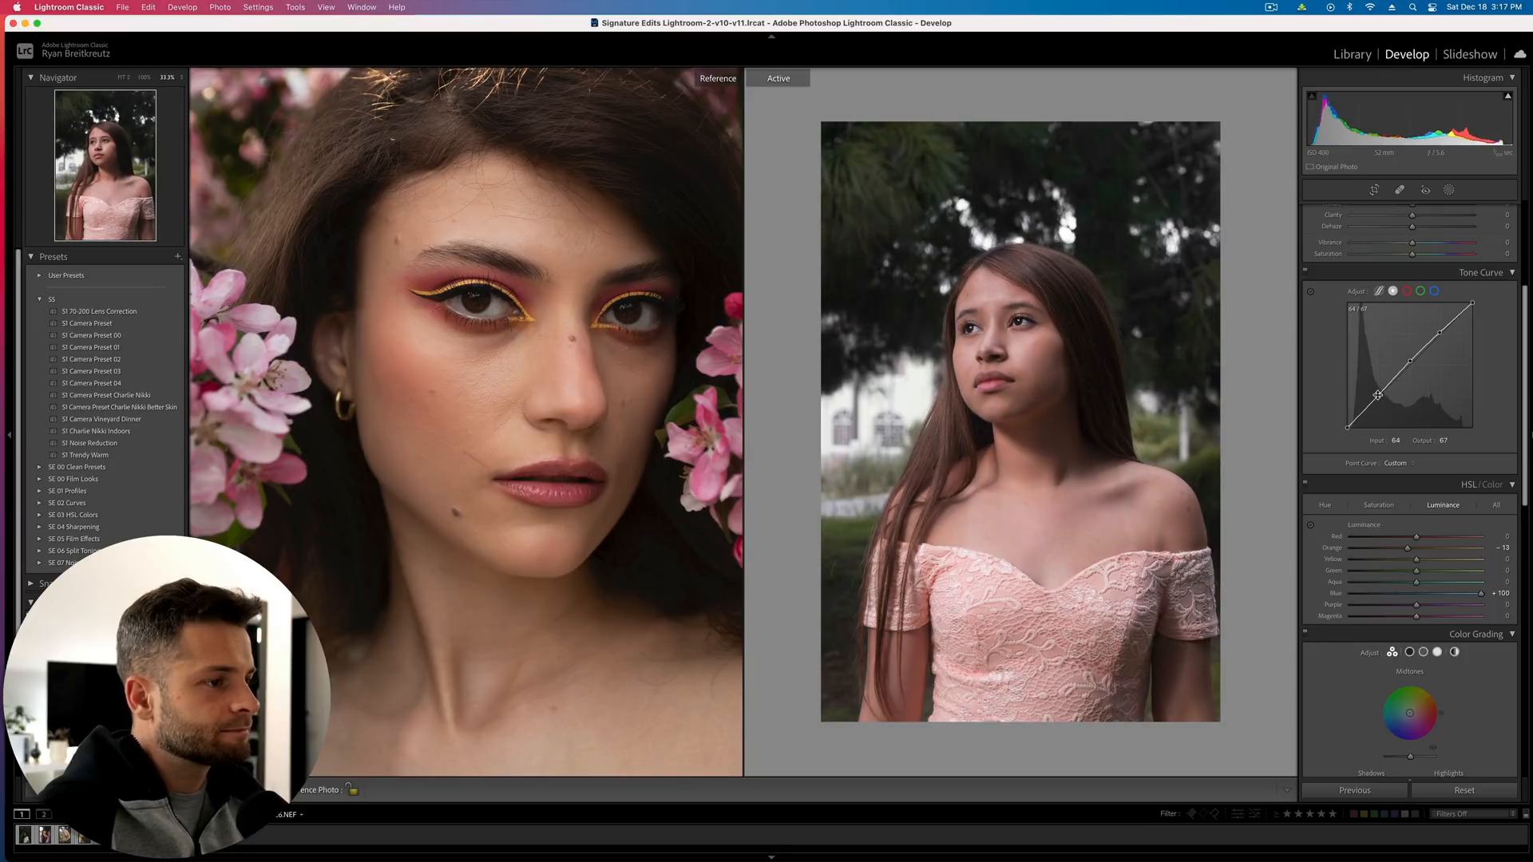
{"action": "key", "text": "backslash"}
{"action": "key", "text": "backslash"}
{"action": "key", "text": "backslash"}
{"action": "key", "text": "backslash"}
{"action": "key", "text": "backslash"}
{"action": "key", "text": "backslash"}
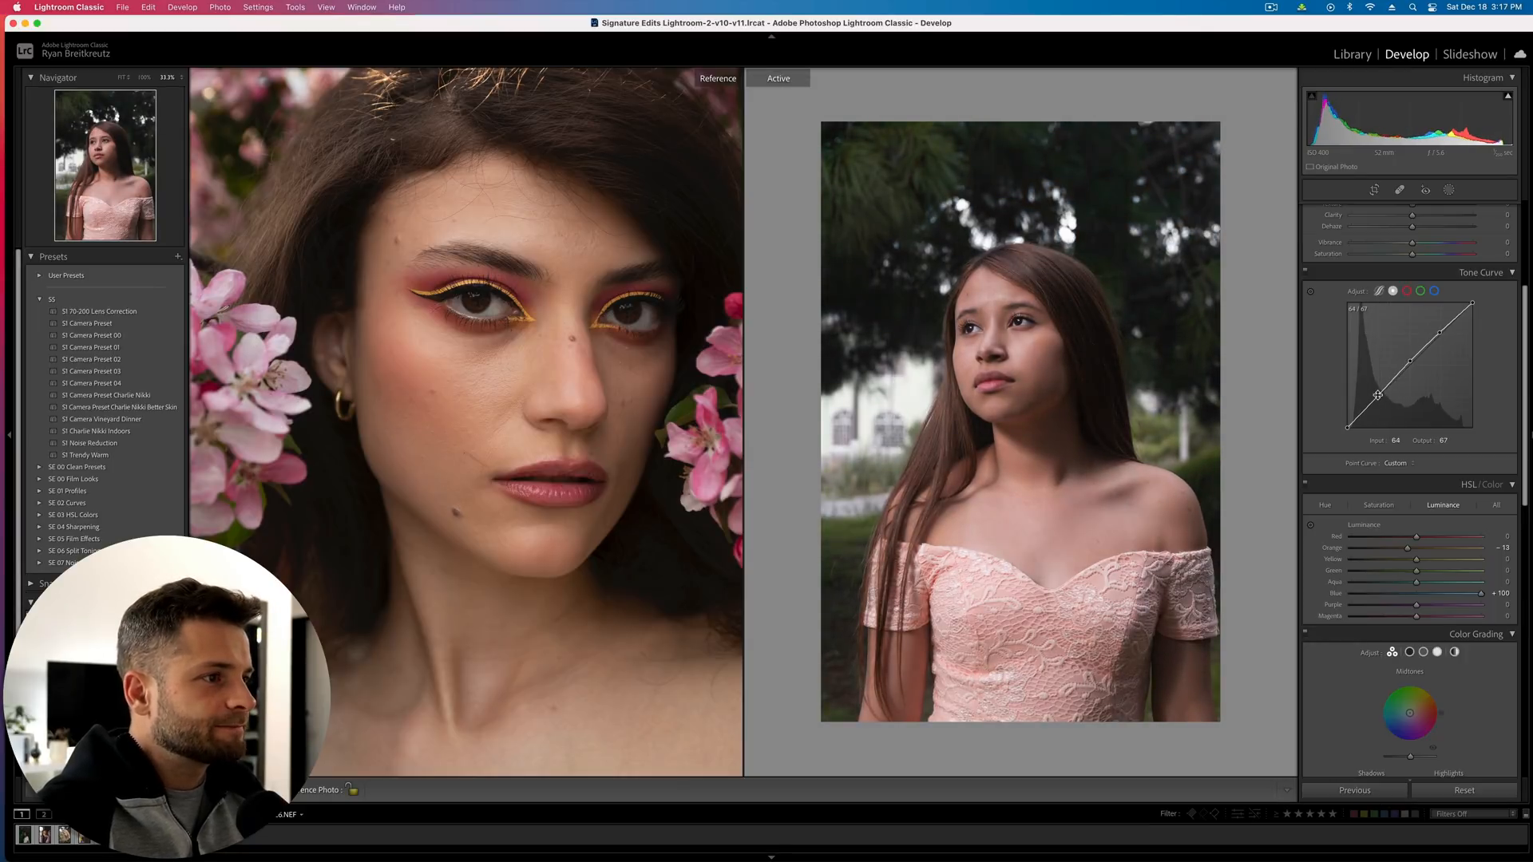
Raise the colour saturation to yellow +32 and green +26
{"action": "left_click", "coordinate": [1379, 504]}
{"action": "mouse_move", "coordinate": [1429, 574]}
{"action": "left_mouse_down"}
{"action": "mouse_move", "coordinate": [1478, 577]}
{"action": "mouse_move", "coordinate": [1416, 569]}
{"action": "mouse_move", "coordinate": [1437, 568]}
{"action": "left_mouse_up"}
{"action": "scroll", "coordinate": [1401, 581], "scroll_direction": "down", "scroll_amount": 3}
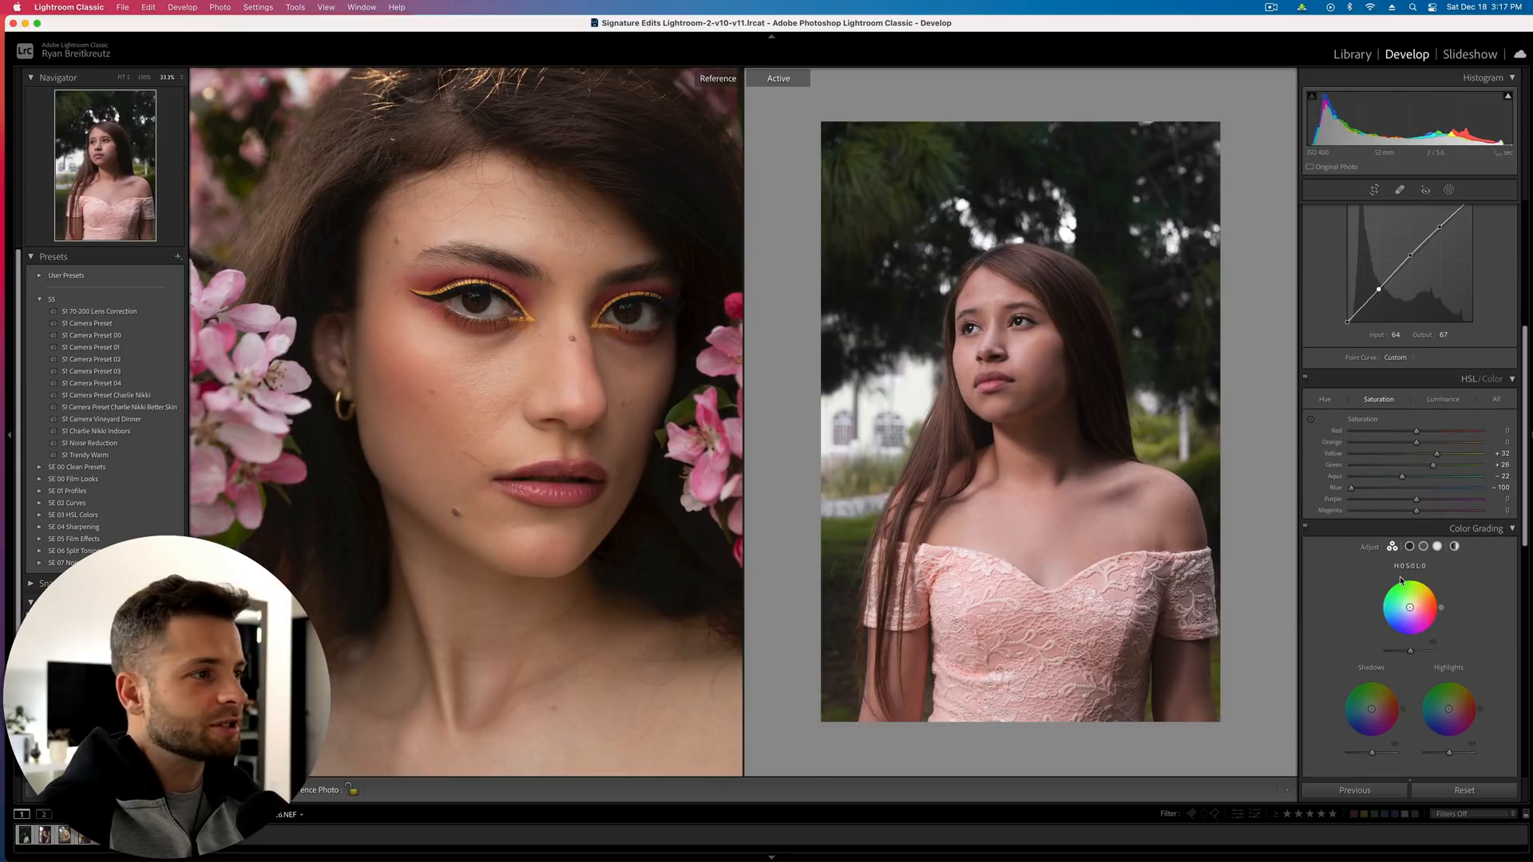
Create a Select Subject mask and subtract the hair, dress and facial details from it with a brush, leaving the skin masked
{"action": "left_click", "coordinate": [1450, 189]}
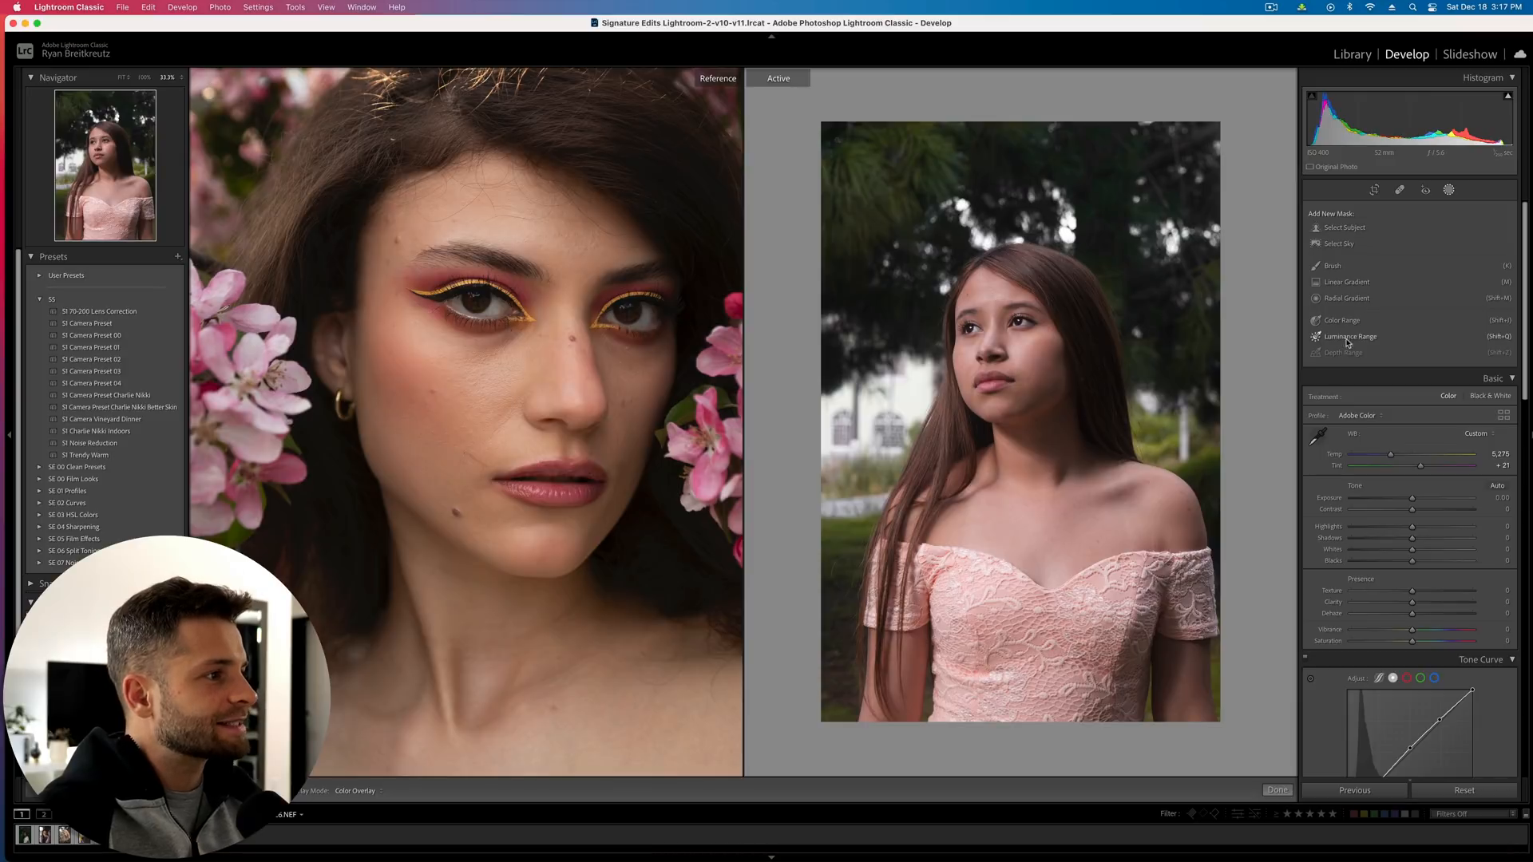
{"action": "left_click", "coordinate": [1341, 229]}
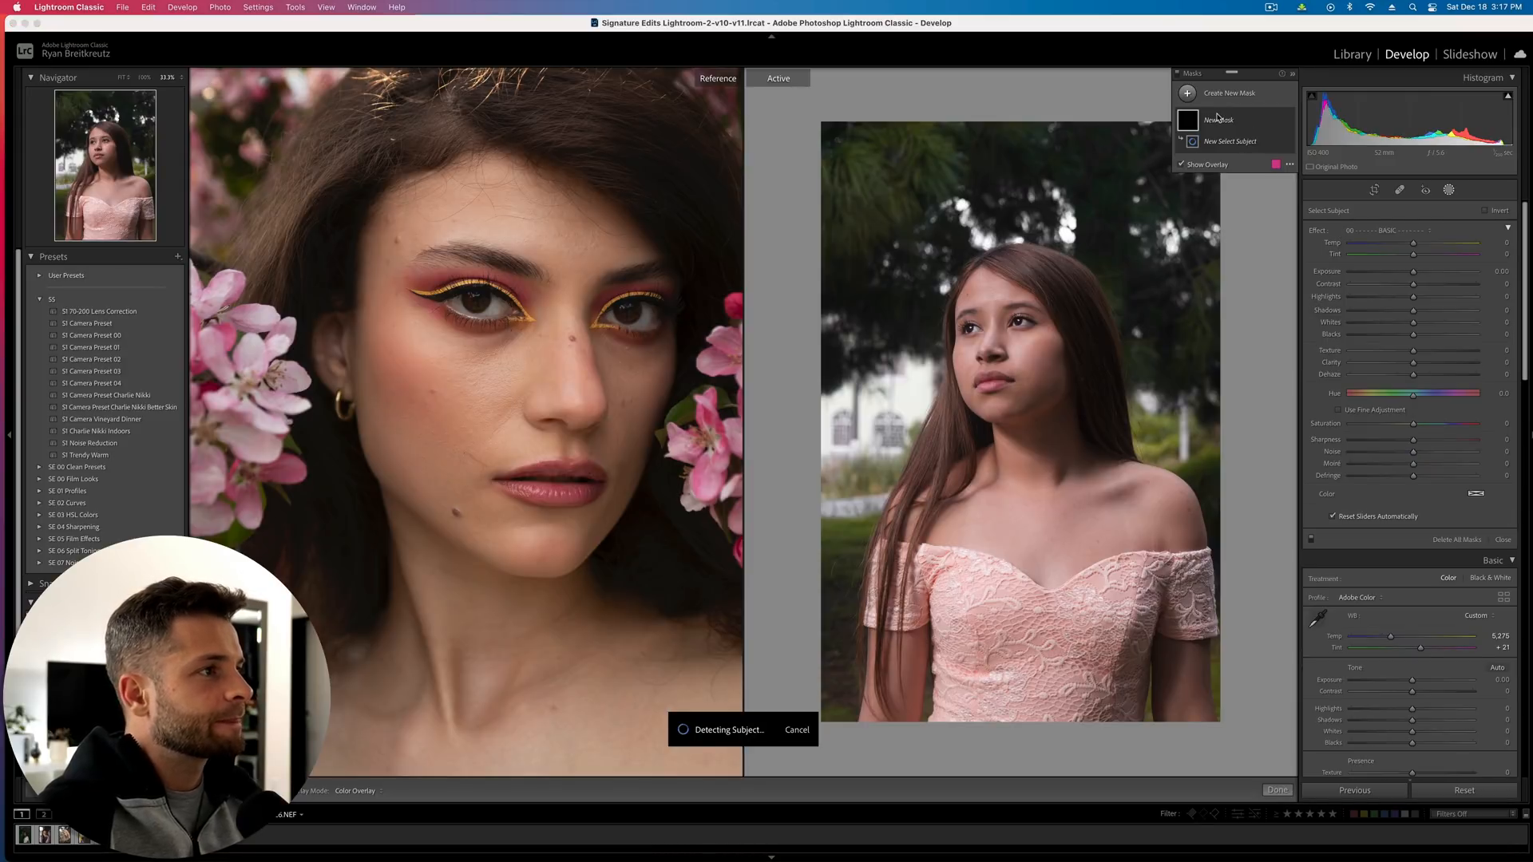
{"action": "left_click", "coordinate": [1259, 123]}
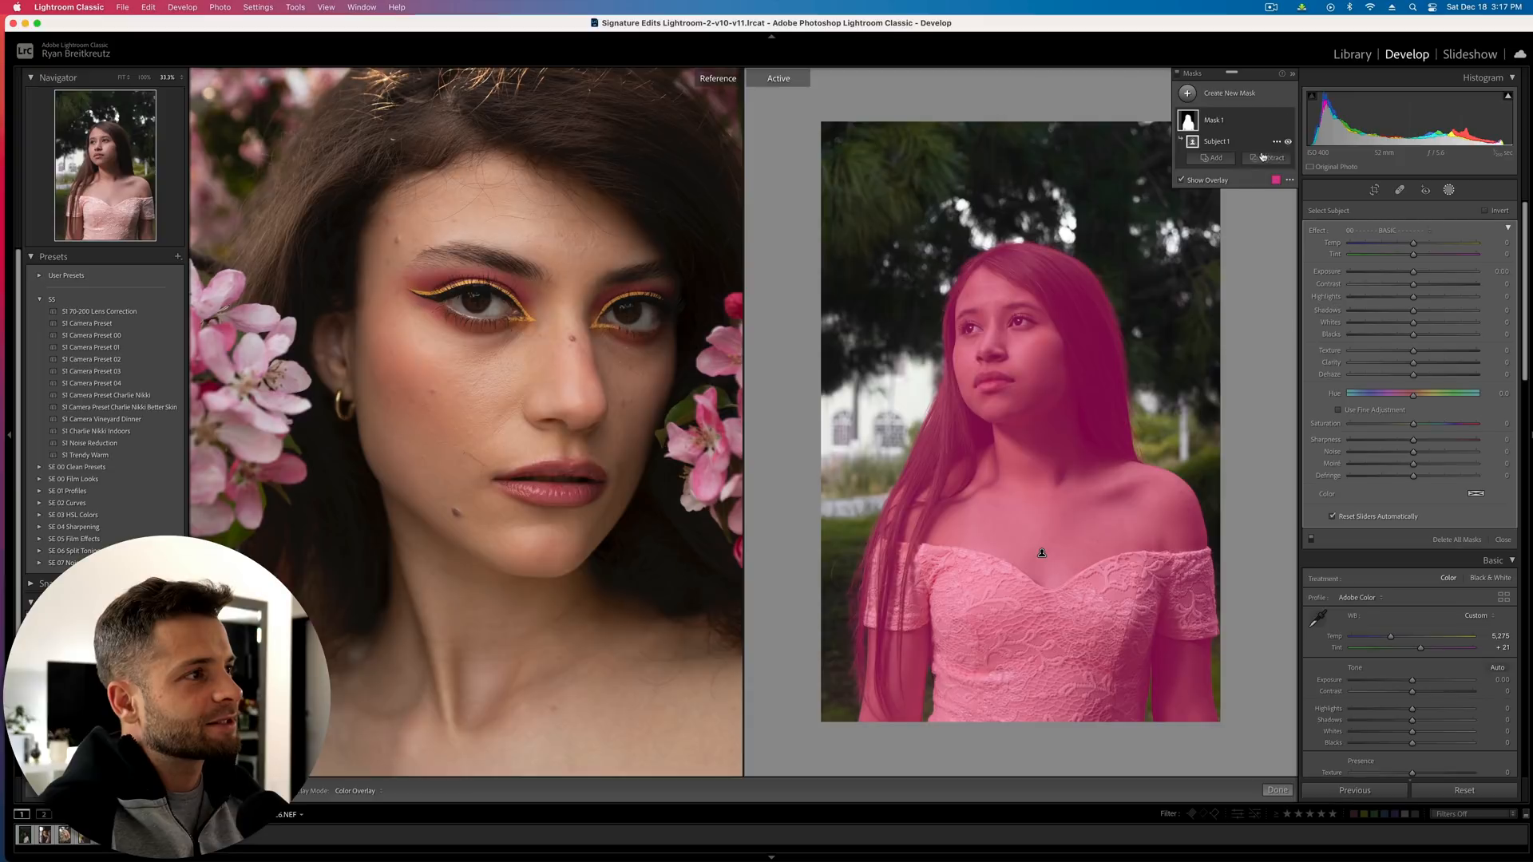
{"action": "left_click", "coordinate": [1266, 158]}
{"action": "left_click", "coordinate": [1281, 233]}
{"action": "scroll", "coordinate": [1021, 281], "scroll_direction": "up", "scroll_amount": 6}
{"action": "mouse_move", "coordinate": [1012, 269]}
{"action": "left_mouse_down"}
{"action": "mouse_move", "coordinate": [1093, 334]}
{"action": "mouse_move", "coordinate": [1075, 300]}
{"action": "mouse_move", "coordinate": [1121, 440]}
{"action": "mouse_move", "coordinate": [1059, 267]}
{"action": "mouse_move", "coordinate": [997, 242]}
{"action": "mouse_move", "coordinate": [943, 288]}
{"action": "mouse_move", "coordinate": [951, 436]}
{"action": "mouse_move", "coordinate": [905, 532]}
{"action": "mouse_move", "coordinate": [873, 521]}
{"action": "mouse_move", "coordinate": [973, 441]}
{"action": "mouse_move", "coordinate": [897, 543]}
{"action": "mouse_move", "coordinate": [877, 631]}
{"action": "mouse_move", "coordinate": [879, 579]}
{"action": "mouse_move", "coordinate": [943, 597]}
{"action": "mouse_move", "coordinate": [954, 680]}
{"action": "mouse_move", "coordinate": [976, 658]}
{"action": "mouse_move", "coordinate": [1030, 651]}
{"action": "left_mouse_up"}
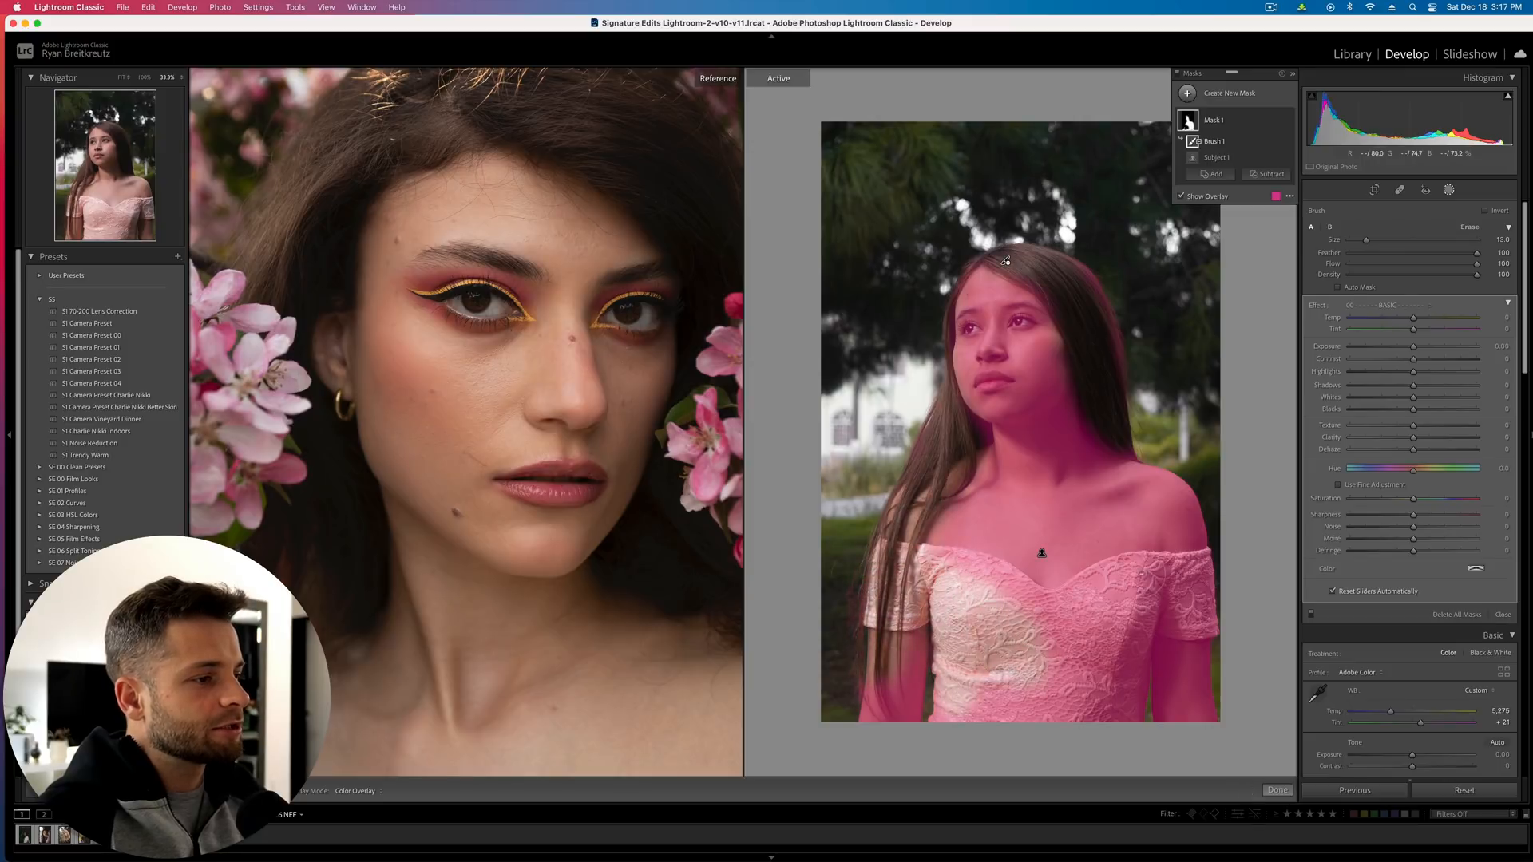
{"action": "mouse_move", "coordinate": [970, 699]}
{"action": "left_mouse_down"}
{"action": "mouse_move", "coordinate": [1125, 707]}
{"action": "mouse_move", "coordinate": [1105, 617]}
{"action": "mouse_move", "coordinate": [1134, 644]}
{"action": "mouse_move", "coordinate": [1188, 589]}
{"action": "mouse_move", "coordinate": [1172, 616]}
{"action": "mouse_move", "coordinate": [1064, 633]}
{"action": "mouse_move", "coordinate": [938, 555]}
{"action": "left_mouse_up"}
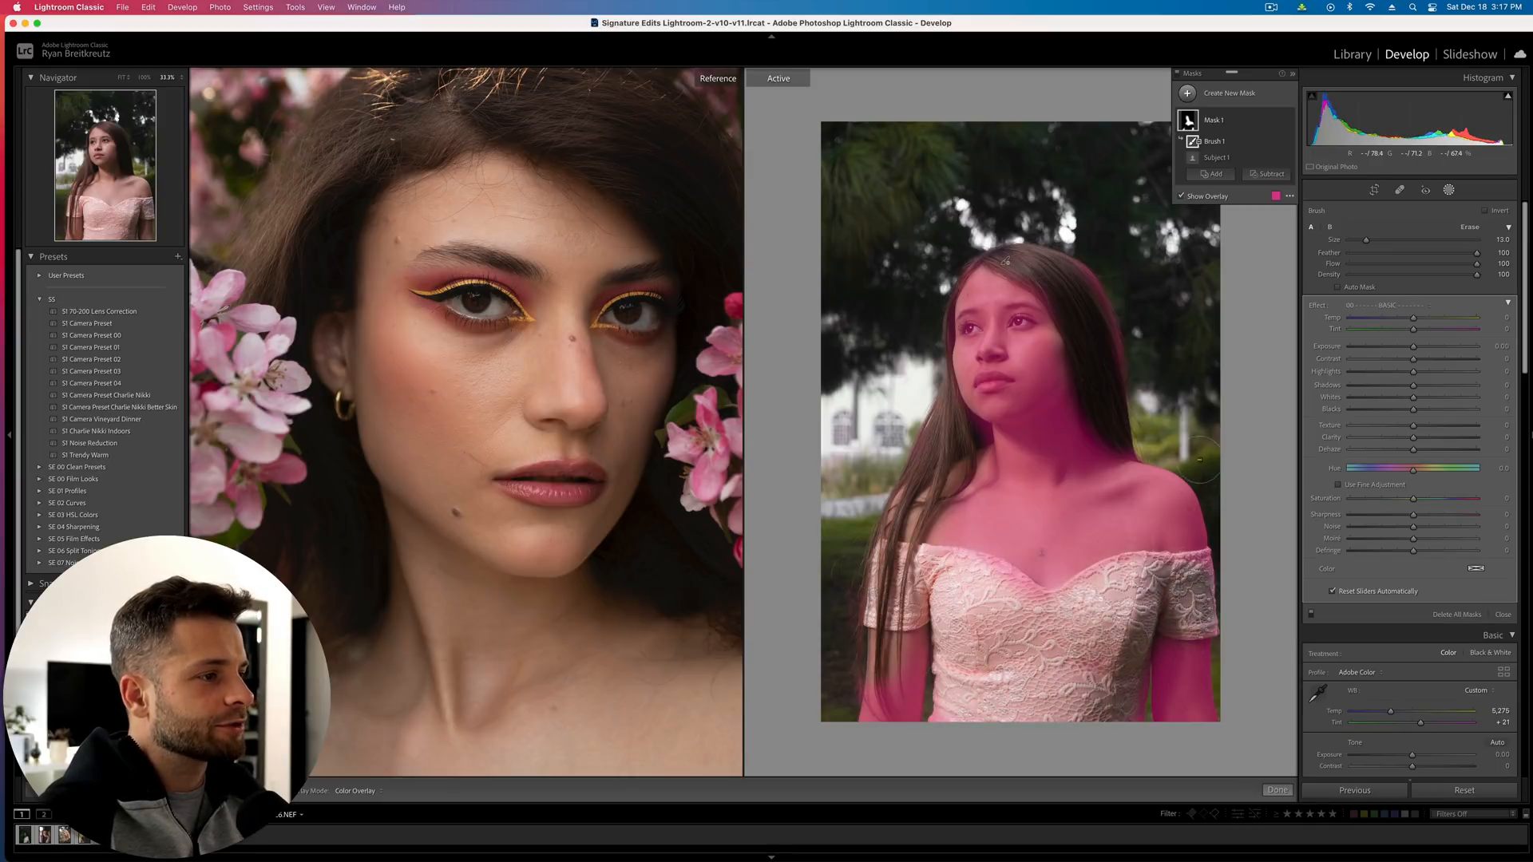
{"action": "scroll", "coordinate": [947, 300], "scroll_direction": "down", "scroll_amount": 5}
{"action": "mouse_move", "coordinate": [960, 318]}
{"action": "left_mouse_down"}
{"action": "mouse_move", "coordinate": [962, 331]}
{"action": "mouse_move", "coordinate": [1028, 318]}
{"action": "mouse_move", "coordinate": [995, 359]}
{"action": "mouse_move", "coordinate": [1003, 383]}
{"action": "left_mouse_up"}
Set the skin mask's texture to -52, clarity -20, dehaze -13, contrast -6 and whites 31, and compare before and after
{"action": "mouse_move", "coordinate": [1413, 426]}
{"action": "left_mouse_down"}
{"action": "mouse_move", "coordinate": [1380, 426]}
{"action": "mouse_move", "coordinate": [1405, 449]}
{"action": "left_mouse_up"}
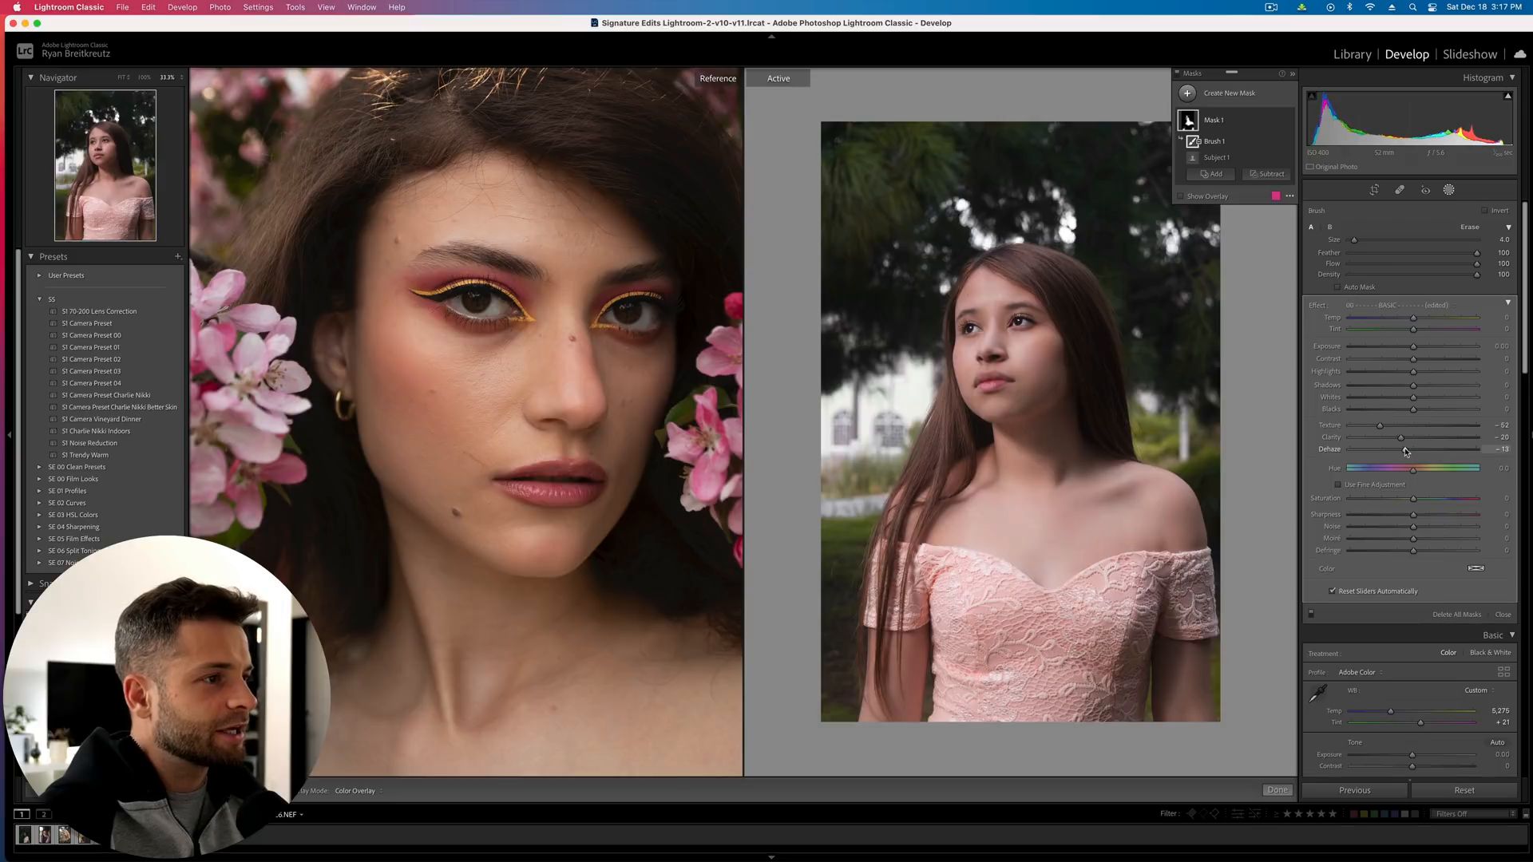
{"action": "left_click_drag", "start_coordinate": [1381, 364], "coordinate": [1323, 365]}
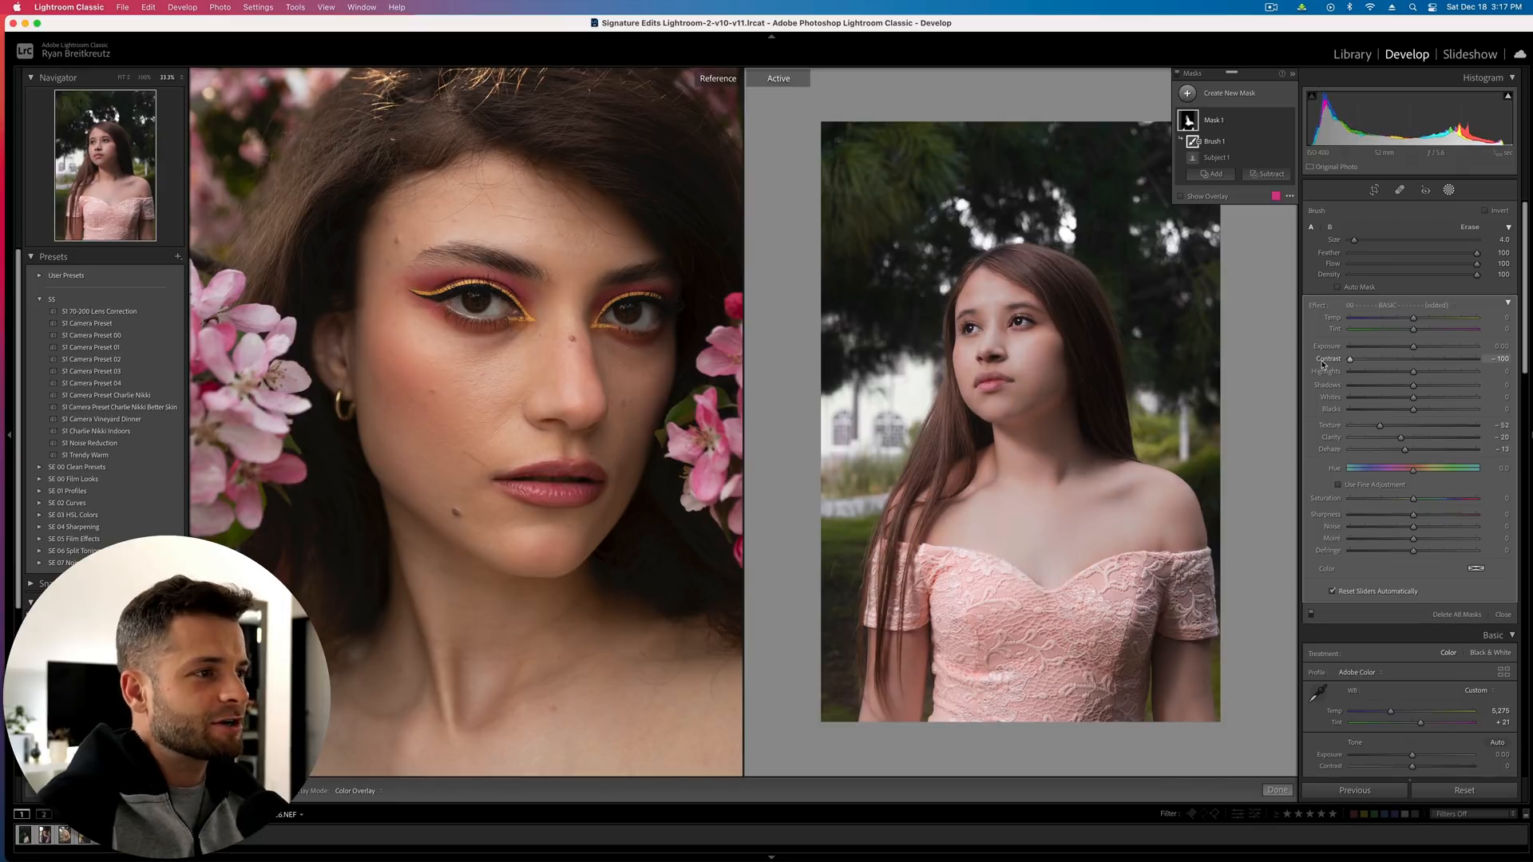
{"action": "left_click", "coordinate": [1421, 365]}
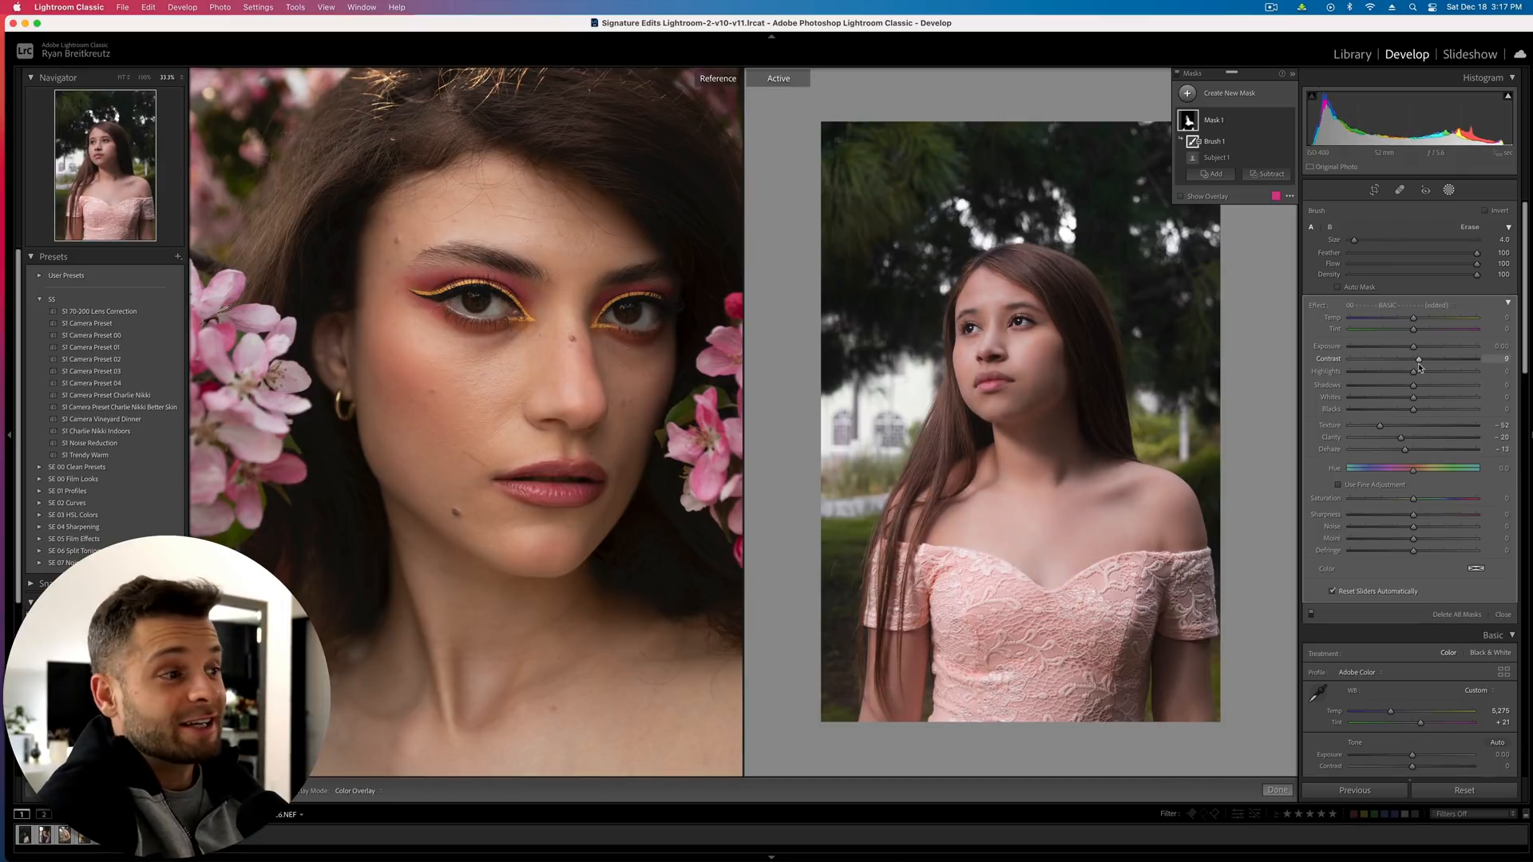
{"action": "left_click_drag", "start_coordinate": [1421, 365], "coordinate": [1402, 361]}
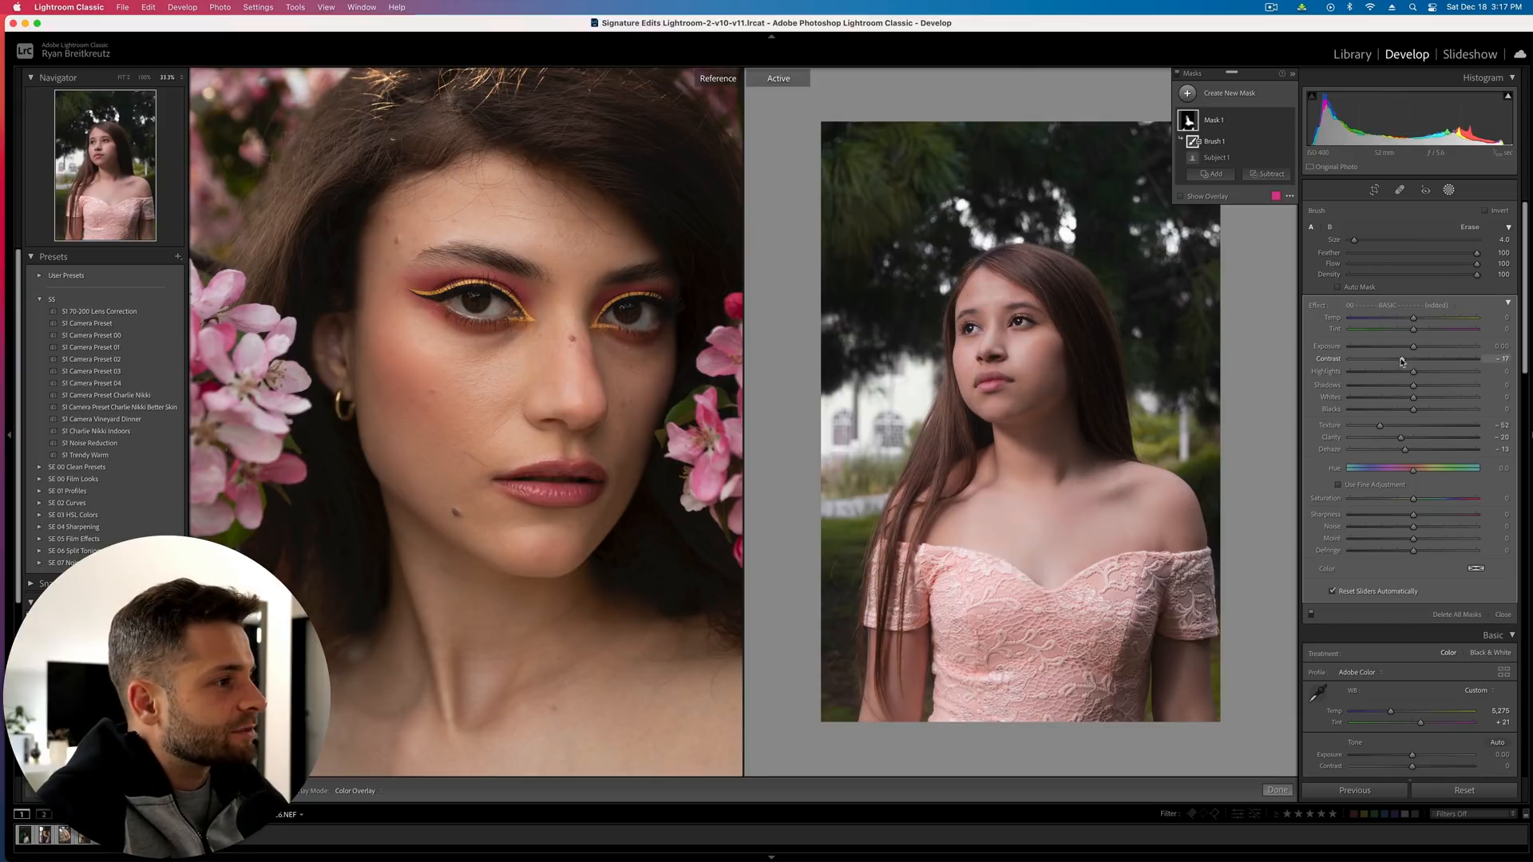
{"action": "left_click", "coordinate": [1435, 398]}
{"action": "left_click_drag", "start_coordinate": [1432, 401], "coordinate": [1433, 401]}
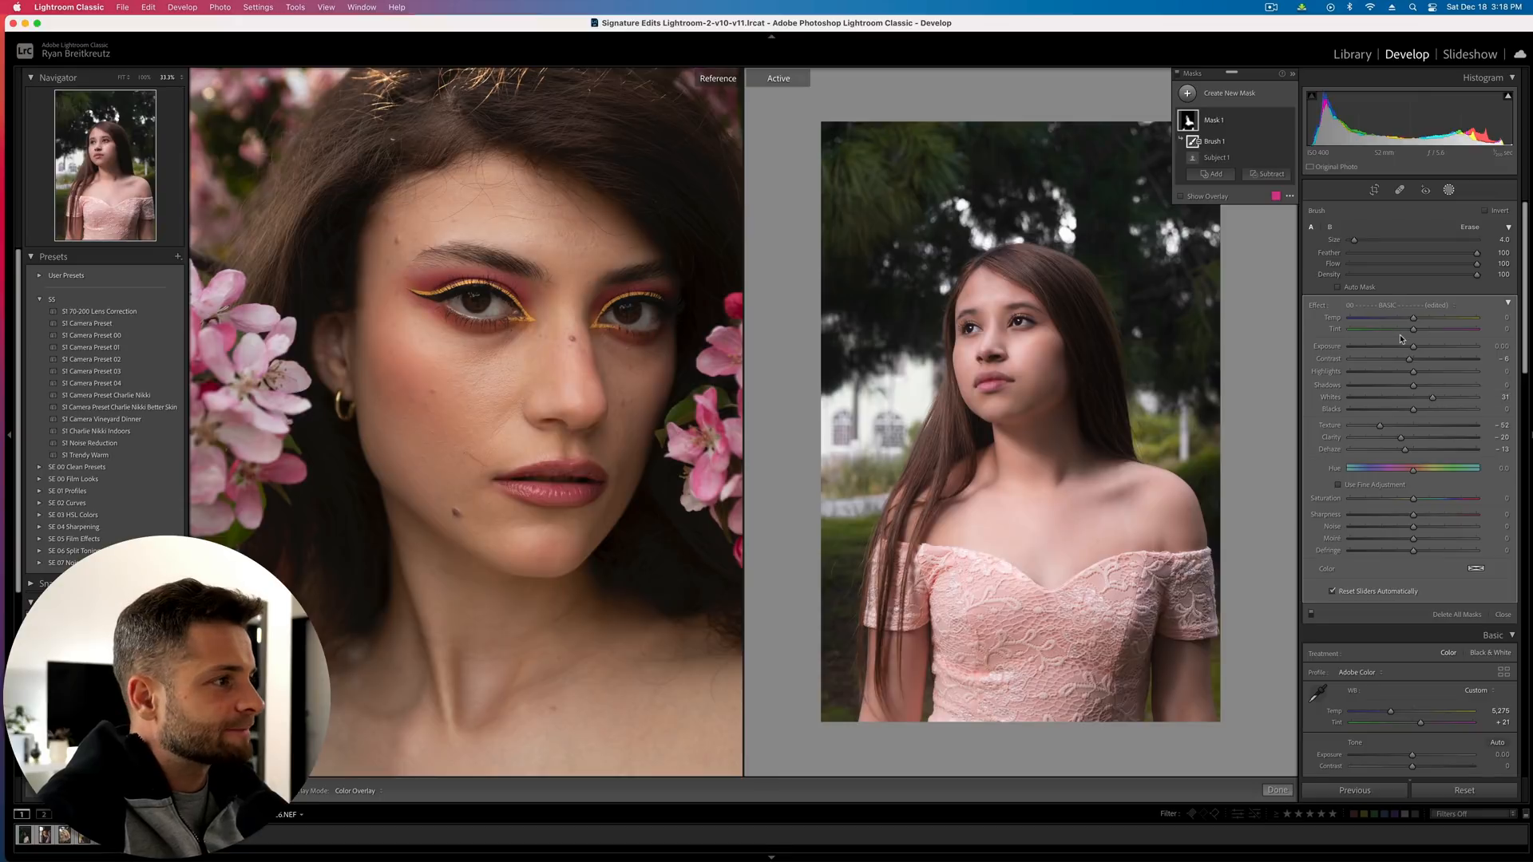
{"action": "key", "text": "k"}
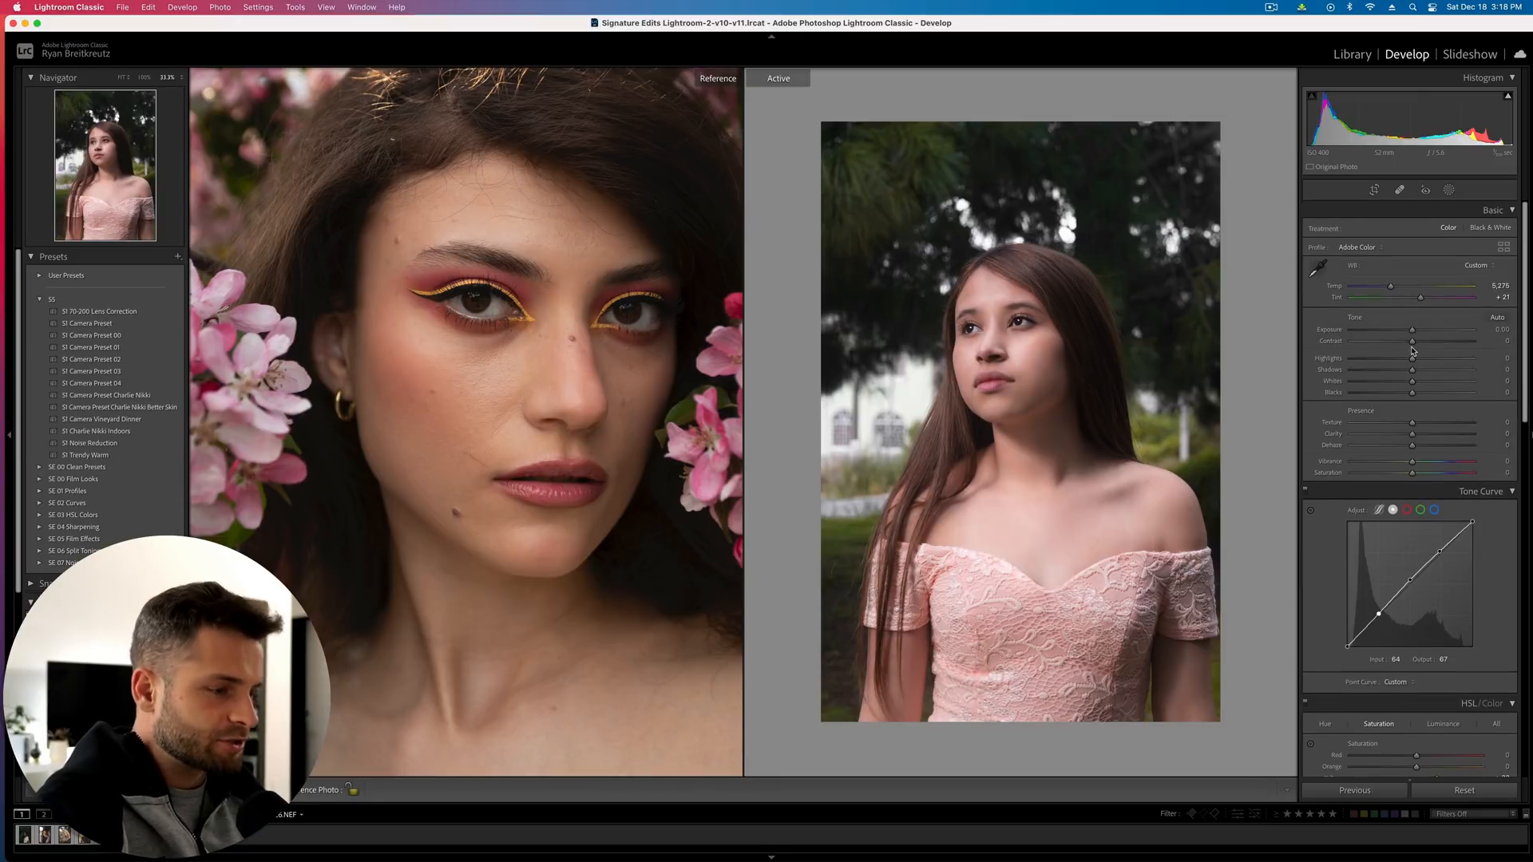
{"action": "key", "text": "backslash"}
{"action": "key", "text": "backslash"}
{"action": "key", "text": "backslash"}
{"action": "key", "text": "backslash"}
{"action": "key", "text": "backslash"}
{"action": "key", "text": "backslash"}
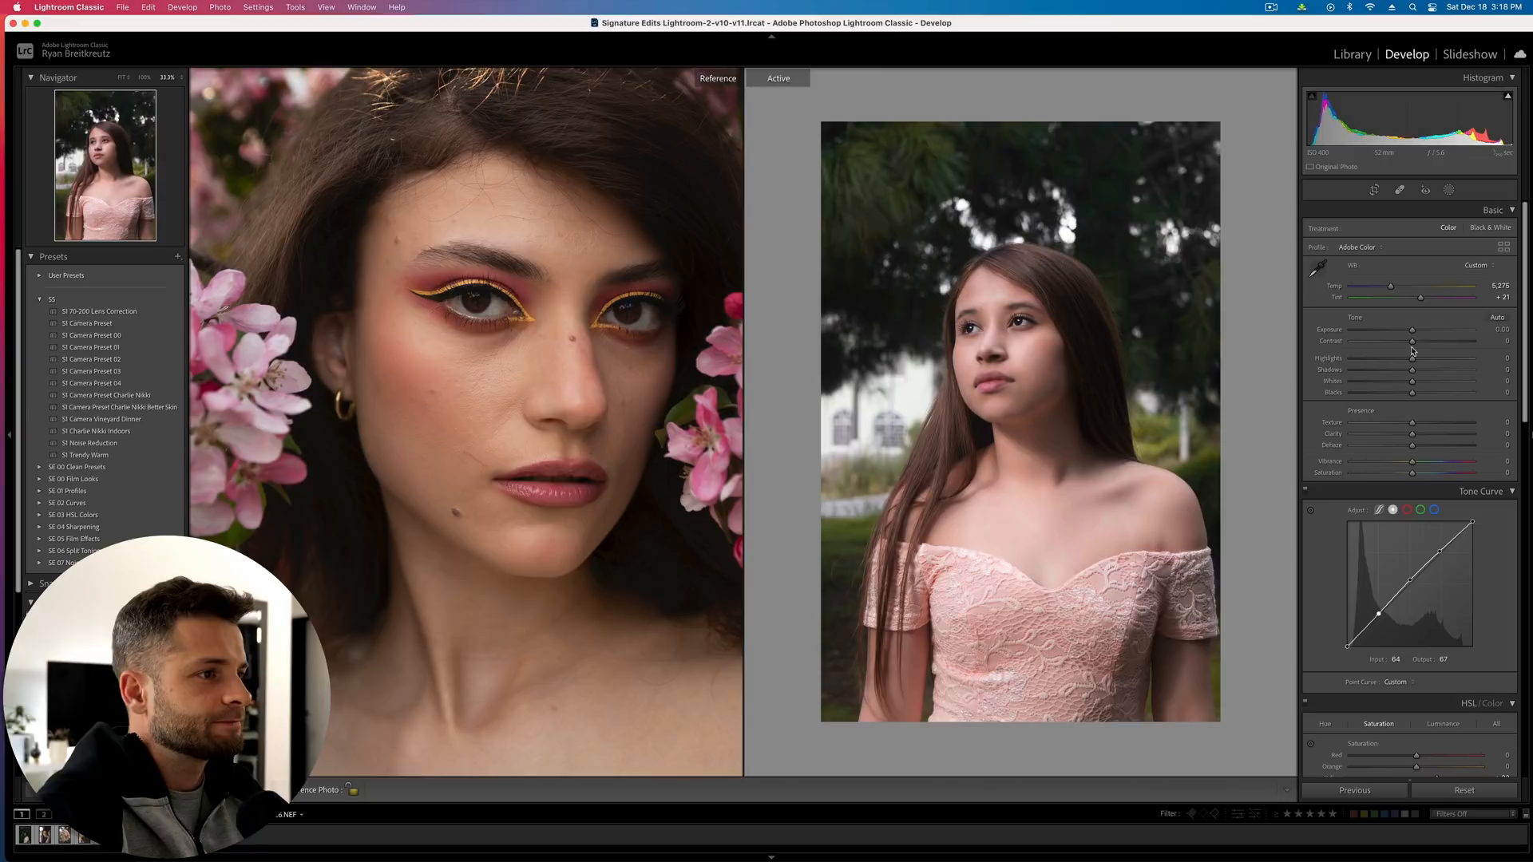
Add a second Select Subject mask and invert it to cover the background
{"action": "left_click", "coordinate": [1449, 190]}
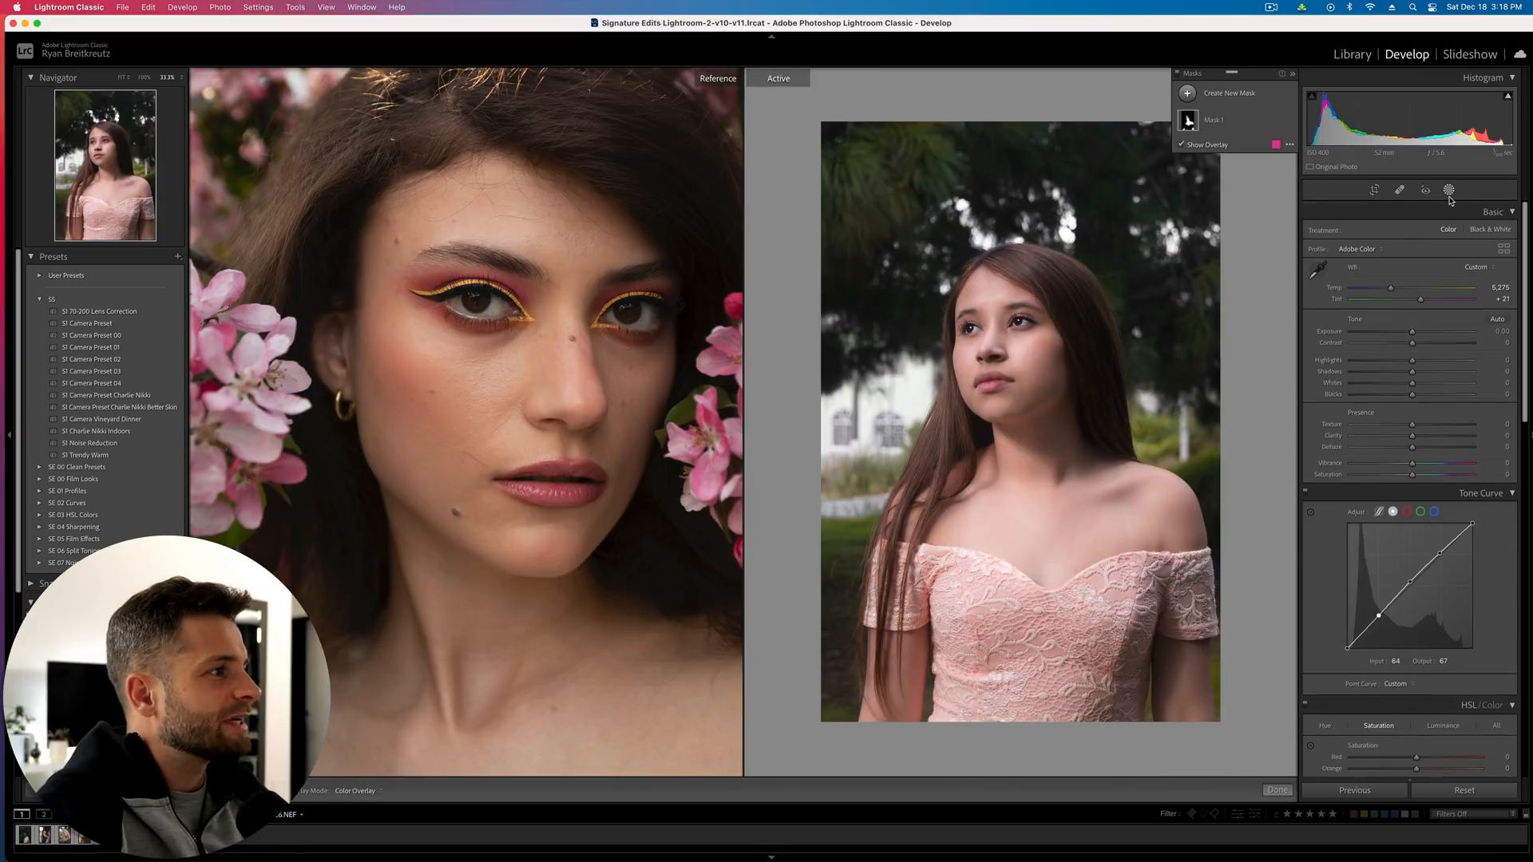
{"action": "left_click", "coordinate": [1223, 95]}
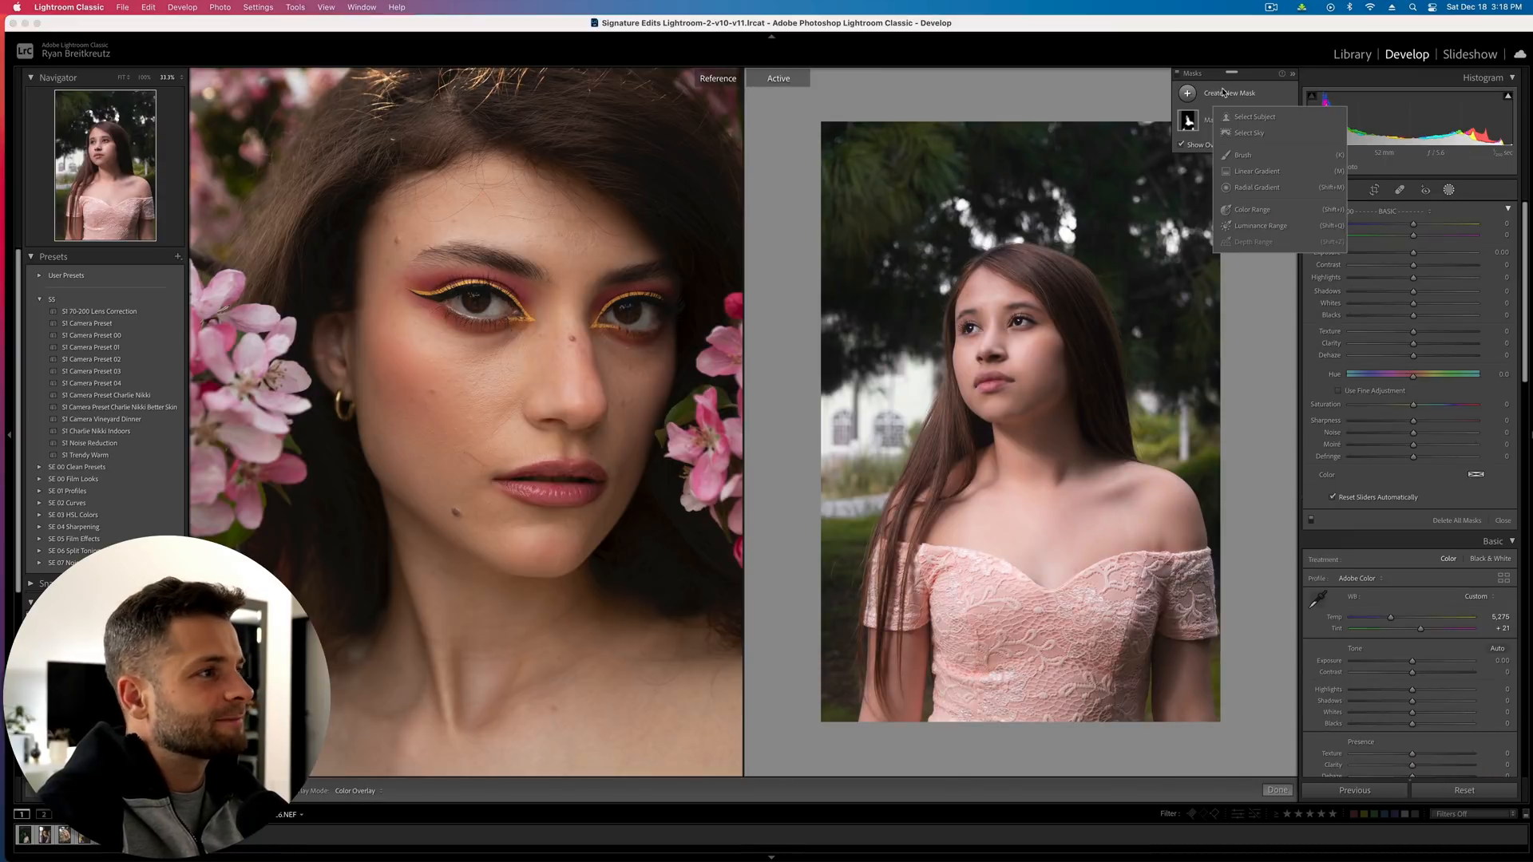
{"action": "left_click", "coordinate": [1252, 117]}
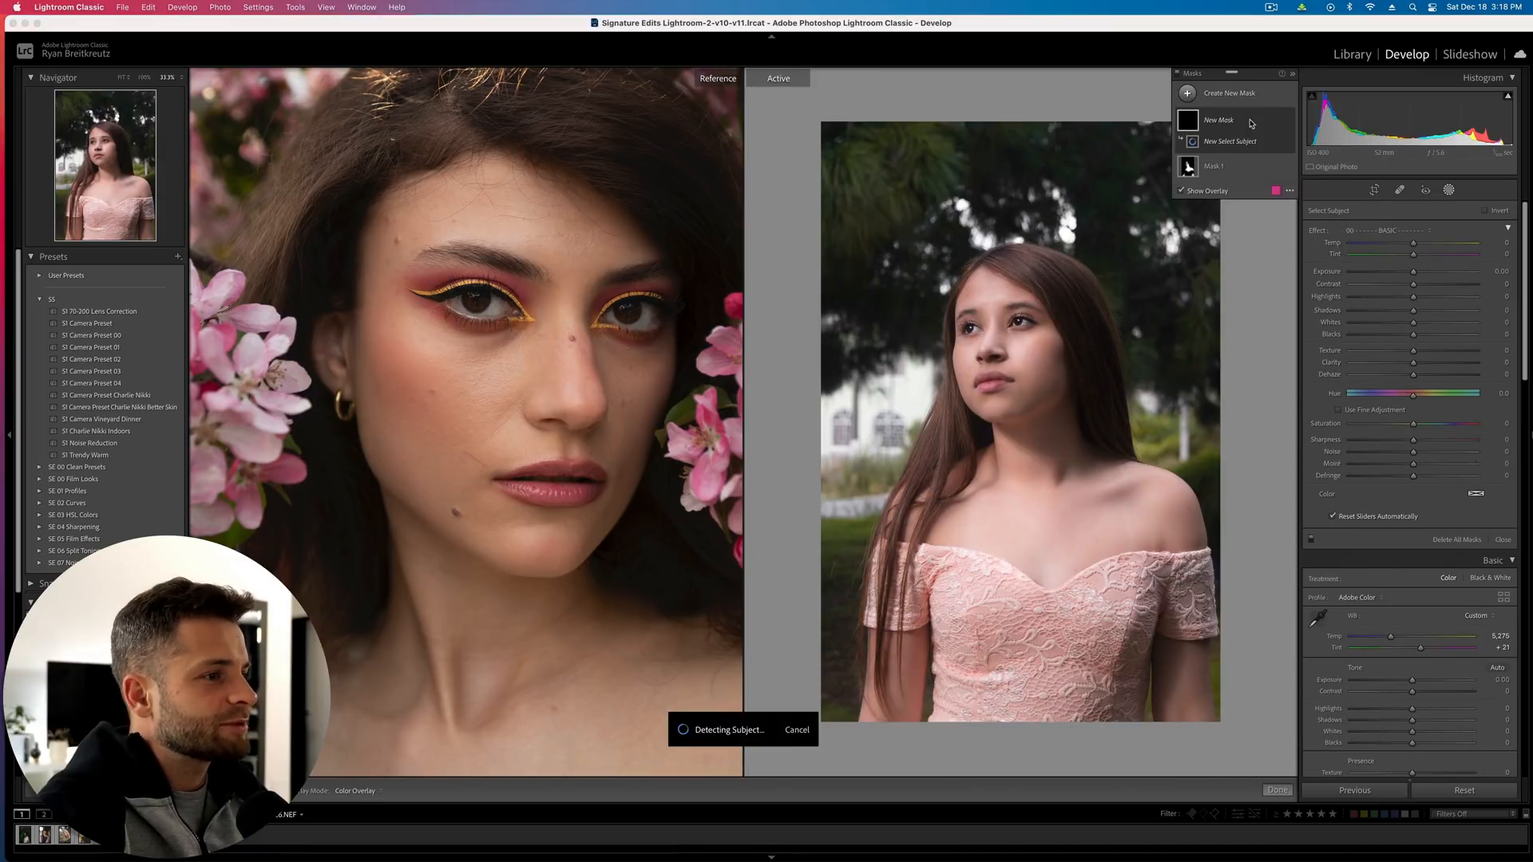
{"action": "left_click", "coordinate": [1494, 210]}
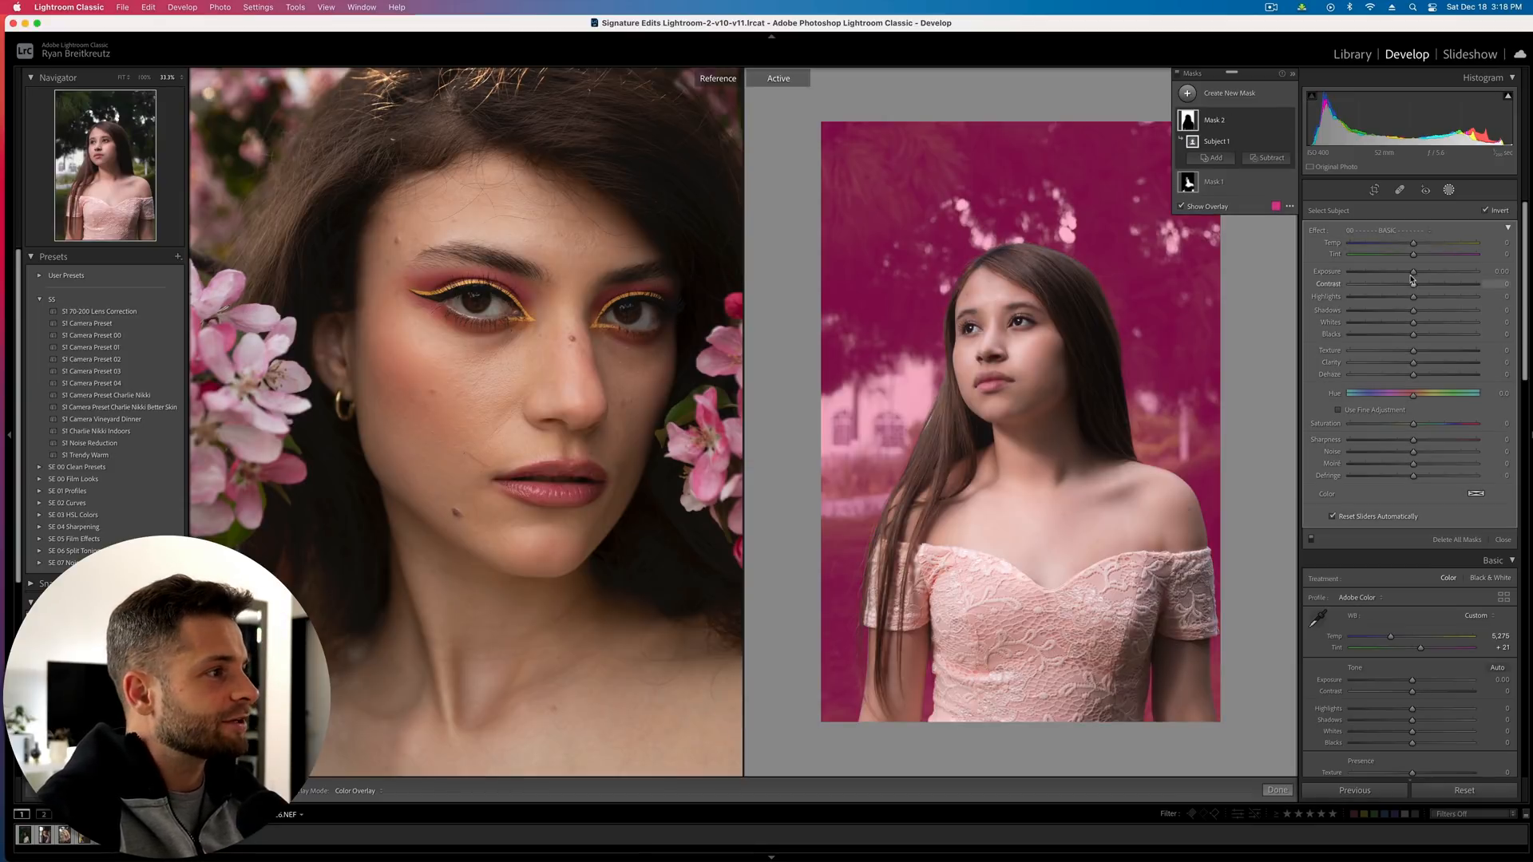
Darken the background mask's exposure and set its saturation to 34
{"action": "left_click_drag", "start_coordinate": [1413, 272], "coordinate": [1403, 276]}
{"action": "left_click", "coordinate": [1449, 424]}
{"action": "left_click_drag", "start_coordinate": [1449, 429], "coordinate": [1436, 427]}
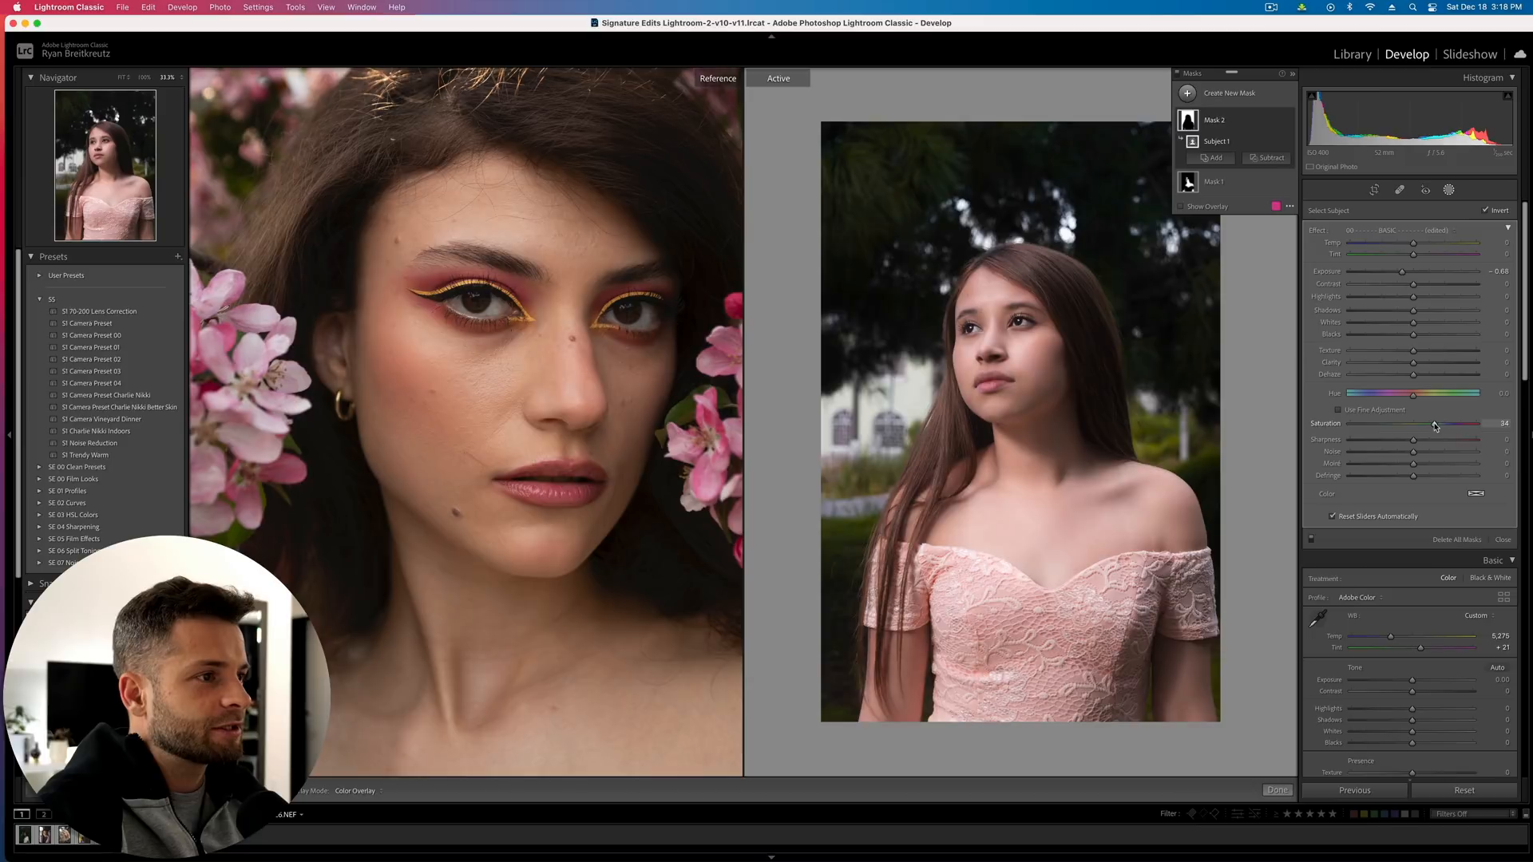
Set the background mask's whites to 30, texture -17 and clarity -22, slightly reduce dehaze, and fine-tune exposure to about -0.6
{"action": "left_click_drag", "start_coordinate": [1413, 323], "coordinate": [1391, 357]}
{"action": "left_click", "coordinate": [1399, 364]}
{"action": "left_click", "coordinate": [1402, 352]}
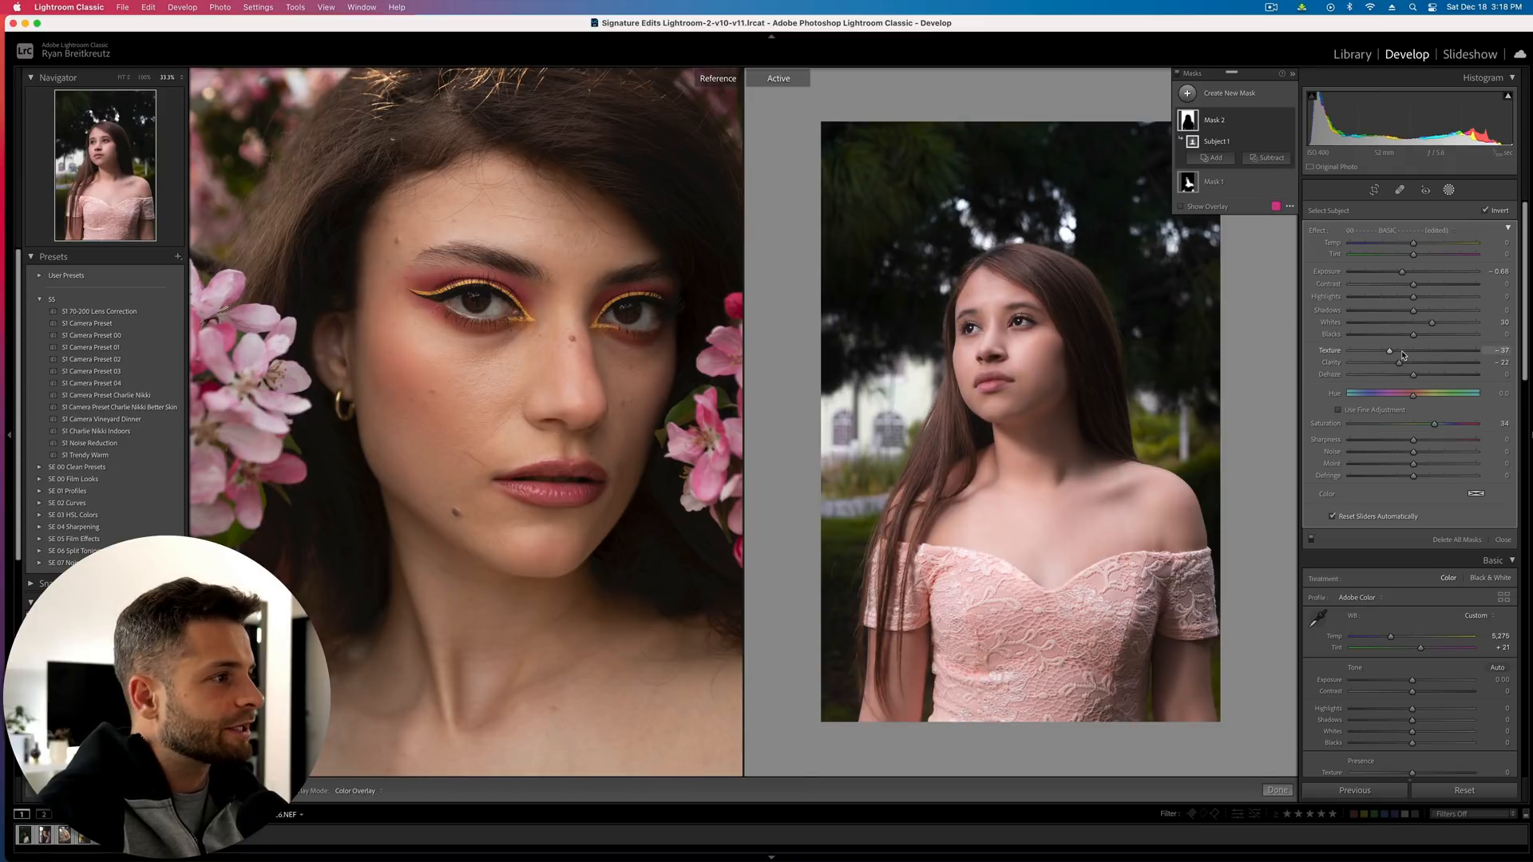
{"action": "left_click", "coordinate": [1405, 375]}
{"action": "left_click", "coordinate": [1408, 375]}
{"action": "left_click", "coordinate": [1399, 272]}
{"action": "left_click_drag", "start_coordinate": [1400, 274], "coordinate": [1403, 274]}
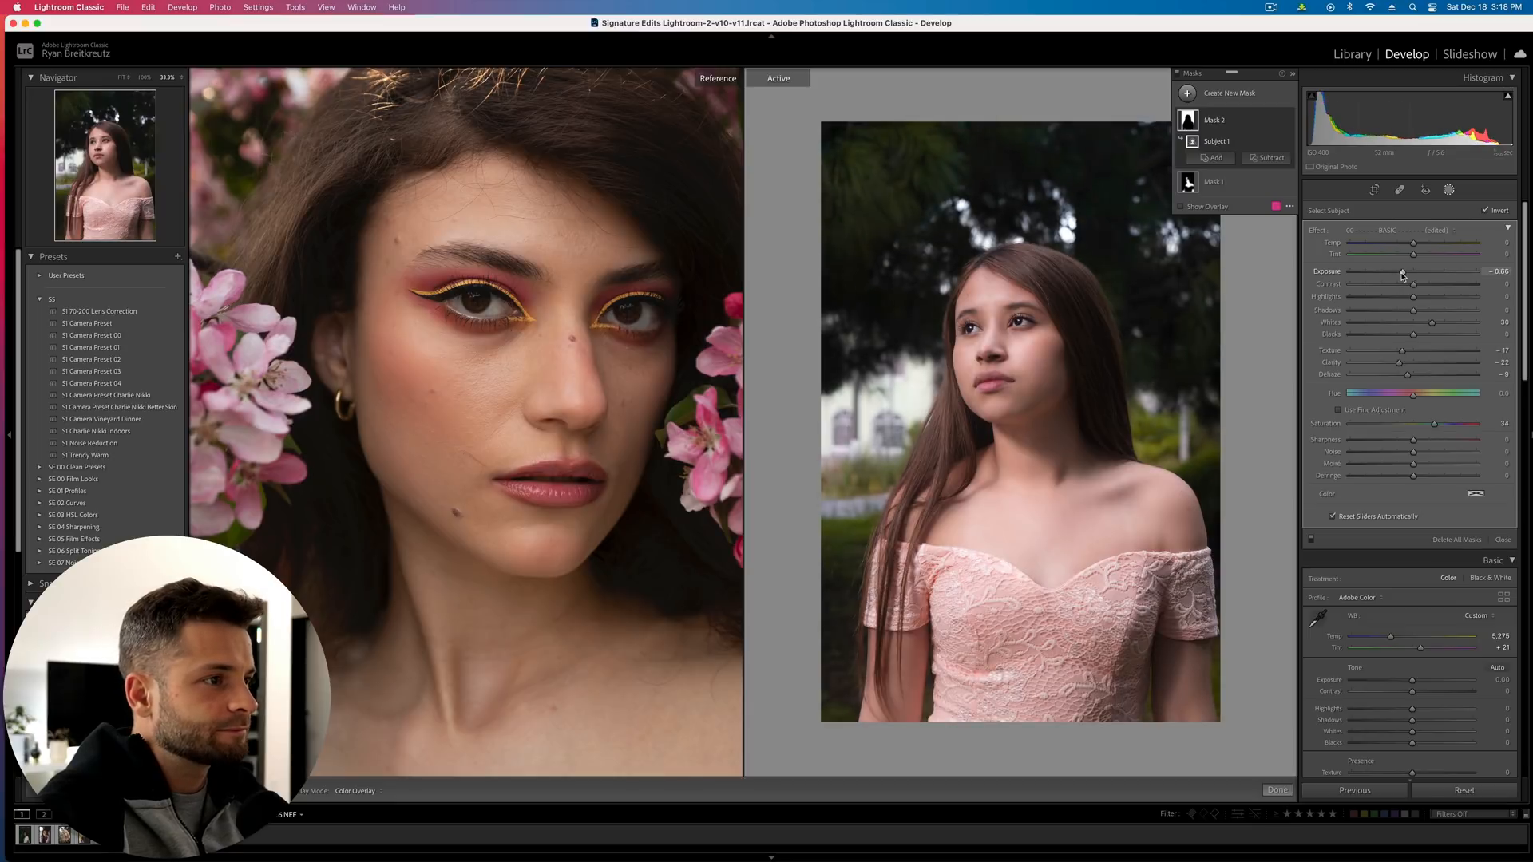
Compare the portrait before and after, leave masking and set the photo's overall saturation to +4
{"action": "key", "text": "backslash"}
{"action": "key", "text": "backslash"}
{"action": "key", "text": "backslash"}
{"action": "key", "text": "backslash"}
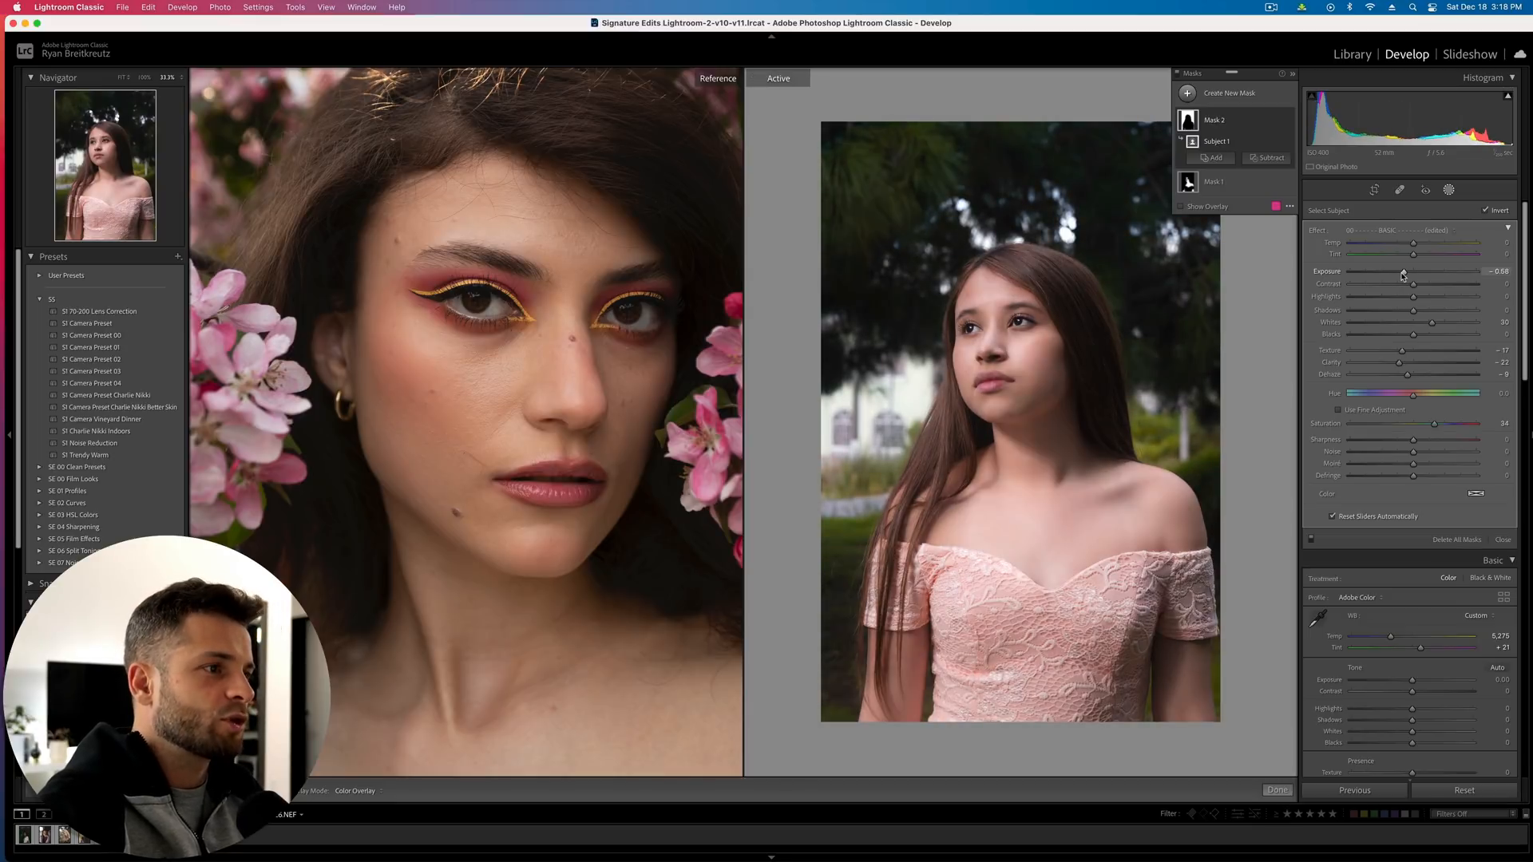
{"action": "key", "text": "shift+w"}
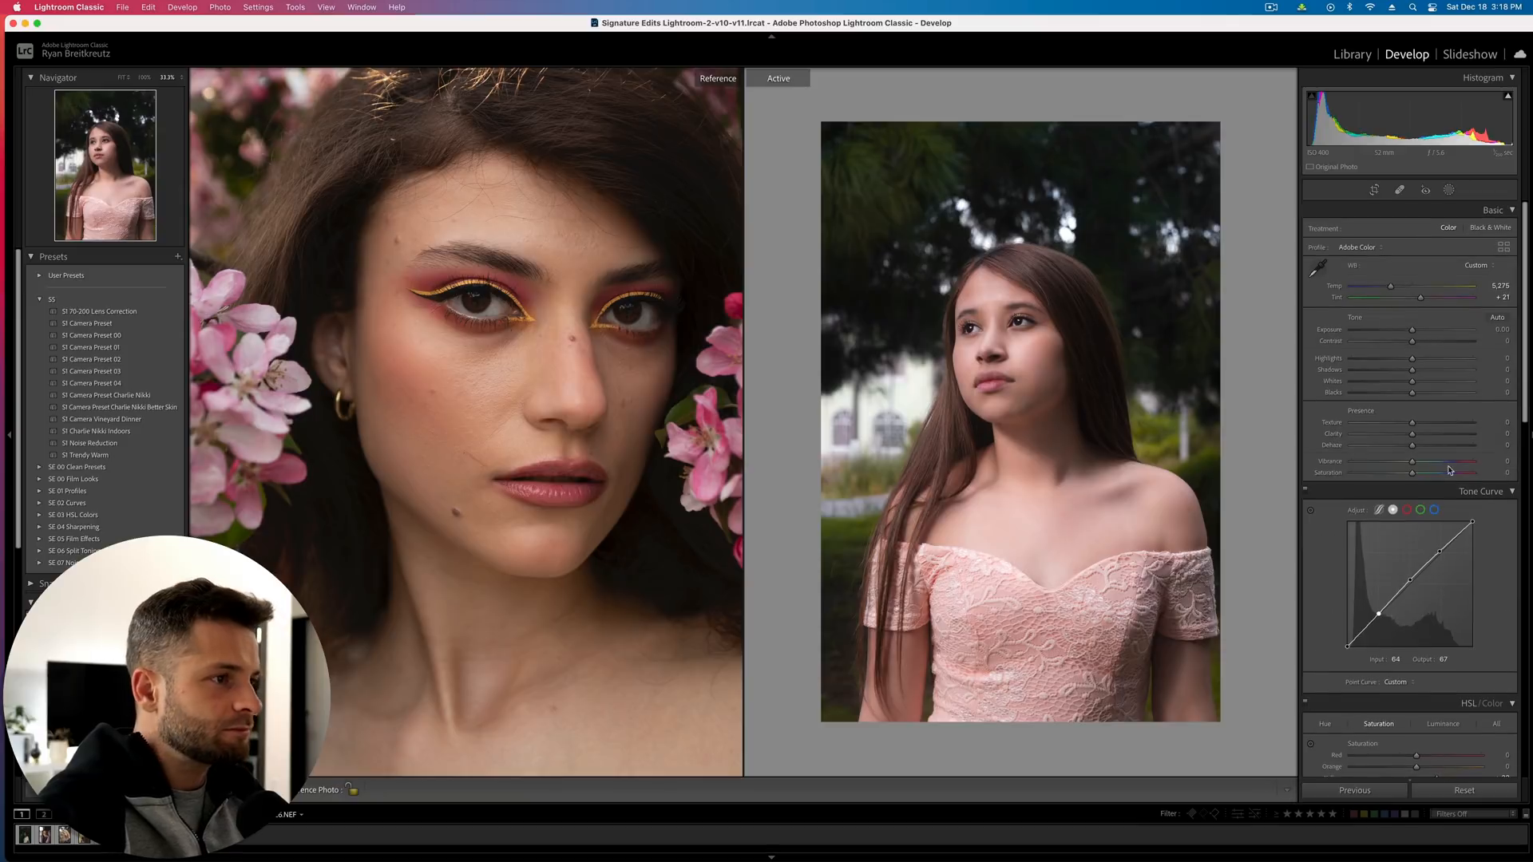
{"action": "mouse_move", "coordinate": [1414, 463]}
{"action": "left_mouse_down"}
{"action": "mouse_move", "coordinate": [1434, 464]}
{"action": "mouse_move", "coordinate": [1415, 467]}
{"action": "left_mouse_up"}
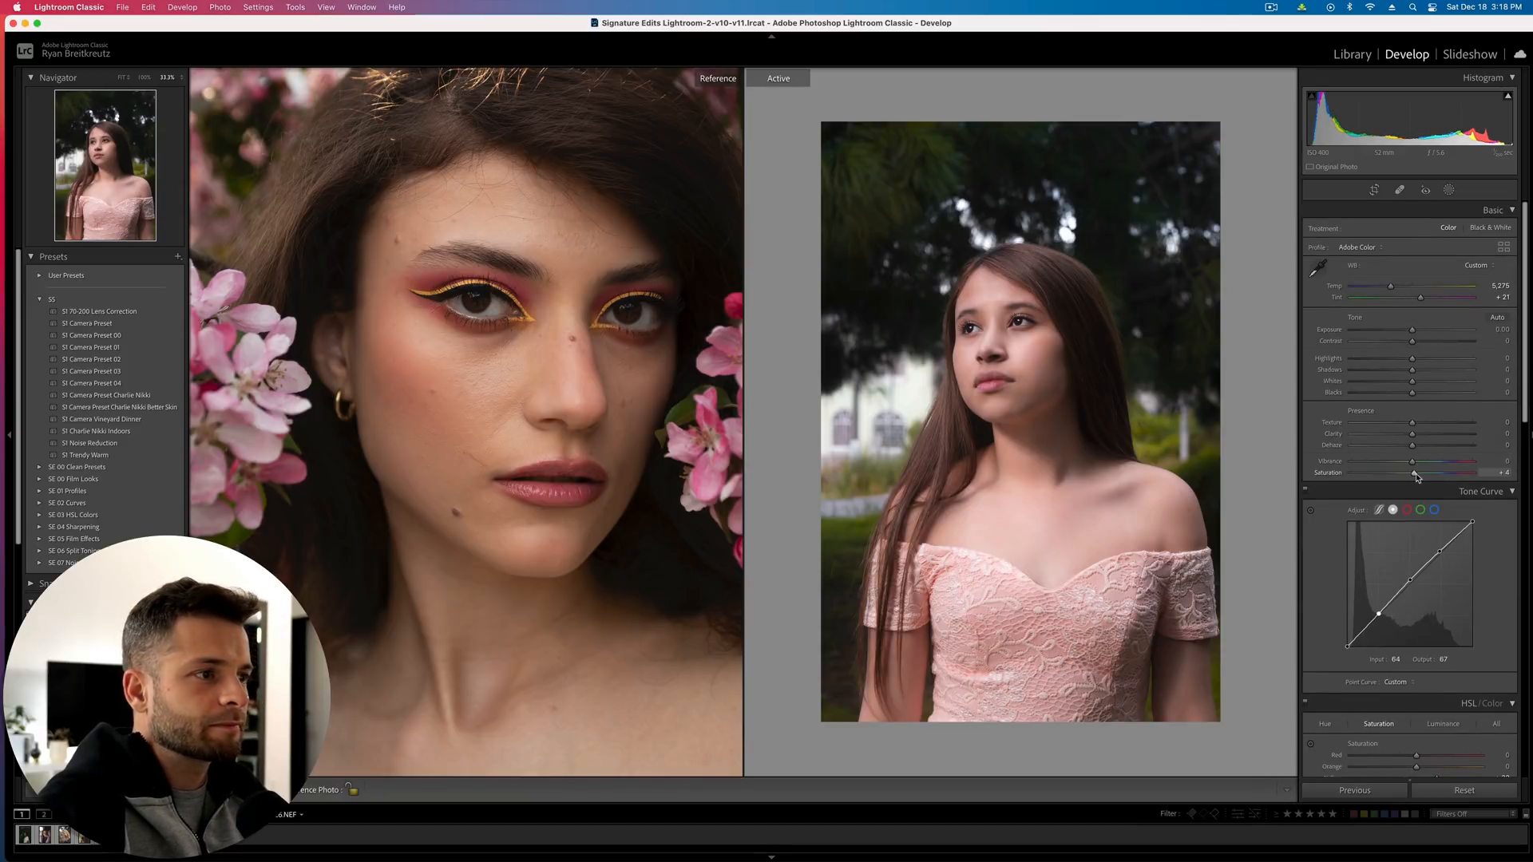
Switch to the portrait of the woman in the white lace top among green leaves and examine her skin up close
{"action": "key", "text": "Right"}
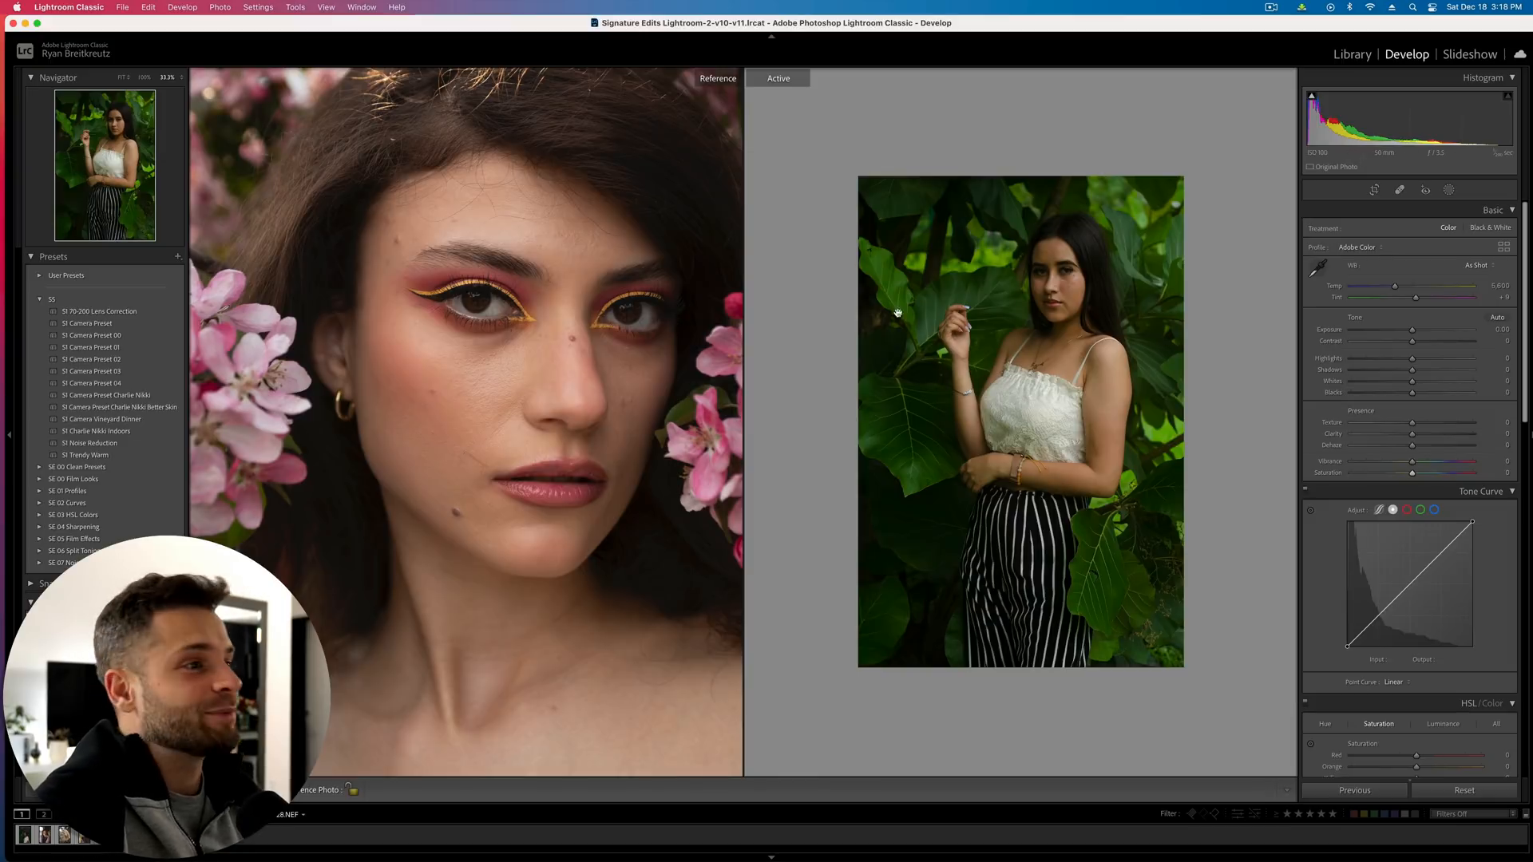
{"action": "left_click", "coordinate": [1012, 254]}
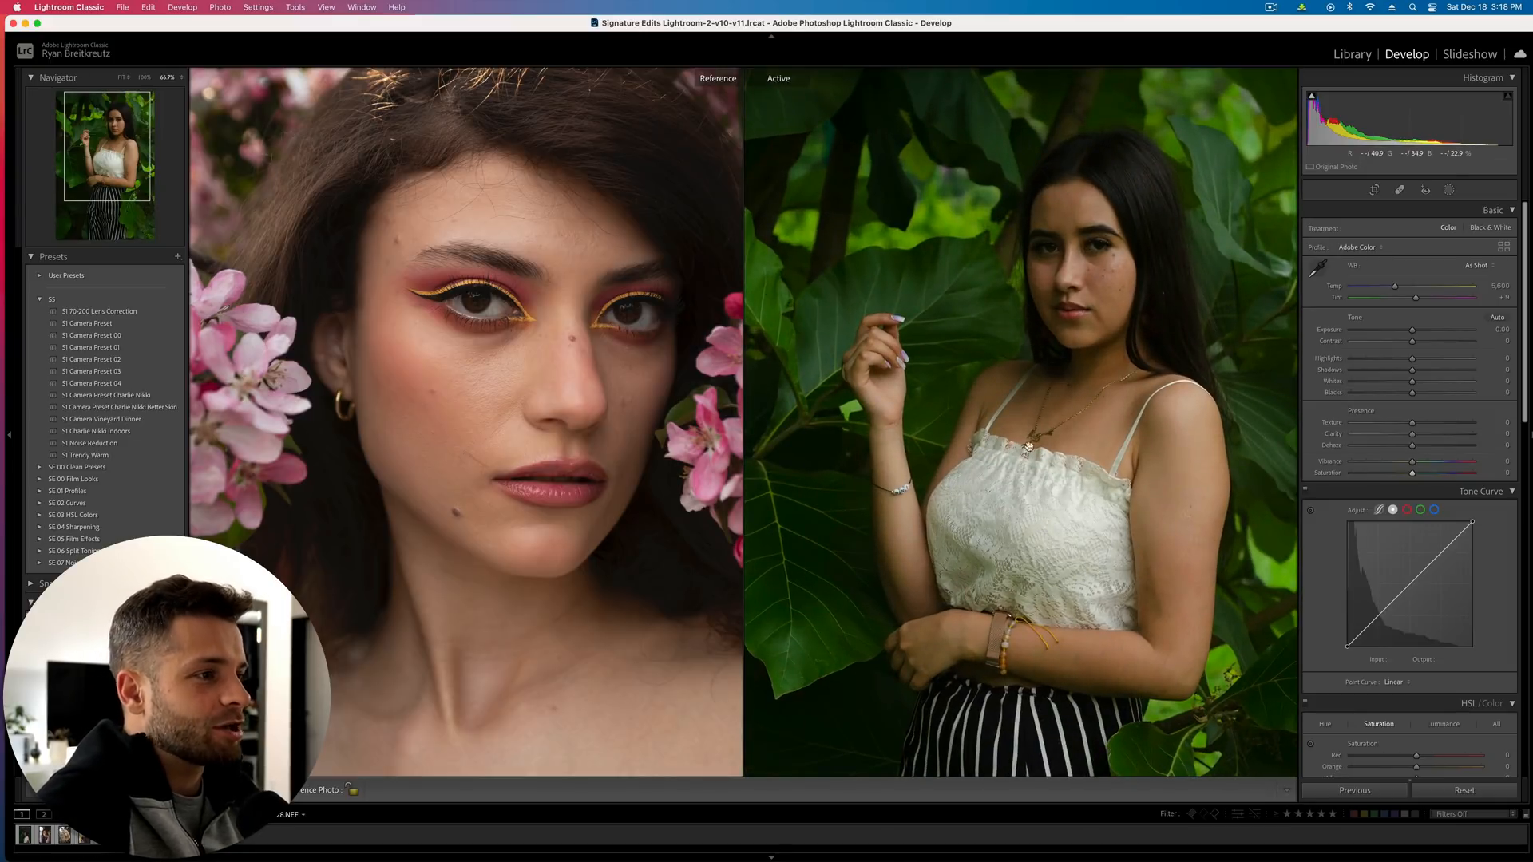
{"action": "key", "text": "super+equal"}
{"action": "key", "text": "super+equal"}
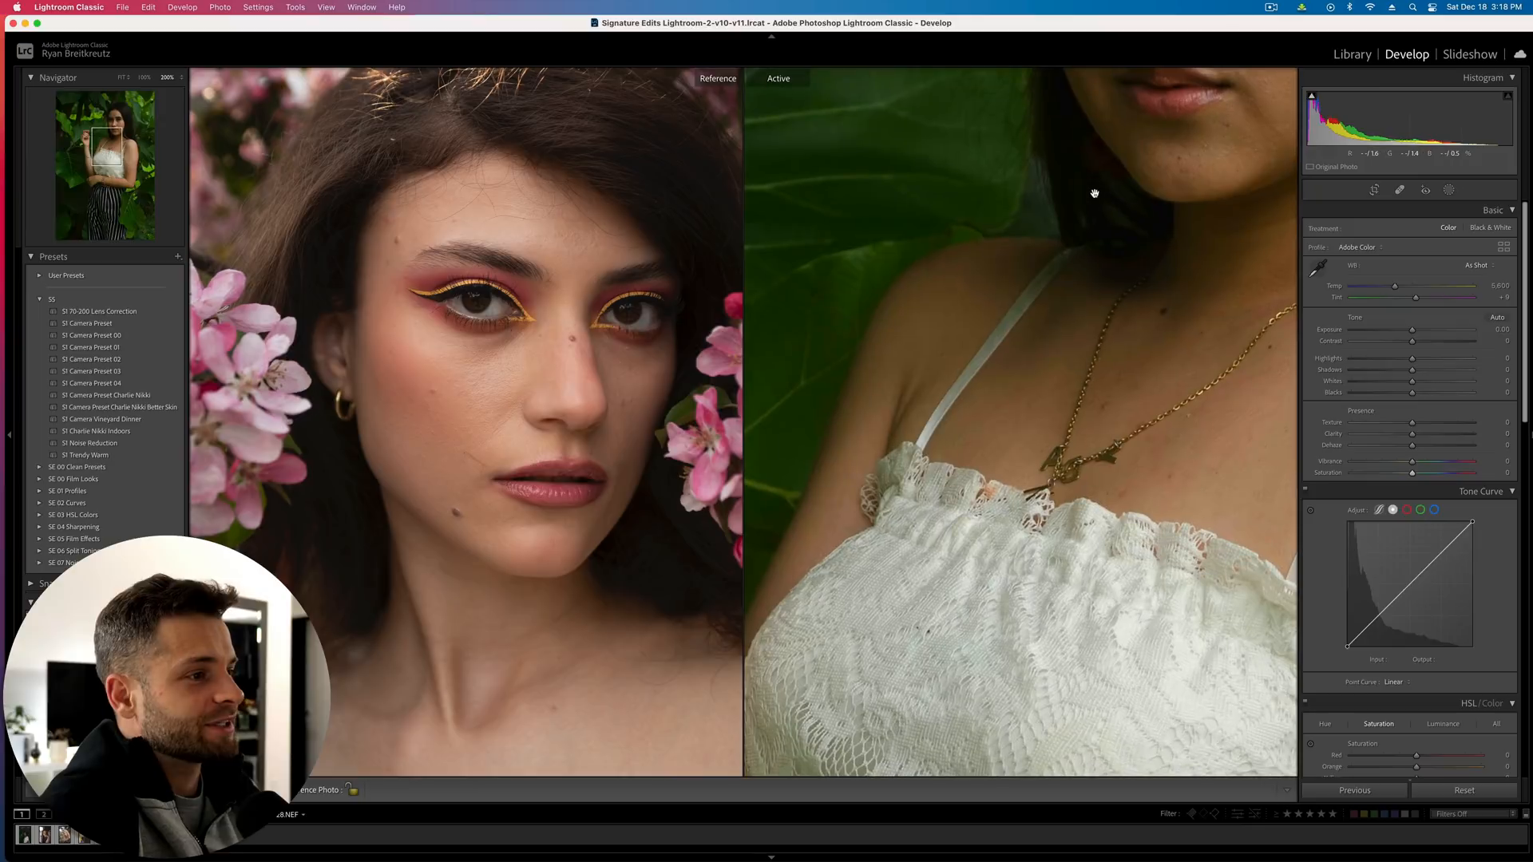
{"action": "left_click_drag", "start_coordinate": [1095, 195], "coordinate": [882, 617]}
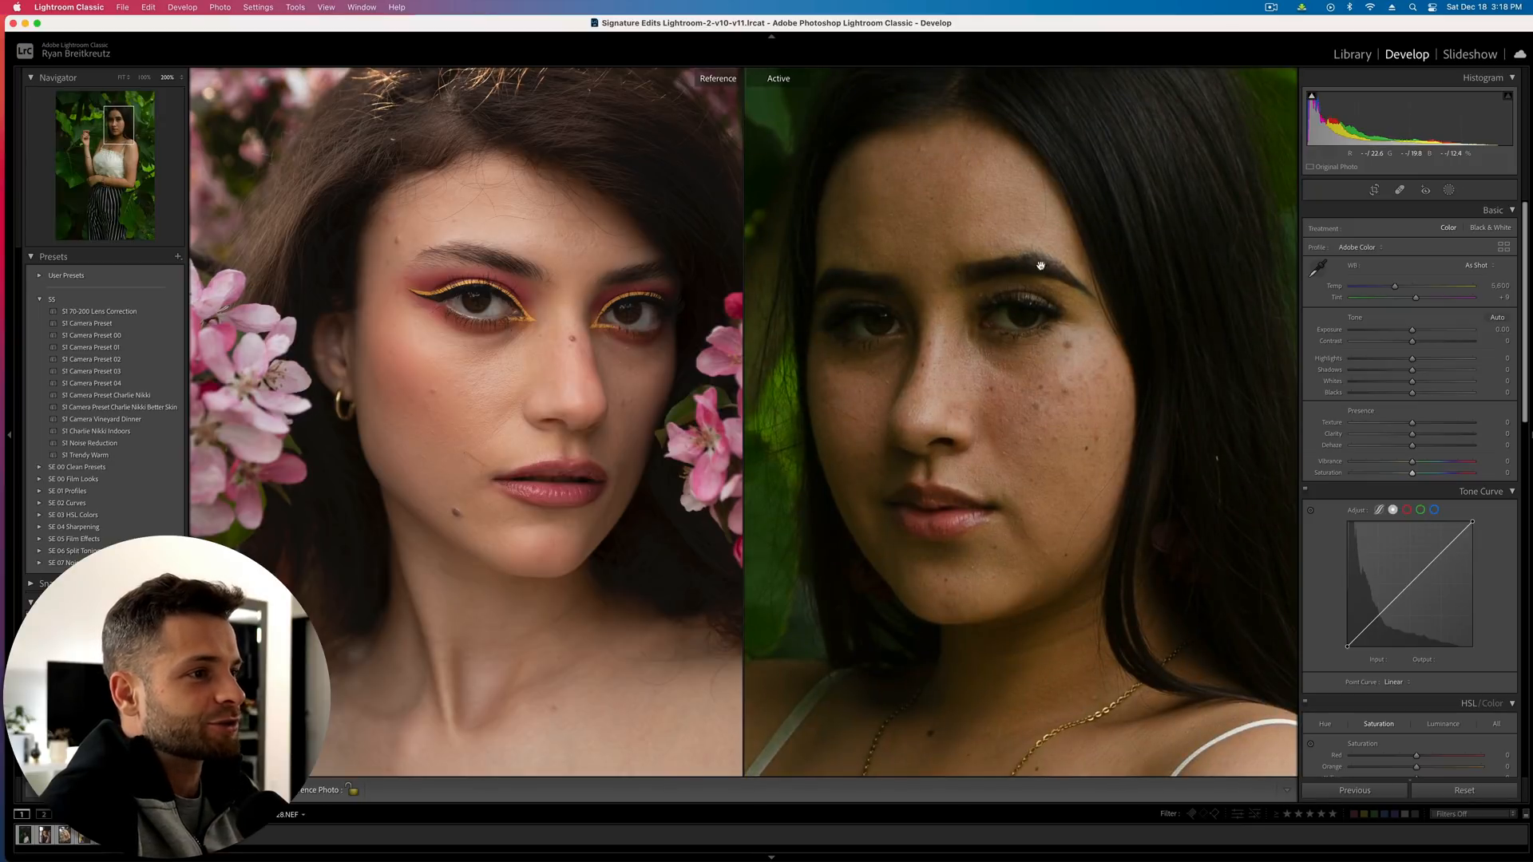
{"action": "left_click_drag", "start_coordinate": [918, 439], "coordinate": [995, 359]}
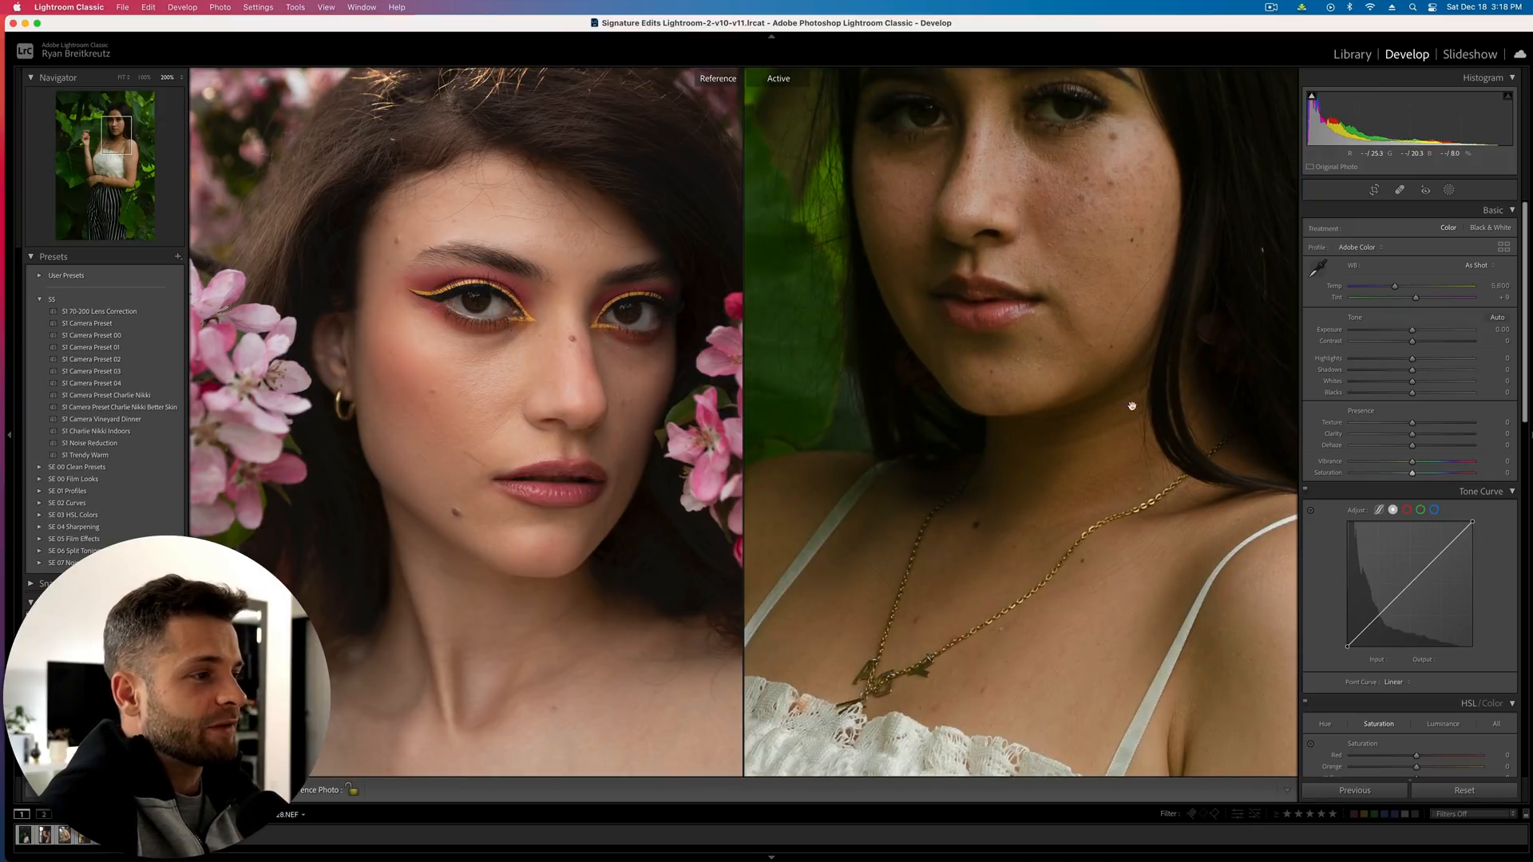
Set the white balance to temperature 4,738 and tint +21, and raise exposure to +0.40
{"action": "scroll", "coordinate": [1438, 579], "scroll_direction": "down", "scroll_amount": 6}
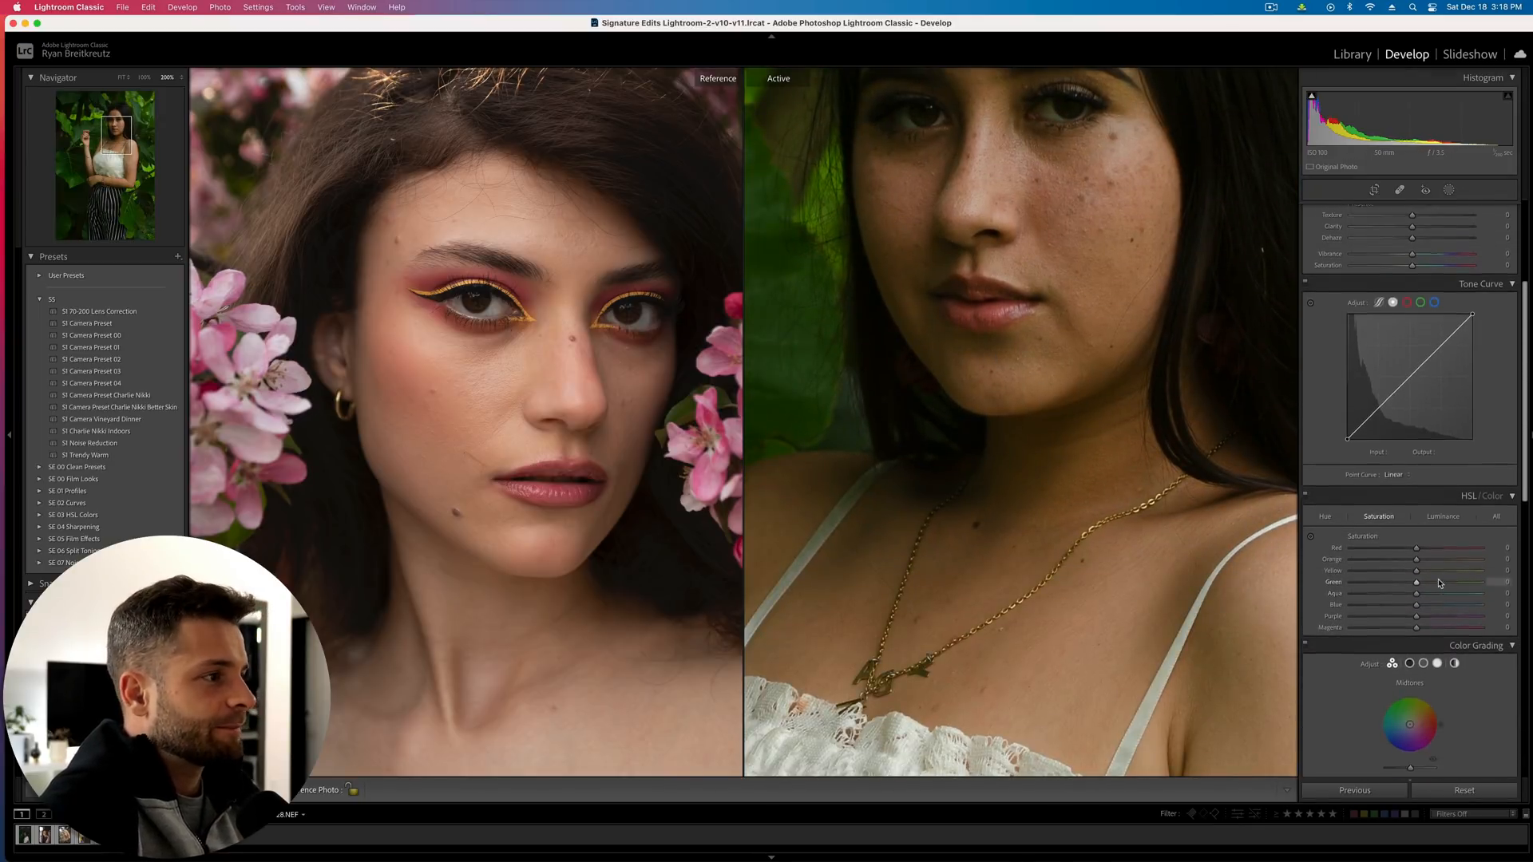
{"action": "scroll", "coordinate": [1438, 580], "scroll_direction": "up", "scroll_amount": 6}
{"action": "left_click_drag", "start_coordinate": [1397, 289], "coordinate": [1419, 334]}
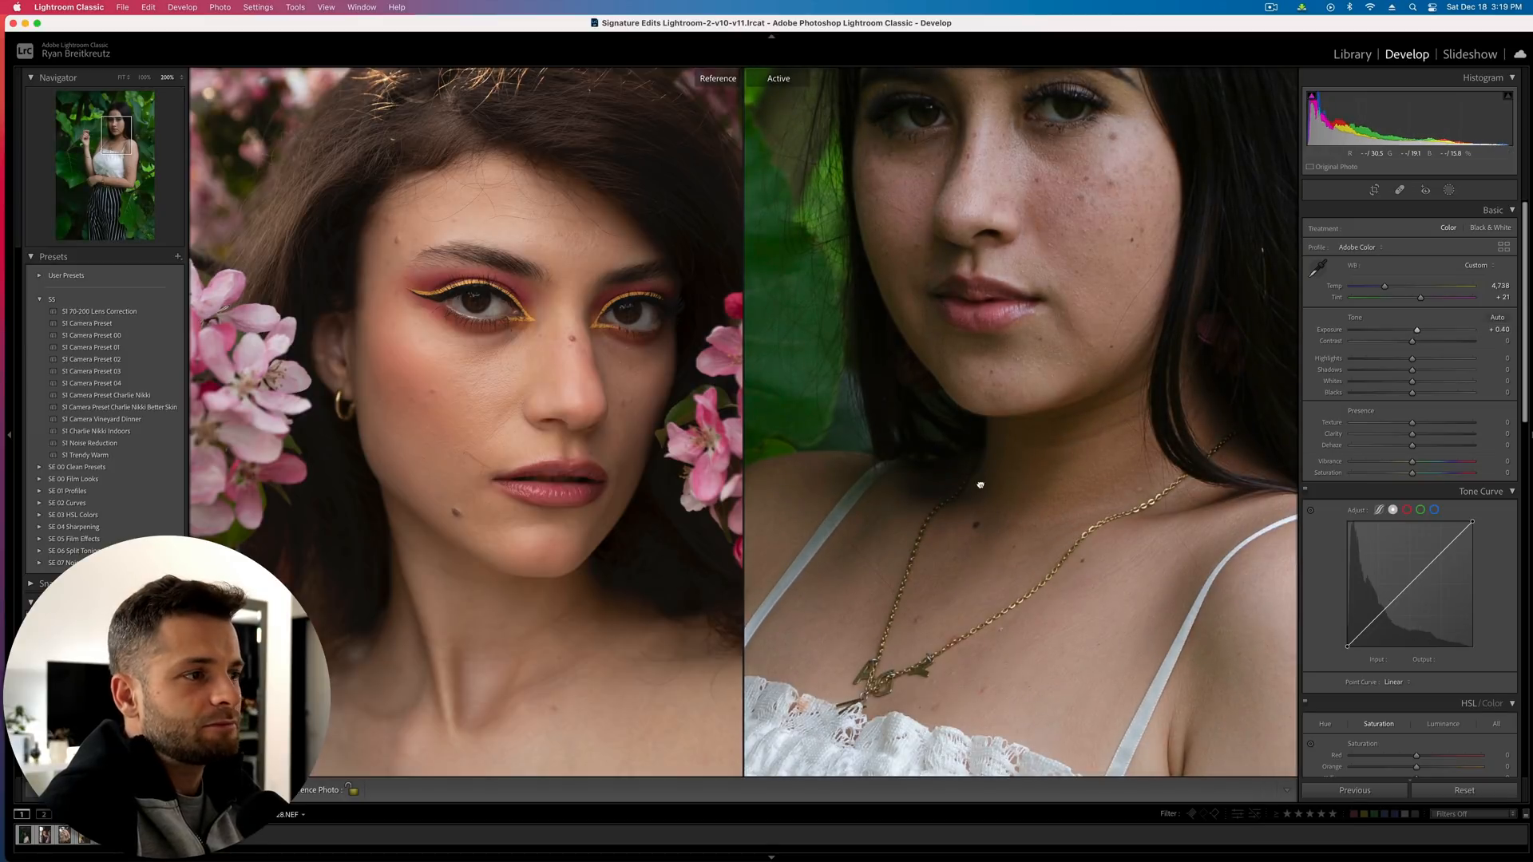
{"action": "left_click_drag", "start_coordinate": [951, 306], "coordinate": [980, 486]}
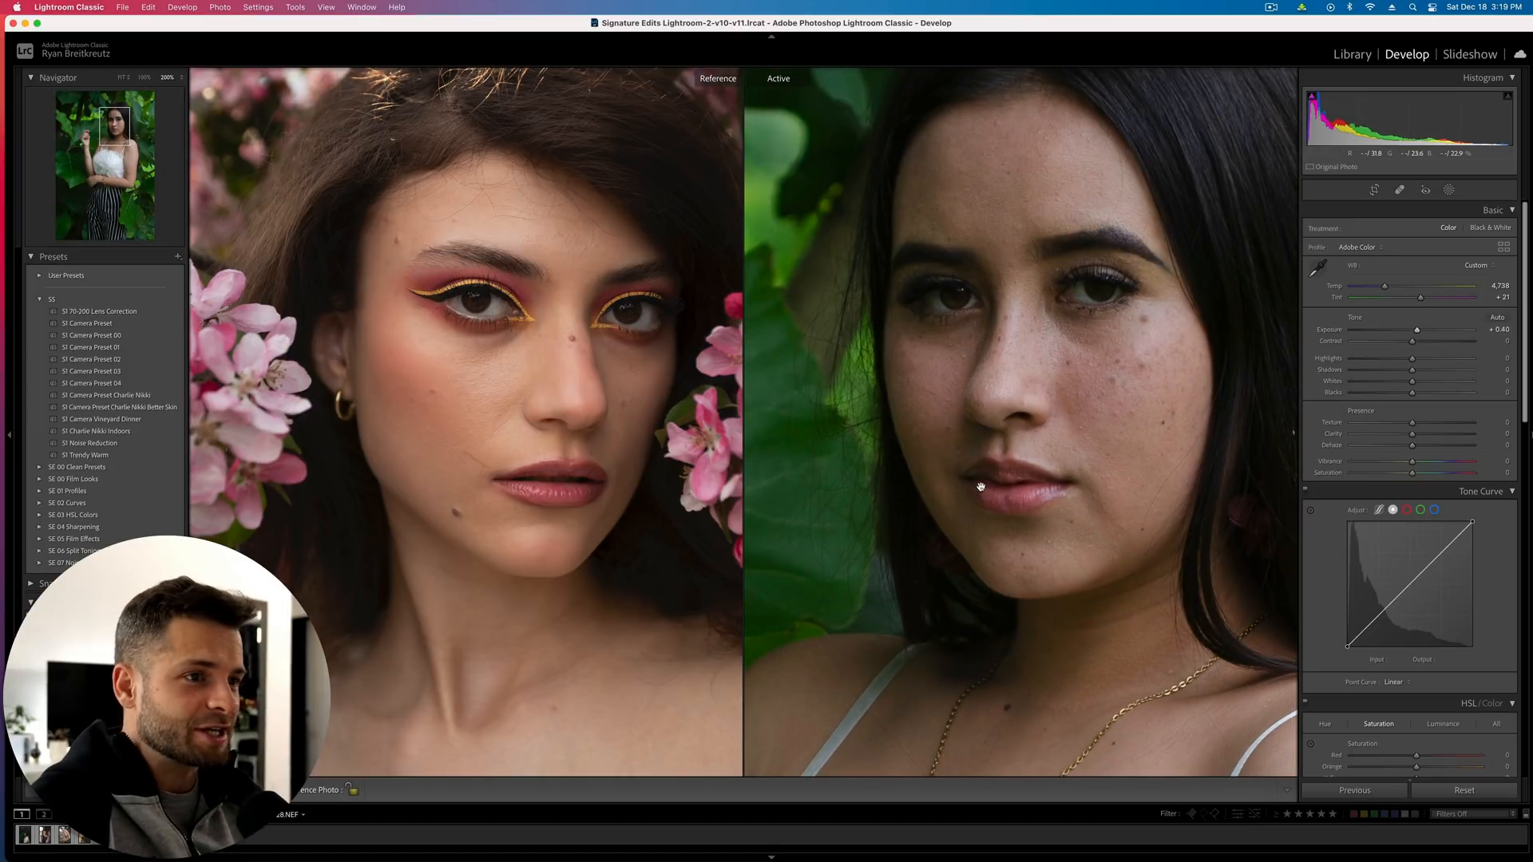
Warm the white balance temperature to 5,034 and check the woman's skin up close against the reference
{"action": "left_click", "coordinate": [981, 486]}
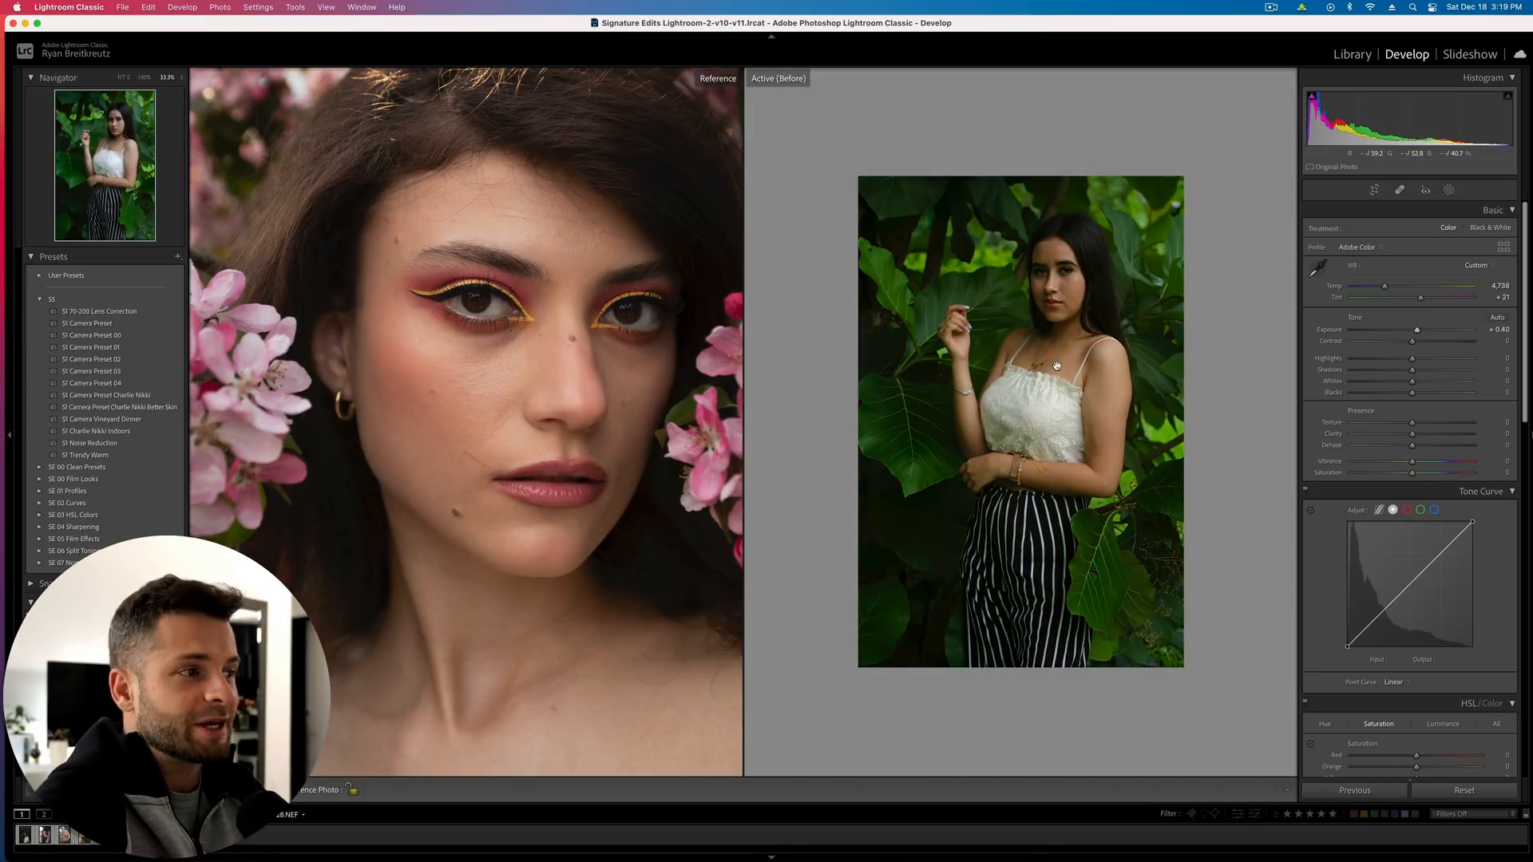
{"action": "left_click_drag", "start_coordinate": [1386, 286], "coordinate": [1389, 287]}
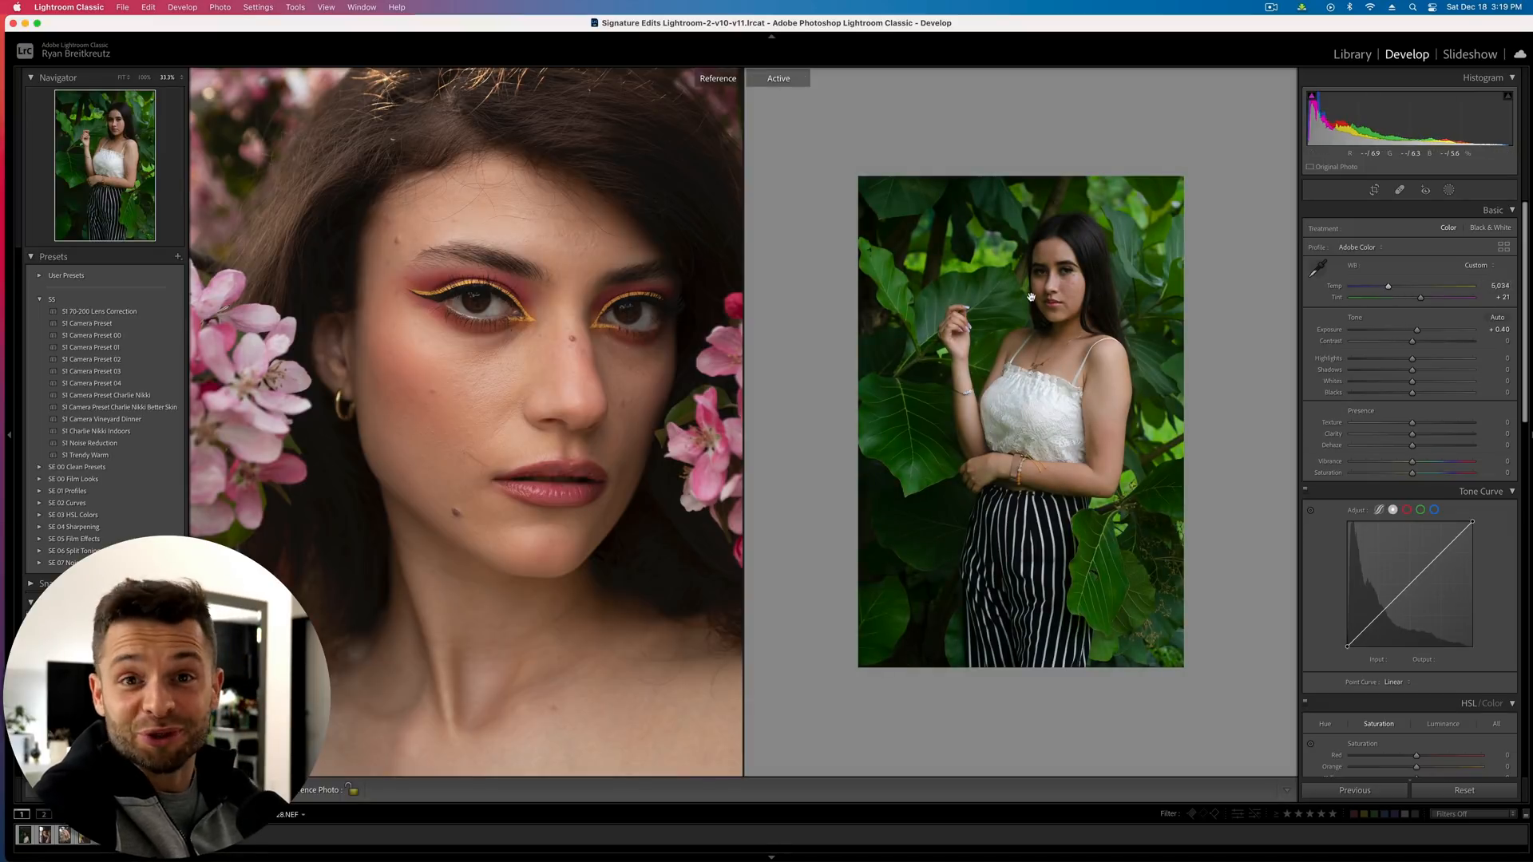
{"action": "left_click", "coordinate": [1086, 279]}
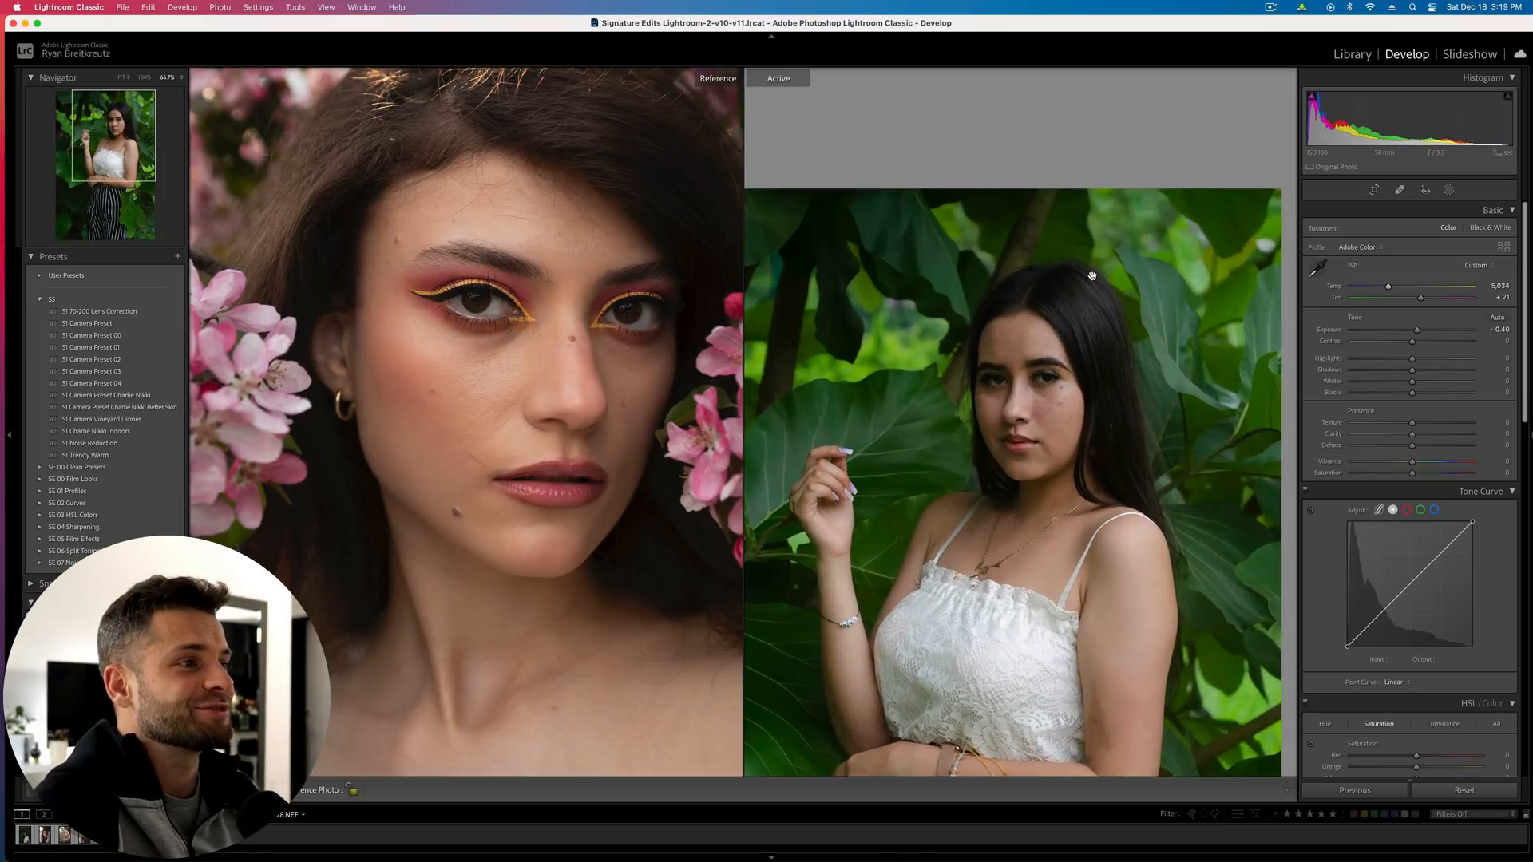
{"action": "left_click_drag", "start_coordinate": [1075, 453], "coordinate": [1075, 441]}
{"action": "key", "text": "super+equal"}
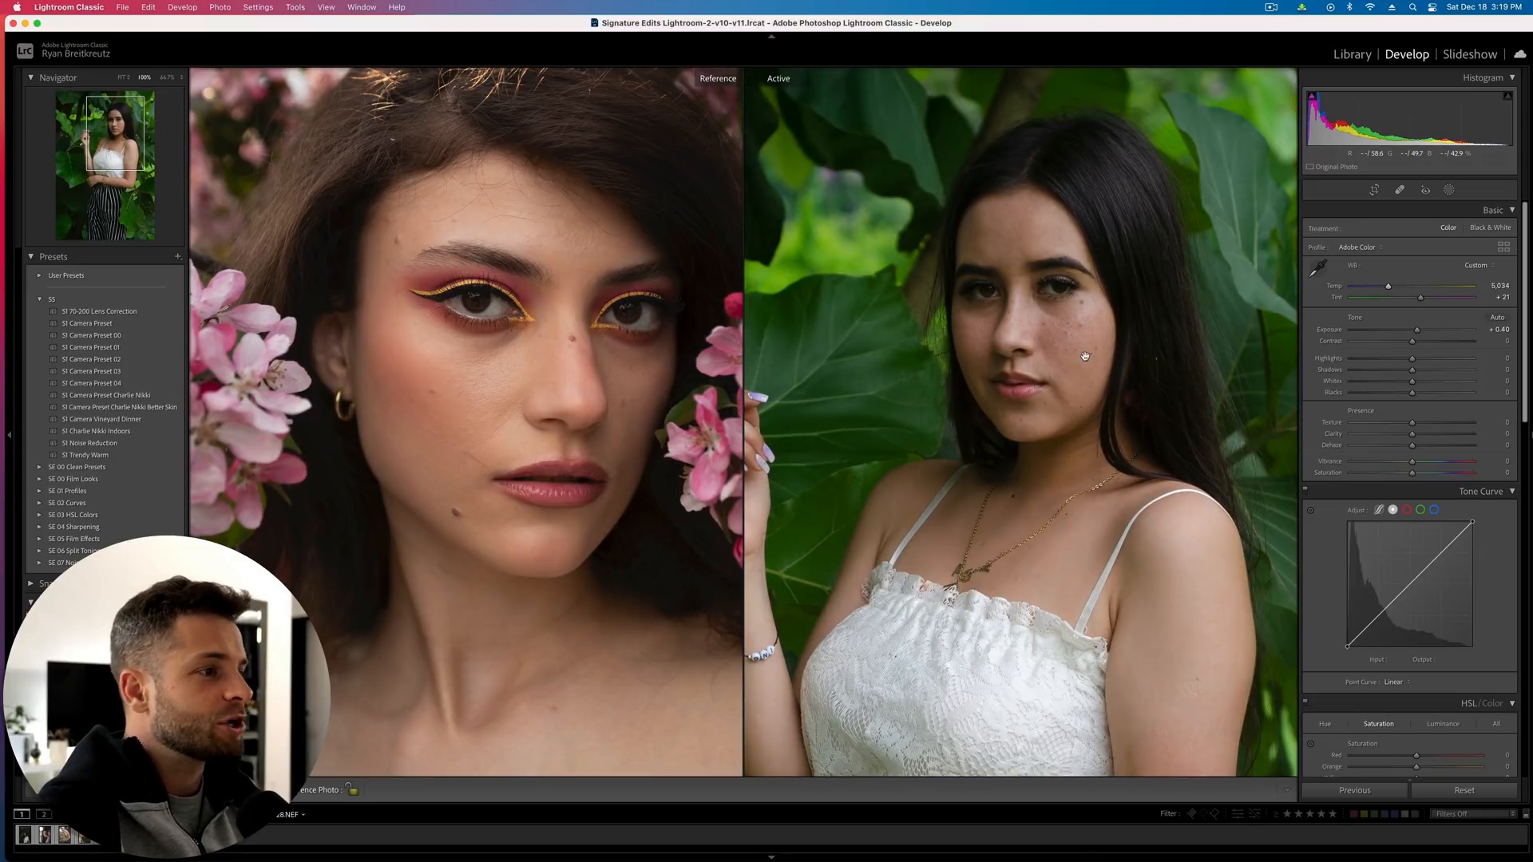
{"action": "key", "text": "super+equal"}
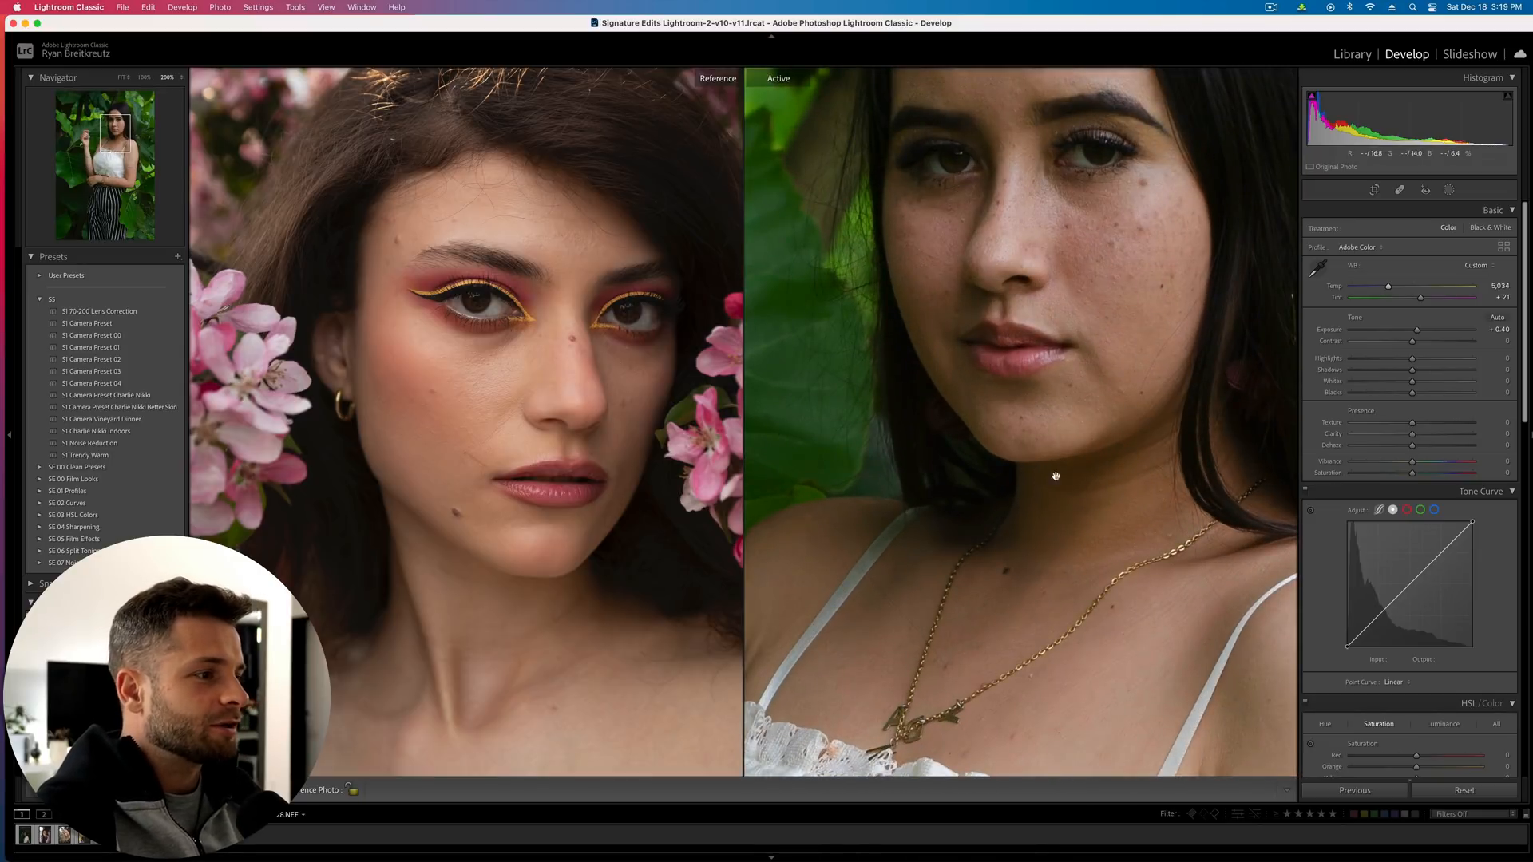
Set the yellow hue to -92 and check the skin and leaves across the whole portrait
{"action": "scroll", "coordinate": [1409, 555], "scroll_direction": "down", "scroll_amount": 5}
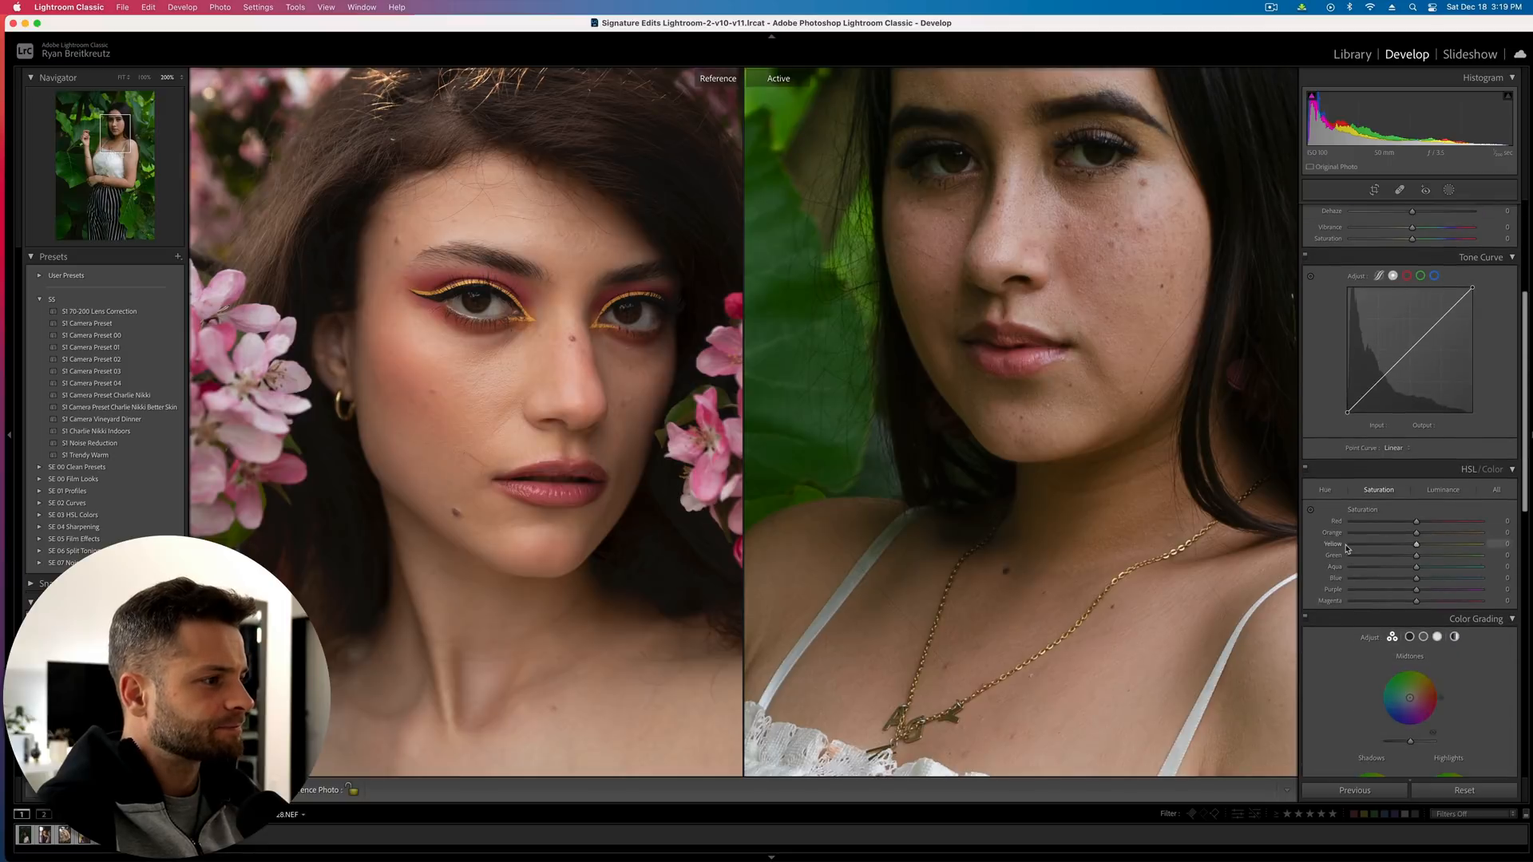
{"action": "left_click", "coordinate": [1327, 491]}
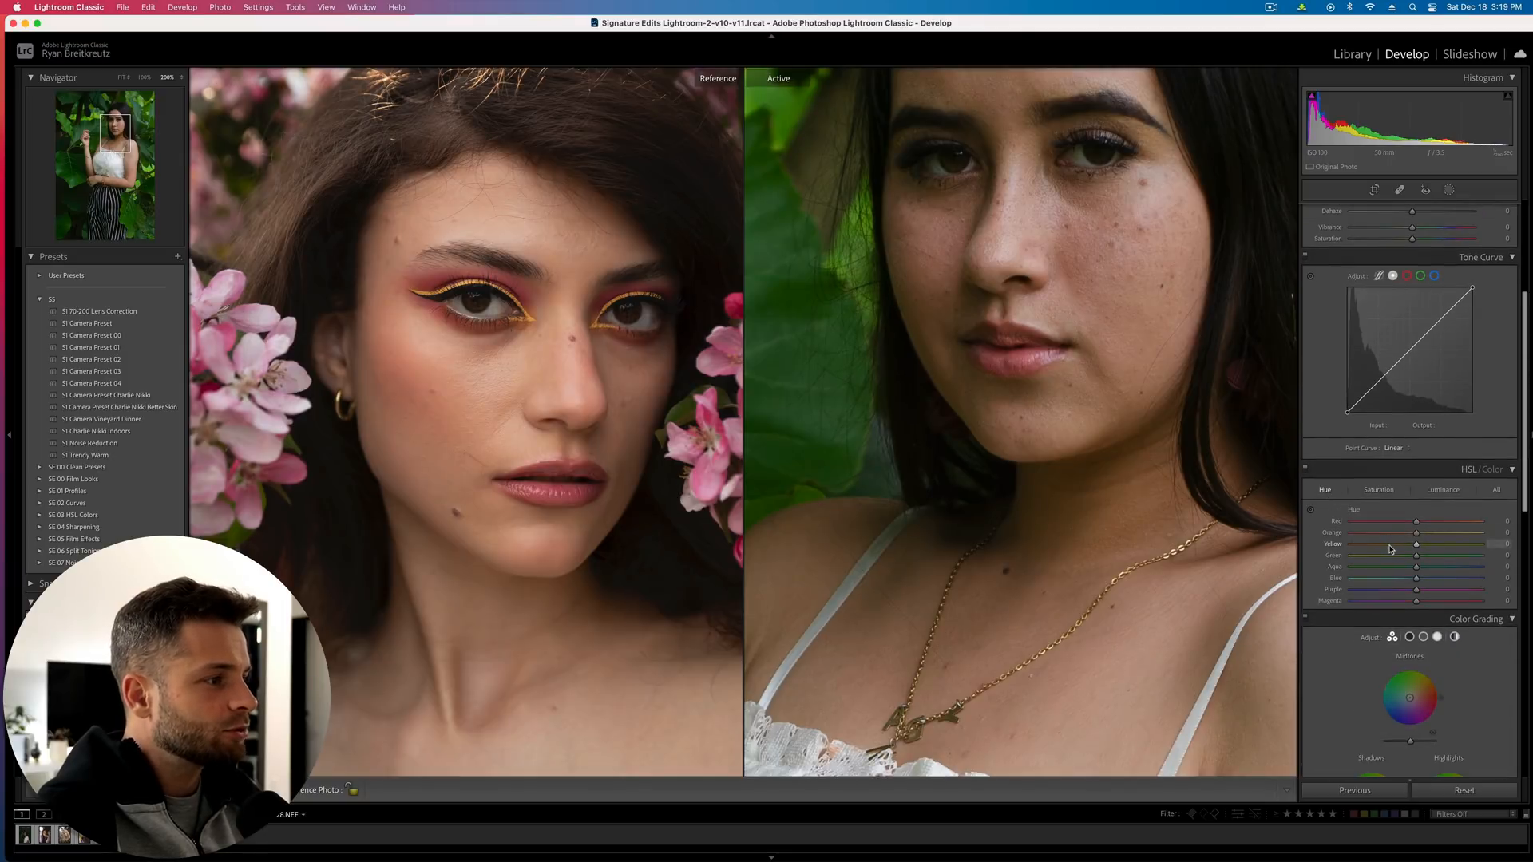
{"action": "left_click_drag", "start_coordinate": [1390, 549], "coordinate": [1459, 566]}
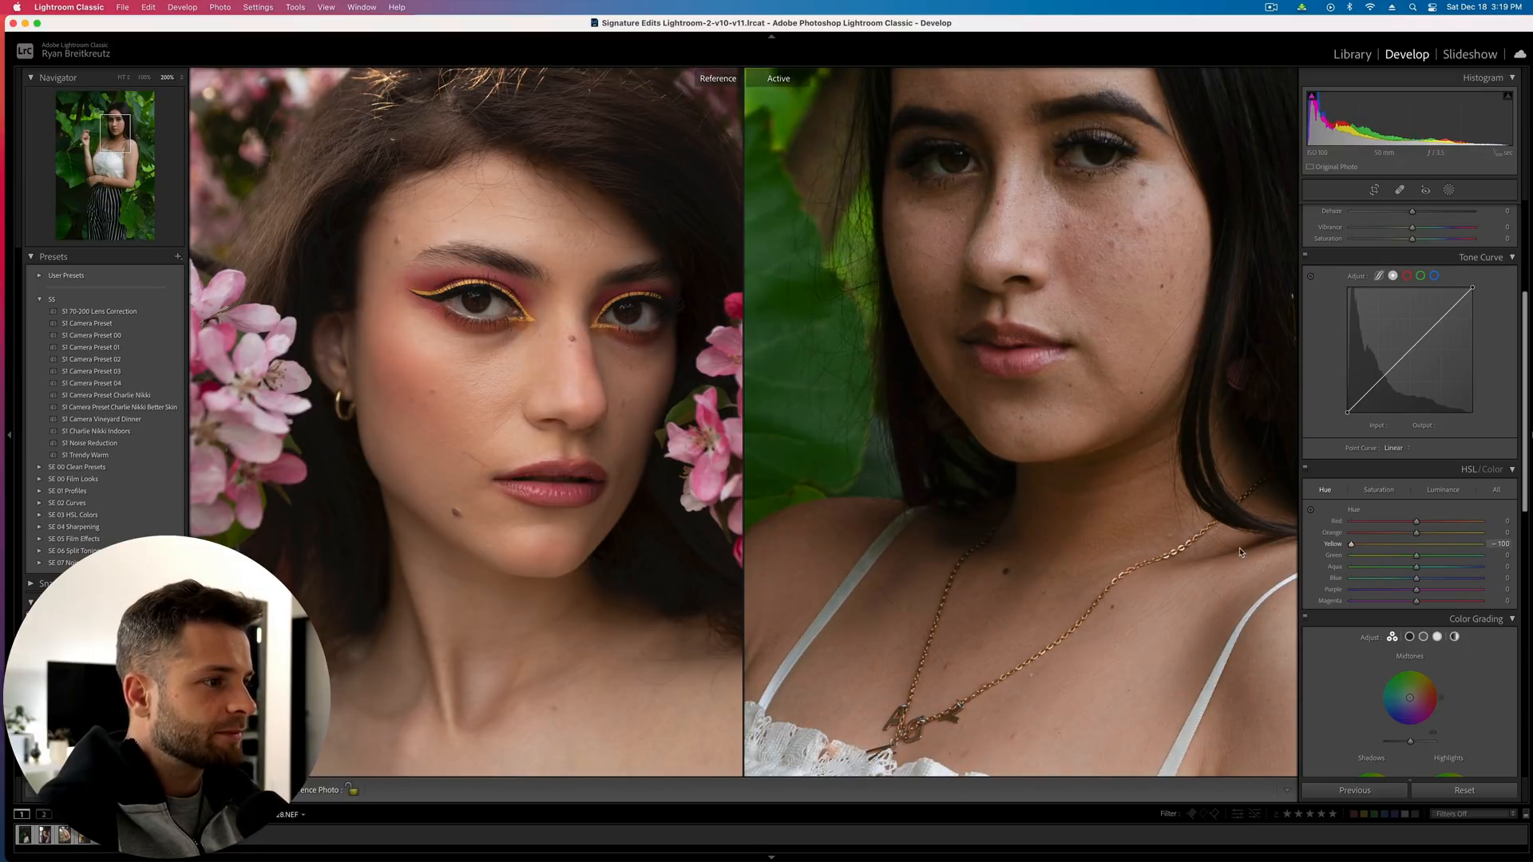
{"action": "left_click_drag", "start_coordinate": [1339, 551], "coordinate": [1337, 550]}
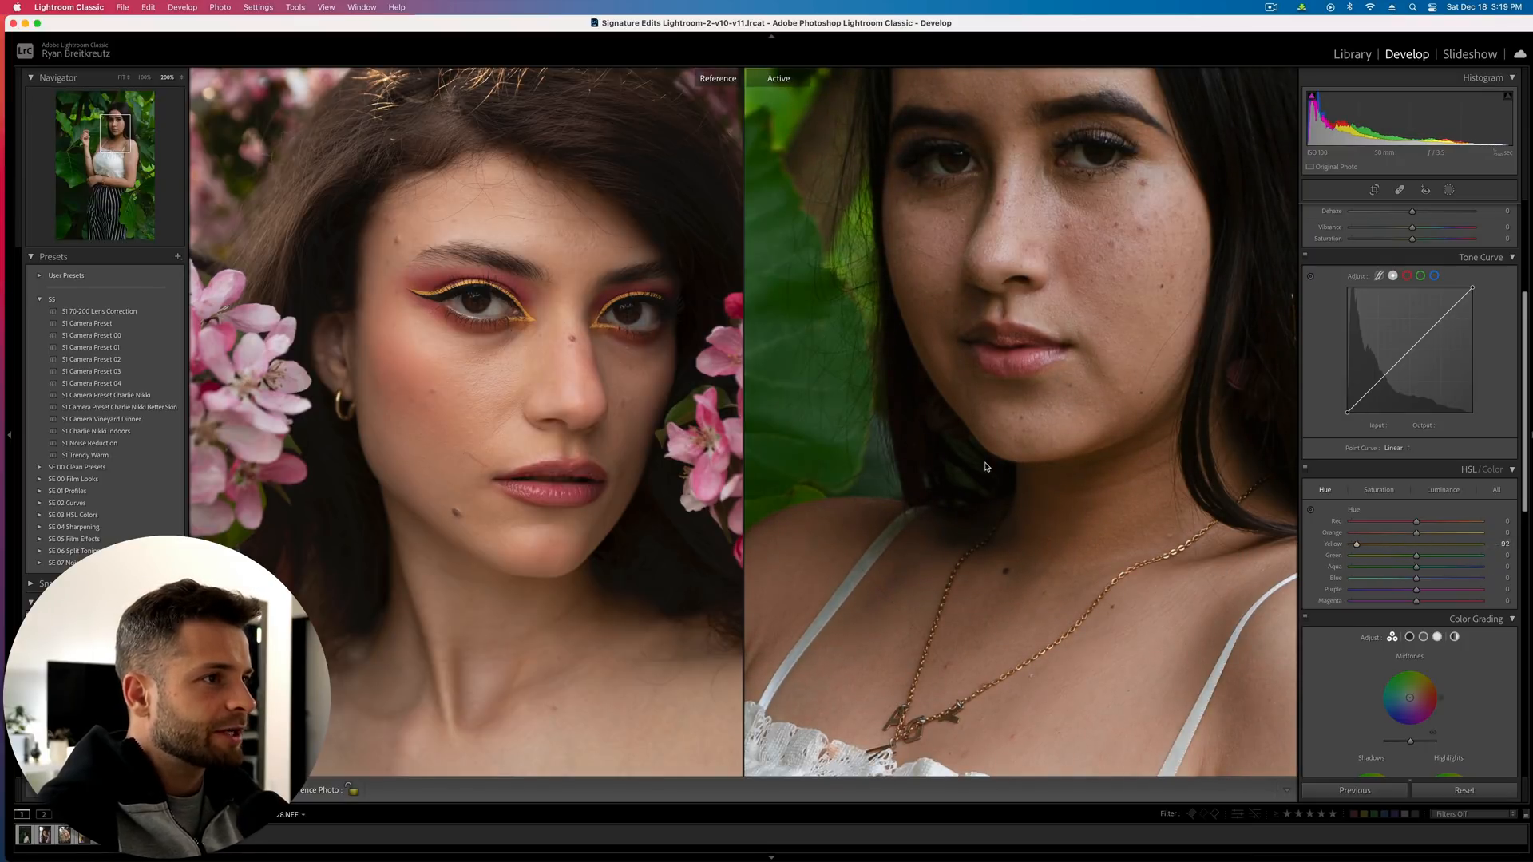
{"action": "left_click", "coordinate": [984, 463]}
{"action": "key", "text": "super+minus"}
{"action": "key", "text": "super+minus"}
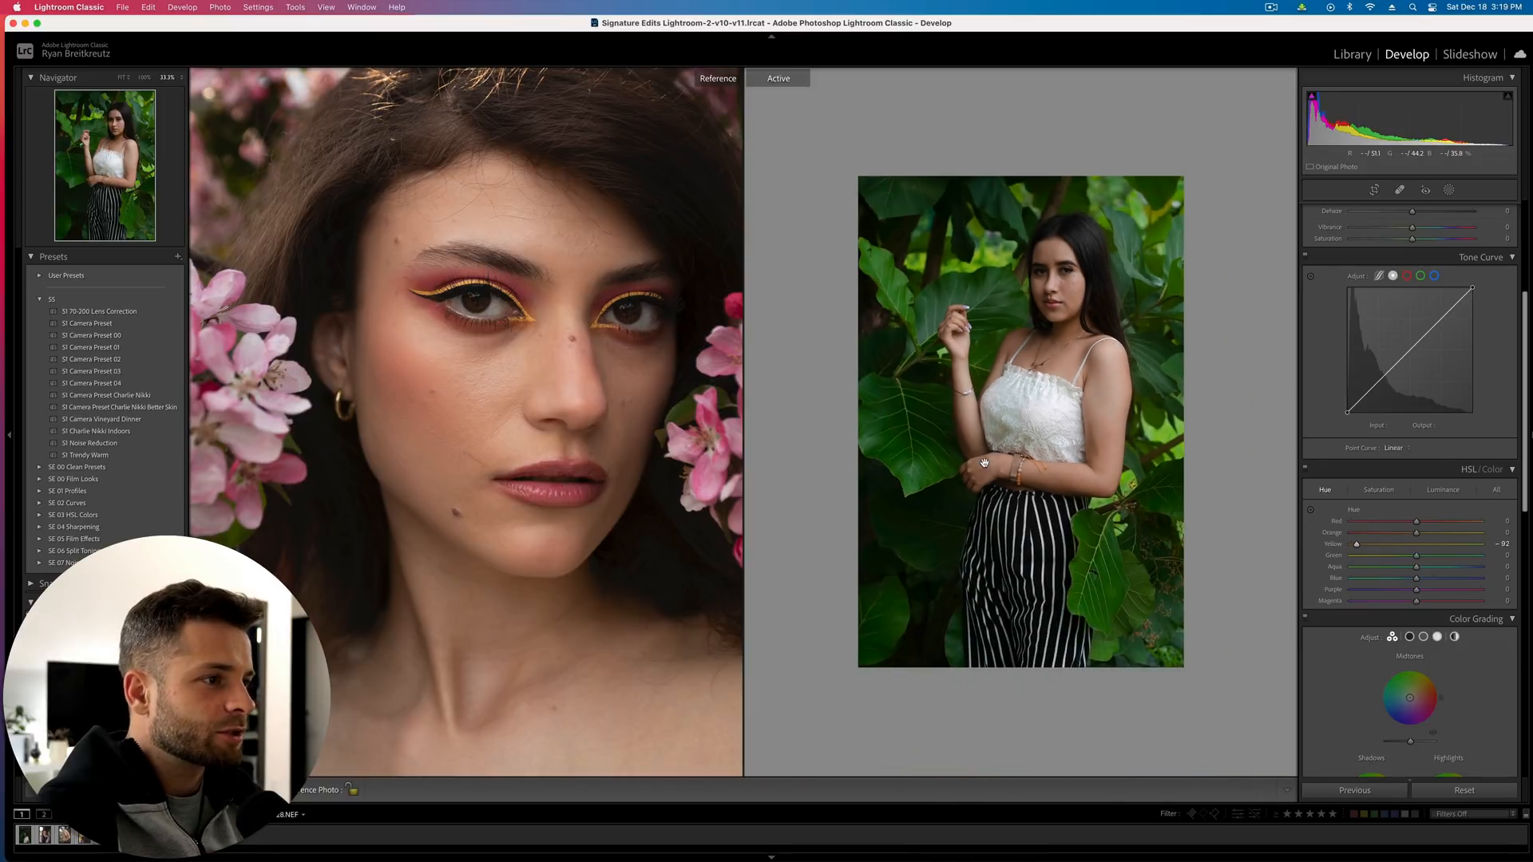
{"action": "key", "text": "super+equal"}
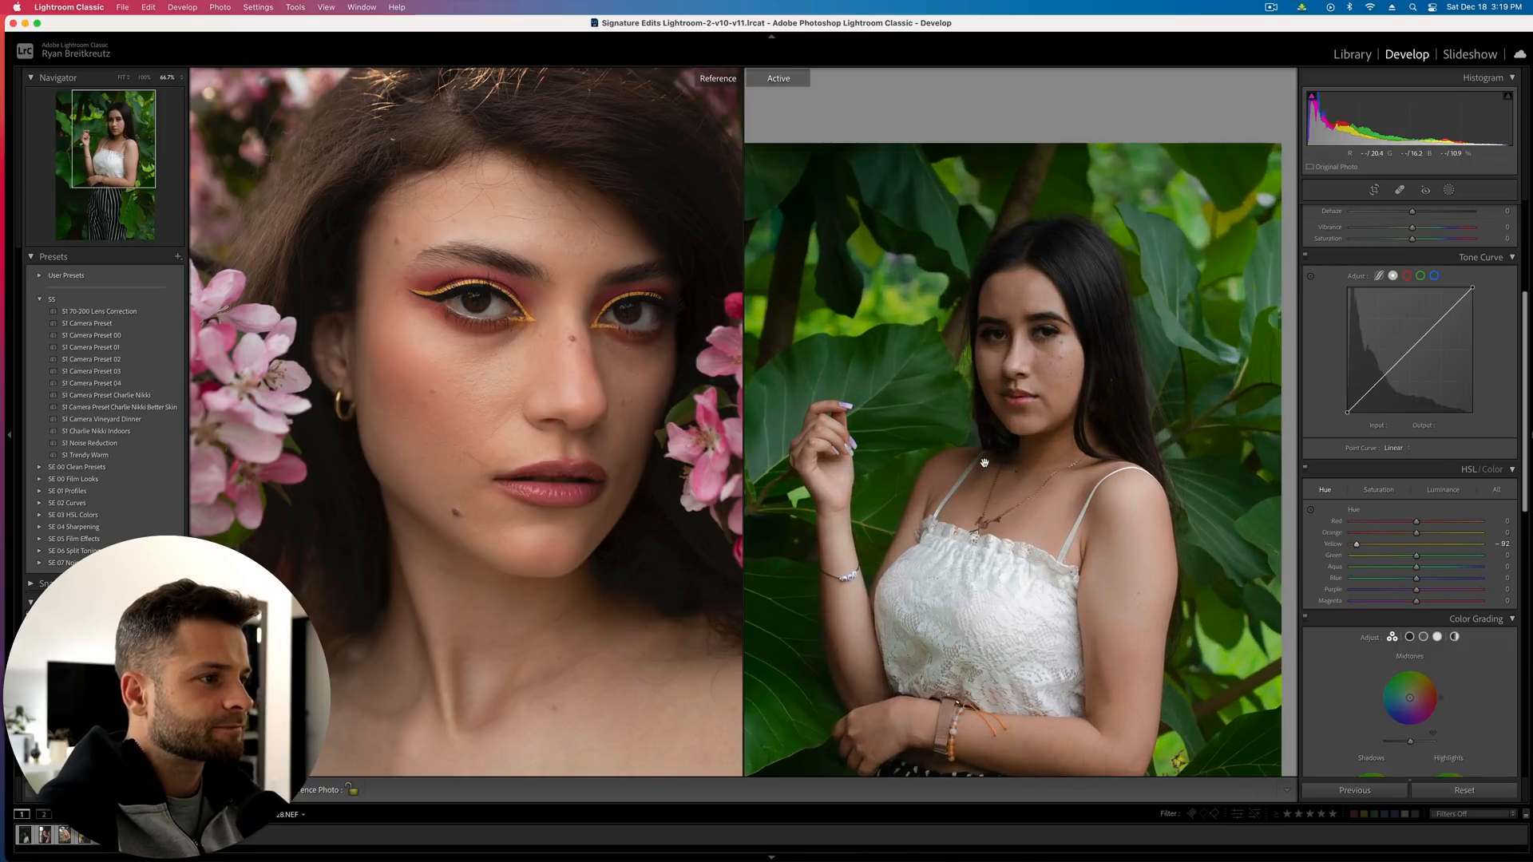
{"action": "left_click_drag", "start_coordinate": [984, 463], "coordinate": [1063, 399]}
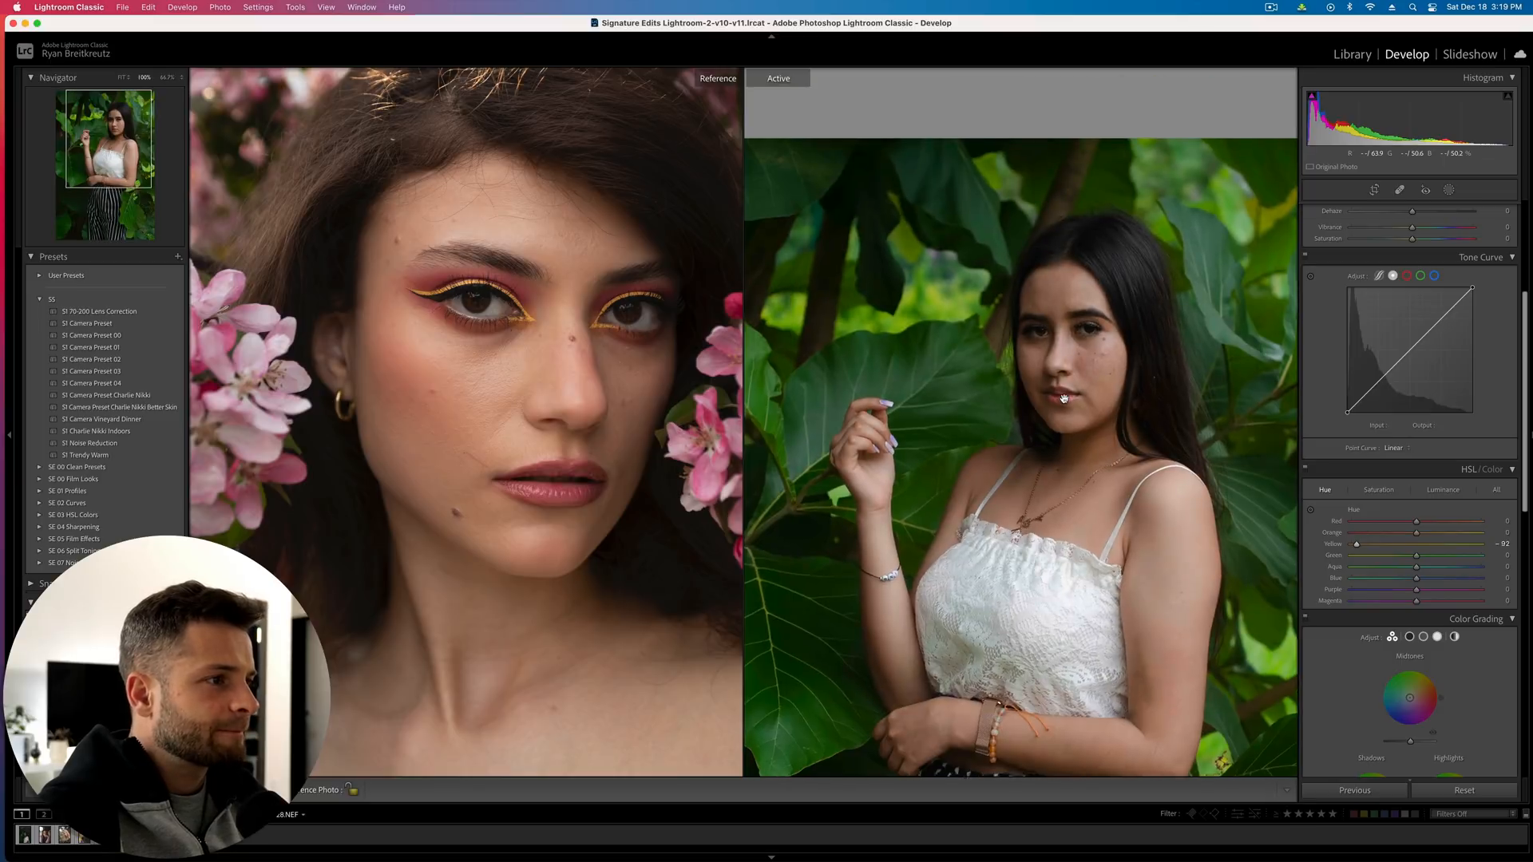
Darken the skin by setting the orange luminance to -32, briefly resetting it to compare
{"action": "key", "text": "super+equal"}
{"action": "key", "text": "super+equal"}
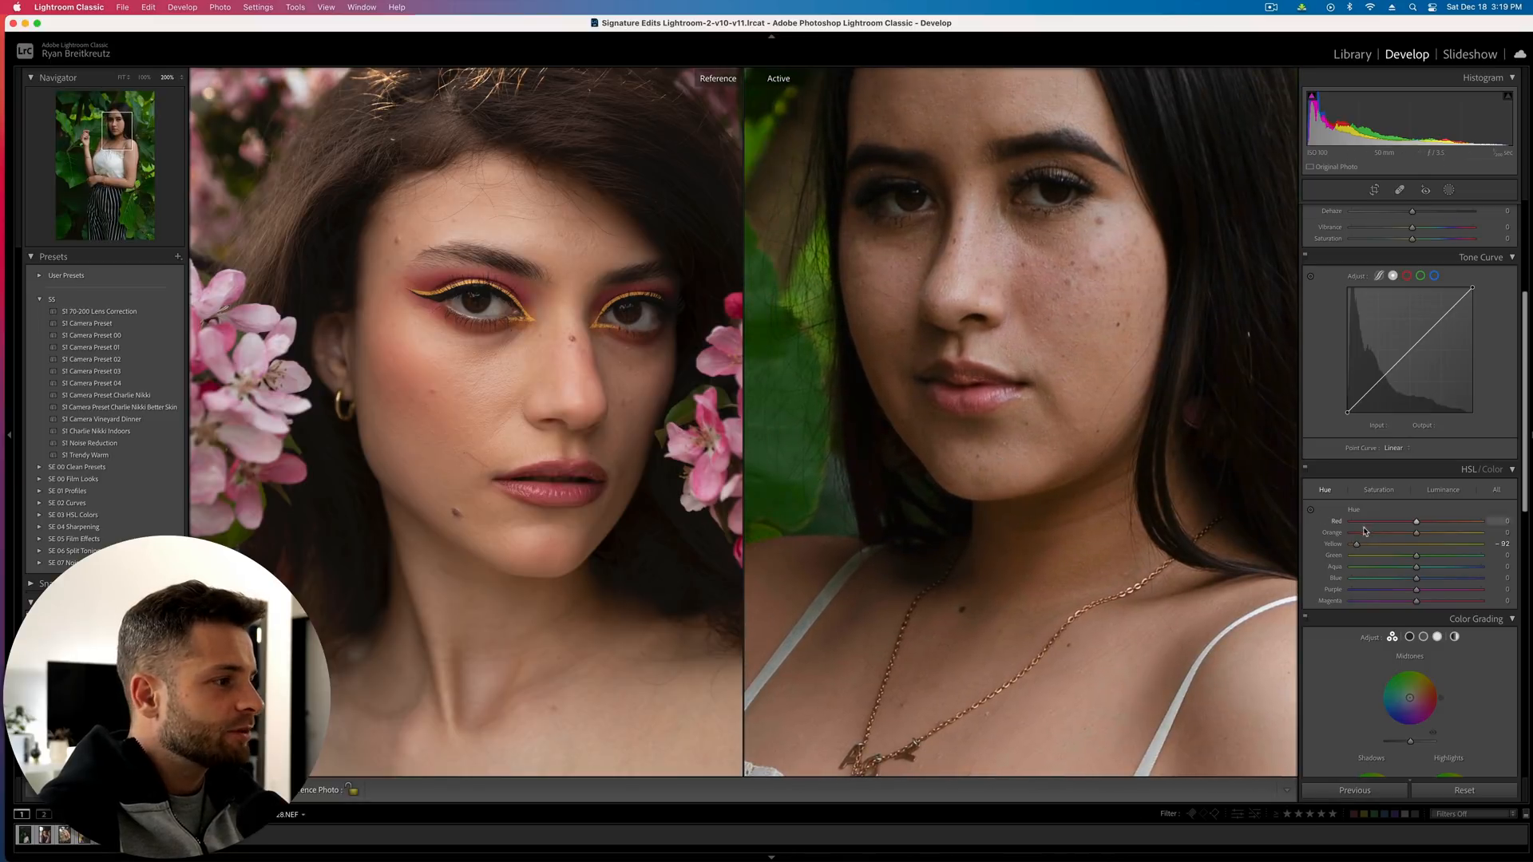
{"action": "left_click", "coordinate": [1379, 490]}
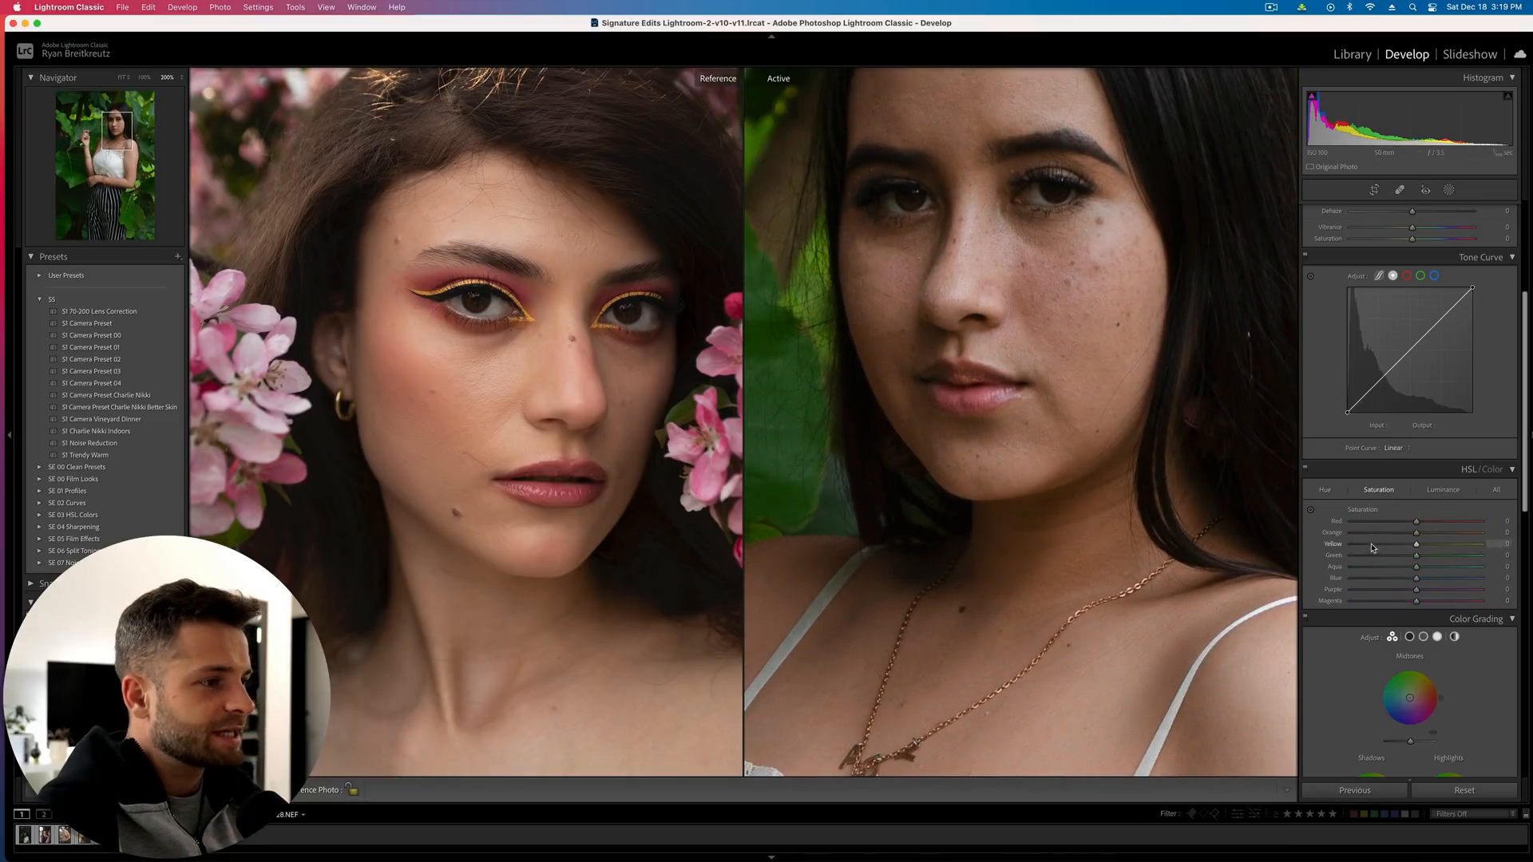
{"action": "left_click_drag", "start_coordinate": [1373, 547], "coordinate": [1395, 533]}
{"action": "left_click", "coordinate": [1444, 490]}
{"action": "left_click", "coordinate": [997, 441]}
{"action": "left_click_drag", "start_coordinate": [1032, 471], "coordinate": [1063, 448]}
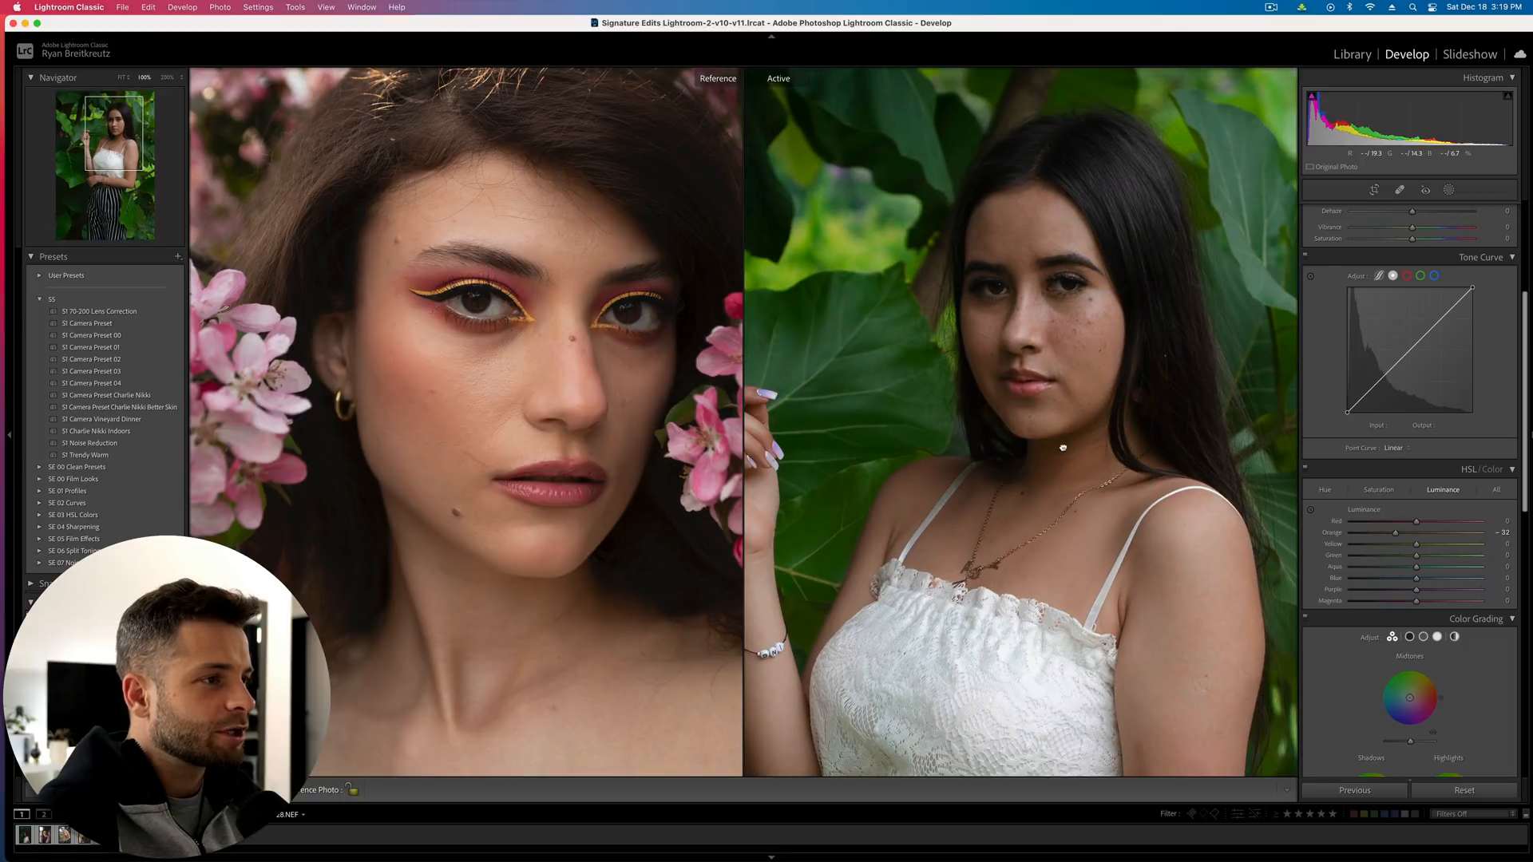
{"action": "double_click", "coordinate": [1395, 533]}
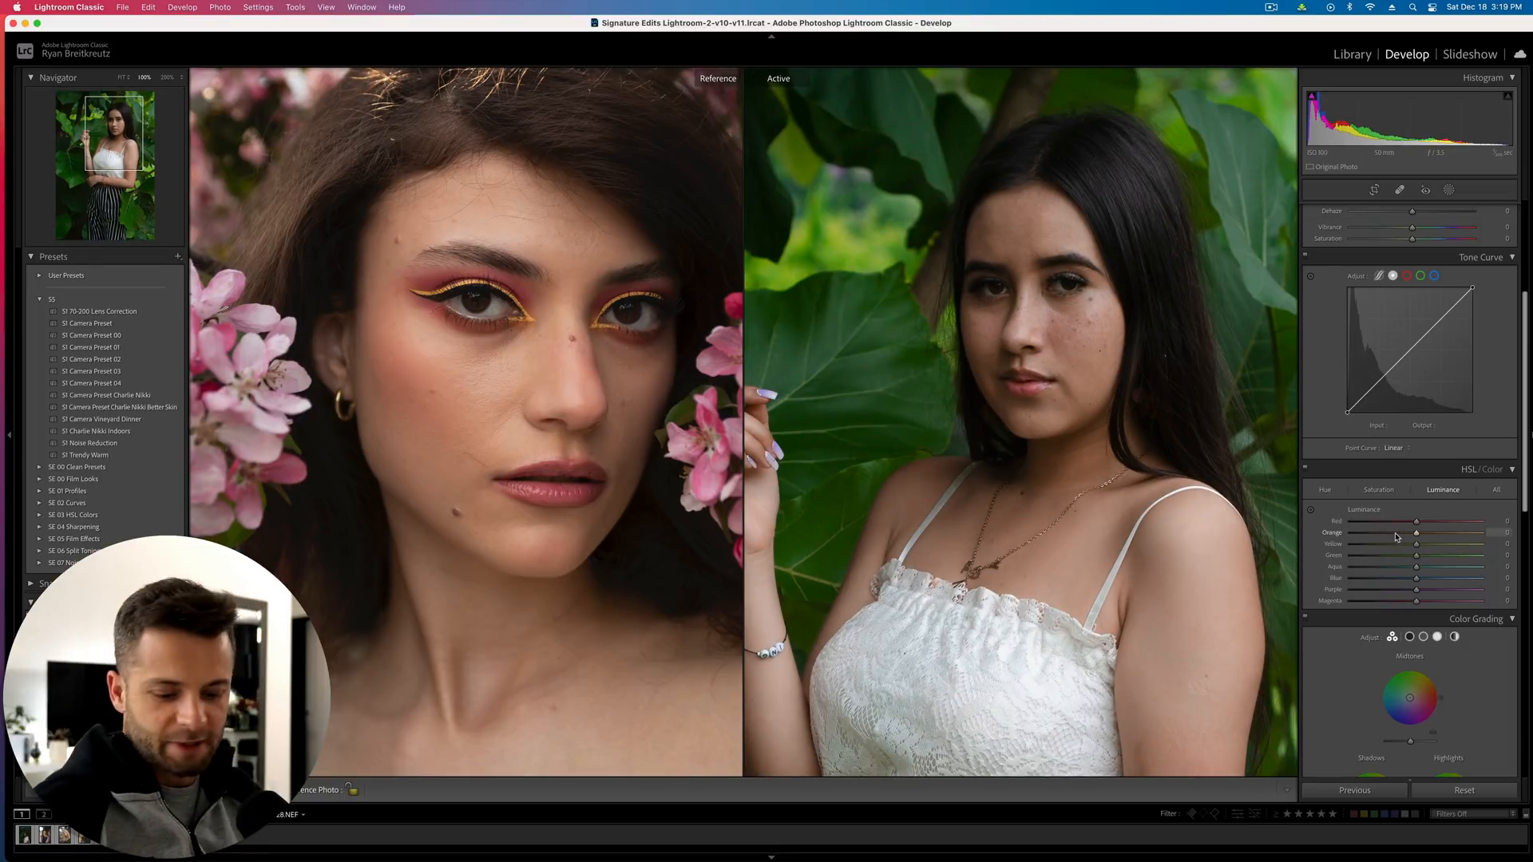
{"action": "key", "text": "super+z"}
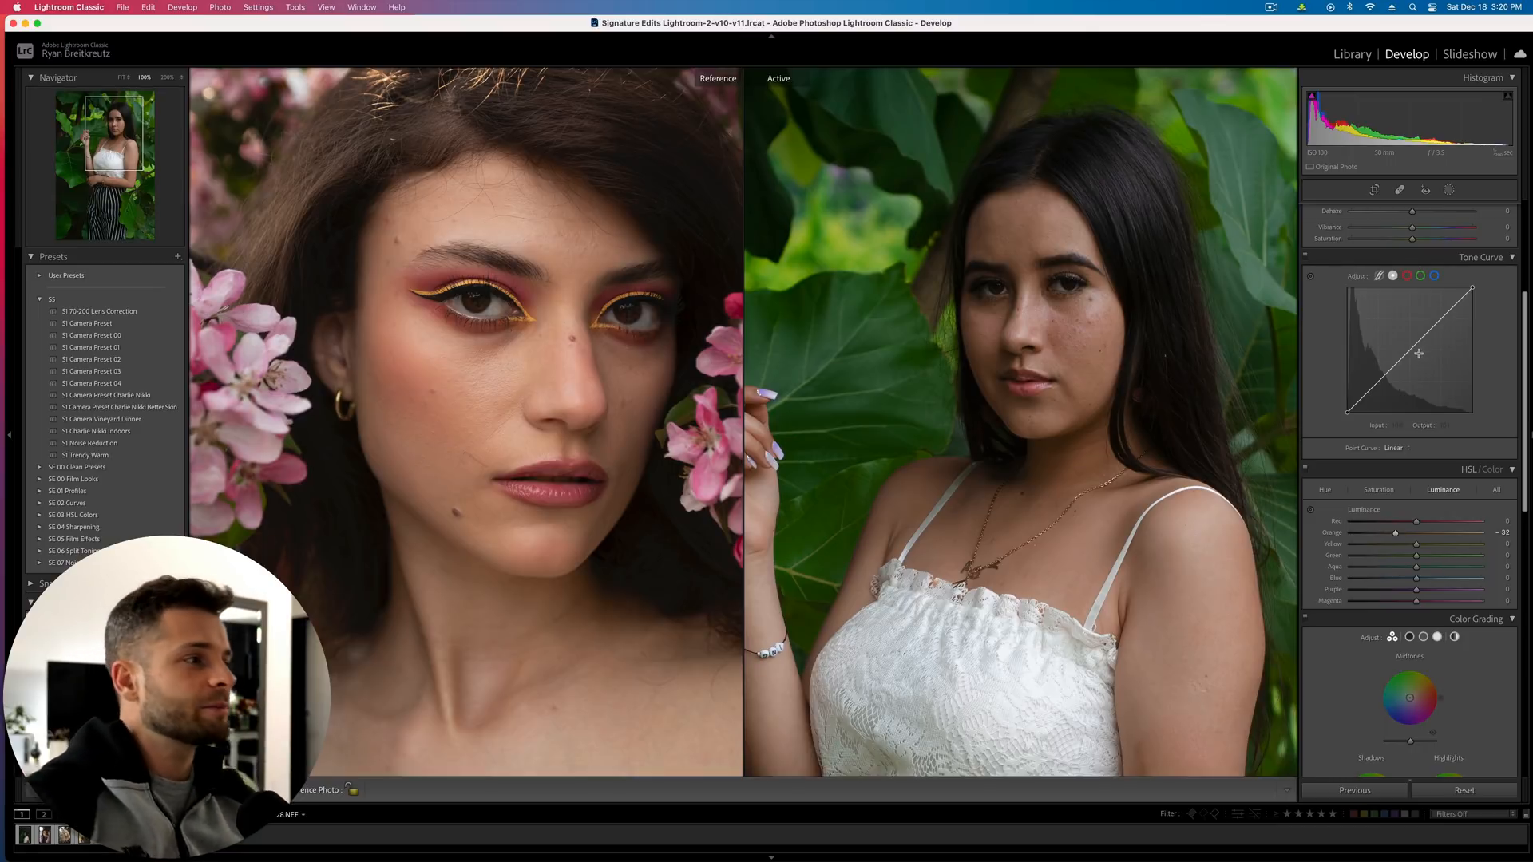
Lift the tone curve's shadows from input 63 to output 73, anchor the brighter tones, and compare the curve on and off
{"action": "left_click_drag", "start_coordinate": [1407, 352], "coordinate": [1378, 377]}
{"action": "left_click", "coordinate": [1439, 321]}
{"action": "left_click", "coordinate": [1306, 257]}
{"action": "left_click", "coordinate": [1306, 257]}
{"action": "left_click", "coordinate": [1306, 257]}
{"action": "left_click", "coordinate": [1306, 257]}
{"action": "left_click", "coordinate": [1307, 257]}
{"action": "left_click", "coordinate": [1306, 257]}
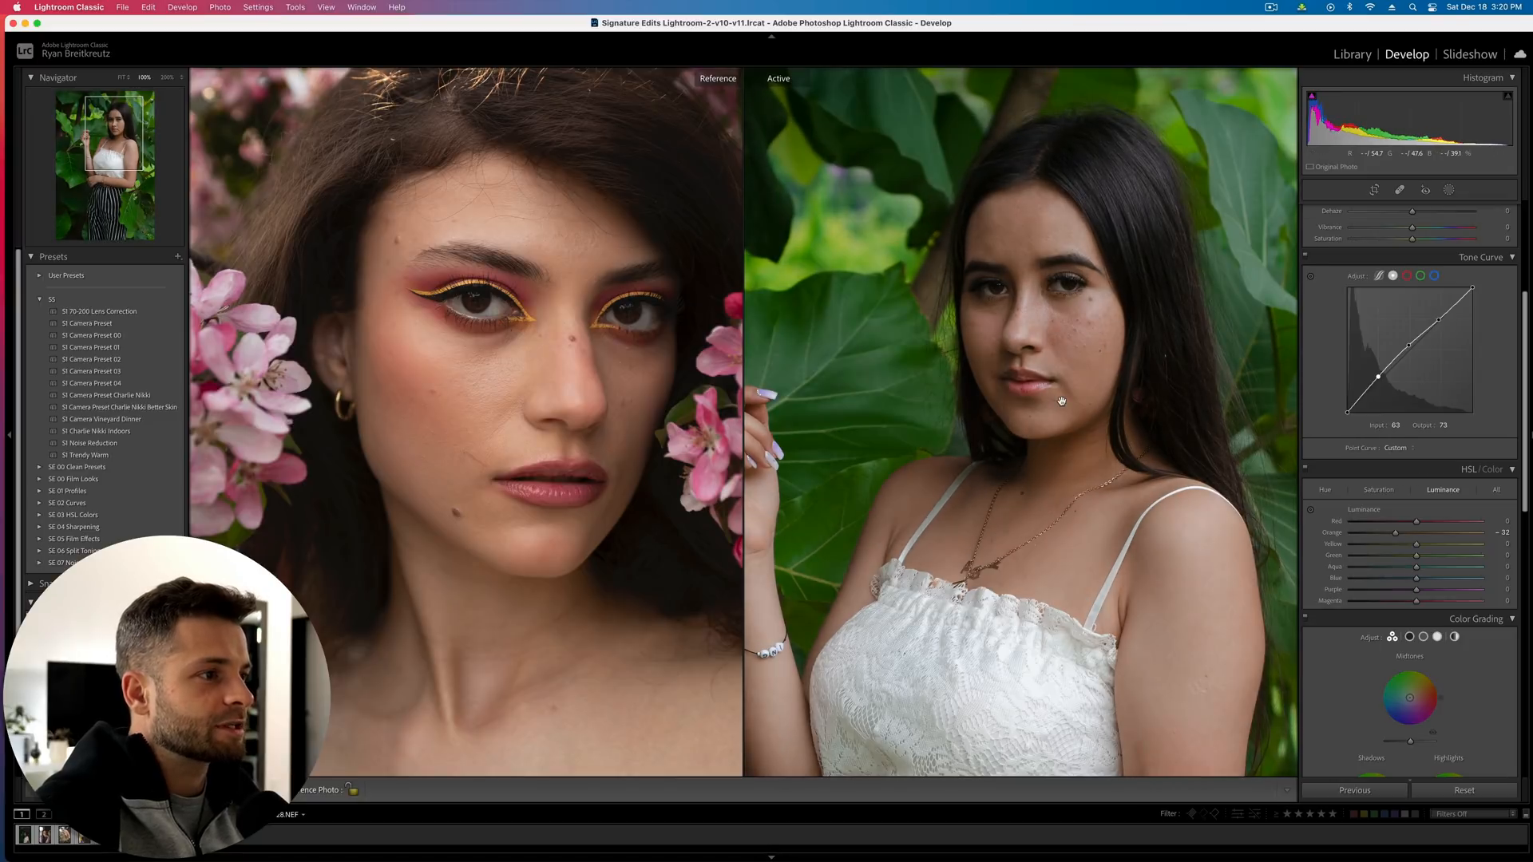
Compare the portrait before and after the edits and set the white balance temperature to 5,247
{"action": "left_click", "coordinate": [1061, 400]}
{"action": "key", "text": "backslash"}
{"action": "key", "text": "backslash"}
{"action": "key", "text": "backslash"}
{"action": "key", "text": "backslash"}
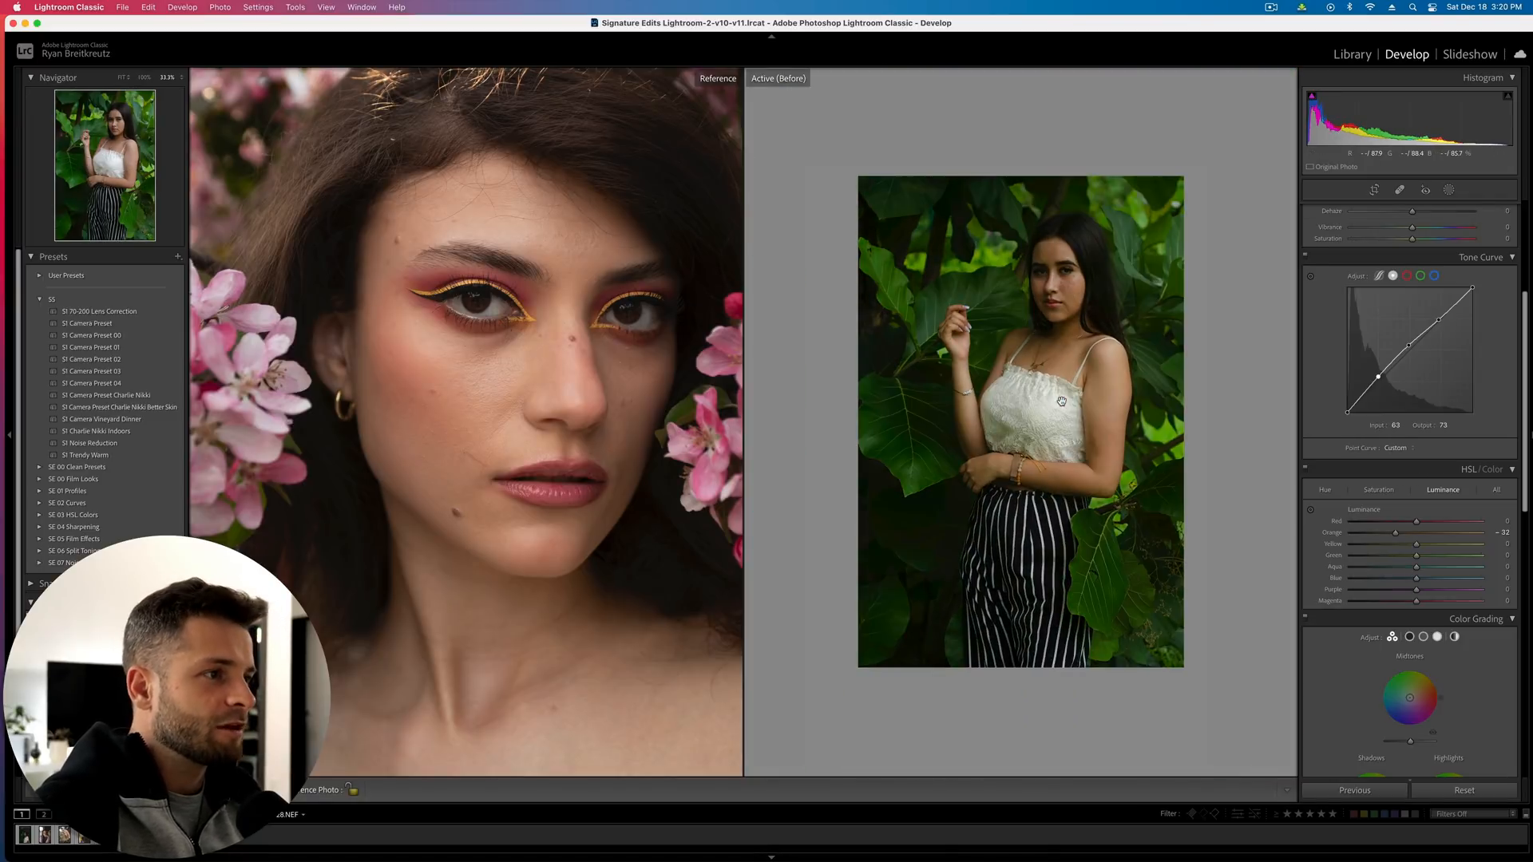
{"action": "key", "text": "backslash"}
{"action": "key", "text": "backslash"}
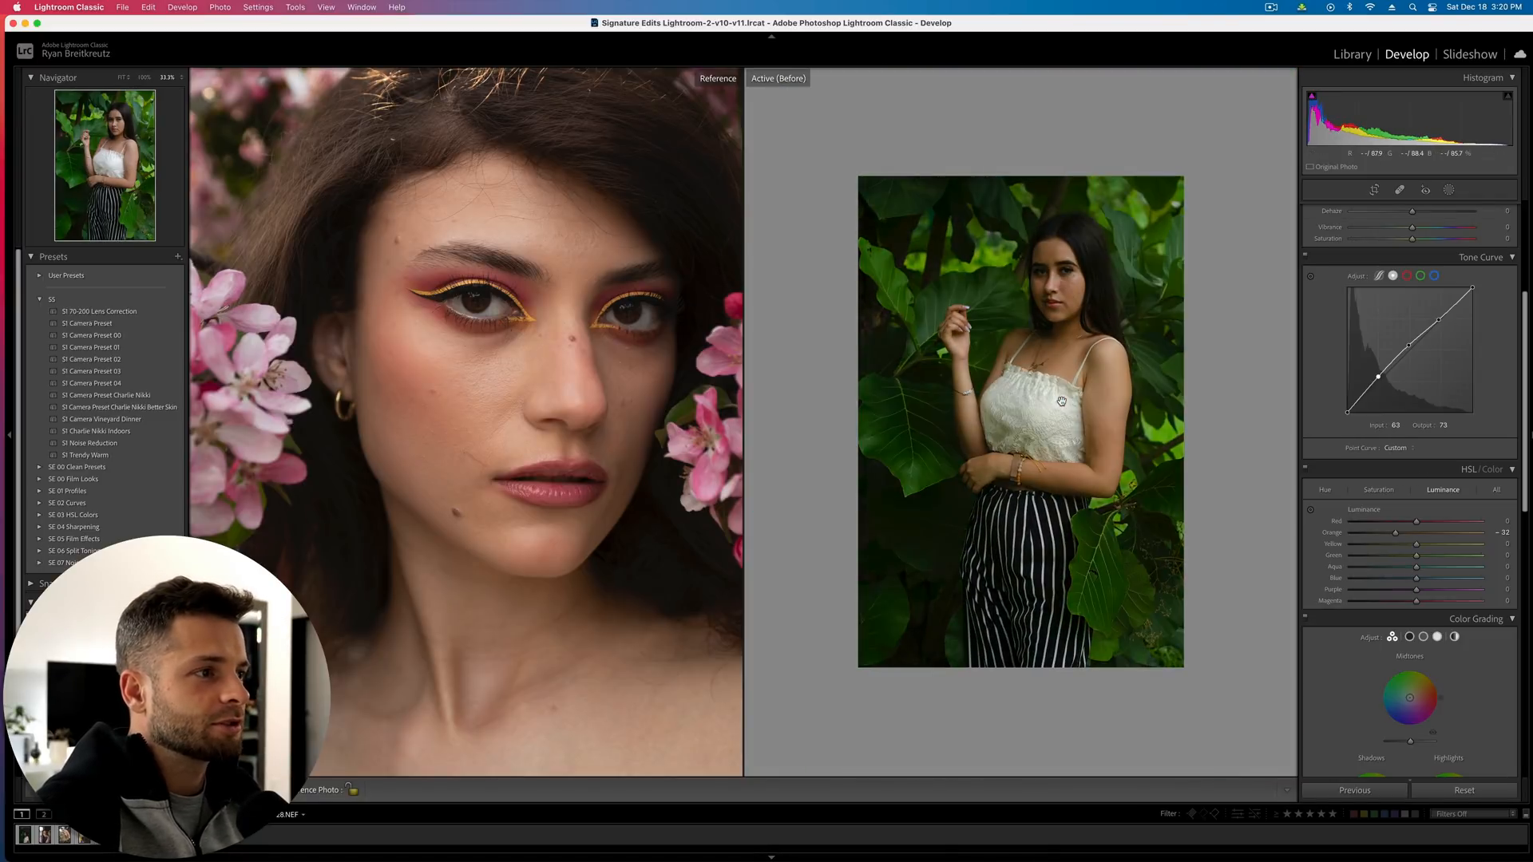
{"action": "scroll", "coordinate": [1343, 352], "scroll_direction": "up", "scroll_amount": 5}
{"action": "scroll", "coordinate": [1366, 319], "scroll_direction": "down", "scroll_amount": 1}
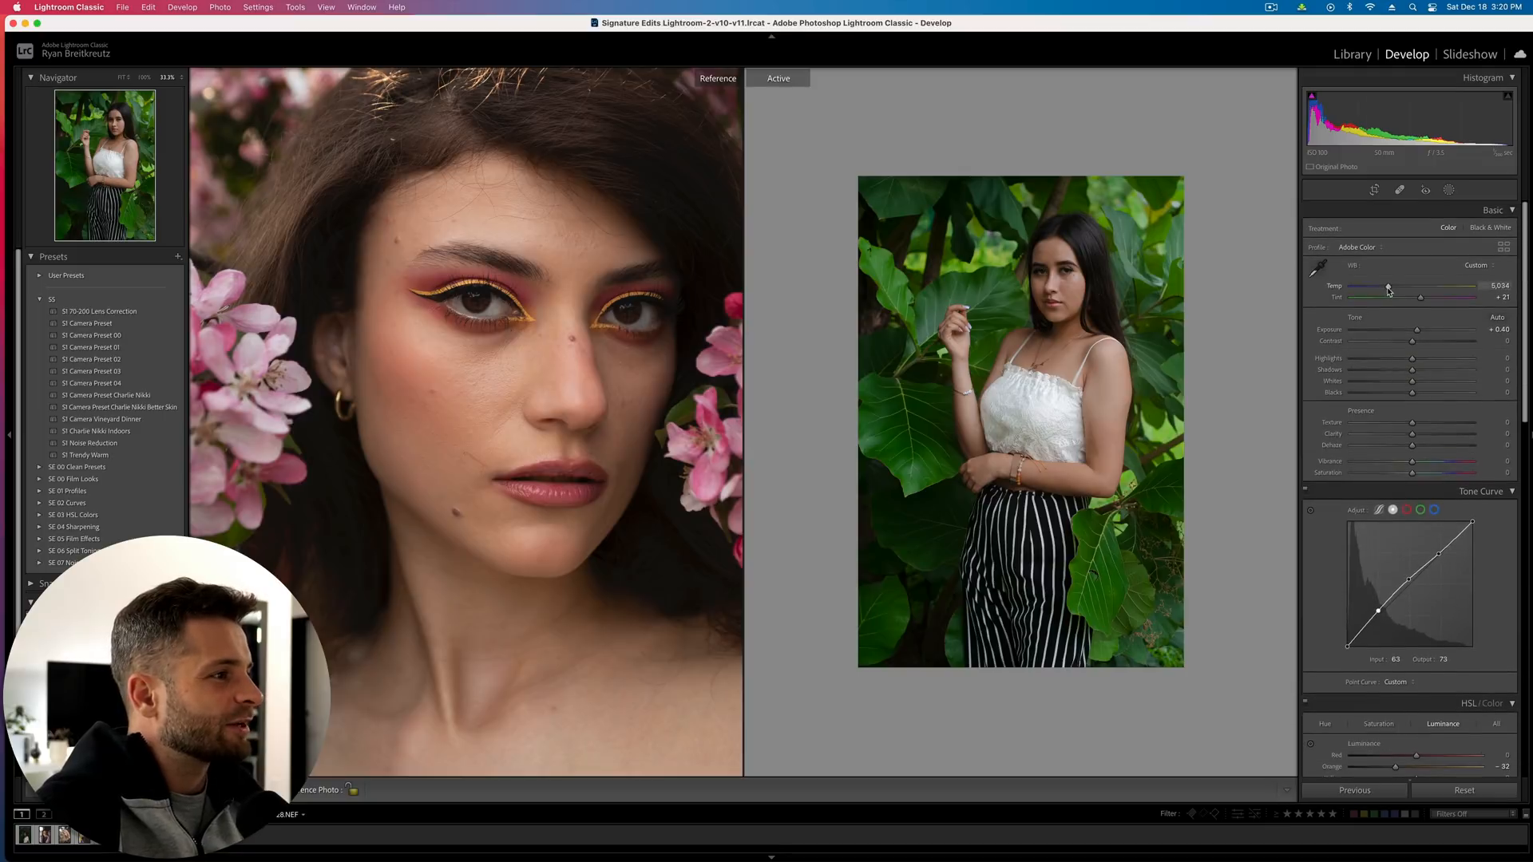
{"action": "left_click_drag", "start_coordinate": [1389, 289], "coordinate": [1393, 290]}
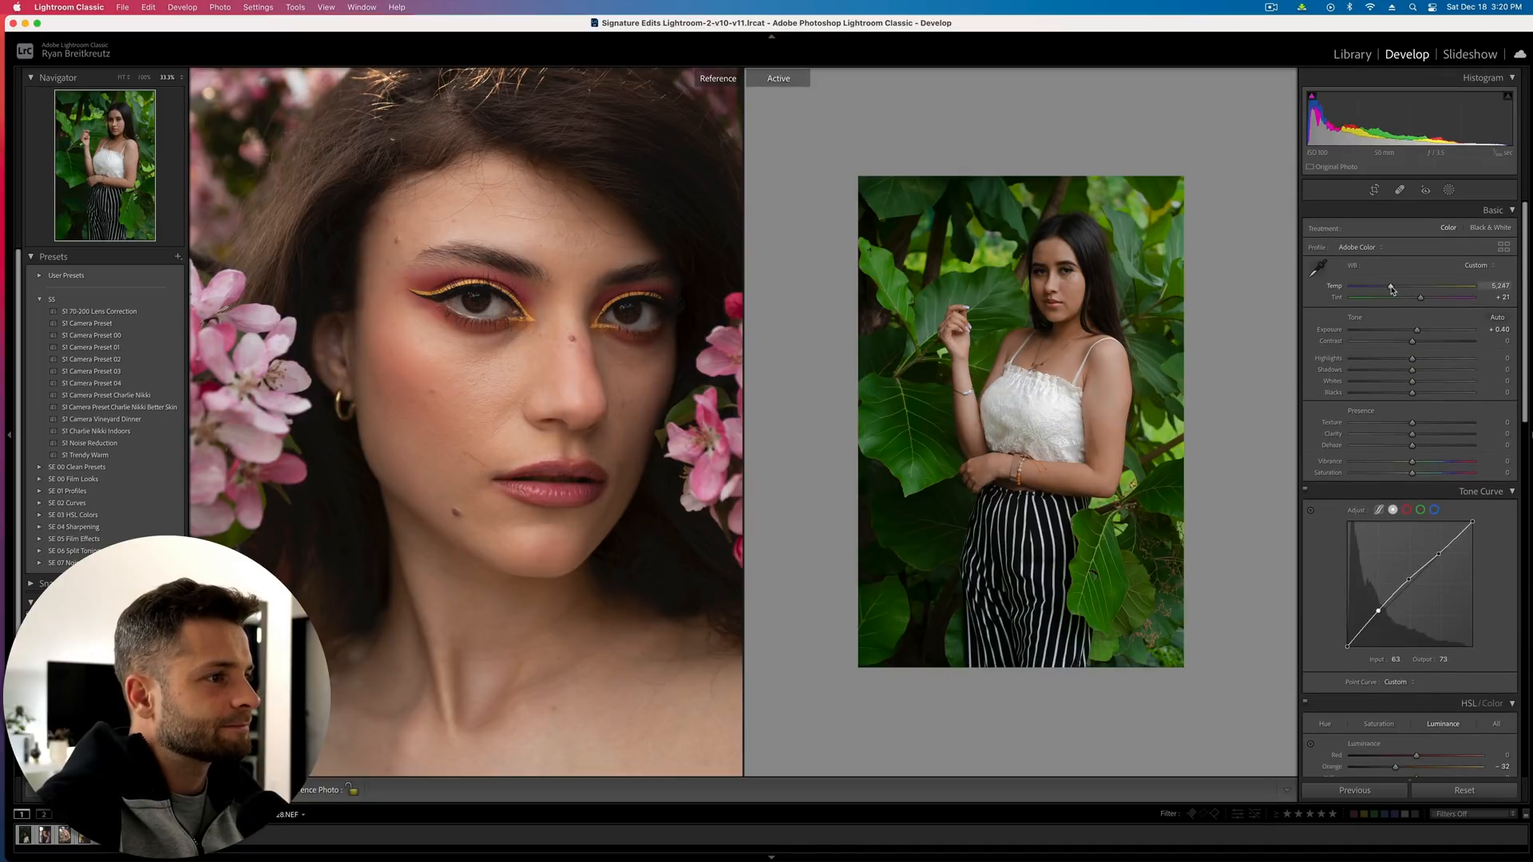
Mute the foliage with yellow saturation -100 and green -57, and brighten it with green luminance +77 and aqua +71
{"action": "scroll", "coordinate": [1389, 479], "scroll_direction": "down", "scroll_amount": 15}
{"action": "left_click", "coordinate": [1379, 434]}
{"action": "left_click_drag", "start_coordinate": [1416, 488], "coordinate": [1379, 499]}
{"action": "left_click", "coordinate": [1436, 437]}
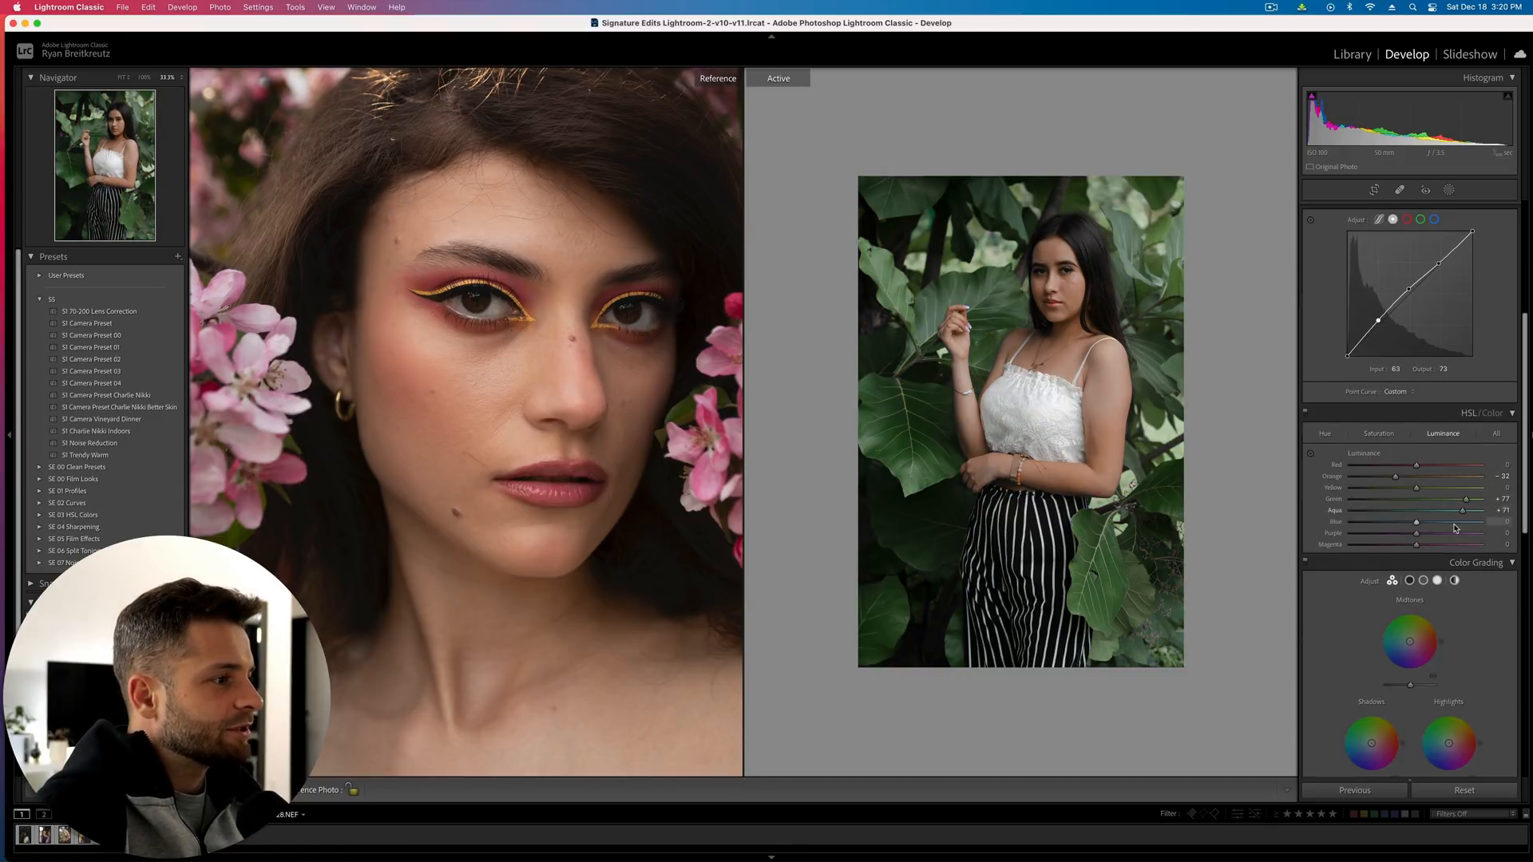
Shift the hues to green +45, aqua +46 and blue +49, and set the orange saturation to +20
{"action": "left_click", "coordinate": [1326, 433]}
{"action": "left_click_drag", "start_coordinate": [1416, 488], "coordinate": [1446, 501]}
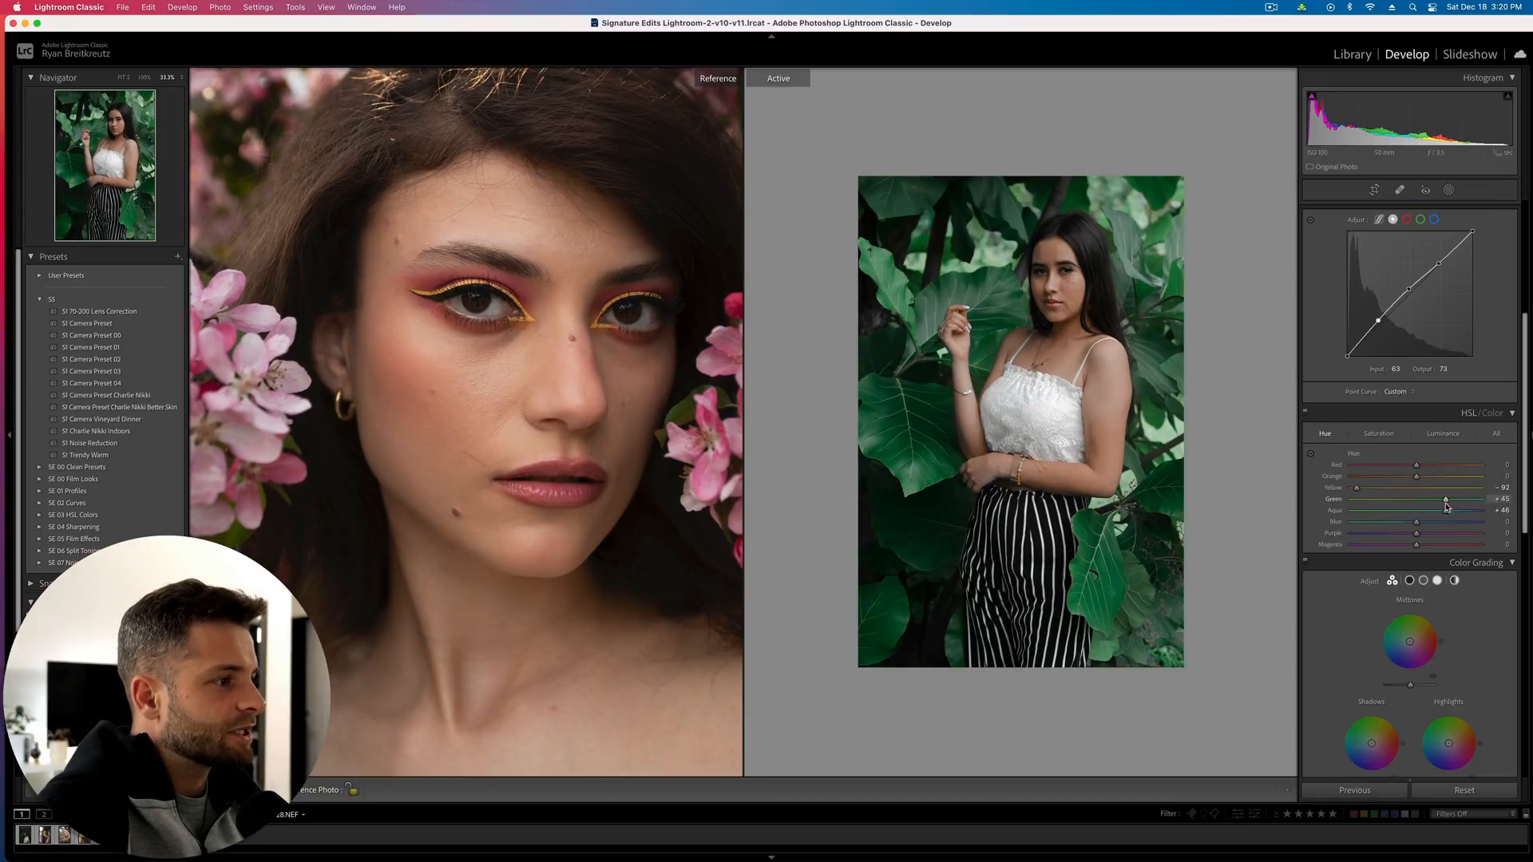
{"action": "left_click", "coordinate": [1448, 522]}
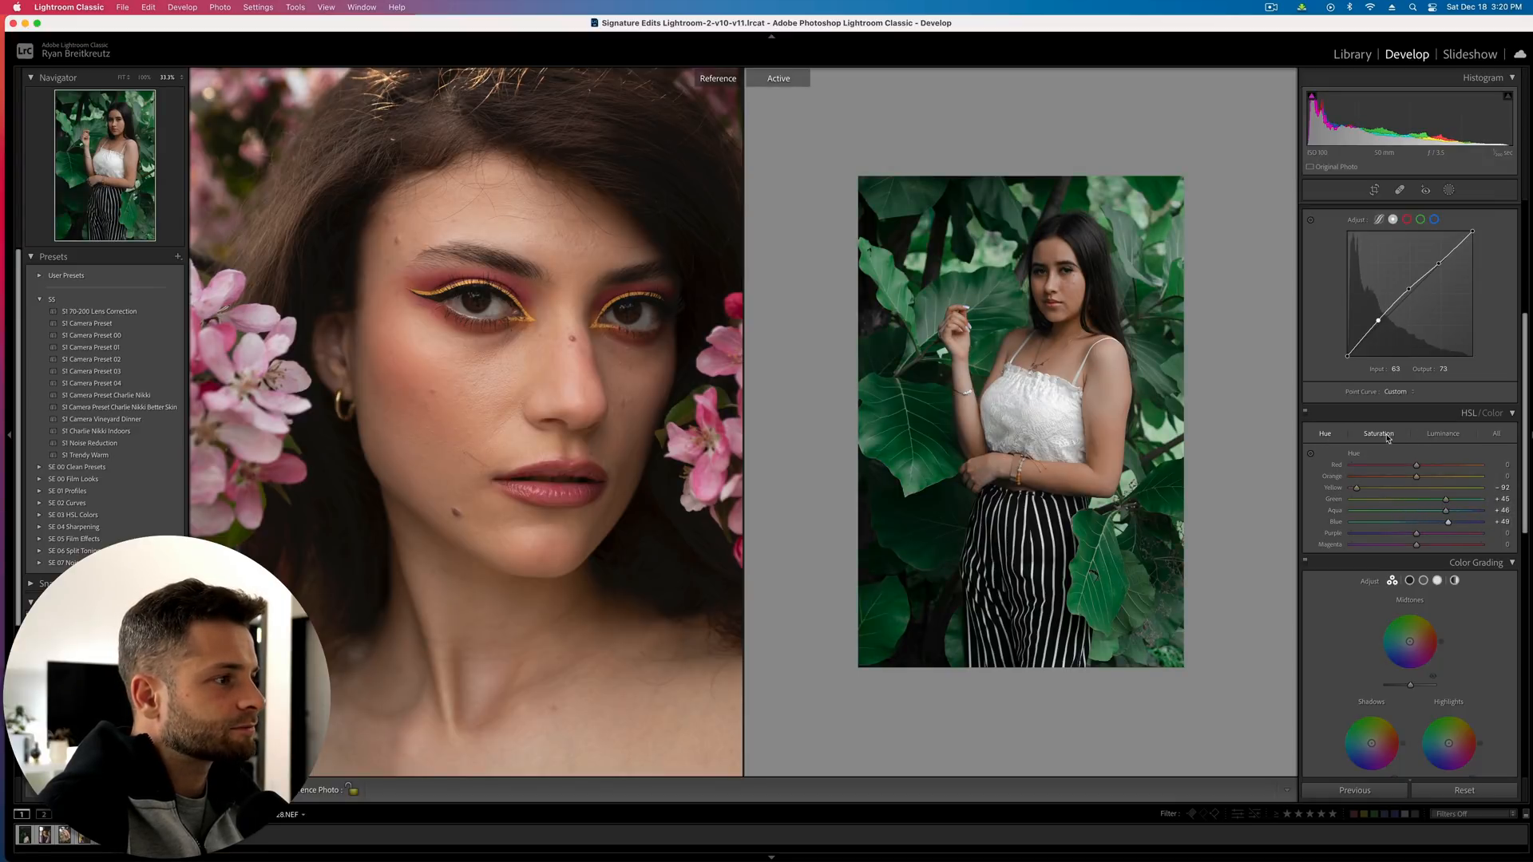
{"action": "left_click", "coordinate": [1384, 435]}
{"action": "left_click_drag", "start_coordinate": [1428, 480], "coordinate": [1435, 479]}
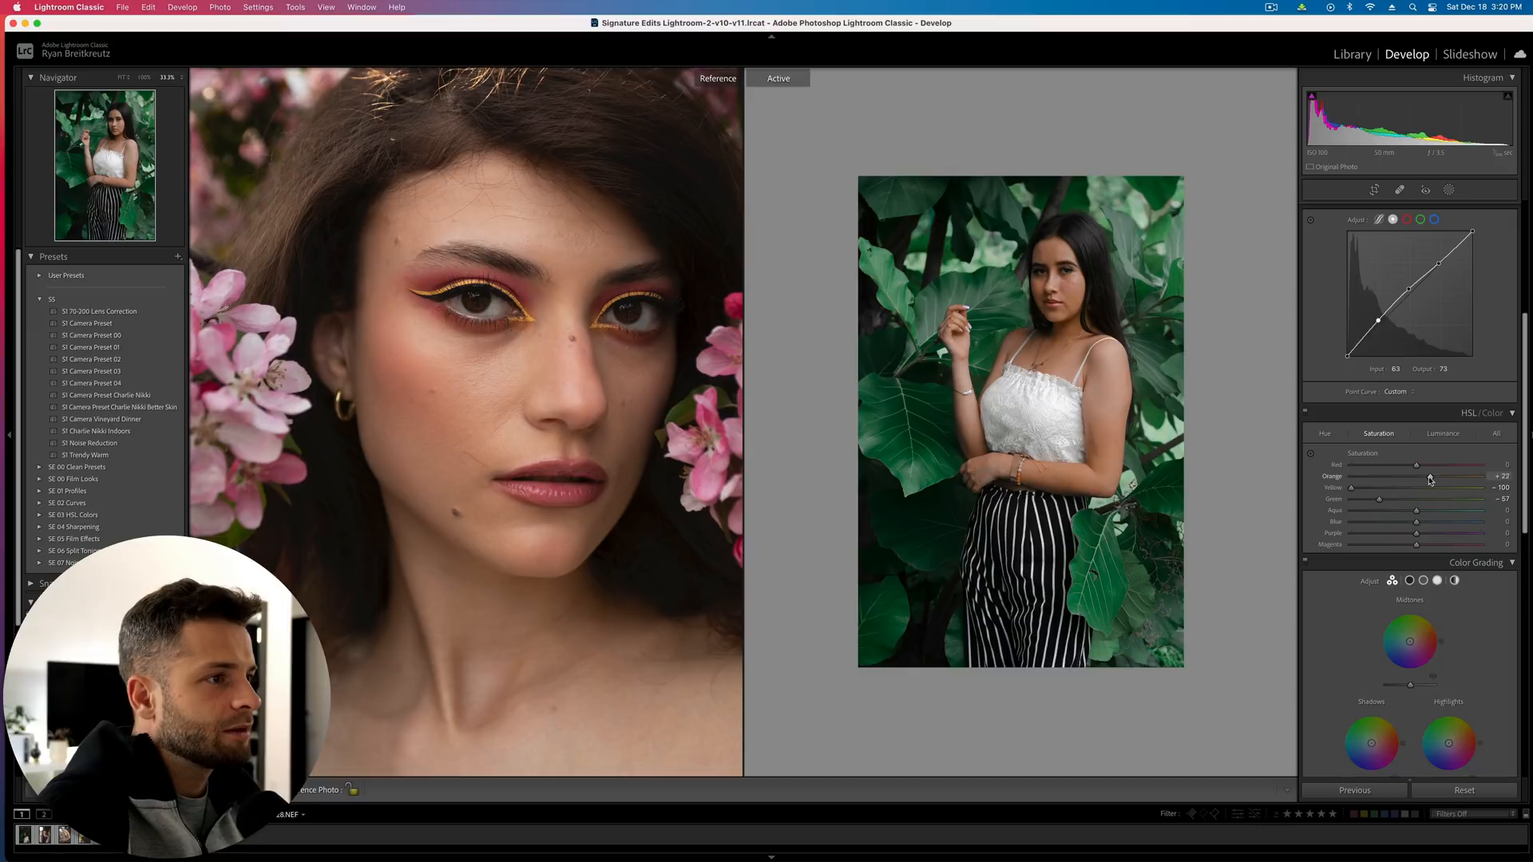
Calibrate the blue primary to hue -11 and saturation -15, green primary hue to +81 and red primary hue to +8
{"action": "scroll", "coordinate": [1429, 480], "scroll_direction": "down", "scroll_amount": 12}
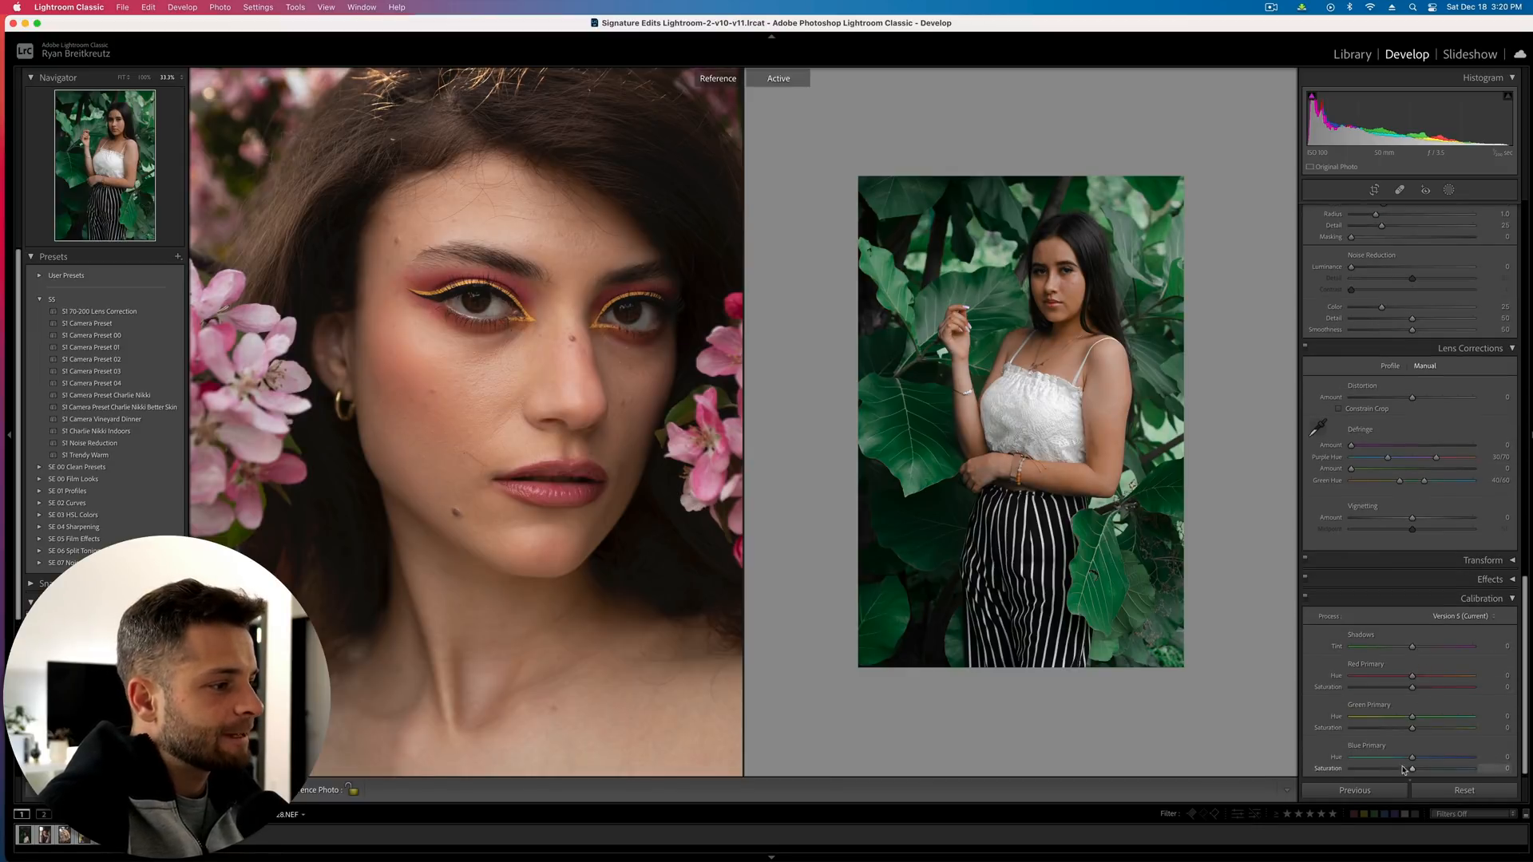
{"action": "mouse_move", "coordinate": [1412, 761]}
{"action": "left_mouse_down"}
{"action": "mouse_move", "coordinate": [1369, 761]}
{"action": "mouse_move", "coordinate": [1443, 772]}
{"action": "mouse_move", "coordinate": [1363, 771]}
{"action": "mouse_move", "coordinate": [1404, 775]}
{"action": "left_mouse_up"}
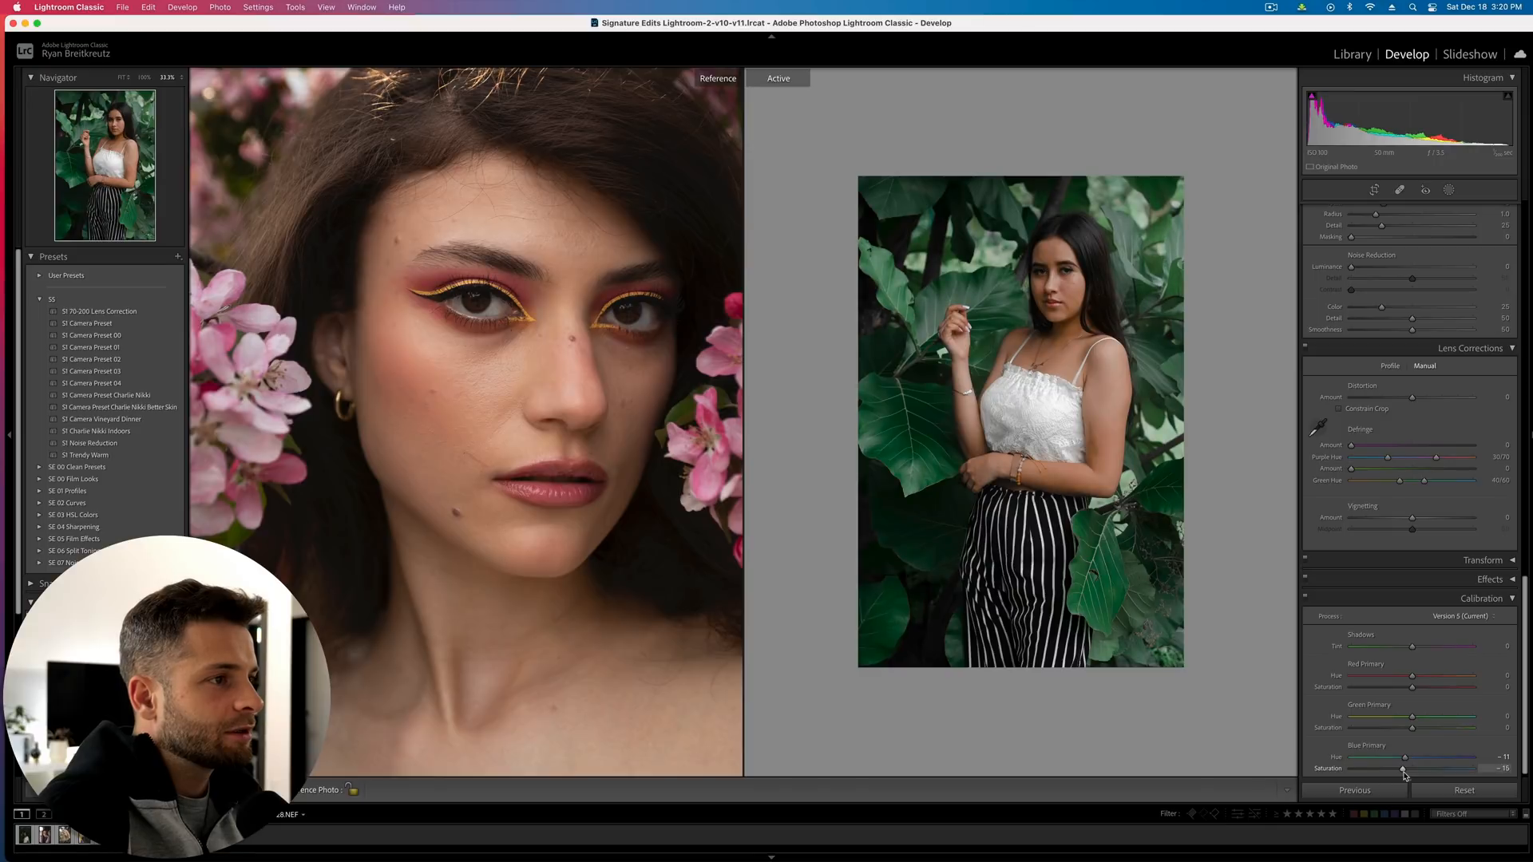
{"action": "left_click_drag", "start_coordinate": [1413, 716], "coordinate": [1466, 715]}
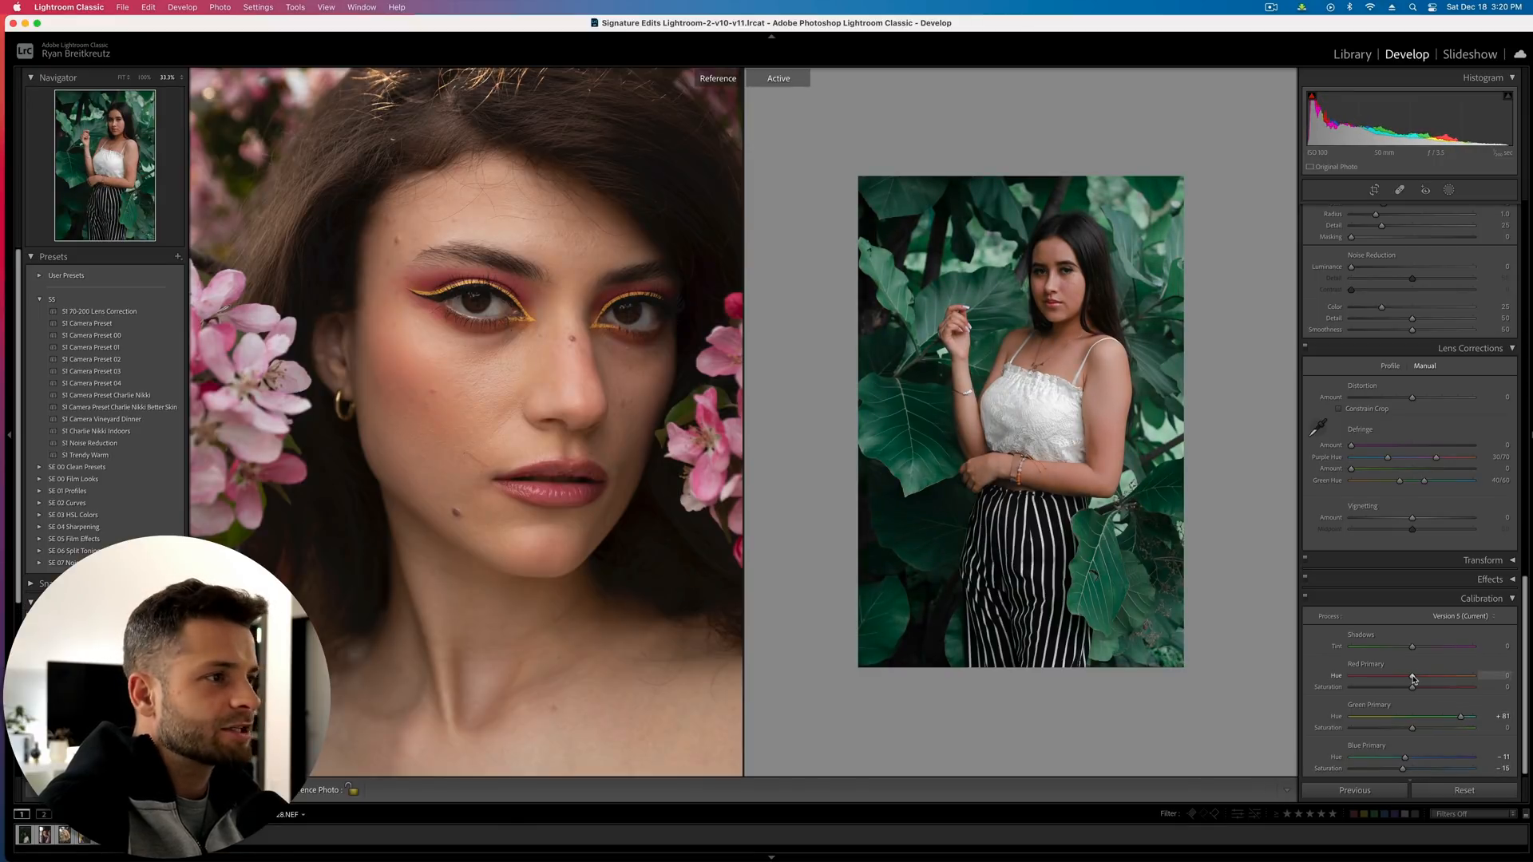
{"action": "mouse_move", "coordinate": [1413, 680]}
{"action": "left_mouse_down"}
{"action": "mouse_move", "coordinate": [1437, 678]}
{"action": "mouse_move", "coordinate": [1419, 679]}
{"action": "left_mouse_up"}
Brighten the leaves by setting the green, aqua and blue luminance to +100 and the yellow luminance to +62
{"action": "scroll", "coordinate": [1434, 732], "scroll_direction": "up", "scroll_amount": 10}
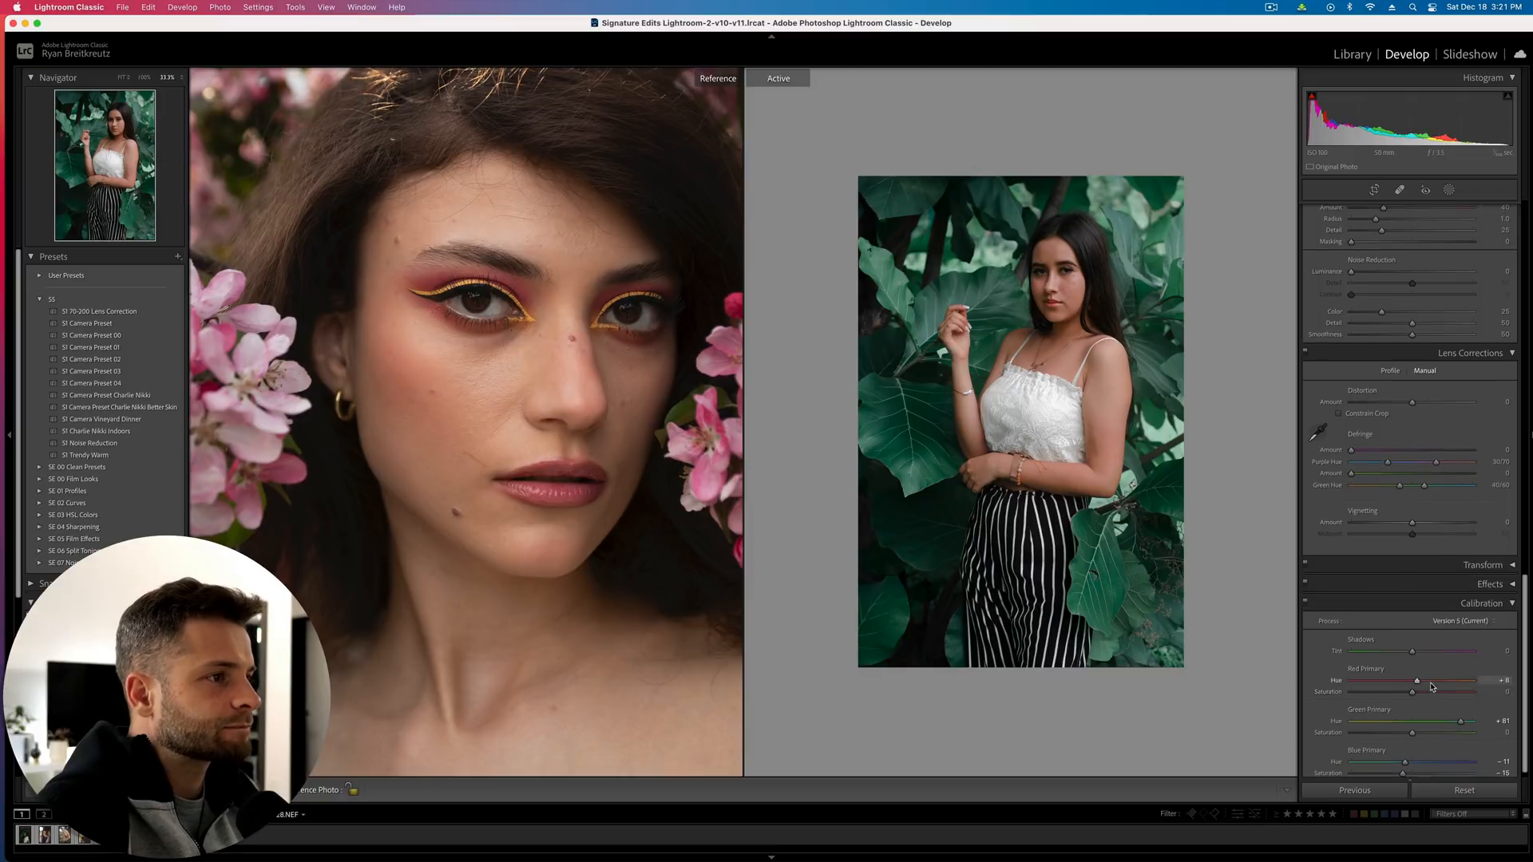
{"action": "scroll", "coordinate": [1410, 535], "scroll_direction": "down", "scroll_amount": 2}
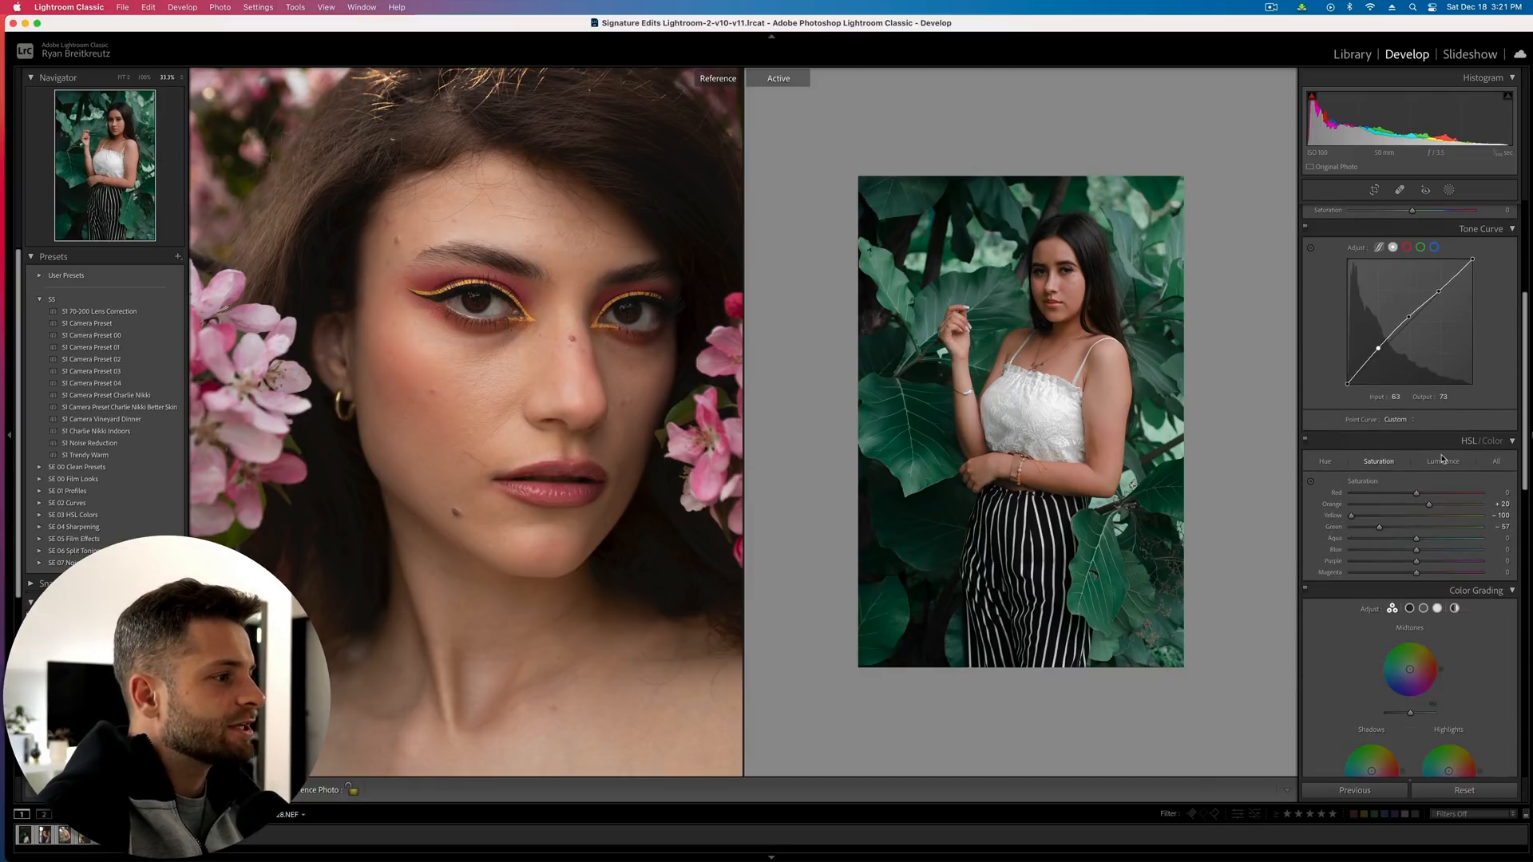
{"action": "left_click", "coordinate": [1444, 461]}
{"action": "left_click_drag", "start_coordinate": [1467, 528], "coordinate": [1501, 550]}
{"action": "left_click_drag", "start_coordinate": [1416, 516], "coordinate": [1531, 525]}
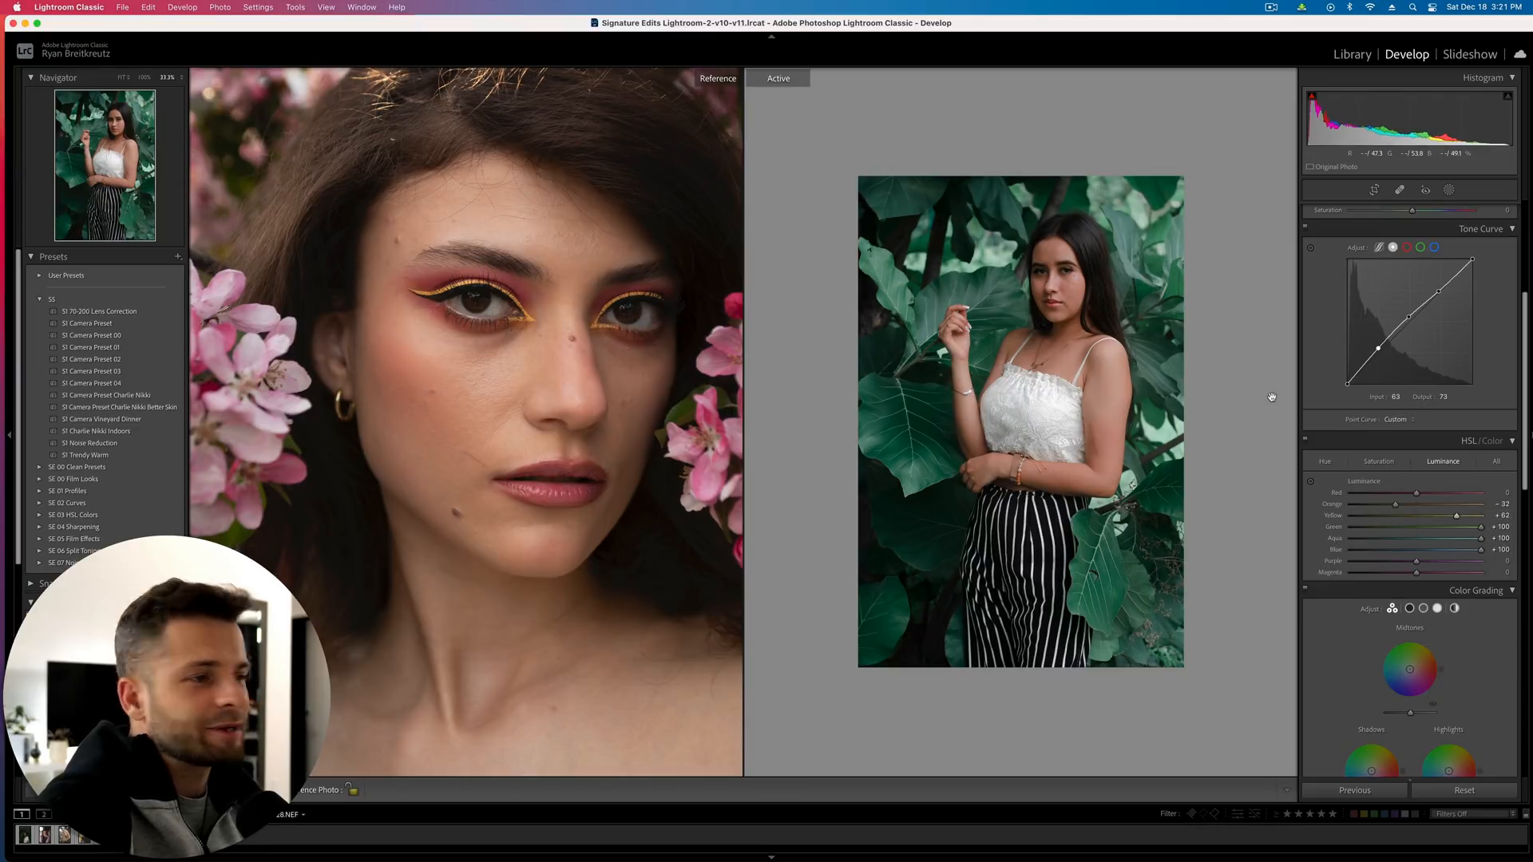
View the woman closer, try shifting the orange hue, and set the orange saturation to +29
{"action": "left_click", "coordinate": [1071, 216]}
{"action": "left_click_drag", "start_coordinate": [1023, 273], "coordinate": [1094, 215]}
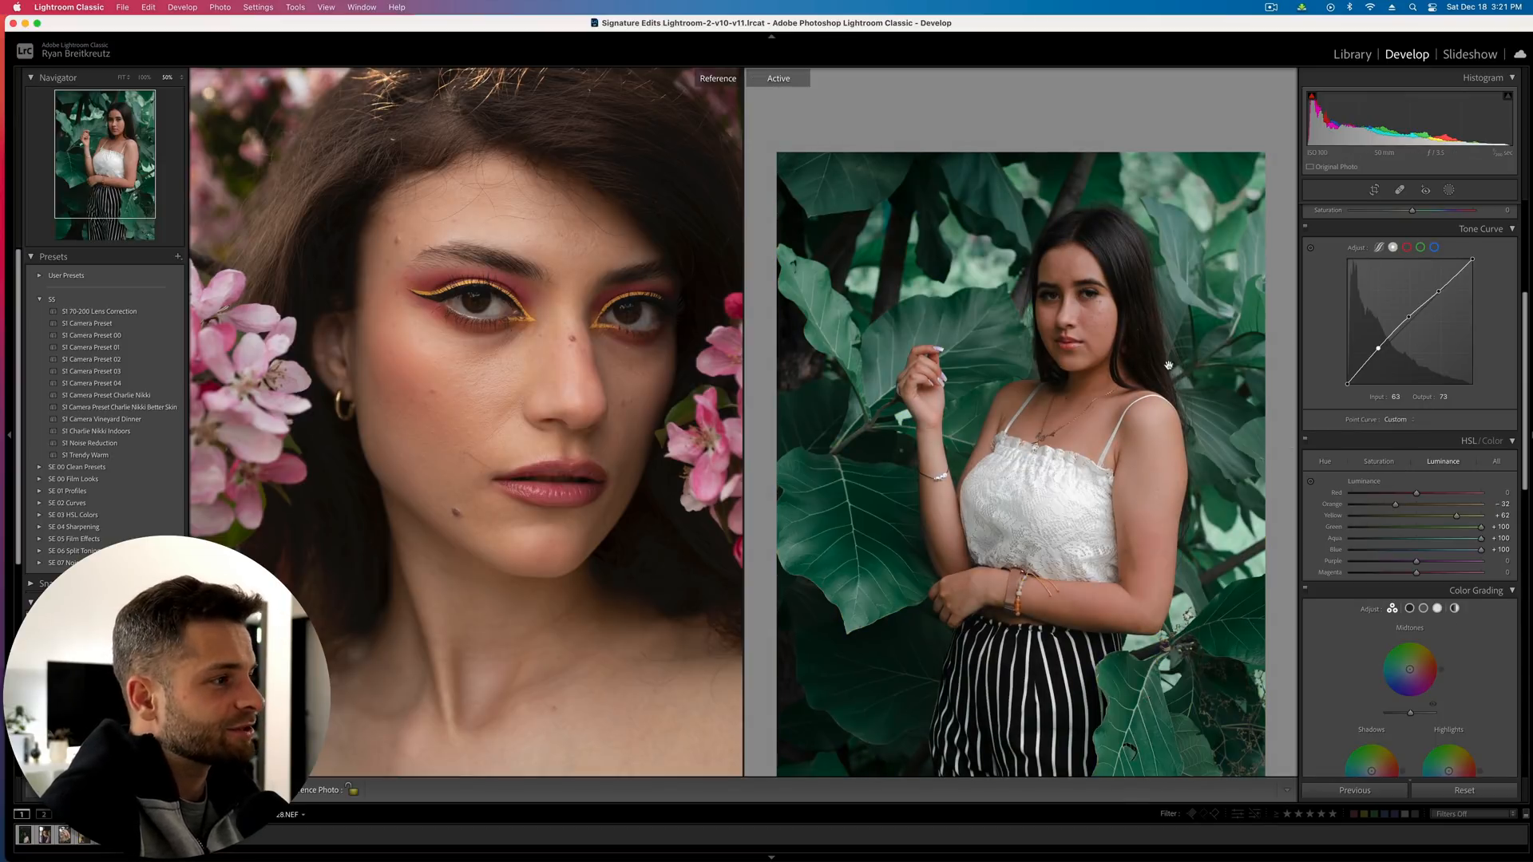
{"action": "left_click", "coordinate": [1326, 463]}
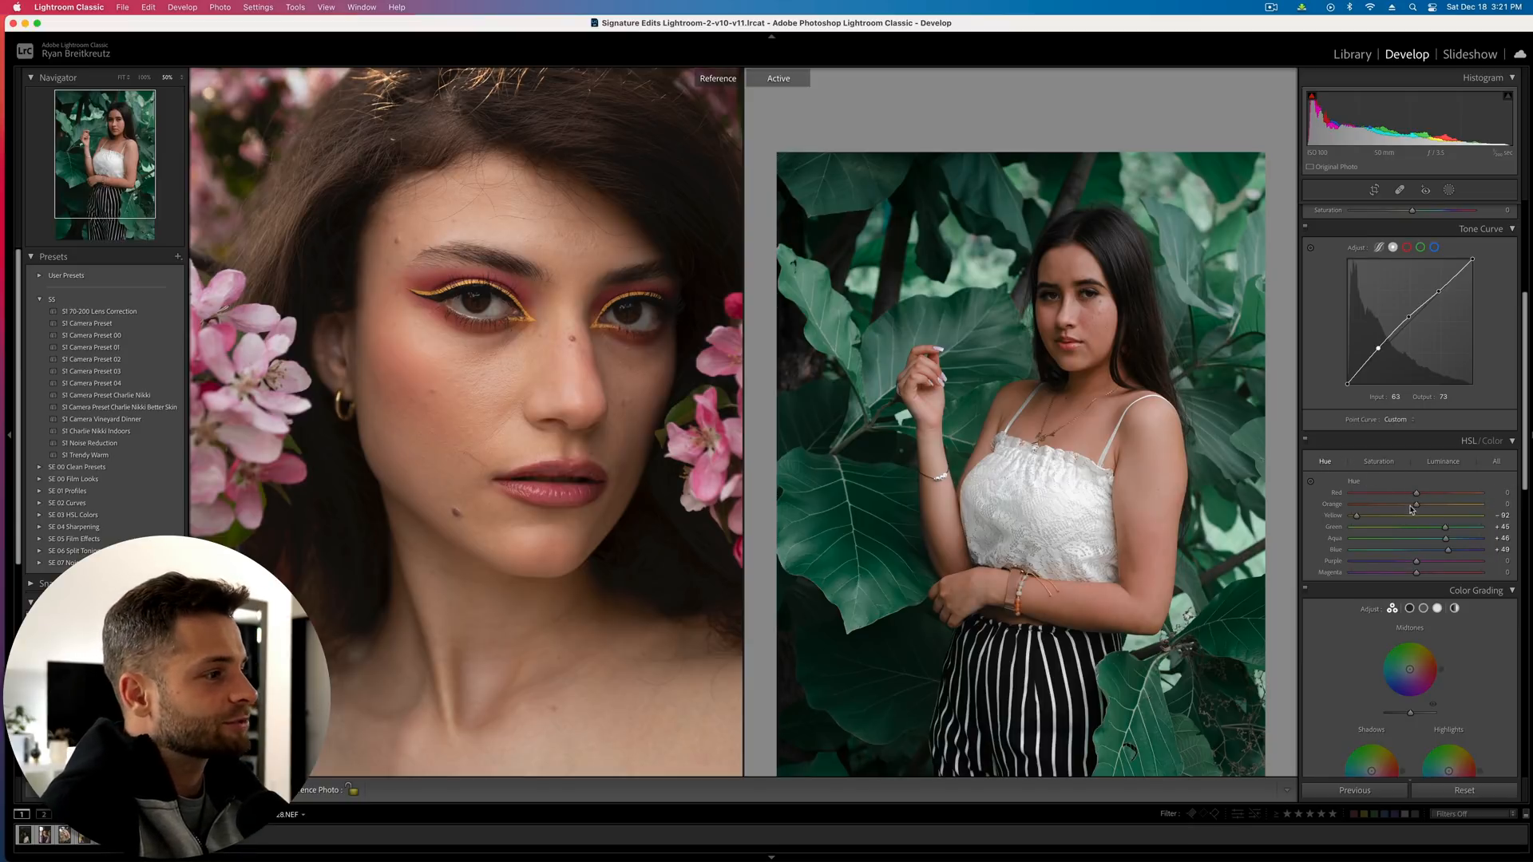
{"action": "left_click_drag", "start_coordinate": [1418, 505], "coordinate": [1440, 495]}
{"action": "left_click_drag", "start_coordinate": [1376, 497], "coordinate": [1436, 508]}
{"action": "left_click", "coordinate": [1379, 461]}
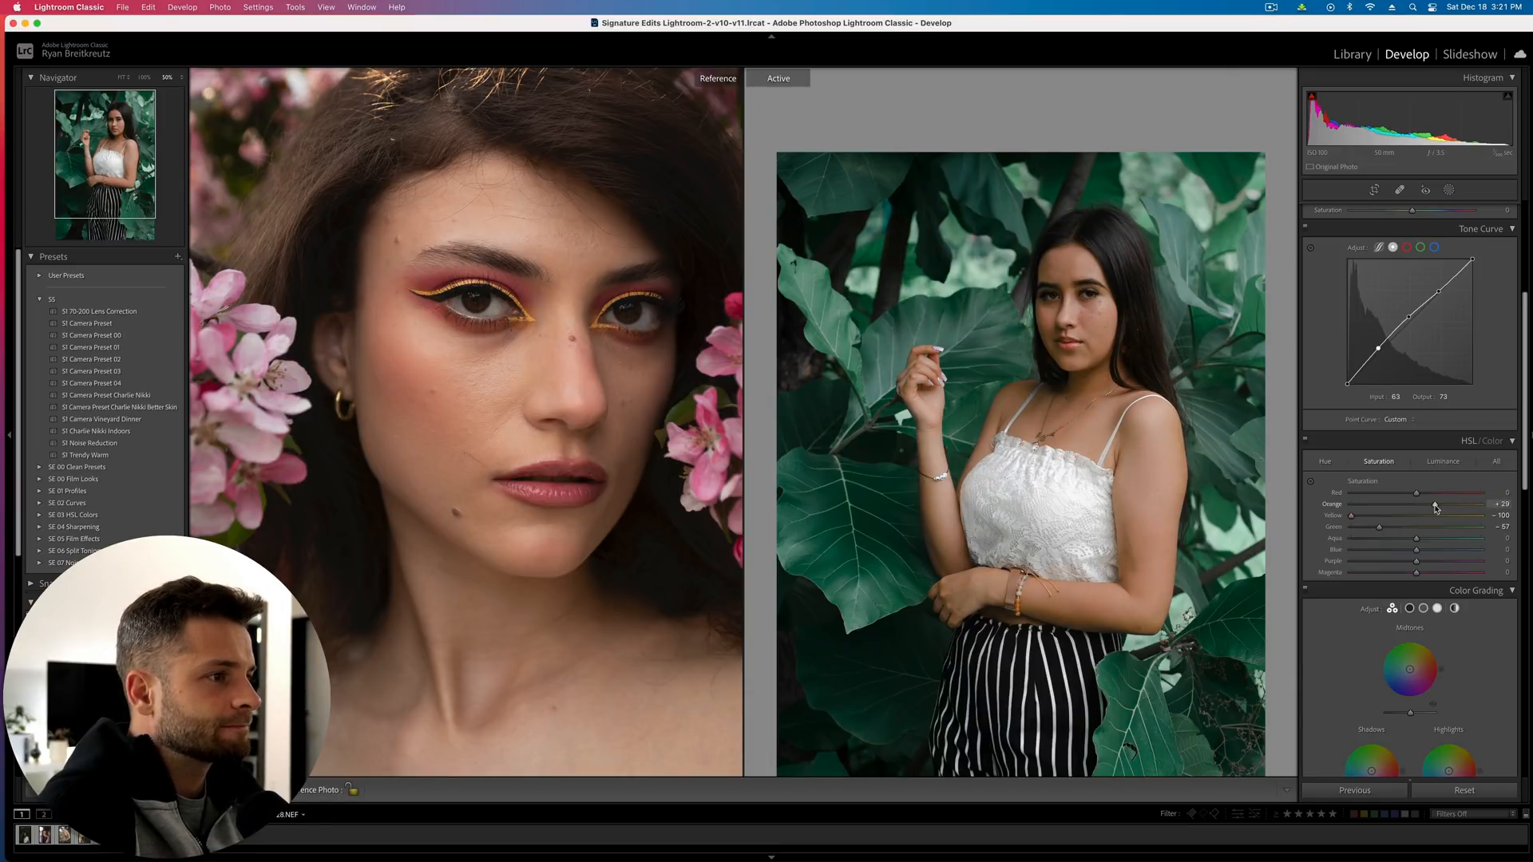
Compare the green-leaves portrait before and after the edits alongside the full reference photo
{"action": "key", "text": "backslash"}
{"action": "key", "text": "backslash"}
{"action": "key", "text": "backslash"}
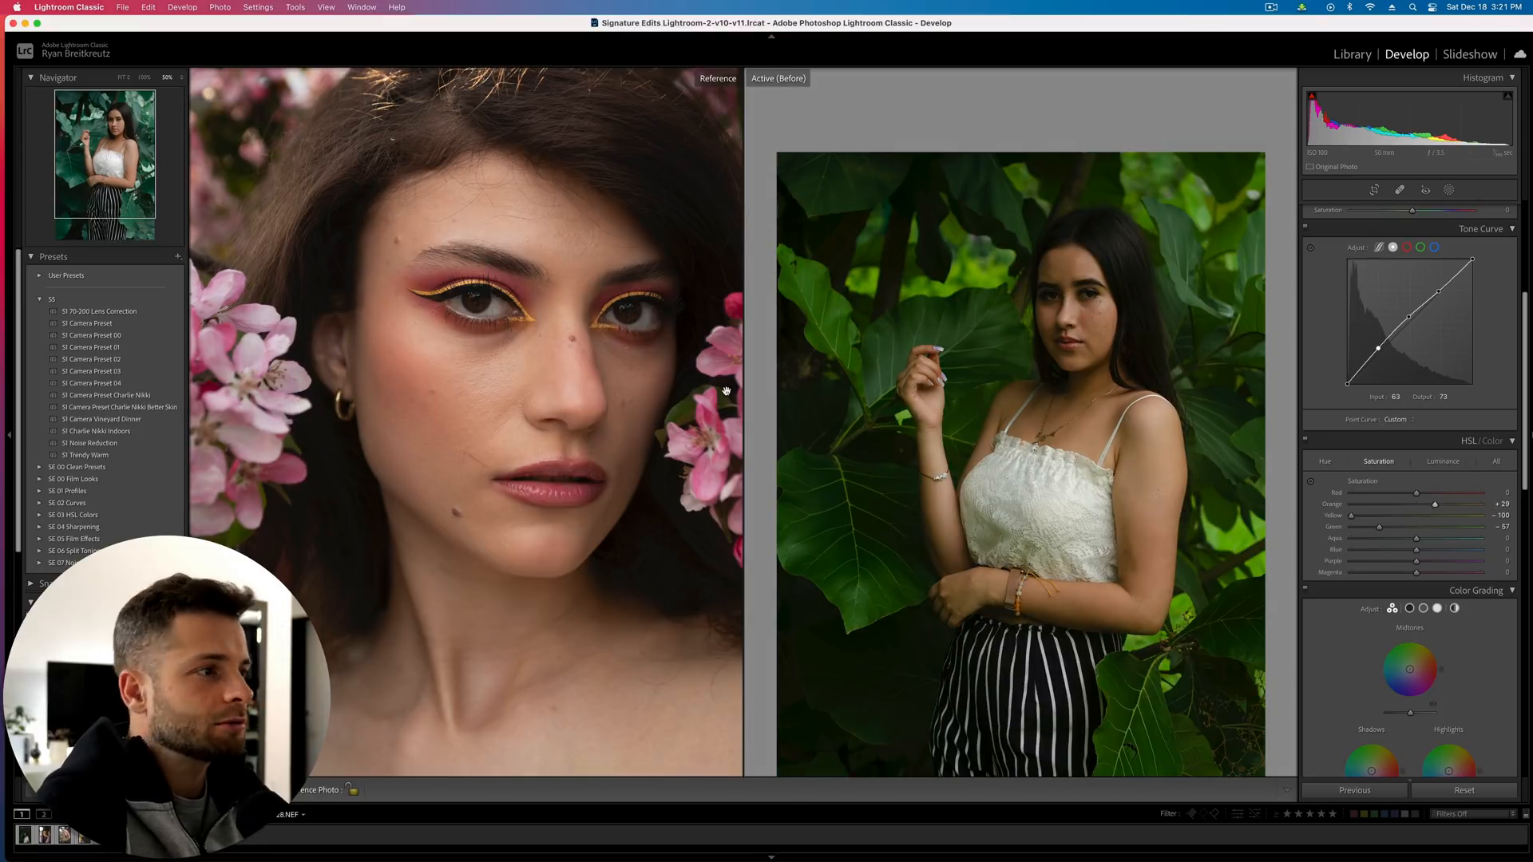
{"action": "key", "text": "super+minus"}
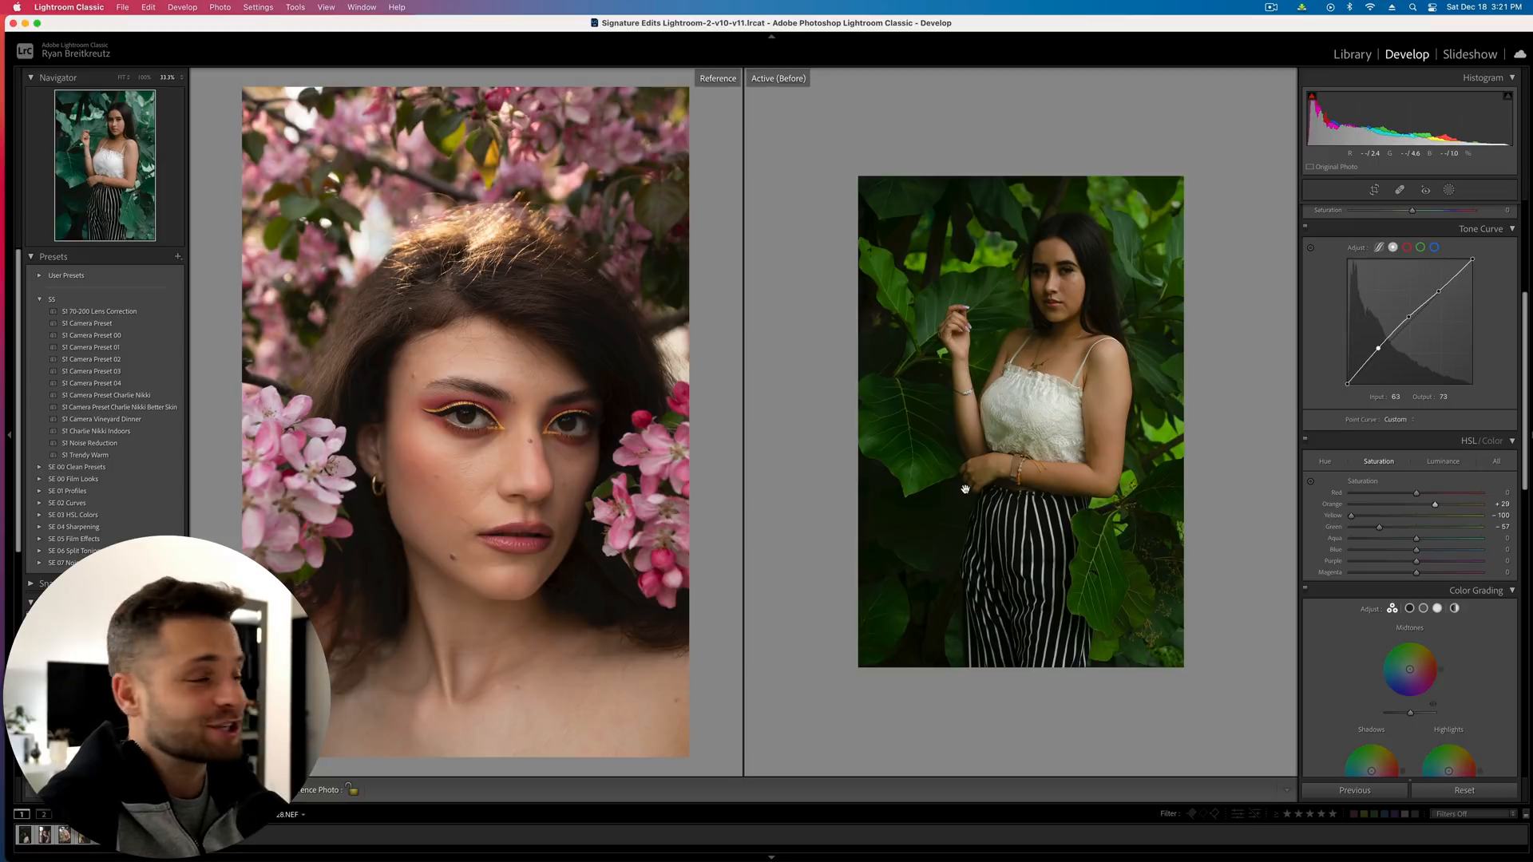
{"action": "key", "text": "super+equal"}
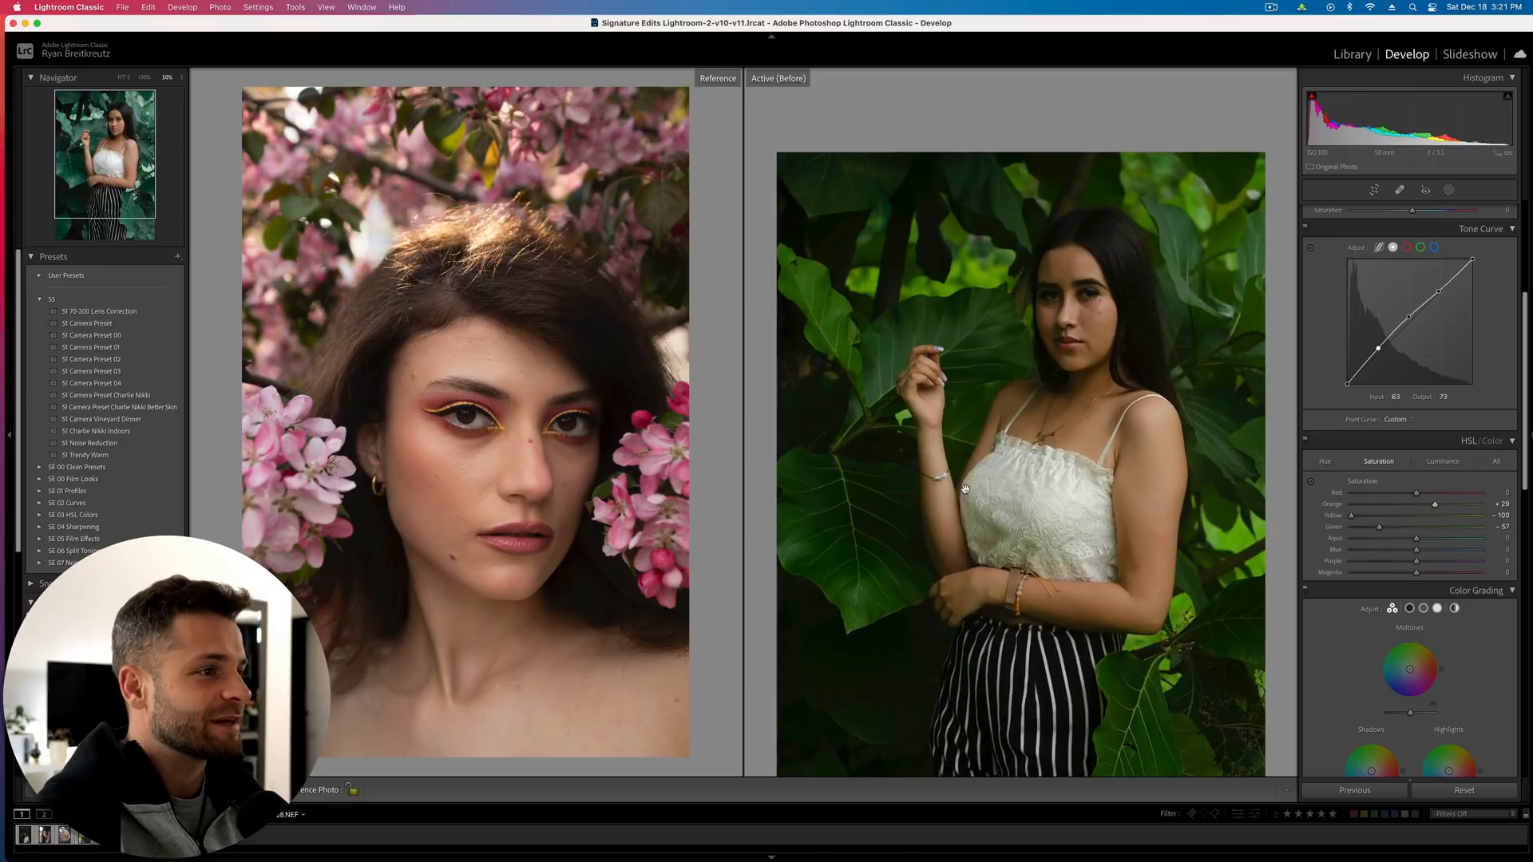